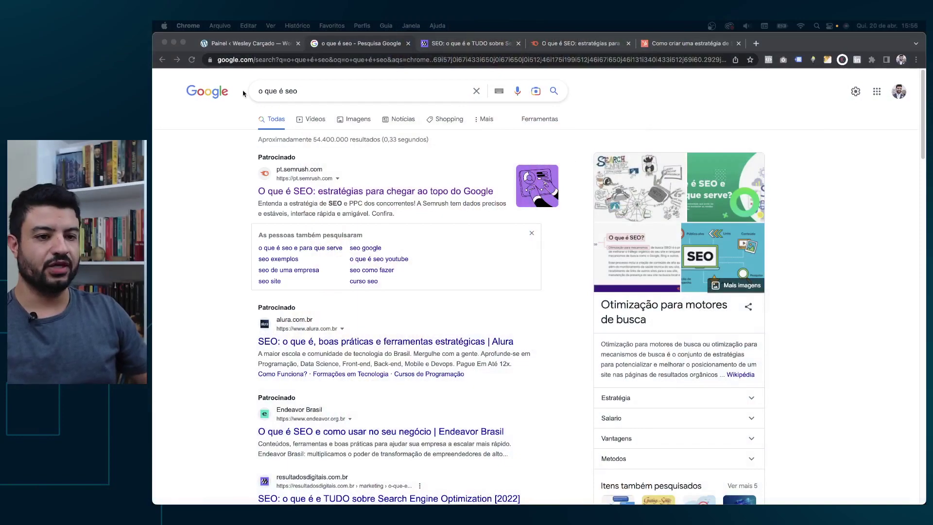
Step: Dismiss the search suggestions list so the results for 'o que é seo' are visible
click(326, 88)
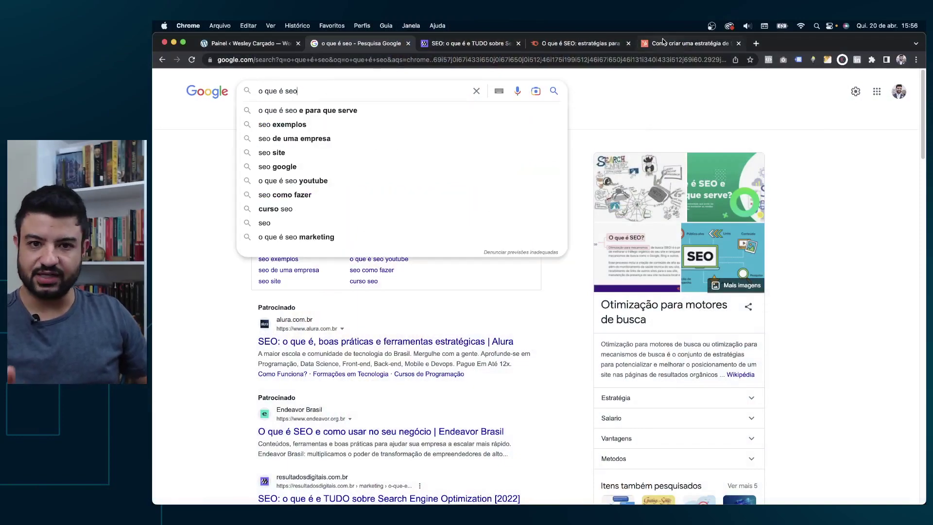
click(208, 162)
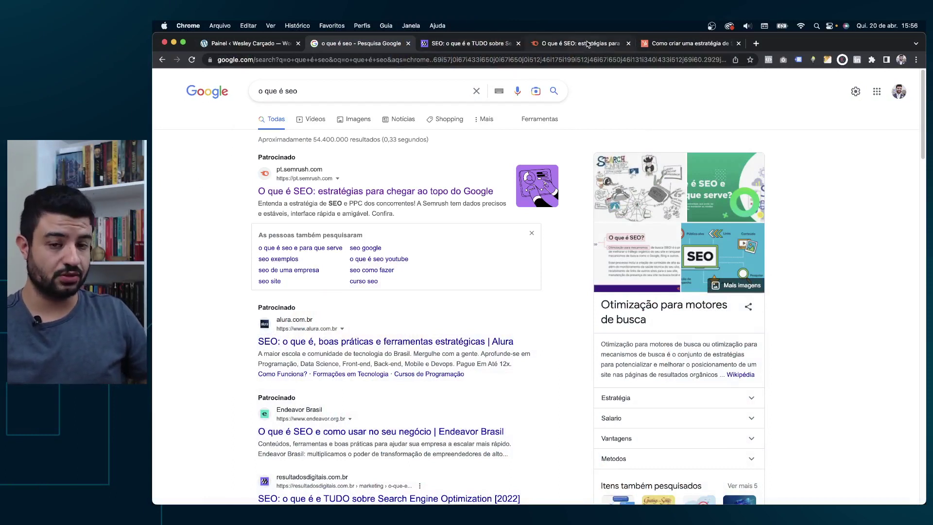
click(320, 93)
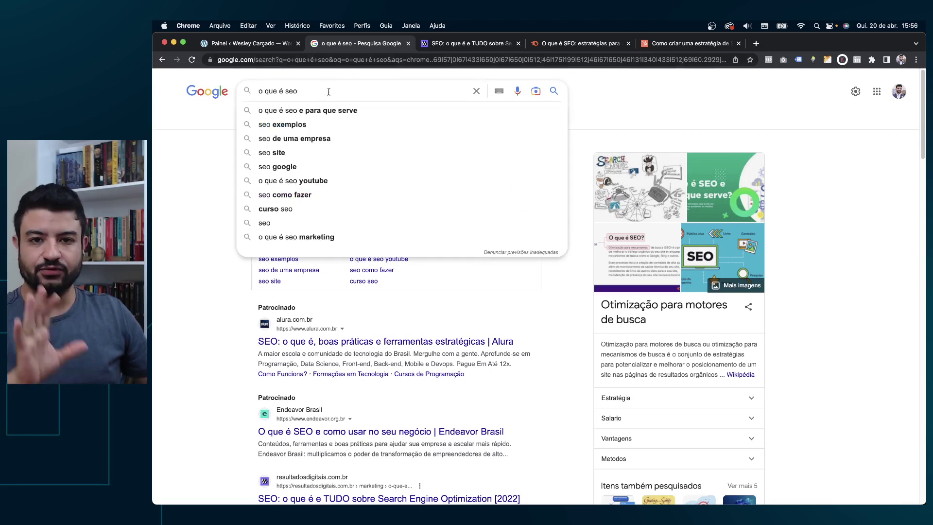
click(189, 167)
click(310, 91)
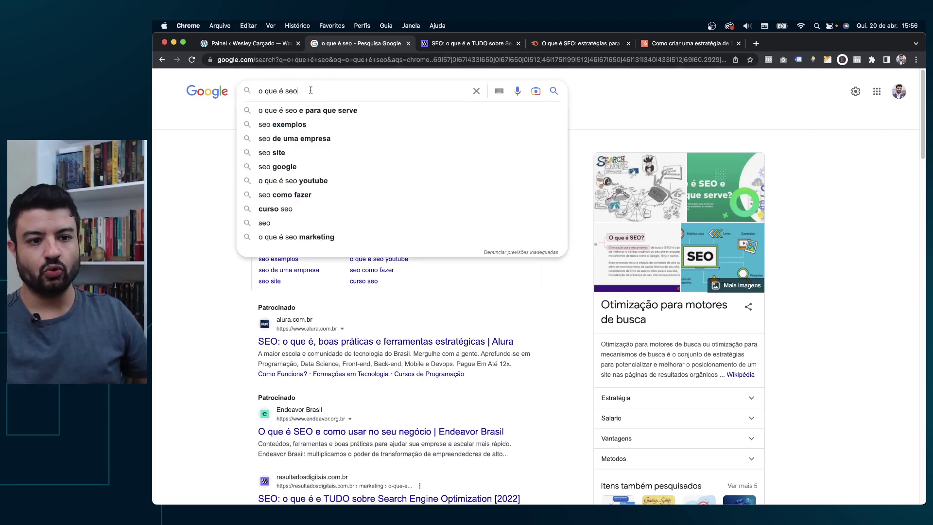
click(206, 142)
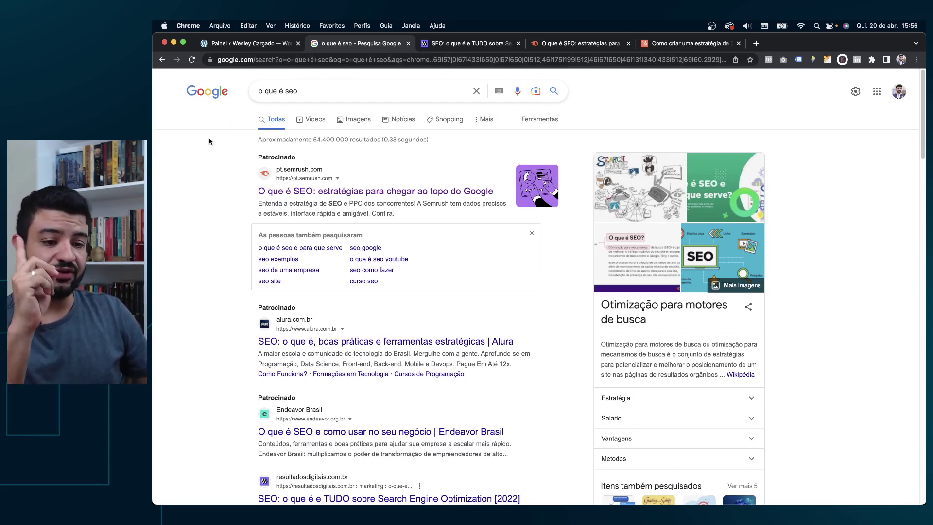
Step: Drag a screenshot region around the Semrush, Alura and Endeavor sponsored ads
key(super+shift+4)
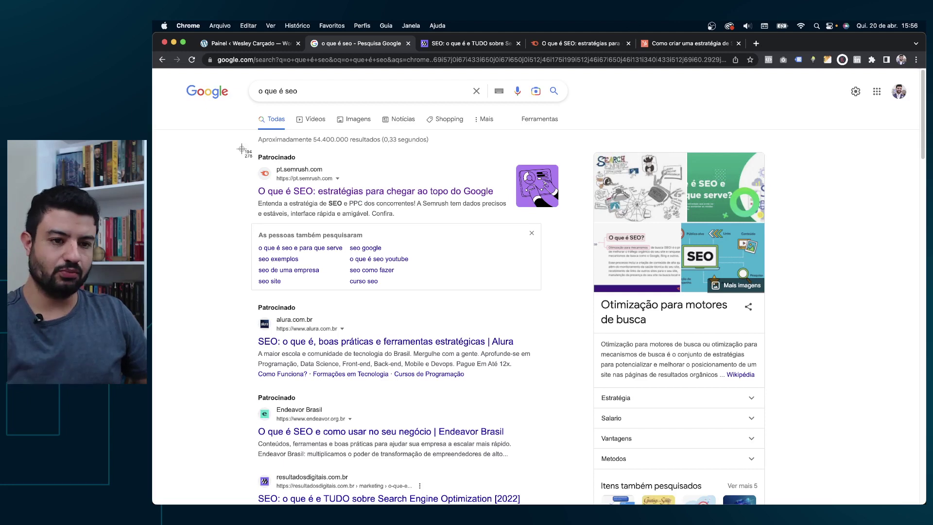
mouse_move(219, 149)
mouse_down()
mouse_move(576, 393)
mouse_move(586, 468)
mouse_up()
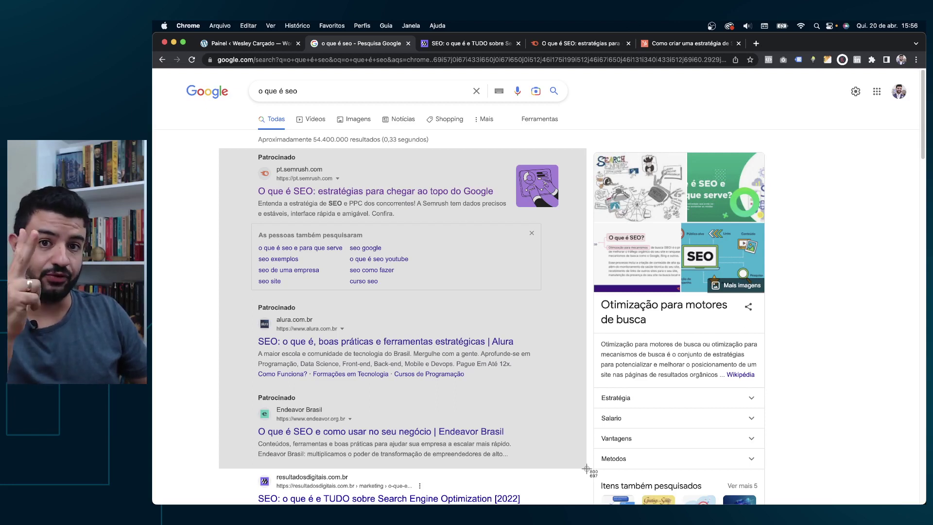
drag(587, 468, 590, 466)
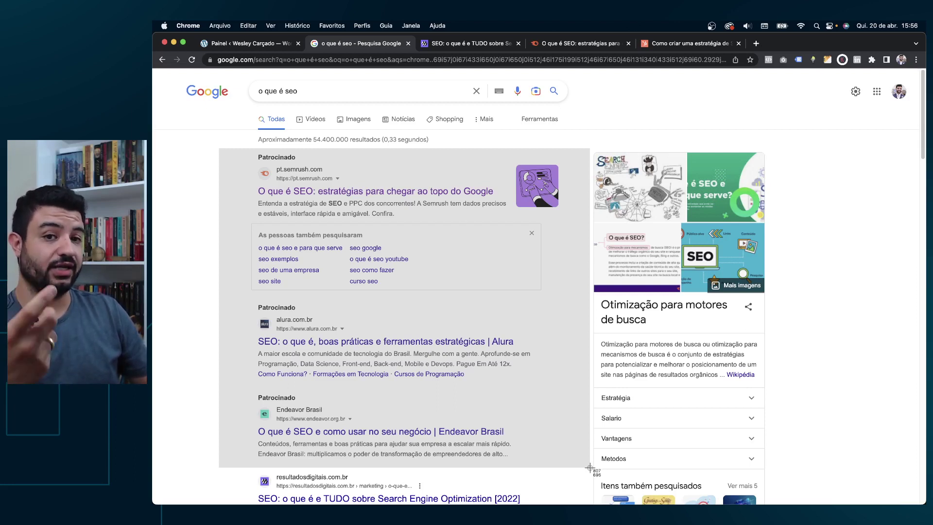
drag(590, 467, 304, 83)
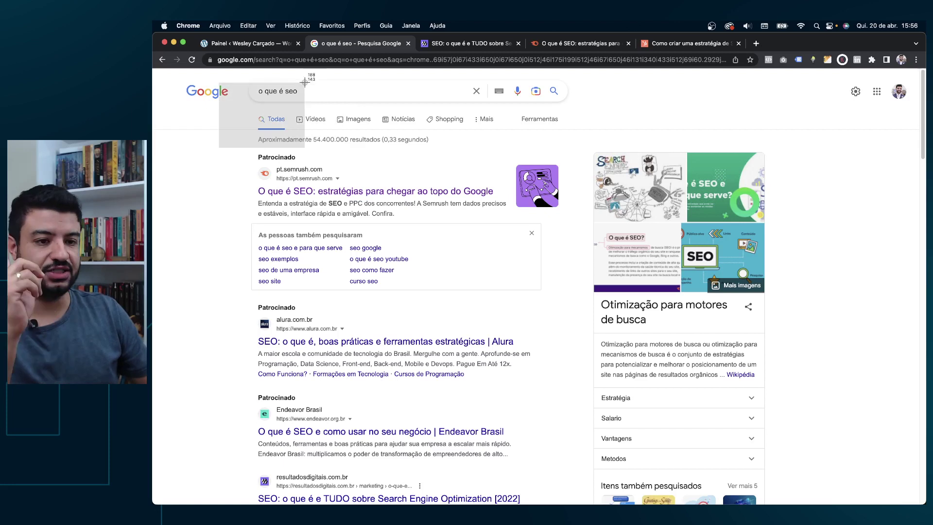
mouse_move(305, 83)
mouse_down()
mouse_move(466, 199)
mouse_move(585, 469)
mouse_up()
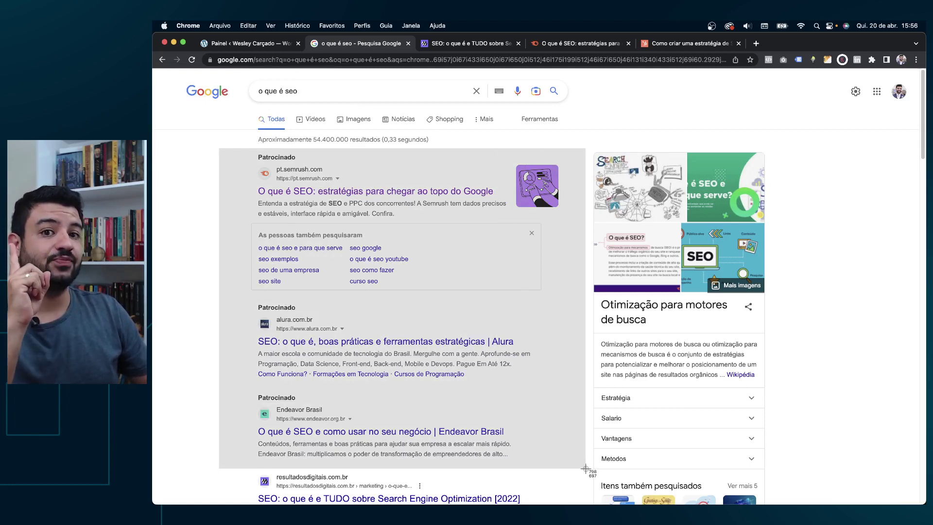
drag(585, 467, 580, 468)
Step: Scroll the results so the Endeavor ad and the first resultadosdigitais organic result both show
scroll(572, 416, down, 1)
scroll(559, 385, down, 3)
scroll(559, 385, down, 1)
scroll(560, 385, down, 2)
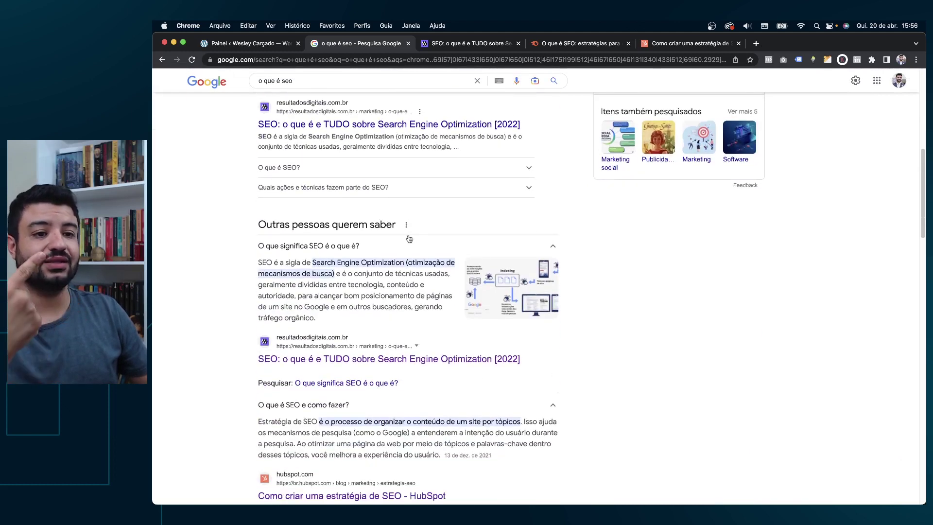
scroll(404, 243, up, 1)
scroll(369, 214, up, 4)
scroll(269, 204, up, 3)
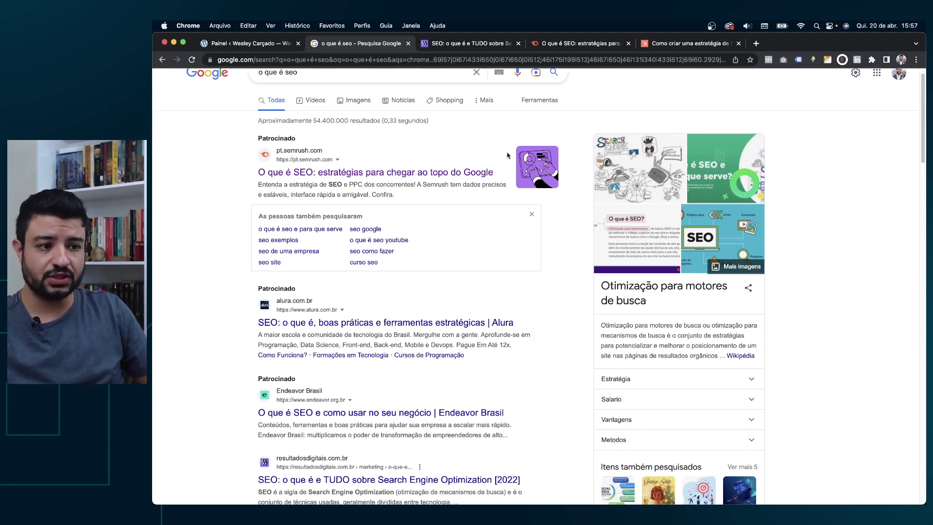
scroll(477, 168, down, 5)
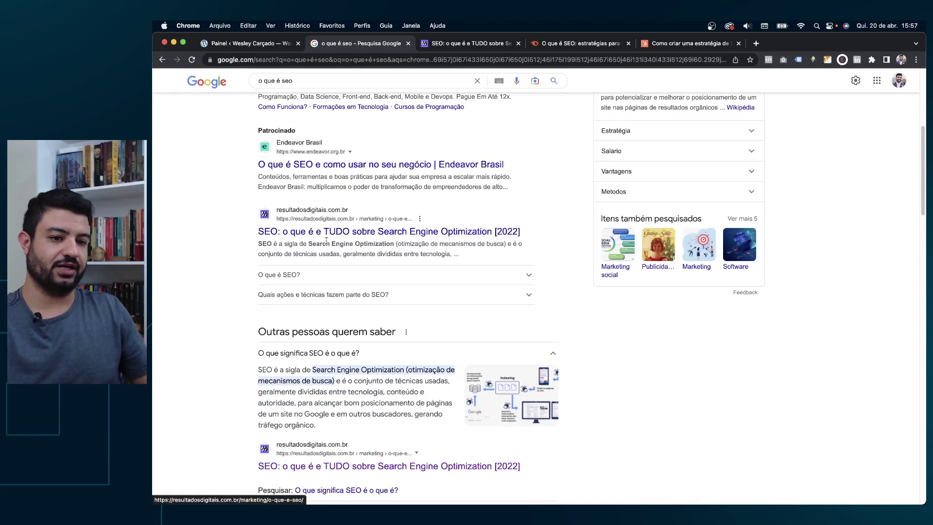
mouse_move(228, 202)
mouse_down()
mouse_move(204, 219)
mouse_move(542, 422)
mouse_move(582, 493)
mouse_up()
click(204, 219)
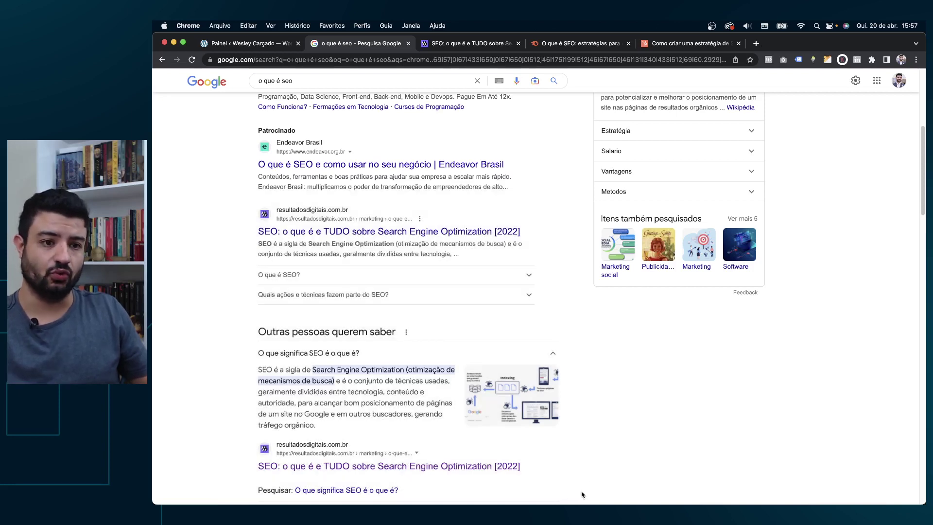
scroll(563, 393, up, 4)
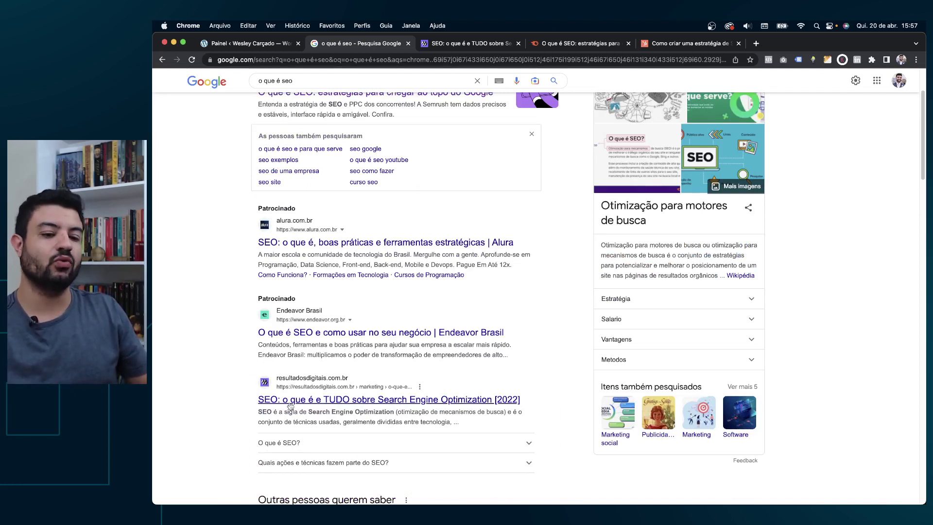
scroll(283, 419, up, 2)
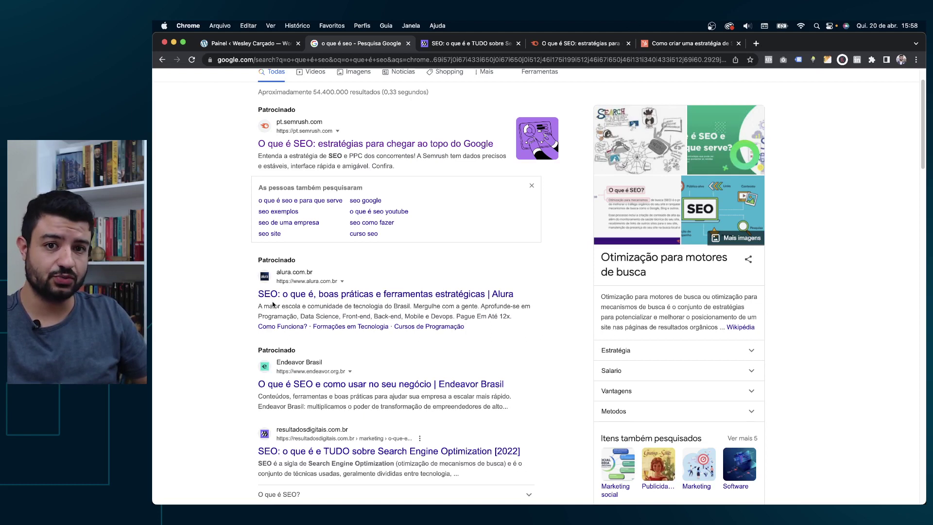
scroll(267, 311, down, 2)
scroll(260, 316, down, 1)
scroll(254, 319, down, 2)
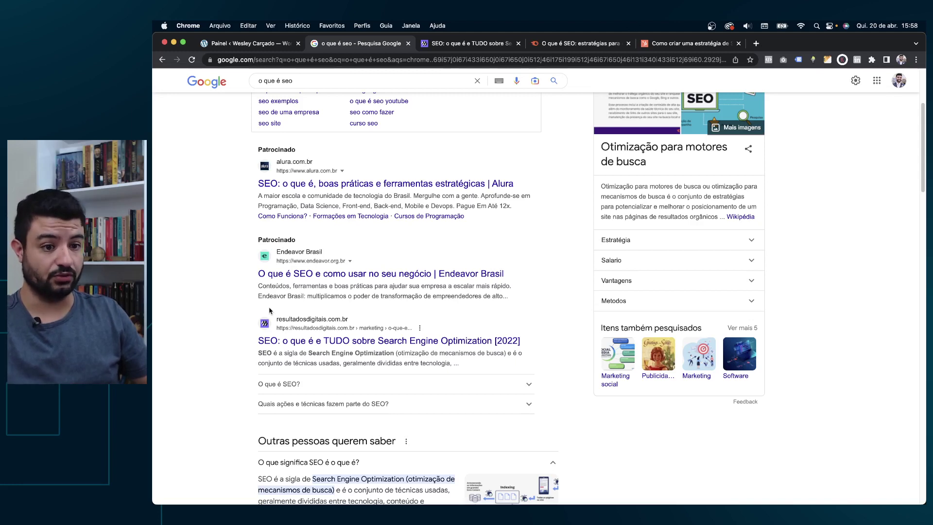
scroll(293, 345, down, 1)
scroll(293, 345, down, 1)
scroll(294, 342, down, 1)
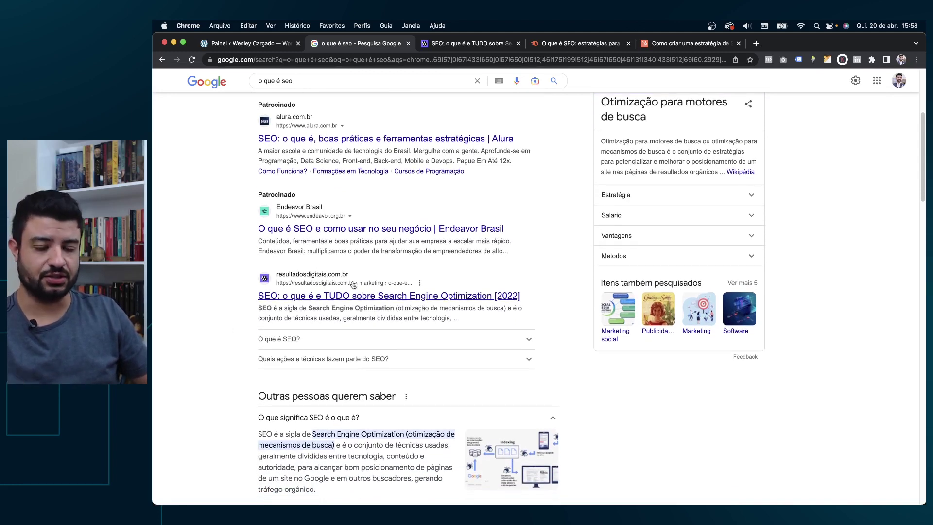
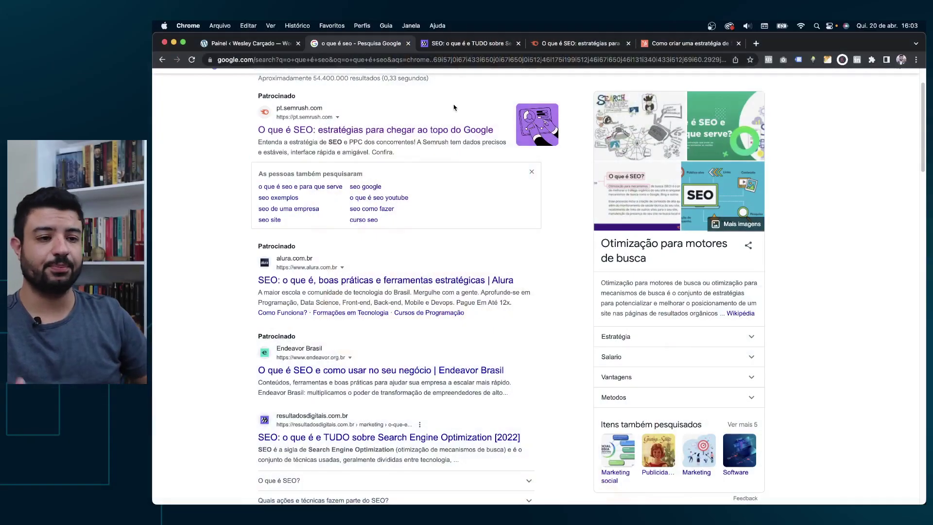
Step: Scroll back to the top of the 'o que é seo' results and select 'seo' in the search box
click(456, 105)
scroll(455, 106, up, 3)
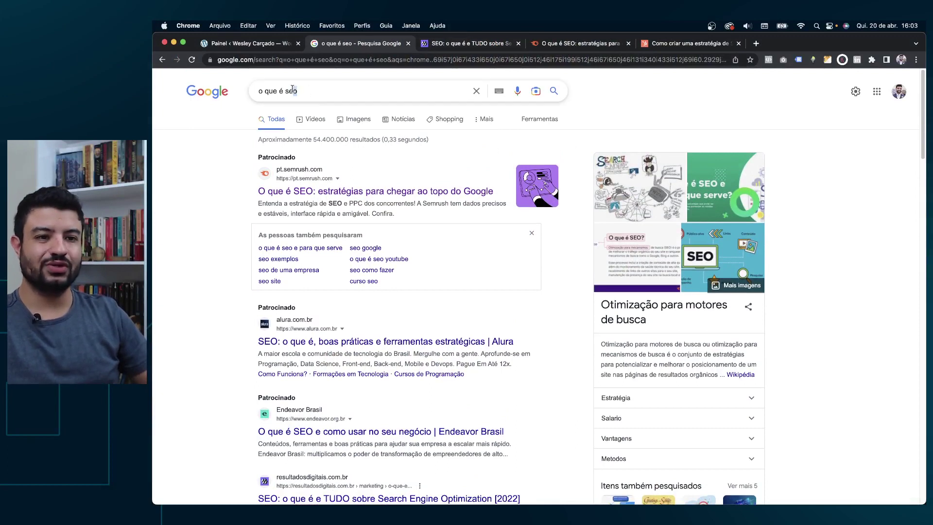
drag(292, 88, 283, 89)
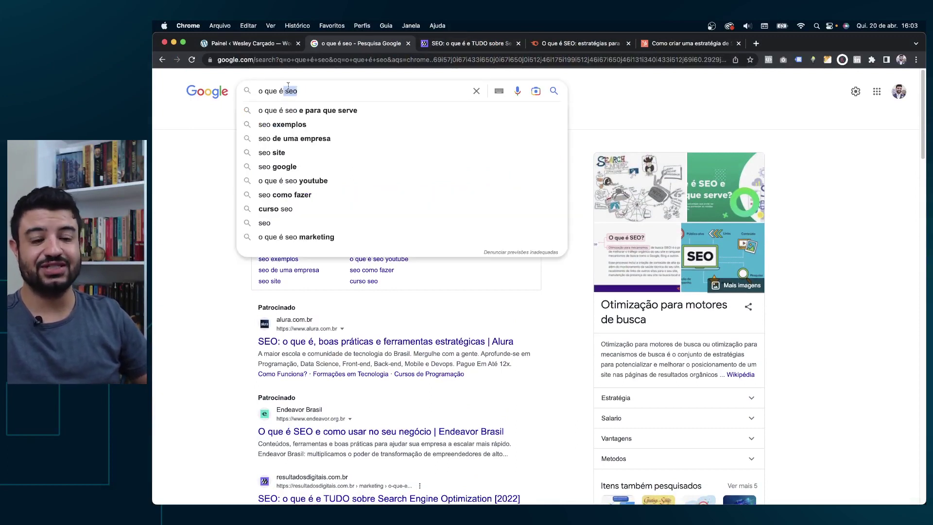
Step: In the Resultados Digitais article, highlight the site's domain and the end of the SEO definition
click(487, 44)
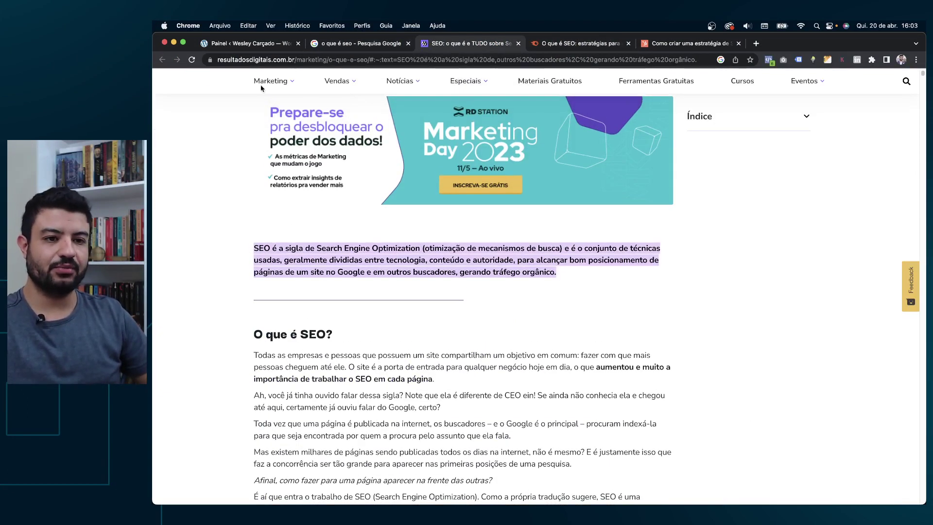
double_click(246, 60)
scroll(227, 158, up, 5)
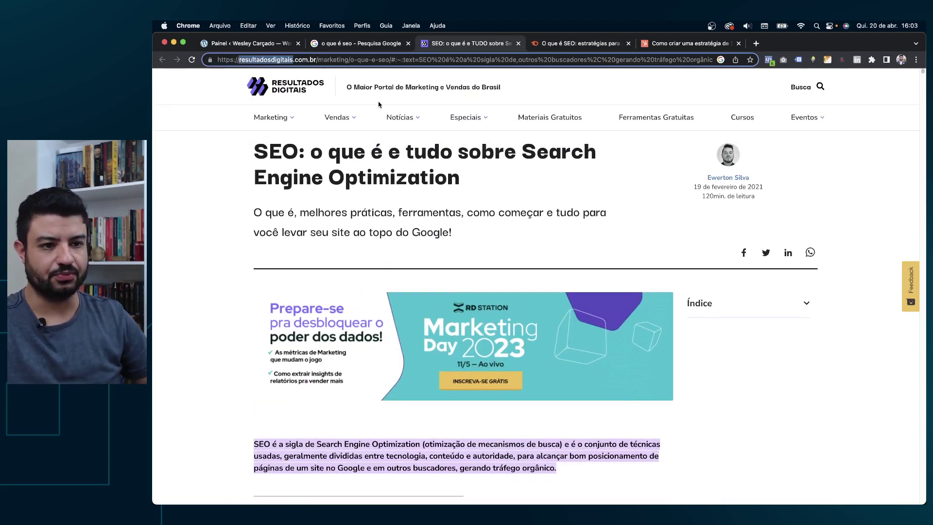
scroll(232, 245, down, 5)
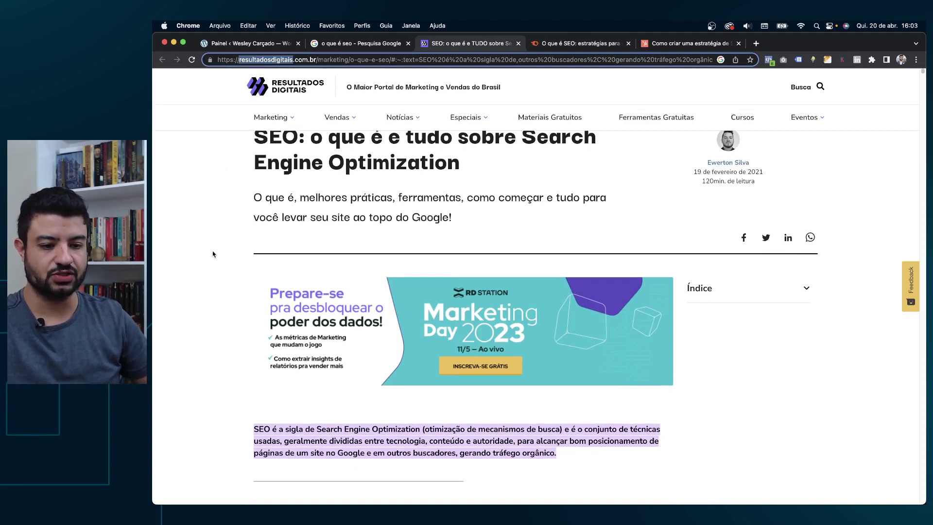
click(260, 236)
mouse_move(260, 236)
mouse_down()
mouse_move(557, 261)
mouse_move(235, 243)
mouse_move(417, 239)
mouse_up()
click(295, 237)
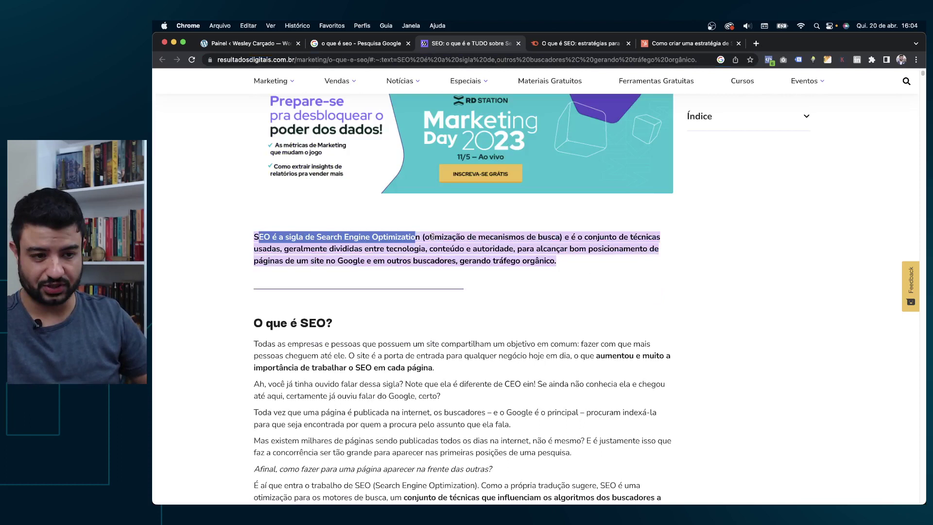
Step: Highlight 'otimização de mecanismos de busca', 'e é o conjunto de técnicas' and 'geralmente divididas entre'
drag(432, 236, 486, 237)
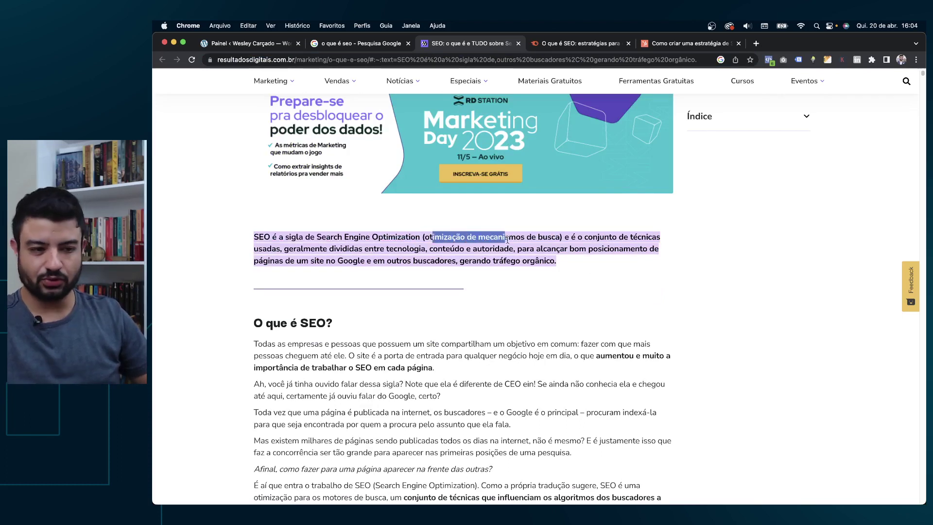
drag(563, 238, 639, 235)
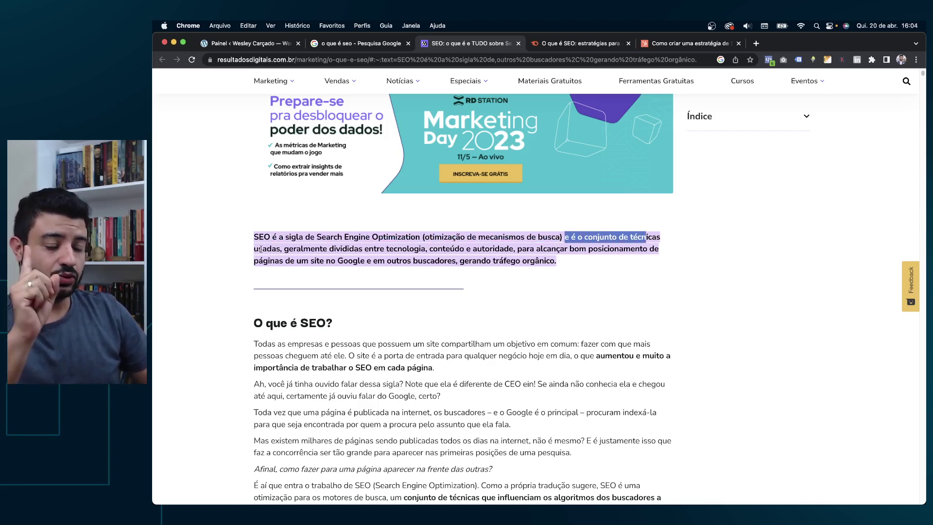
drag(260, 249, 265, 249)
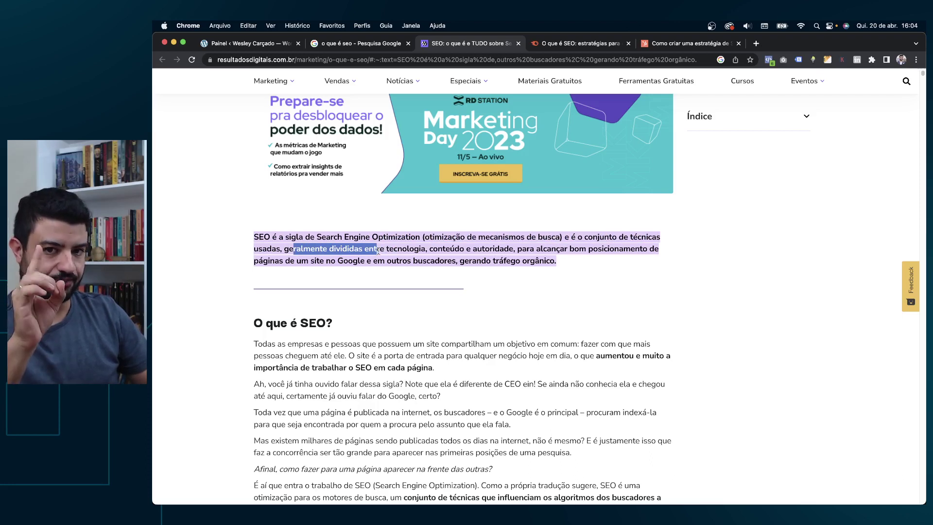
click(393, 248)
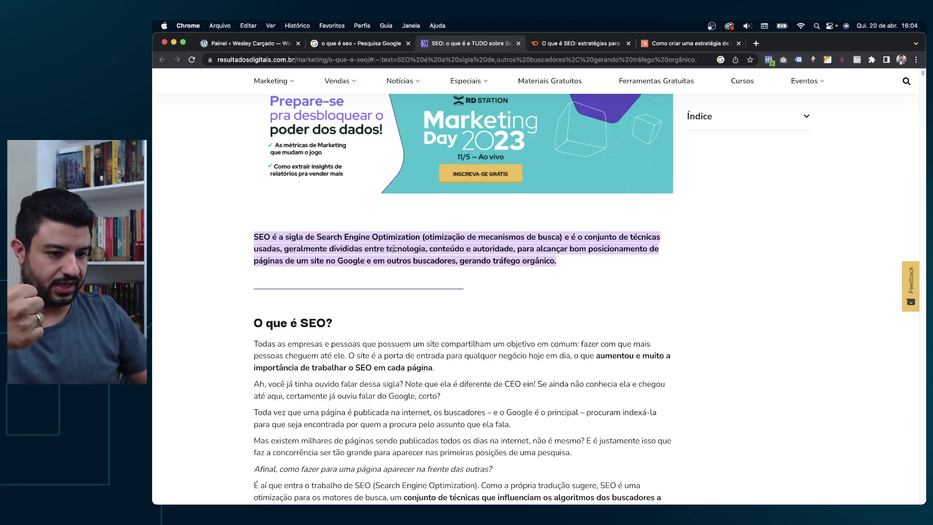
right_click(447, 250)
click(446, 250)
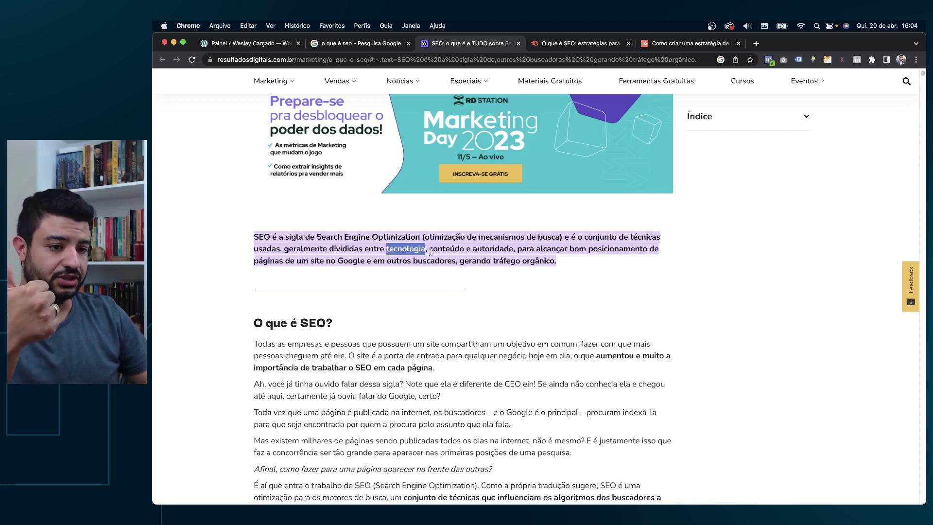
Step: Highlight the words conteúdo and tecnologia, then the opening words of the SEO definition
double_click(456, 253)
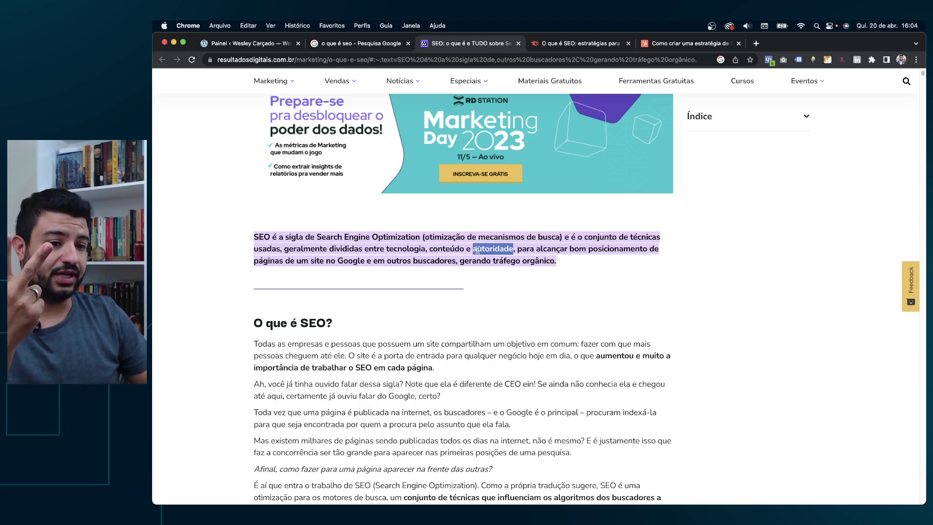
double_click(409, 250)
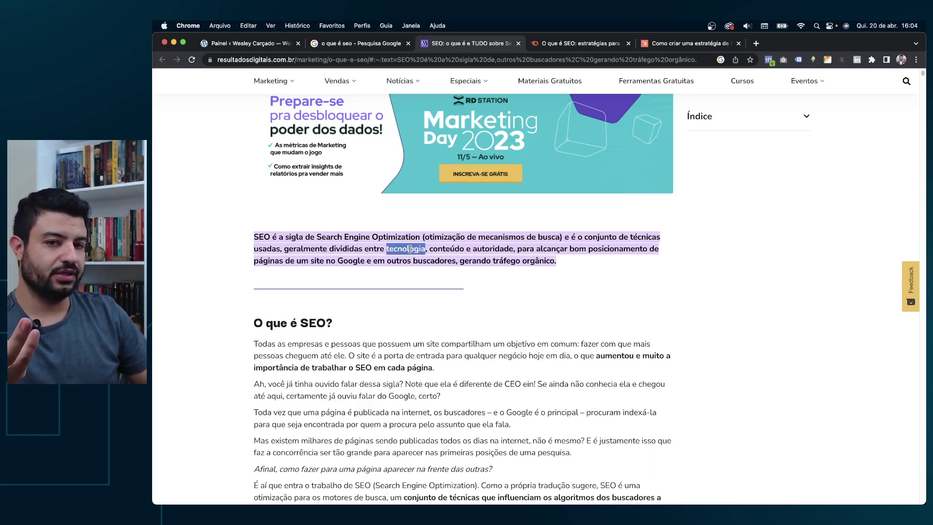
double_click(455, 249)
double_click(488, 250)
double_click(404, 250)
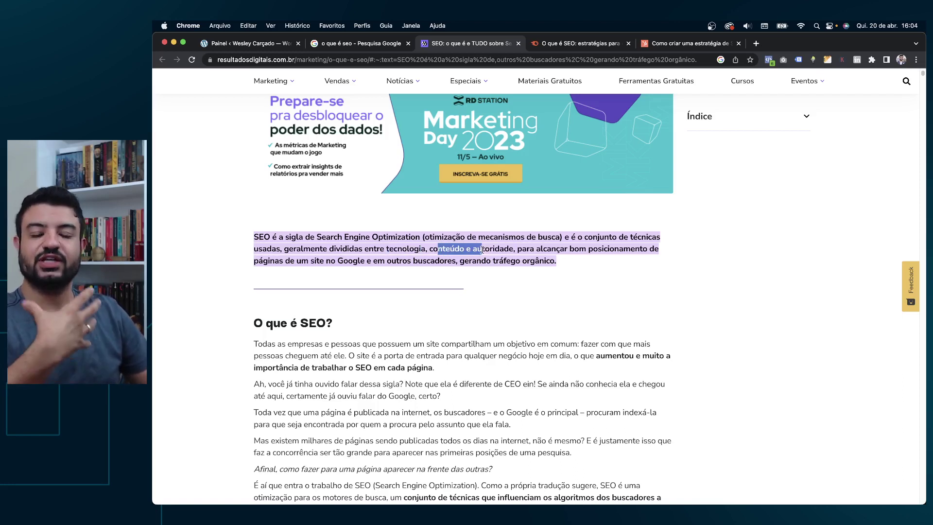
double_click(402, 249)
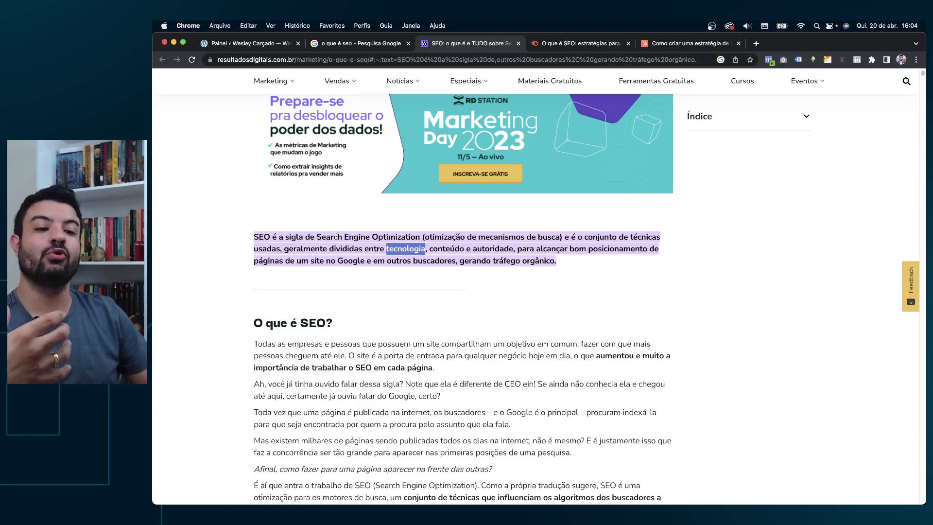
drag(254, 237, 396, 237)
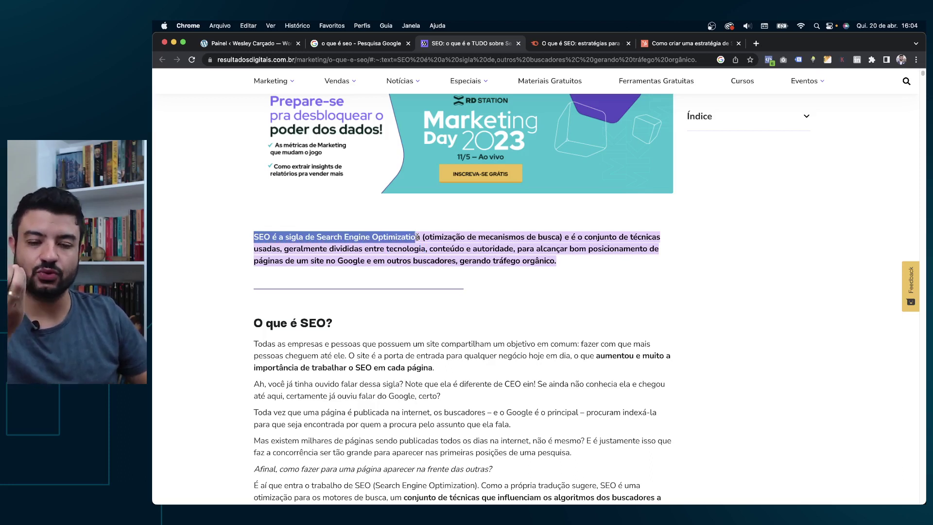
Step: Highlight 'conteúdo e autoridade', 'é a sigla de' and 'geralmente divididas entre tecnologia' in turn
click(407, 251)
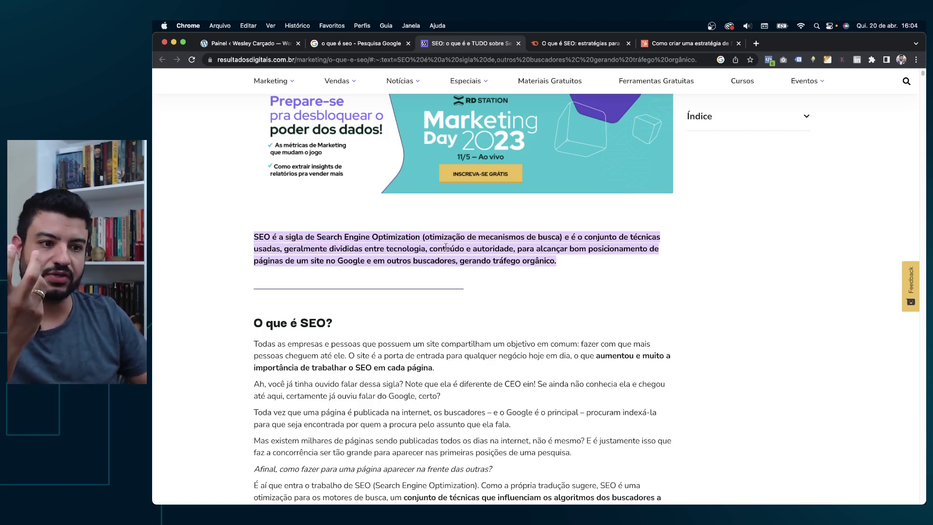
drag(480, 249, 482, 248)
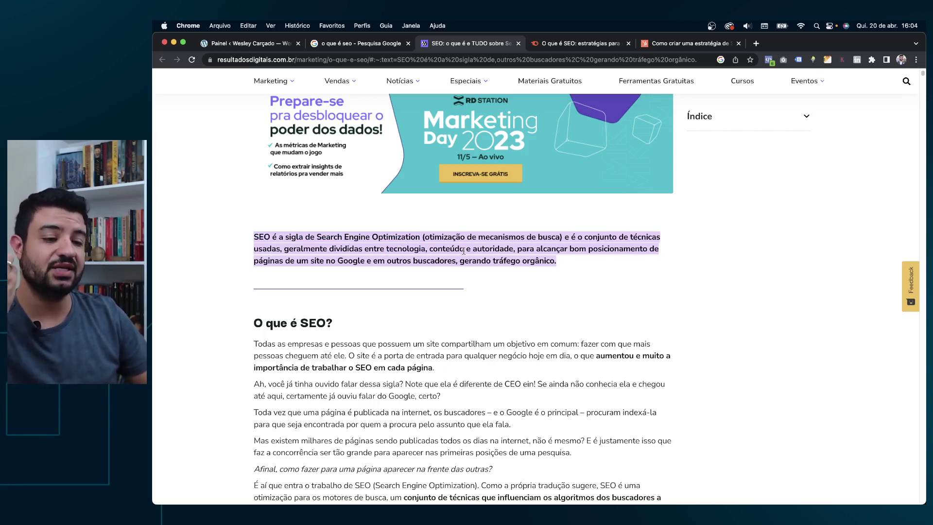
drag(265, 238, 316, 238)
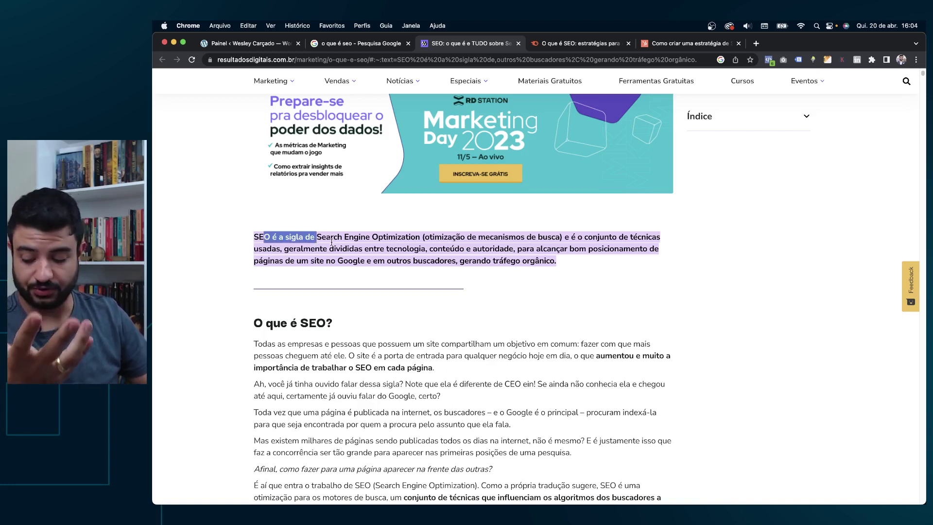
double_click(409, 251)
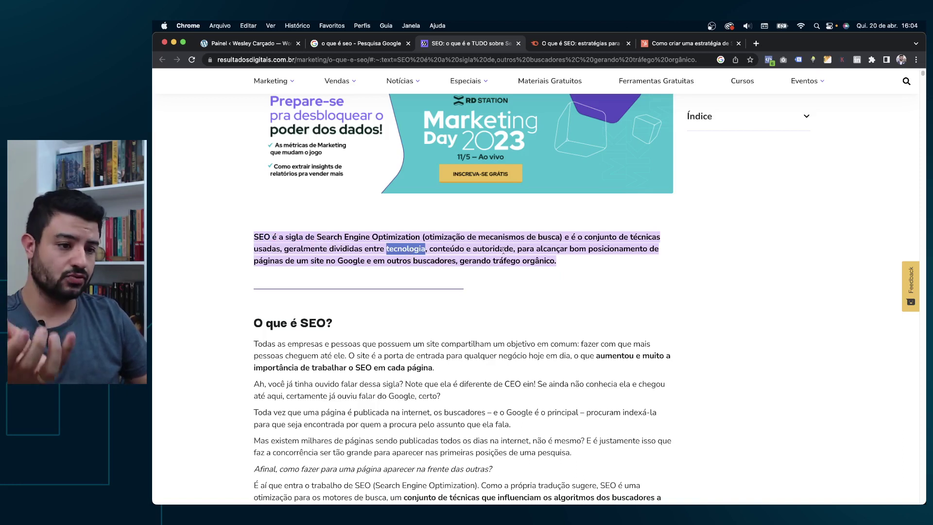
drag(297, 256, 406, 257)
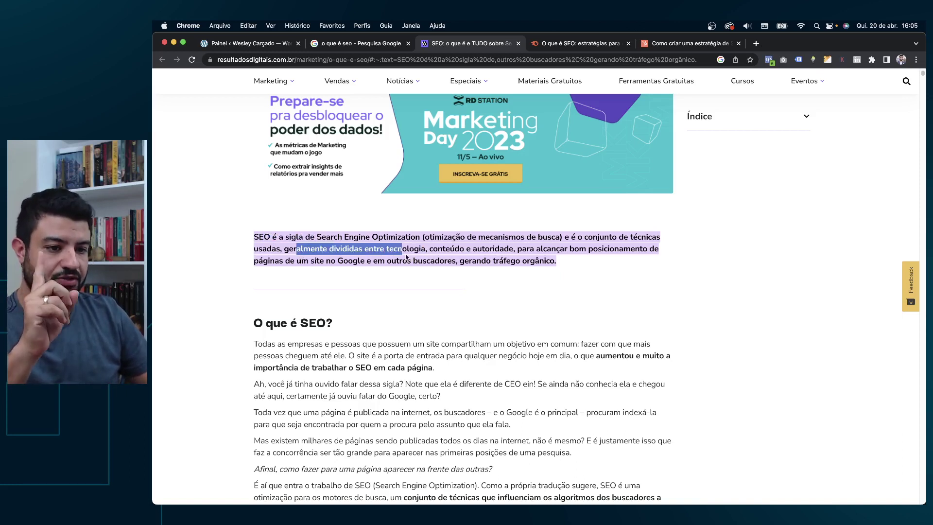
click(516, 249)
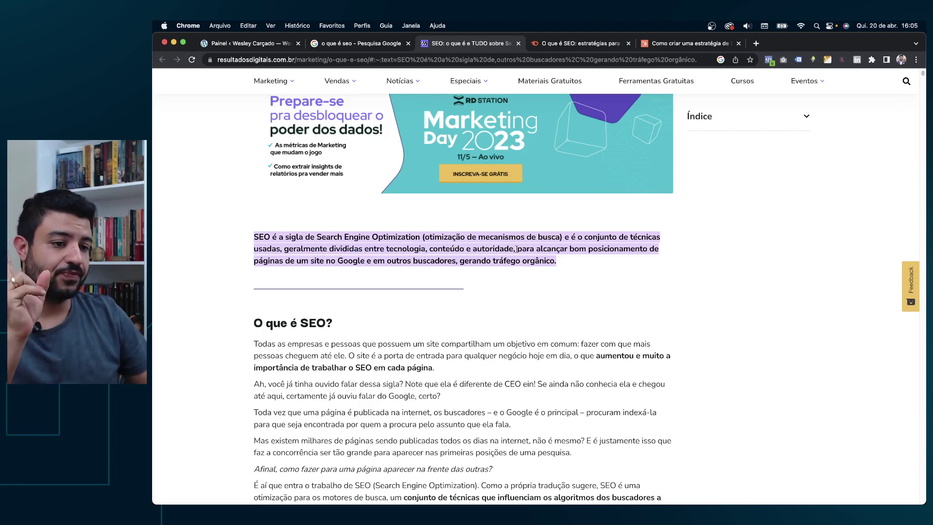
click(582, 250)
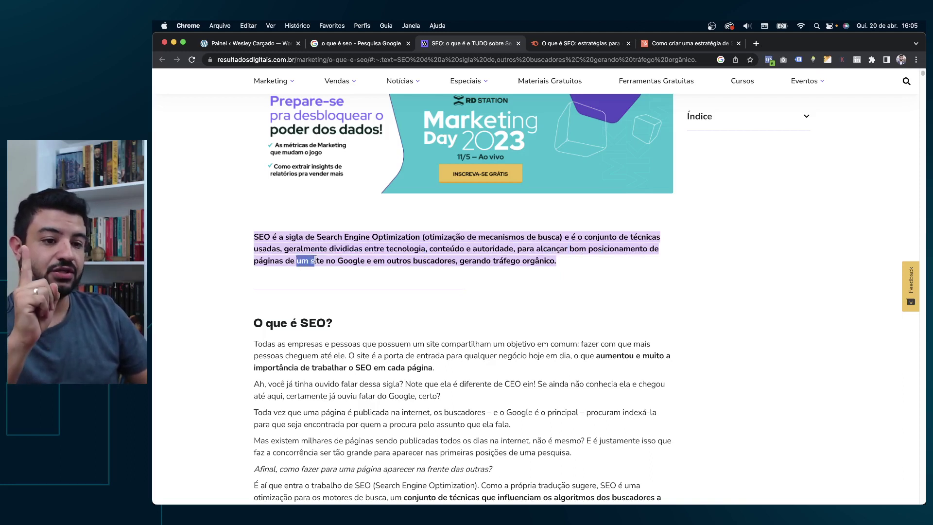
Step: Highlight 'e em outros', then select the whole opening definition paragraph
drag(366, 260, 528, 261)
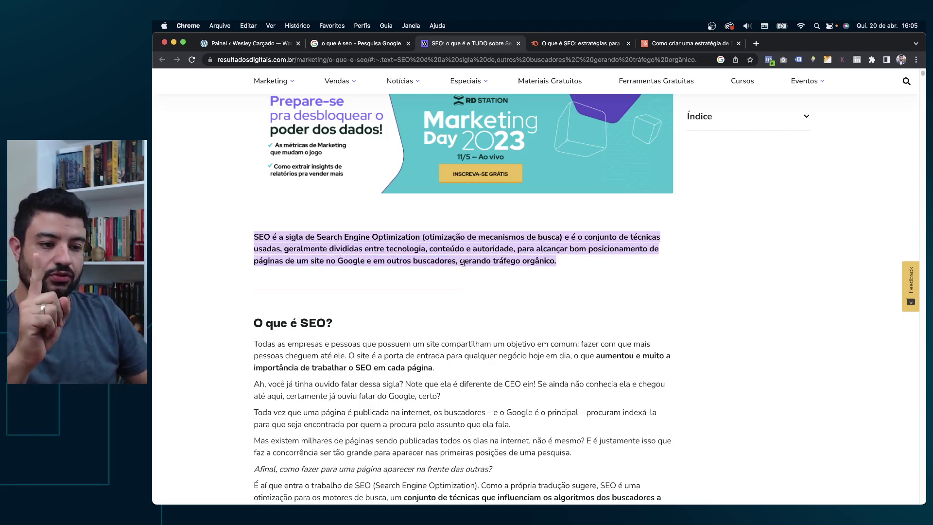
click(528, 261)
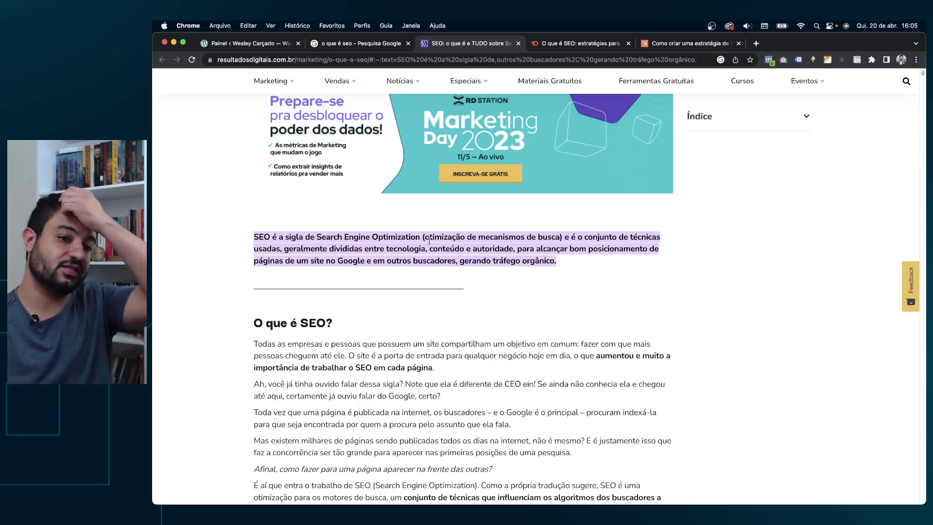
scroll(413, 239, down, 1)
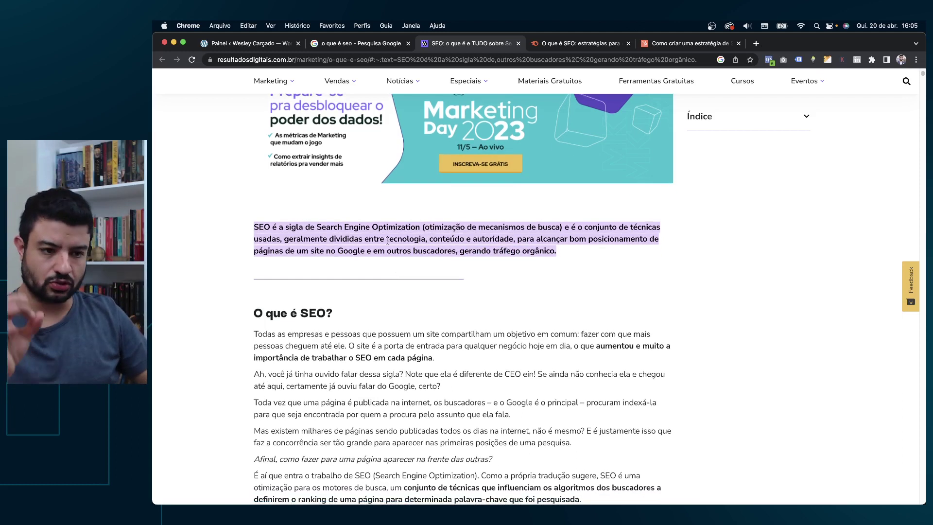
triple_click(385, 237)
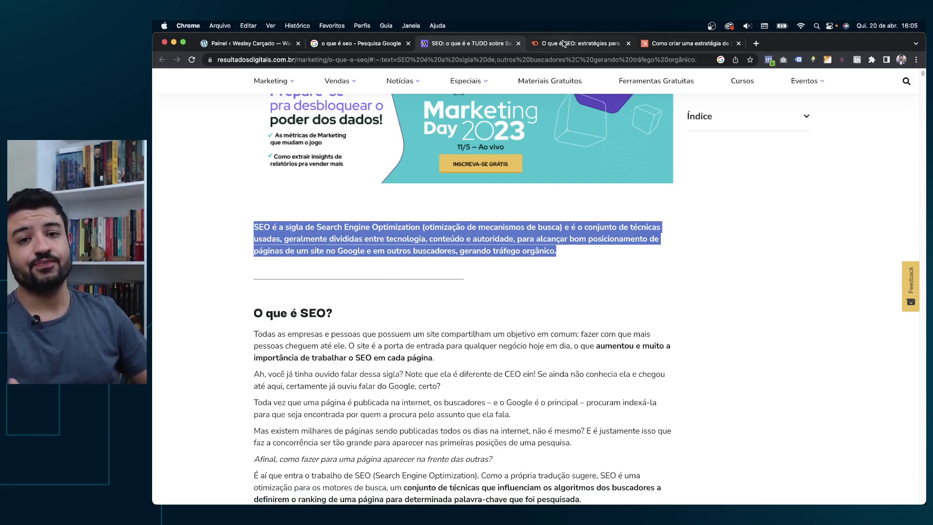
scroll(466, 148, up, 2)
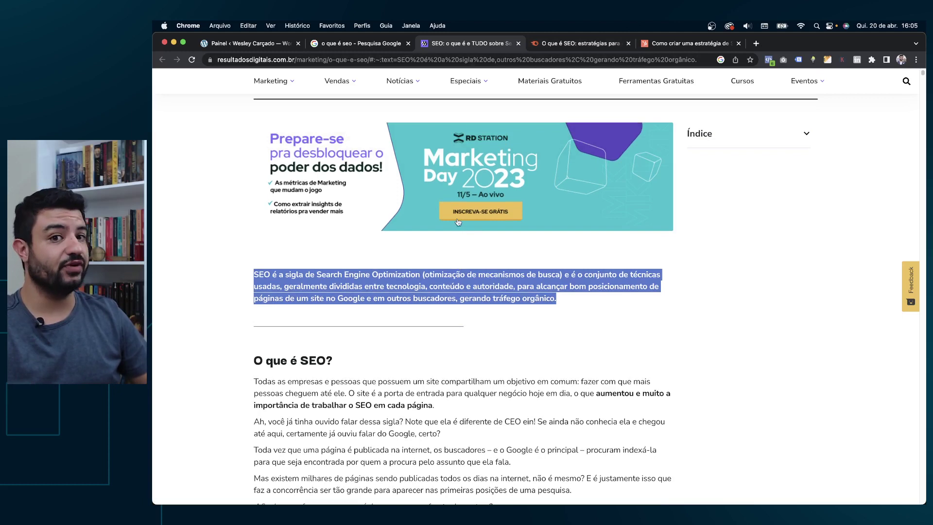
Step: In the Semrush article, highlight the phrase about improving organic traffic
click(580, 45)
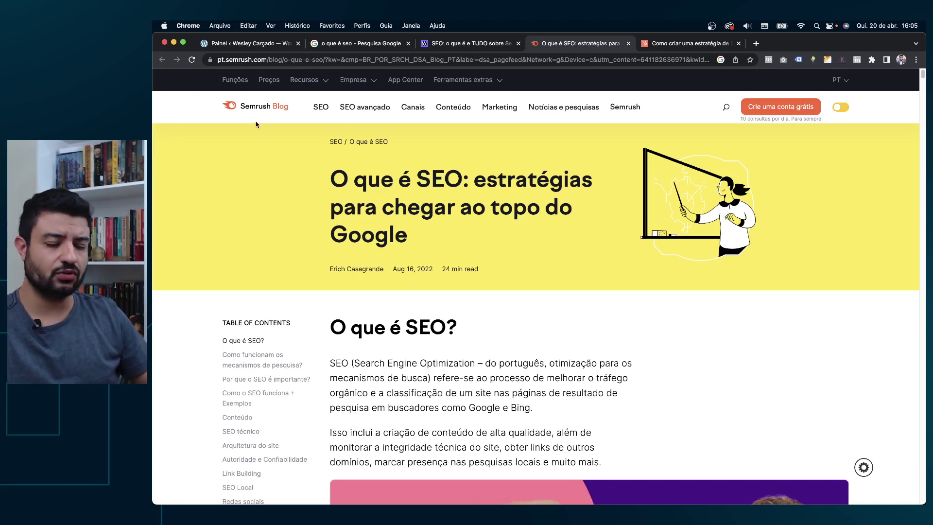
scroll(404, 276, down, 2)
drag(335, 307, 508, 310)
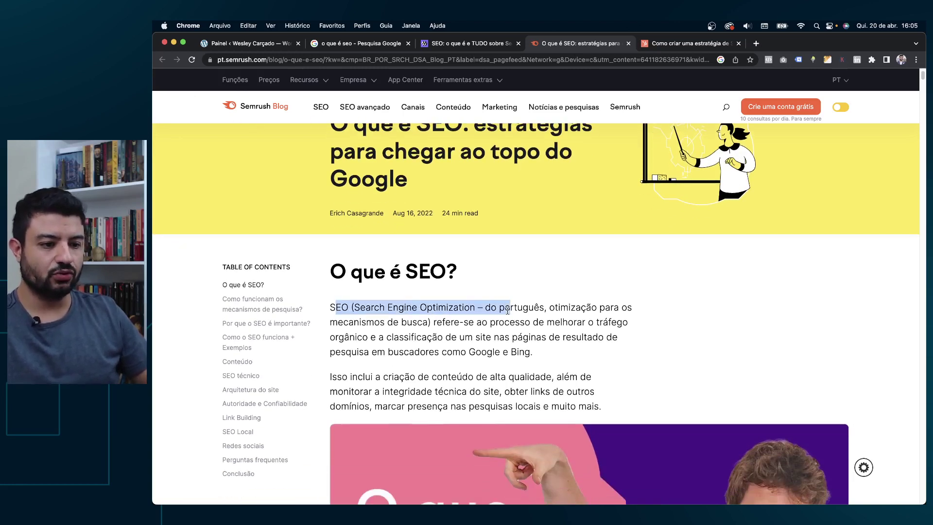
mouse_move(435, 322)
mouse_down()
mouse_move(593, 321)
mouse_move(363, 337)
mouse_move(618, 337)
mouse_move(401, 353)
mouse_move(457, 350)
mouse_up()
double_click(458, 348)
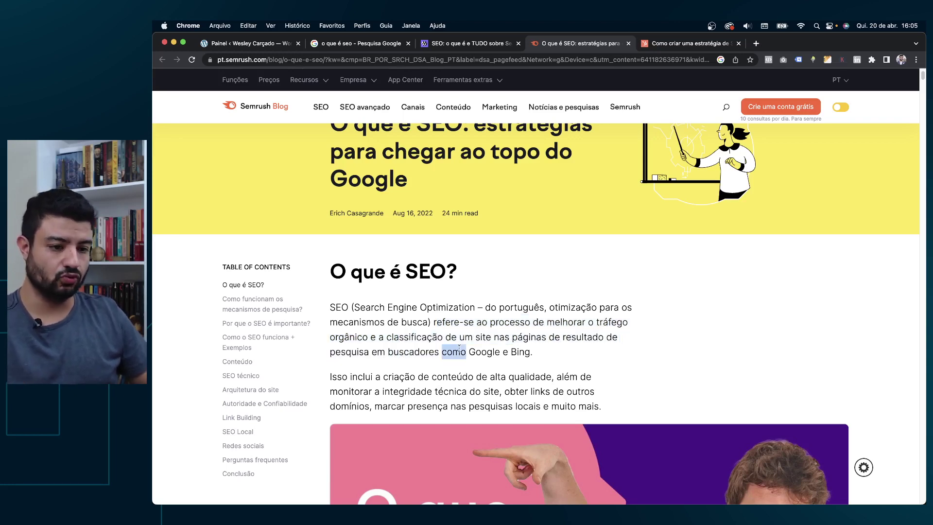
click(464, 347)
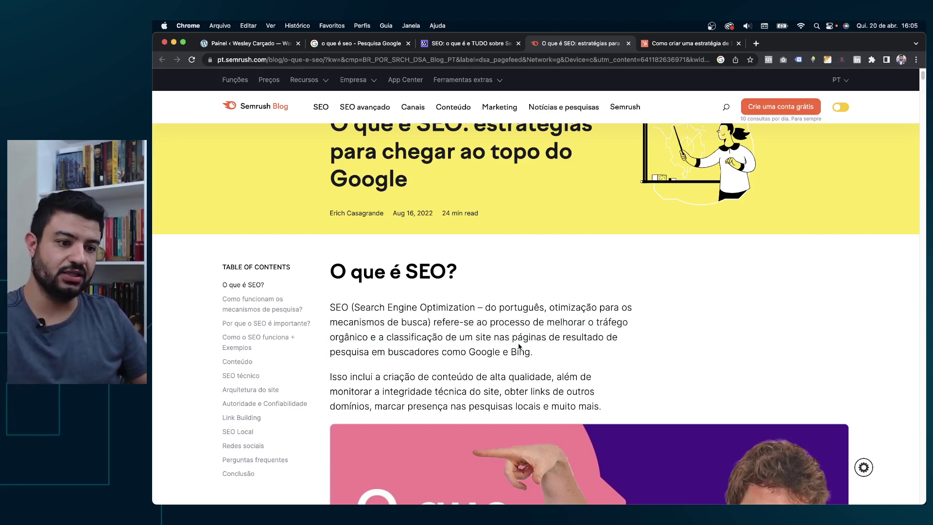
scroll(486, 347, down, 2)
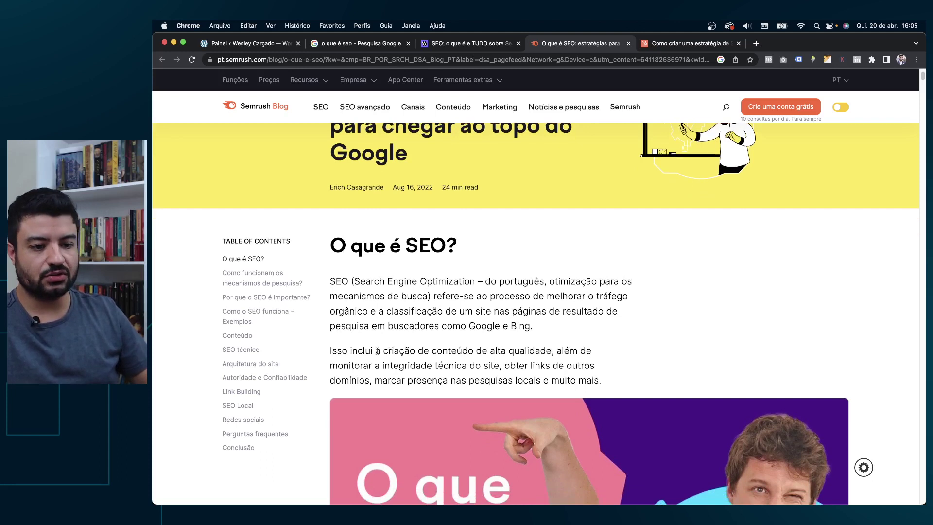
Step: Highlight the phrases on high-quality content, technical integrity, local search and links from other domains
drag(385, 350, 542, 345)
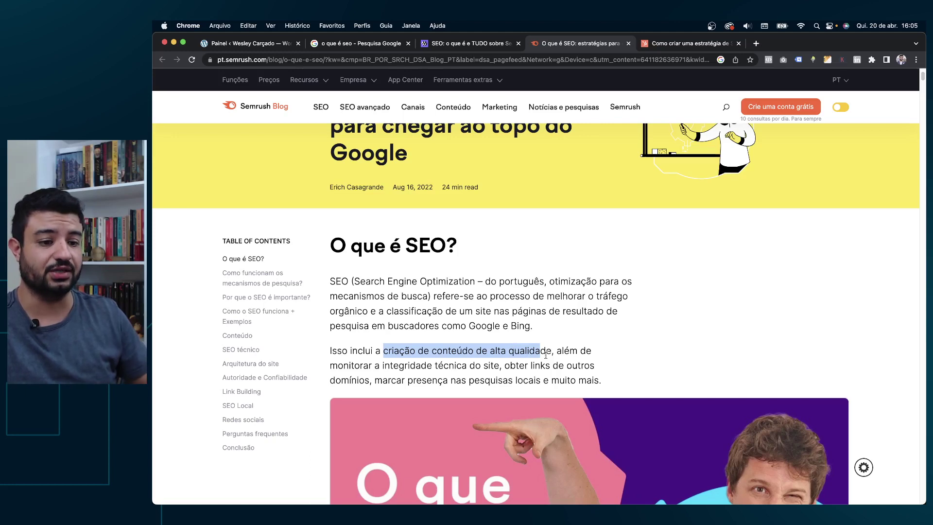
mouse_move(381, 365)
mouse_down()
mouse_move(490, 367)
mouse_move(453, 346)
mouse_up()
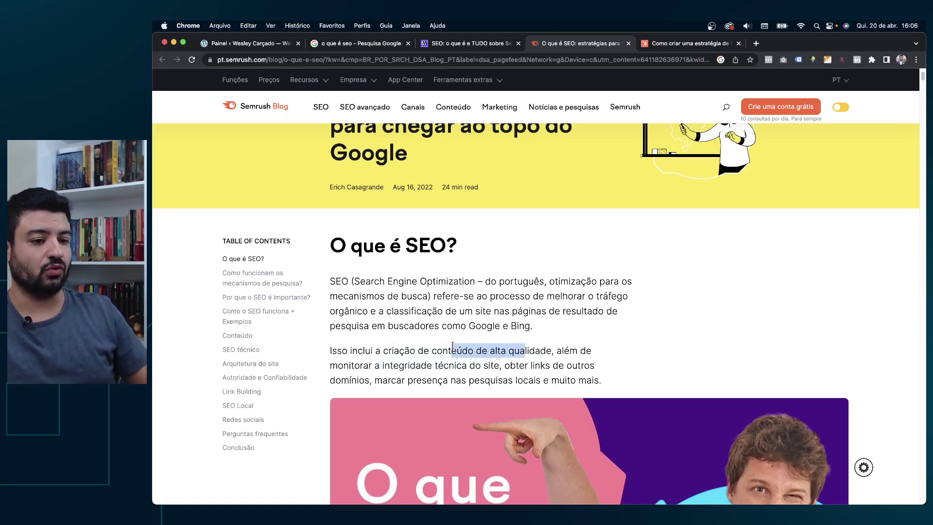
mouse_move(367, 368)
mouse_down()
mouse_move(457, 368)
mouse_move(396, 364)
mouse_up()
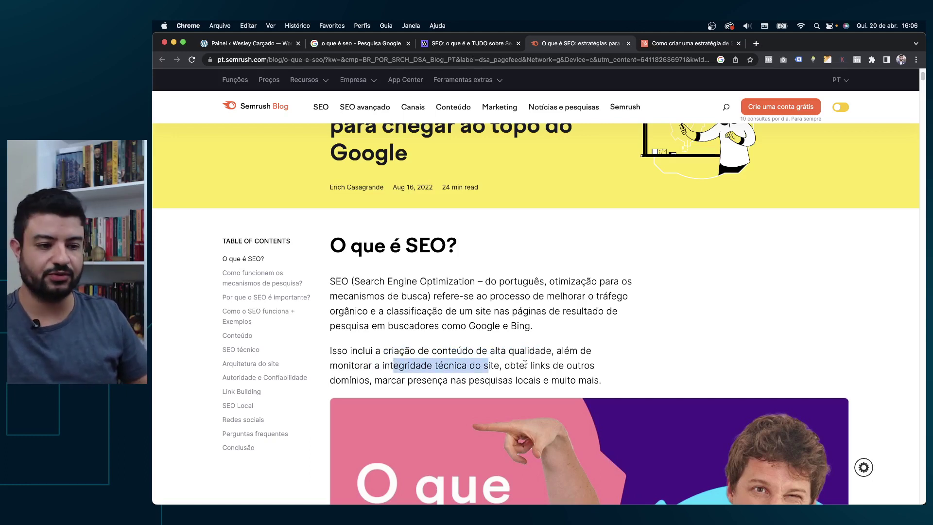
drag(516, 365, 578, 367)
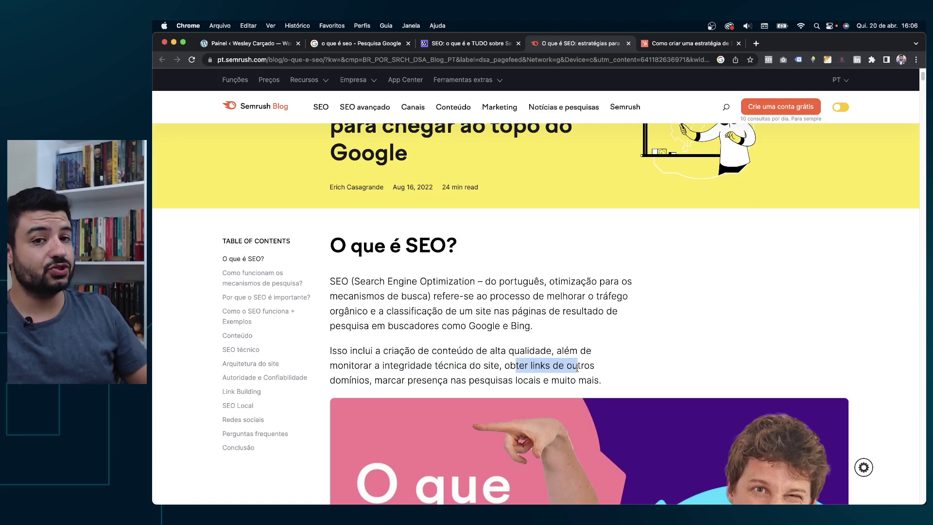
drag(403, 380, 541, 379)
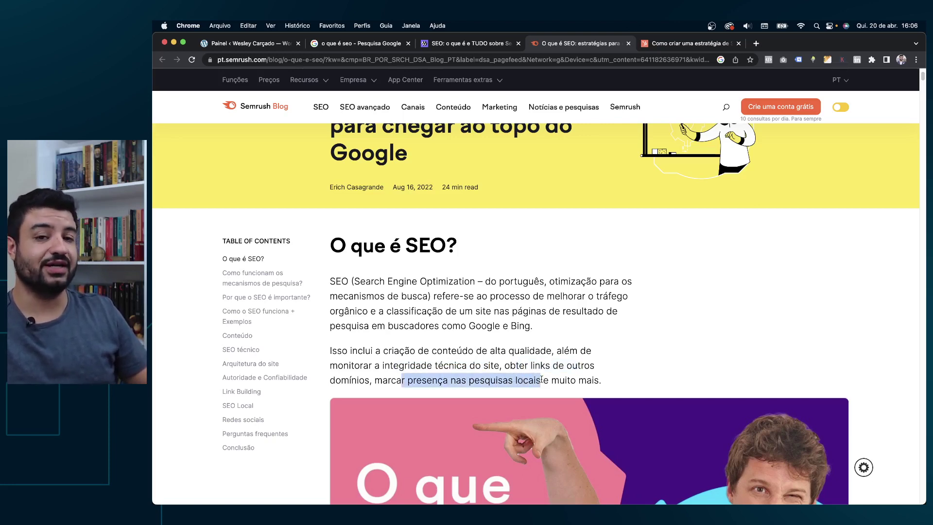
click(564, 380)
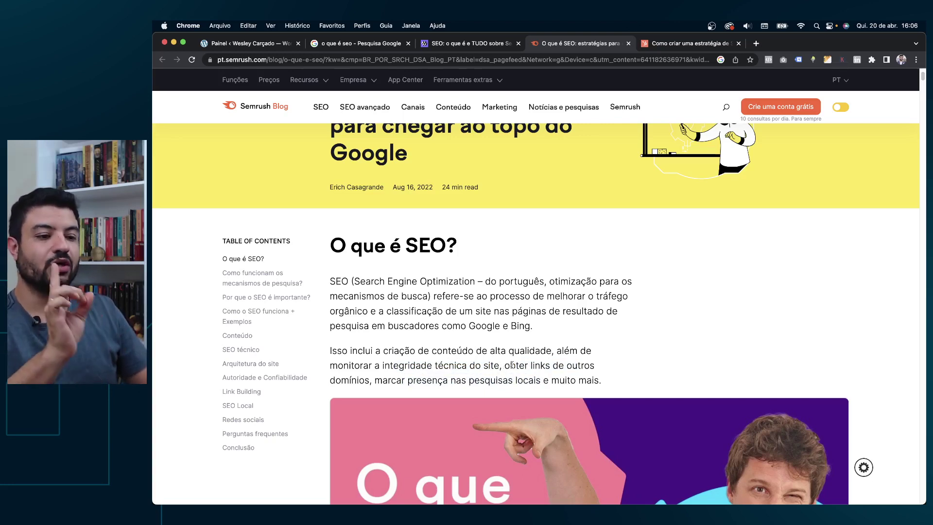
drag(510, 365, 367, 379)
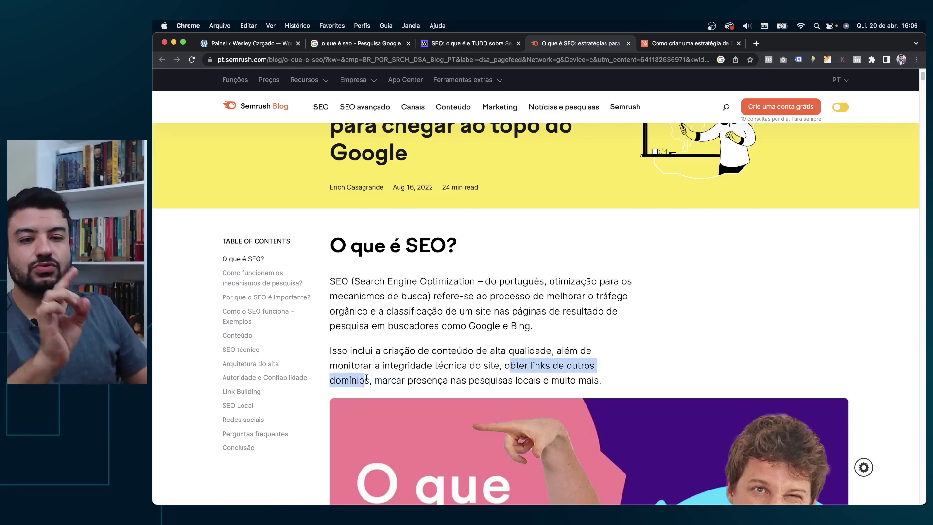
click(454, 366)
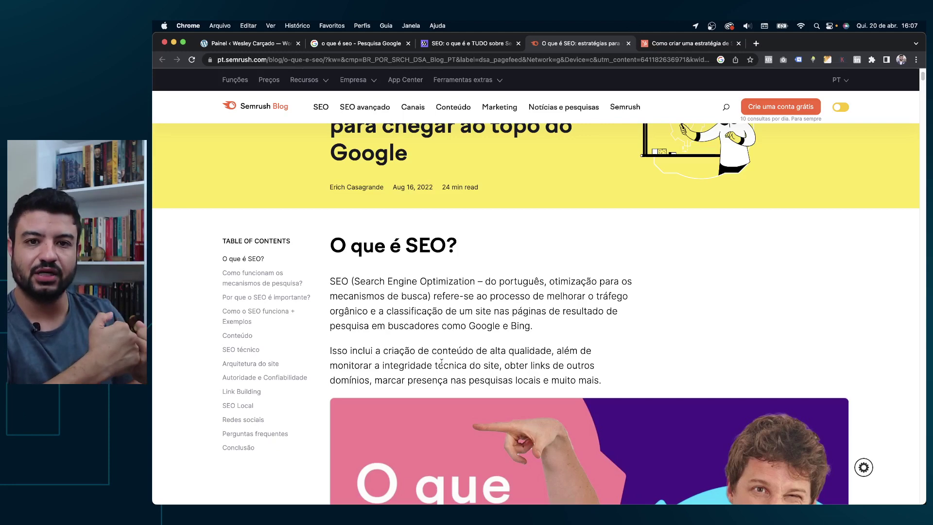
Step: Highlight the content creation, technical integrity and links phrases again
drag(397, 354, 465, 351)
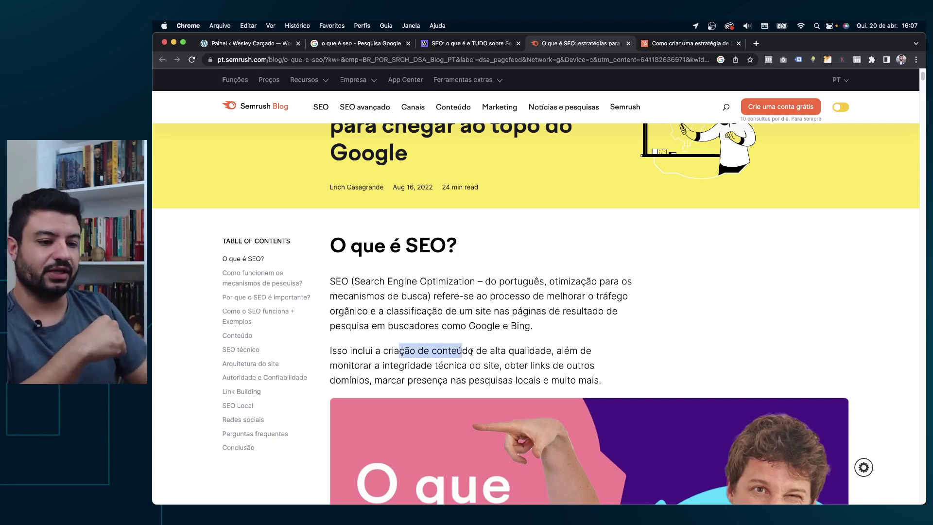
drag(411, 366, 458, 363)
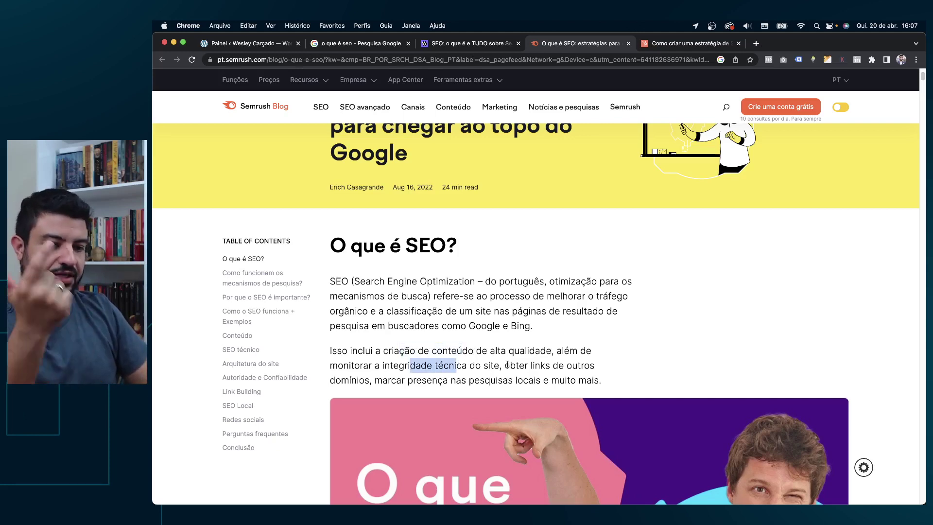
drag(524, 366, 578, 366)
Step: Scroll down to the 'Como SEO funciona' diagram and enlarge it
scroll(518, 377, down, 3)
scroll(518, 377, down, 6)
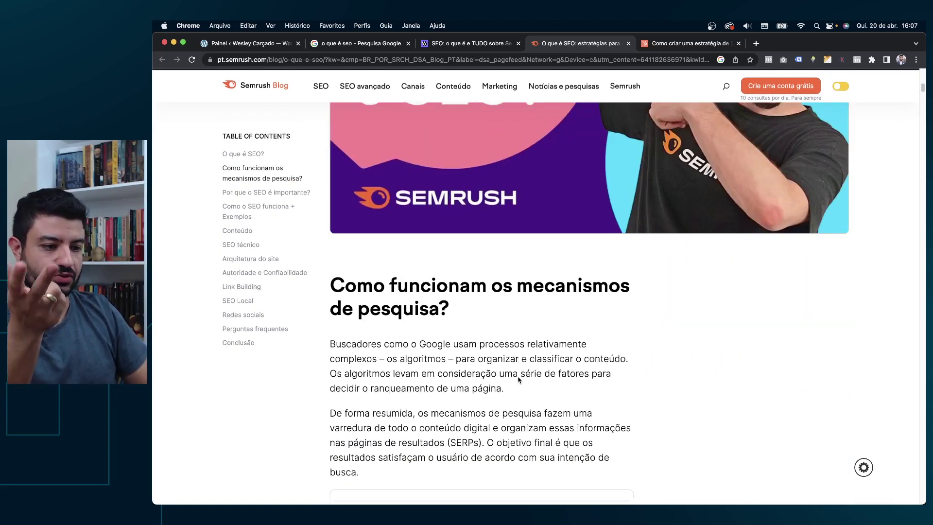
scroll(486, 359, down, 3)
scroll(463, 341, down, 3)
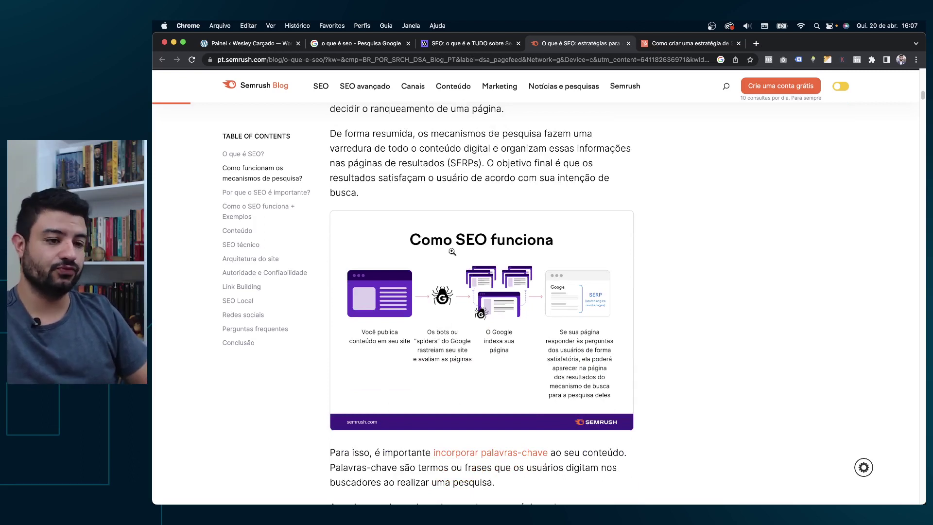
click(414, 299)
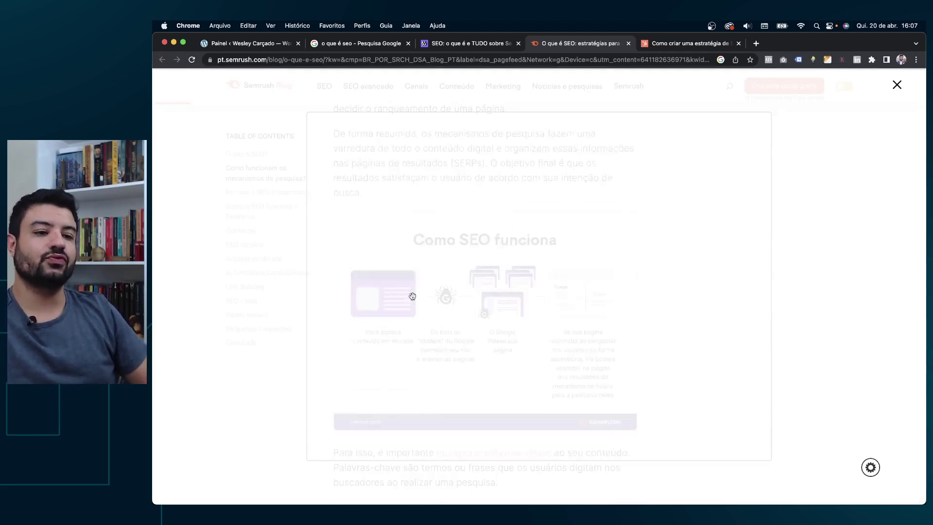
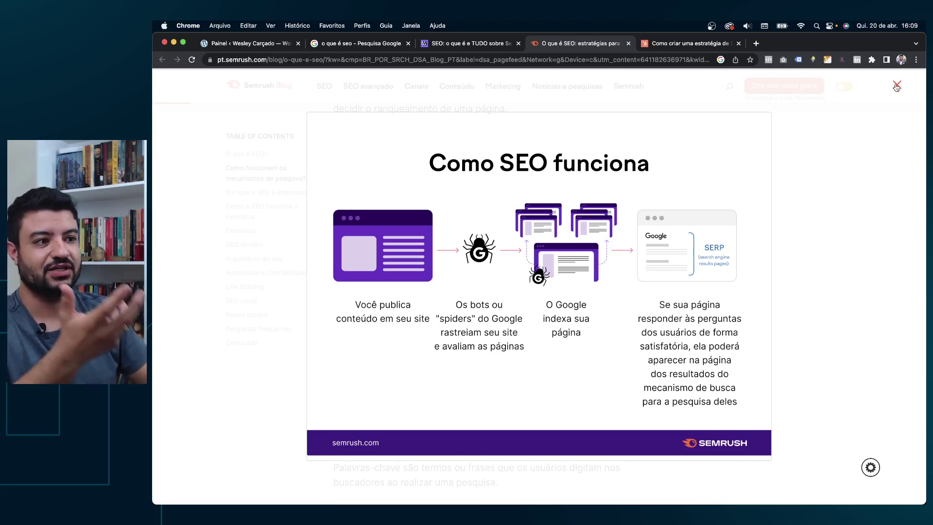
Step: Close the enlarged 'Como SEO funciona' diagram and switch to the HubSpot SEO strategy article
click(896, 86)
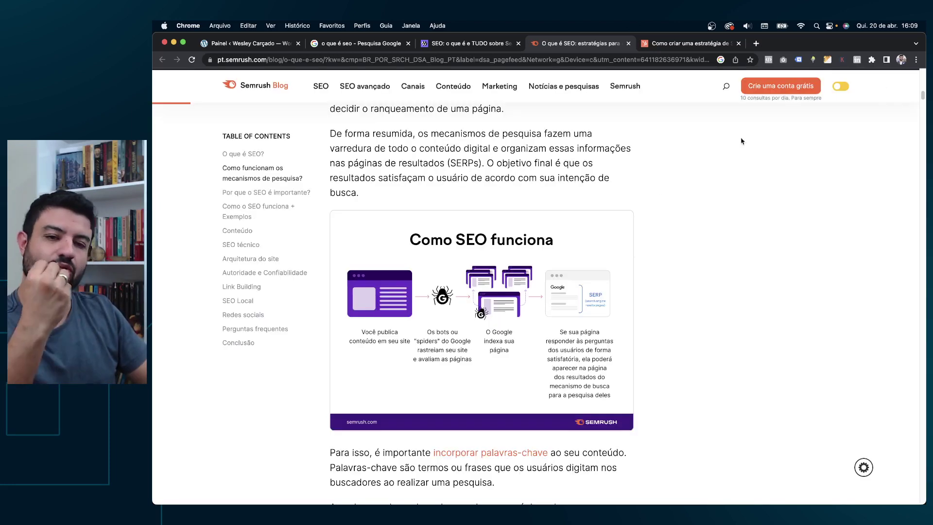
scroll(612, 279, down, 2)
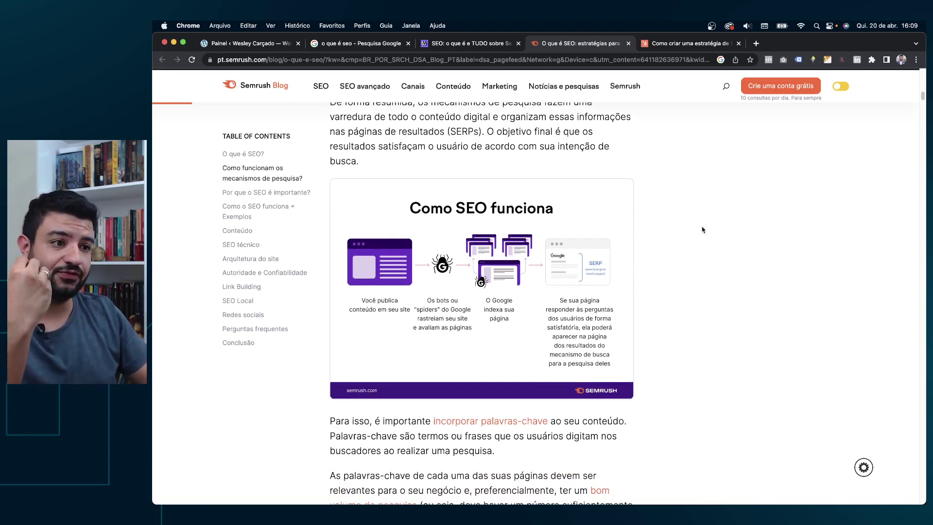
key(ctrl+Tab)
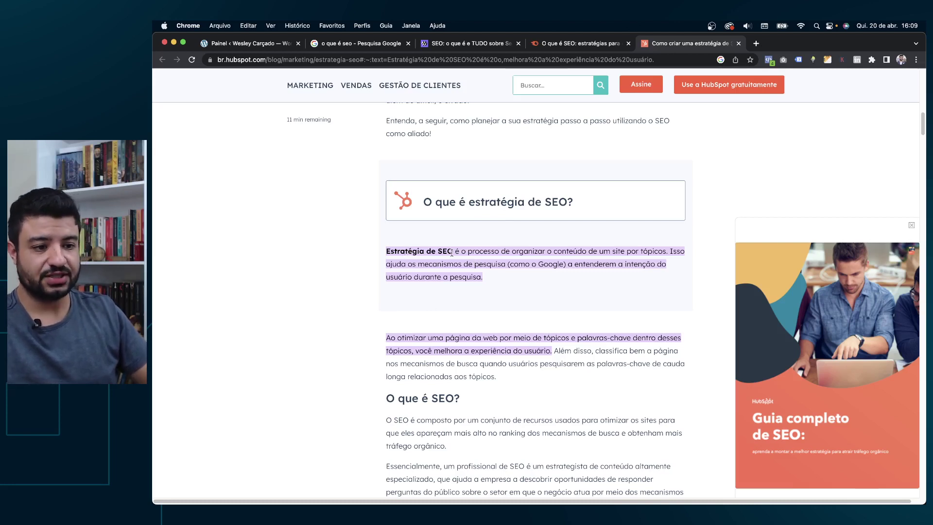
mouse_move(488, 251)
mouse_down()
mouse_move(667, 248)
mouse_move(482, 261)
mouse_up()
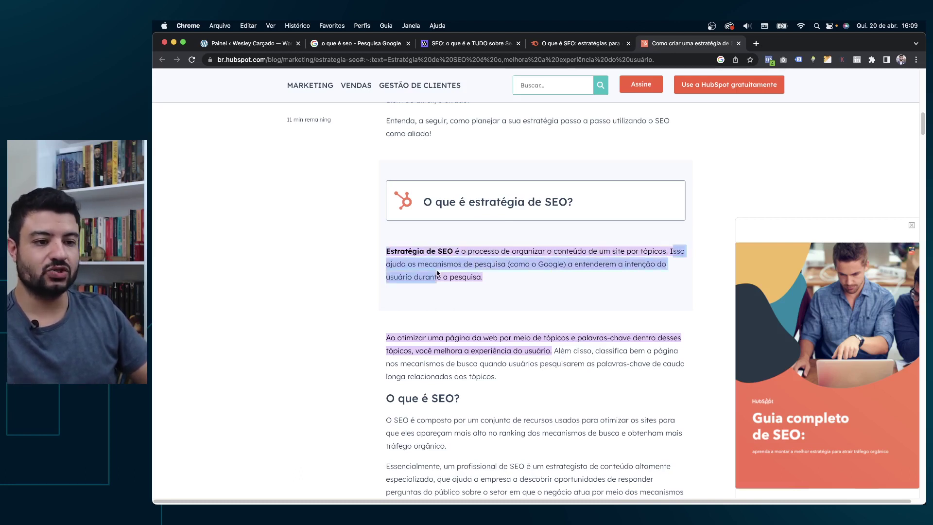
drag(593, 262, 639, 264)
drag(426, 276, 475, 277)
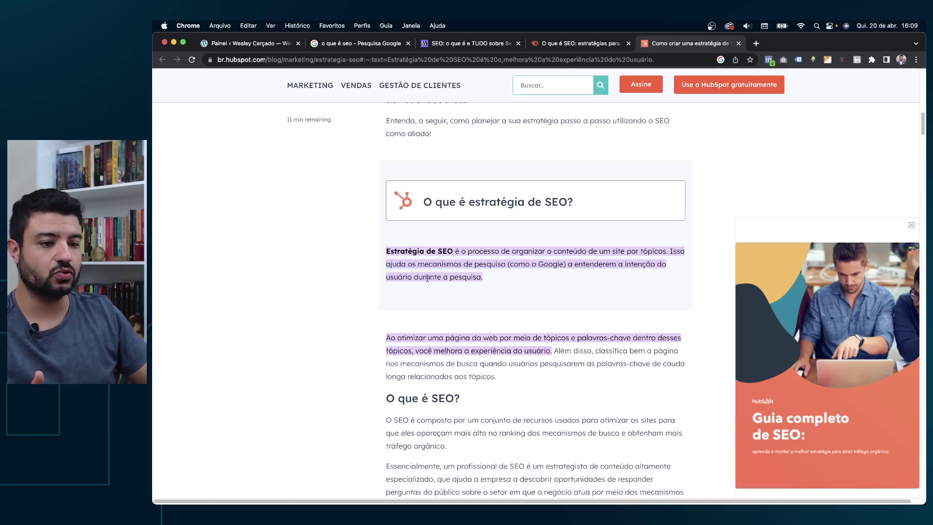
scroll(412, 340, down, 1)
drag(450, 328, 498, 324)
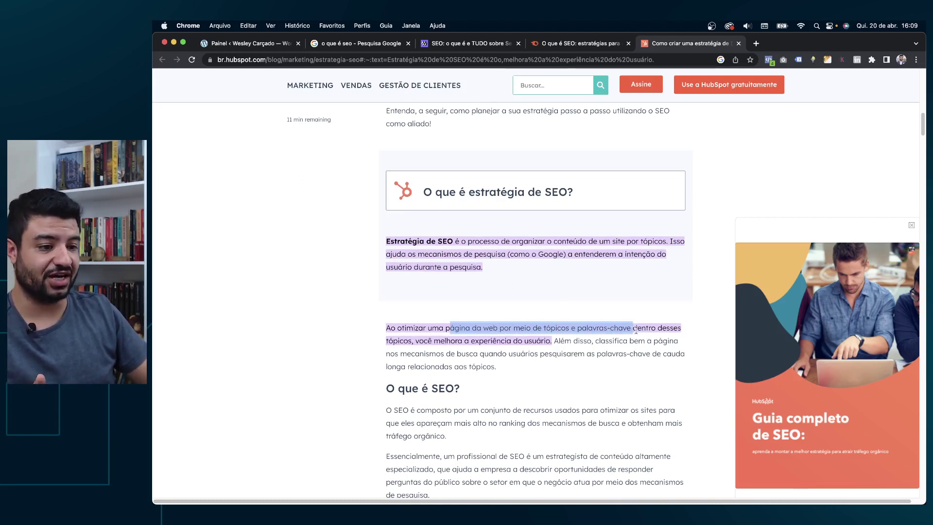
drag(421, 341, 530, 340)
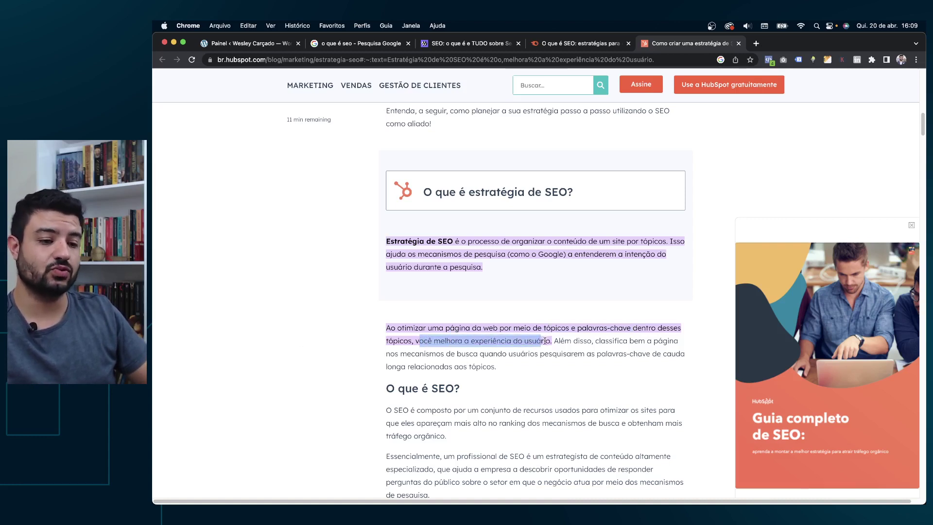
scroll(545, 340, up, 4)
scroll(545, 340, up, 2)
scroll(545, 340, up, 4)
scroll(535, 258, up, 5)
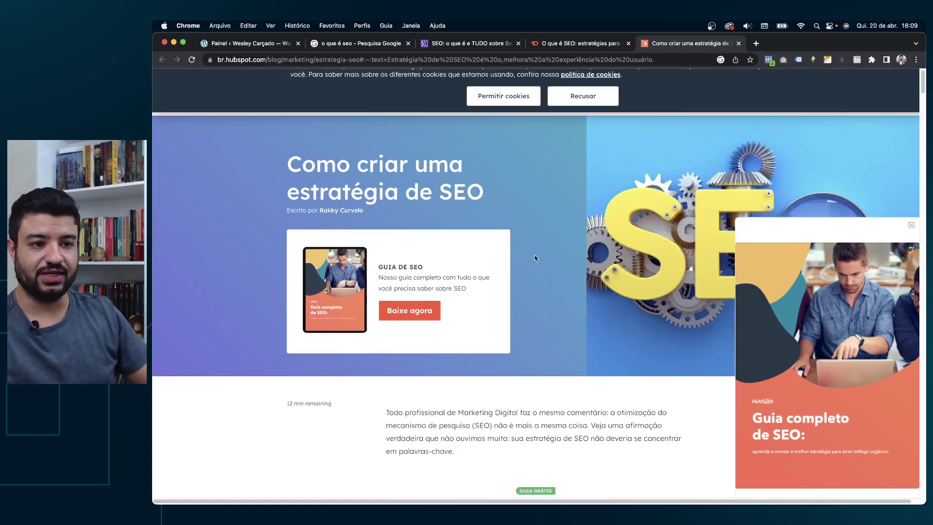
scroll(520, 238, down, 1)
scroll(515, 243, down, 1)
scroll(510, 250, down, 2)
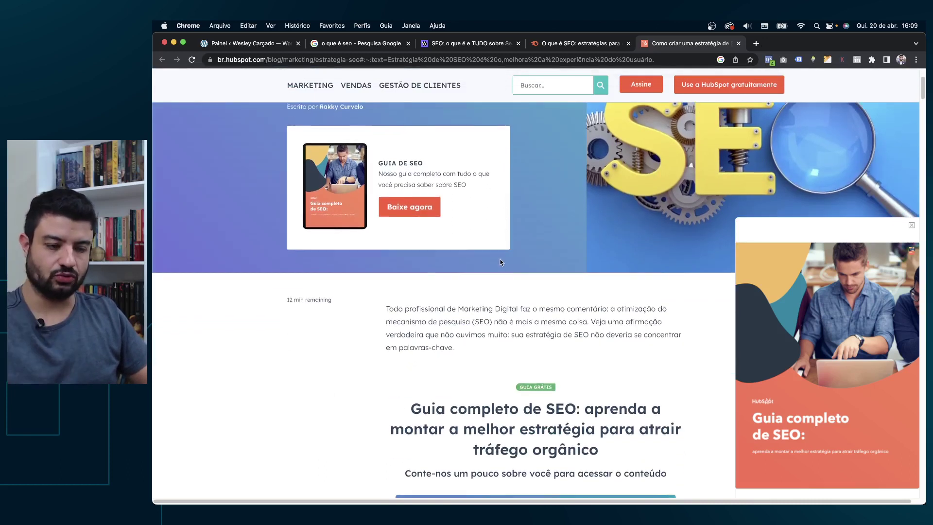
scroll(500, 263, down, 5)
scroll(500, 263, down, 1)
scroll(496, 265, down, 3)
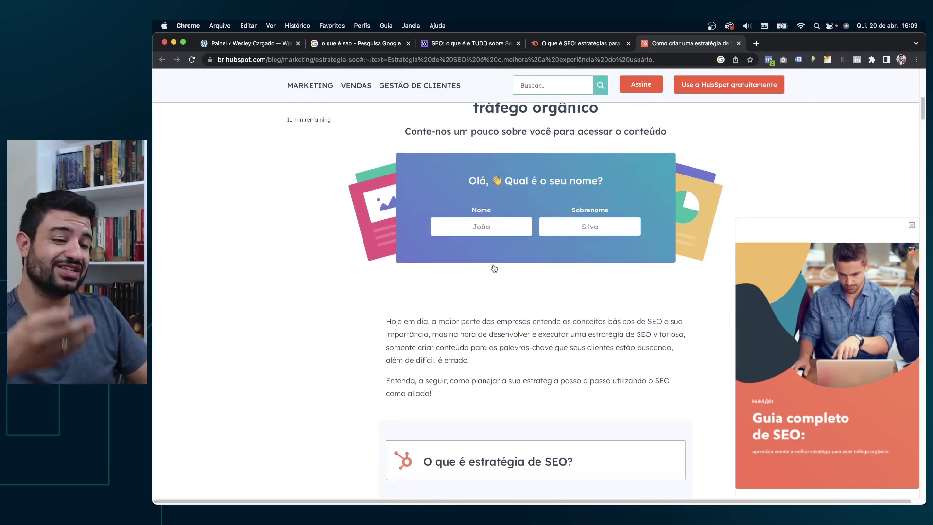
scroll(492, 267, down, 3)
scroll(492, 265, down, 2)
scroll(492, 266, down, 4)
scroll(491, 270, down, 5)
scroll(490, 273, down, 2)
scroll(438, 247, up, 4)
triple_click(387, 227)
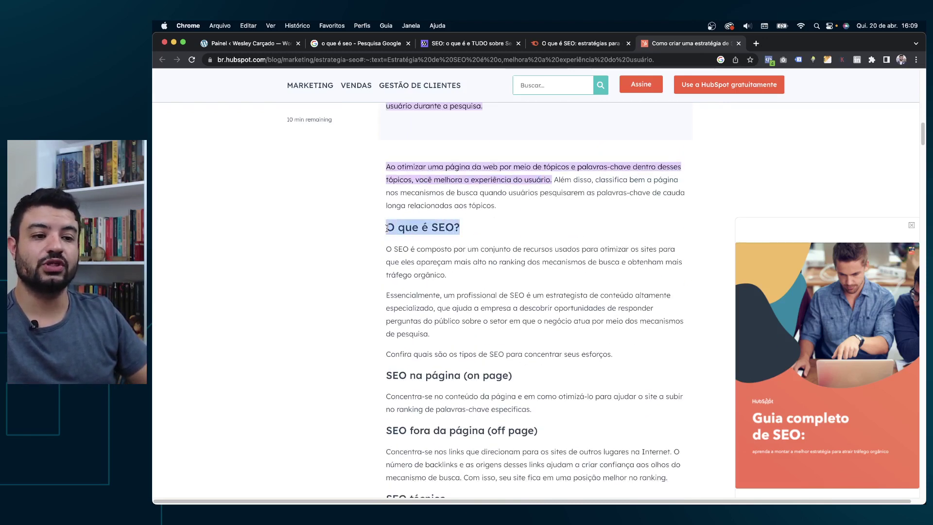
scroll(389, 291, down, 3)
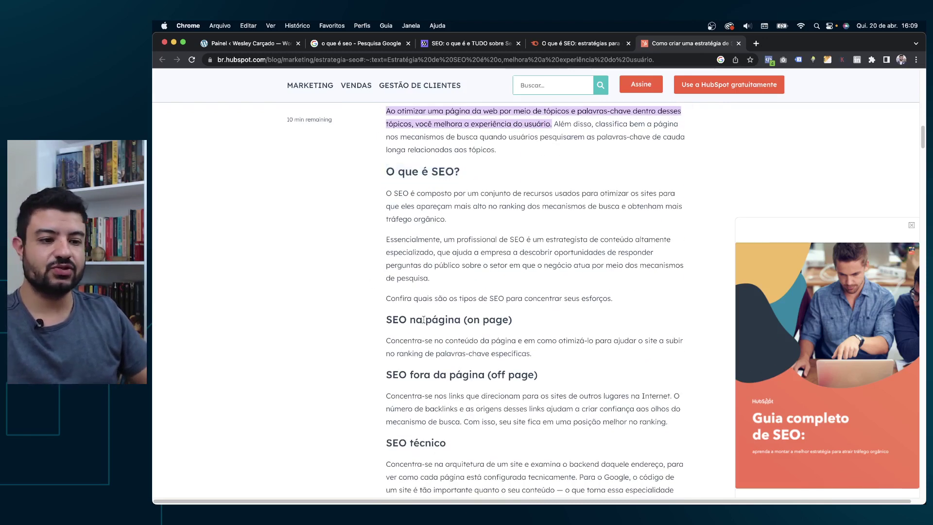
triple_click(424, 319)
triple_click(421, 372)
scroll(423, 340, down, 4)
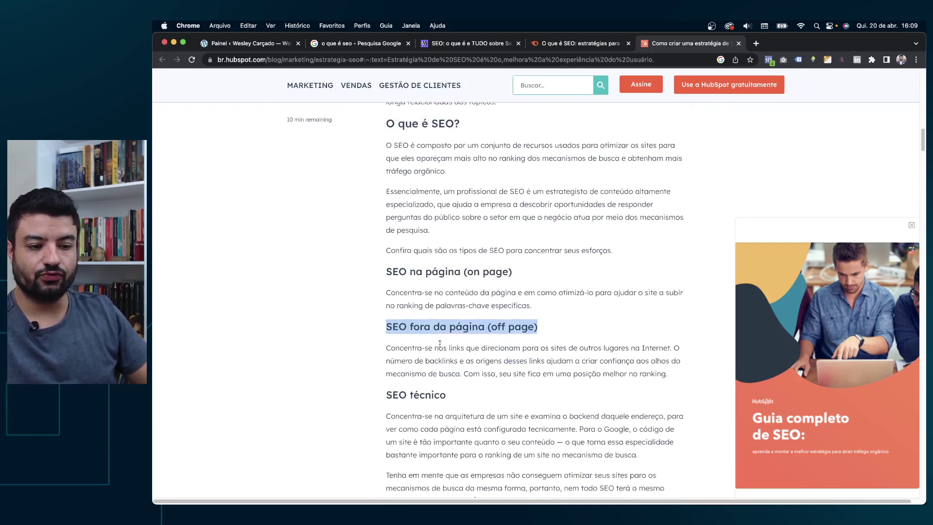
click(429, 253)
triple_click(429, 253)
scroll(429, 253, down, 3)
triple_click(439, 270)
scroll(437, 350, down, 2)
double_click(440, 290)
click(414, 293)
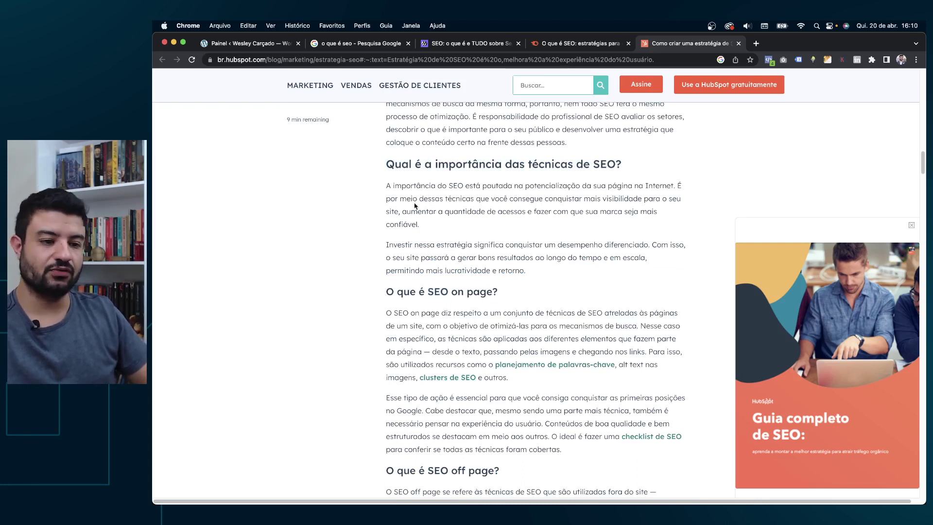
scroll(415, 206, up, 5)
scroll(416, 207, up, 5)
scroll(420, 228, up, 5)
scroll(420, 229, up, 2)
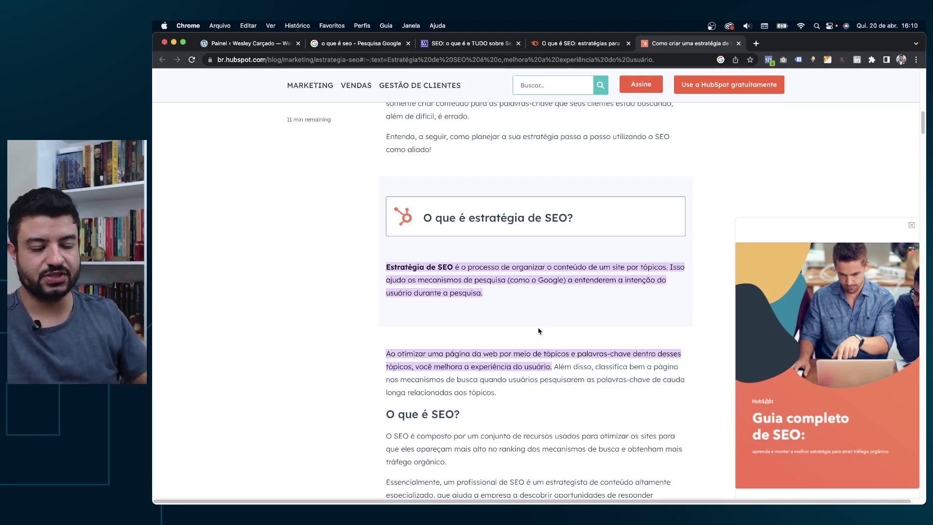
scroll(553, 188, up, 5)
scroll(491, 286, down, 5)
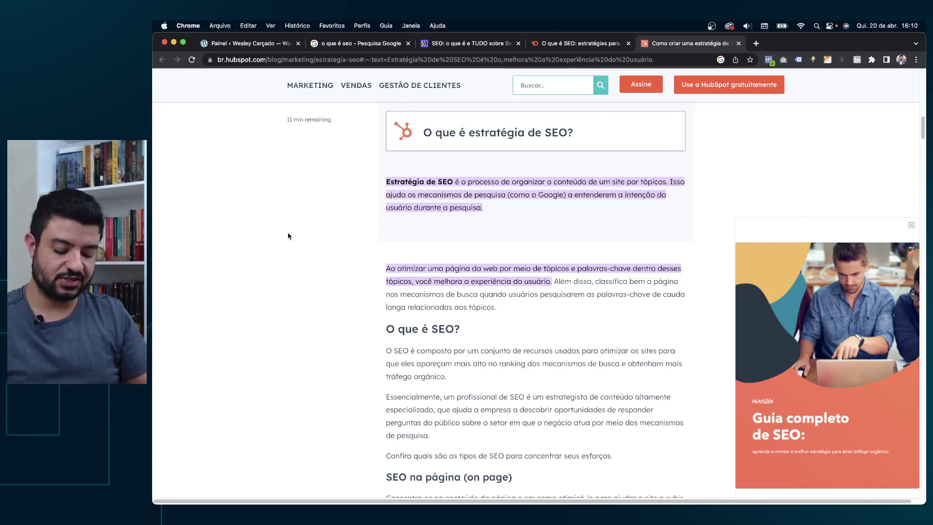
Step: Load mepcred.com.br in a new tab from the 'mep' address-bar suggestion
key(super+t)
text(mep)
key(Return)
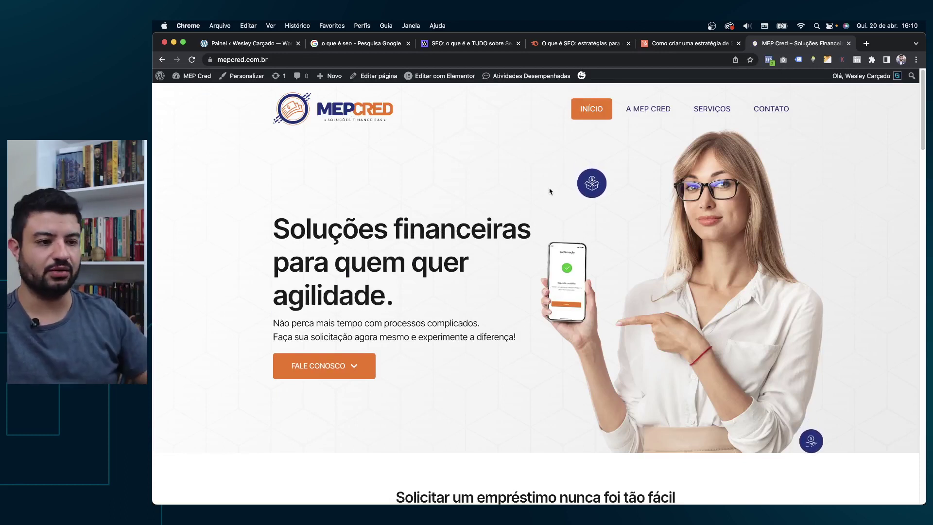
Step: Read the MEP Cred hero, highlighting its intro and the 'Solicitar um empréstimo nunca foi tão fácil' heading
scroll(500, 190, down, 2)
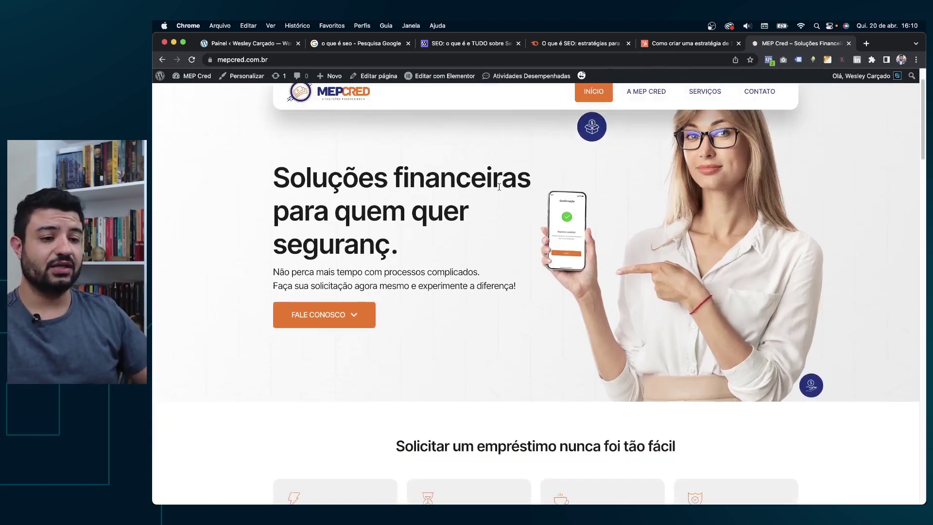
scroll(499, 189, up, 2)
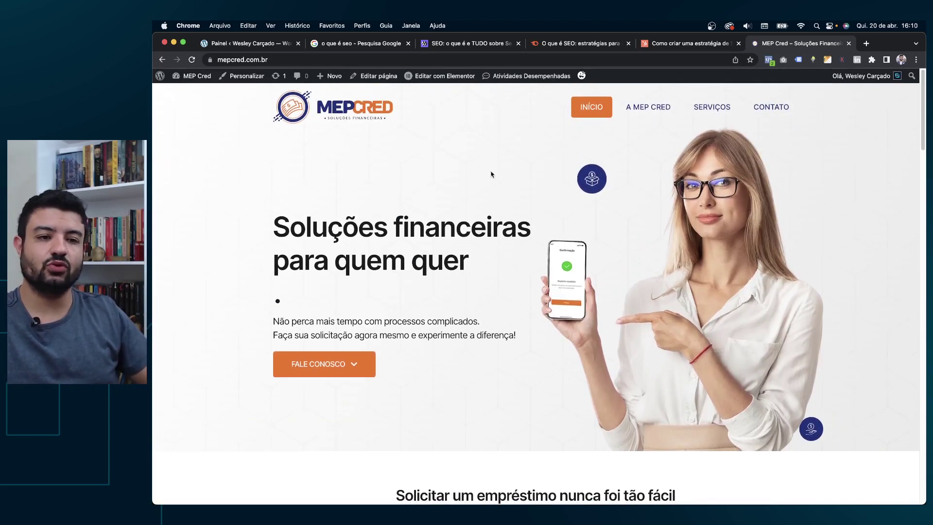
scroll(923, 113, down, 2)
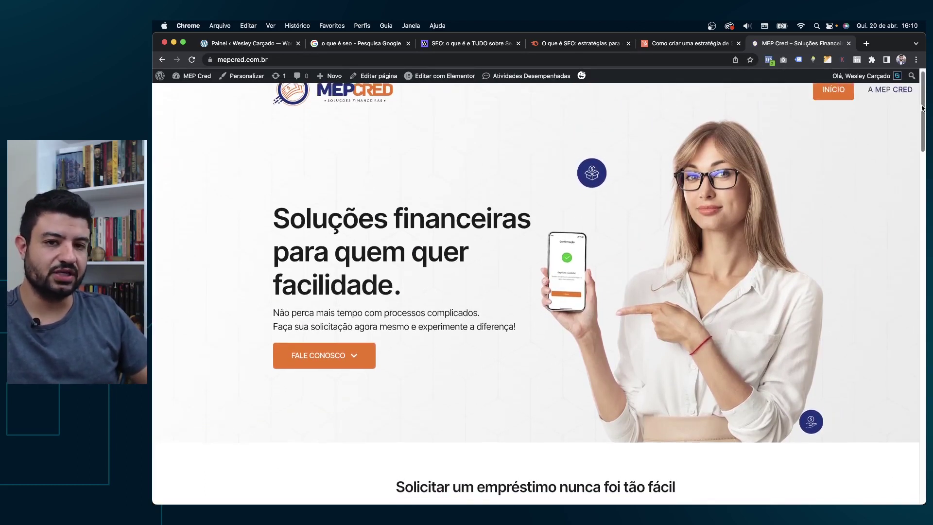
mouse_move(924, 112)
mouse_down()
mouse_move(911, 166)
mouse_move(915, 106)
mouse_up()
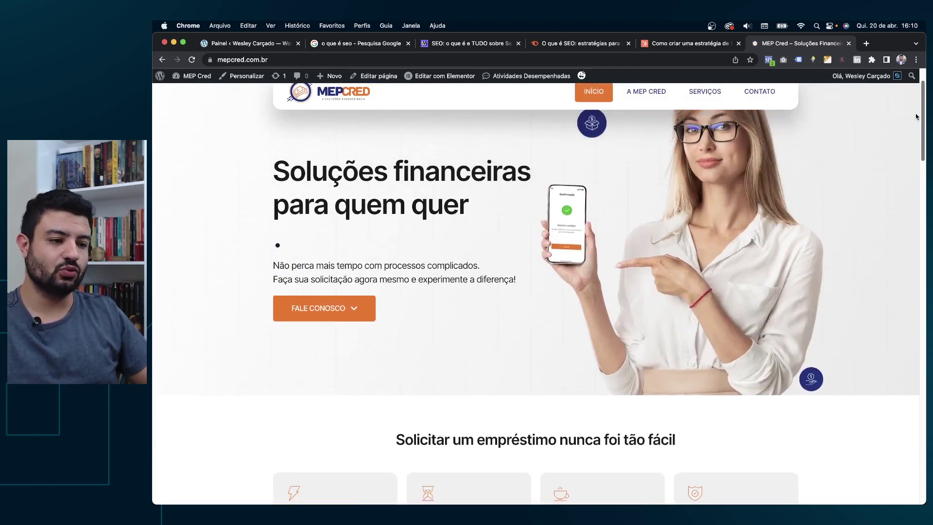
scroll(915, 106, down, 2)
scroll(323, 227, up, 2)
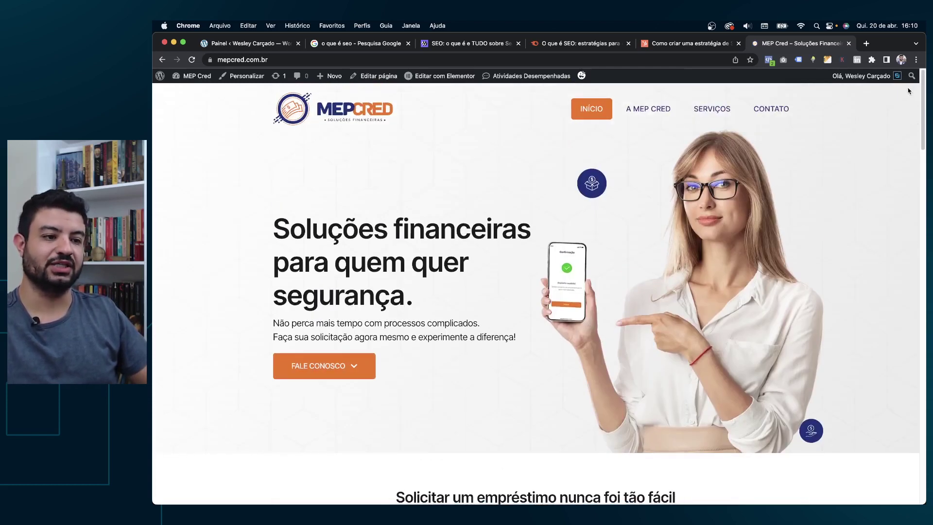
drag(273, 227, 525, 370)
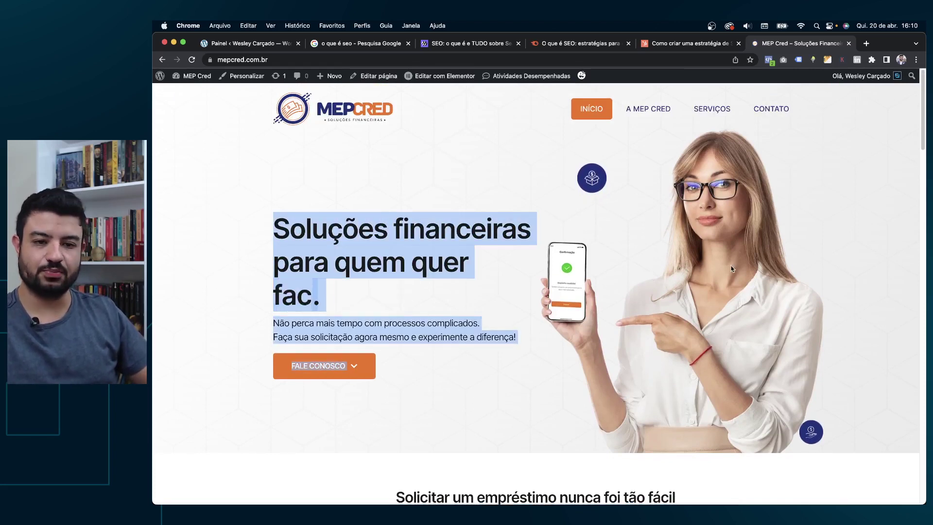
scroll(807, 202, down, 4)
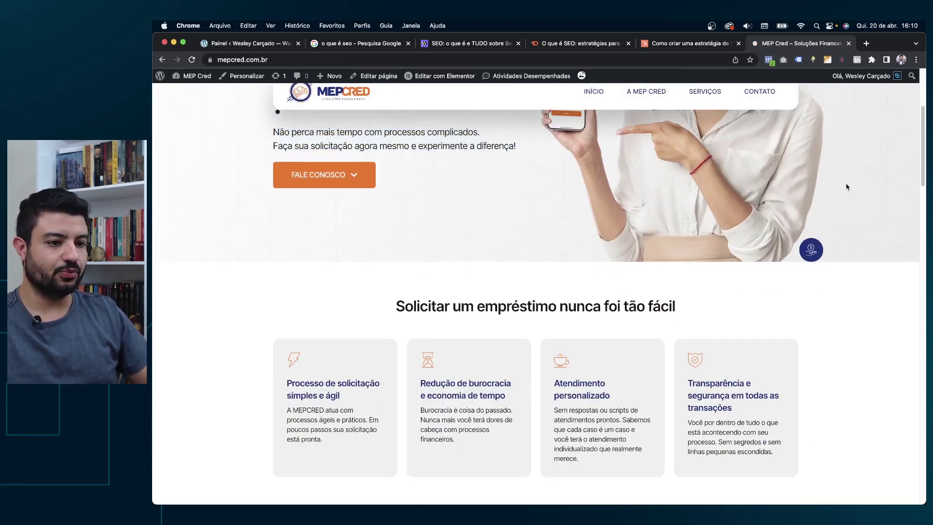
scroll(920, 164, down, 3)
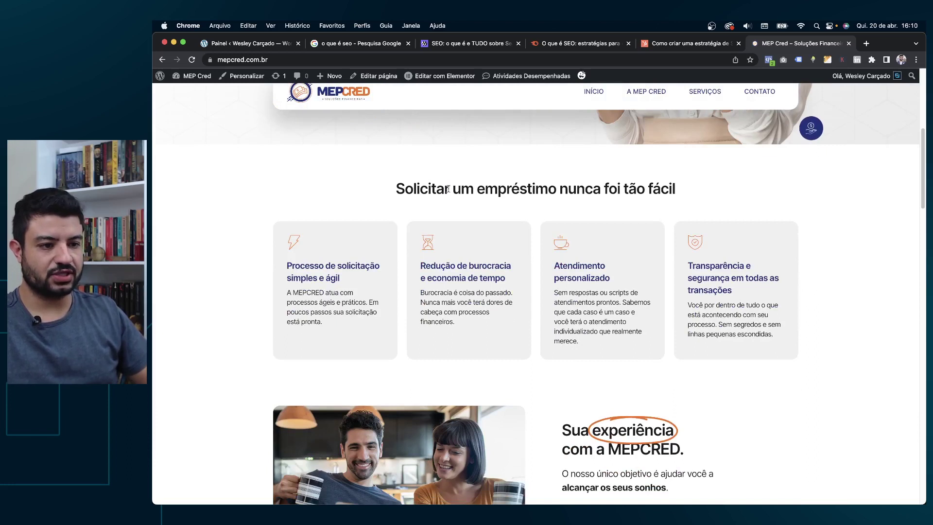
drag(447, 189, 670, 189)
click(645, 186)
drag(387, 184, 760, 208)
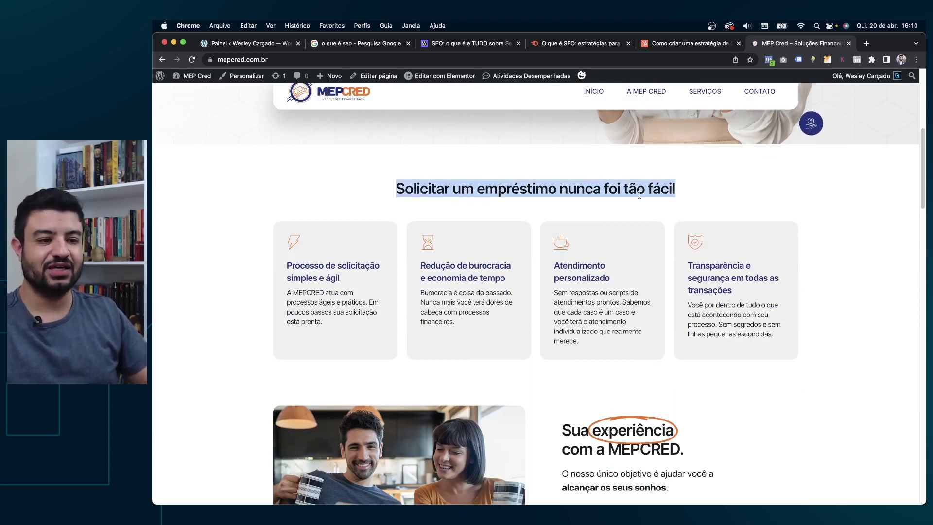
Step: Continue down the homepage, highlighting 'Sua experiência com a MEPCRED.' and the history heading
scroll(719, 212, up, 4)
scroll(639, 223, down, 2)
scroll(639, 223, down, 1)
scroll(639, 224, down, 2)
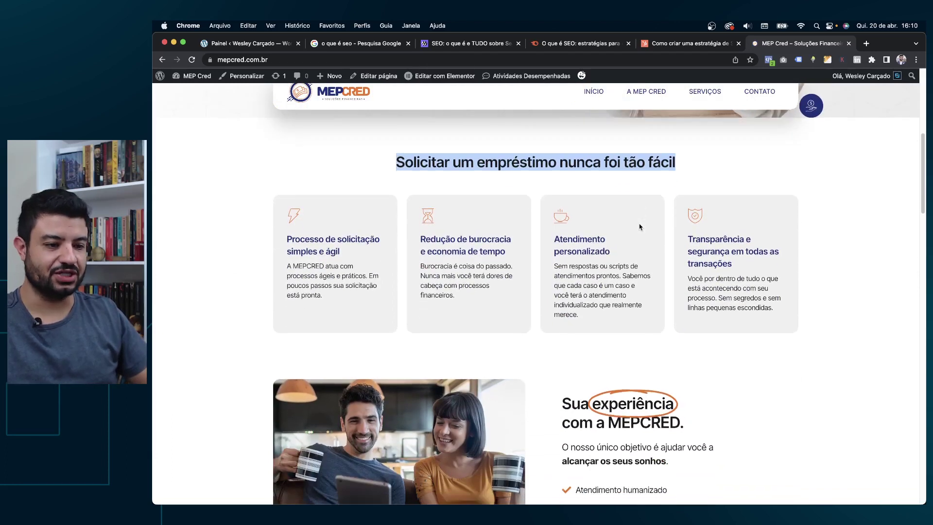
scroll(639, 224, down, 2)
scroll(570, 219, down, 5)
mouse_move(570, 220)
mouse_down()
mouse_move(675, 223)
mouse_move(695, 241)
mouse_up()
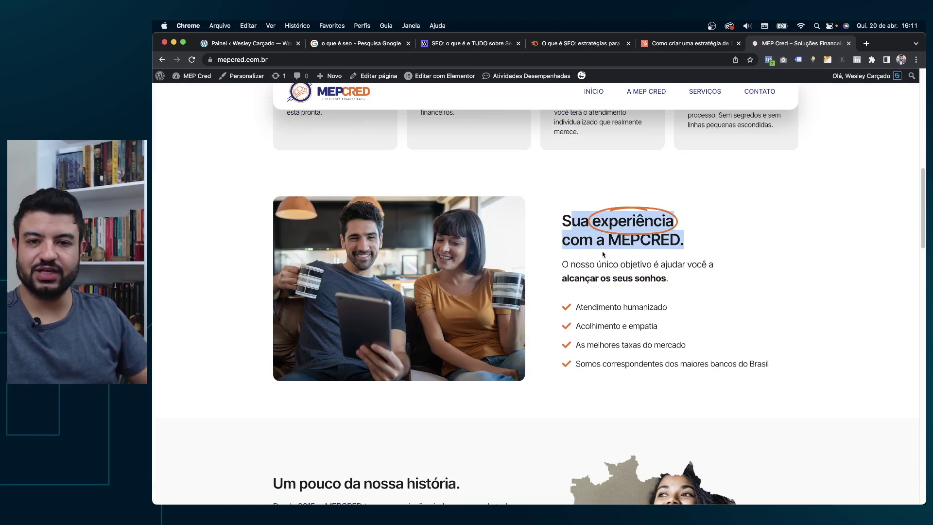
scroll(607, 265, down, 2)
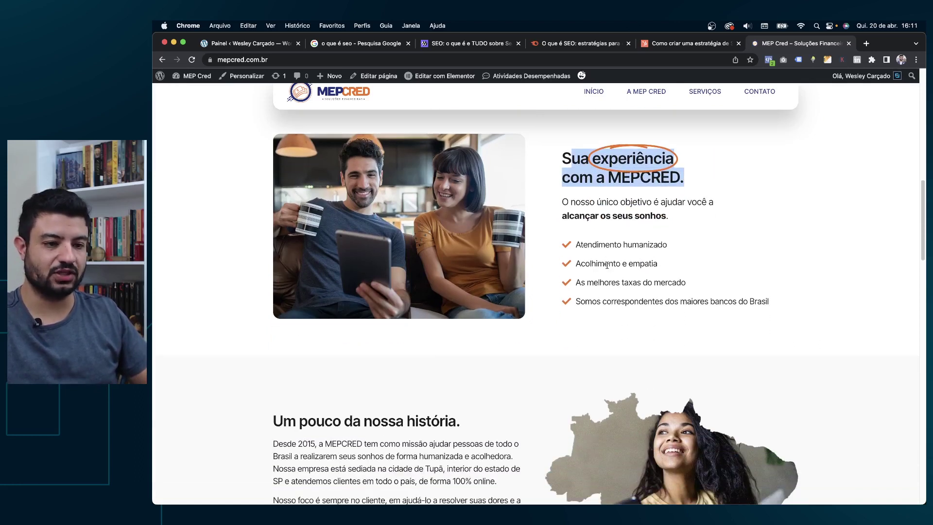
scroll(608, 266, down, 2)
scroll(562, 267, down, 7)
drag(292, 180, 440, 178)
click(401, 182)
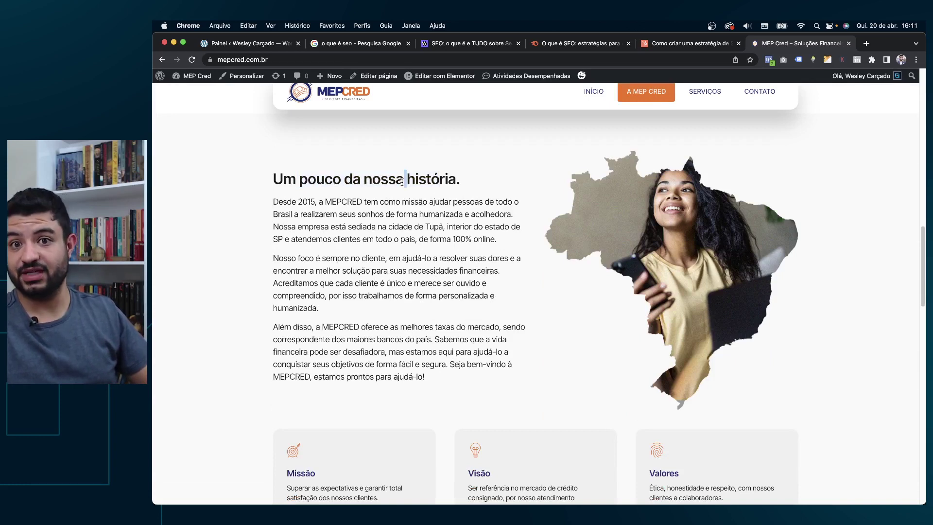
Step: Scroll to the bottom of the MEP Cred page and back to the top, then close its tab
scroll(402, 182, down, 10)
drag(504, 235, 586, 235)
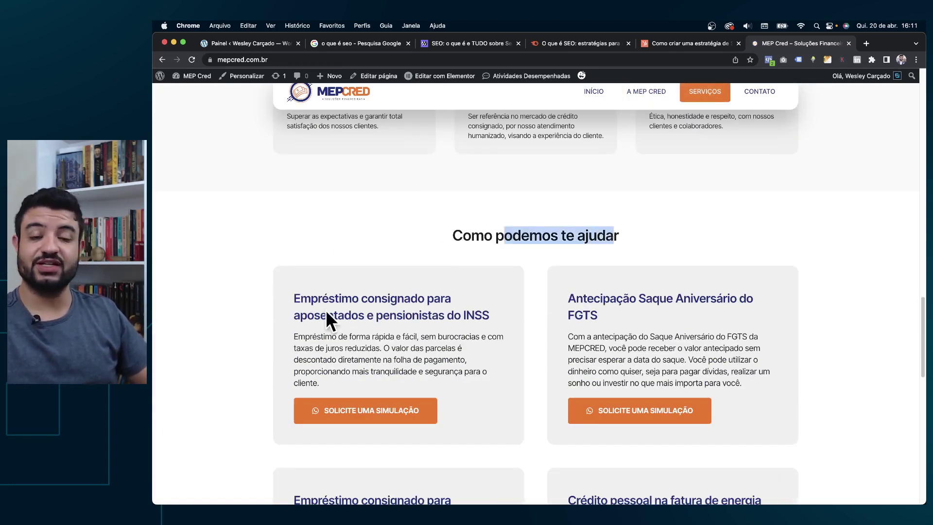
scroll(414, 268, down, 2)
scroll(414, 269, down, 7)
scroll(455, 279, down, 5)
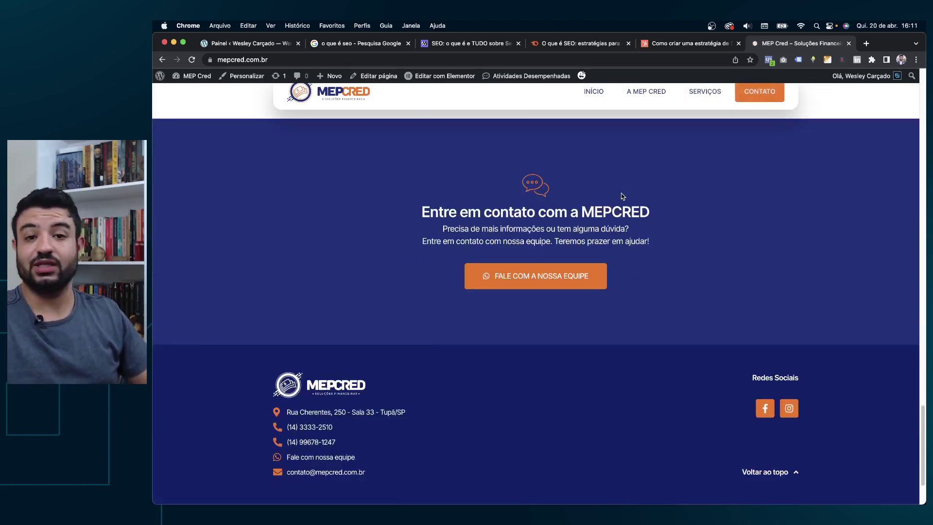
scroll(430, 214, up, 6)
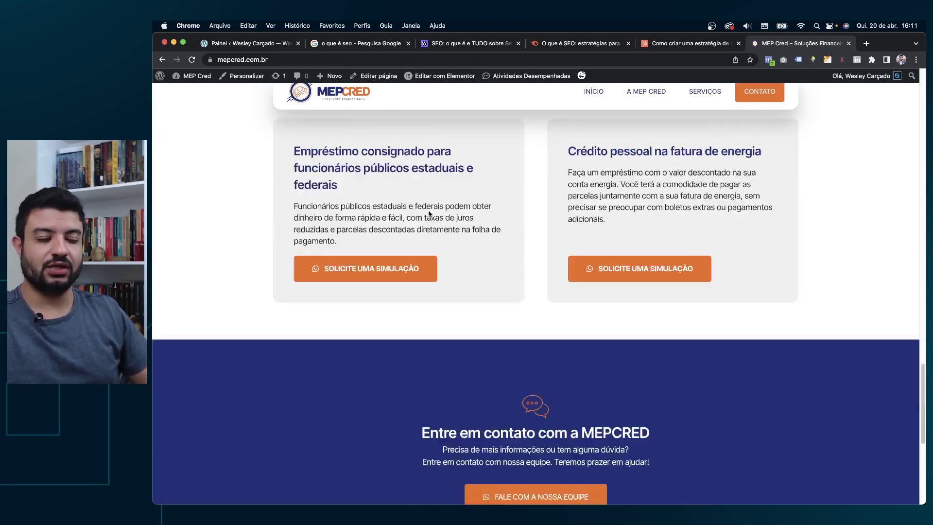
scroll(429, 214, up, 8)
scroll(454, 204, up, 7)
scroll(467, 236, up, 5)
scroll(490, 234, up, 8)
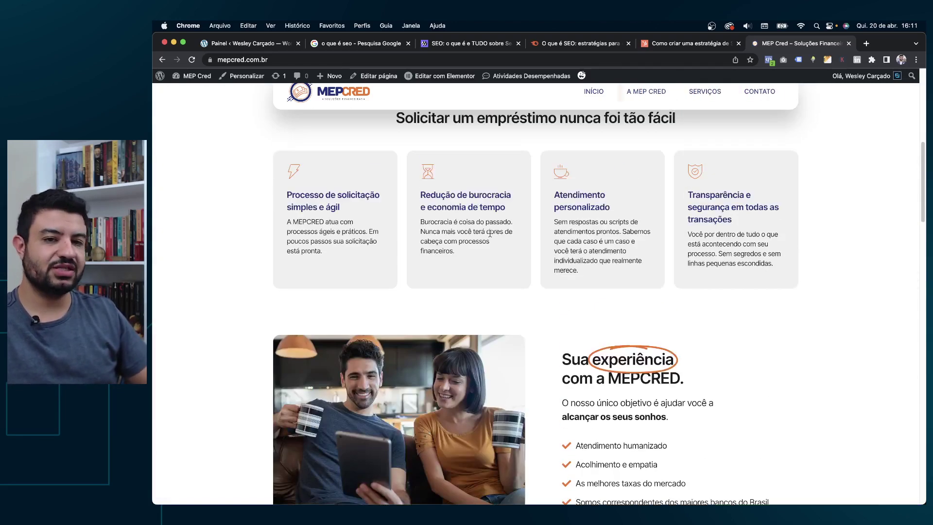
scroll(490, 233, up, 5)
scroll(491, 233, up, 2)
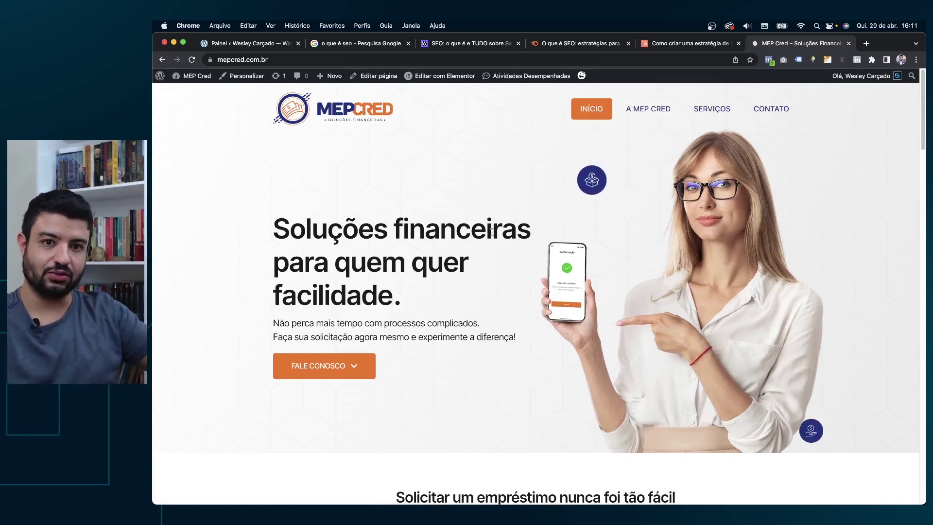
scroll(510, 225, down, 1)
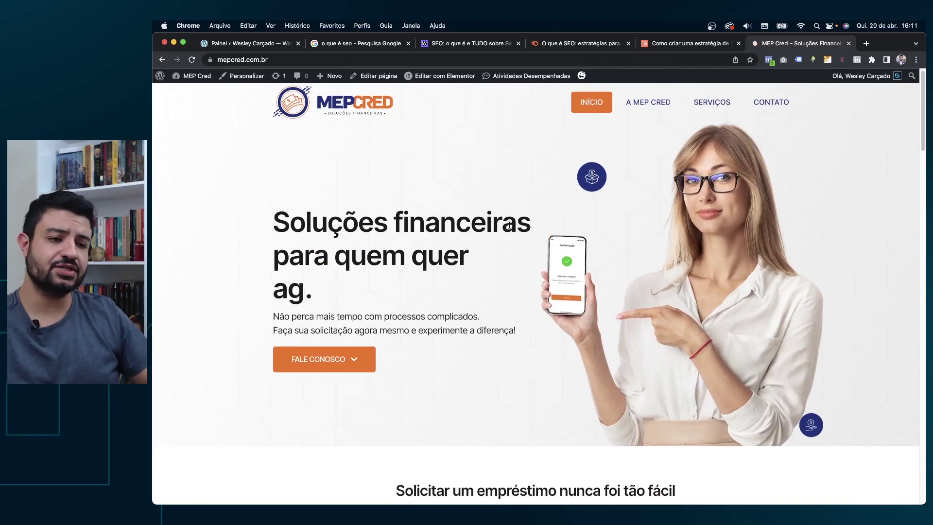
scroll(510, 225, down, 3)
scroll(512, 227, down, 2)
scroll(608, 218, up, 3)
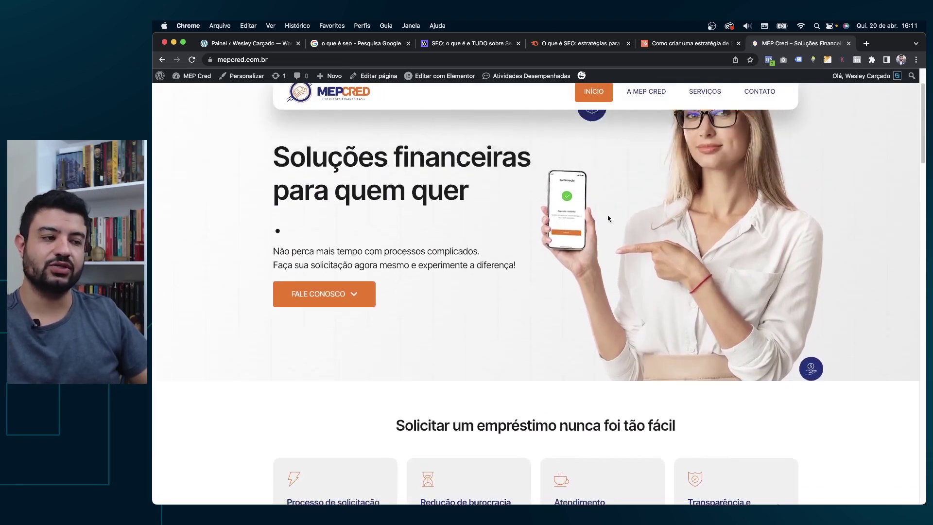
scroll(608, 218, up, 3)
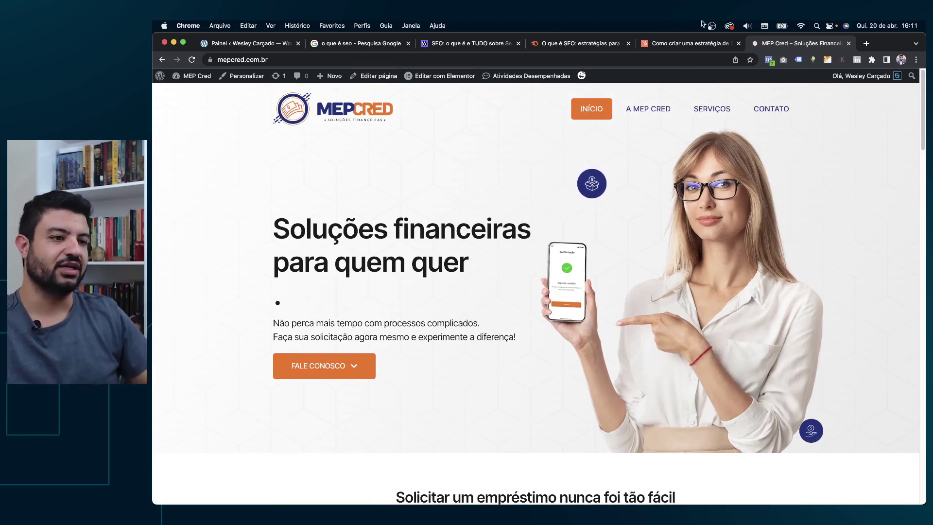
click(849, 43)
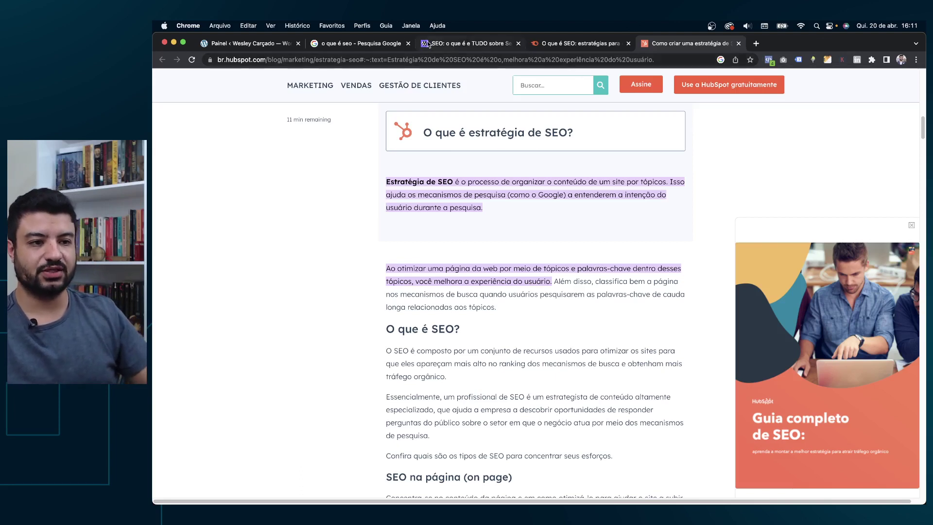
Step: View the 'o que é seo' results, then close the Google, Resultados Digitais, Semrush and HubSpot tabs
click(352, 43)
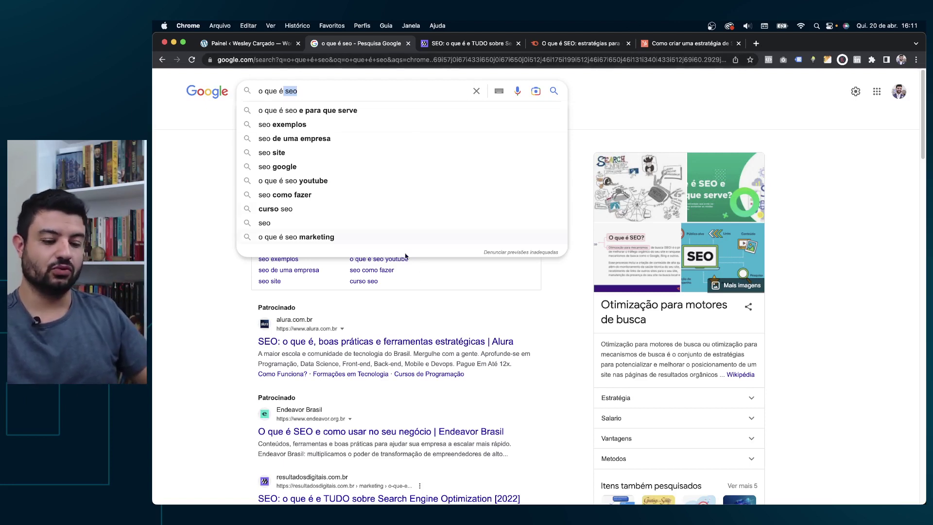
click(573, 315)
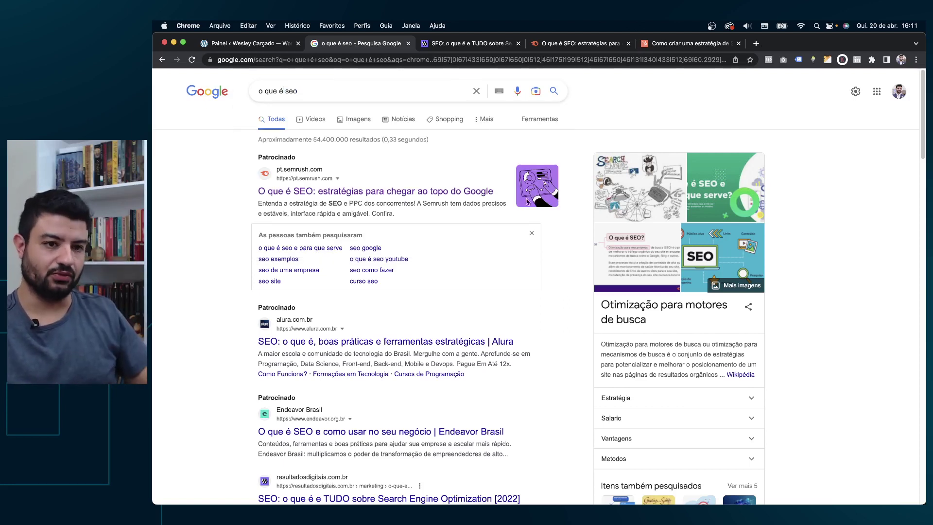
click(409, 43)
click(408, 44)
click(408, 43)
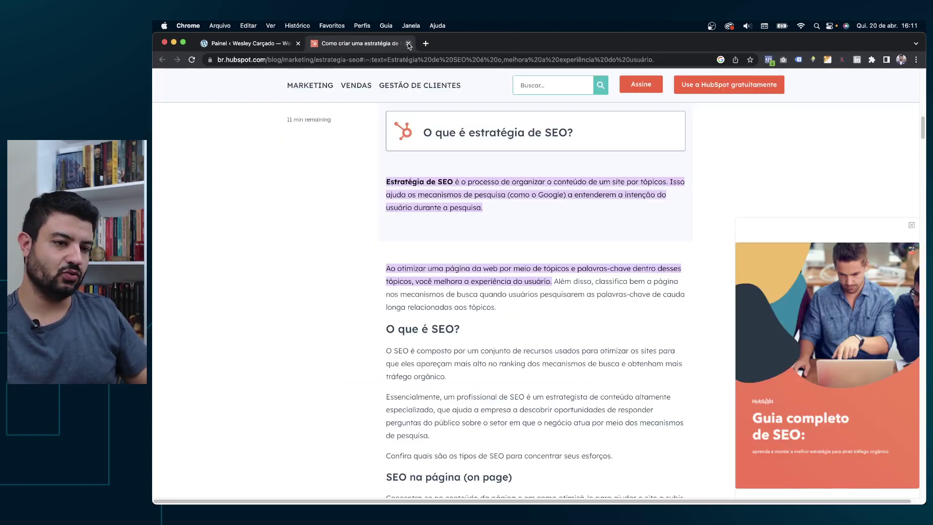
click(409, 43)
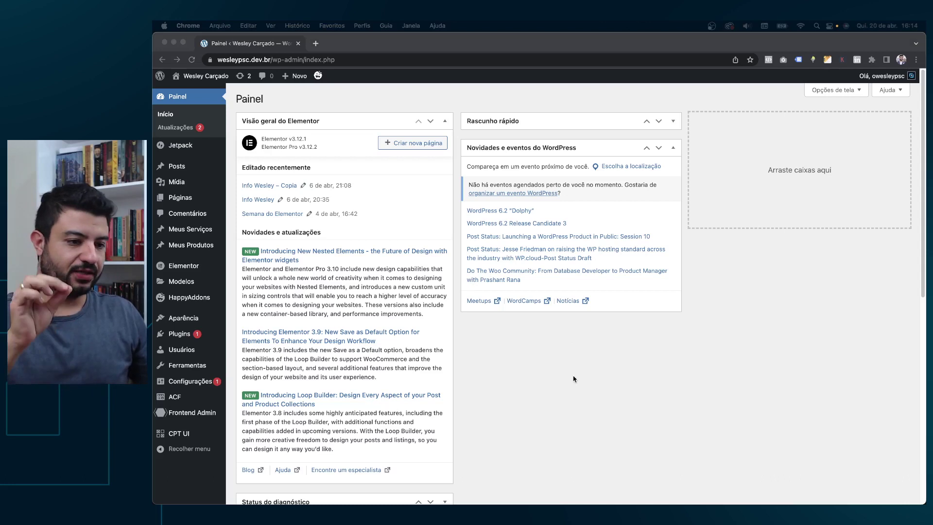
Step: On the add-plugins page, search 'YOAST SE', then install and activate Yoast SEO
click(587, 365)
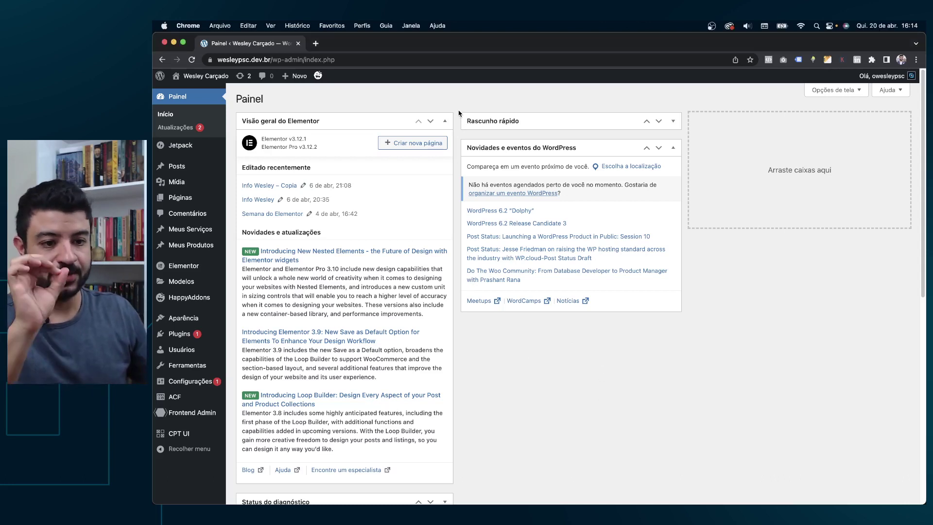
mouse_move(180, 334)
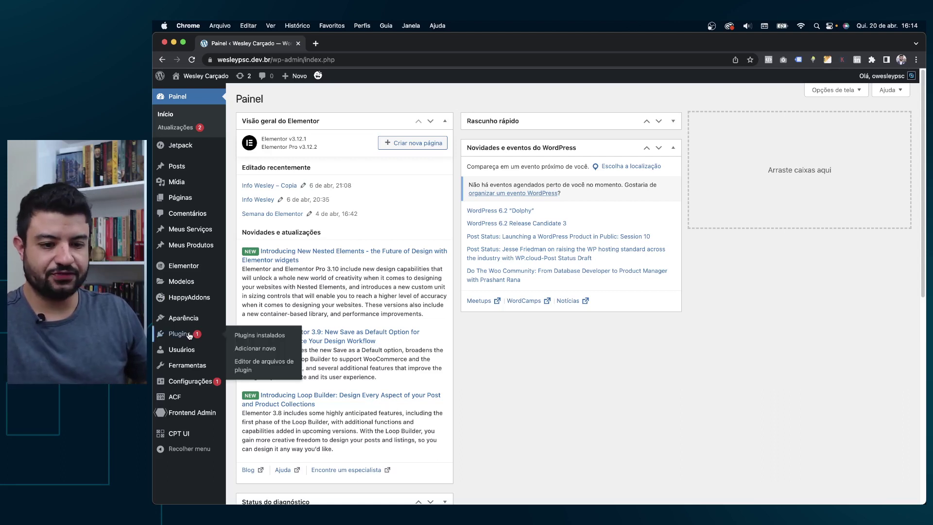
click(258, 348)
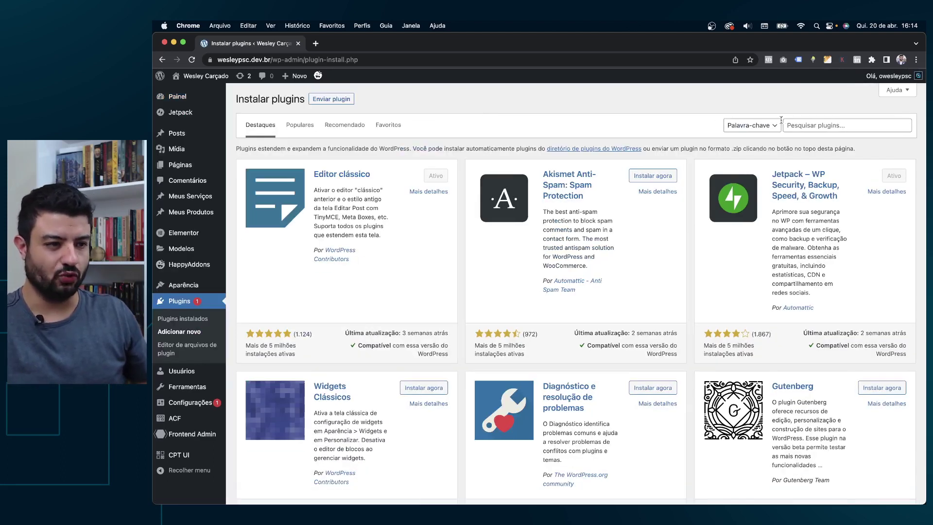
click(825, 126)
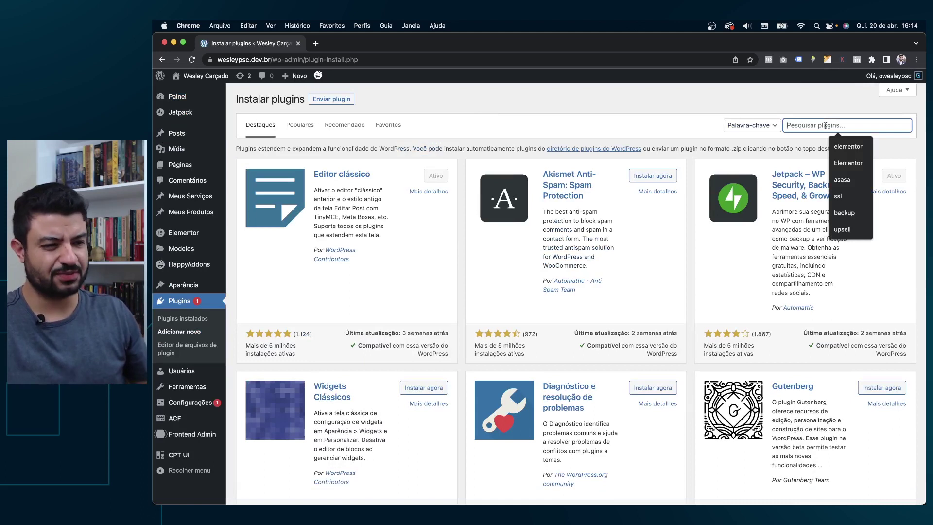
text(YOAS)
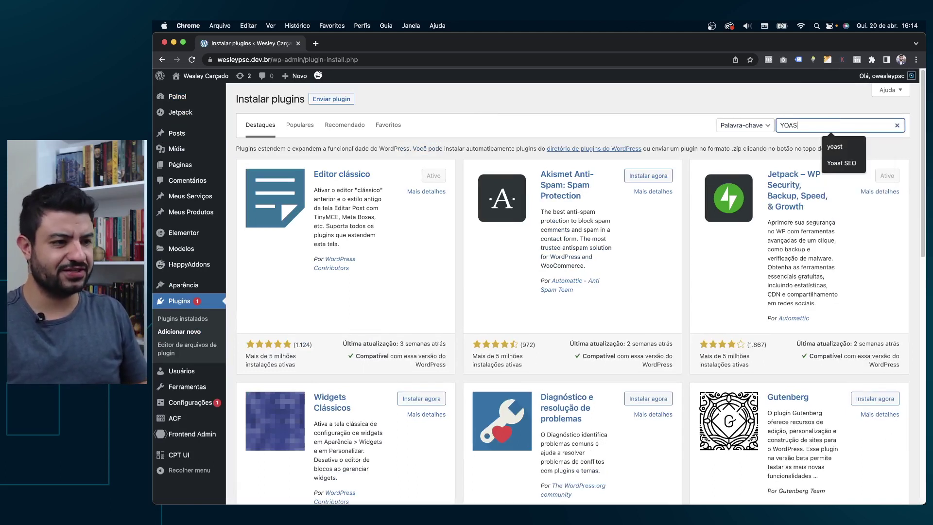
text(T SEO)
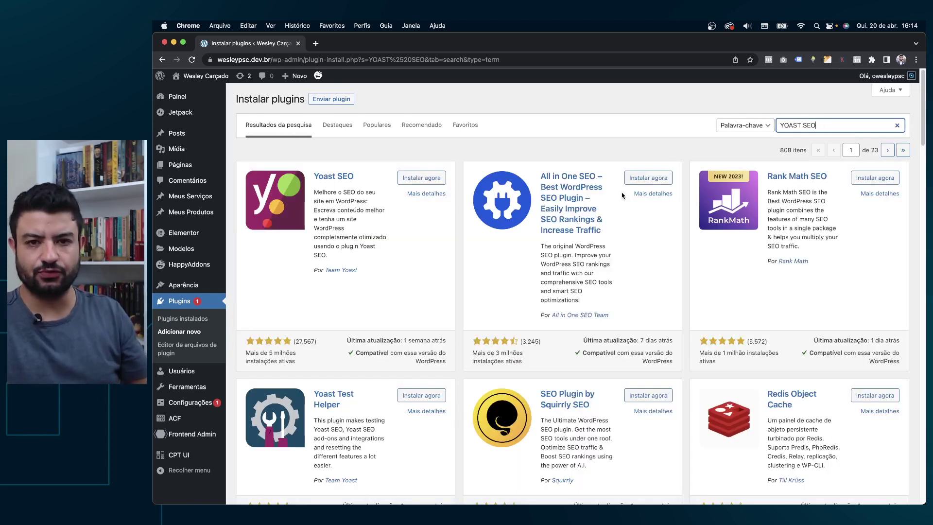
click(547, 148)
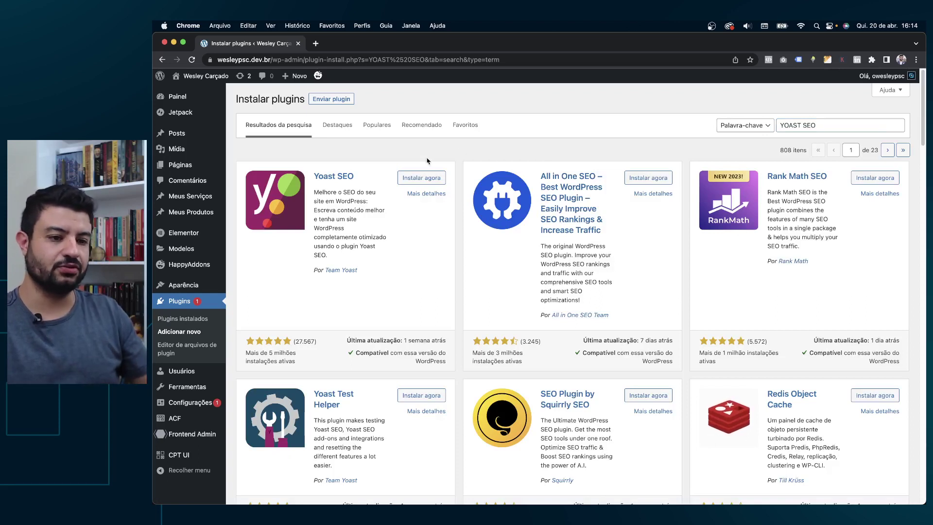
click(413, 178)
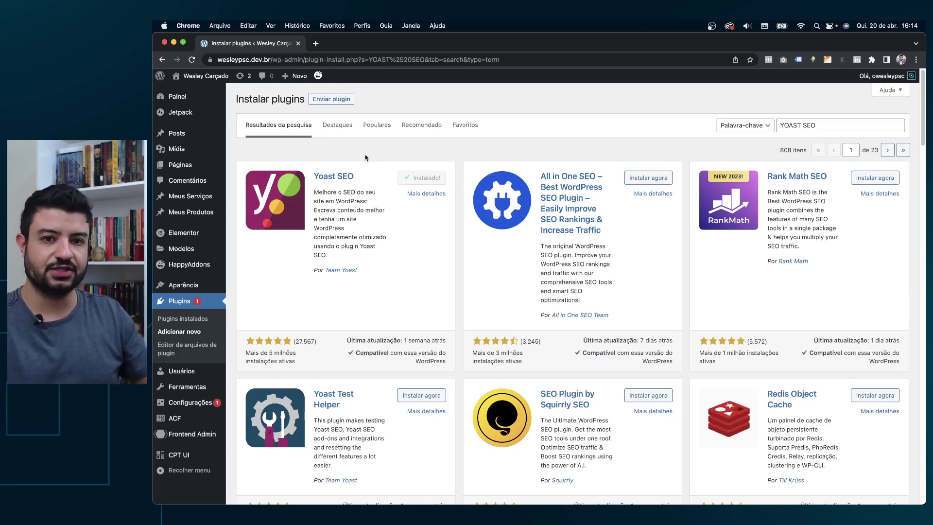
click(433, 179)
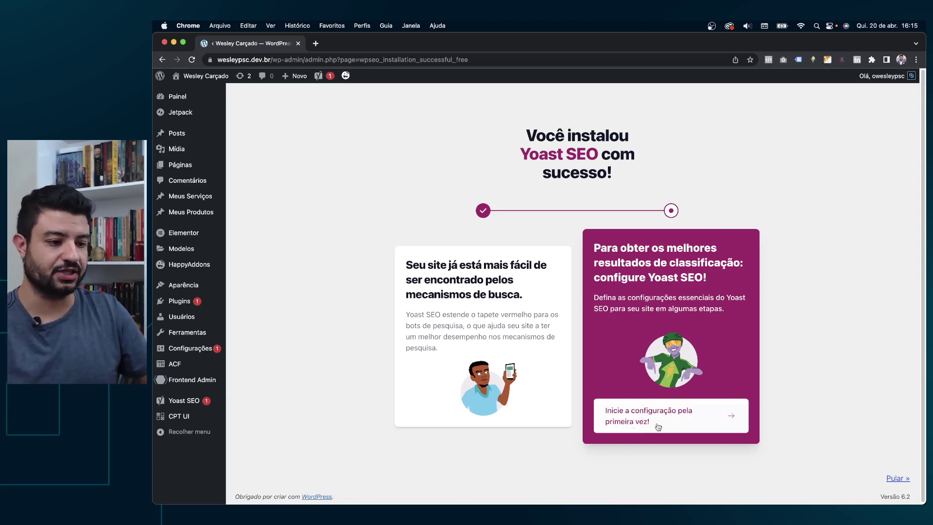
Step: Launch 'Inicie a configuração pela primeira vez!' and scroll to the SEO data optimization step
click(674, 417)
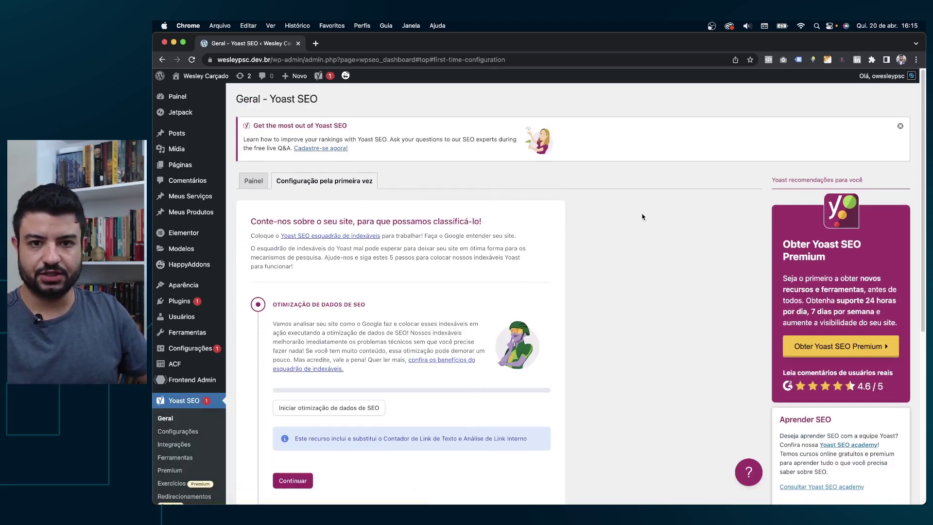
scroll(652, 272, down, 3)
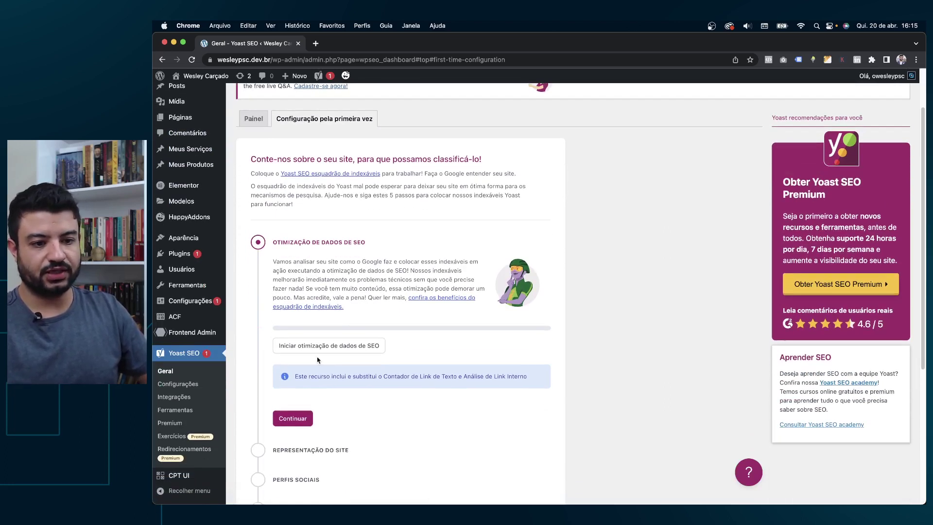
drag(282, 262, 441, 259)
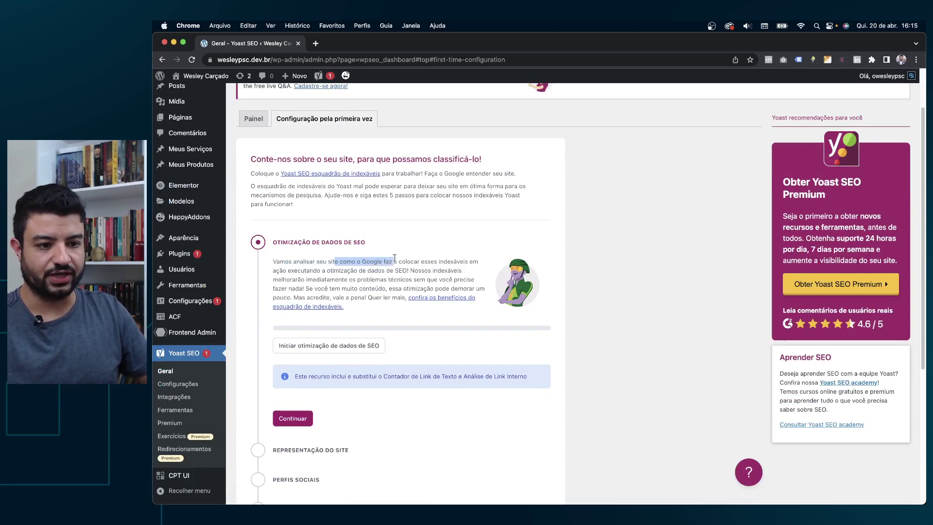
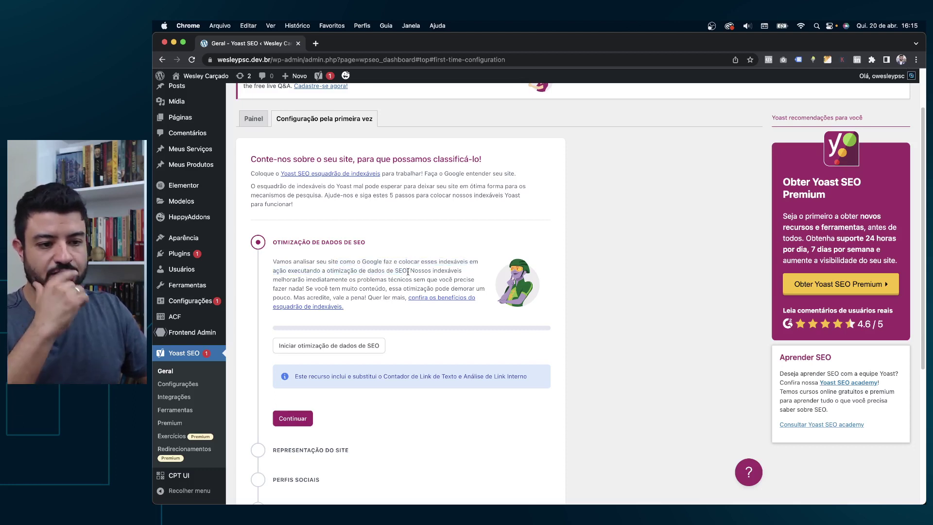
Step: Highlight the optimization explanation, including the notes on large content and possible delays
mouse_move(305, 279)
mouse_down()
mouse_move(401, 277)
mouse_move(307, 287)
mouse_up()
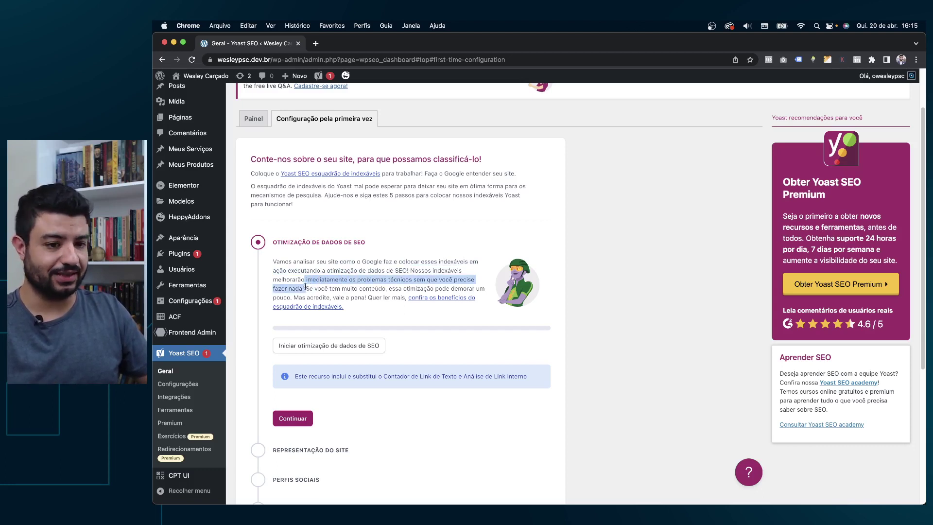
drag(313, 288, 384, 287)
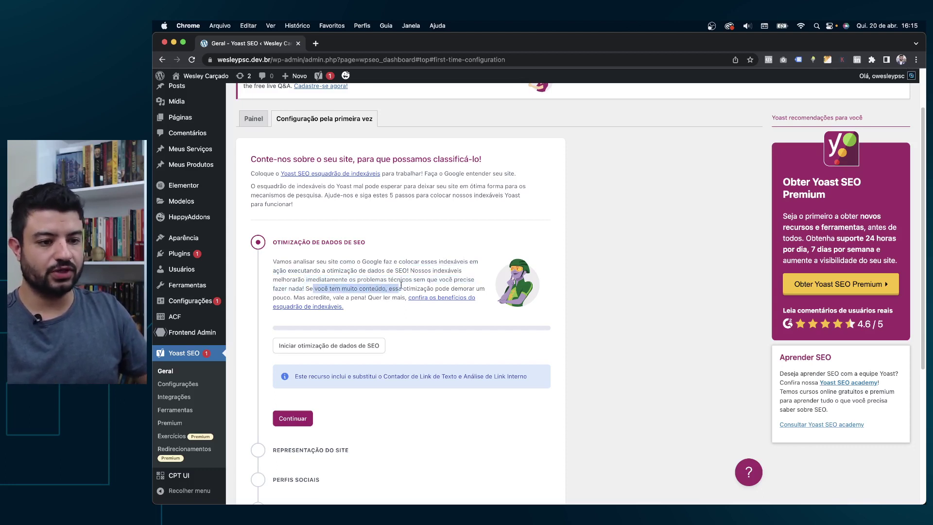
mouse_move(383, 286)
mouse_down()
mouse_move(305, 297)
mouse_move(409, 297)
mouse_up()
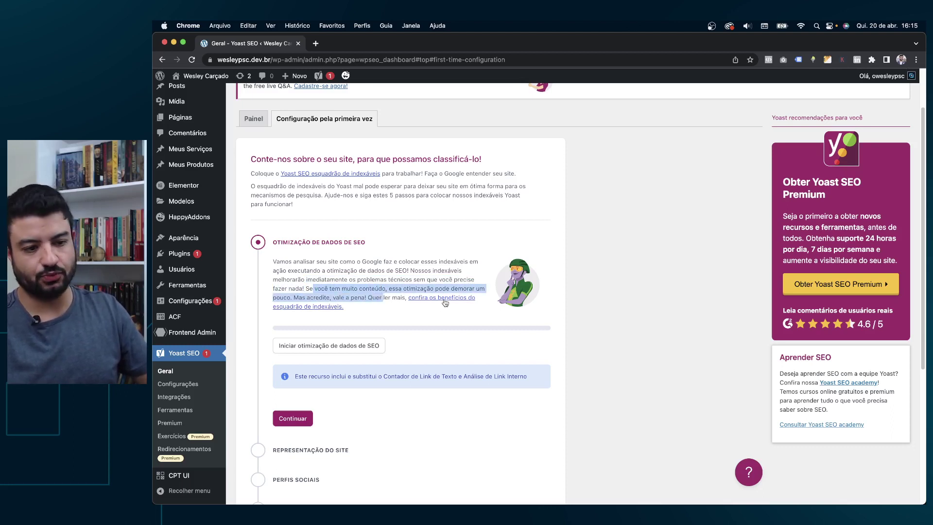
drag(340, 262, 394, 280)
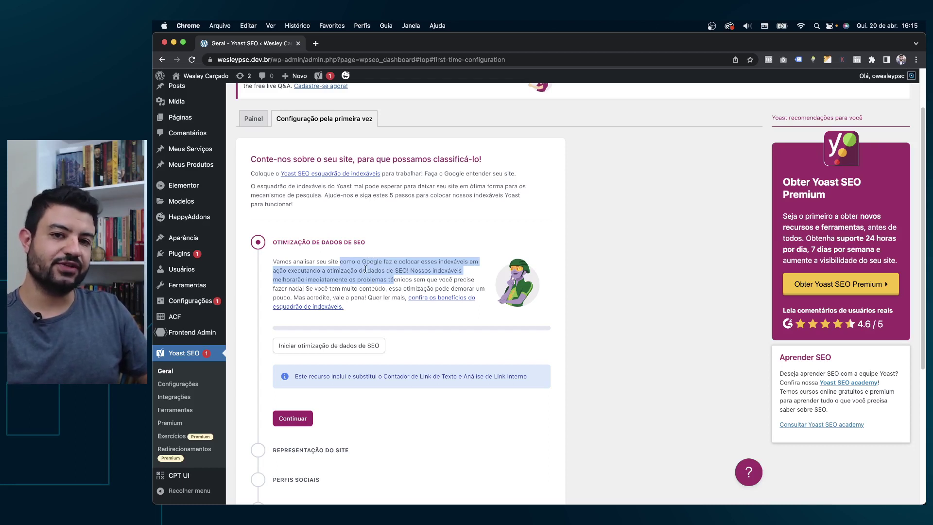
click(366, 266)
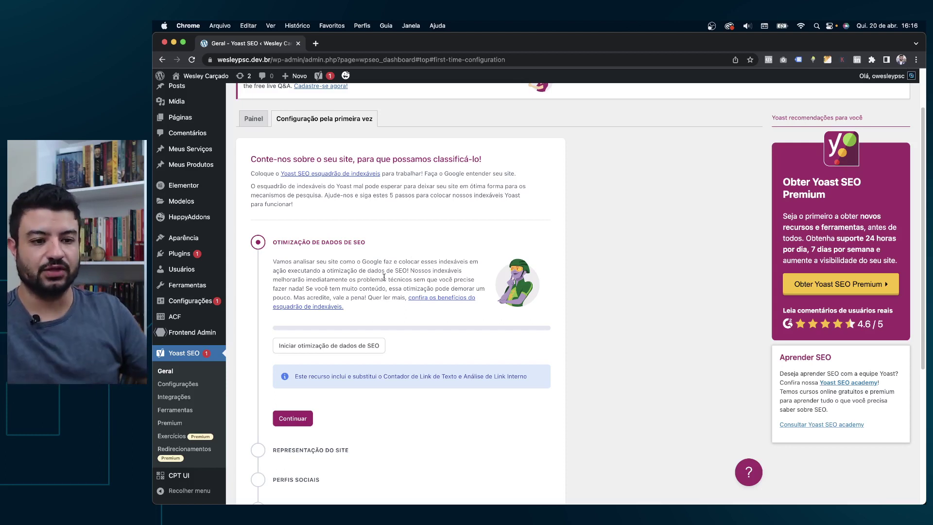
drag(331, 262, 355, 261)
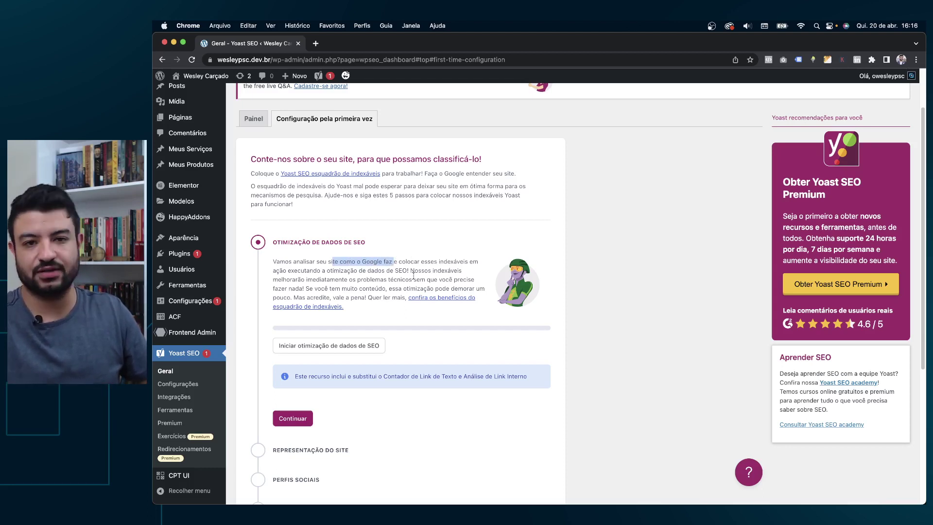
drag(283, 270, 407, 269)
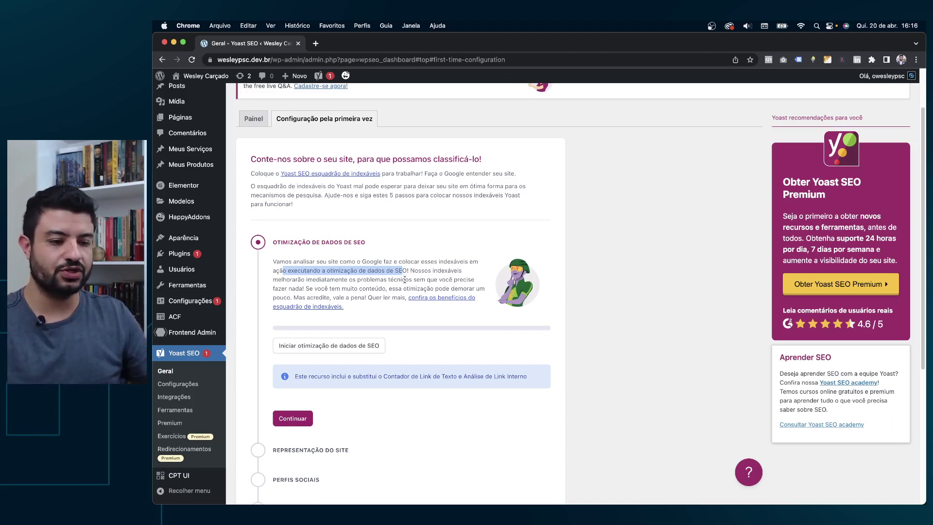
Step: Start the SEO data optimization and wait for 'Analisamos seu site com sucesso!'
scroll(367, 319, down, 1)
click(312, 341)
click(656, 326)
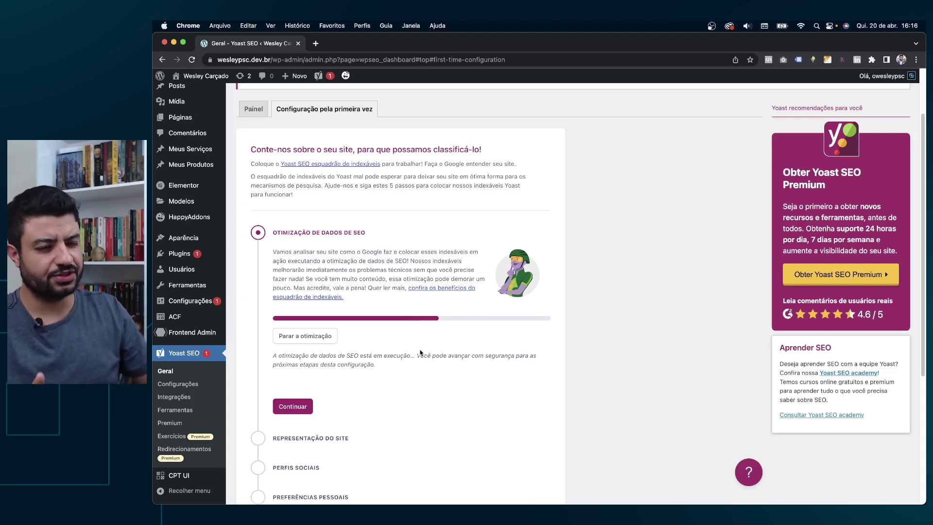
scroll(656, 354, down, 1)
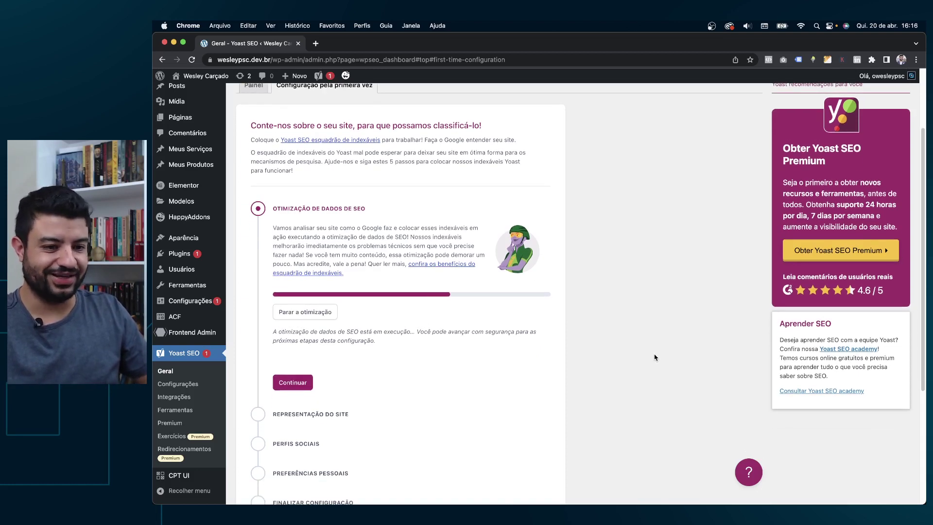
scroll(654, 356, down, 1)
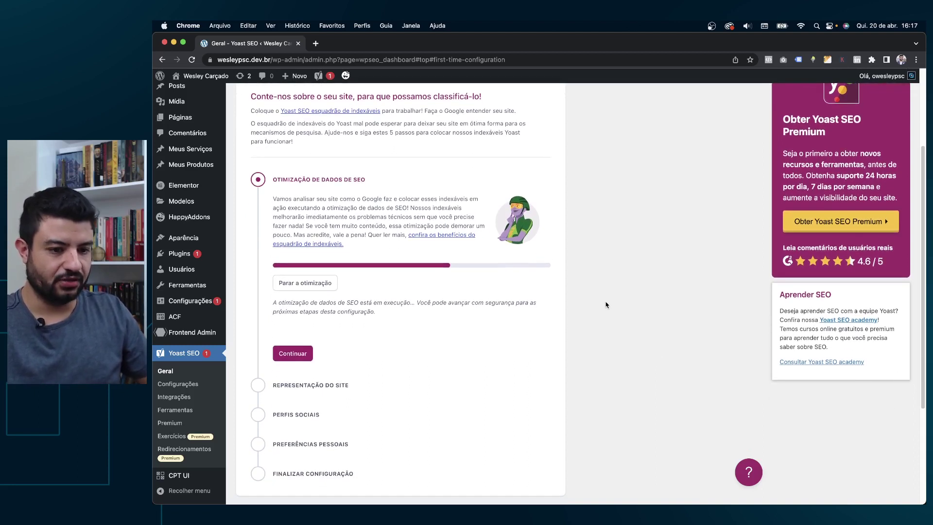
scroll(606, 304, down, 1)
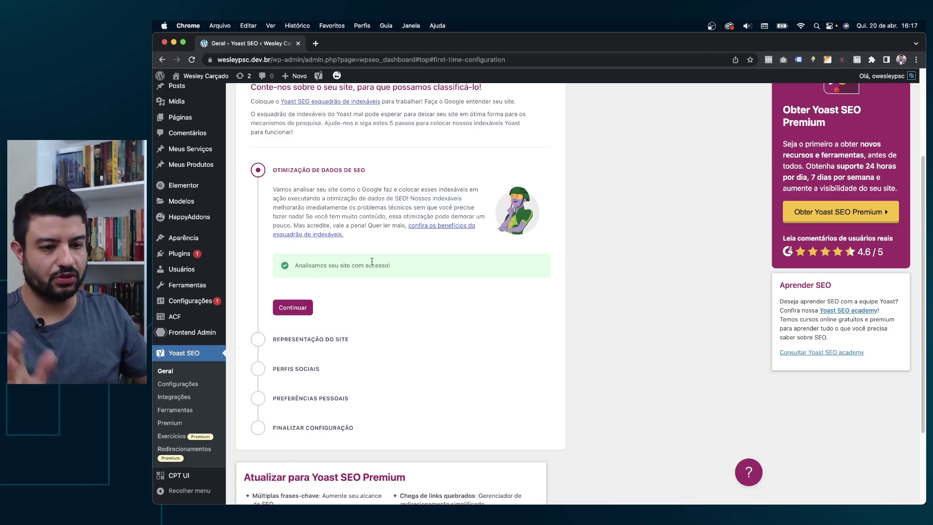
drag(315, 266, 369, 264)
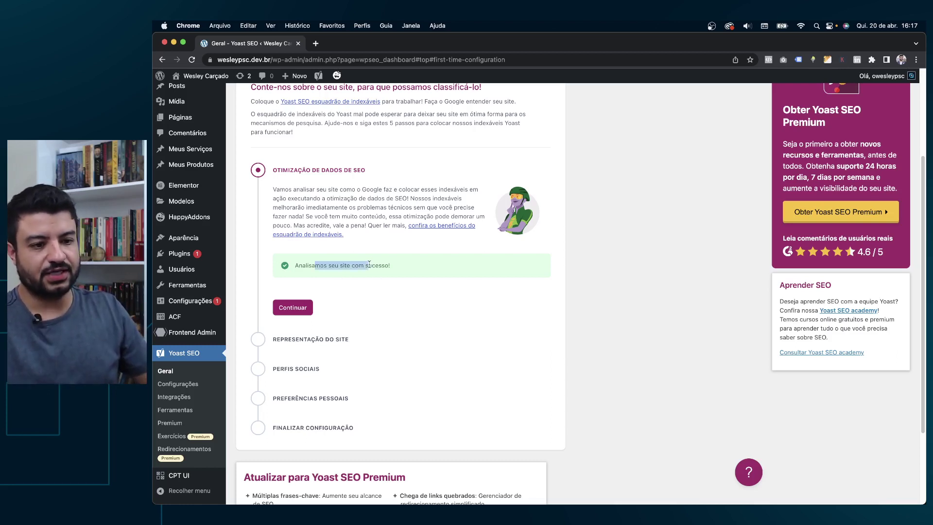
click(293, 307)
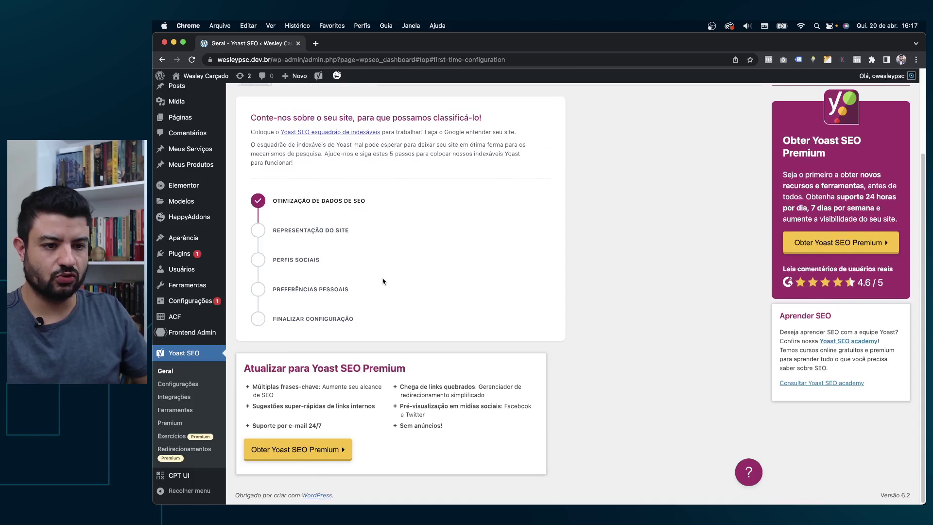
drag(284, 230, 353, 231)
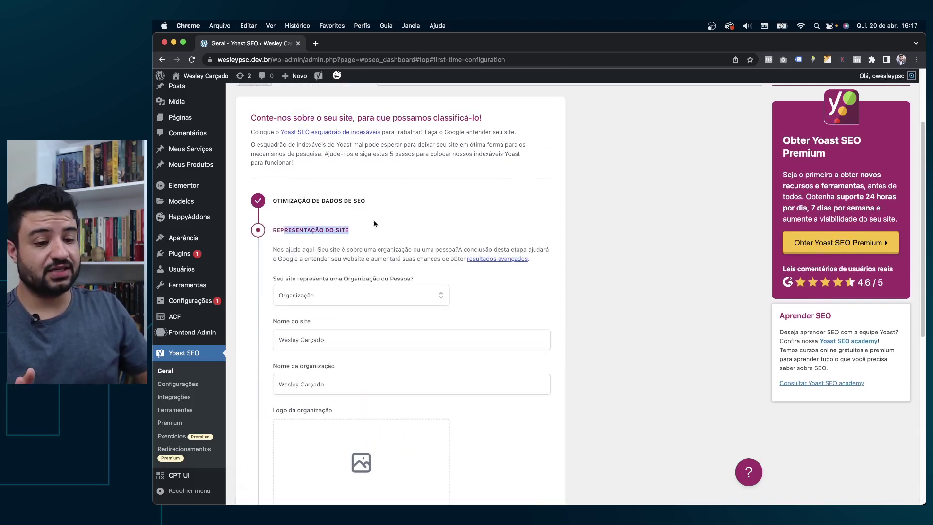
scroll(383, 223, down, 1)
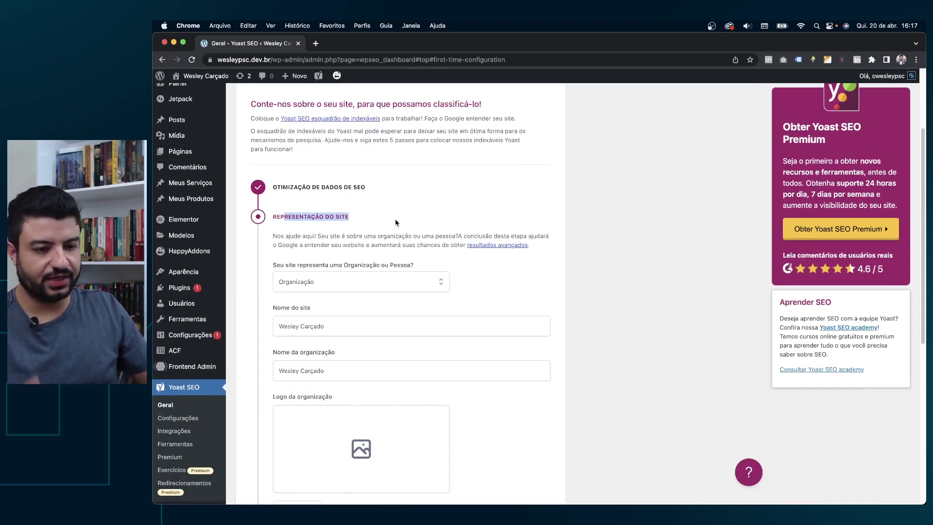
click(396, 222)
scroll(398, 219, up, 3)
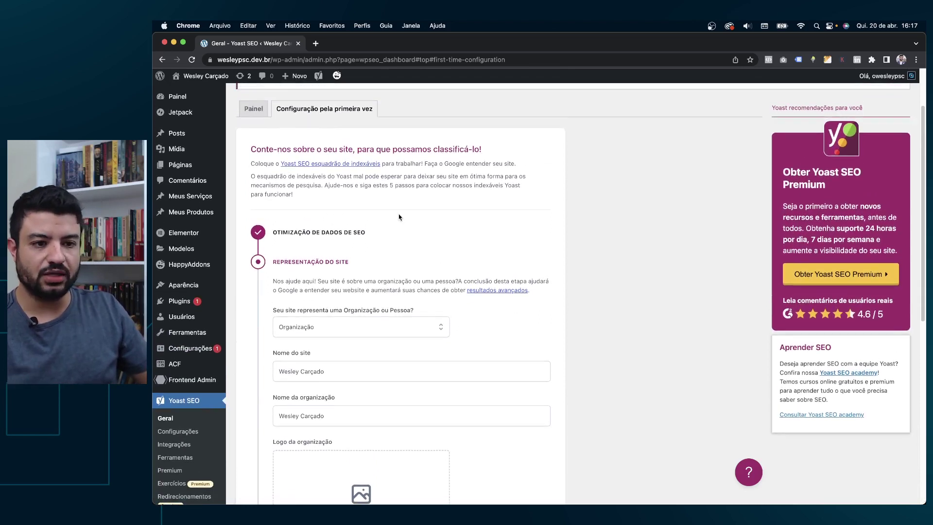
scroll(397, 220, down, 1)
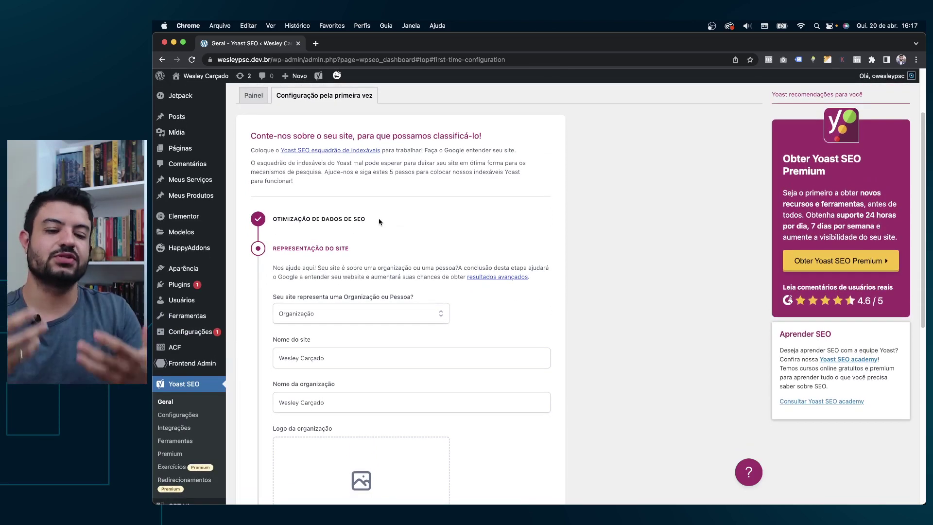
drag(312, 267, 349, 266)
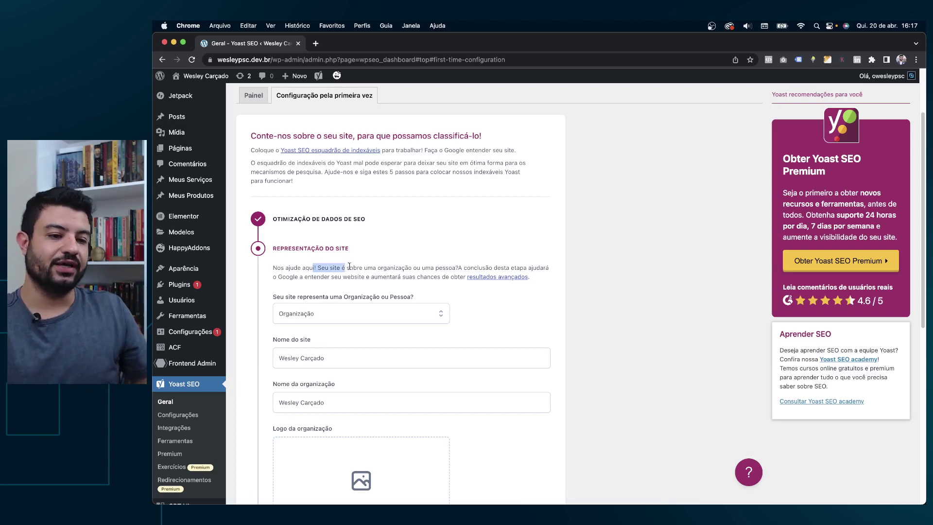
click(411, 269)
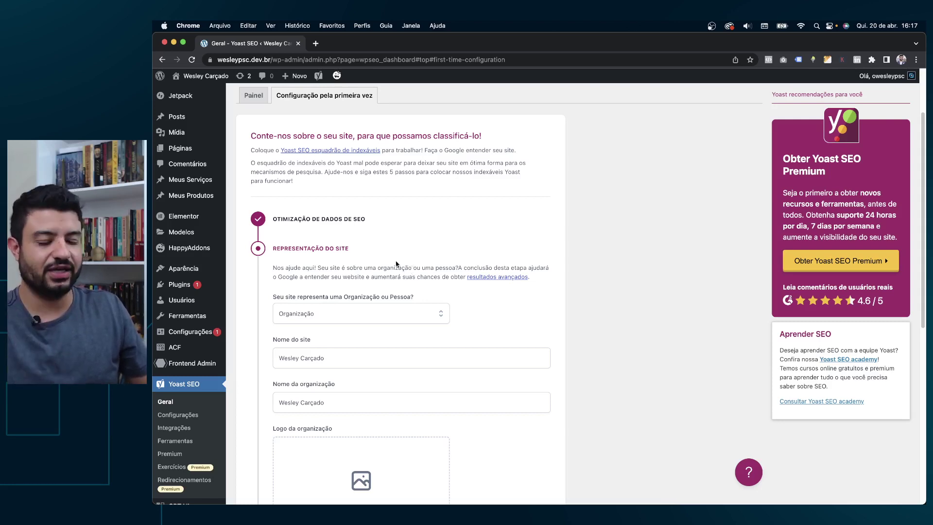
scroll(413, 267, down, 1)
drag(290, 263, 549, 265)
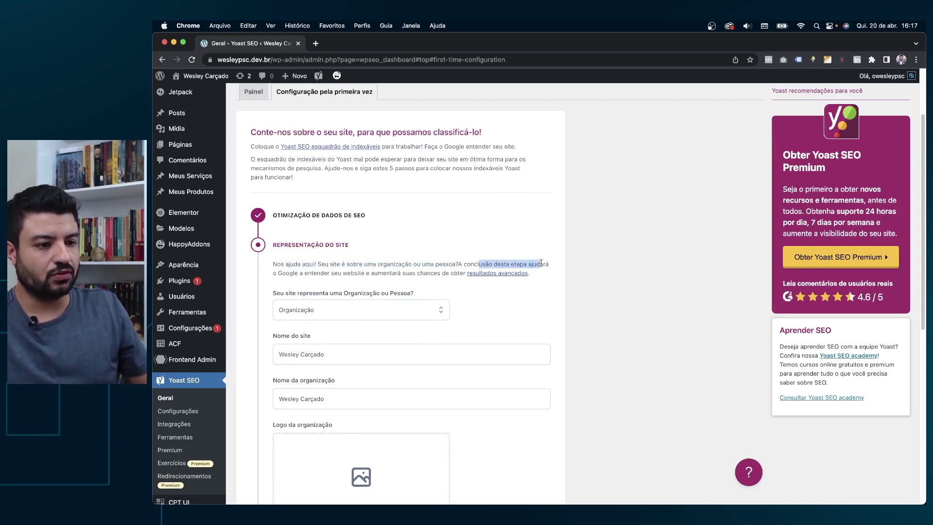
drag(290, 273, 445, 275)
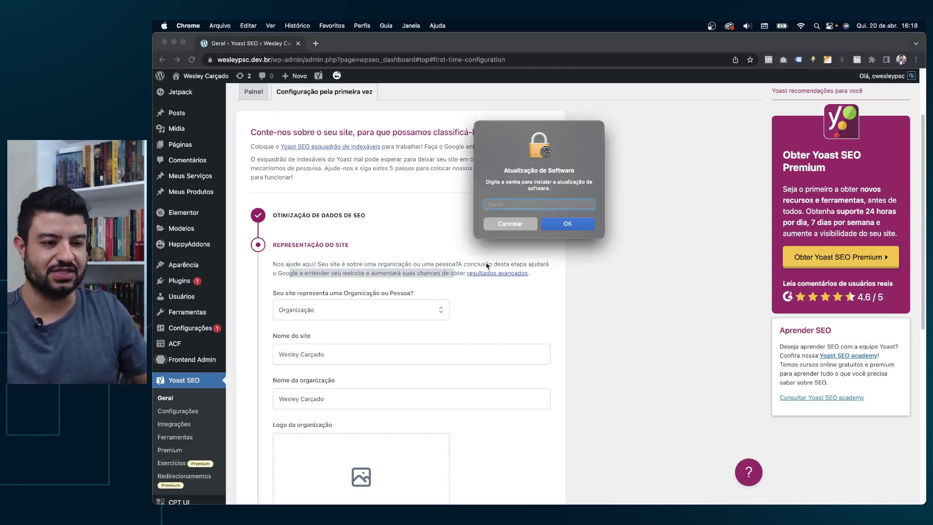
click(510, 224)
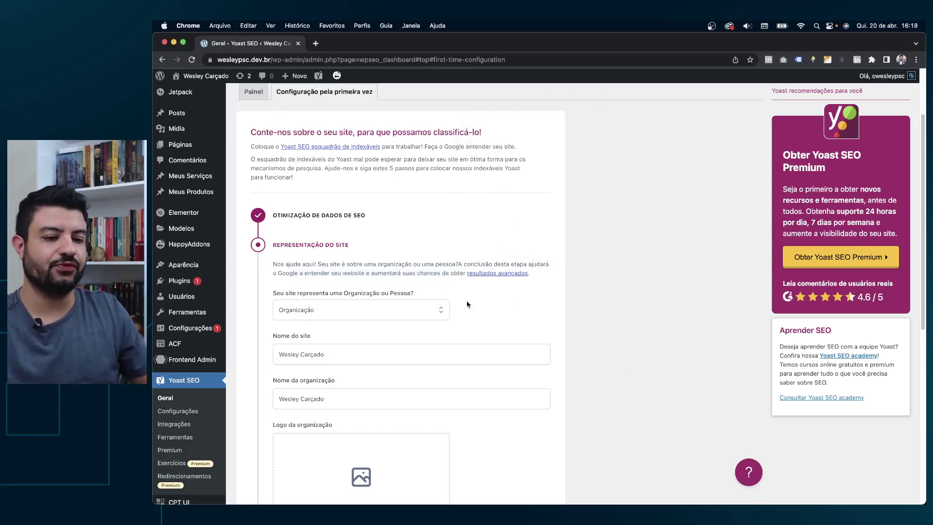
Step: Change the Organização/Pessoa setting in Representação do site to Pessoa
click(372, 310)
click(317, 344)
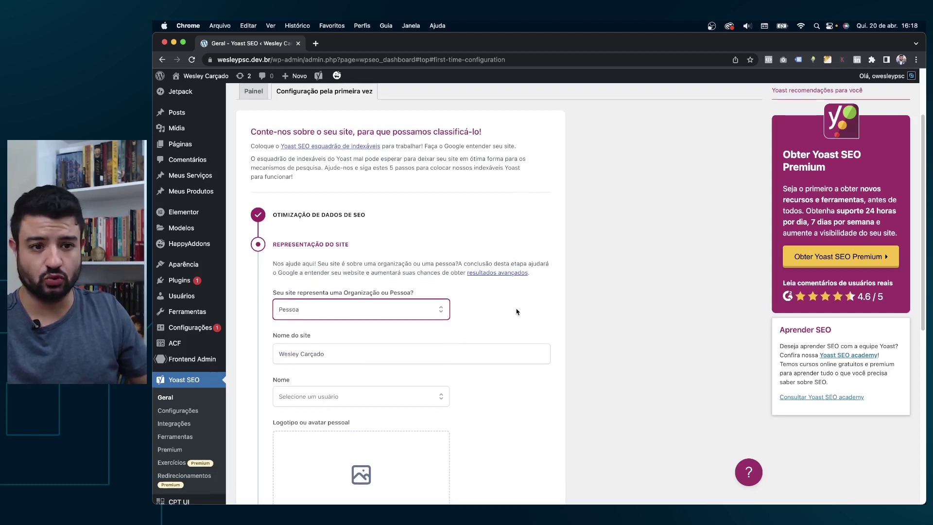
scroll(517, 311, down, 1)
scroll(510, 305, down, 1)
click(406, 334)
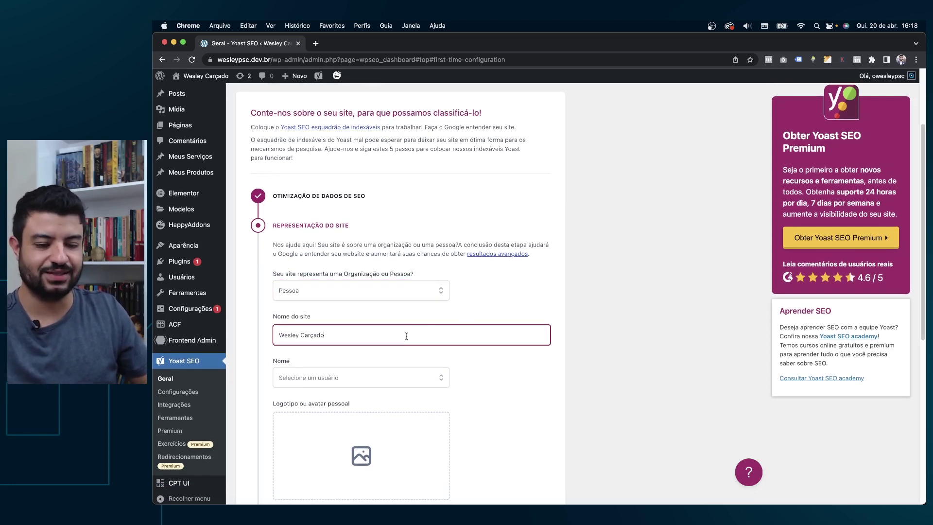
scroll(464, 321, down, 1)
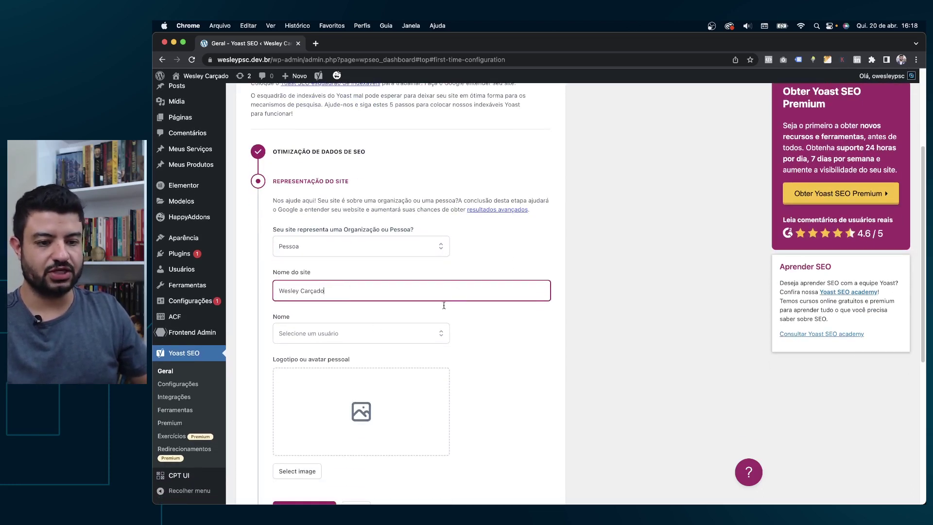
Step: Choose the site's WordPress user in the Nome dropdown and review the confirmation note
click(326, 333)
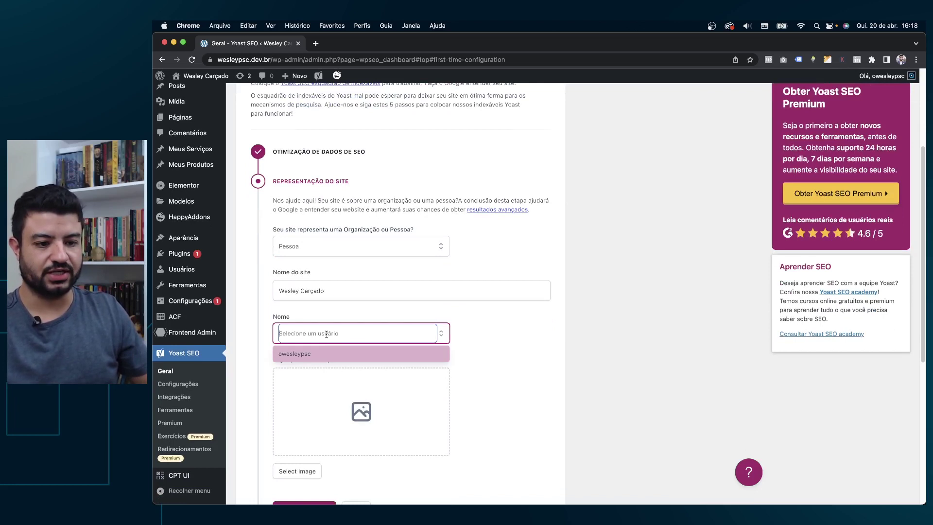
click(309, 354)
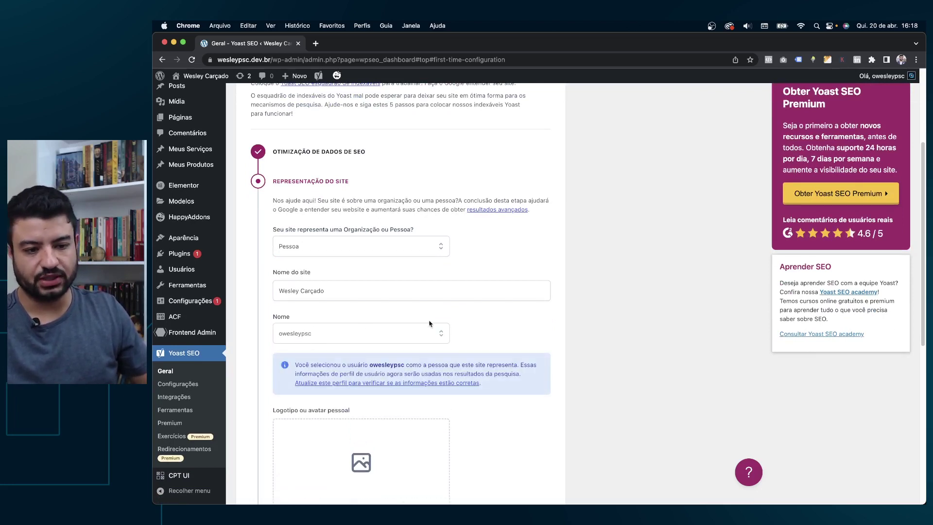
scroll(457, 329, down, 1)
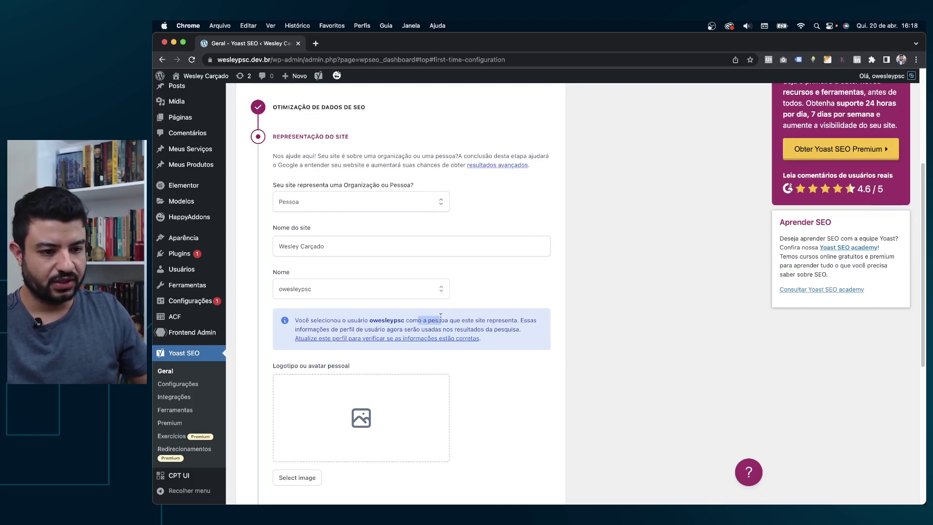
drag(422, 320, 462, 316)
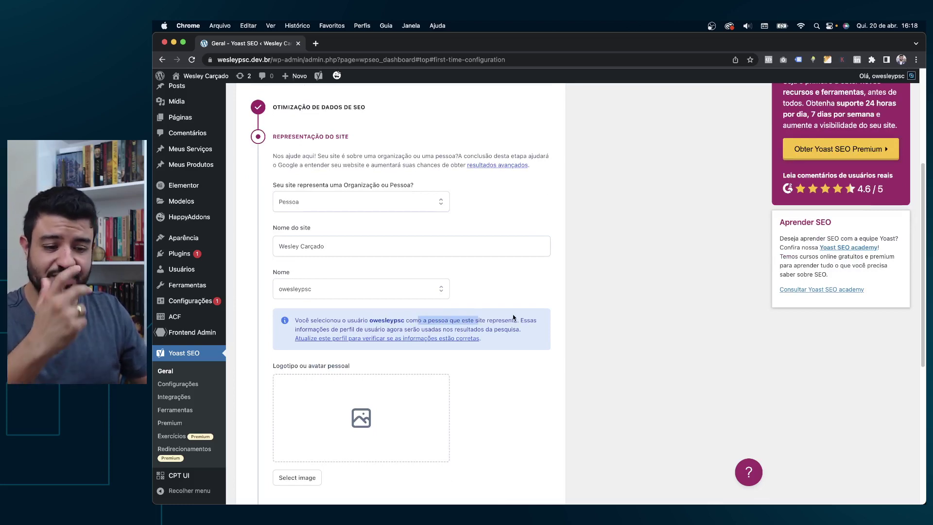
drag(339, 330, 494, 329)
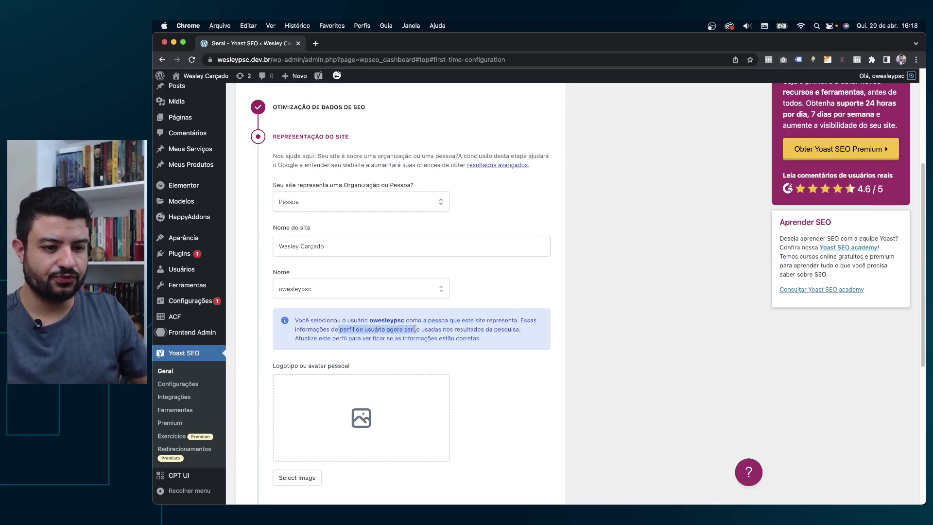
Step: Recheck the user list, keep the same user, and highlight the chosen username
click(494, 329)
click(396, 291)
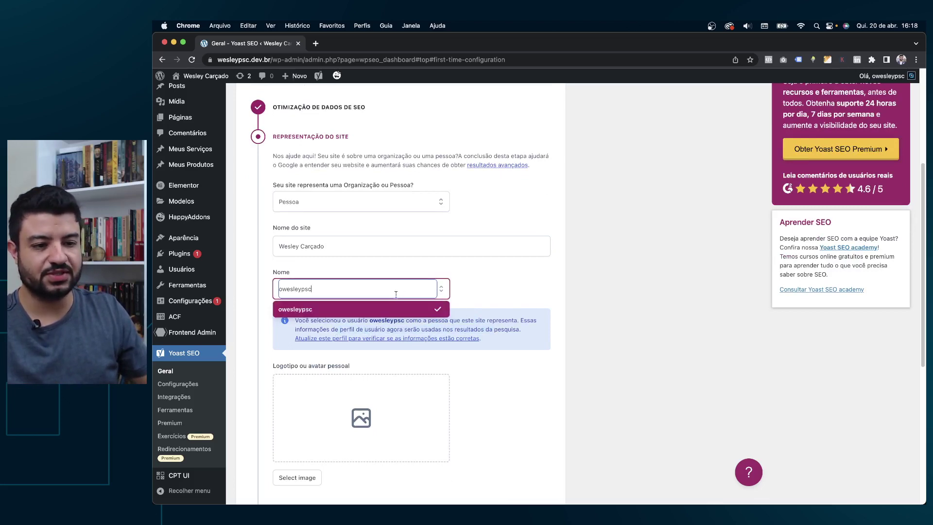
click(446, 311)
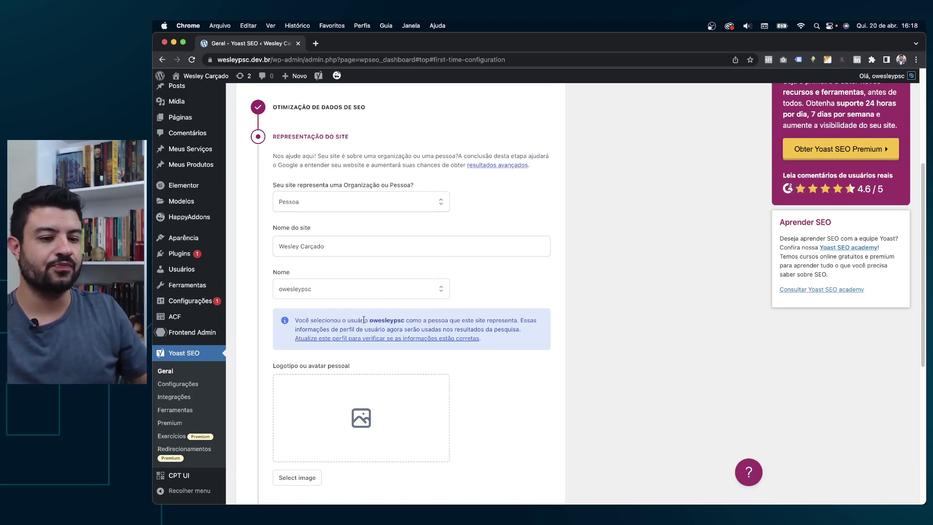
double_click(380, 320)
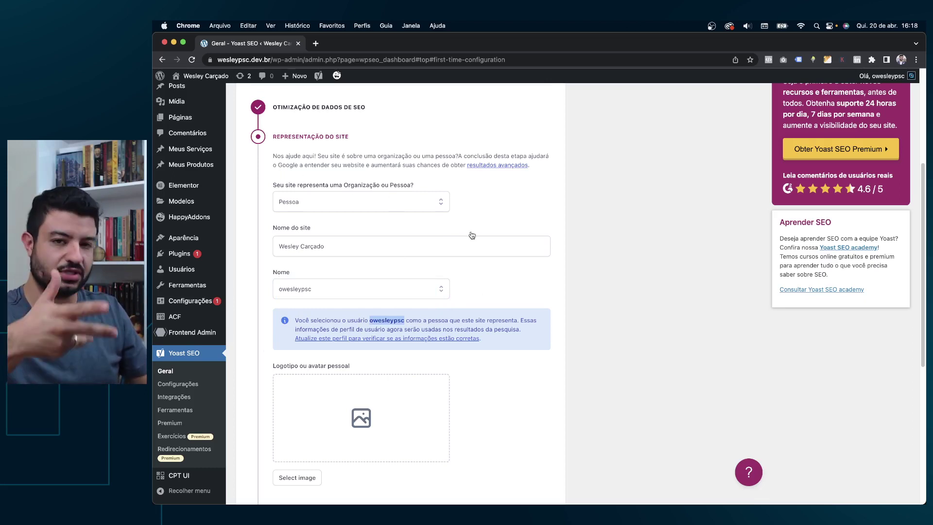
scroll(577, 336, down, 3)
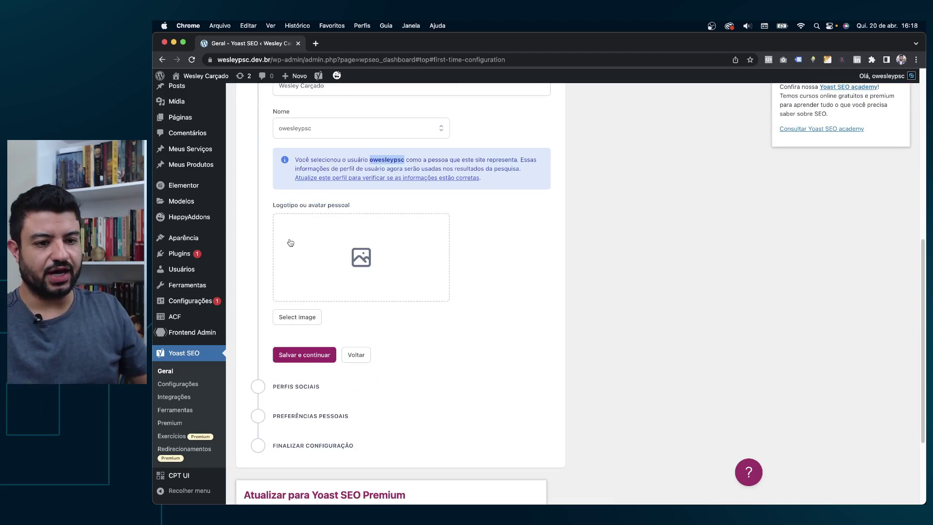
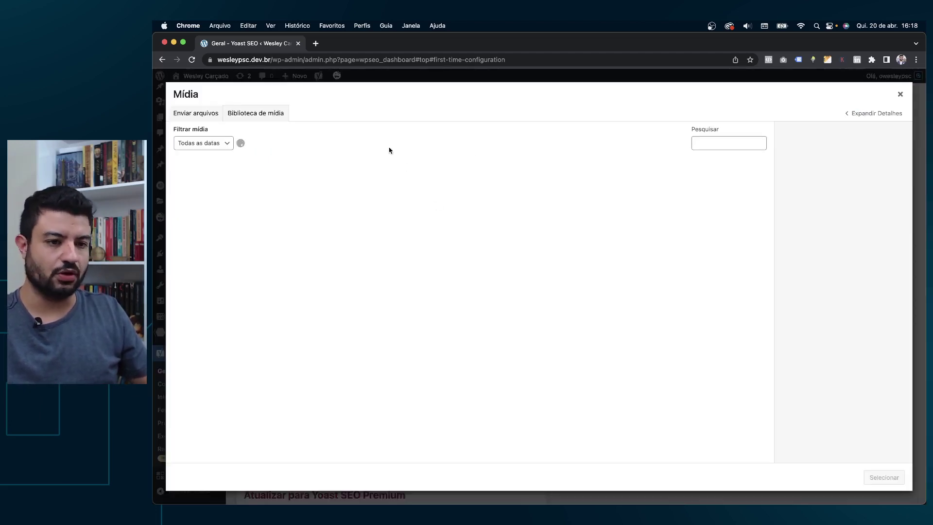
Step: Scroll down the Mídia library and load the remaining items with Carregar mais
scroll(680, 202, down, 5)
scroll(682, 206, down, 5)
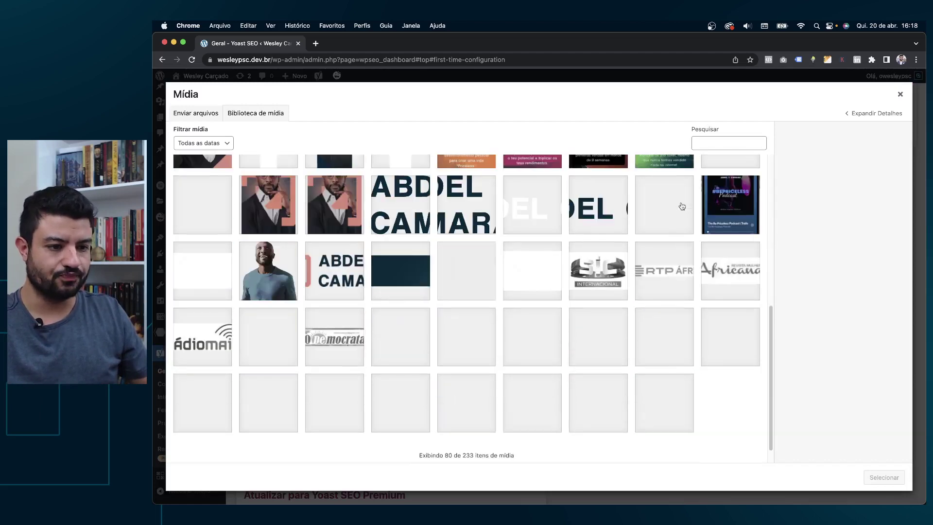
scroll(682, 206, down, 1)
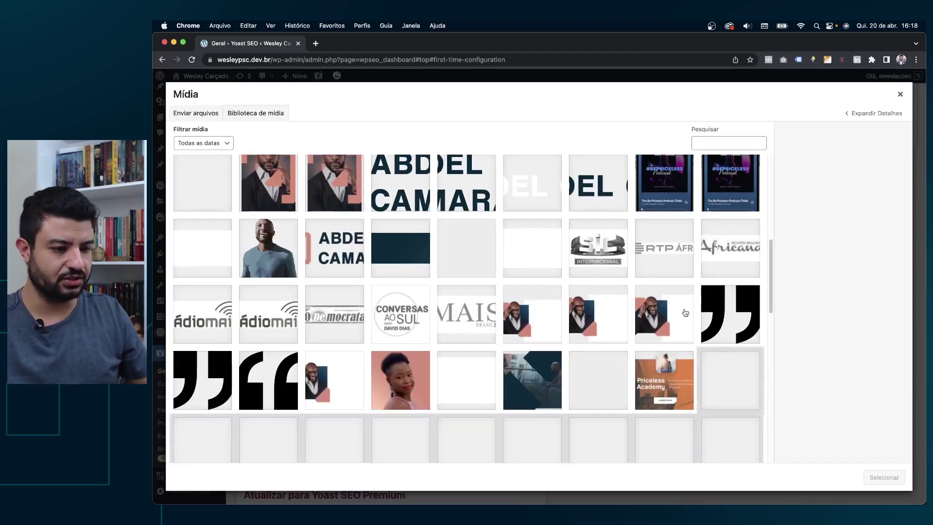
scroll(683, 316, down, 5)
scroll(680, 319, down, 5)
scroll(675, 324, down, 3)
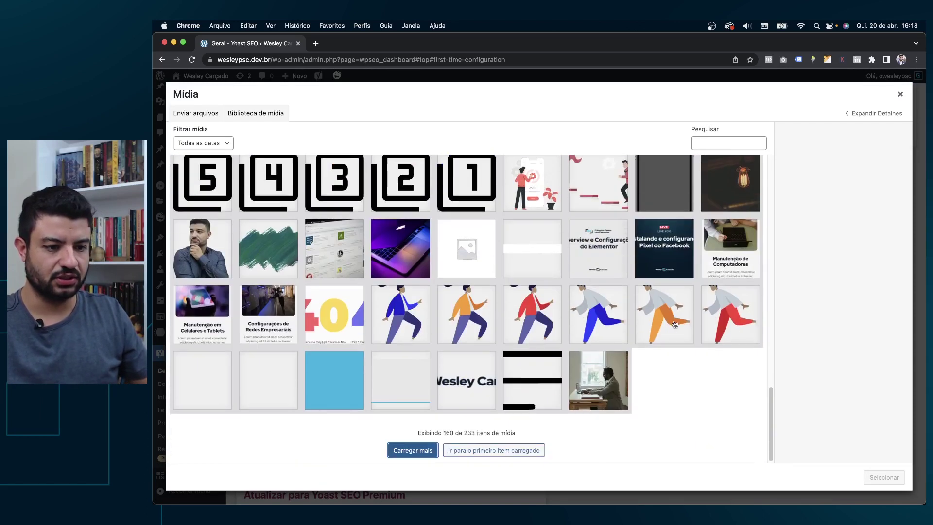
click(409, 451)
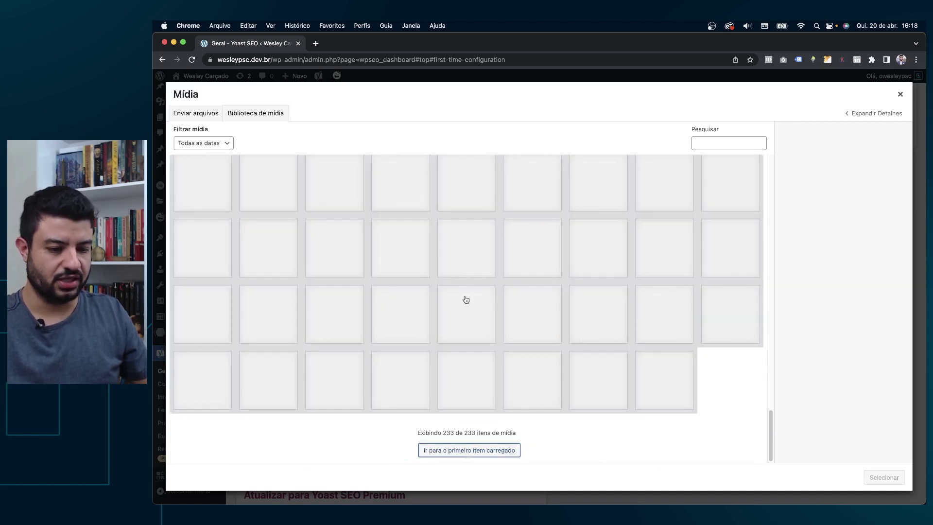
scroll(712, 391, up, 2)
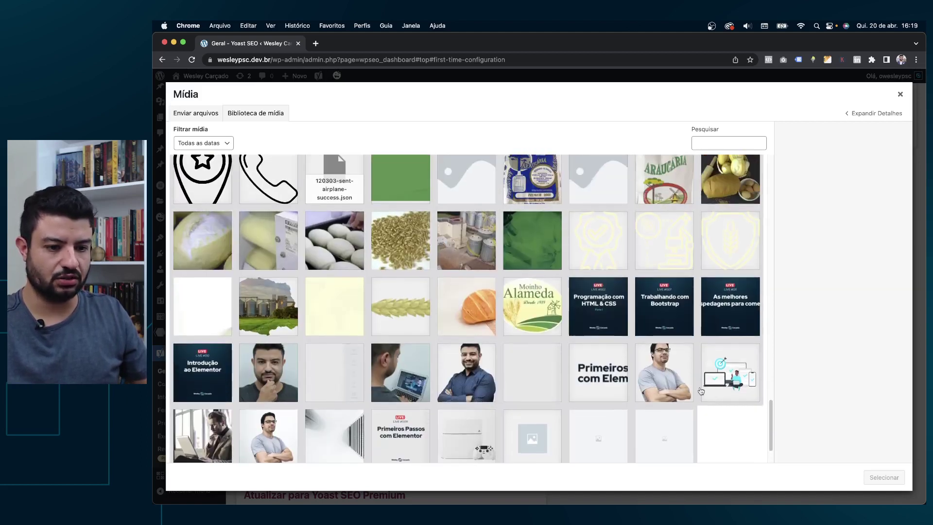
scroll(707, 390, up, 2)
scroll(700, 390, up, 3)
scroll(694, 389, up, 2)
scroll(690, 389, up, 3)
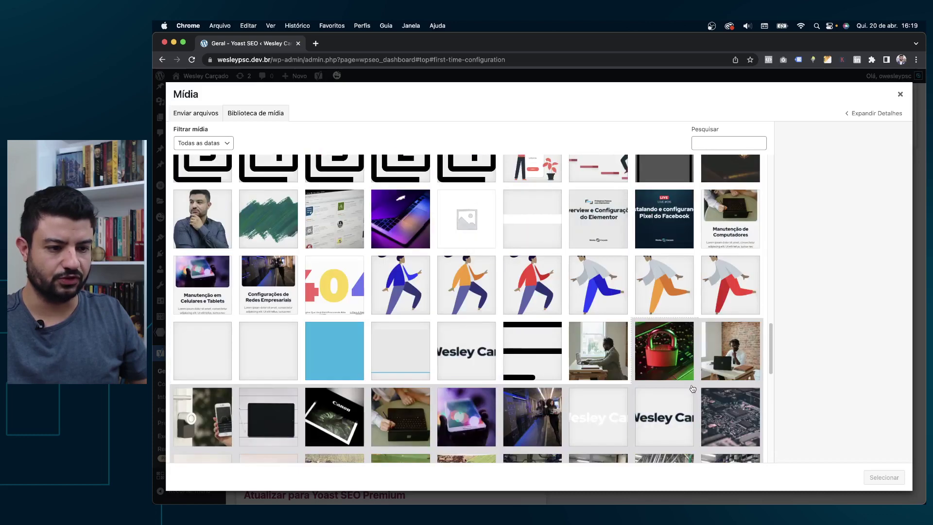
scroll(676, 389, up, 3)
scroll(660, 390, up, 3)
scroll(646, 392, up, 2)
scroll(644, 391, up, 3)
scroll(644, 391, up, 3)
scroll(643, 391, up, 4)
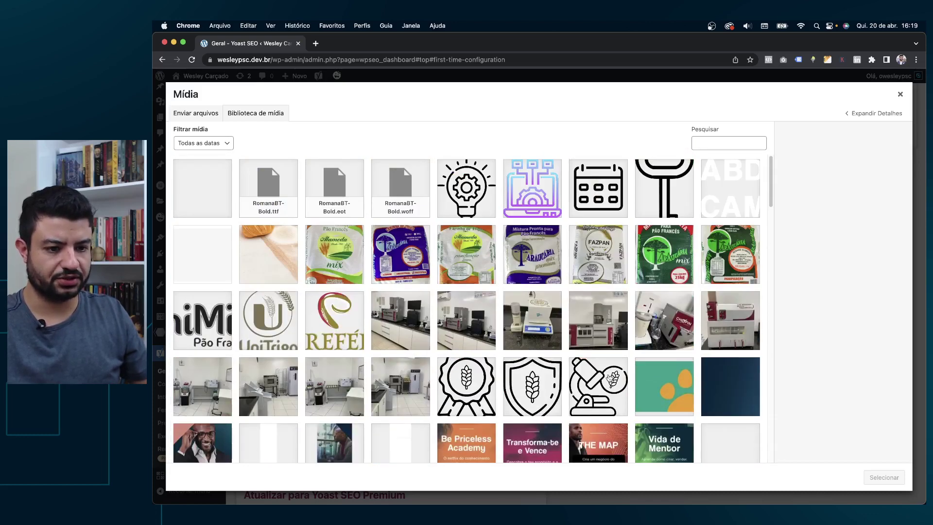
scroll(607, 377, down, 5)
scroll(558, 355, down, 5)
scroll(510, 336, down, 3)
scroll(467, 318, down, 2)
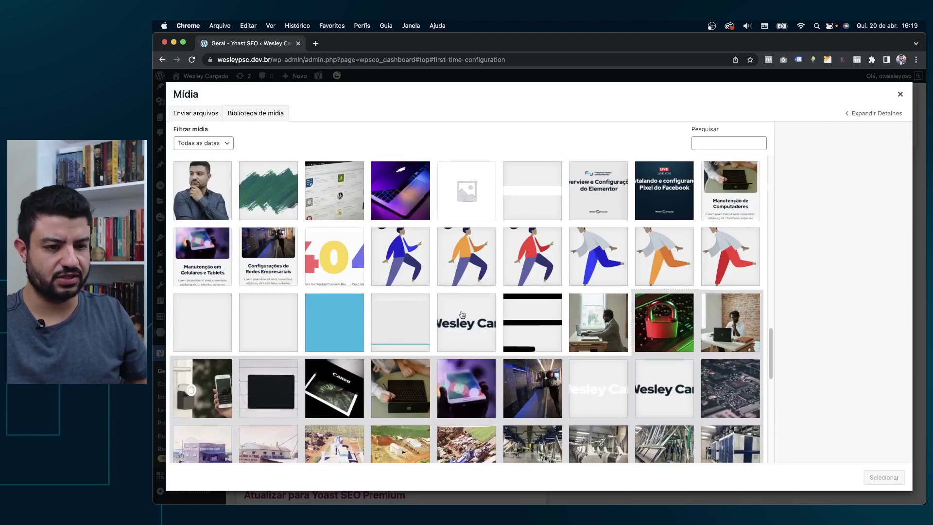
scroll(463, 314, down, 2)
scroll(463, 316, down, 2)
scroll(465, 318, down, 3)
scroll(467, 321, down, 3)
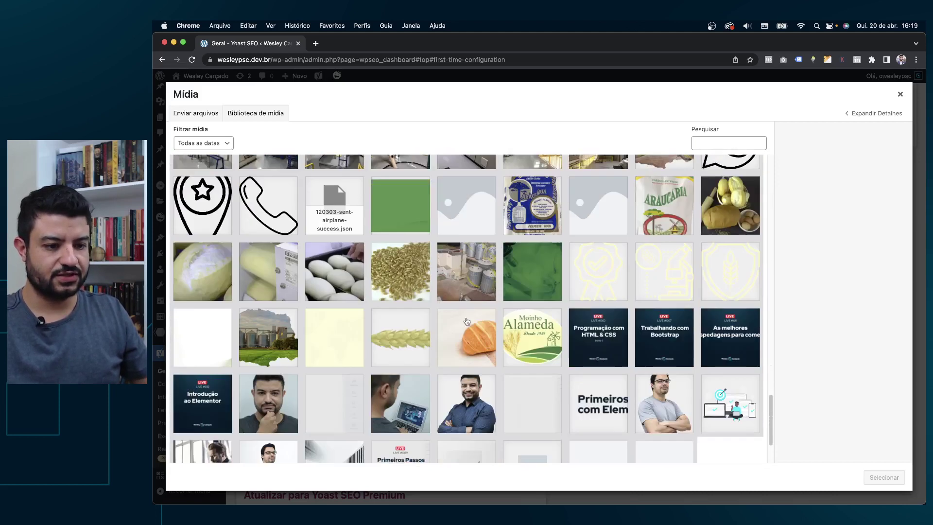
scroll(501, 329, down, 3)
scroll(408, 366, up, 3)
scroll(428, 368, up, 5)
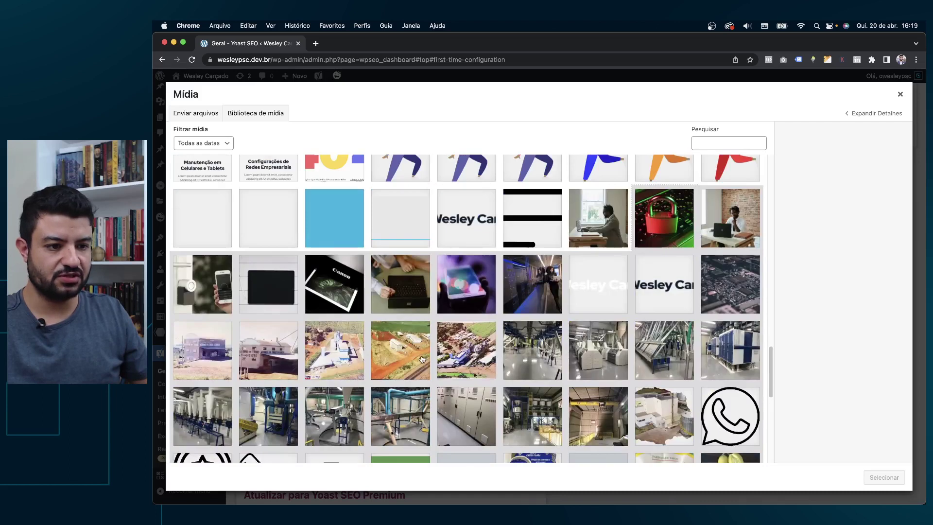
scroll(447, 371, up, 5)
scroll(471, 374, up, 1)
scroll(470, 375, down, 1)
click(490, 360)
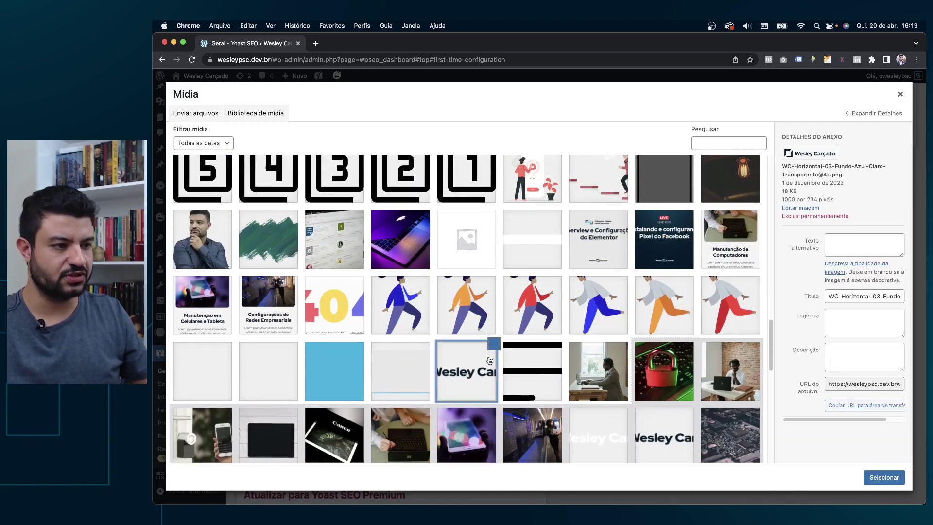
click(890, 479)
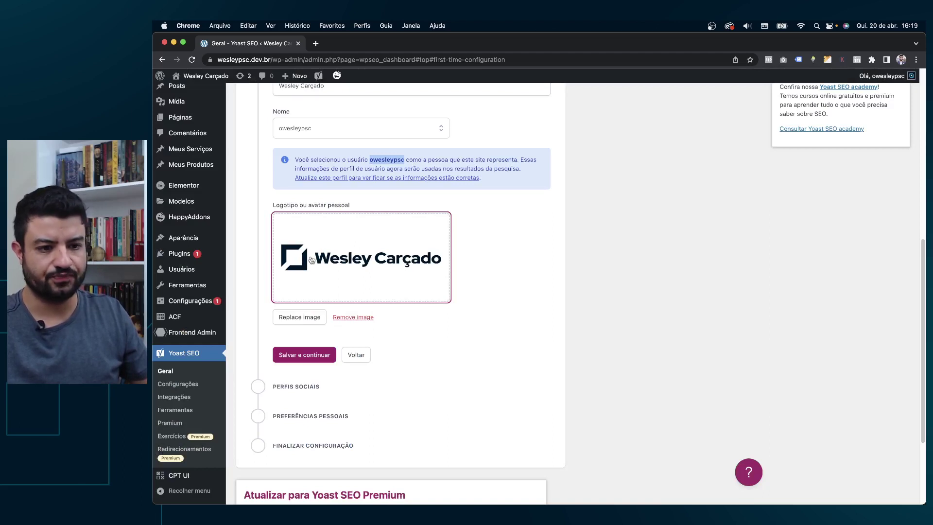
Step: Reopen the media library from the logo box and load more items
click(345, 273)
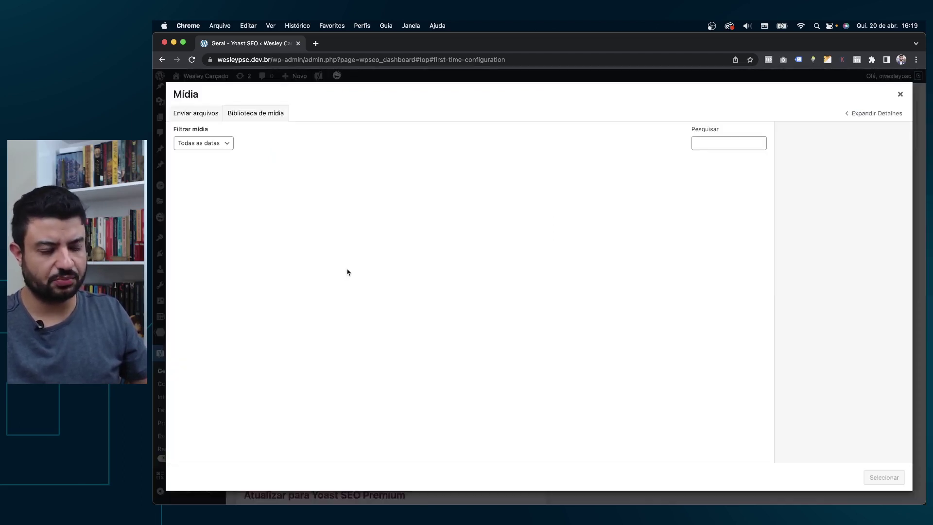
scroll(666, 243, down, 3)
scroll(666, 243, down, 5)
scroll(664, 244, up, 3)
scroll(664, 243, down, 3)
click(472, 448)
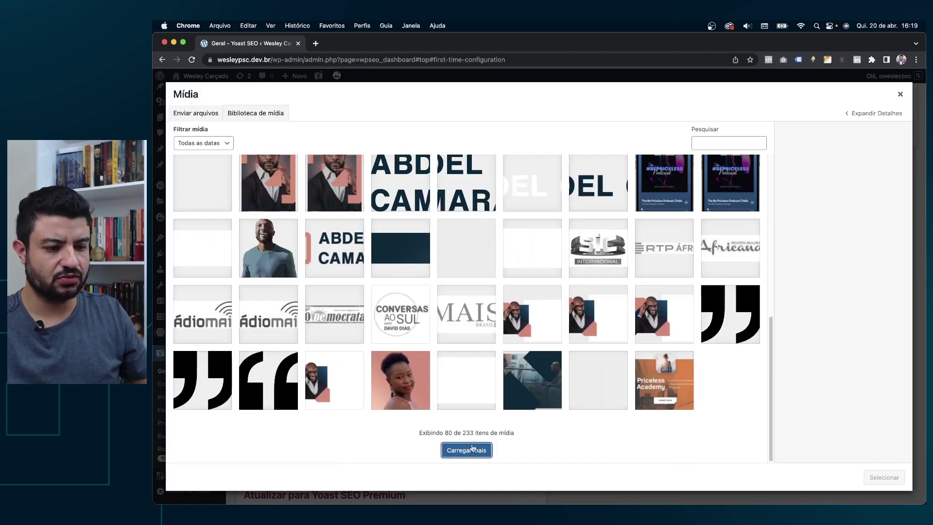
scroll(620, 281, down, 1)
scroll(631, 317, down, 3)
scroll(631, 317, down, 2)
scroll(583, 311, down, 5)
scroll(534, 306, down, 3)
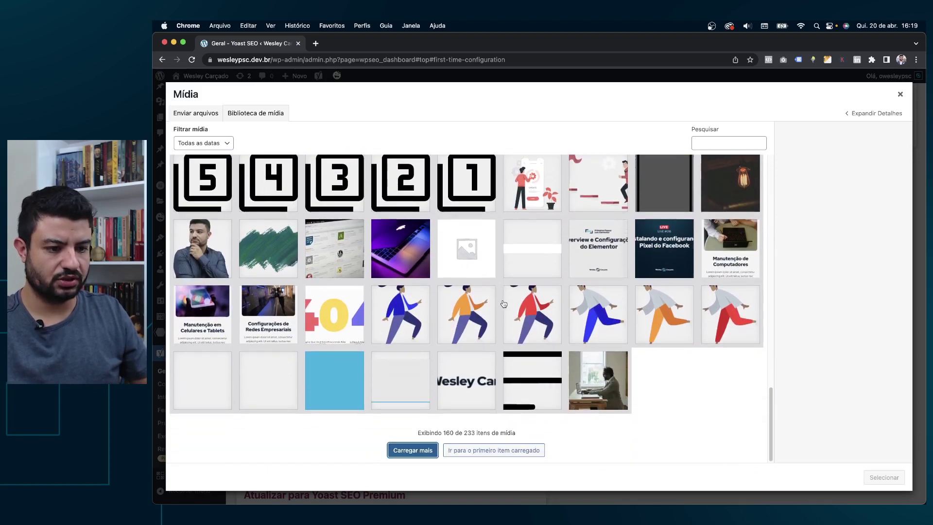
click(468, 403)
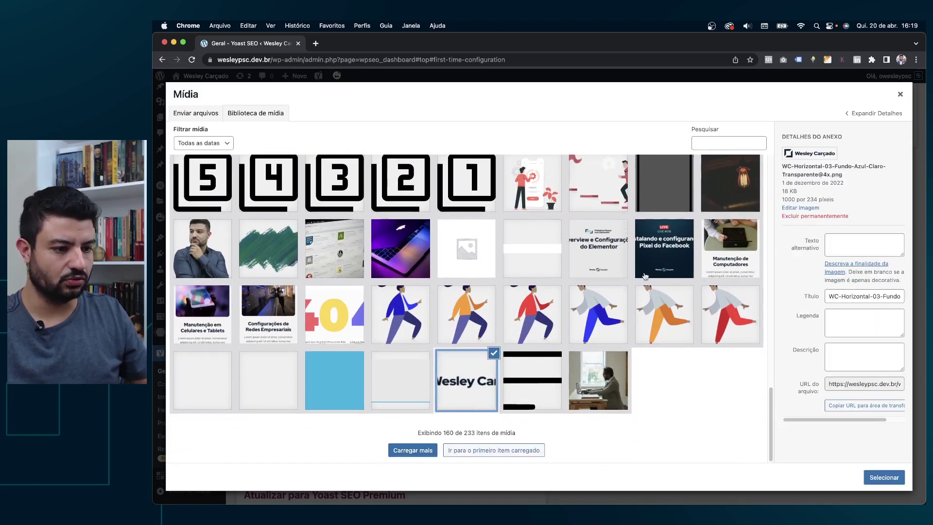
click(412, 457)
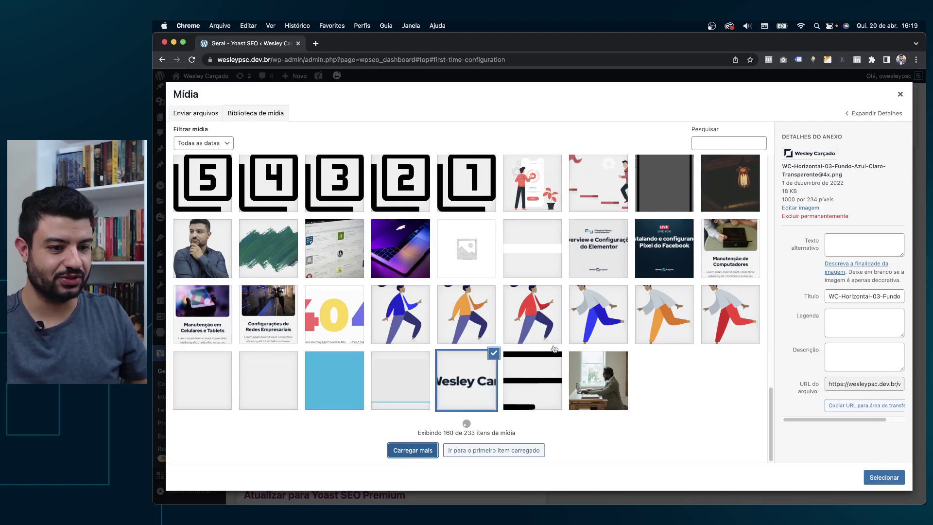
click(398, 359)
scroll(573, 352, up, 5)
scroll(607, 355, up, 5)
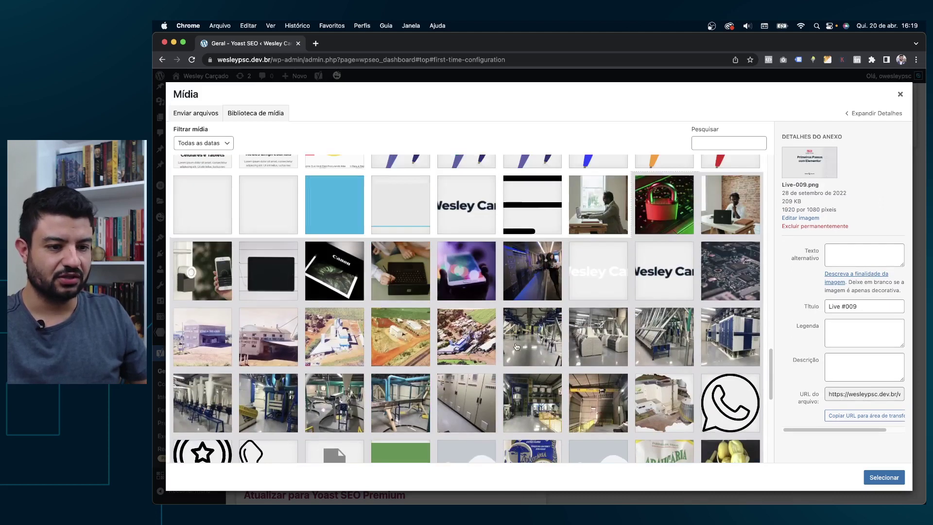
scroll(632, 357, up, 5)
click(648, 358)
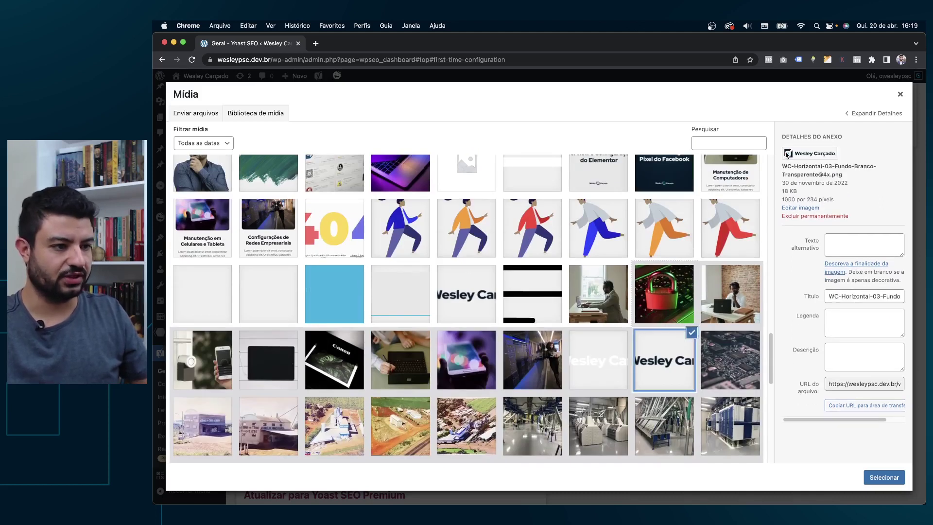
click(410, 317)
click(641, 367)
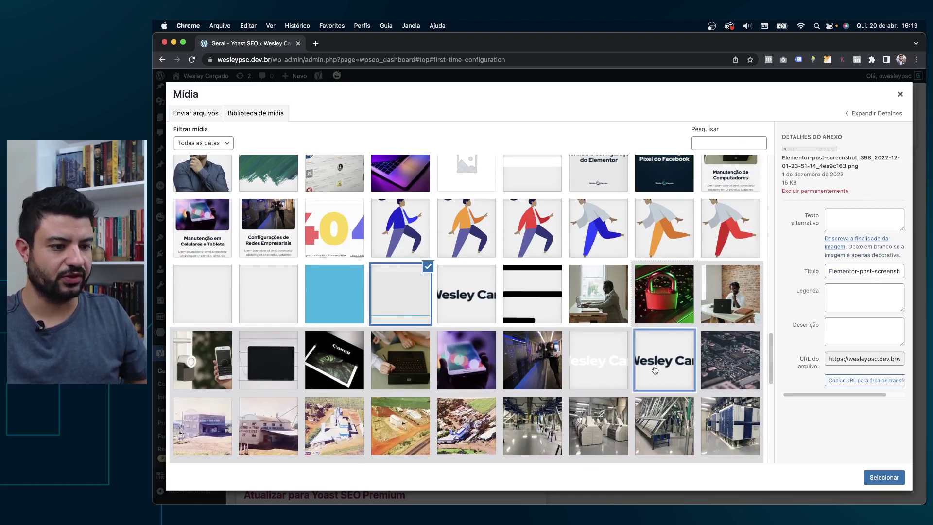
click(875, 475)
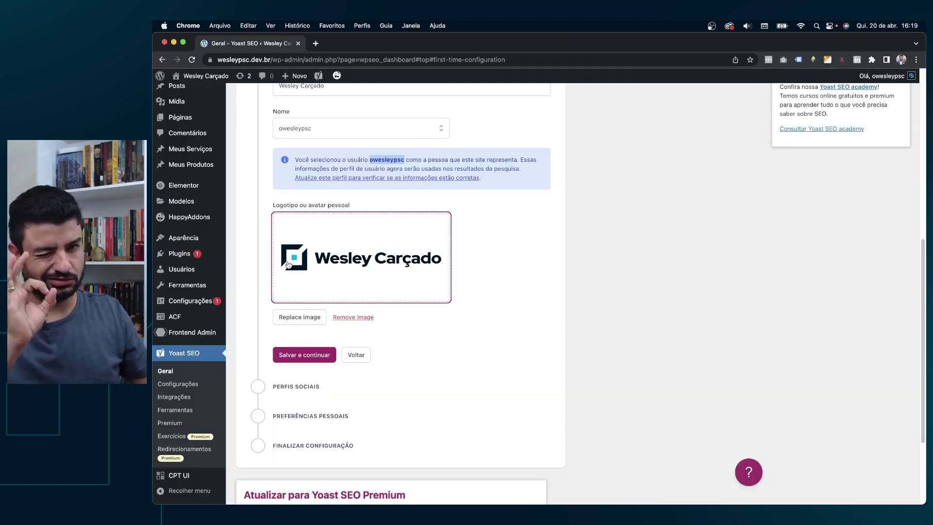
Step: Save the site representation and social profiles steps and continue
click(312, 356)
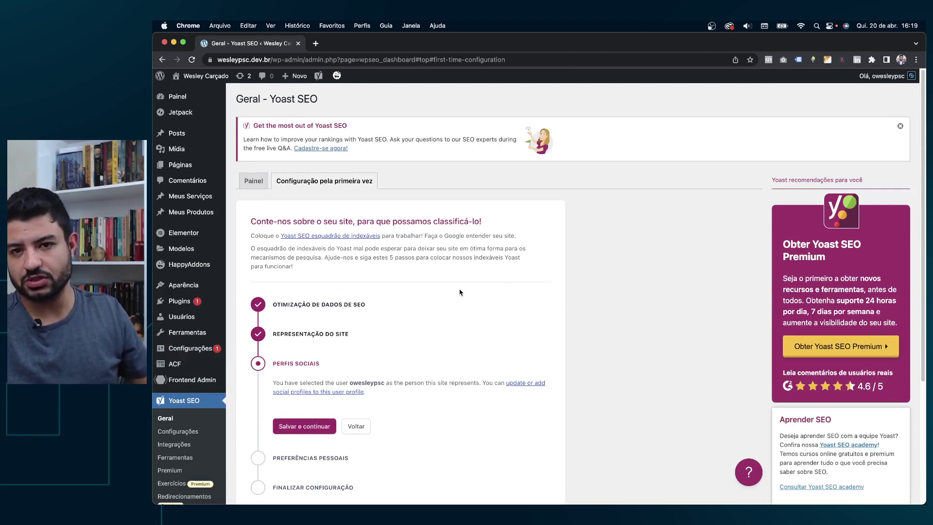
scroll(460, 292, down, 5)
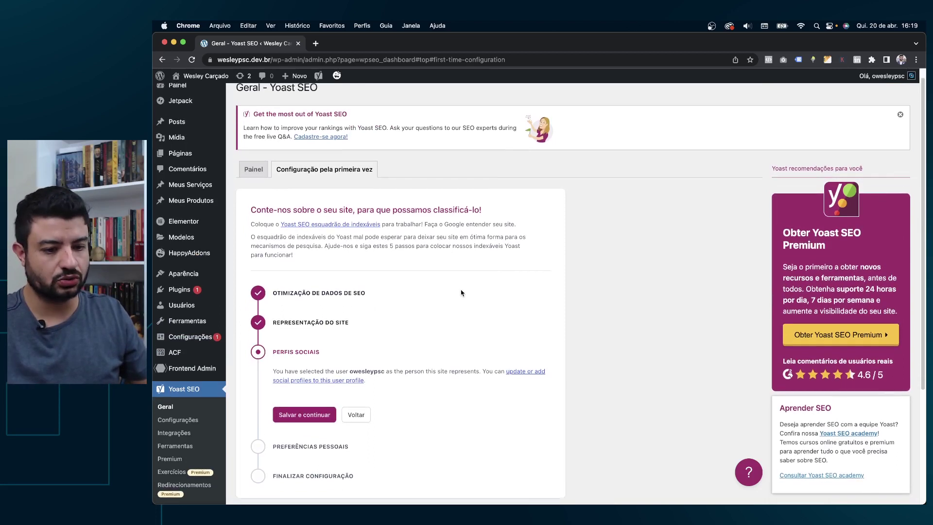
drag(335, 216, 395, 218)
click(395, 218)
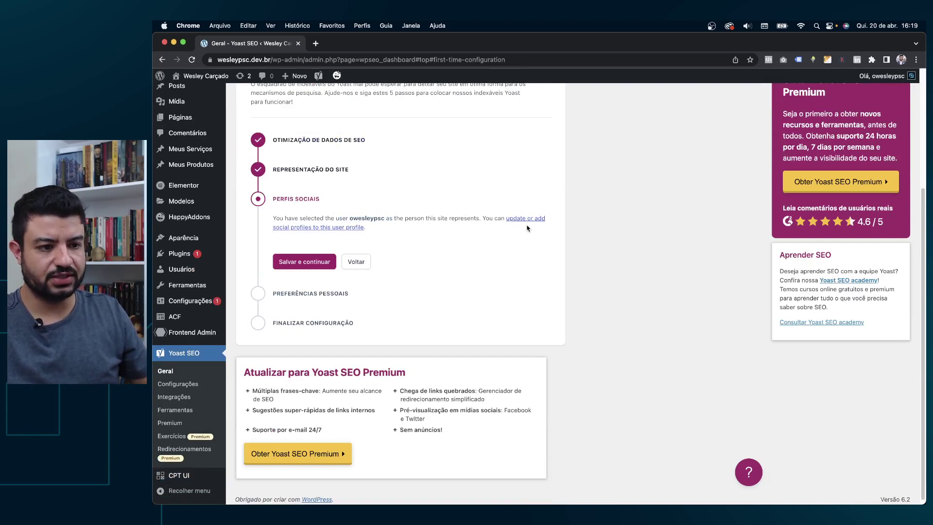
click(310, 261)
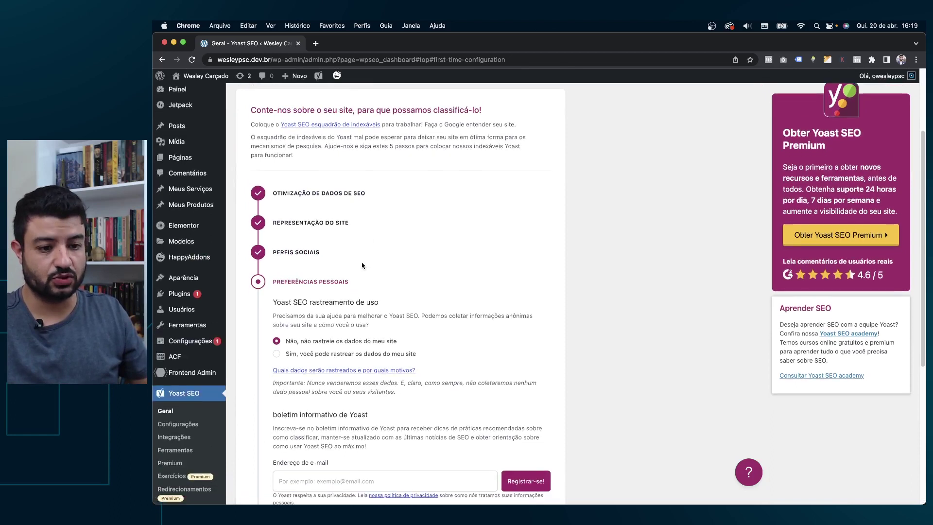
Step: Read the usage tracking explanation and opt out of Yoast usage data tracking
scroll(357, 262, down, 2)
mouse_move(303, 224)
mouse_down()
mouse_move(353, 224)
mouse_move(338, 222)
mouse_up()
drag(273, 236, 496, 246)
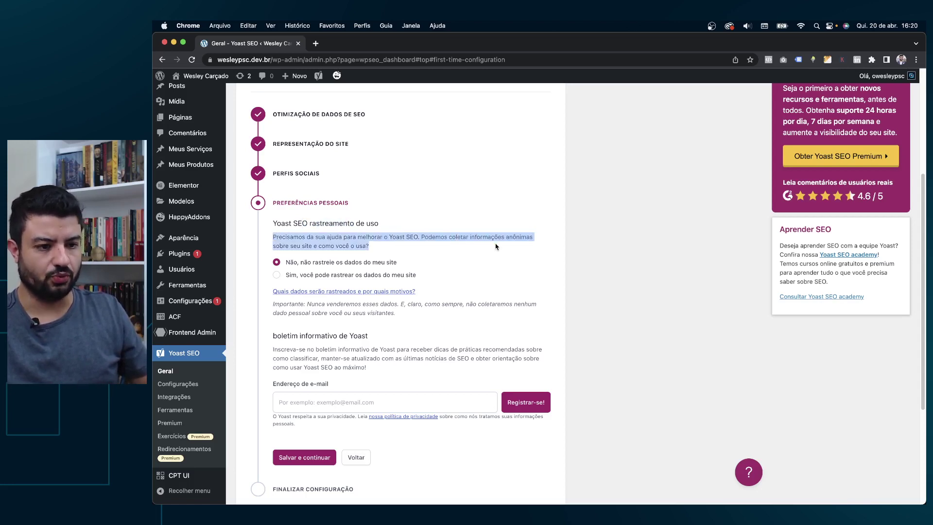
click(350, 244)
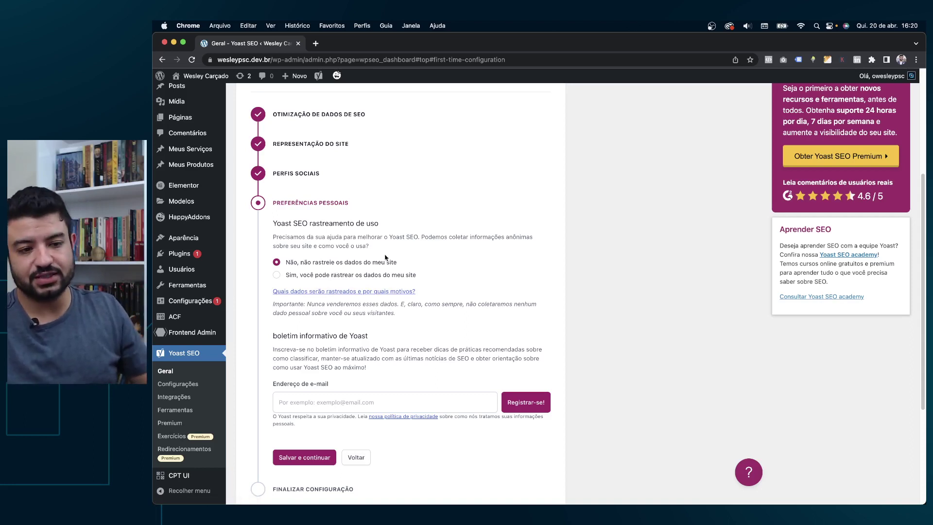
mouse_move(383, 238)
mouse_down()
mouse_move(368, 246)
mouse_move(301, 235)
mouse_up()
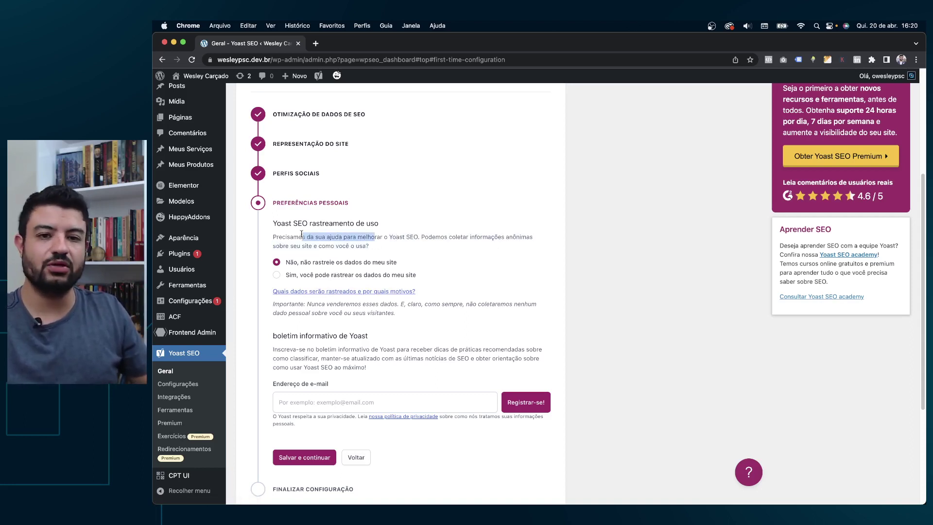
click(283, 277)
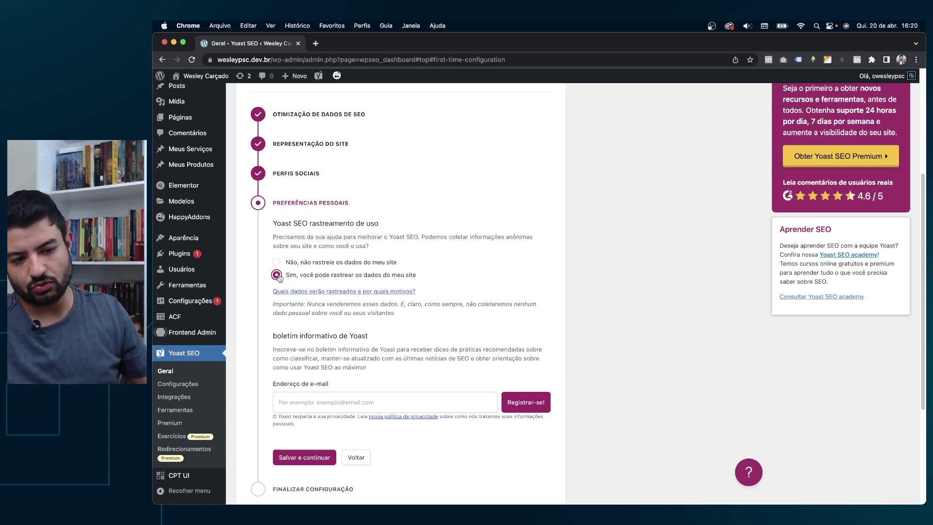
click(277, 263)
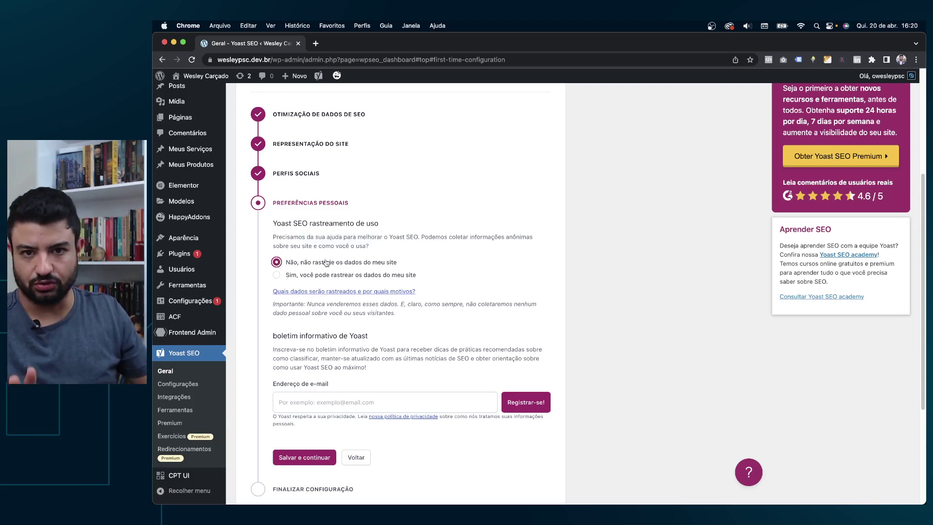
Step: Copy the newsletter description, leave the e-mail field empty, and save the preferences
scroll(407, 261, down, 1)
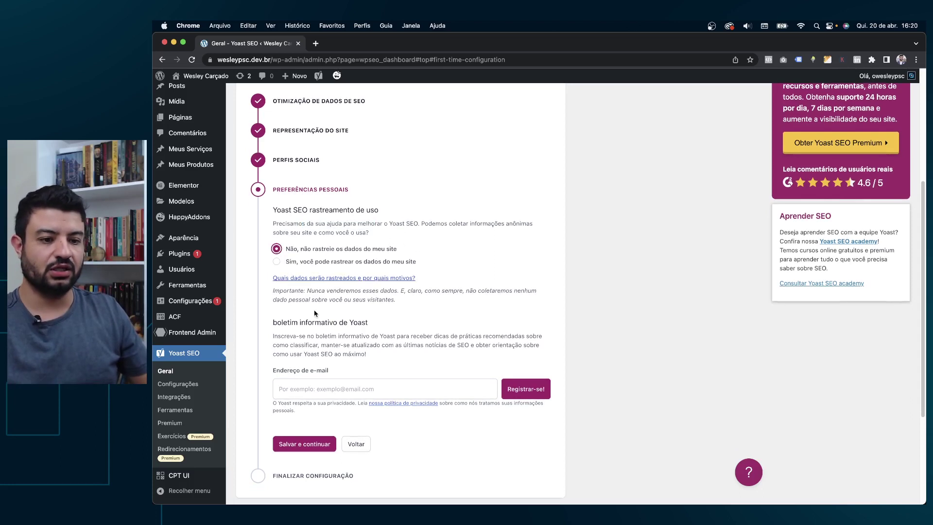
scroll(314, 311, down, 2)
scroll(313, 312, down, 1)
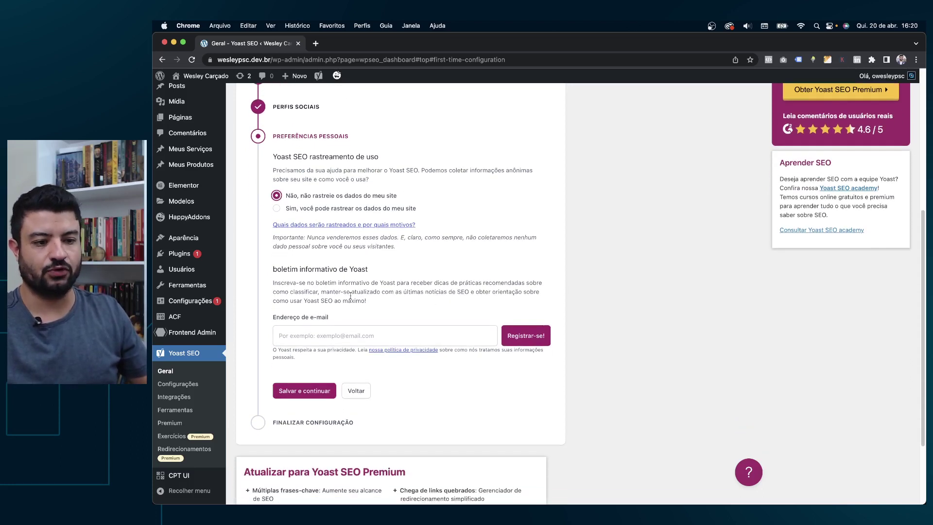
triple_click(321, 276)
click(324, 277)
triple_click(353, 286)
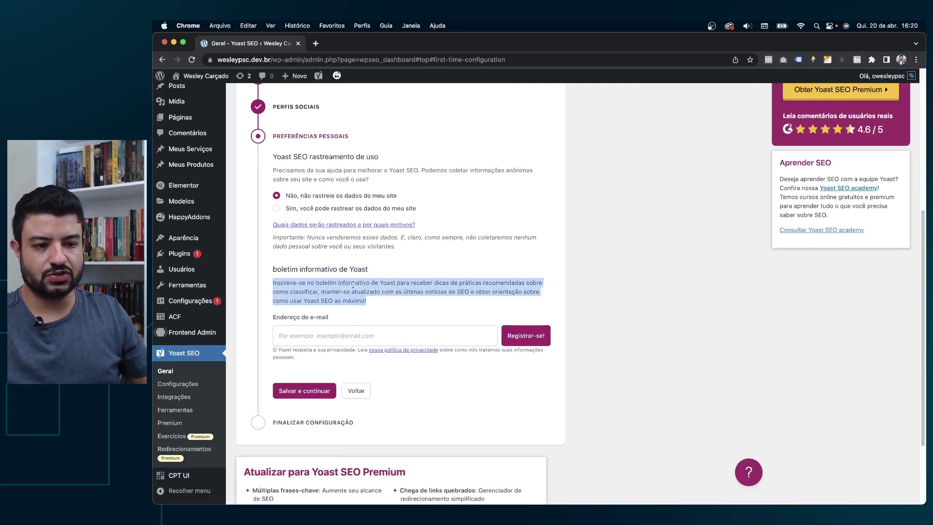
right_click(353, 284)
click(379, 299)
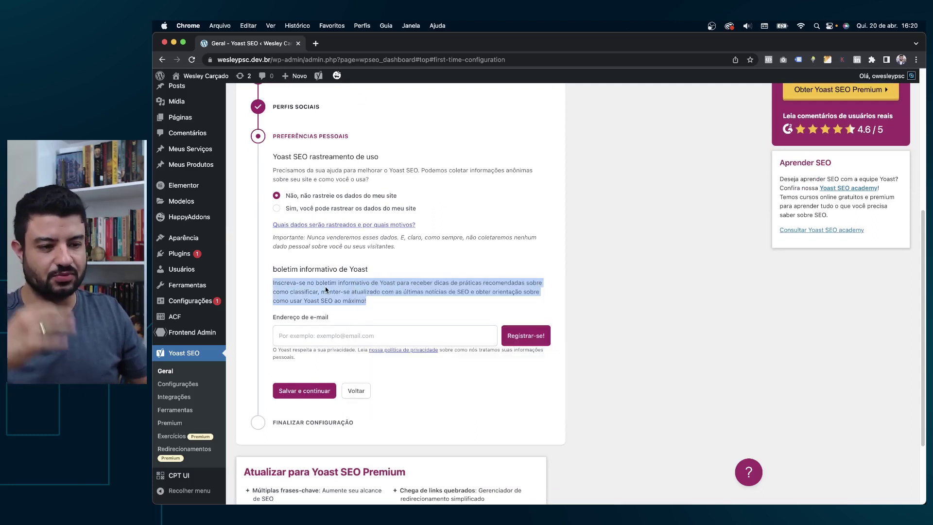
click(346, 333)
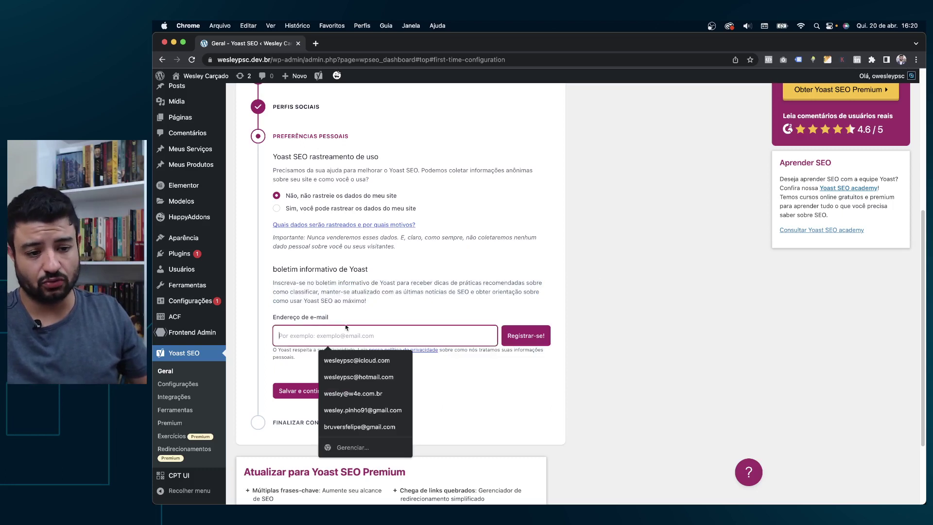
click(492, 351)
click(321, 390)
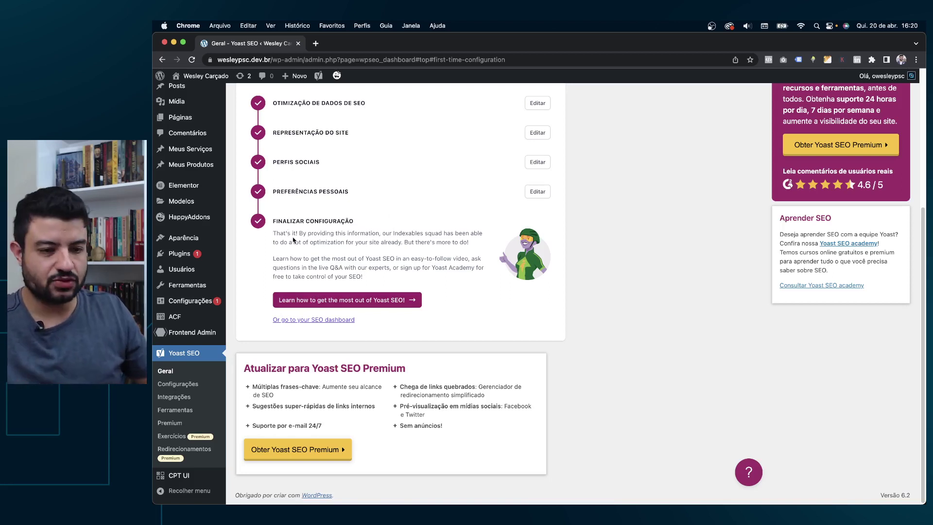
Step: Read the completion message about the Indexables squad and getting more out of Yoast SEO
mouse_move(295, 232)
mouse_down()
mouse_move(276, 233)
mouse_move(370, 230)
mouse_up()
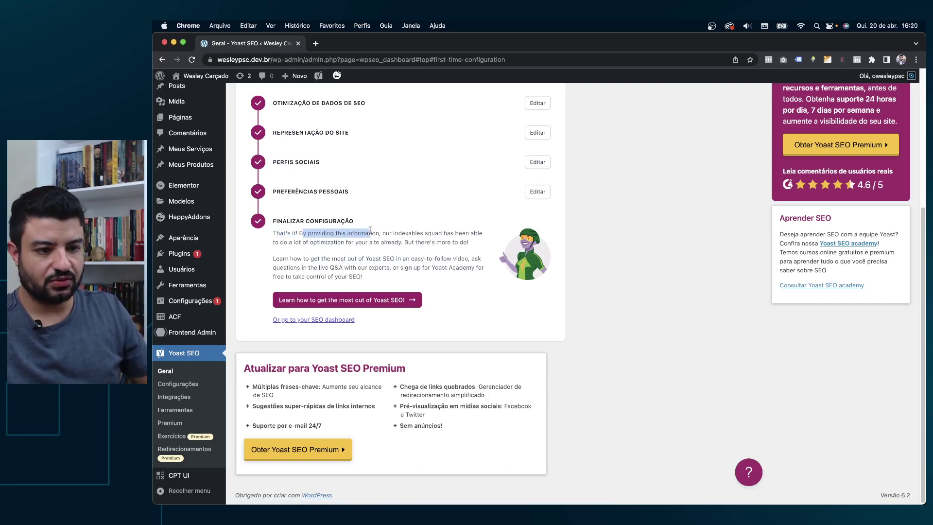
click(389, 234)
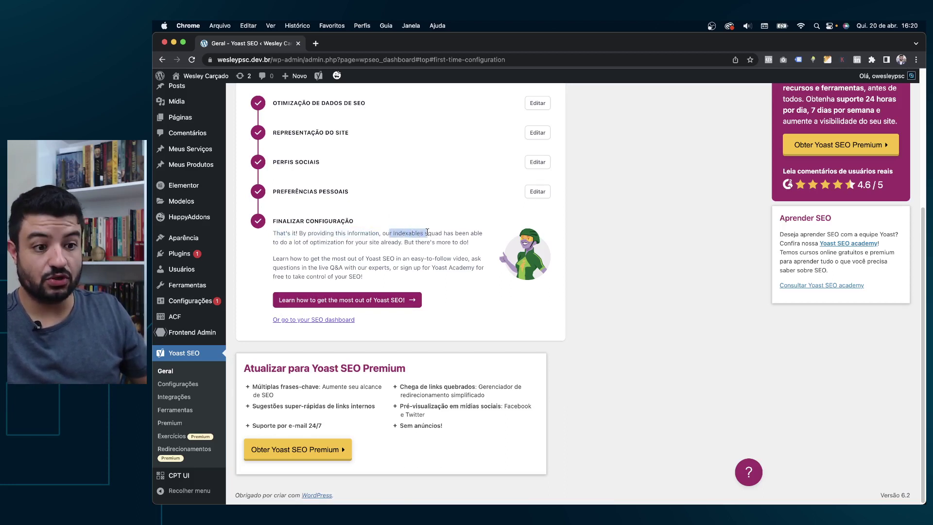
mouse_move(465, 239)
mouse_down()
mouse_move(477, 234)
mouse_move(293, 244)
mouse_up()
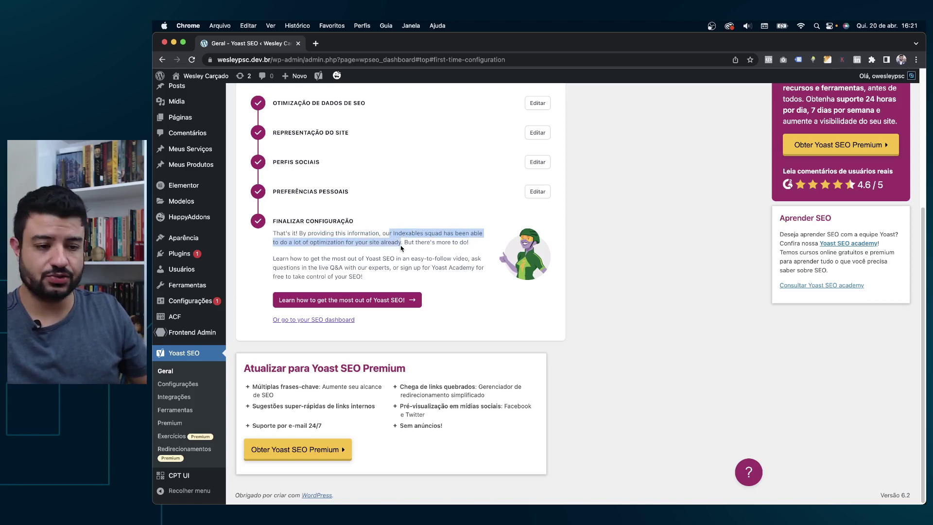
click(402, 243)
drag(403, 242, 466, 243)
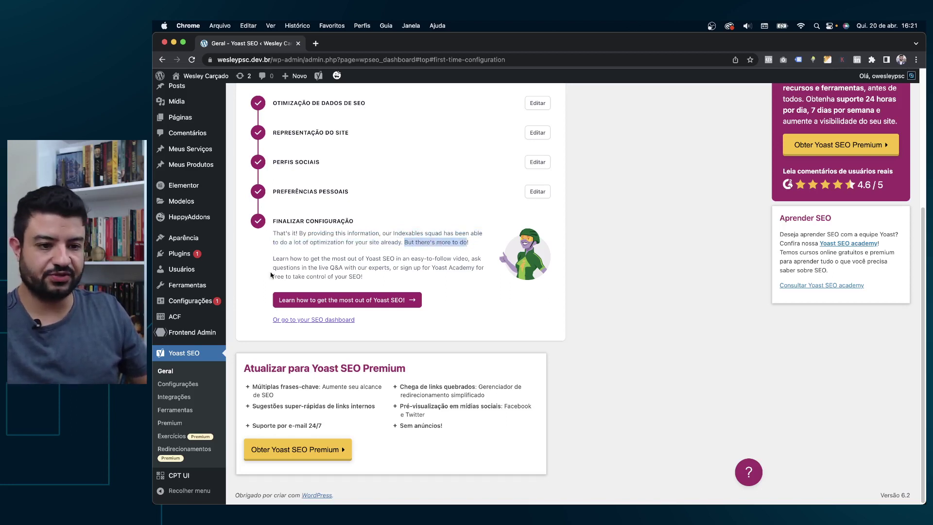
drag(285, 259, 314, 258)
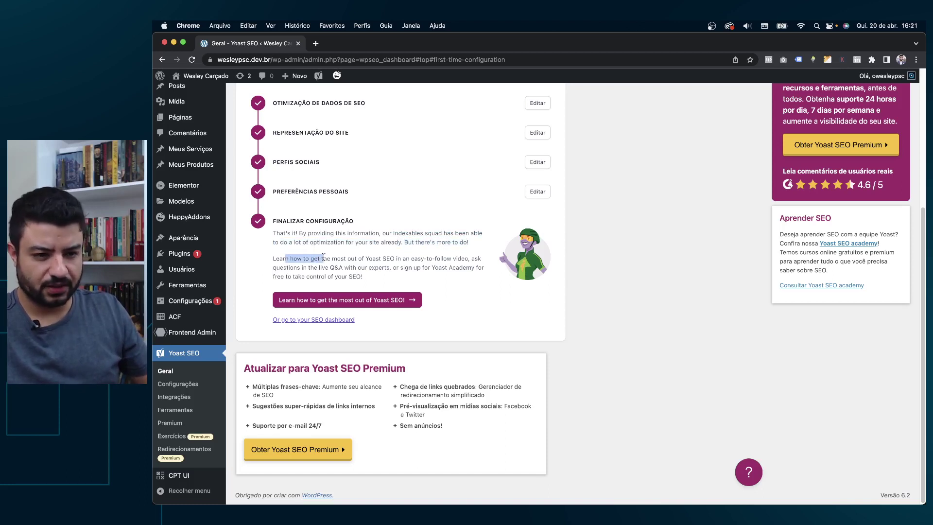
mouse_move(369, 259)
mouse_down()
mouse_move(466, 258)
mouse_move(424, 258)
mouse_up()
click(473, 258)
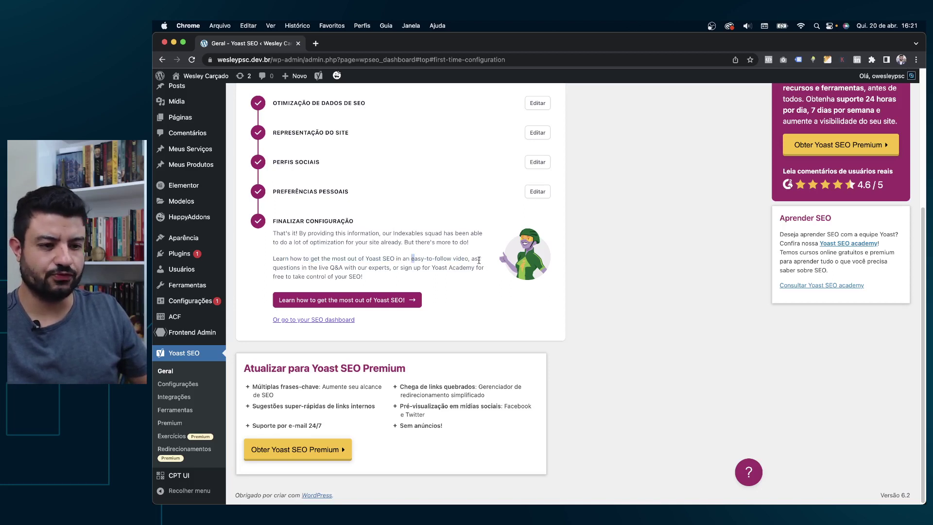
Step: Read the lines about live Q&A sessions, taking control of SEO and Yoast Academy
drag(321, 267, 485, 268)
mouse_move(251, 267)
mouse_down()
mouse_move(439, 267)
mouse_move(363, 277)
mouse_up()
click(438, 269)
drag(274, 276, 347, 273)
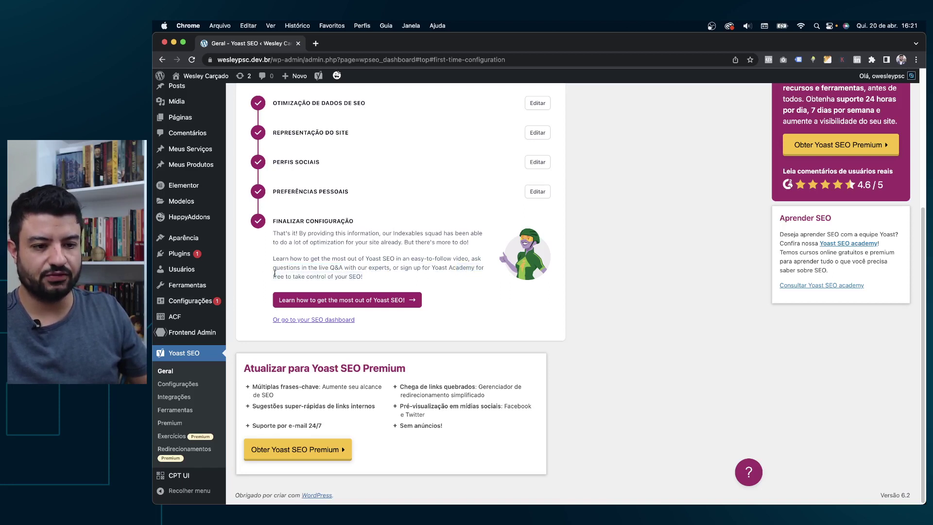
click(303, 276)
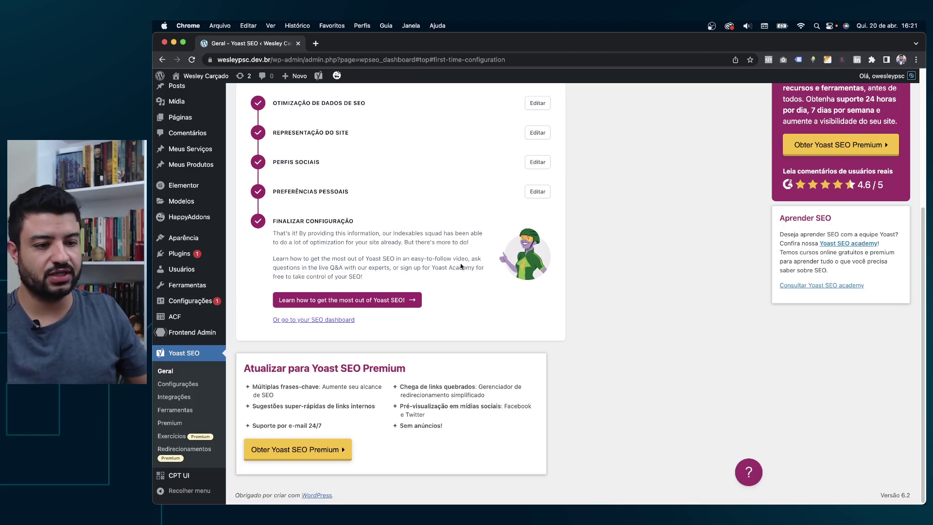
drag(458, 267, 433, 267)
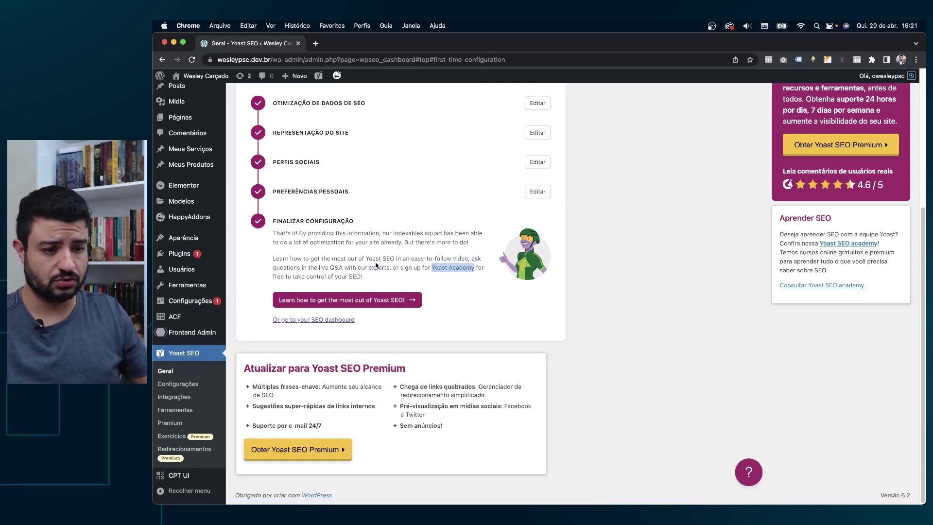
click(473, 272)
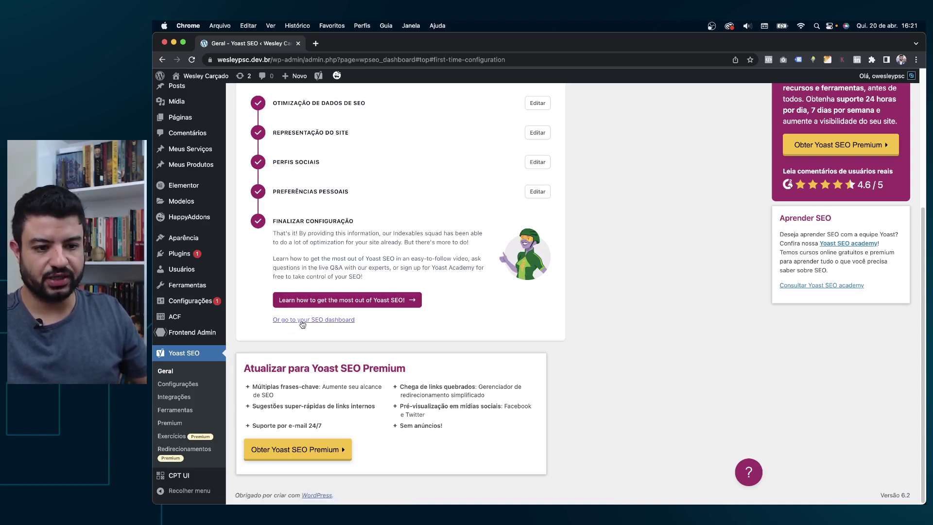
Step: Go to the SEO dashboard, dismiss the 'Get the most out of Yoast SEO' notice, and review problems
click(335, 319)
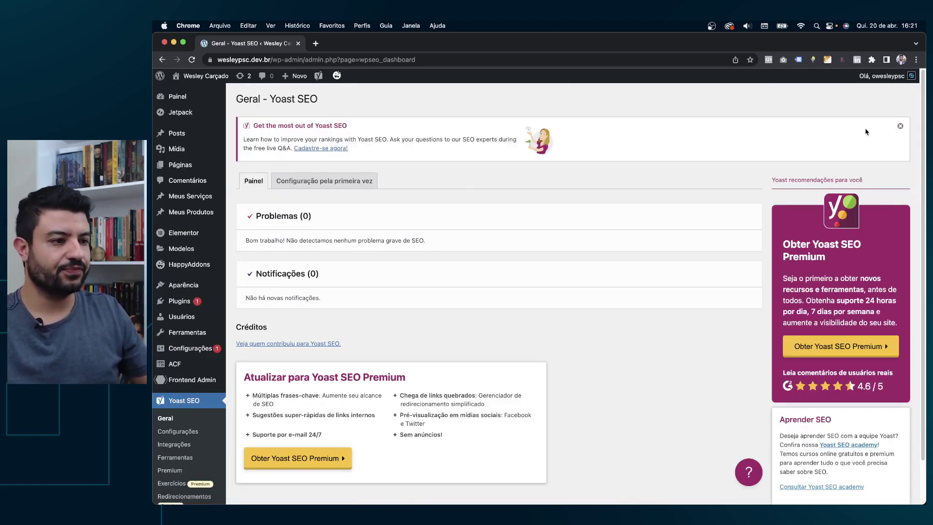
click(900, 126)
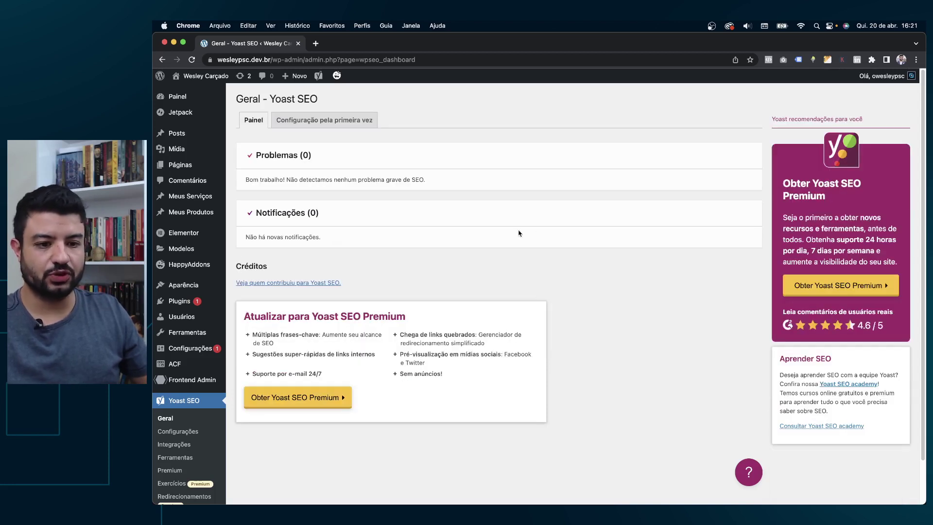
scroll(503, 256, down, 2)
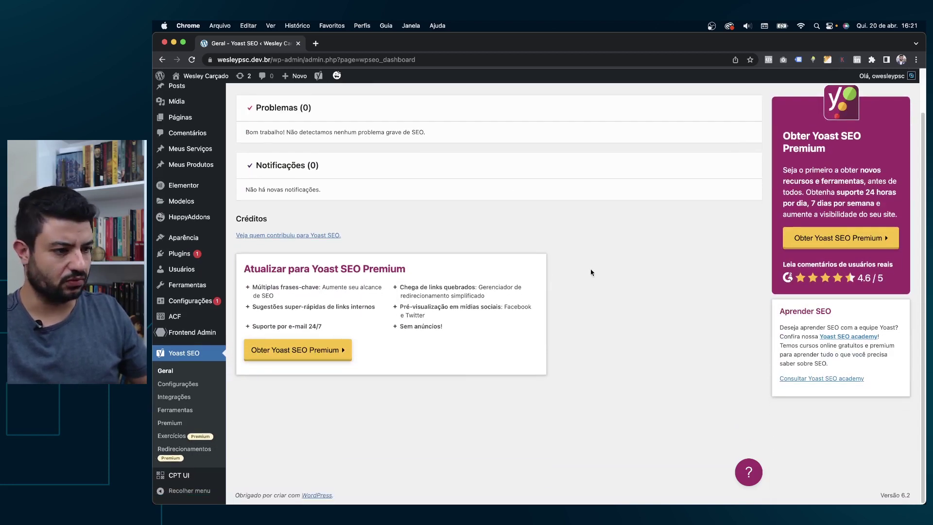
scroll(591, 272, up, 2)
click(326, 120)
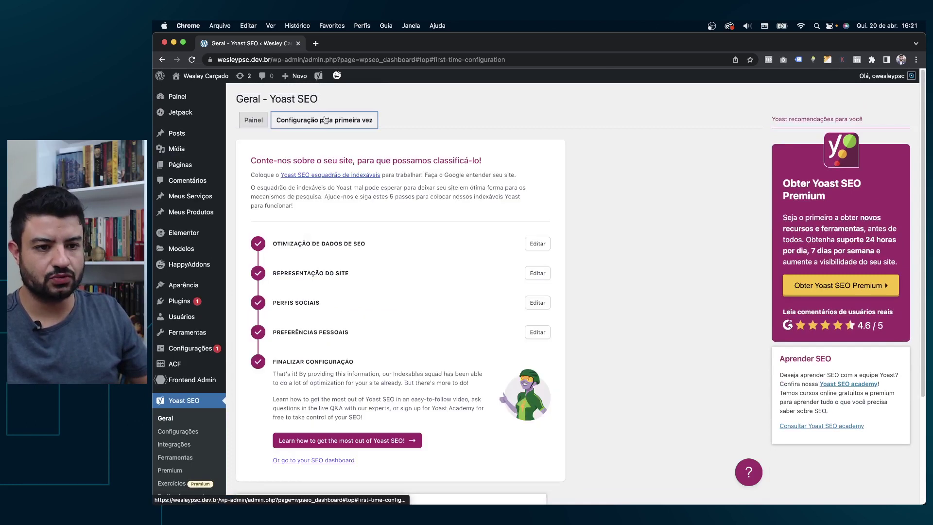
scroll(583, 175, down, 5)
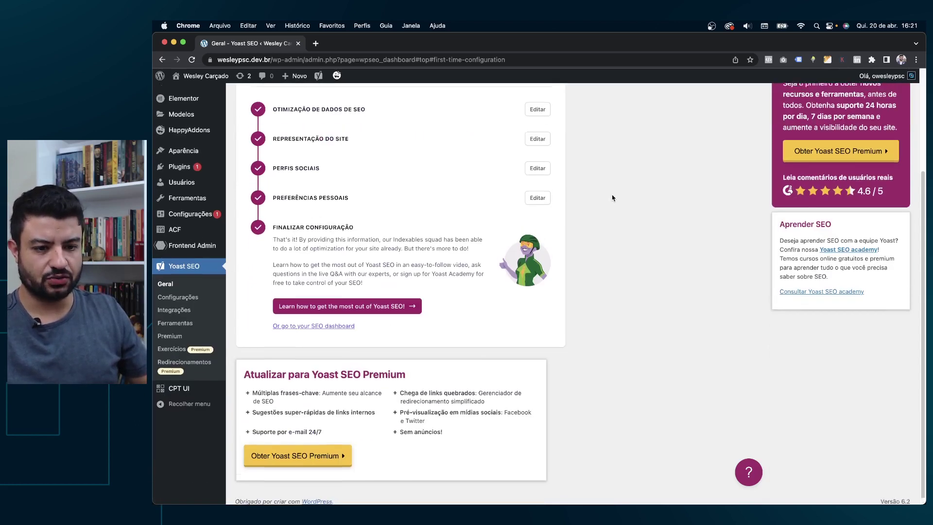
scroll(610, 196, up, 5)
click(253, 120)
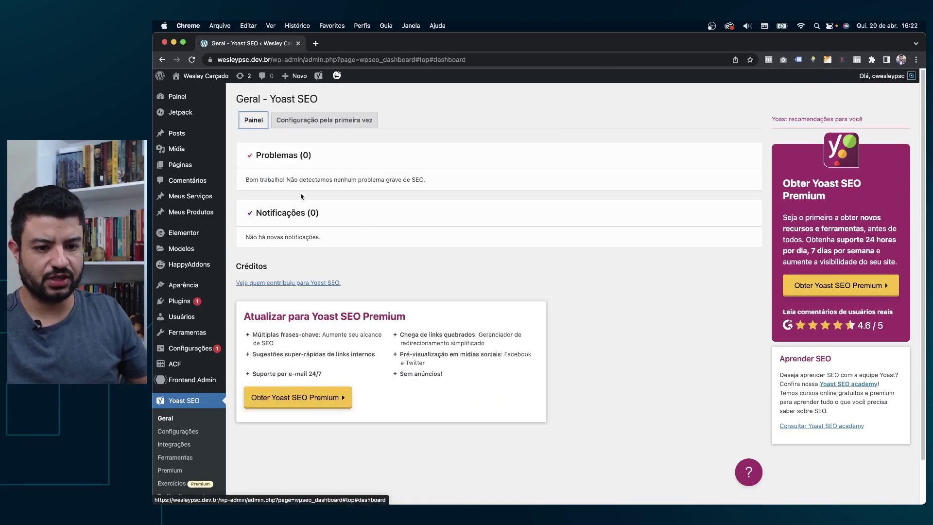
scroll(301, 196, down, 2)
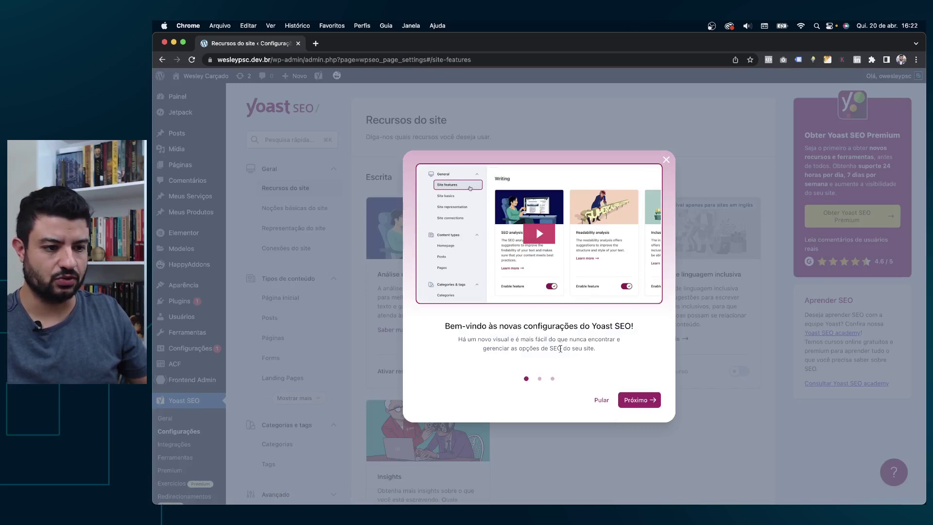
Step: Close the welcome tour and visit the Ferramentas and Integrações pages
click(666, 160)
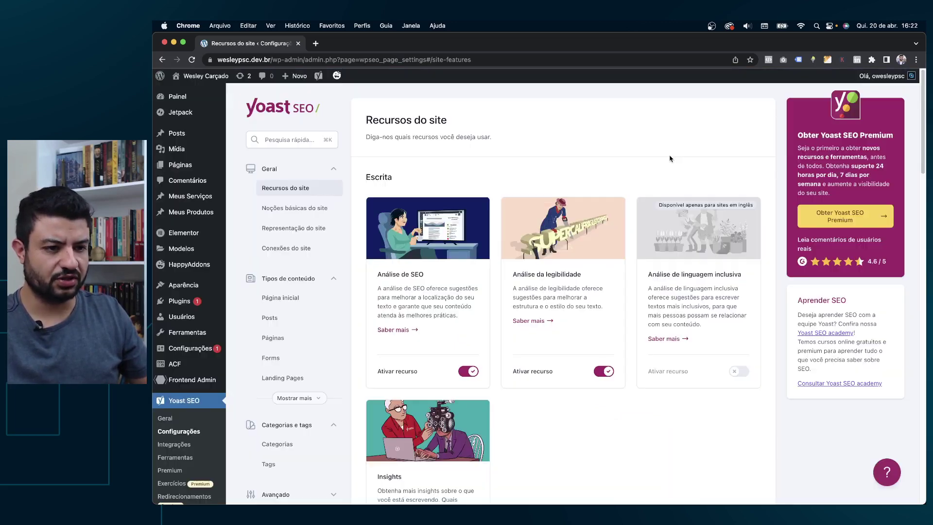
scroll(454, 178, down, 5)
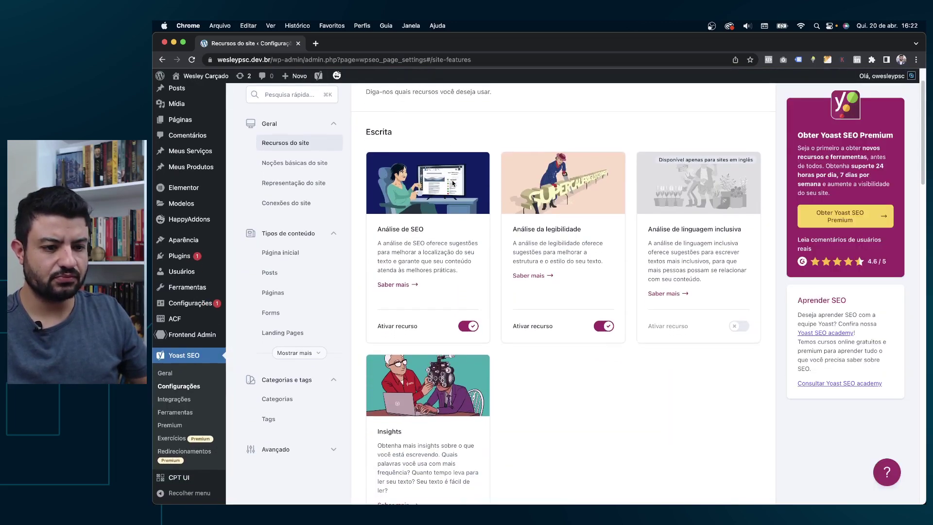
scroll(581, 278, up, 5)
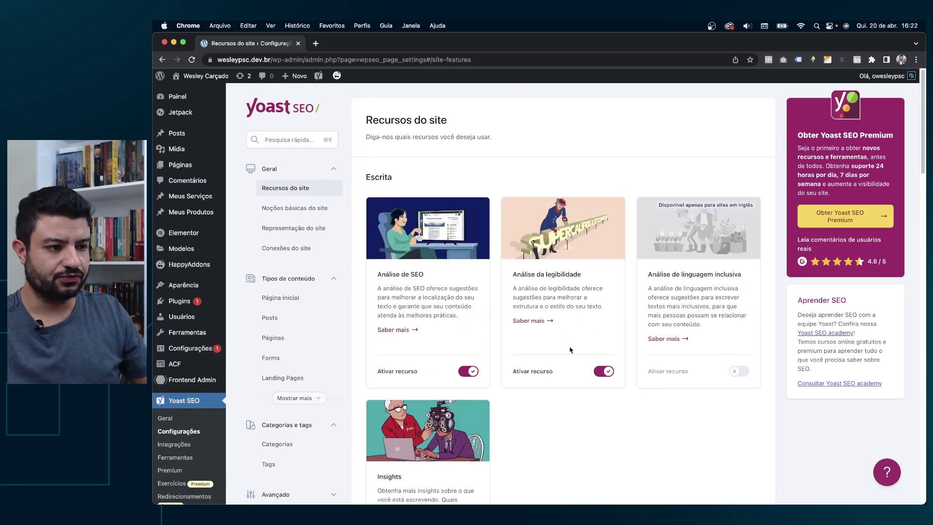
scroll(287, 209, down, 7)
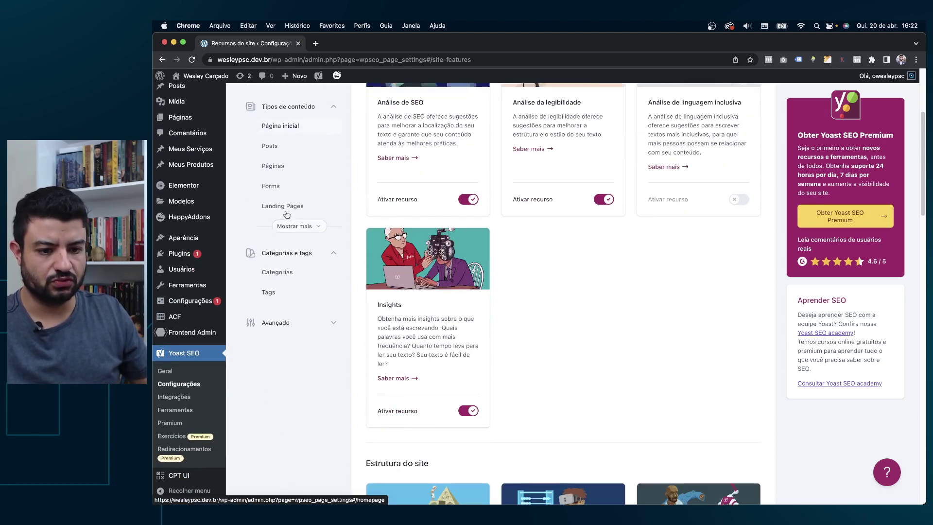
click(178, 411)
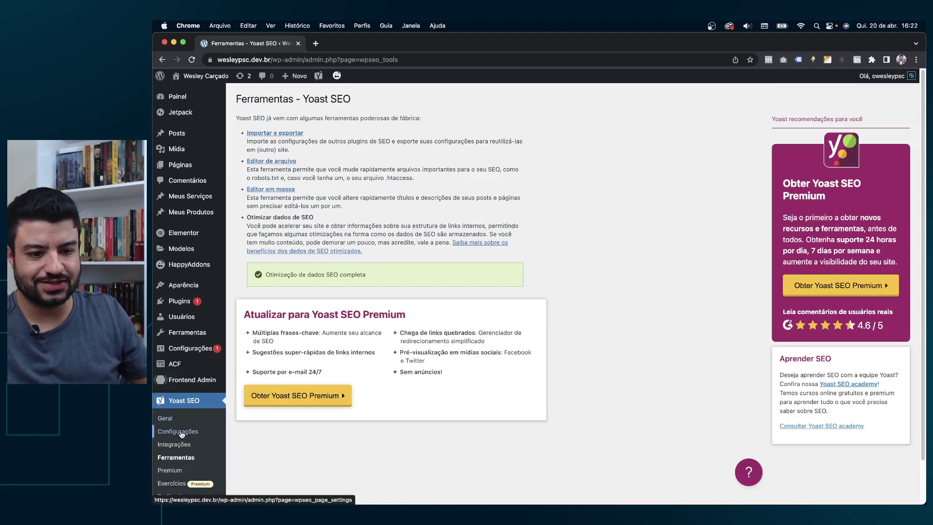
click(183, 445)
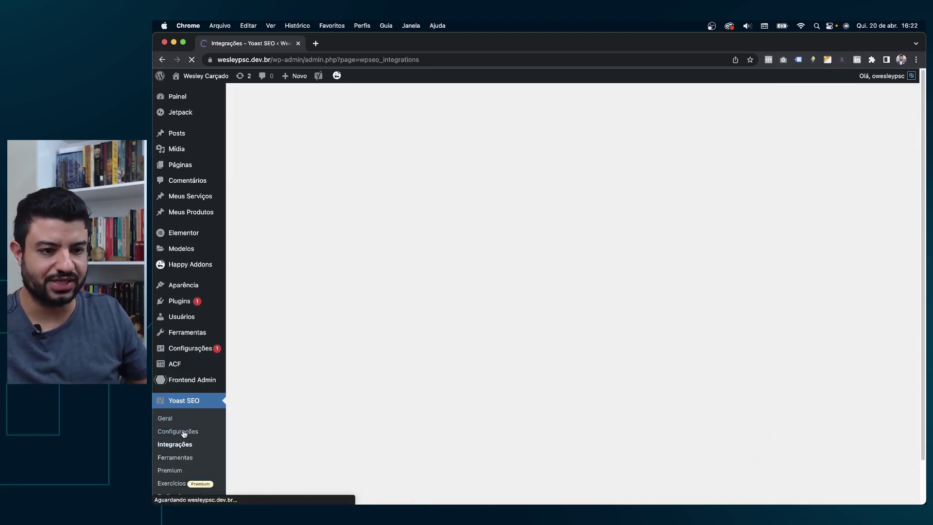
Step: Browse the Geral settings subsections, ending on Recursos do site
click(184, 432)
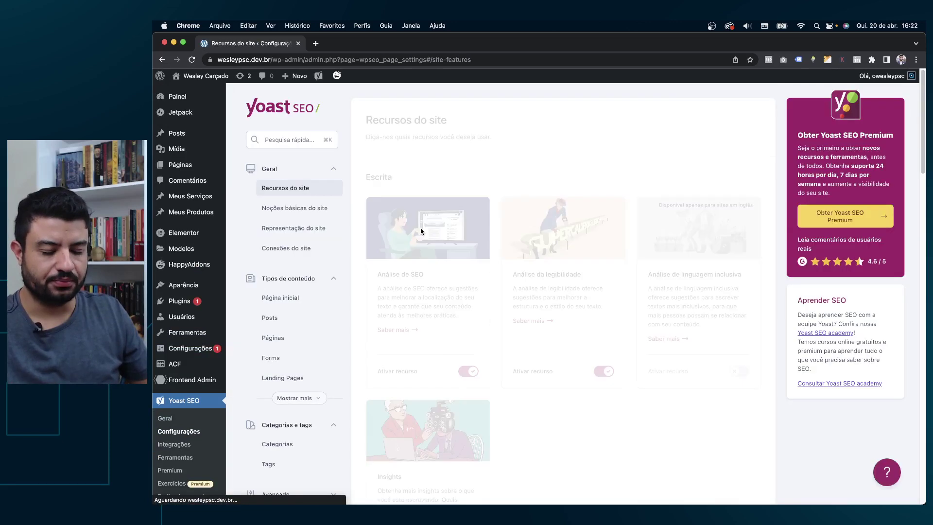
click(290, 207)
click(294, 230)
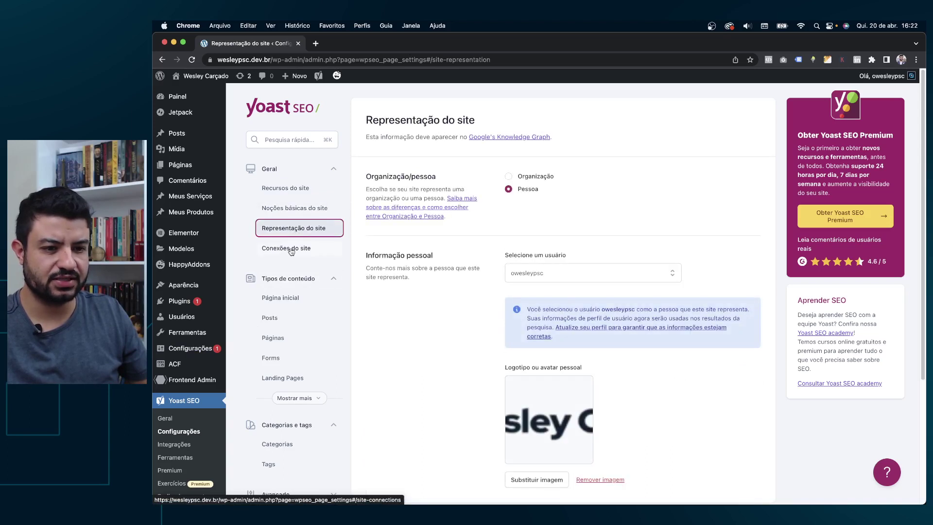
click(291, 249)
click(292, 177)
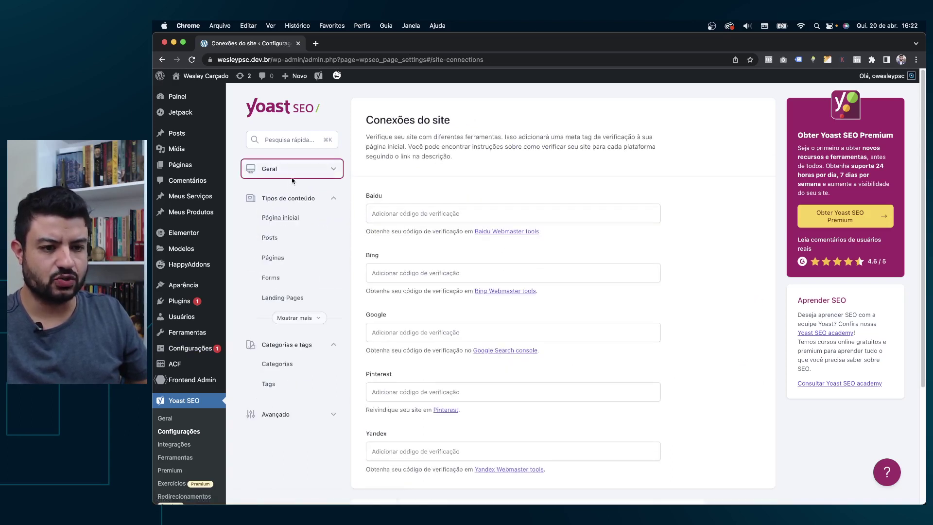
click(292, 180)
click(287, 186)
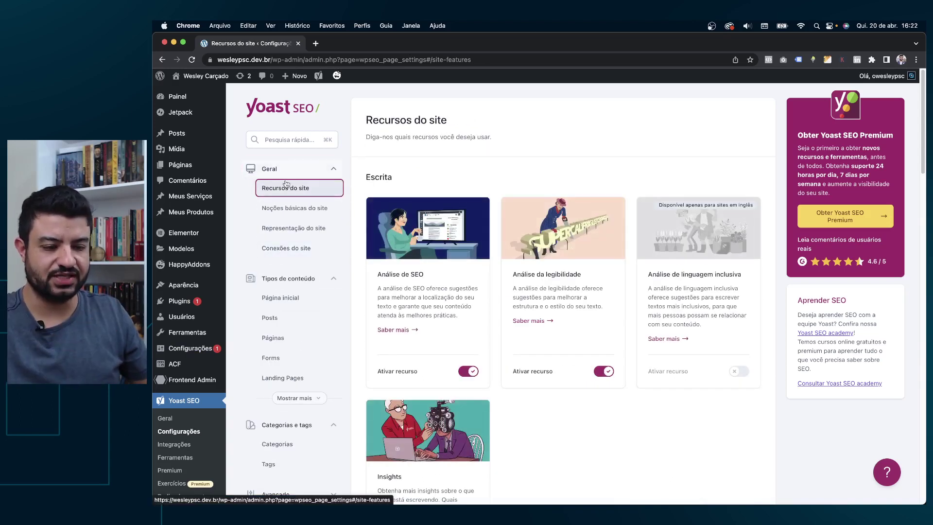
scroll(275, 340, down, 2)
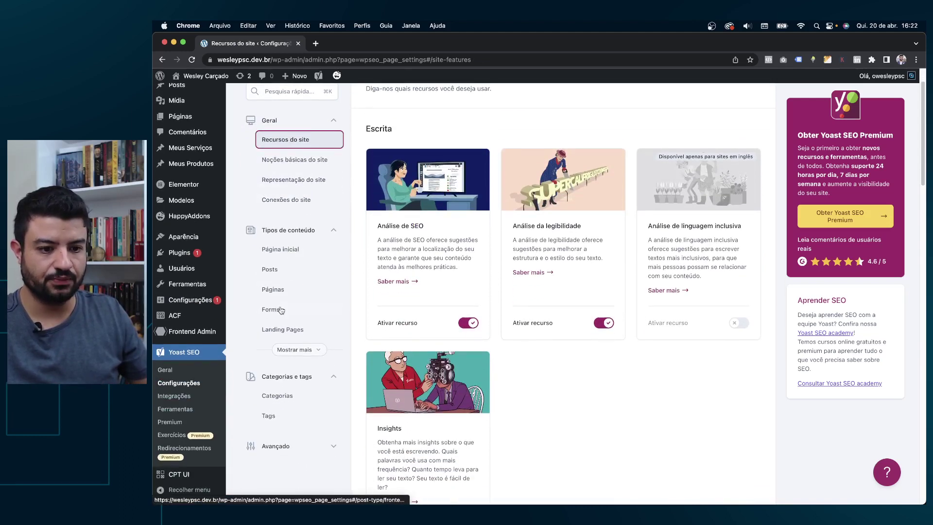
scroll(287, 340, down, 1)
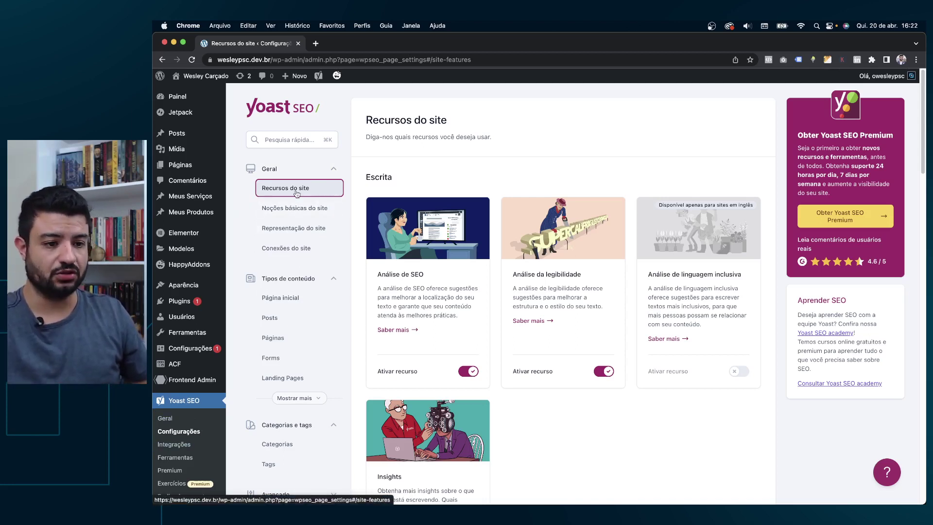
scroll(559, 231, down, 1)
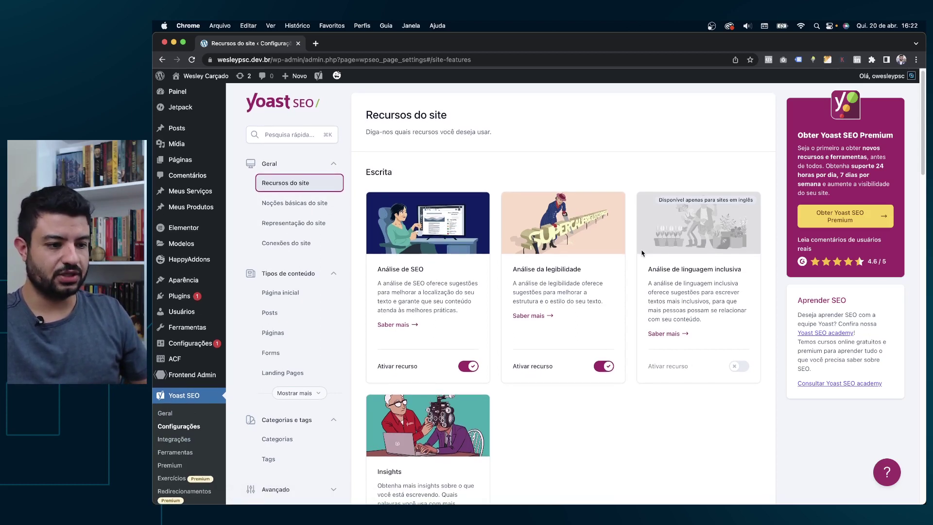
mouse_move(384, 269)
mouse_down()
mouse_move(423, 269)
mouse_move(415, 302)
mouse_move(452, 310)
mouse_move(399, 283)
mouse_up()
click(417, 284)
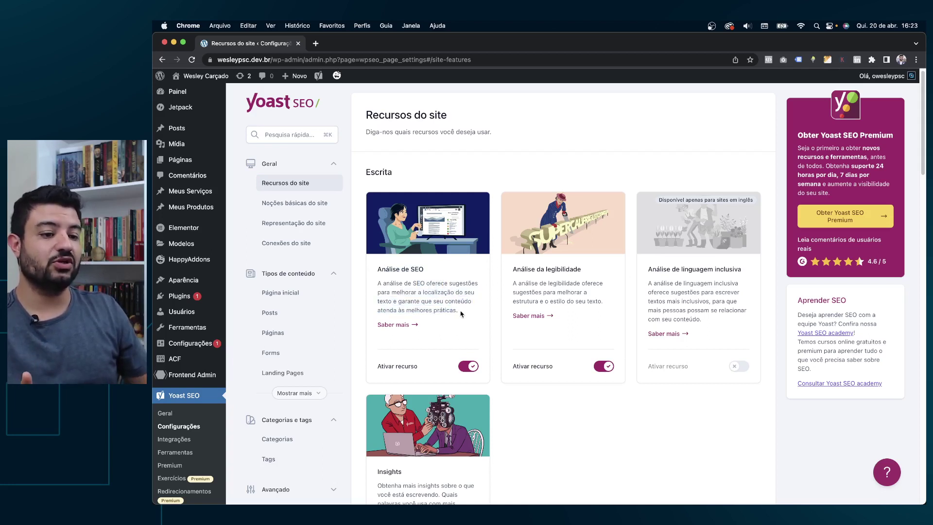
double_click(529, 270)
mouse_move(513, 282)
mouse_down()
mouse_move(548, 283)
mouse_move(546, 294)
mouse_move(599, 321)
mouse_up()
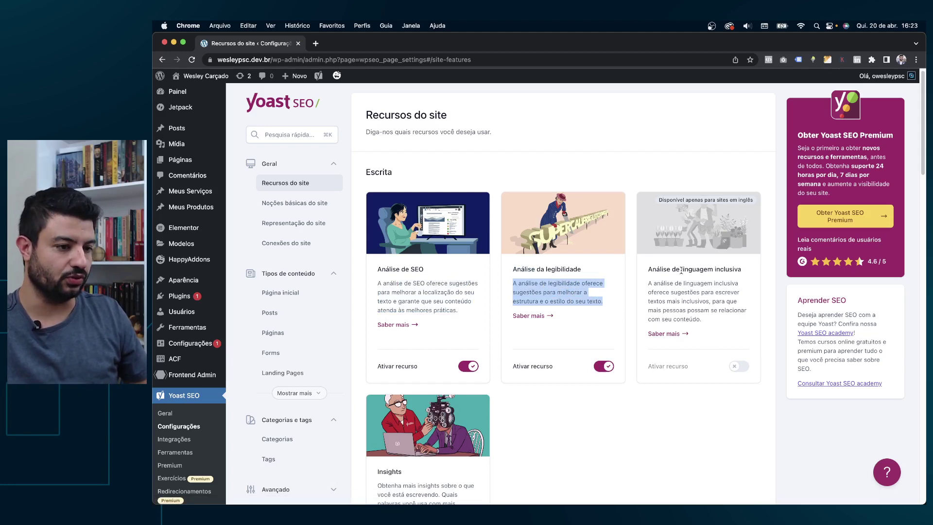
drag(652, 269, 674, 268)
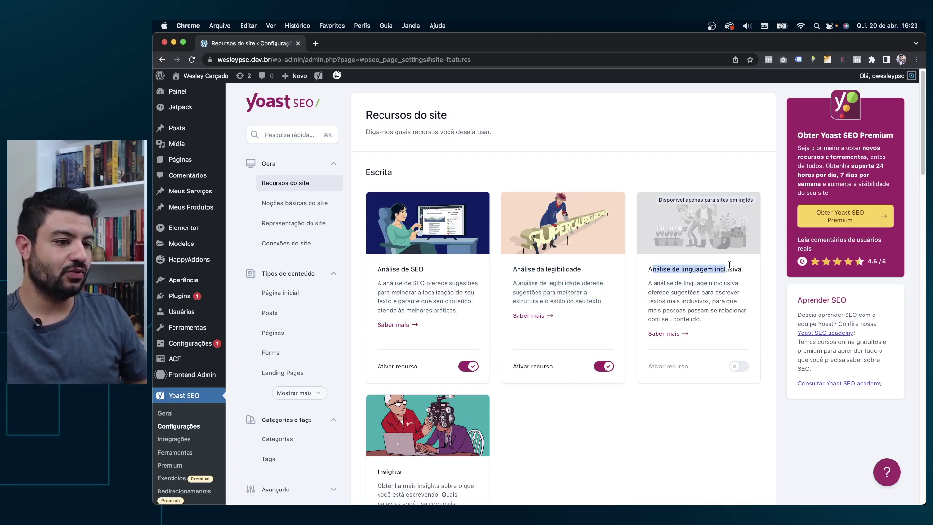
drag(691, 200, 734, 200)
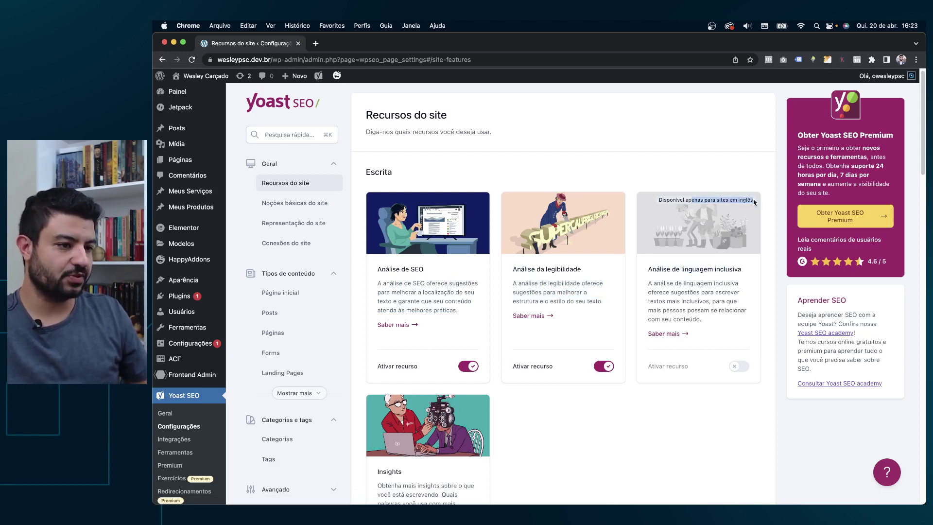
scroll(715, 241, down, 1)
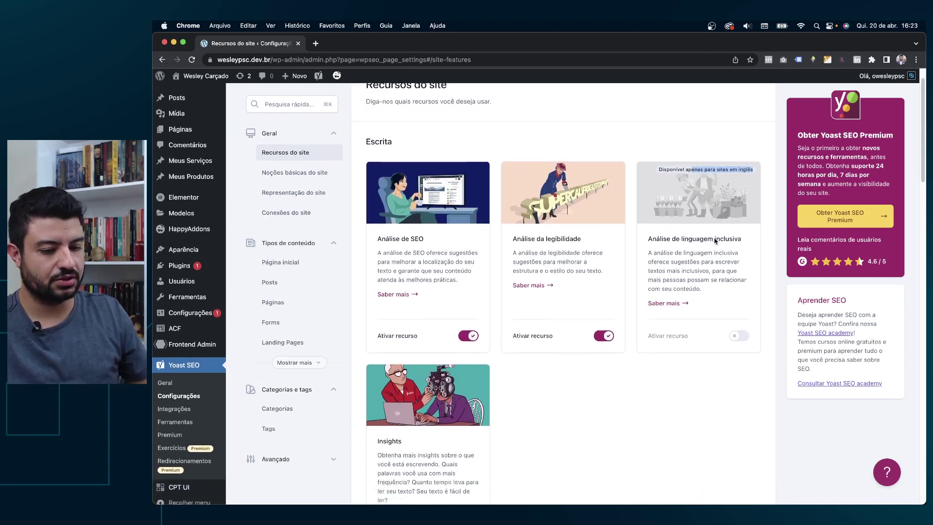
scroll(715, 241, down, 2)
scroll(410, 389, down, 2)
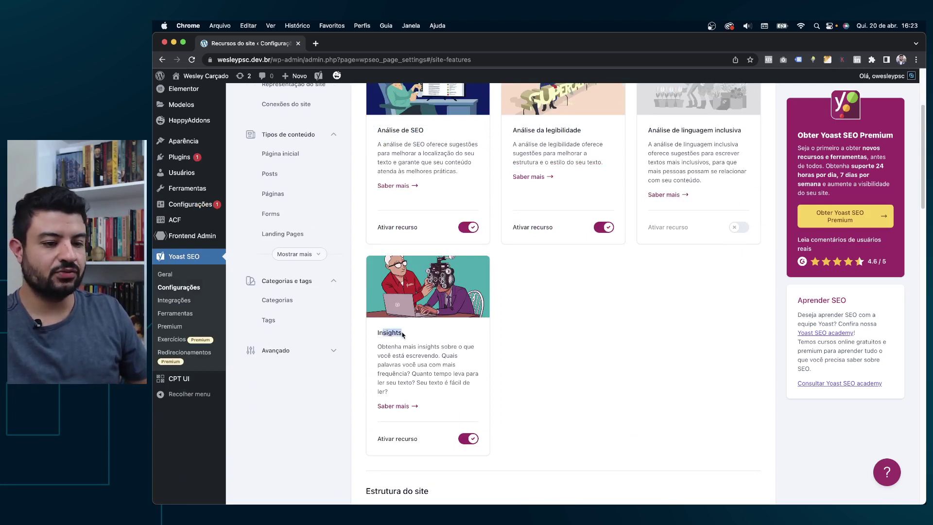
mouse_move(390, 345)
mouse_down()
mouse_move(437, 343)
mouse_move(411, 354)
mouse_move(424, 363)
mouse_move(414, 383)
mouse_move(453, 380)
mouse_up()
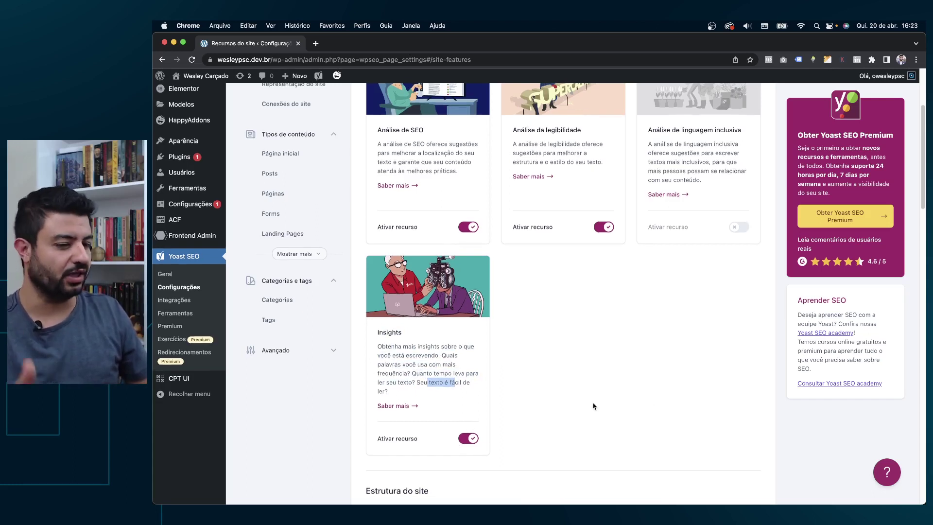
scroll(591, 402, up, 3)
scroll(601, 389, down, 2)
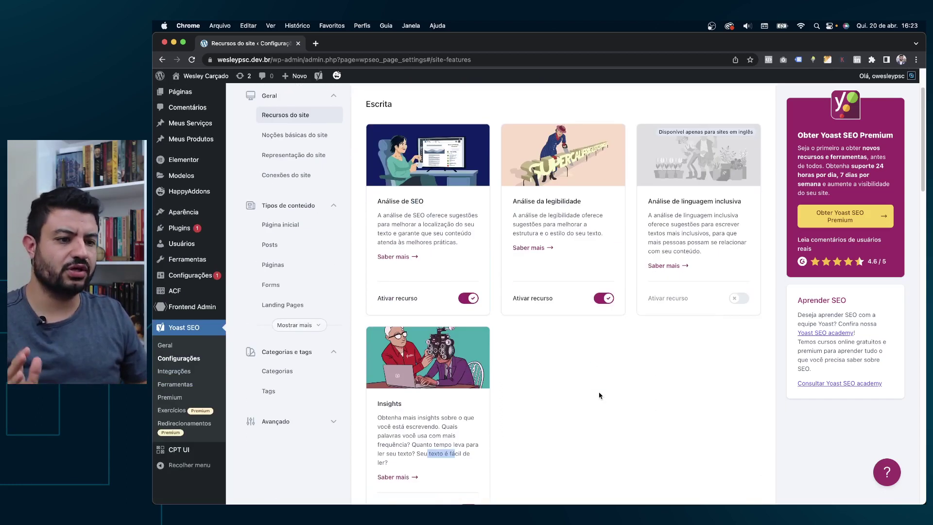
scroll(581, 341, down, 1)
scroll(579, 346, down, 2)
scroll(578, 343, up, 5)
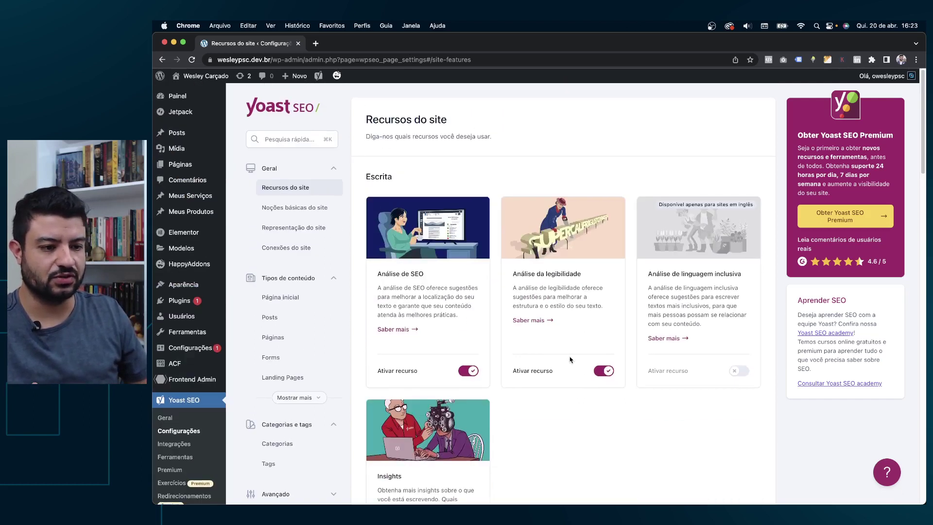
scroll(576, 350, down, 3)
scroll(573, 359, down, 2)
scroll(535, 336, down, 1)
scroll(491, 298, down, 4)
scroll(460, 209, down, 1)
scroll(447, 218, up, 1)
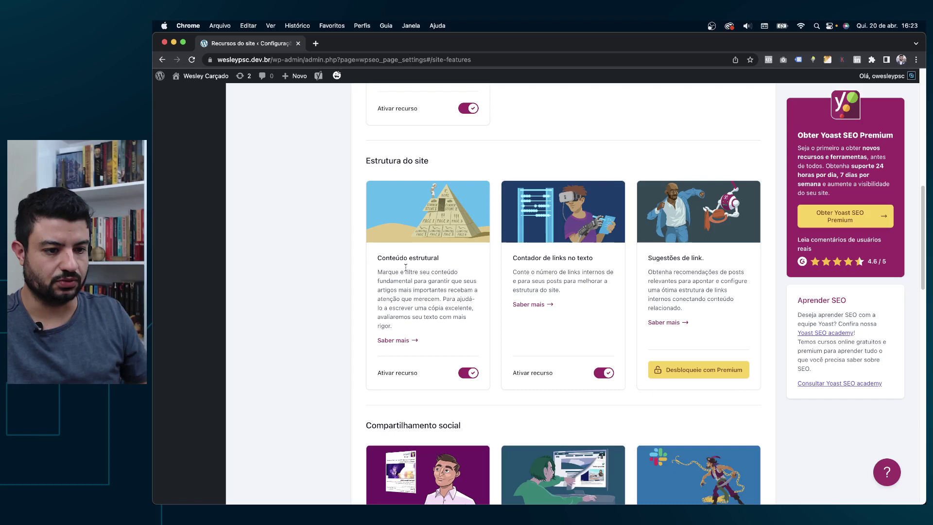
drag(388, 273, 454, 290)
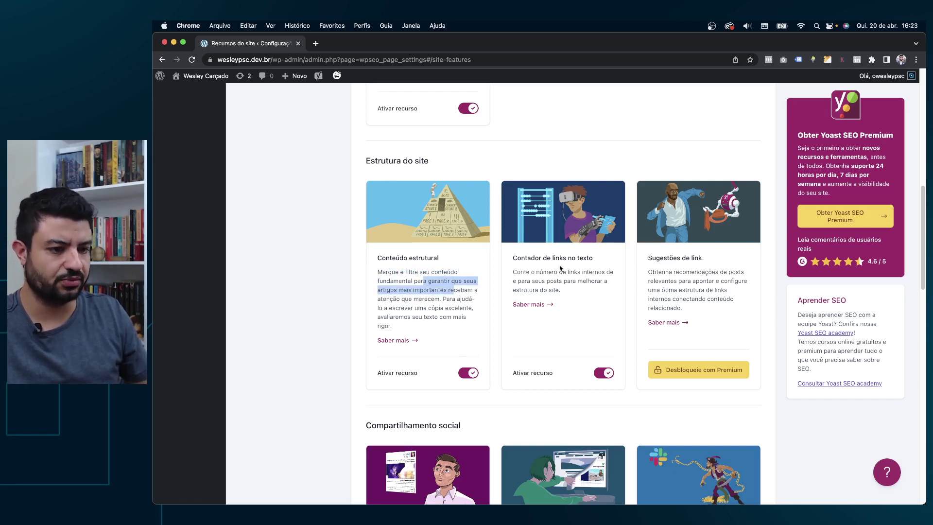
drag(527, 261, 592, 273)
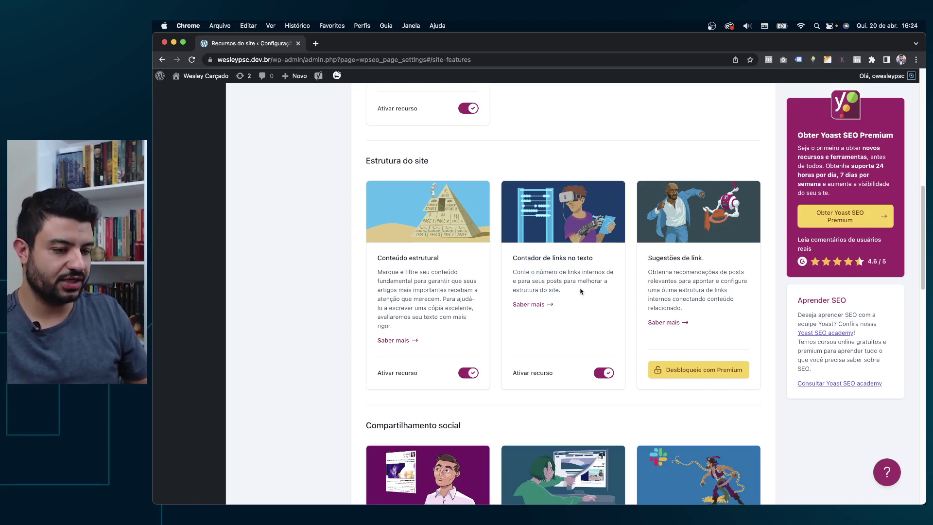
scroll(580, 290, down, 1)
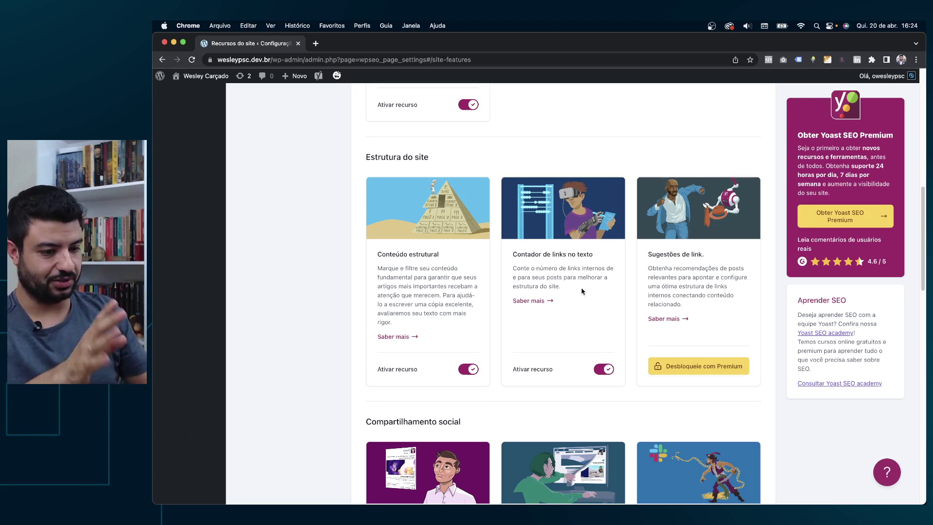
scroll(613, 336, down, 3)
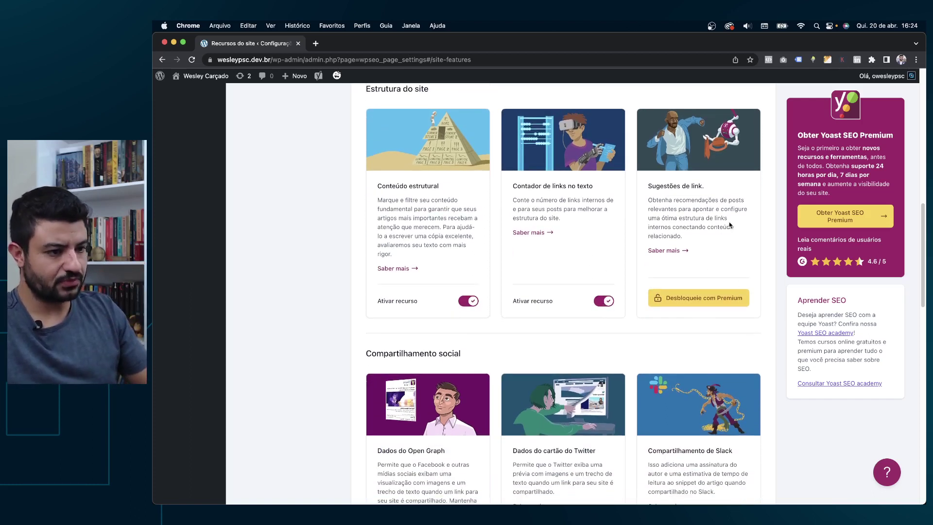
scroll(468, 260, down, 2)
scroll(433, 238, down, 3)
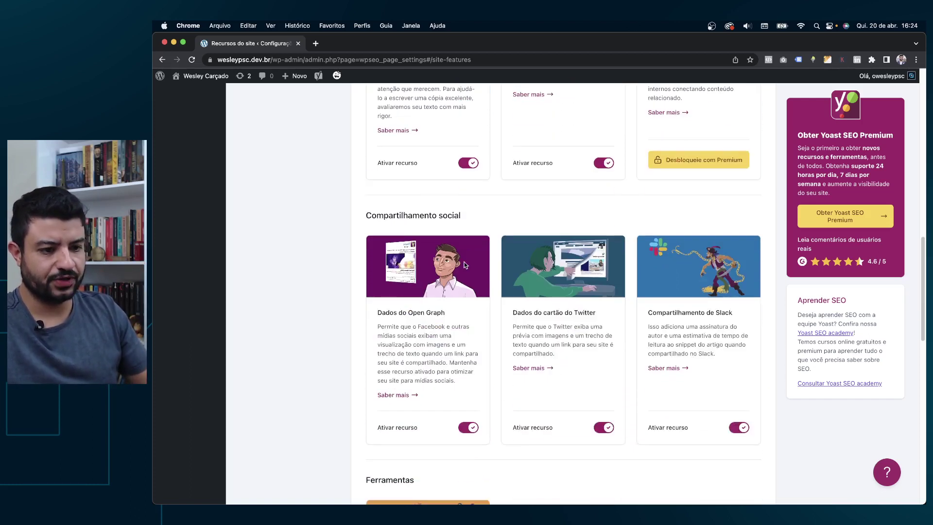
scroll(431, 240, down, 2)
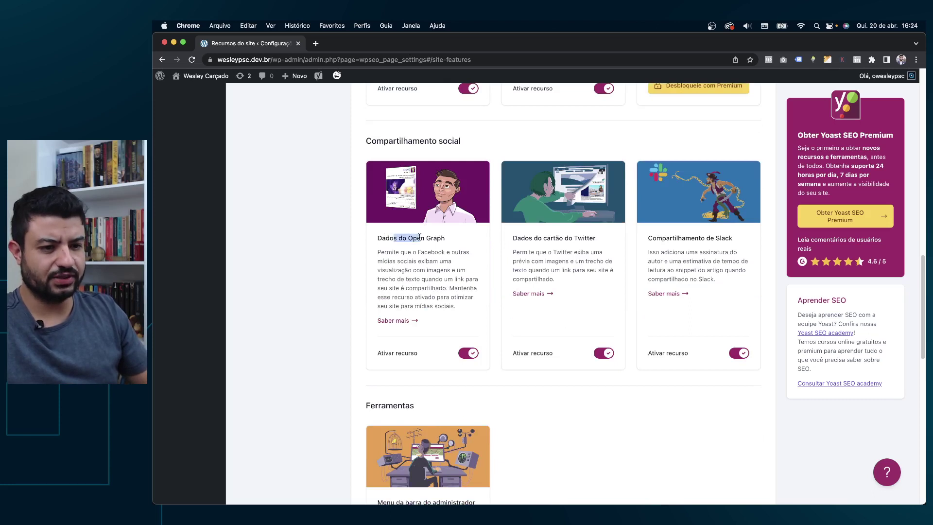
mouse_move(432, 251)
mouse_down()
mouse_move(401, 258)
mouse_move(426, 279)
mouse_move(454, 280)
mouse_move(424, 289)
mouse_up()
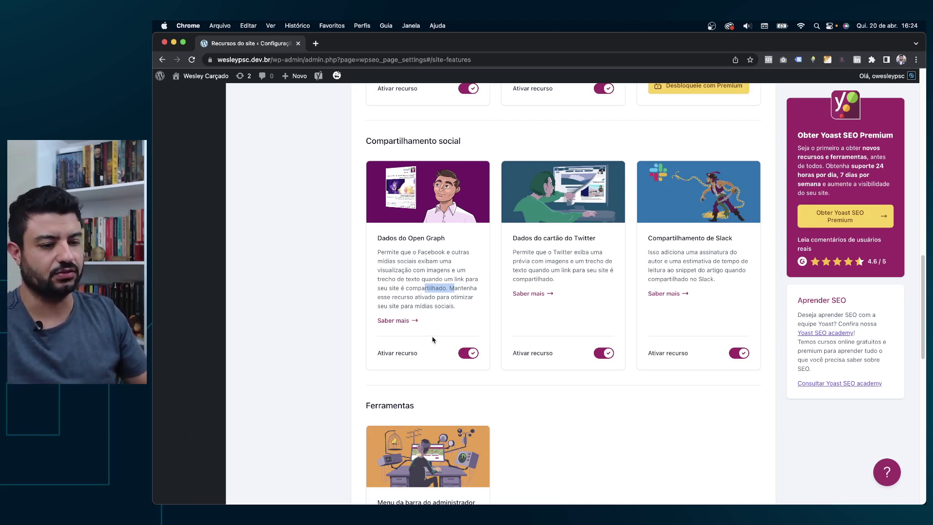
drag(514, 238, 595, 238)
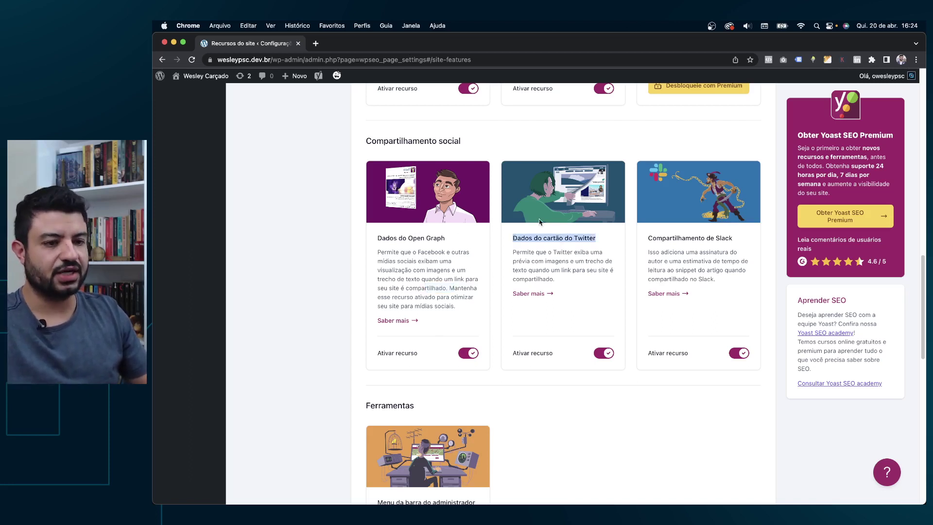
scroll(694, 238, down, 4)
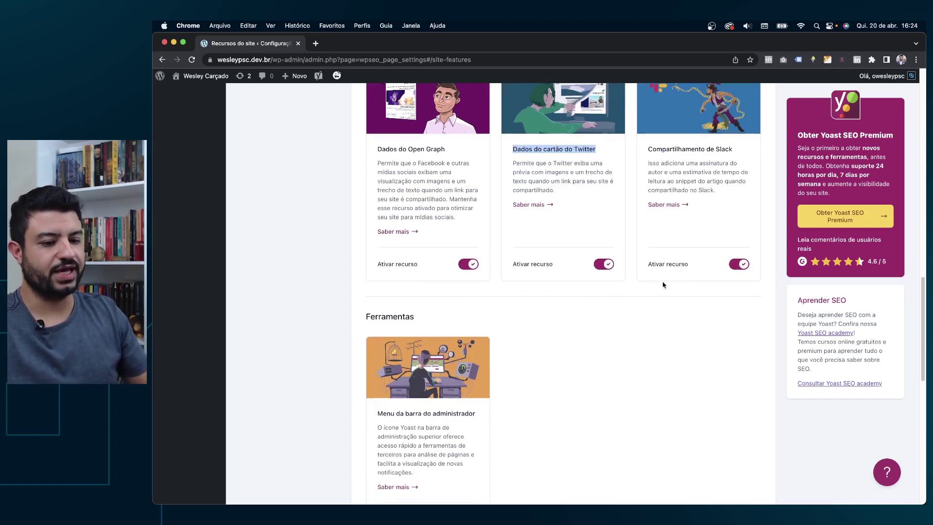
scroll(447, 250, up, 3)
drag(383, 132, 438, 132)
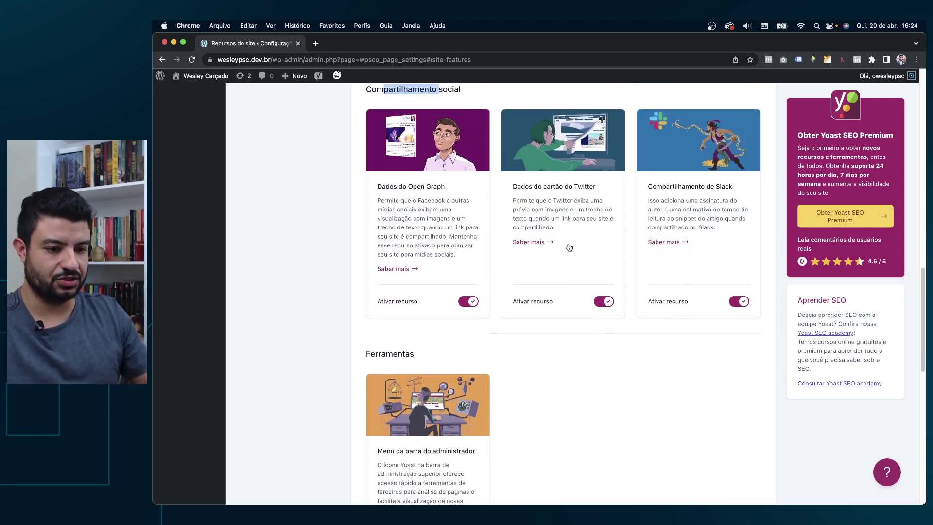
scroll(567, 246, down, 6)
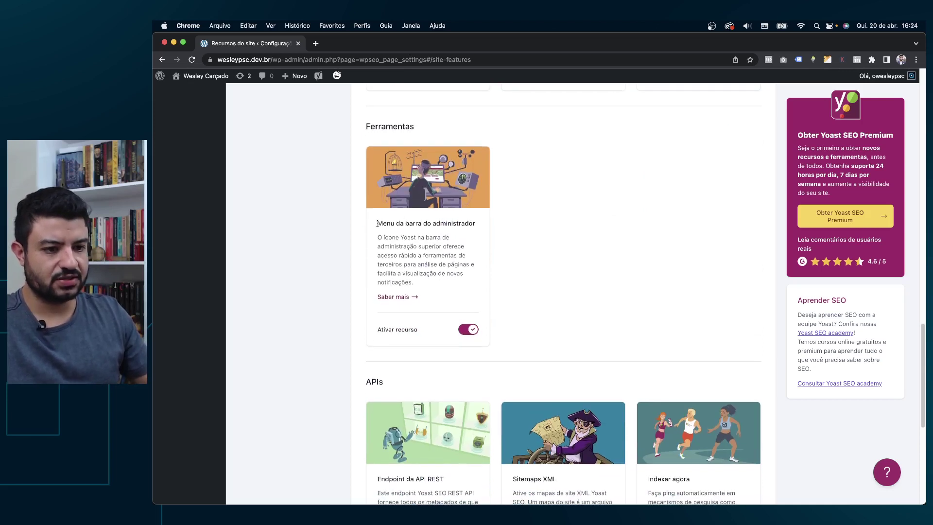
Step: Read the Menu da barra do administrador card's title and description
drag(378, 223, 458, 221)
click(405, 237)
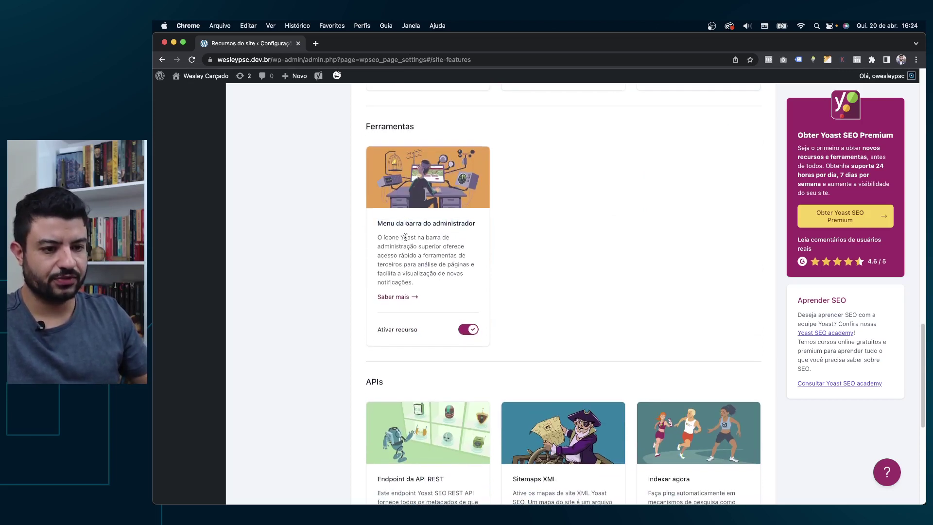
drag(403, 246, 433, 264)
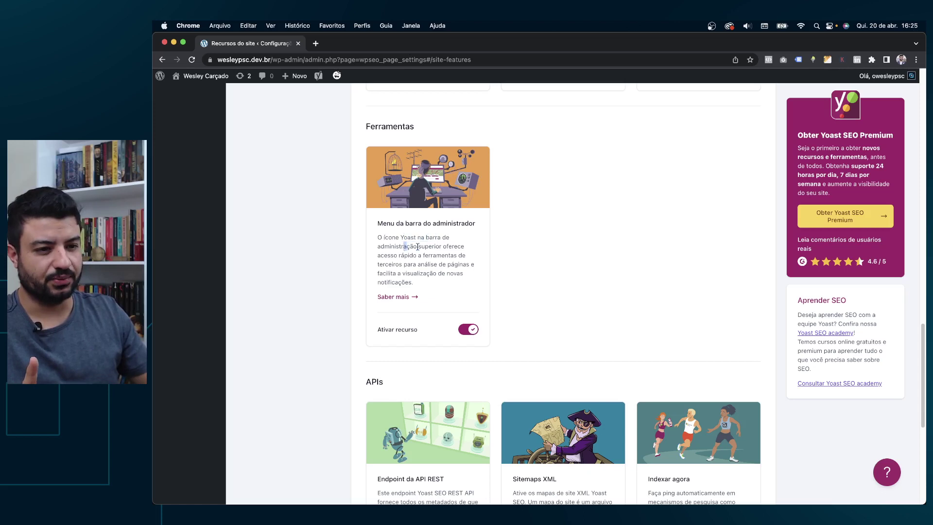
Step: Look over the Ferramentas and APIs cards, then open Noções básicas do site
scroll(438, 277, down, 4)
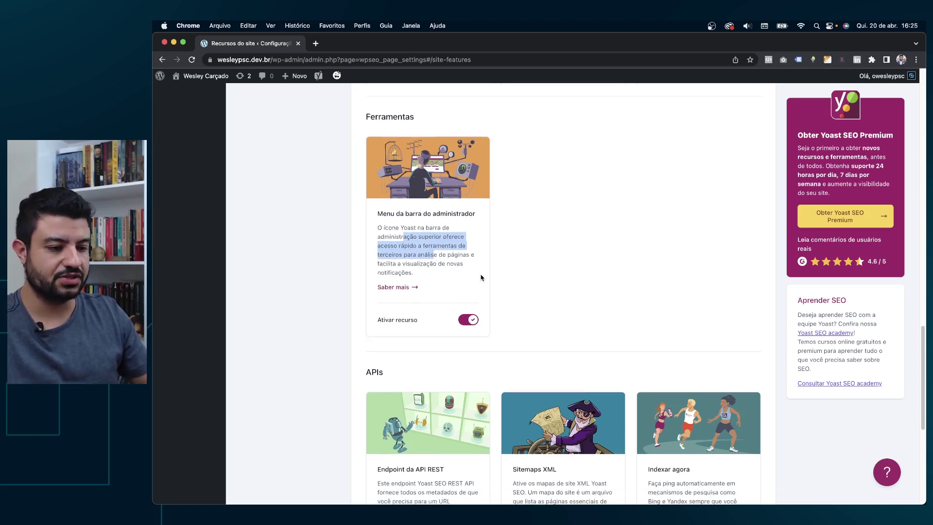
scroll(460, 280, down, 2)
scroll(459, 279, down, 2)
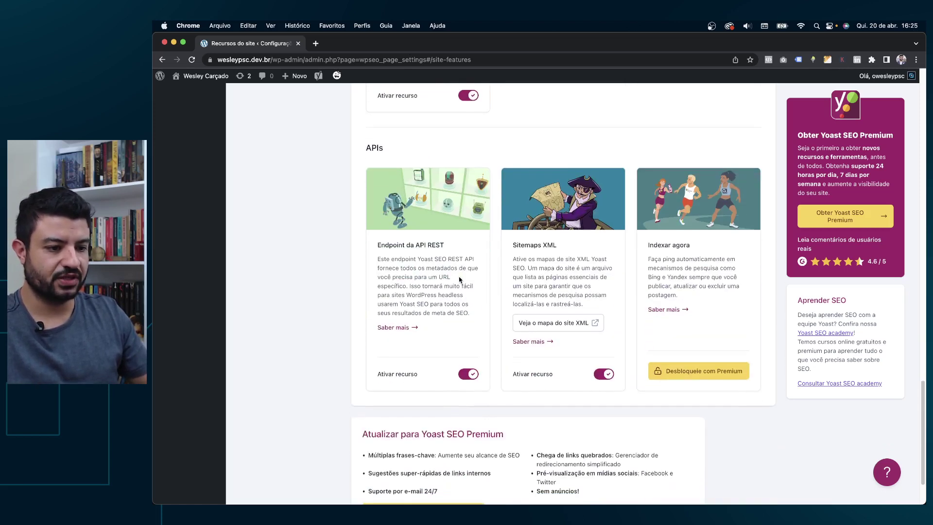
scroll(457, 279, down, 2)
scroll(486, 279, up, 5)
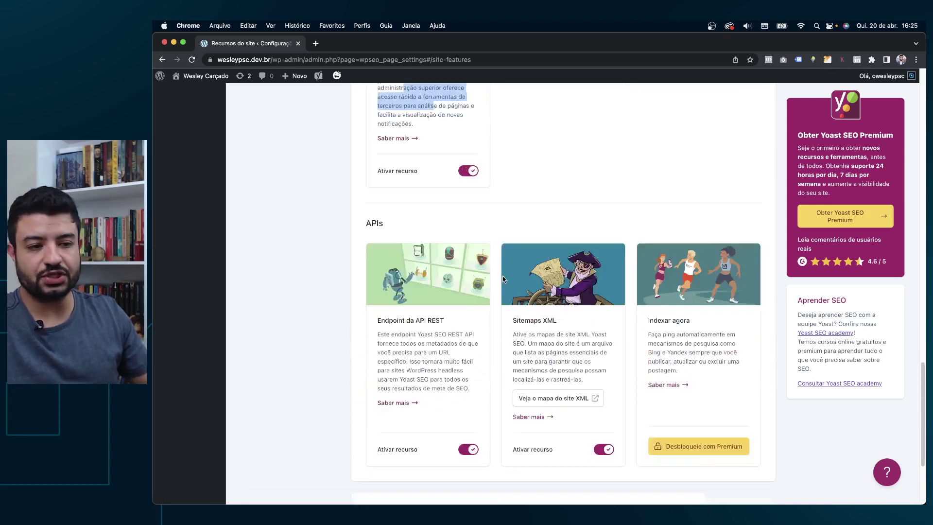
scroll(495, 280, down, 1)
scroll(499, 280, down, 1)
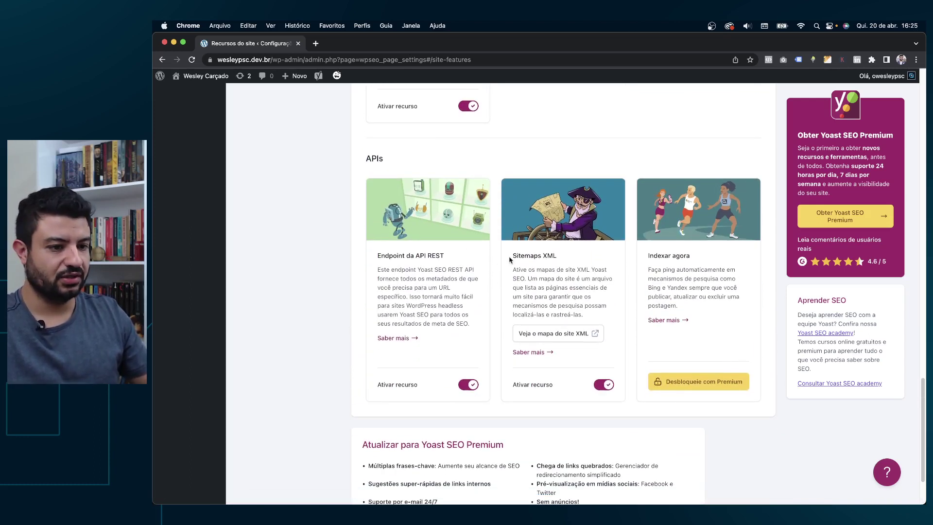
scroll(512, 282, up, 3)
scroll(534, 301, up, 4)
scroll(533, 301, up, 5)
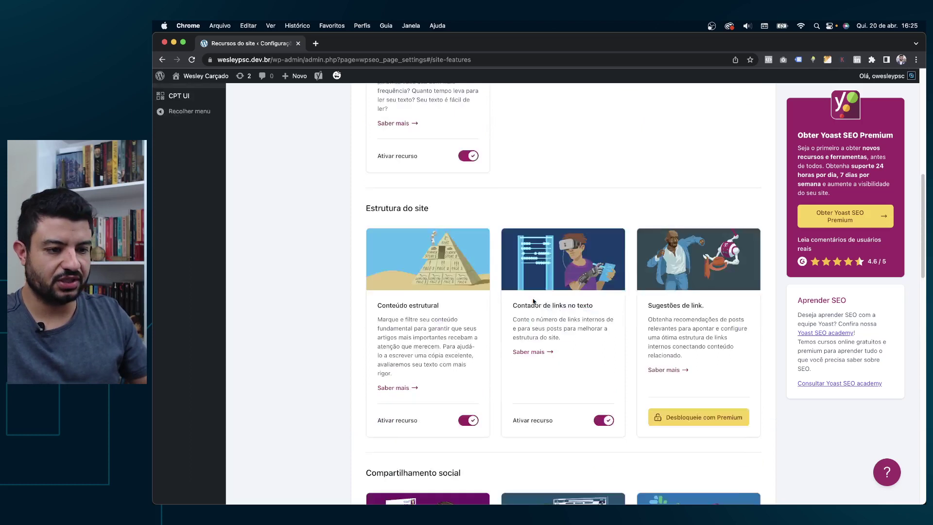
scroll(533, 301, up, 10)
click(295, 214)
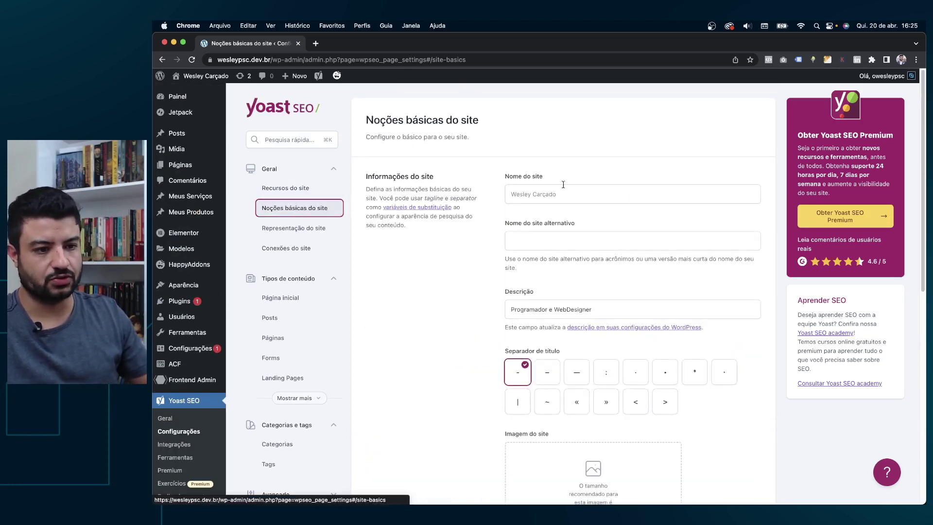
Step: Rewrite the site name to combine the owner's name with 'Desenvolvimento de Landing Pages'
click(609, 191)
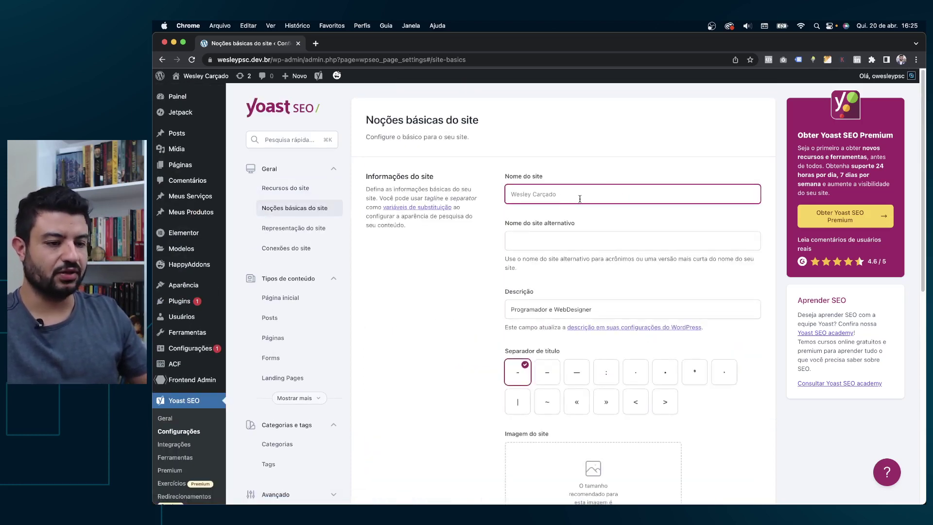
text(Wesley Carçado)
click(632, 240)
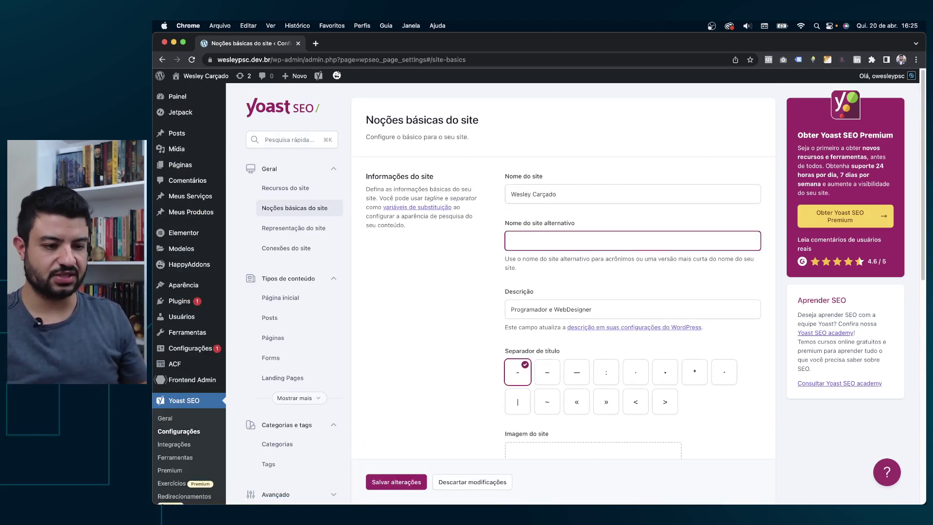
drag(512, 265, 533, 261)
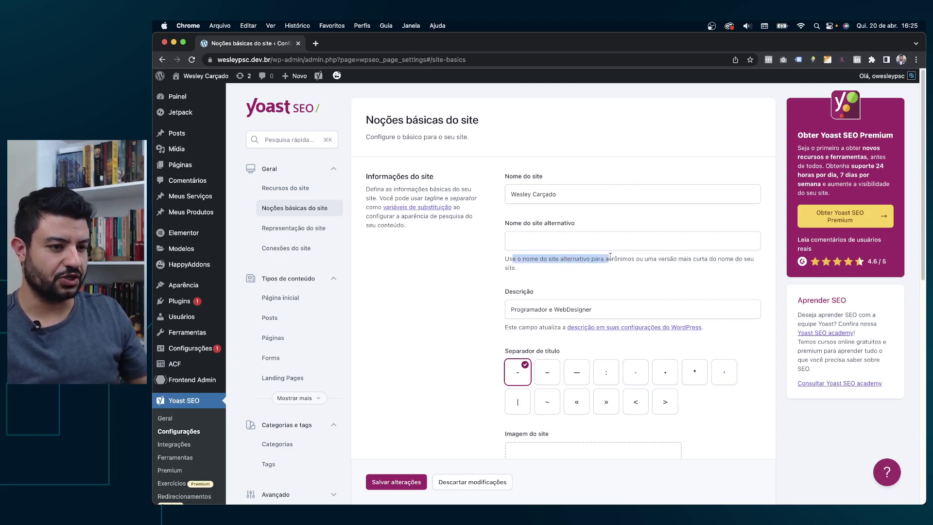
drag(667, 262, 718, 261)
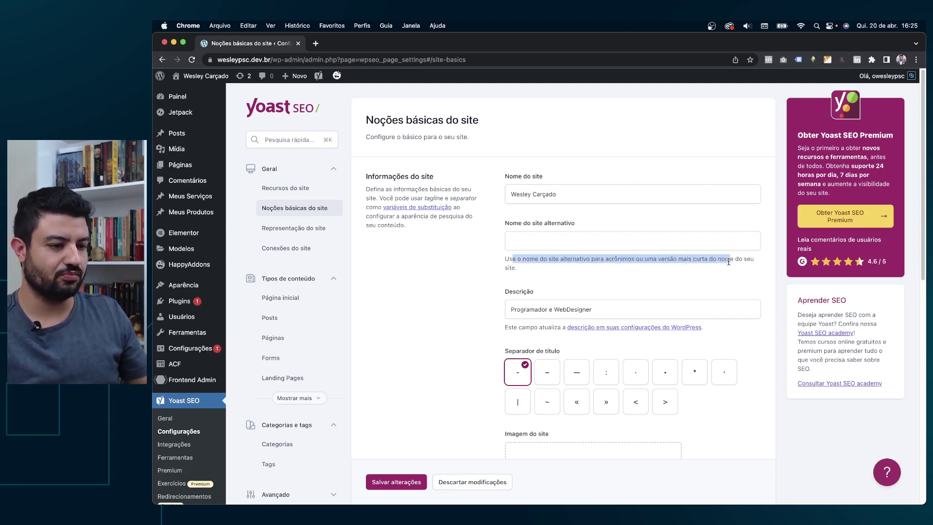
click(618, 240)
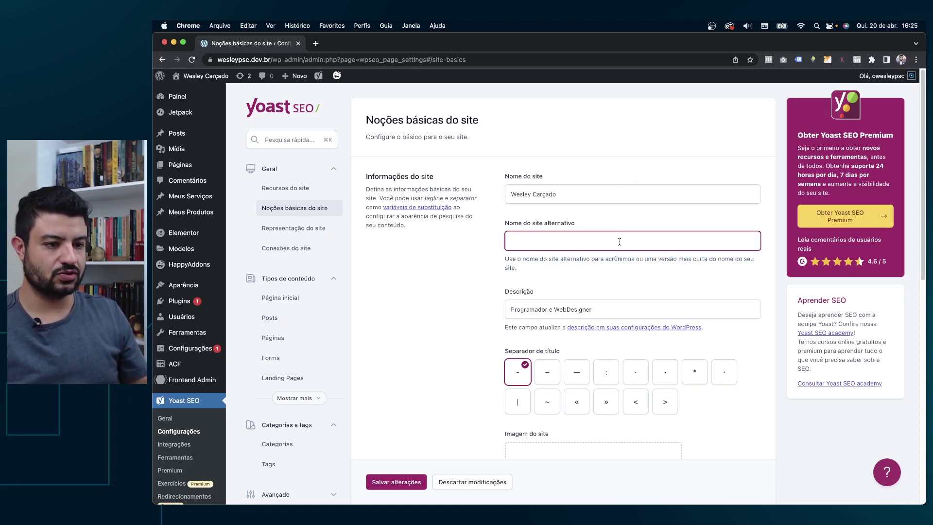
click(616, 193)
text(- Desenvolvimento de Landing PA)
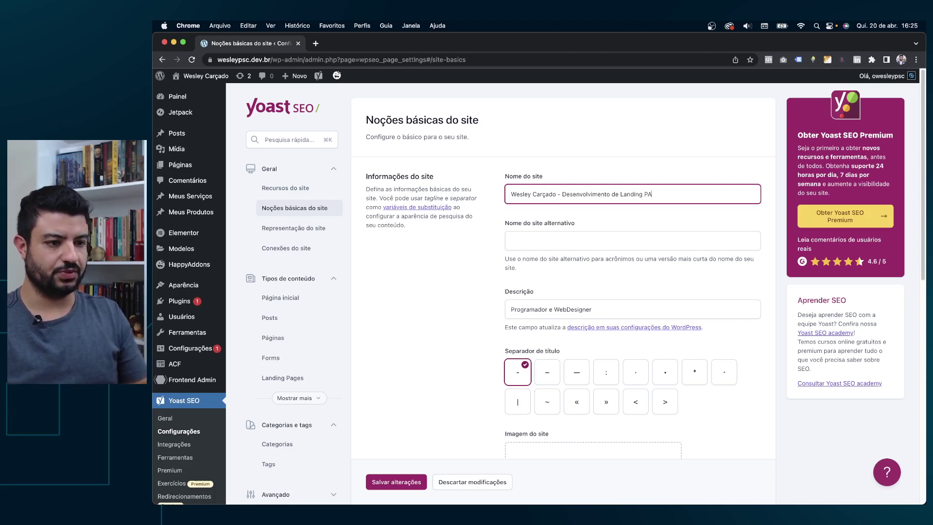
key(Tab)
key(shift+Tab)
click(655, 194)
text(ges)
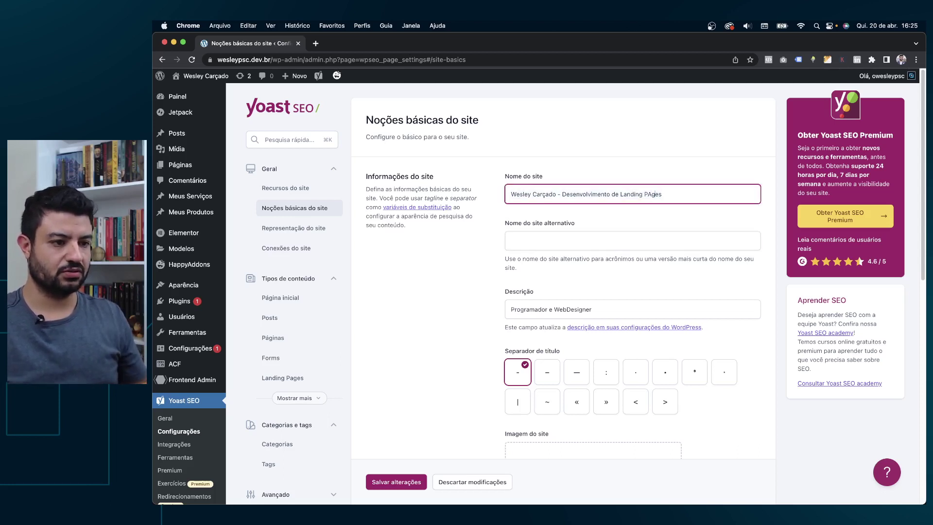
key(Tab)
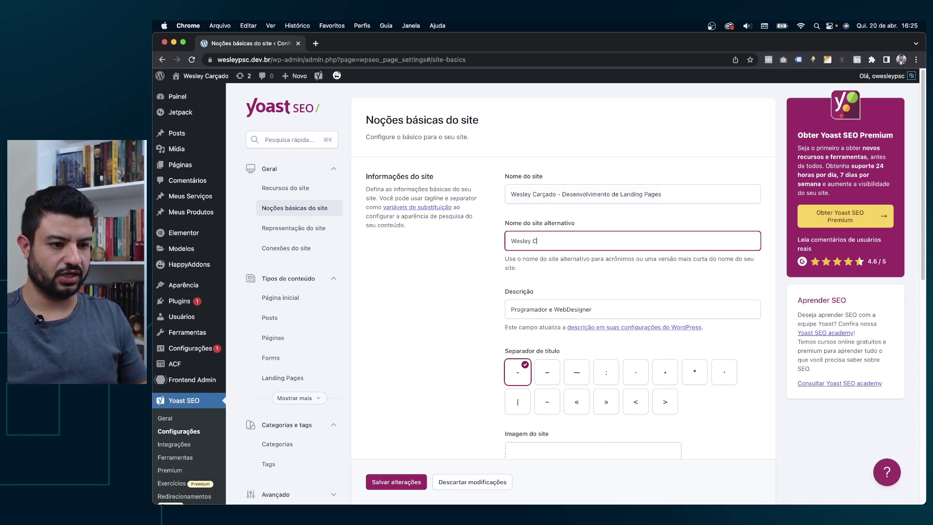
Step: Copy 'Desenvolvimento de Landing Pages' from the site name into the description, replacing the old text
key(Tab)
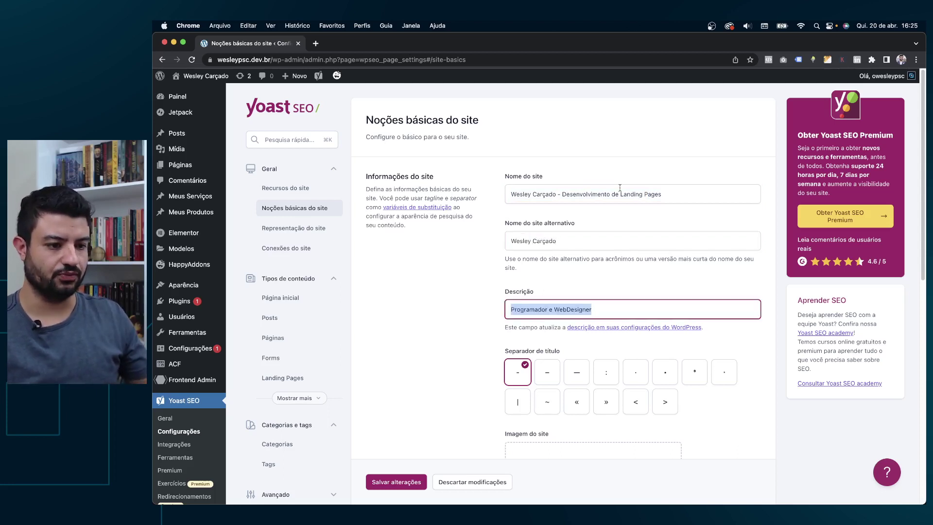
scroll(533, 287, down, 1)
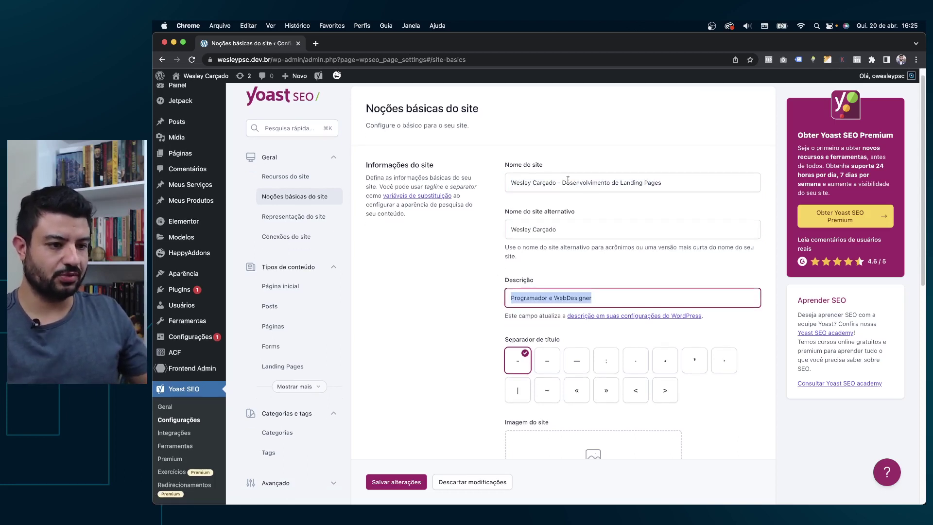
mouse_move(568, 180)
mouse_down()
mouse_move(677, 177)
mouse_move(561, 179)
mouse_up()
key(super+c)
triple_click(600, 300)
key(super+v)
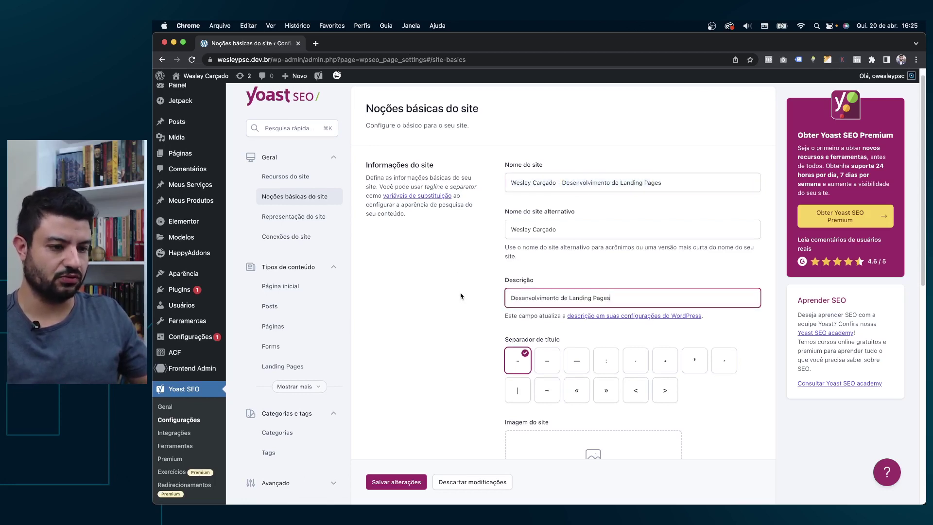
scroll(461, 296, down, 3)
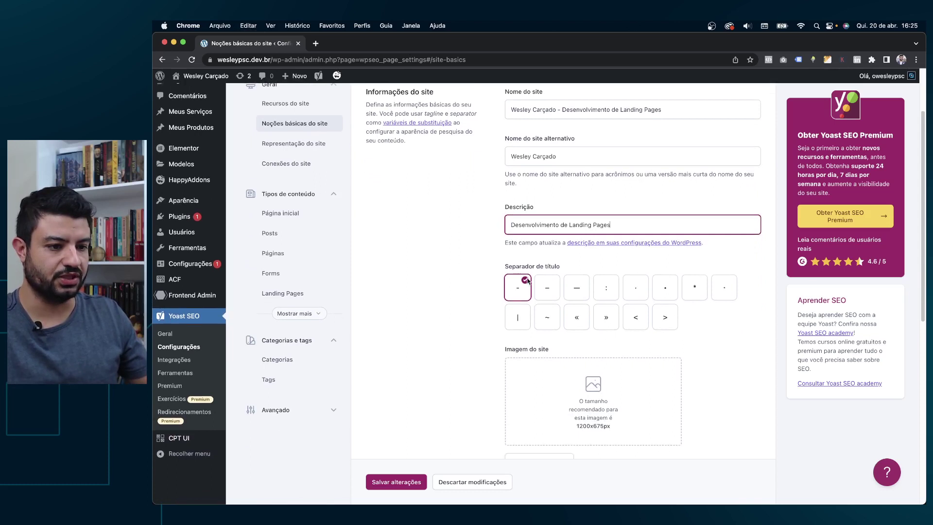
Step: Set the Separador de título to the long em dash (—) instead of the en dash
scroll(527, 281, down, 1)
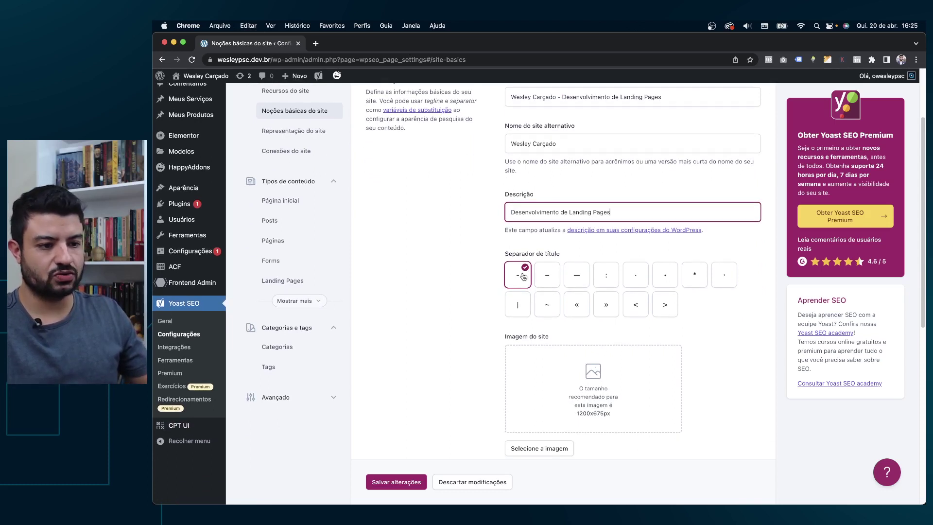
scroll(548, 264, down, 1)
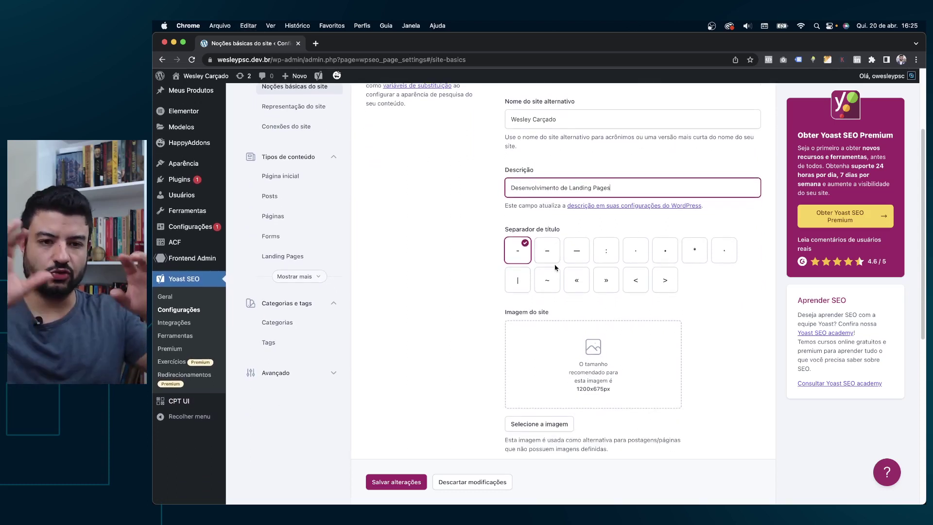
click(545, 257)
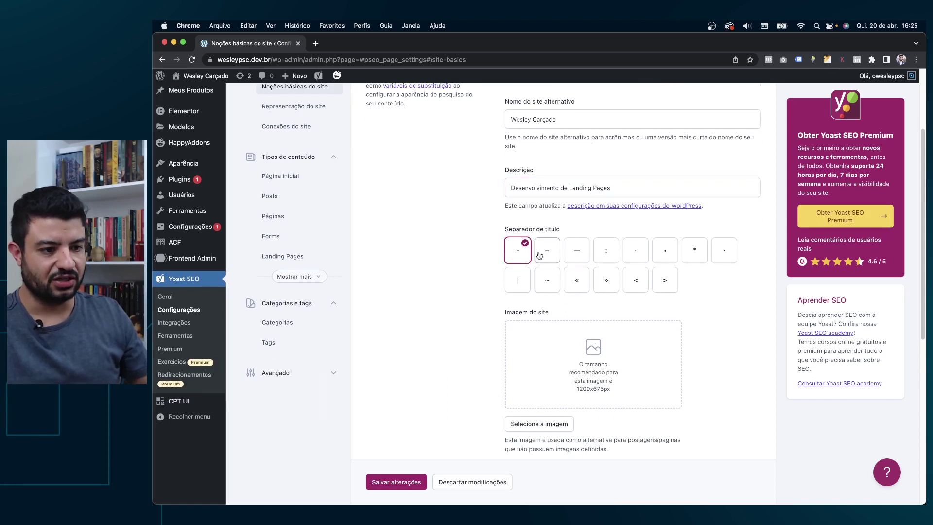
click(581, 248)
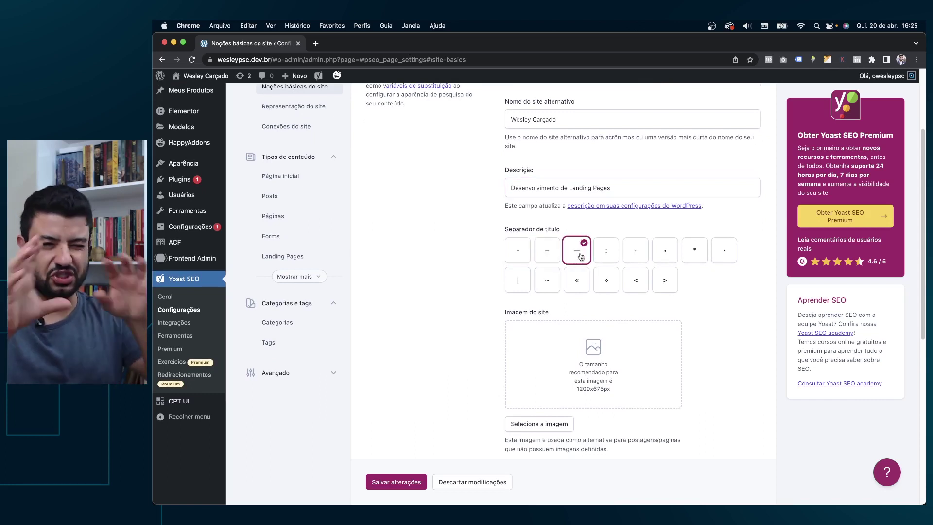
scroll(588, 372, down, 1)
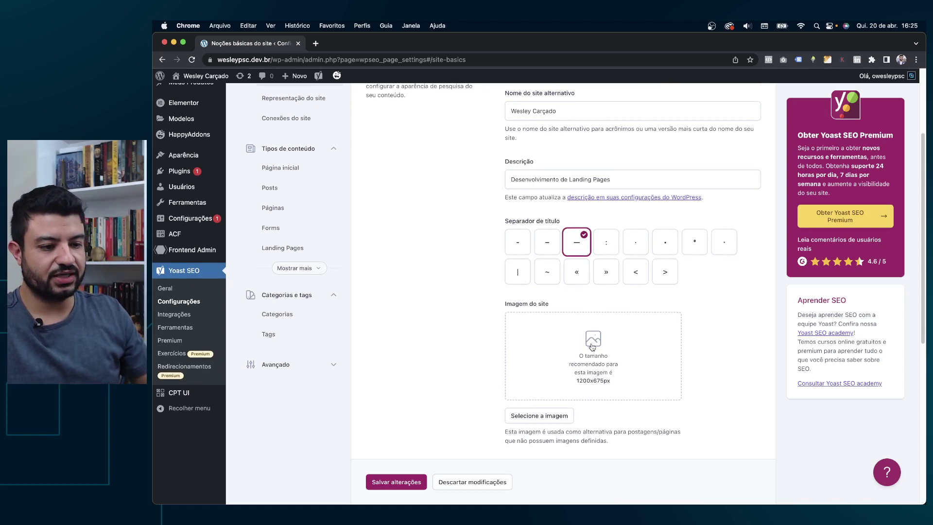
scroll(588, 354, down, 1)
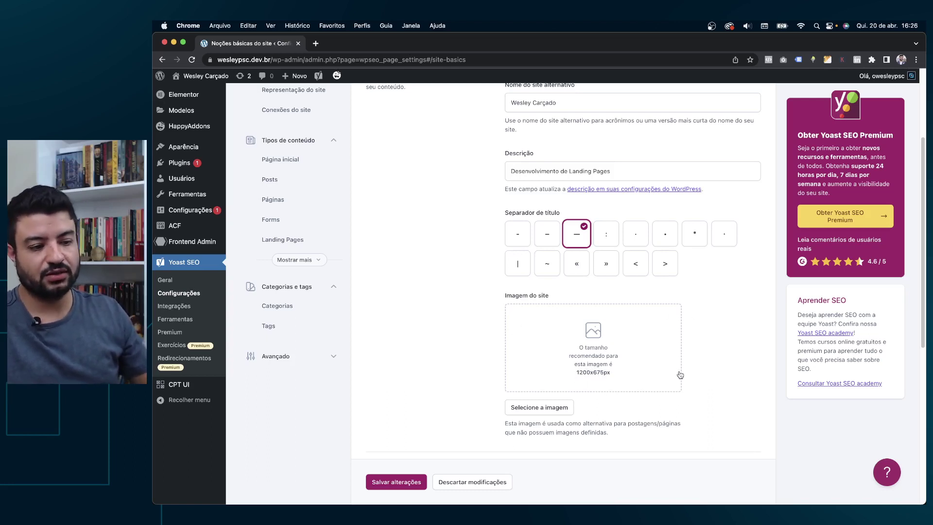
Step: Pick PPE-Overview-Elementor.png from the media library as the site image
click(594, 376)
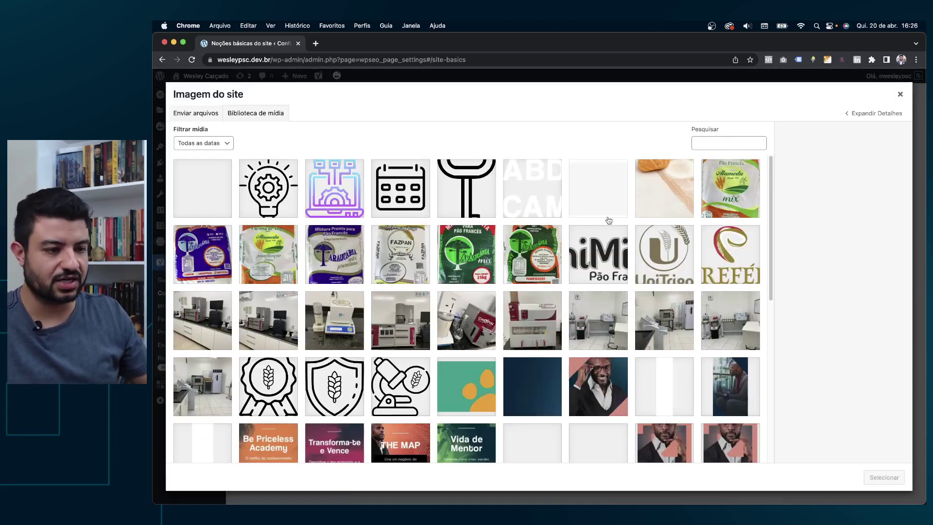
drag(772, 186, 743, 342)
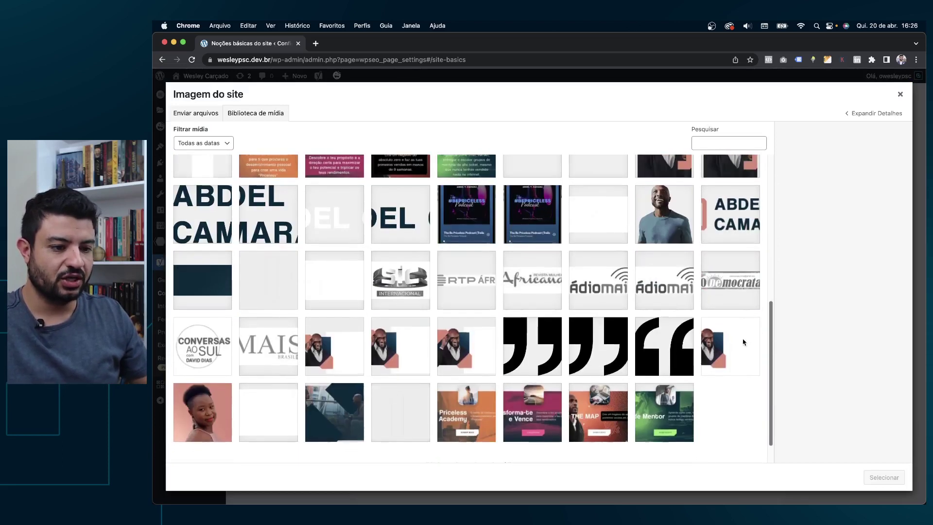
scroll(743, 341, down, 1)
click(466, 450)
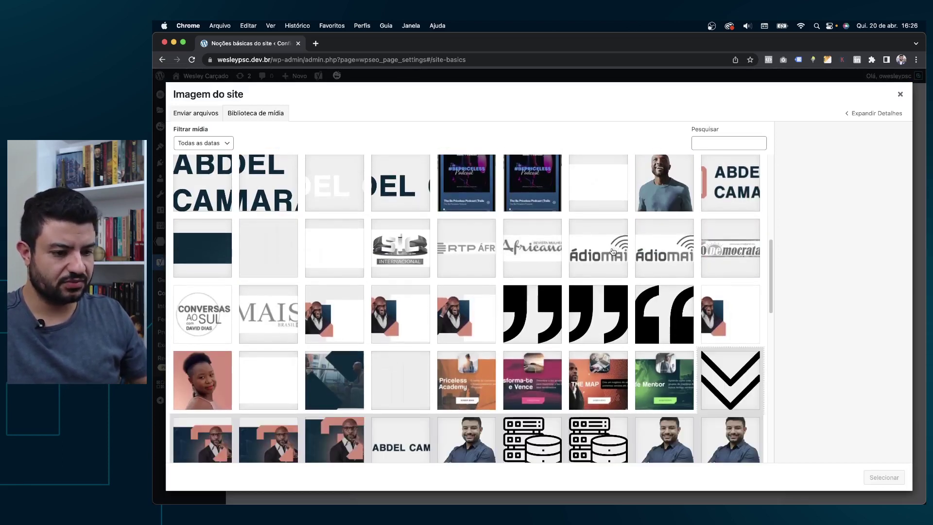
mouse_move(770, 258)
mouse_down()
mouse_move(767, 330)
mouse_move(742, 385)
mouse_up()
click(476, 332)
click(420, 327)
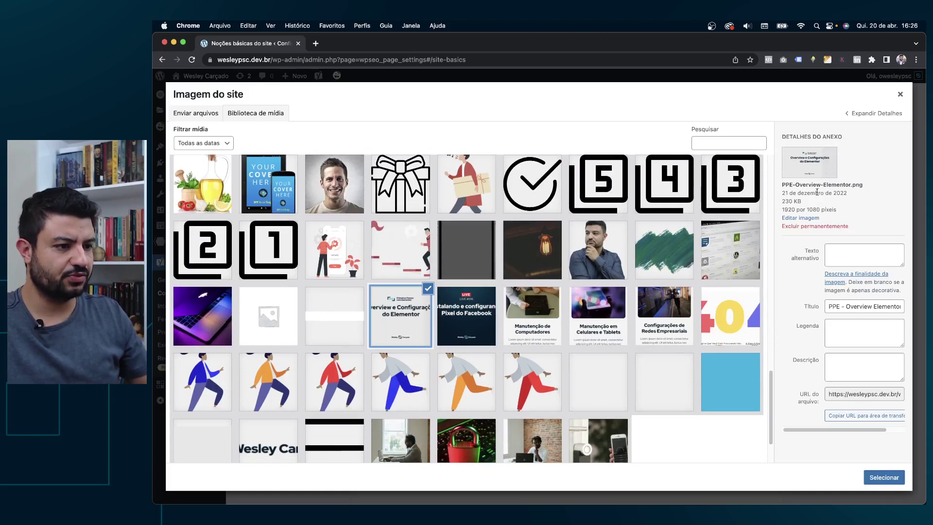
click(873, 481)
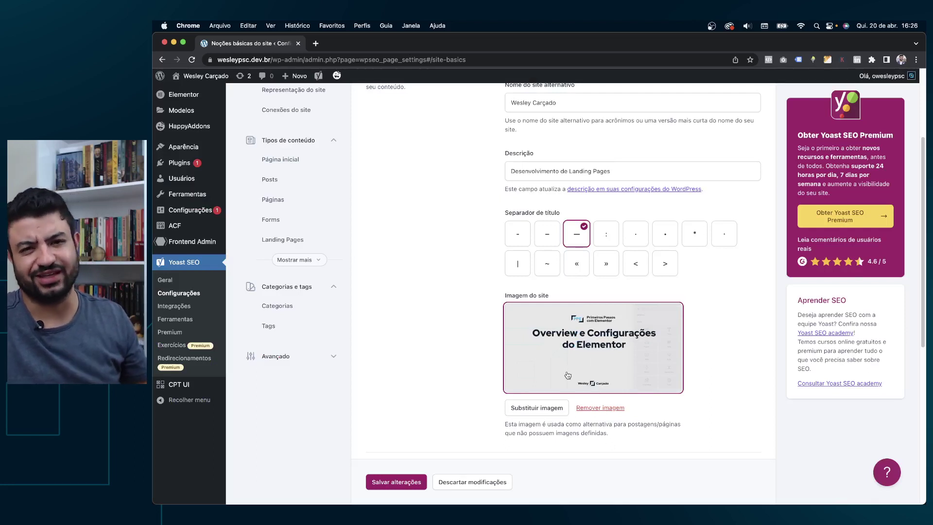
Step: Review the advanced-settings restriction and usage tracking options, leaving them restricted as before
scroll(711, 322, down, 1)
scroll(711, 322, down, 3)
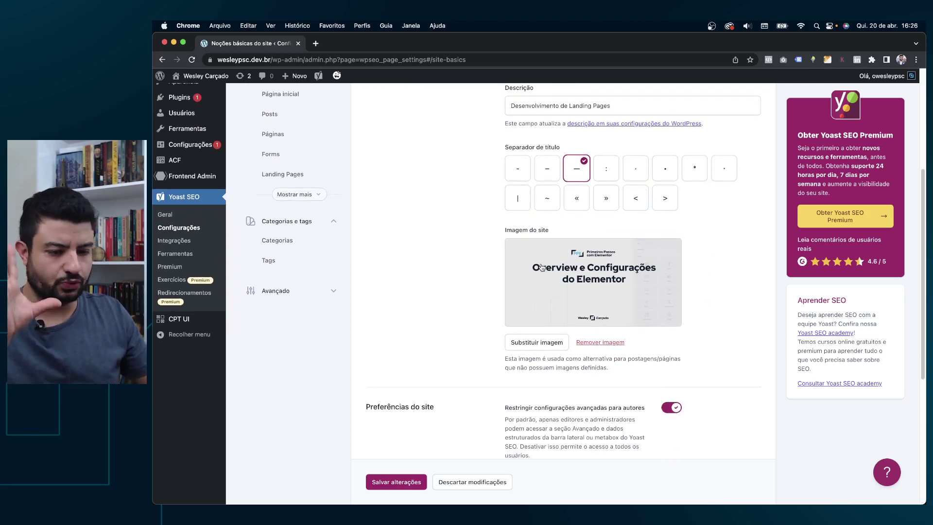
scroll(540, 267, down, 4)
scroll(538, 304, down, 1)
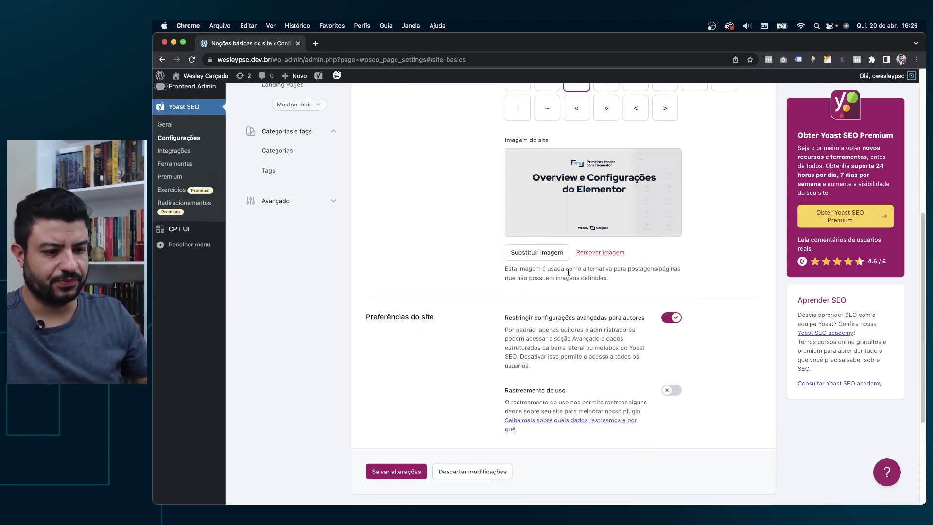
drag(530, 307, 631, 315)
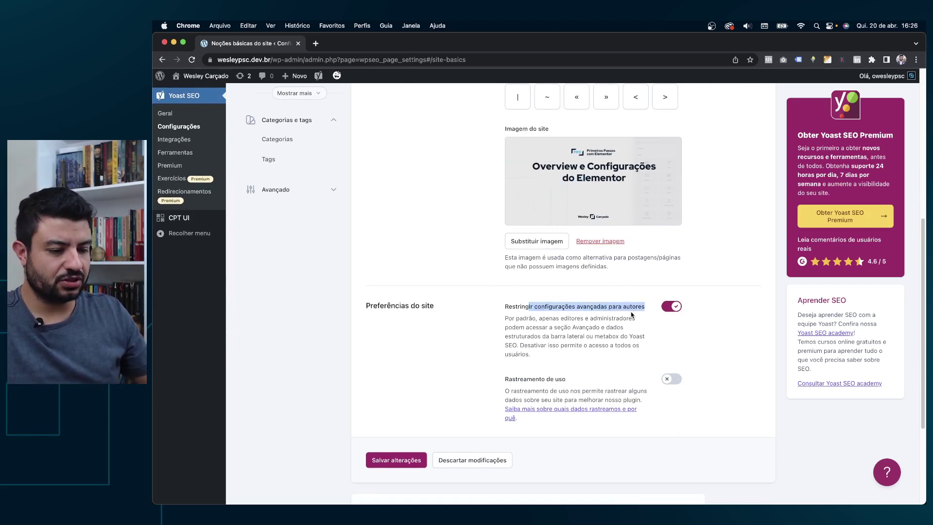
drag(522, 326, 577, 324)
click(520, 333)
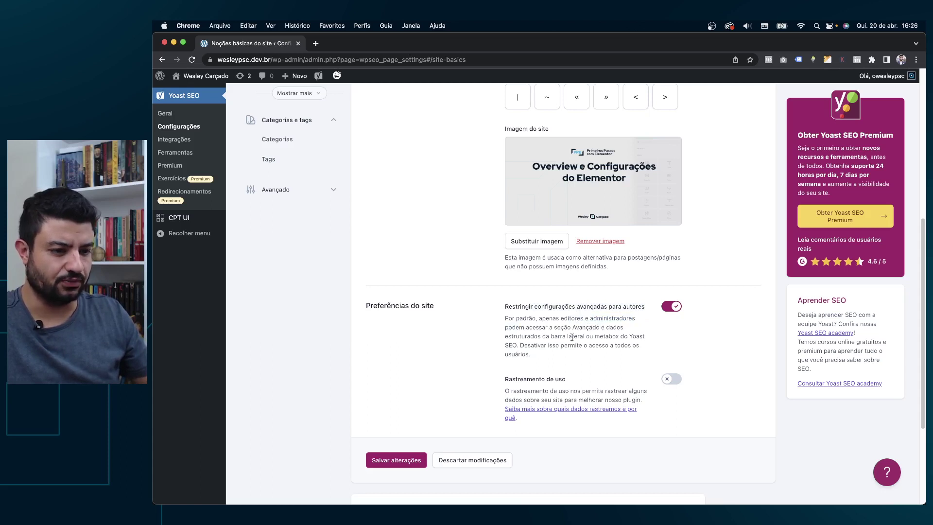
mouse_move(534, 345)
mouse_down()
mouse_move(530, 354)
mouse_move(564, 346)
mouse_move(531, 355)
mouse_up()
click(541, 346)
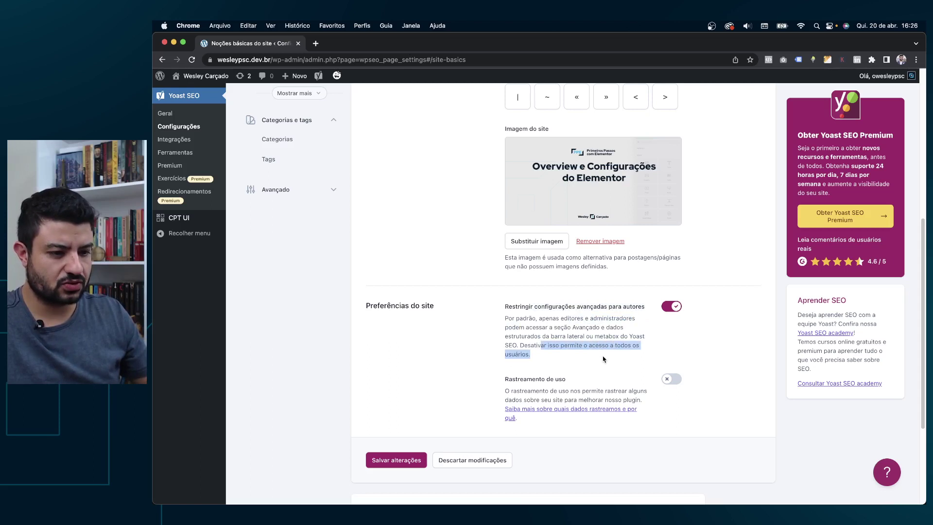
click(605, 360)
right_click(679, 310)
key(Escape)
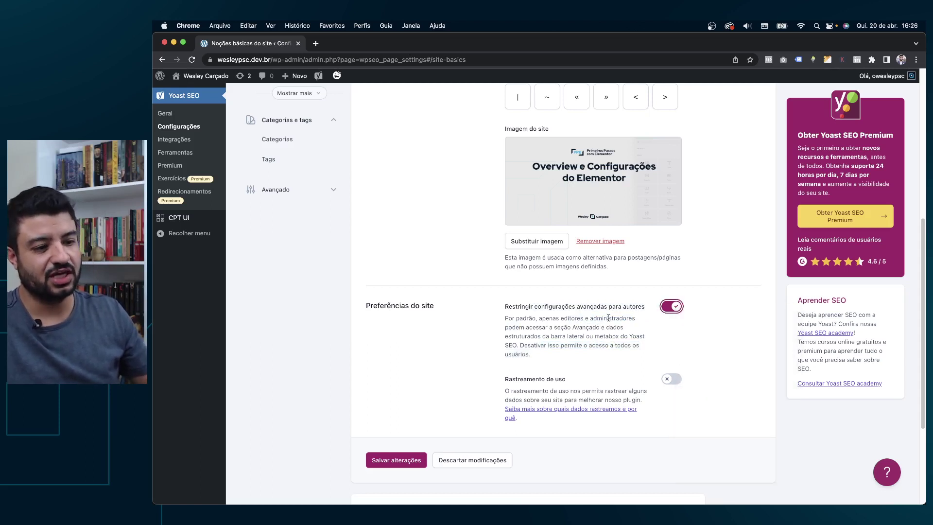
drag(610, 318, 558, 318)
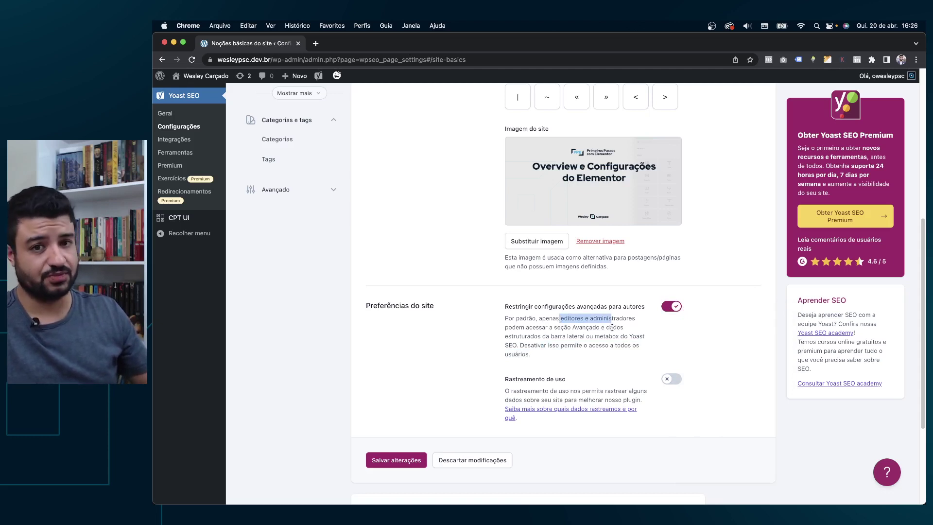
click(672, 307)
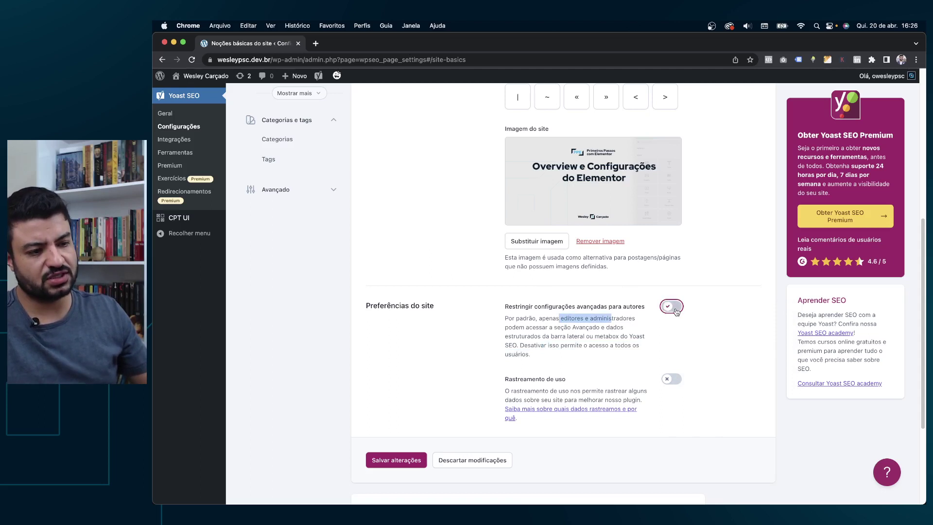
click(672, 307)
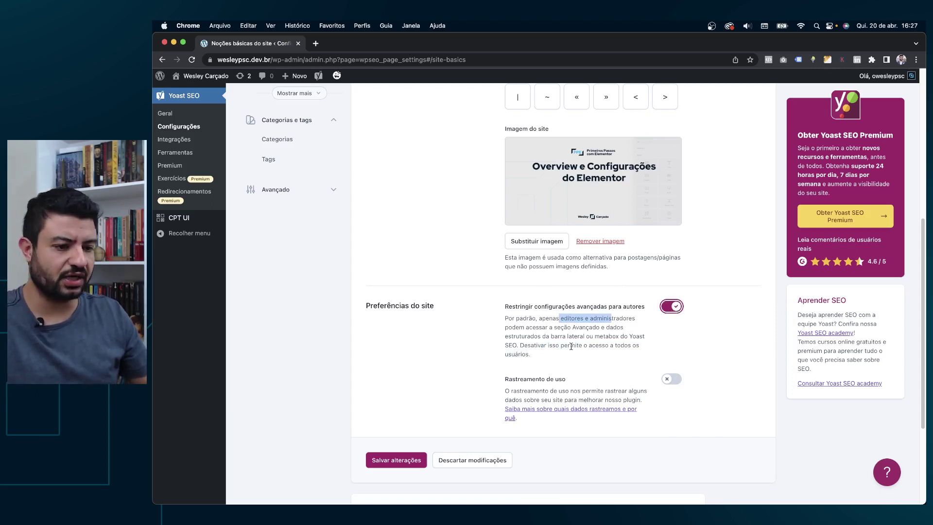
click(515, 397)
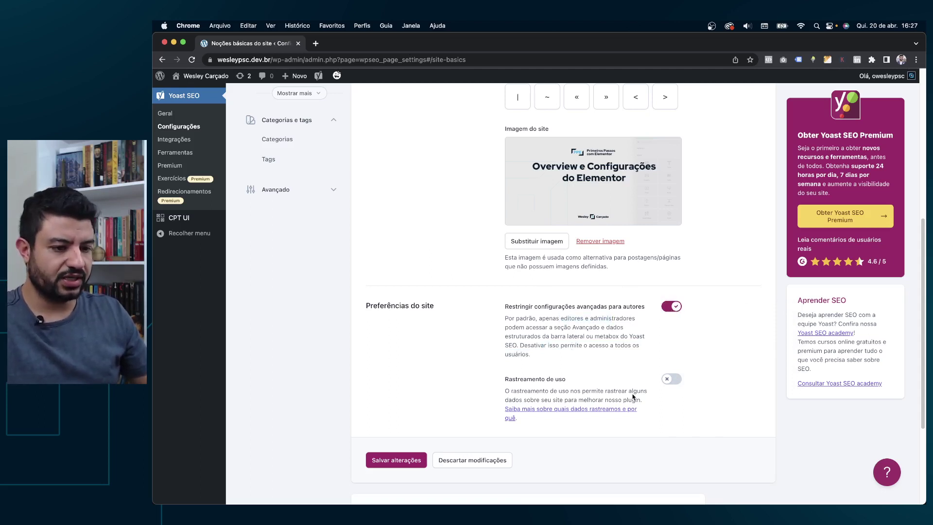
mouse_move(640, 398)
mouse_down()
mouse_move(483, 396)
mouse_move(634, 401)
mouse_up()
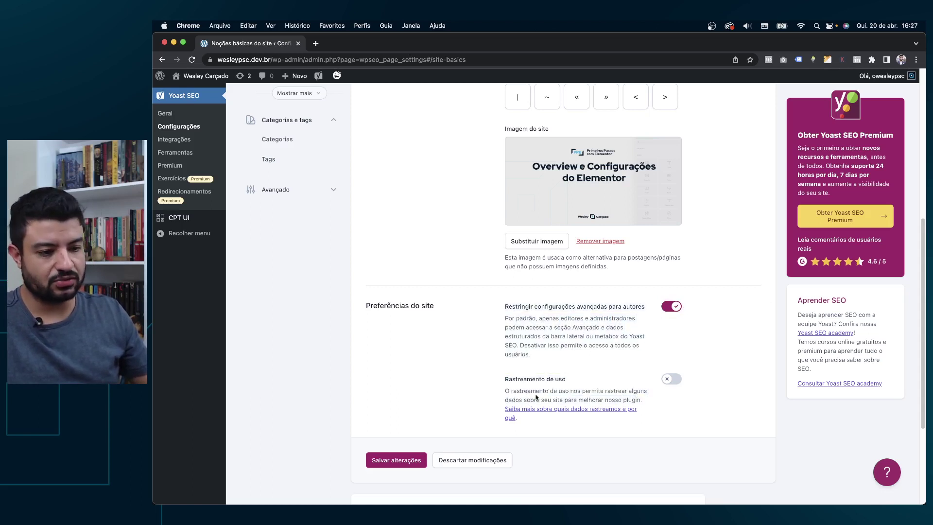
click(650, 399)
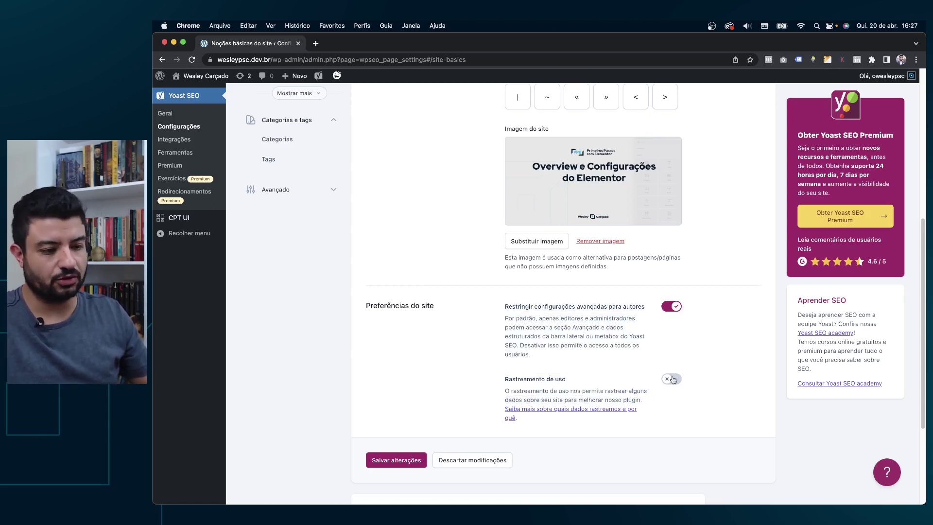
Step: Save the site basics changes, then go to Representação do site
click(405, 460)
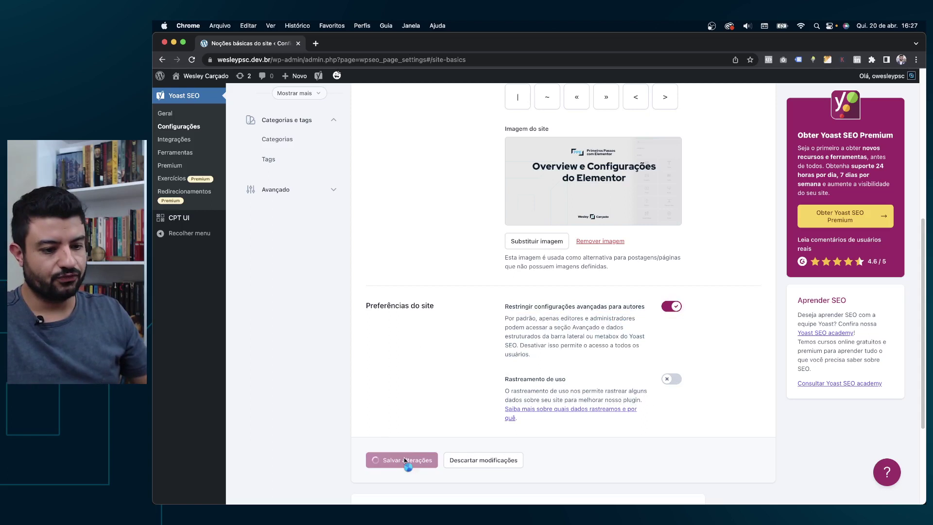
scroll(429, 389, down, 2)
scroll(434, 350, down, 1)
scroll(436, 320, up, 5)
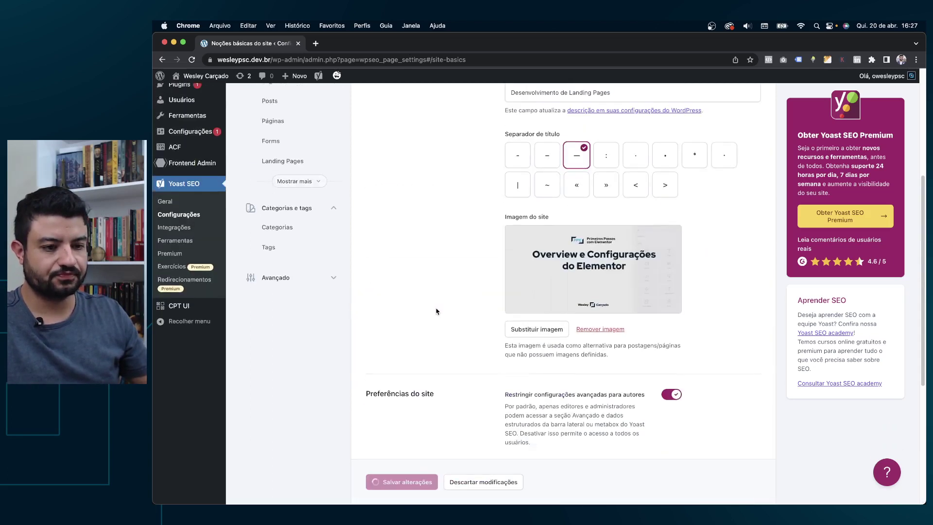
scroll(462, 299, up, 5)
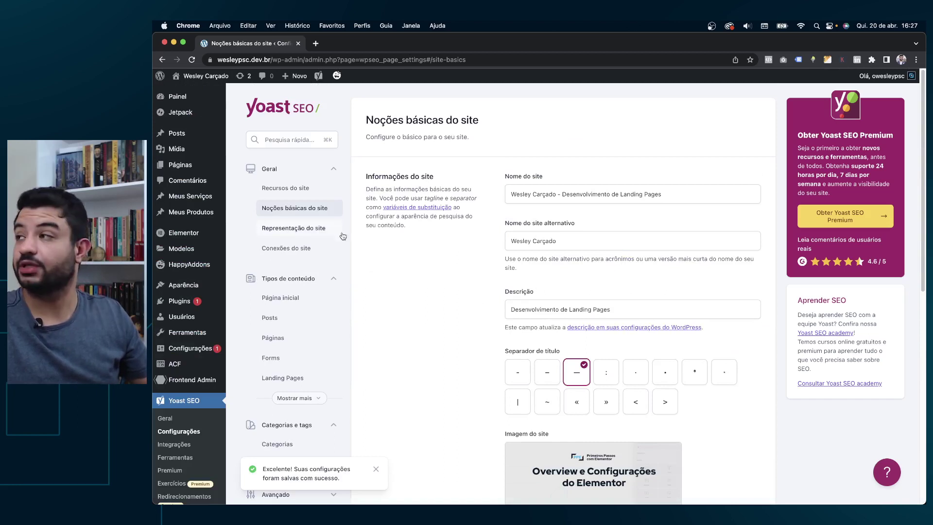
scroll(425, 269, down, 10)
scroll(422, 286, up, 10)
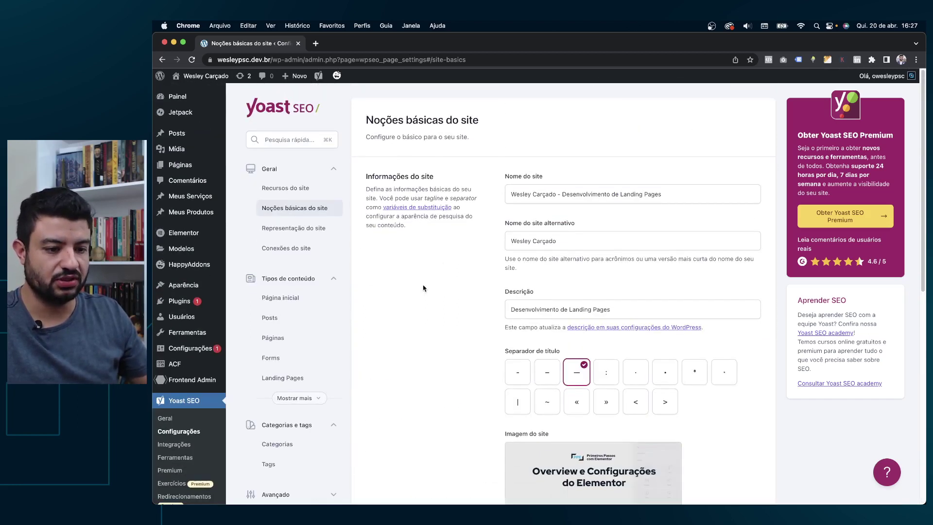
click(292, 233)
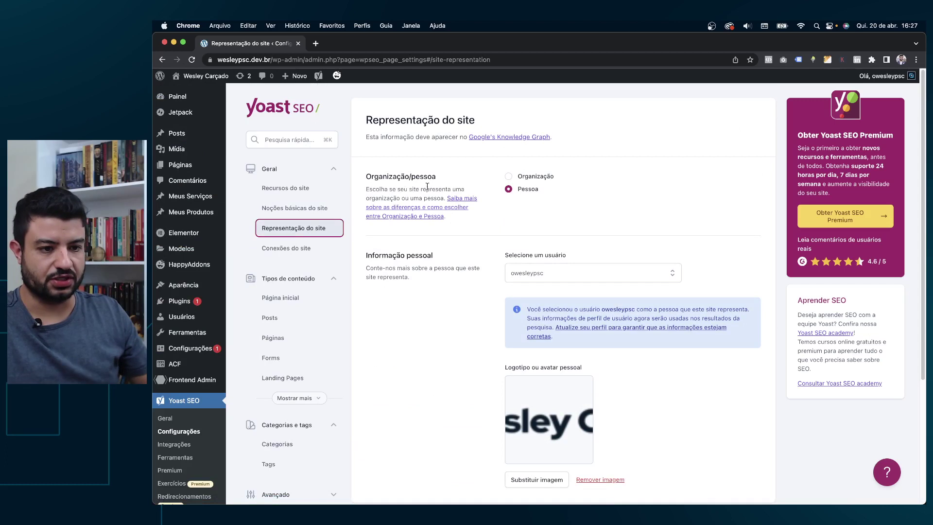
scroll(560, 264, down, 5)
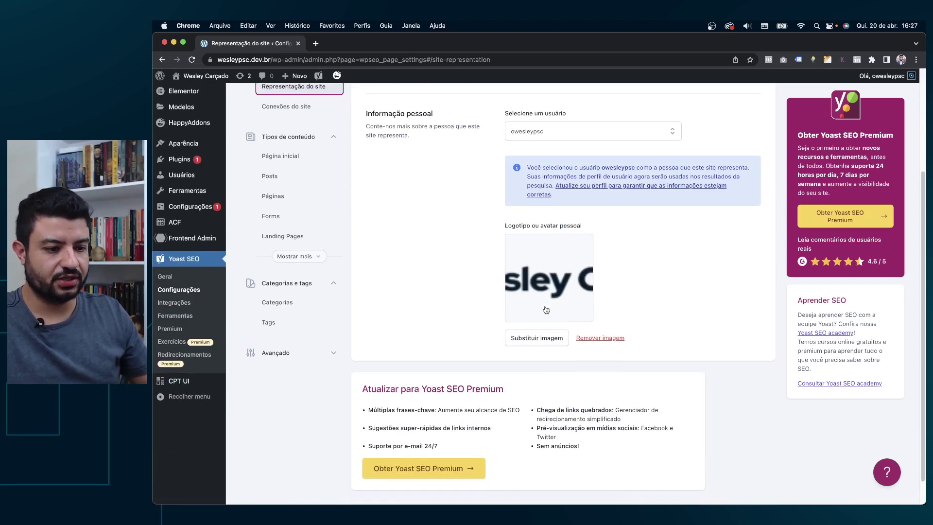
Step: Start choosing a logo image and load the full media library
click(550, 253)
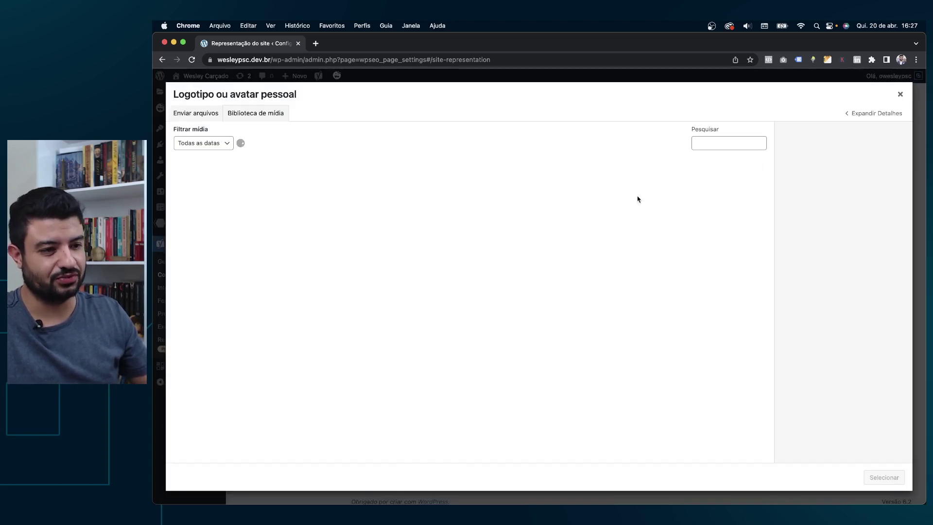
scroll(534, 243, down, 3)
scroll(519, 260, down, 5)
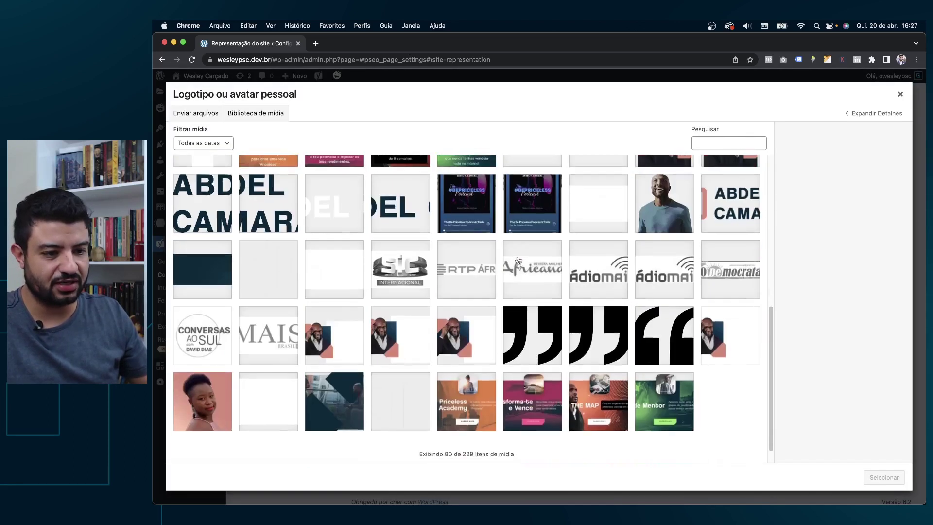
click(472, 449)
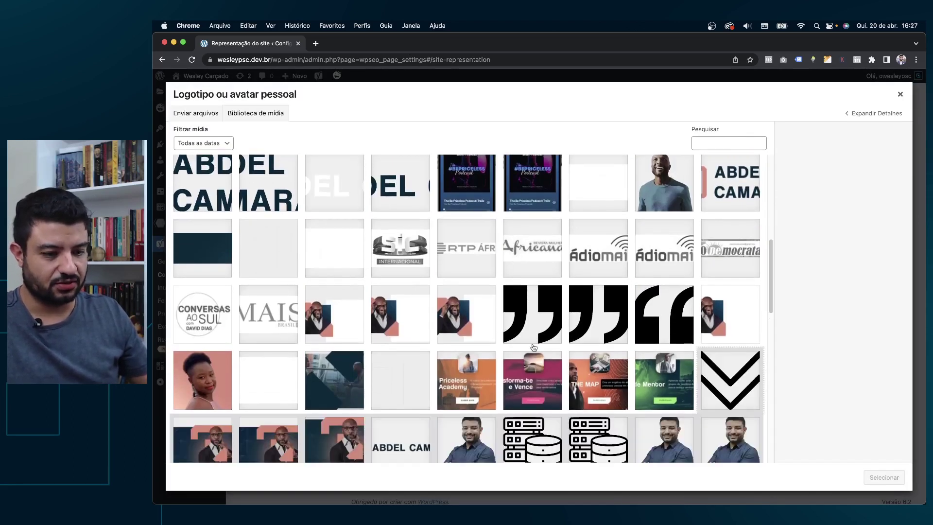
scroll(534, 347, down, 3)
scroll(534, 348, down, 3)
scroll(533, 350, down, 3)
scroll(531, 353, down, 3)
scroll(532, 353, up, 3)
scroll(544, 354, up, 1)
scroll(563, 353, down, 3)
scroll(575, 353, down, 2)
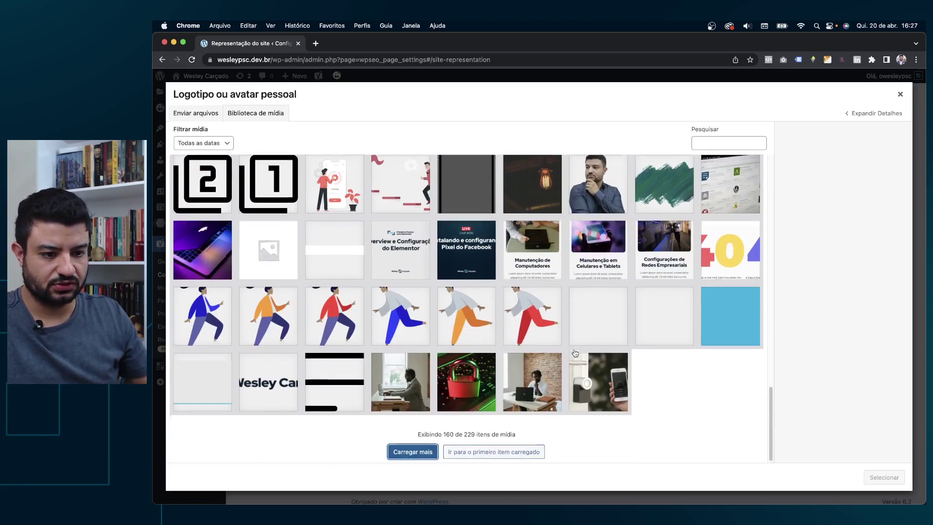
click(413, 451)
Step: Select the horizontal wordmark image as the site's logo or personal avatar
click(743, 311)
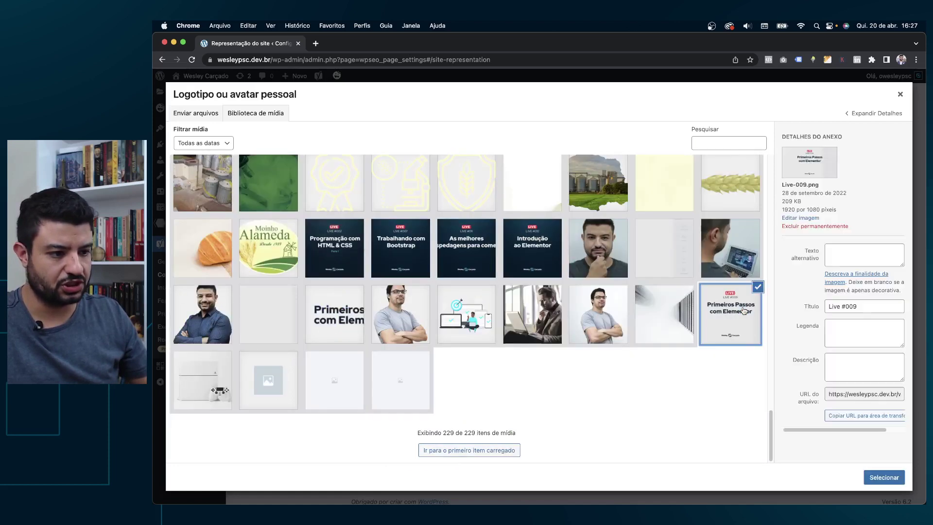
scroll(486, 340, up, 5)
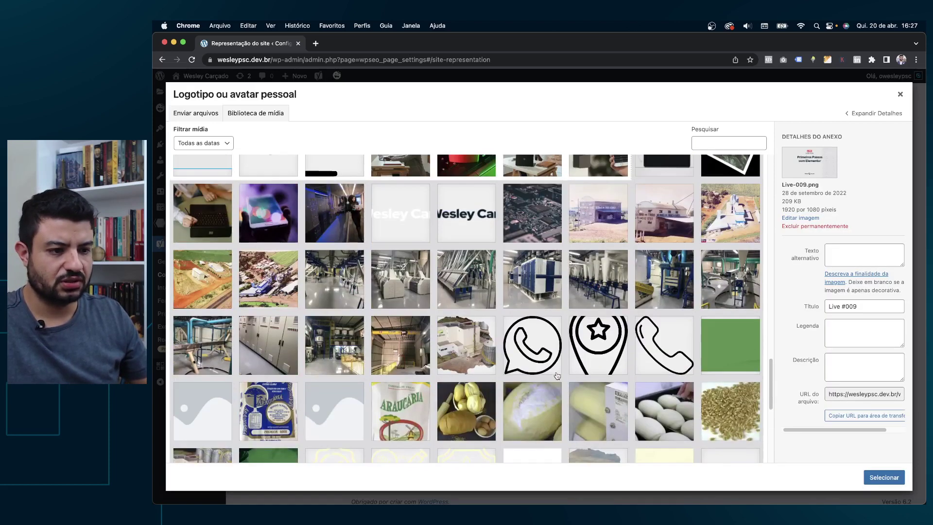
scroll(461, 316, up, 2)
click(440, 276)
scroll(418, 277, up, 2)
click(718, 228)
click(660, 229)
click(600, 226)
click(468, 213)
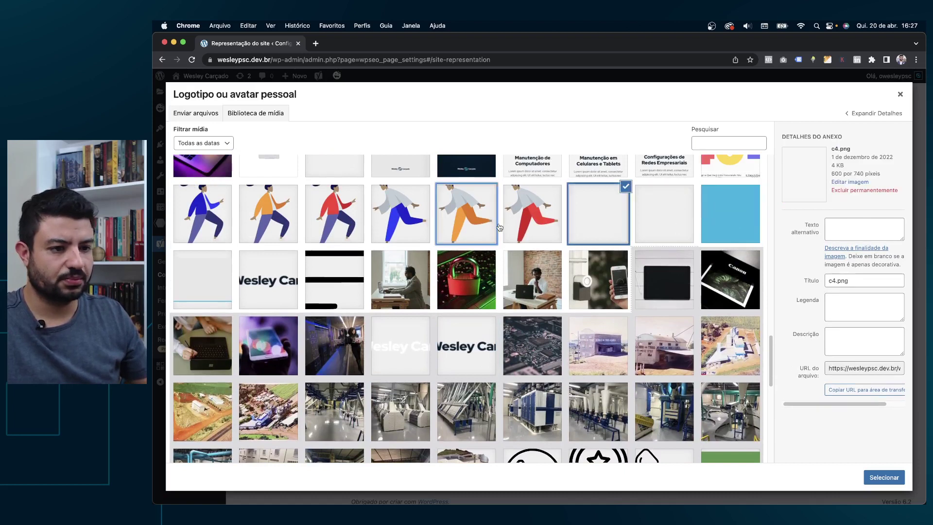
click(204, 288)
click(746, 228)
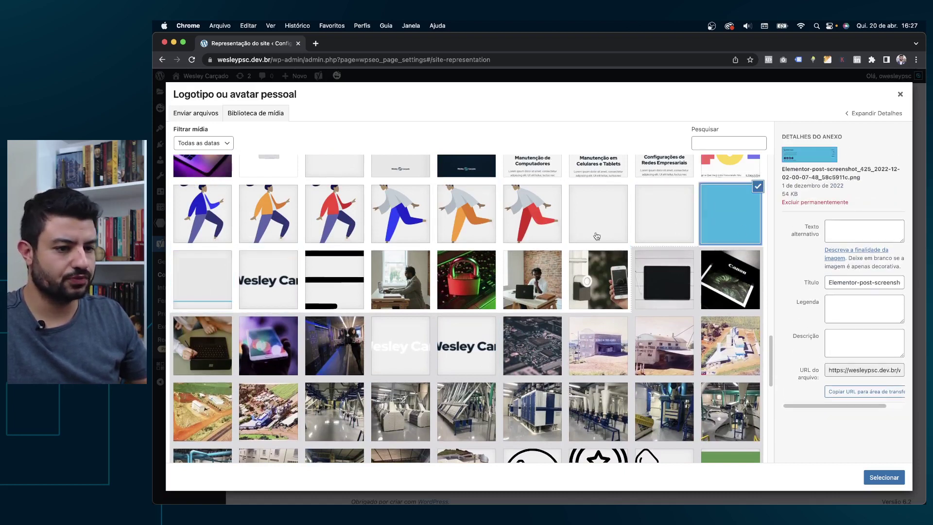
click(452, 353)
click(883, 477)
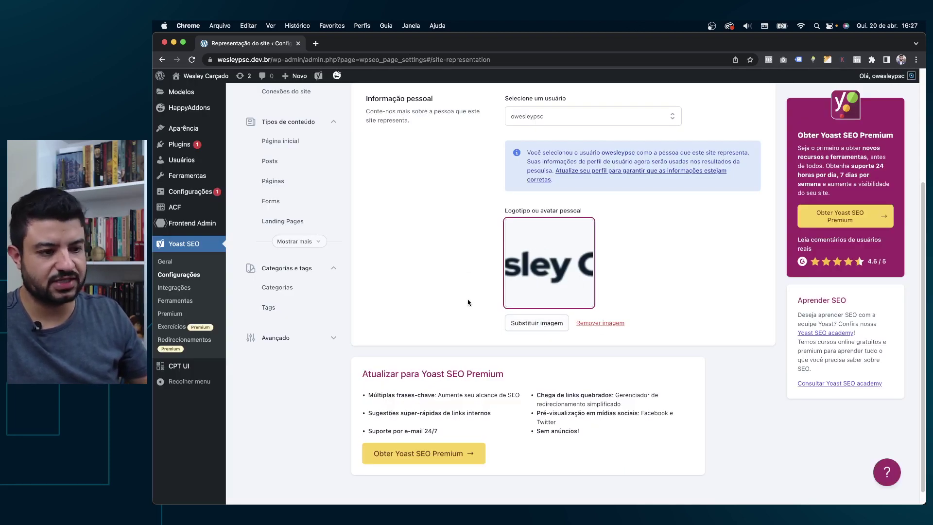
scroll(466, 301, up, 3)
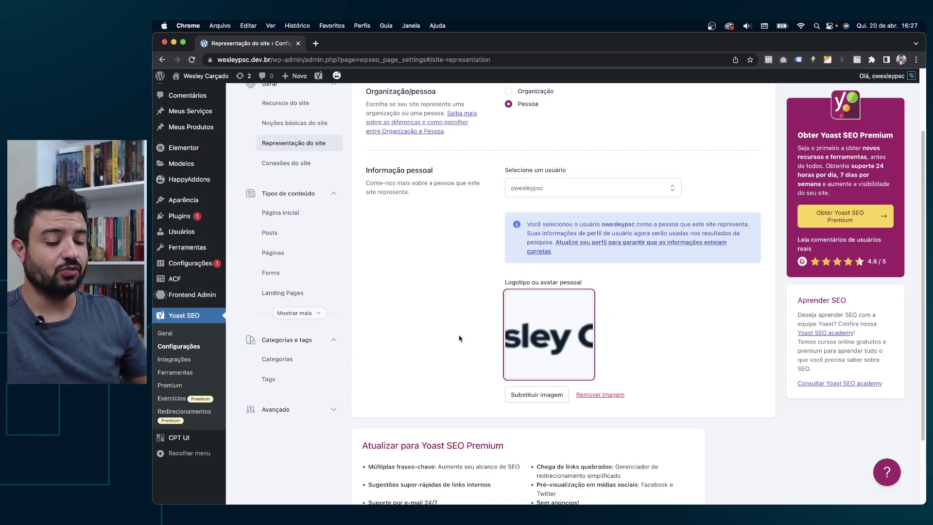
scroll(459, 339, down, 2)
scroll(461, 340, up, 5)
scroll(460, 344, down, 2)
scroll(459, 343, down, 2)
scroll(454, 344, up, 2)
scroll(455, 343, up, 3)
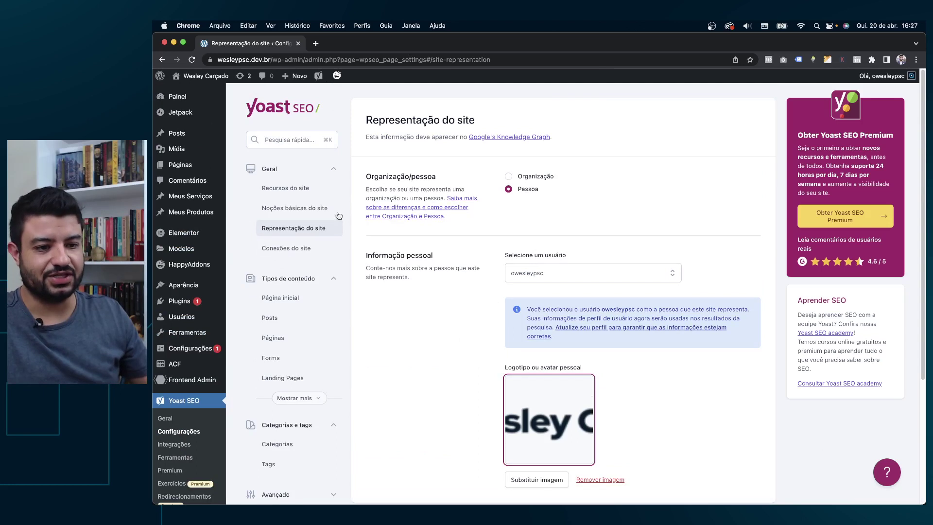
Step: Go to Conexões do site and read its verification description
click(298, 245)
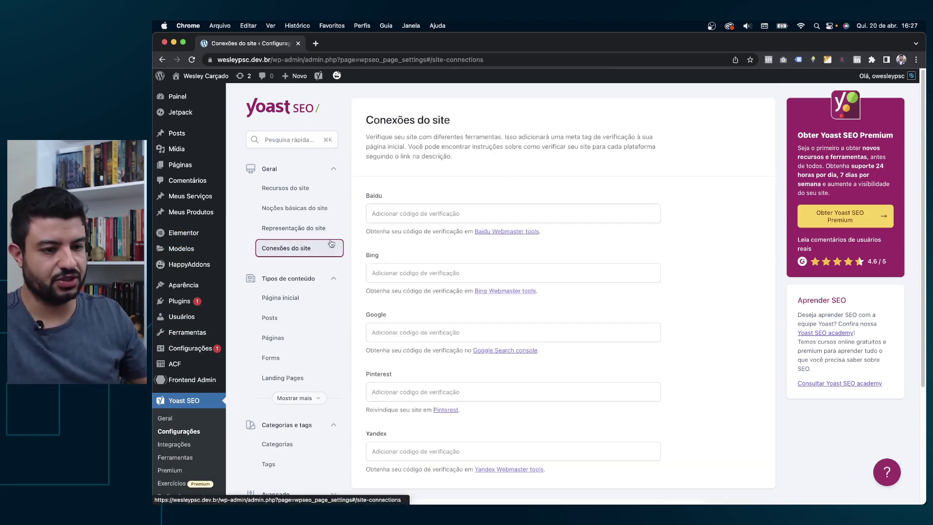
drag(385, 137, 637, 137)
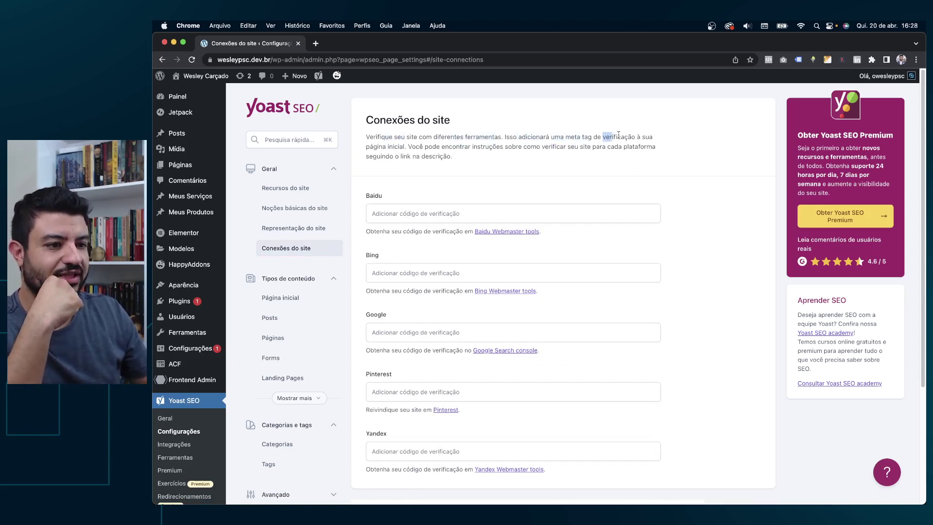
mouse_move(428, 146)
mouse_down()
mouse_move(450, 137)
mouse_move(448, 146)
mouse_up()
click(410, 146)
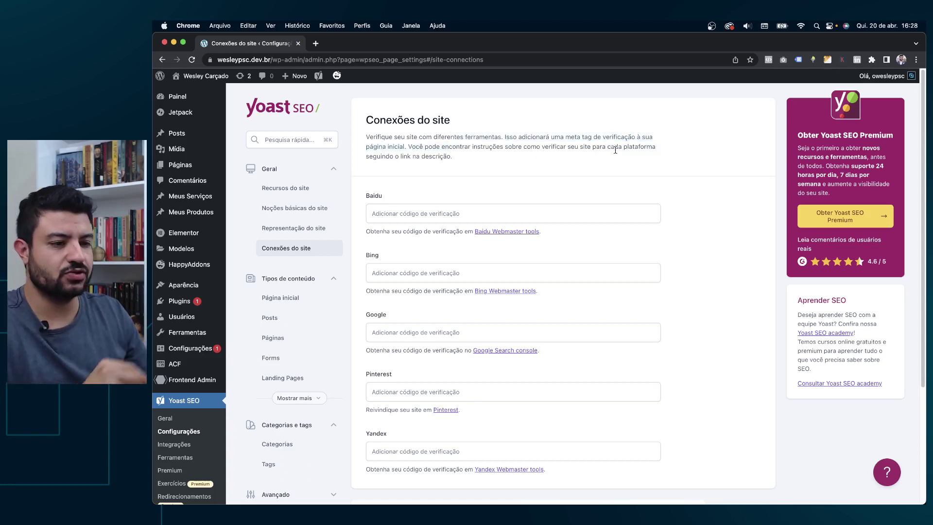
drag(443, 157, 428, 158)
click(418, 243)
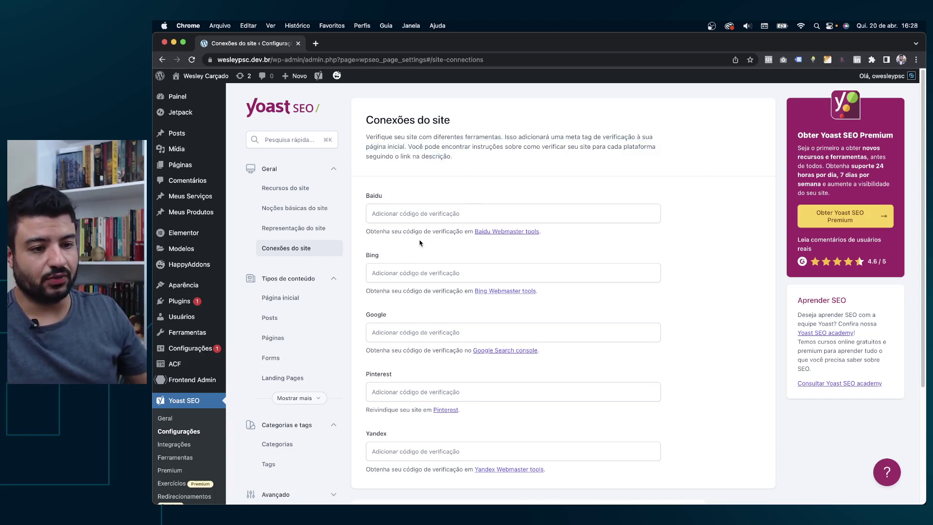
scroll(419, 248, down, 1)
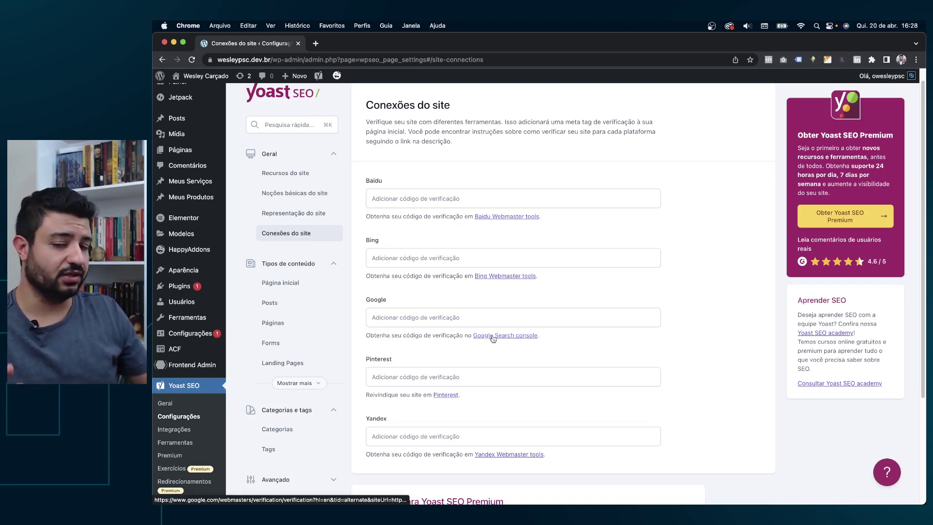
Step: Follow the Google Search Console link under the Google field to Webmaster Central
click(415, 317)
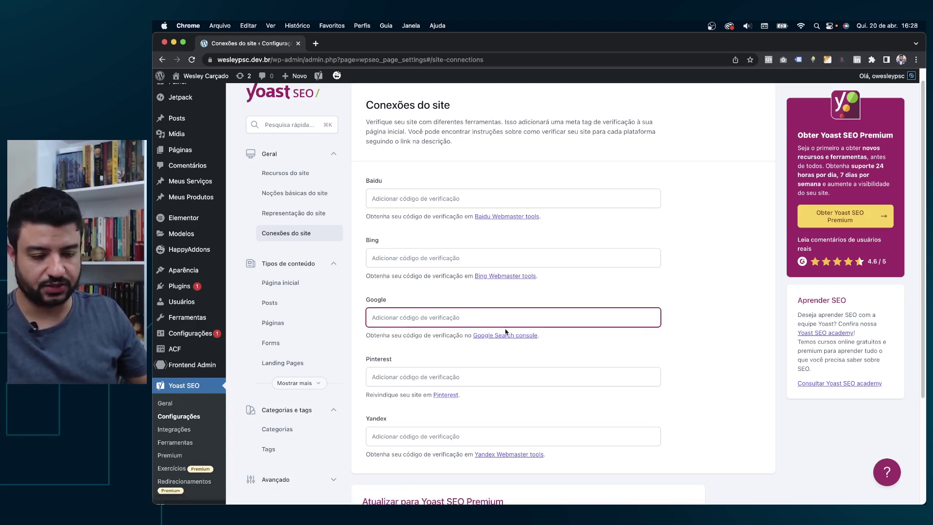
click(431, 256)
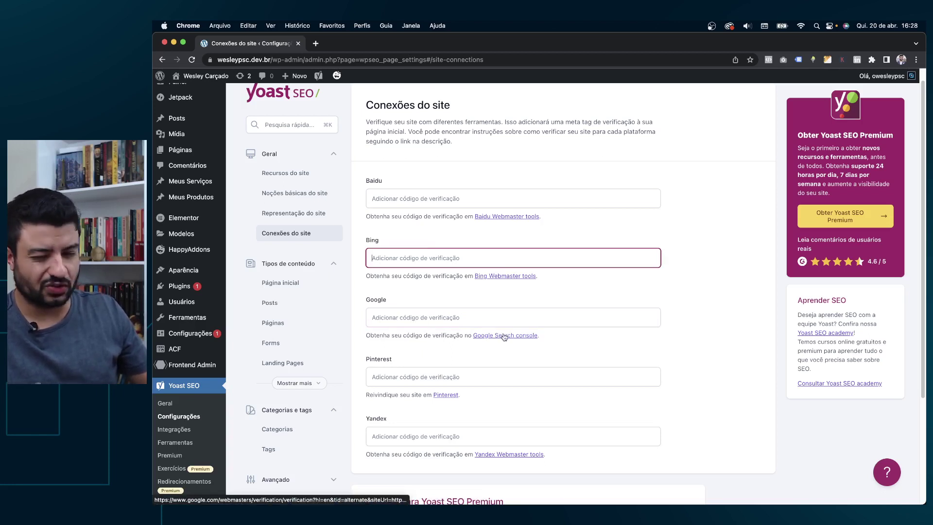
click(459, 318)
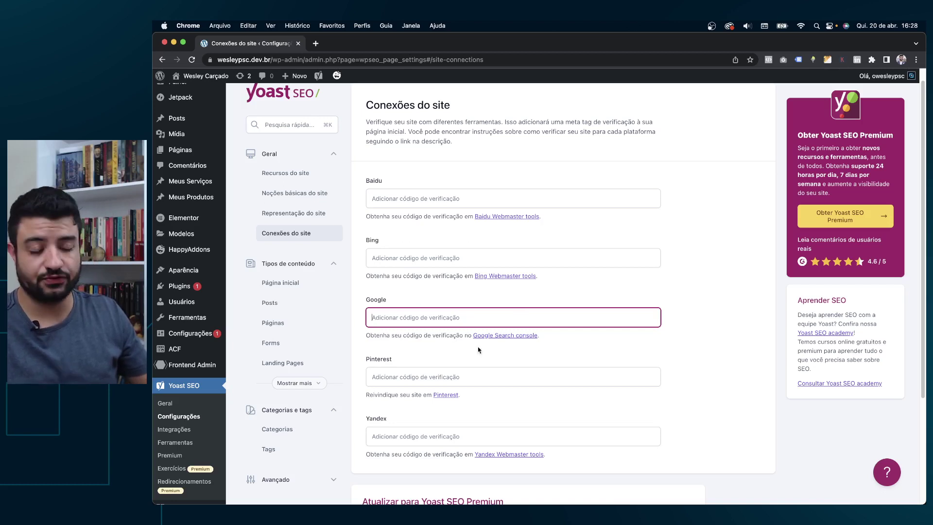
click(513, 339)
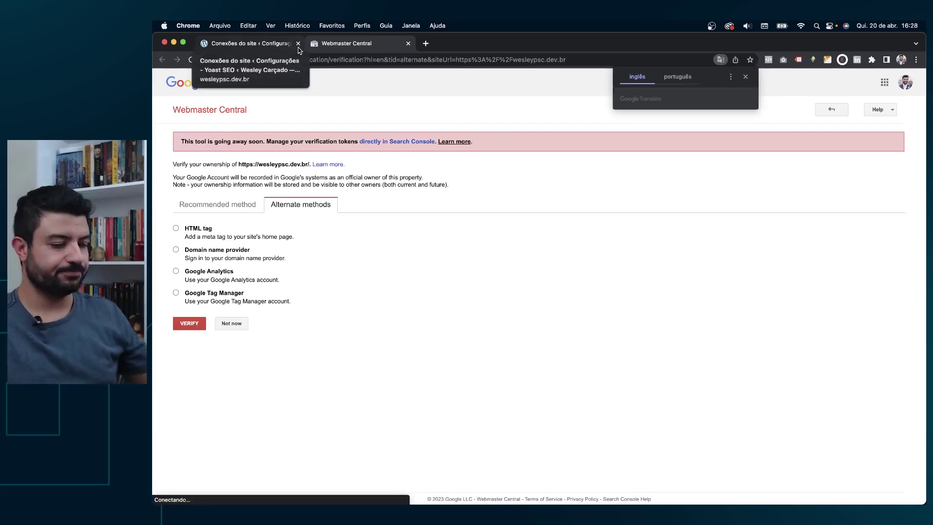
Step: Decline the translation offer and review the recommended HTML file upload steps
click(745, 77)
click(236, 205)
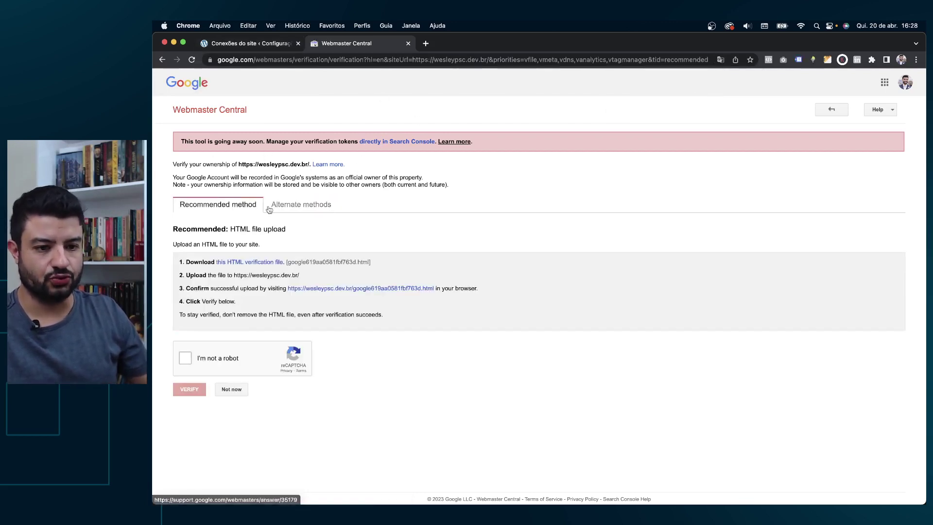
click(255, 265)
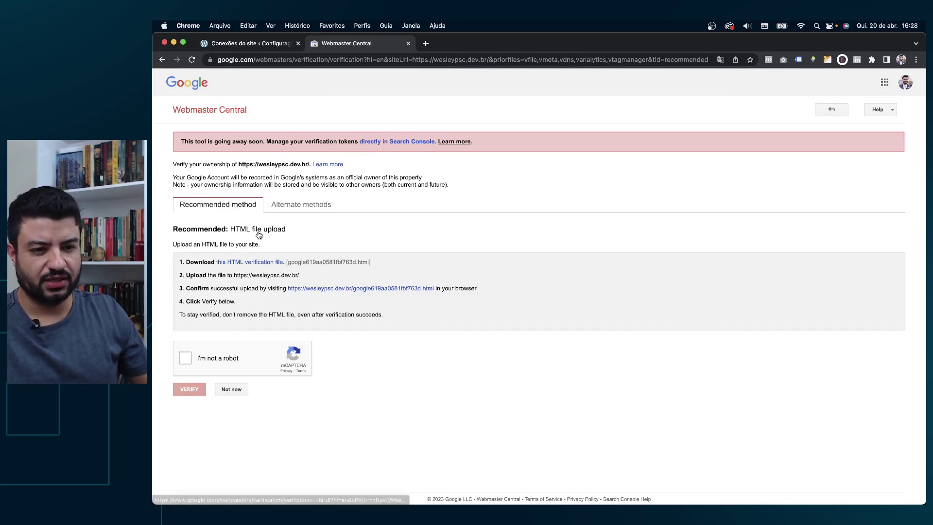
drag(199, 262, 210, 301)
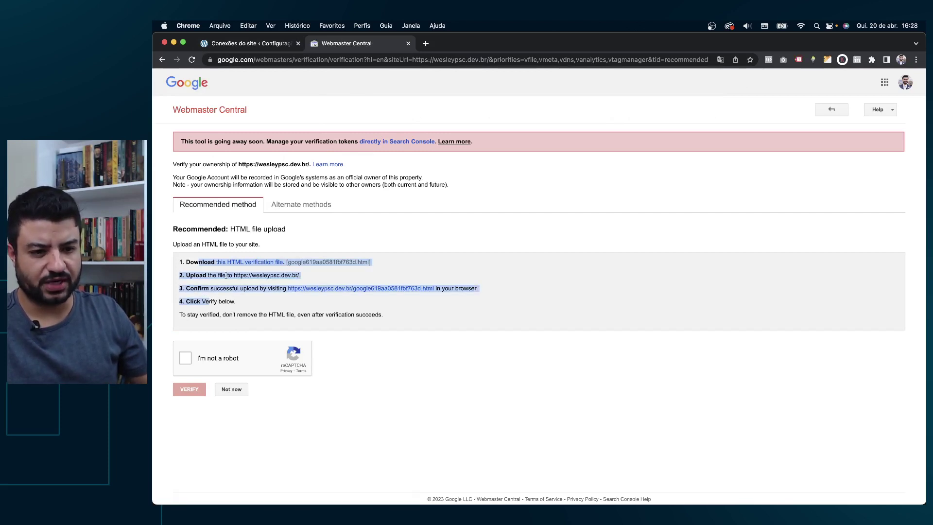
click(225, 295)
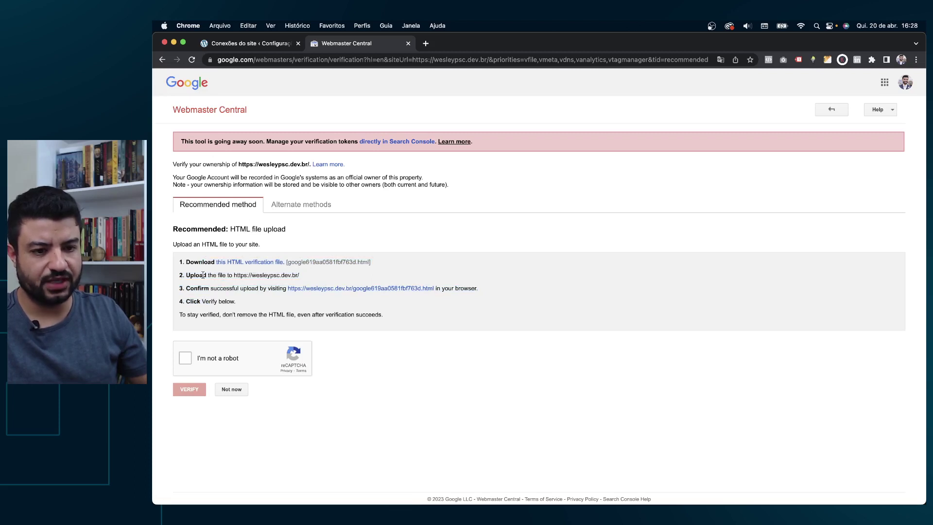
drag(203, 275, 286, 275)
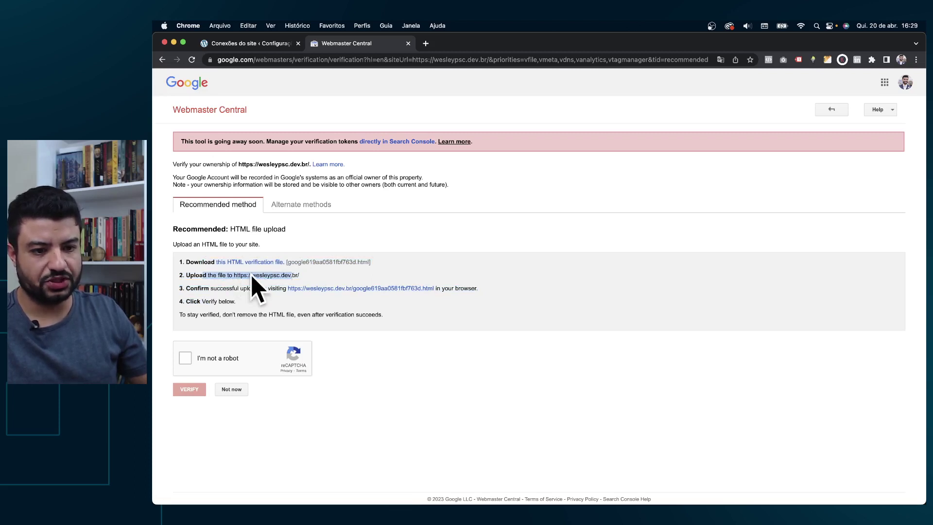
click(211, 289)
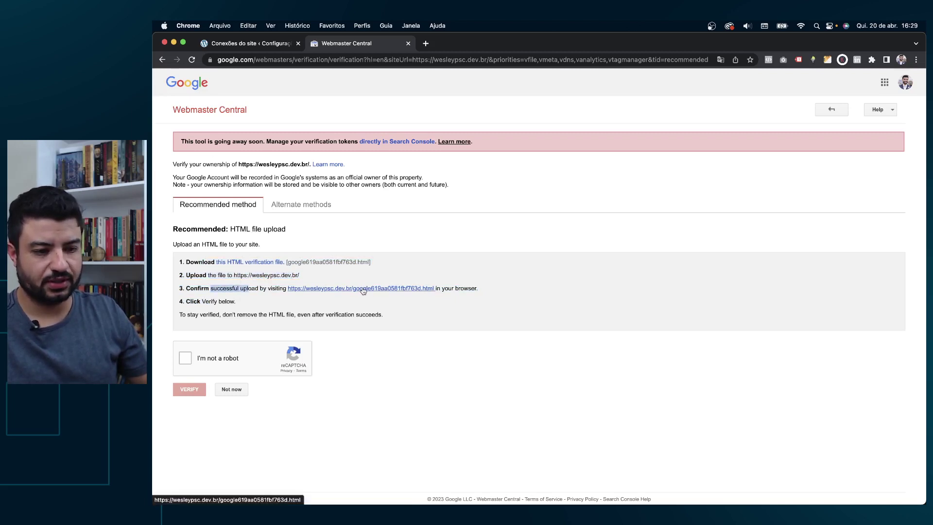
Step: Check the Alternate methods, then return to HTML file upload and click the verification file link
click(305, 206)
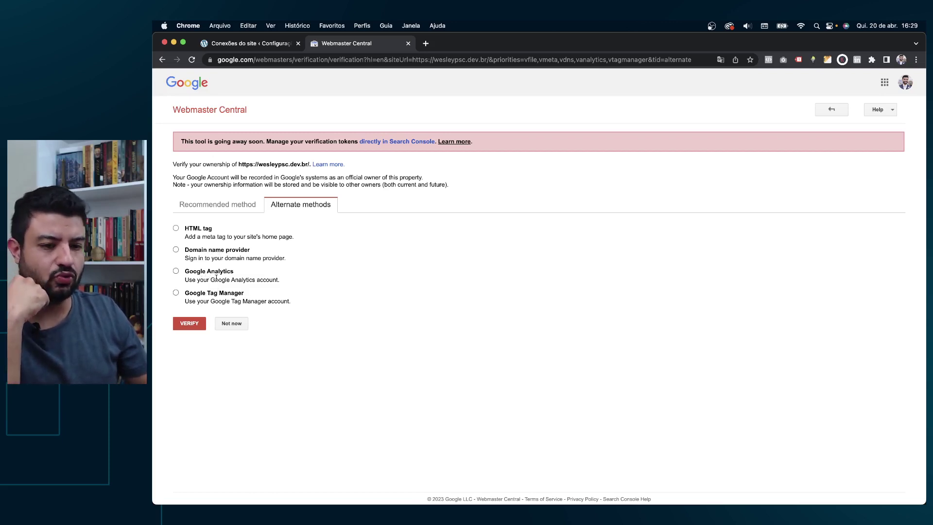
click(245, 206)
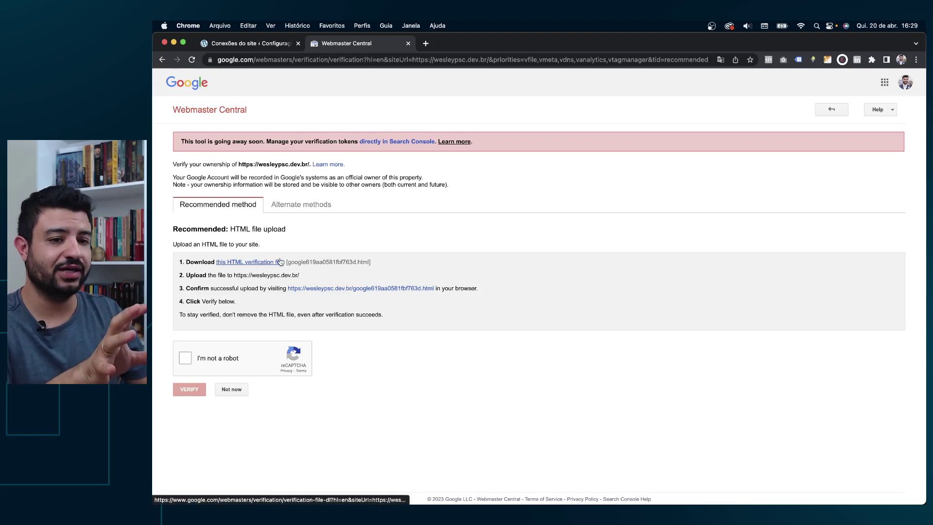
click(281, 263)
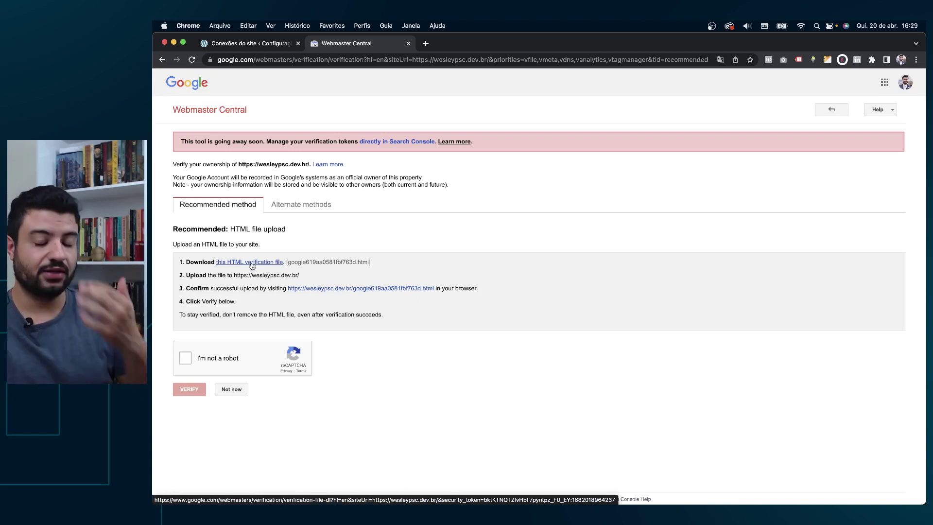
Step: Open Plugins > Add New in a new tab and search for 'file manager'
click(272, 44)
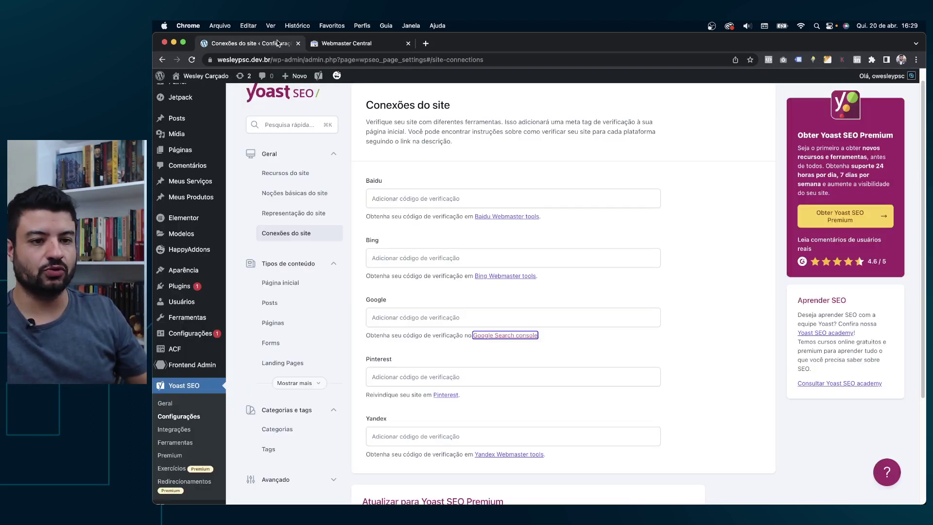
key(super+Return)
drag(428, 44, 362, 45)
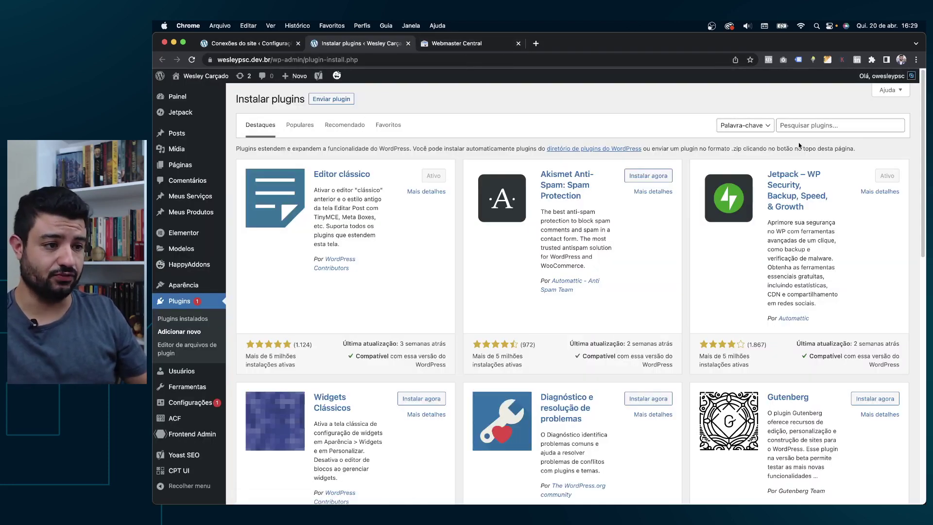
click(840, 124)
text(file man)
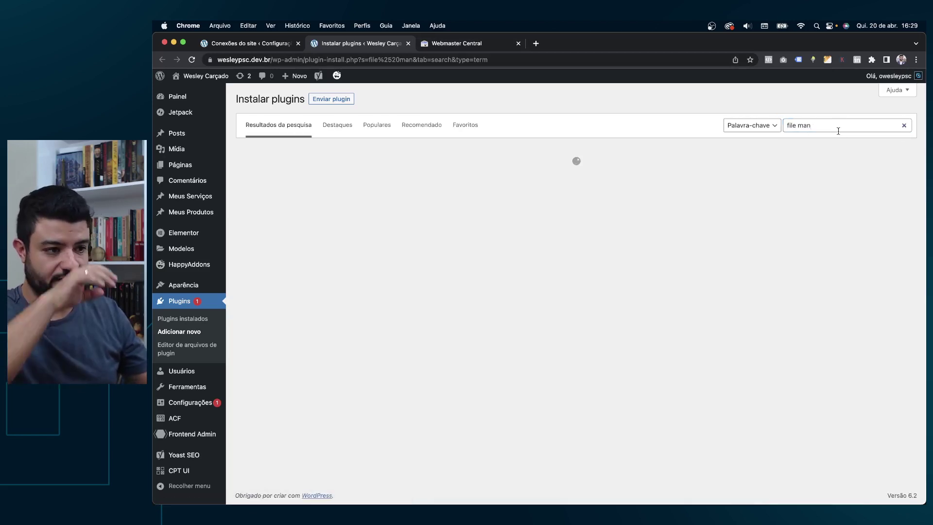
text(eger)
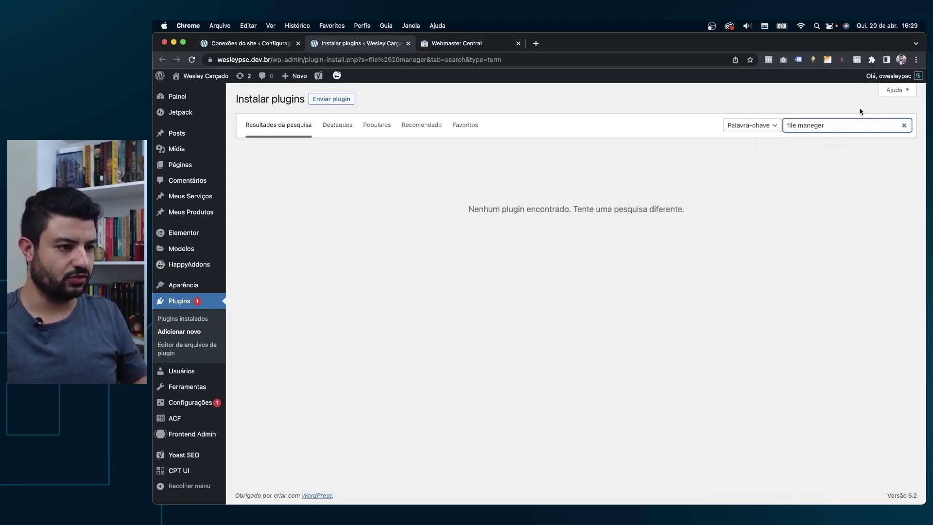
click(813, 125)
key(BackSpace)
text(a)
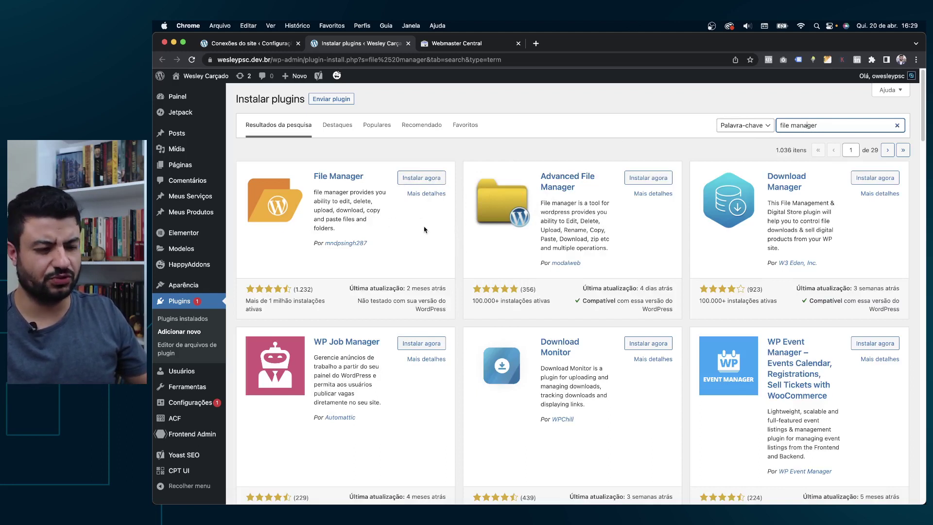
Step: Install the File Manager plugin, noting its over one million installs
drag(281, 302, 290, 302)
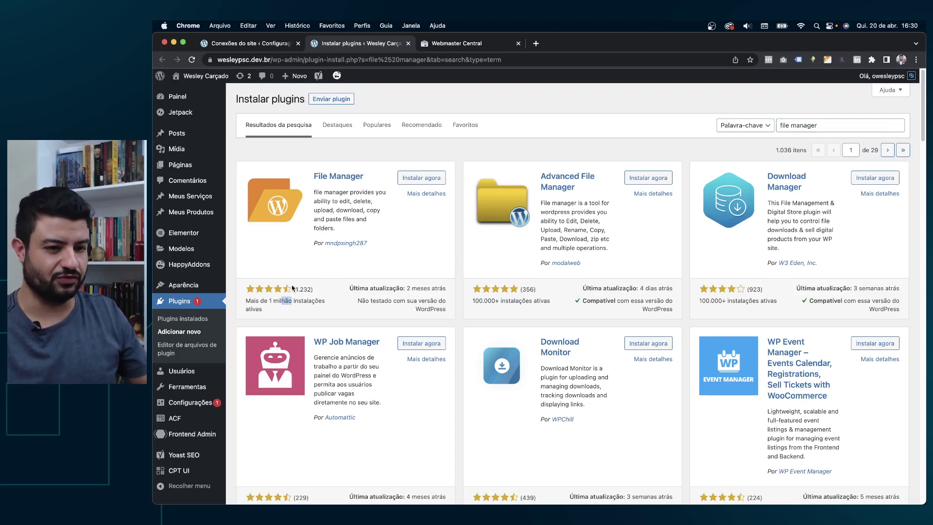
right_click(292, 288)
click(300, 260)
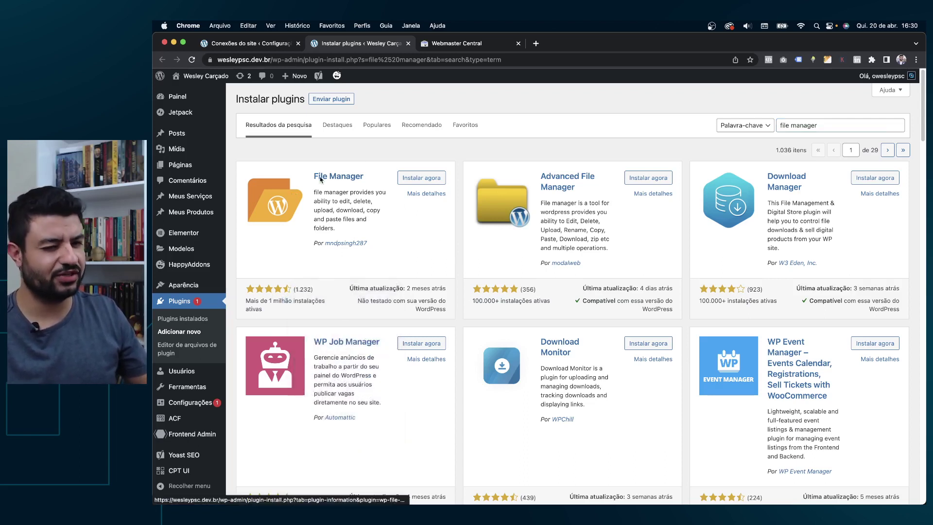
click(430, 178)
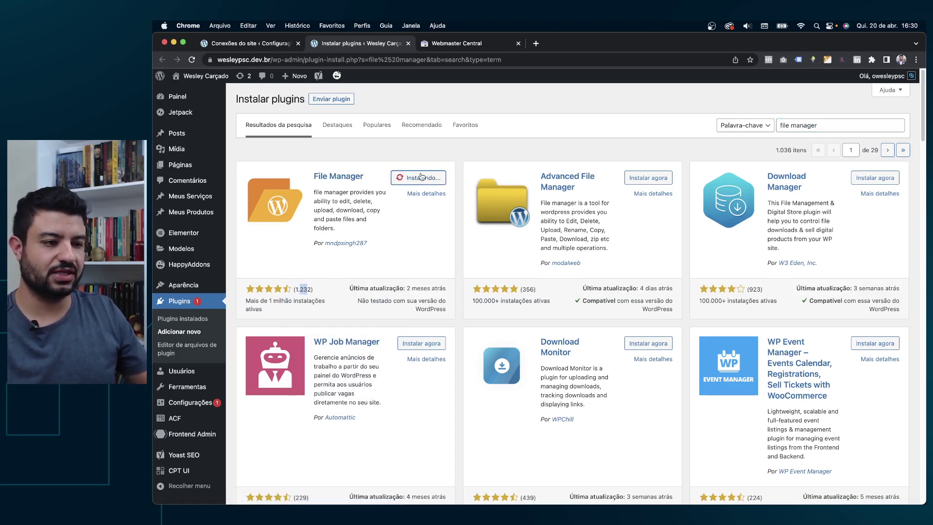
click(462, 42)
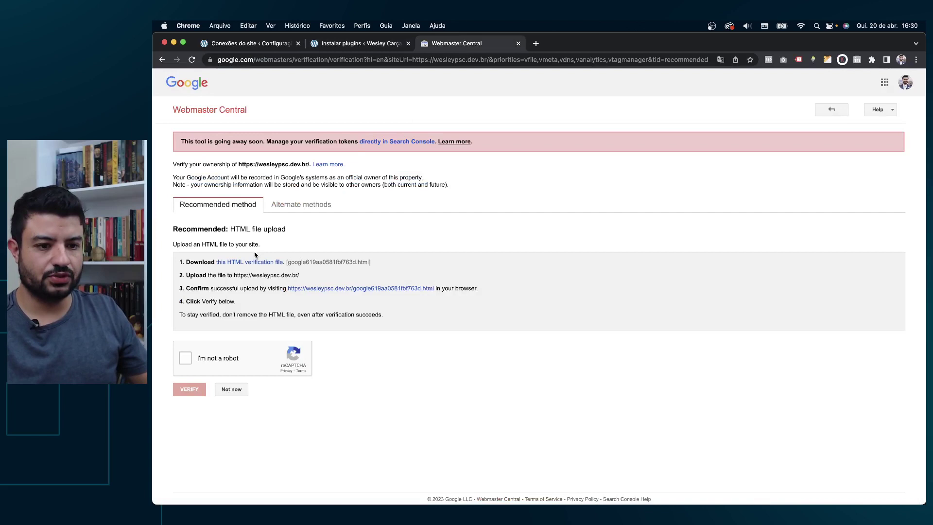
Step: Download Google's HTML verification file, then activate File Manager on the plugin installer page
click(263, 262)
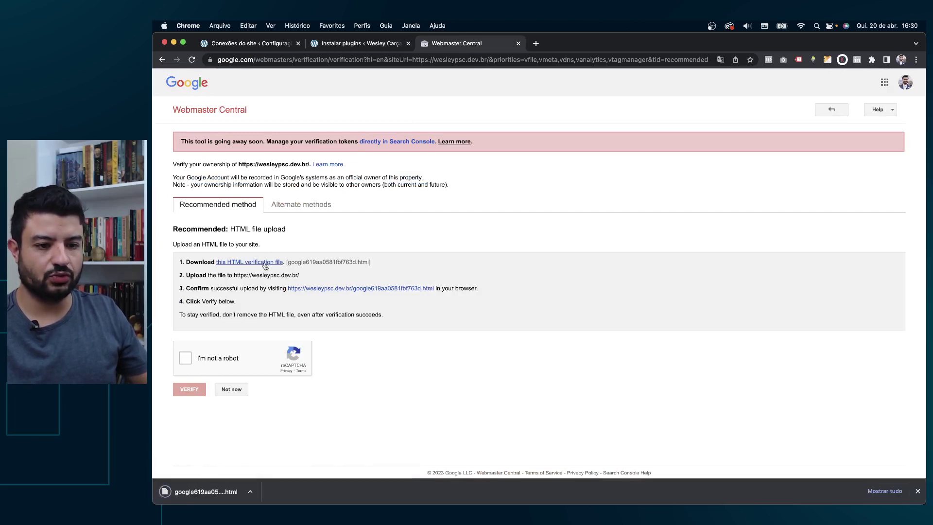
click(369, 43)
click(422, 180)
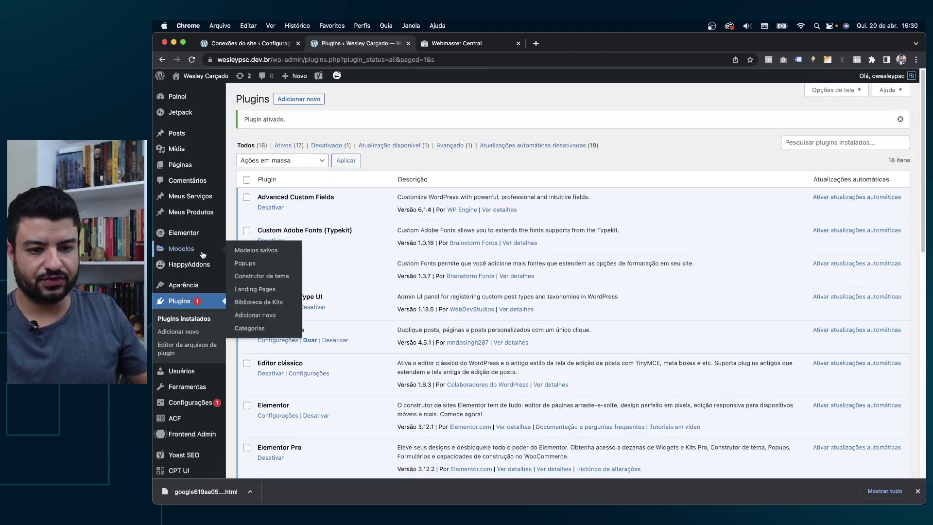
scroll(183, 222, down, 2)
scroll(183, 222, down, 4)
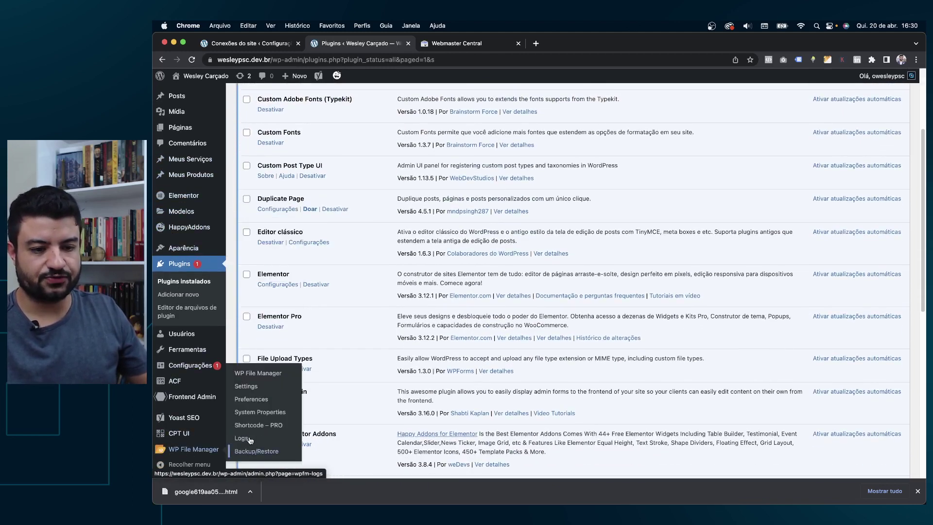
Step: Drag the downloaded verification HTML file from Chrome's download bar into public_html in WP File Manager
click(260, 373)
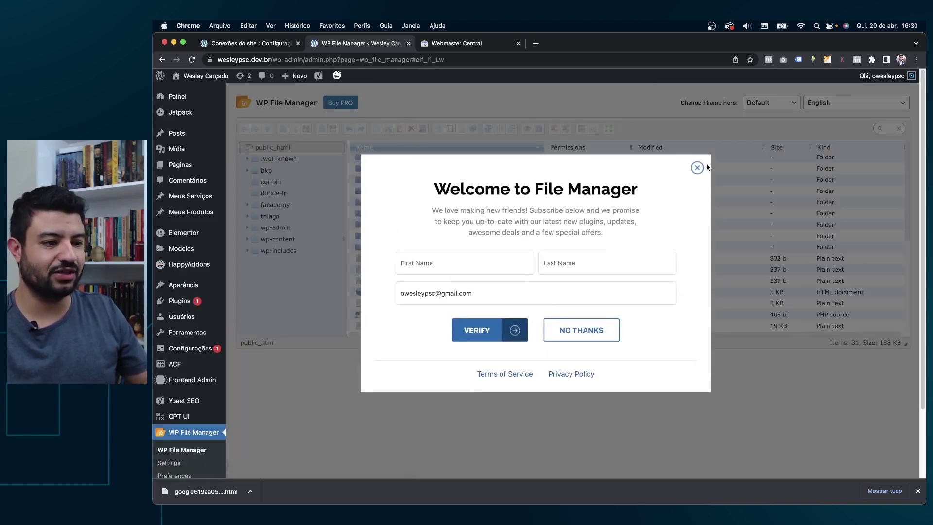
click(698, 168)
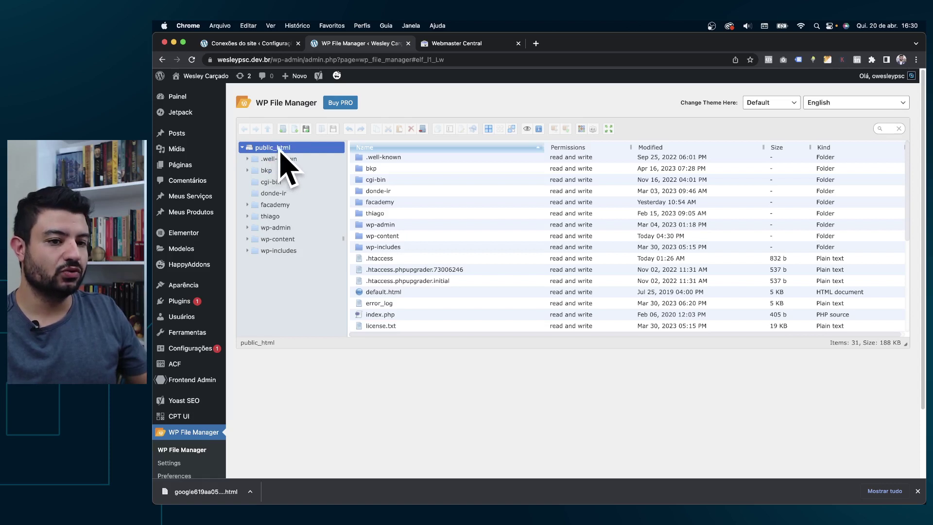
click(449, 45)
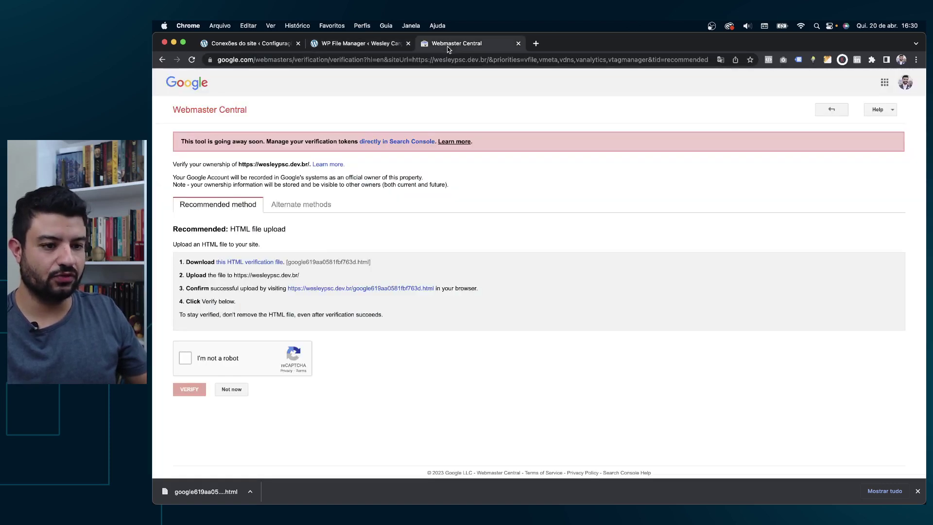
click(361, 44)
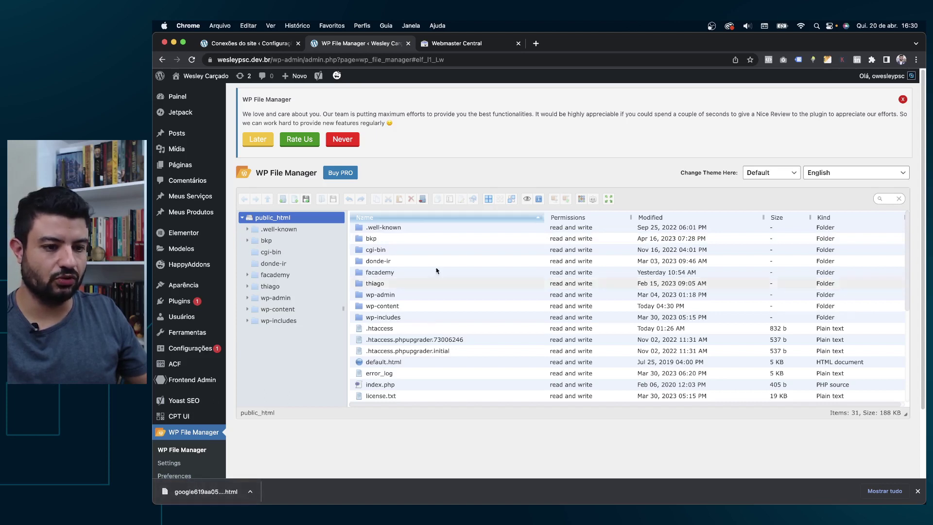
mouse_move(204, 491)
mouse_down()
mouse_move(493, 261)
mouse_move(511, 281)
mouse_up()
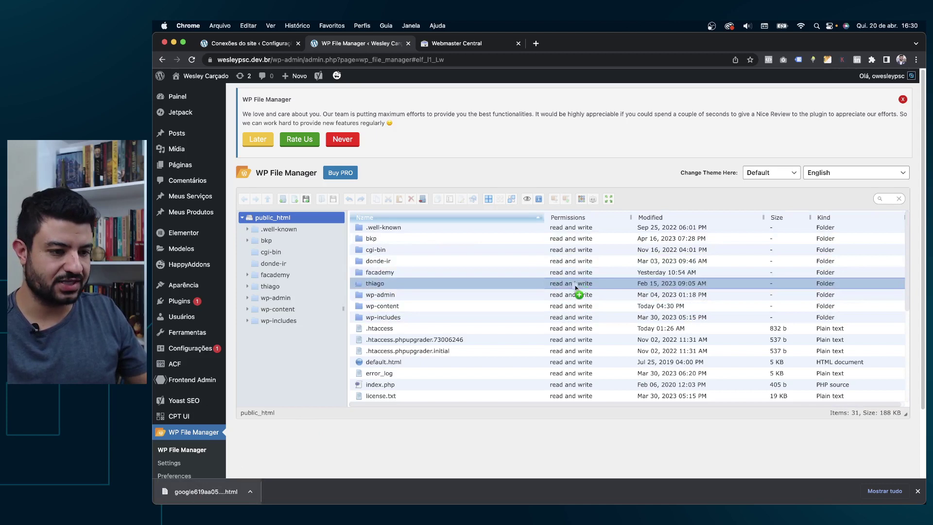
mouse_move(574, 288)
mouse_down()
mouse_move(474, 369)
mouse_move(441, 351)
mouse_move(461, 350)
mouse_up()
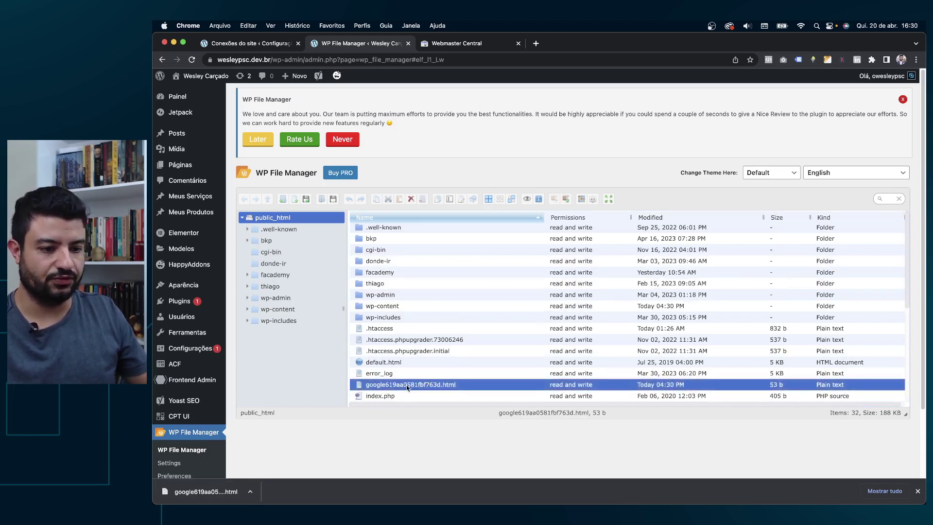
click(444, 46)
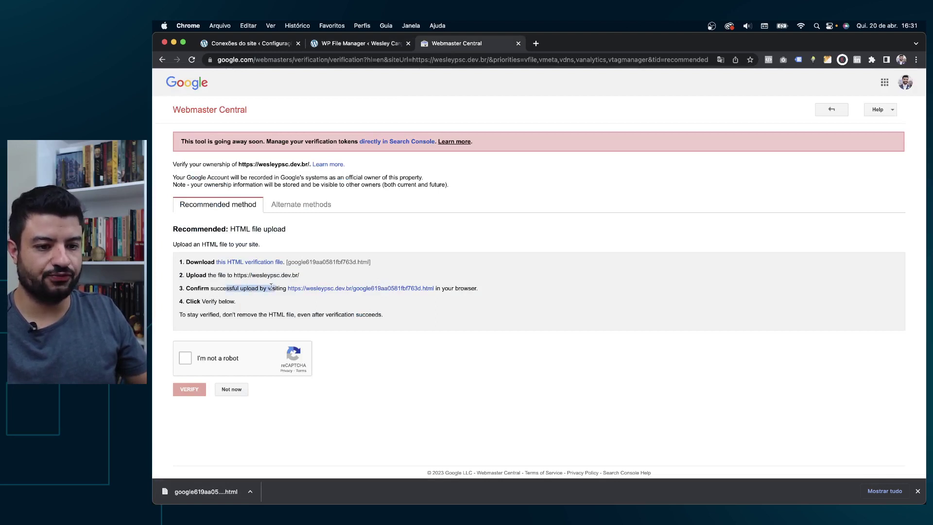
Step: Confirm the uploaded verification file loads on the site and its token matches
click(340, 289)
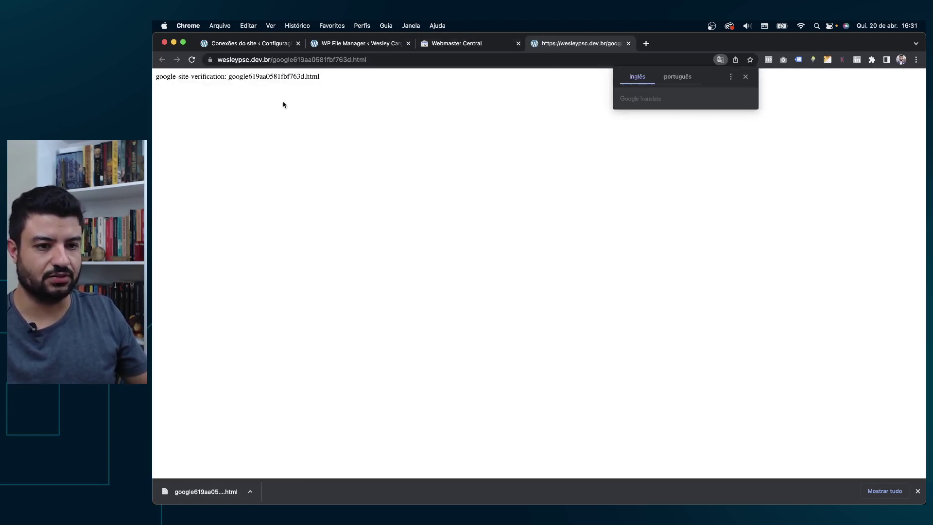
drag(320, 78, 173, 80)
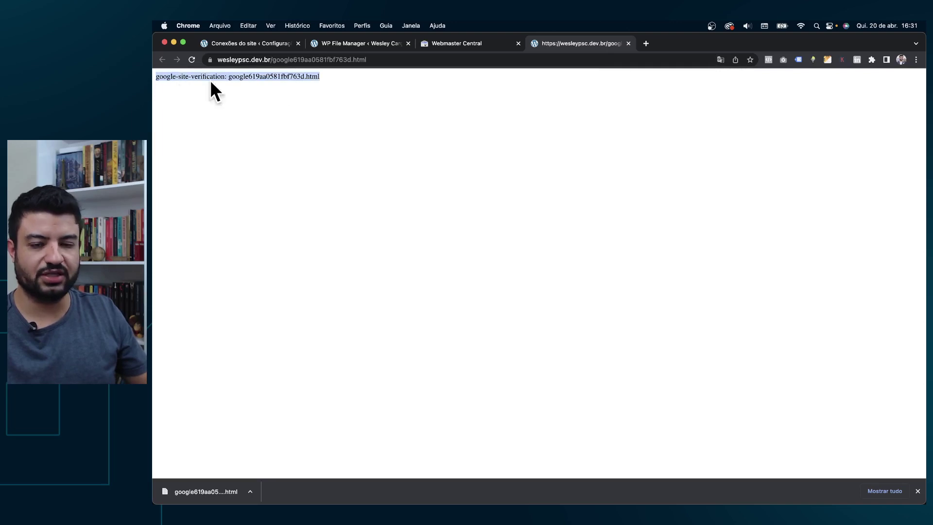
double_click(234, 81)
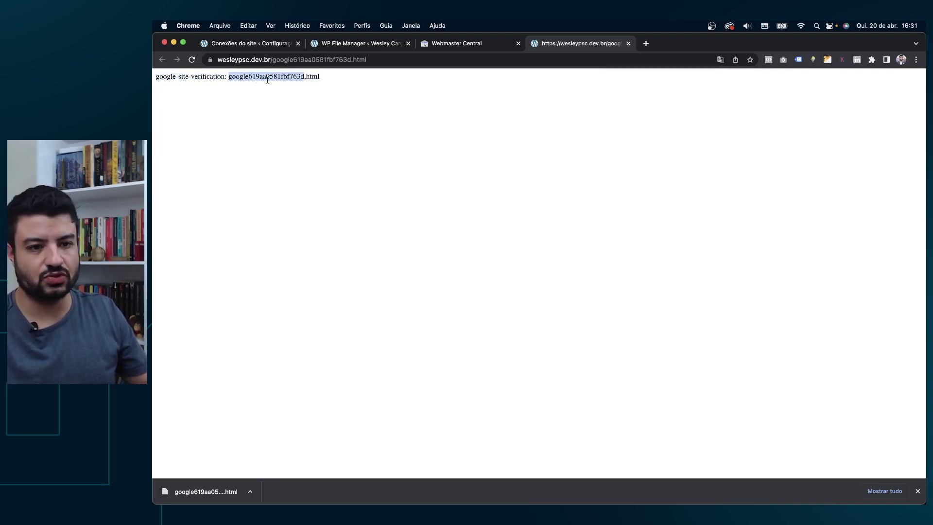
key(super+w)
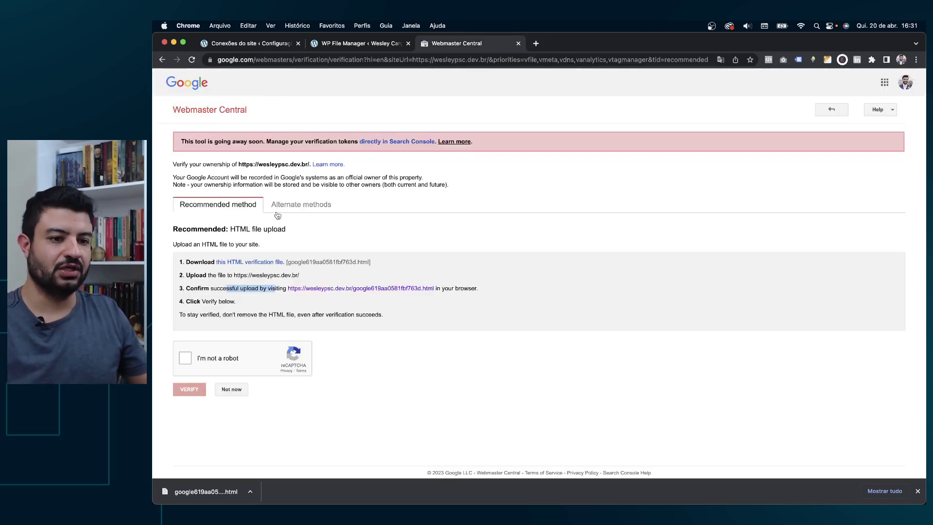
Step: Pass the reCAPTCHA, verify site ownership, and return to the WordPress tabs
click(214, 307)
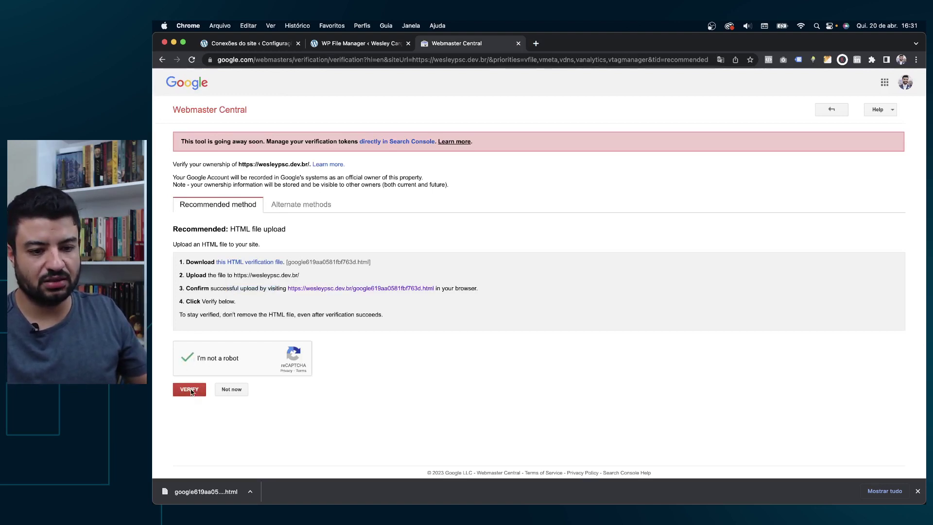
click(197, 393)
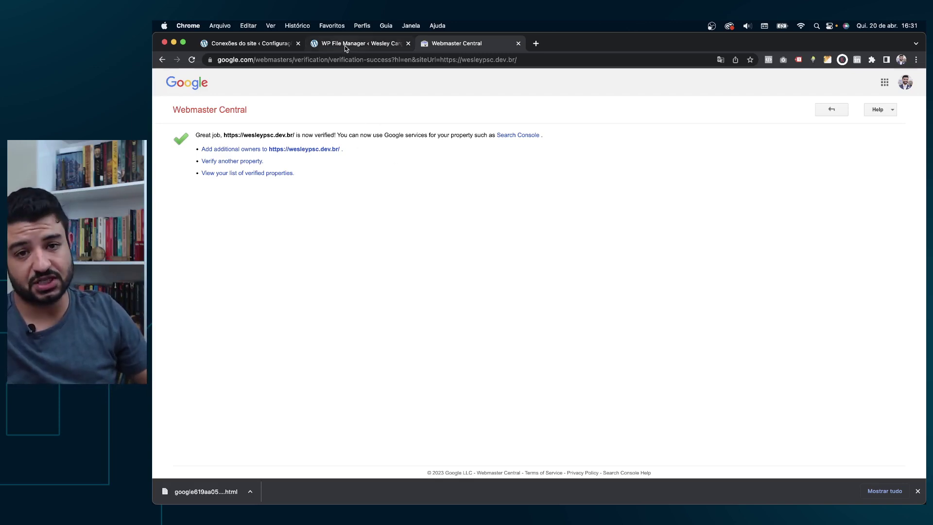
click(284, 44)
click(377, 43)
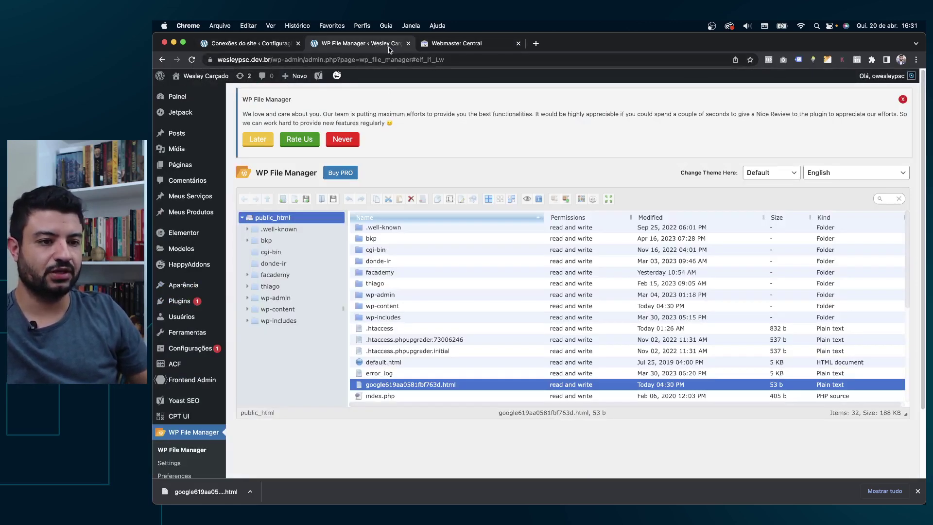
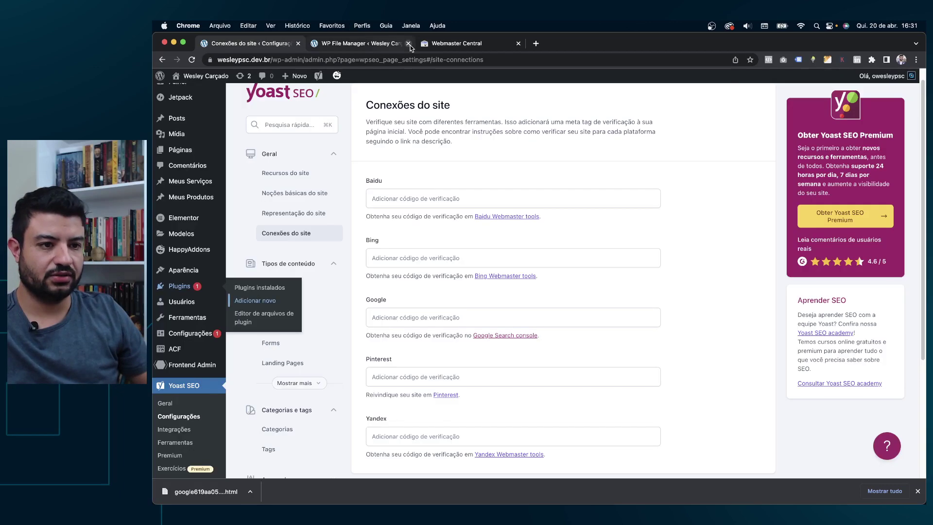
Step: Close the leftover WP File Manager and old Webmaster Central tabs
click(409, 45)
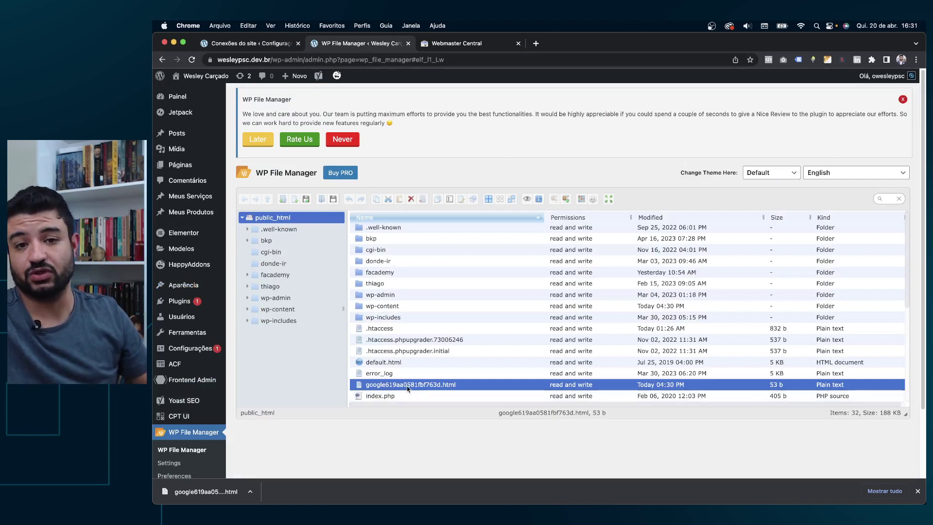
click(408, 43)
click(407, 44)
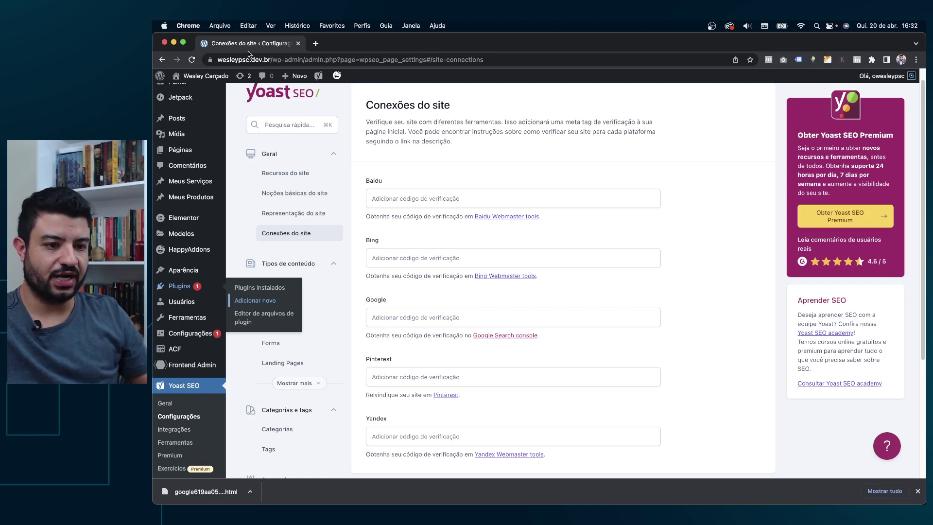
Step: Open Google's site-verification page from the Google Search Console link under the Google field
click(415, 322)
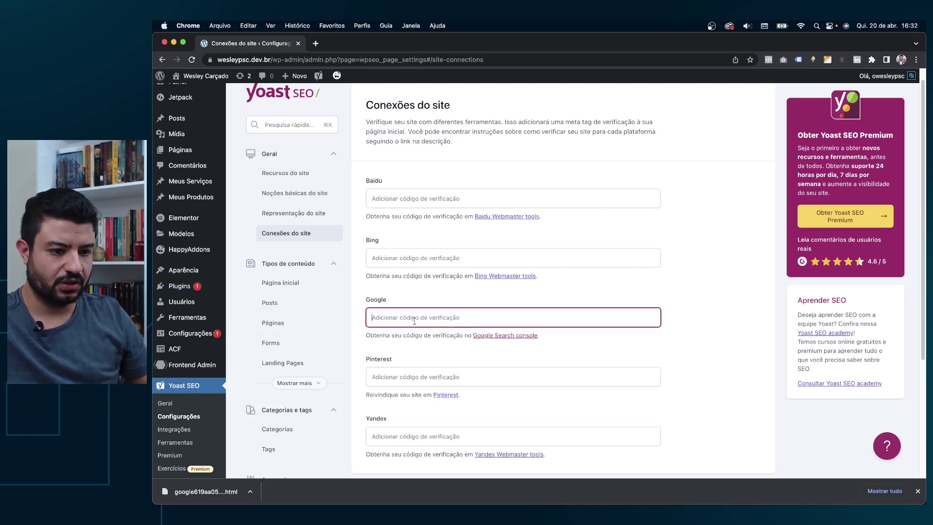
click(502, 335)
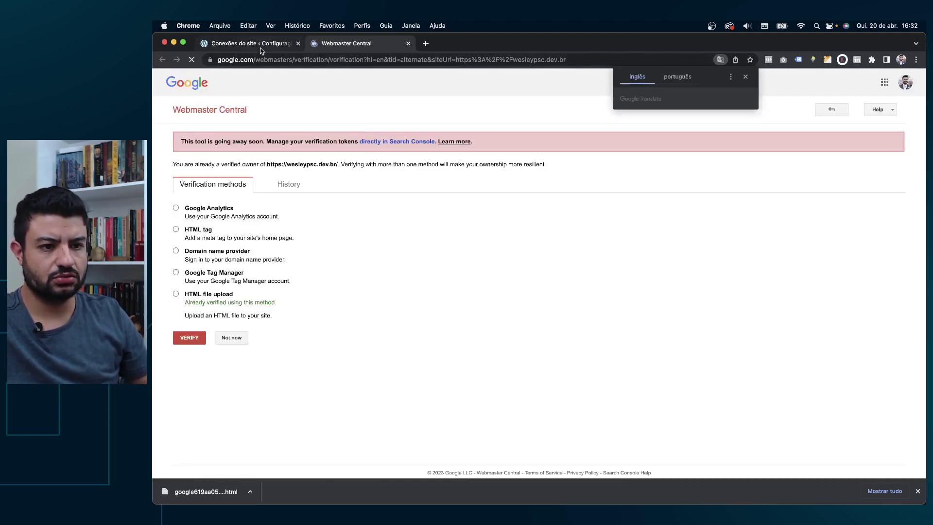
click(247, 43)
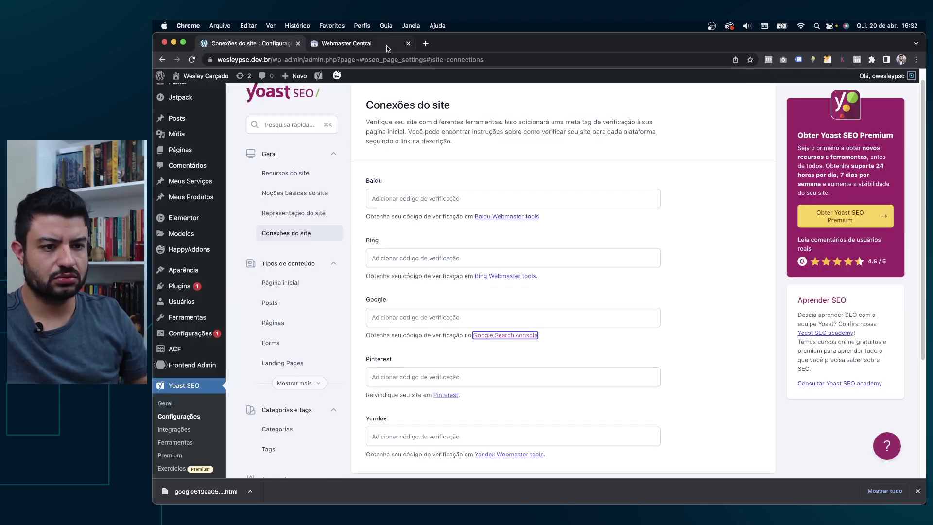
click(394, 47)
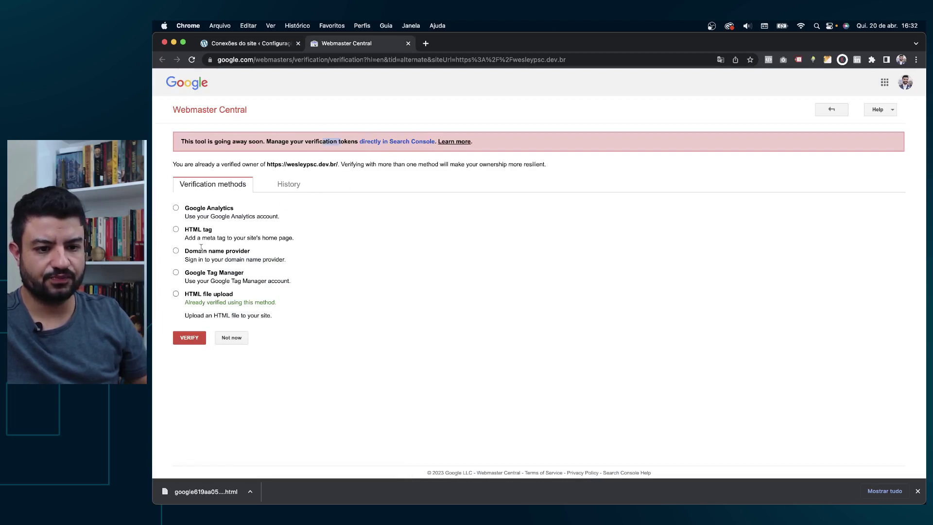
Step: Verify the site in Webmaster Central using the HTML file upload method after the reCAPTCHA check
click(211, 295)
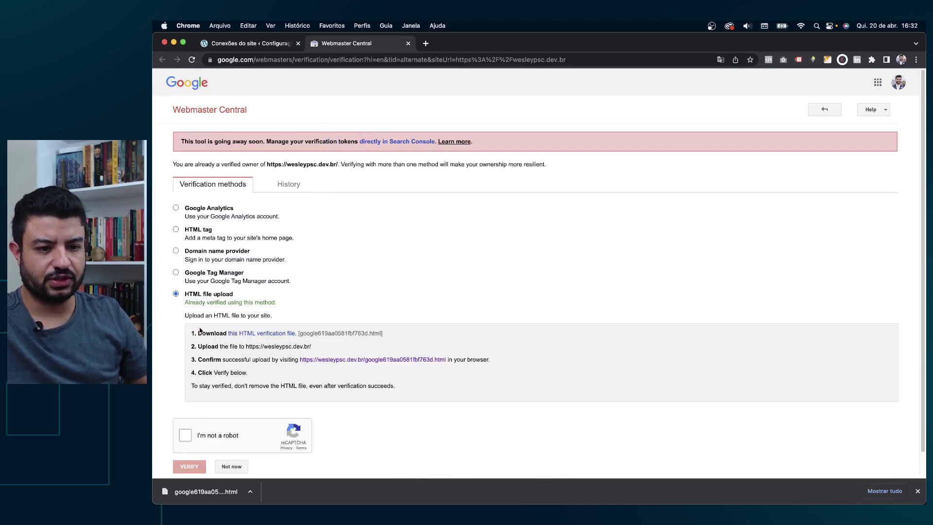
click(185, 435)
scroll(363, 278, down, 1)
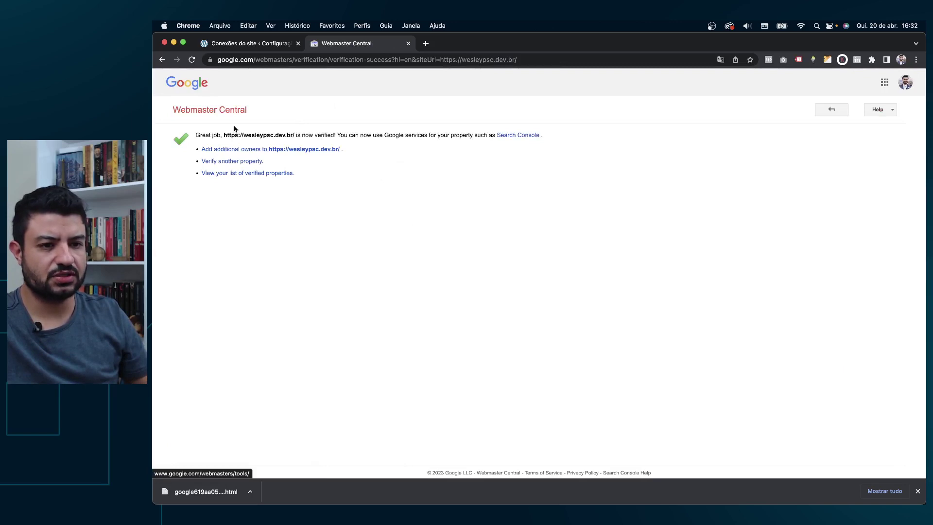
double_click(258, 135)
click(463, 86)
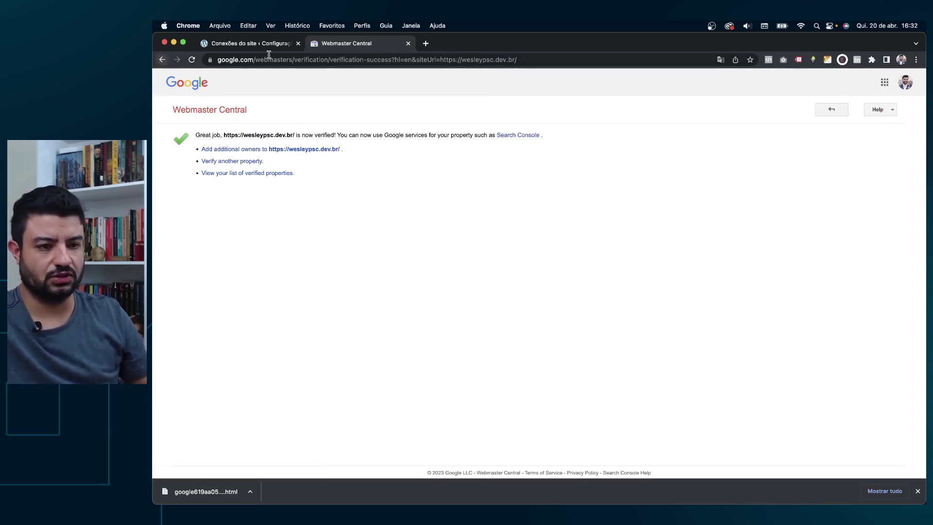
Step: Open the downloaded google619aa0581fbf763d.html file and copy its verification line
click(230, 493)
drag(321, 76, 153, 77)
key(super+c)
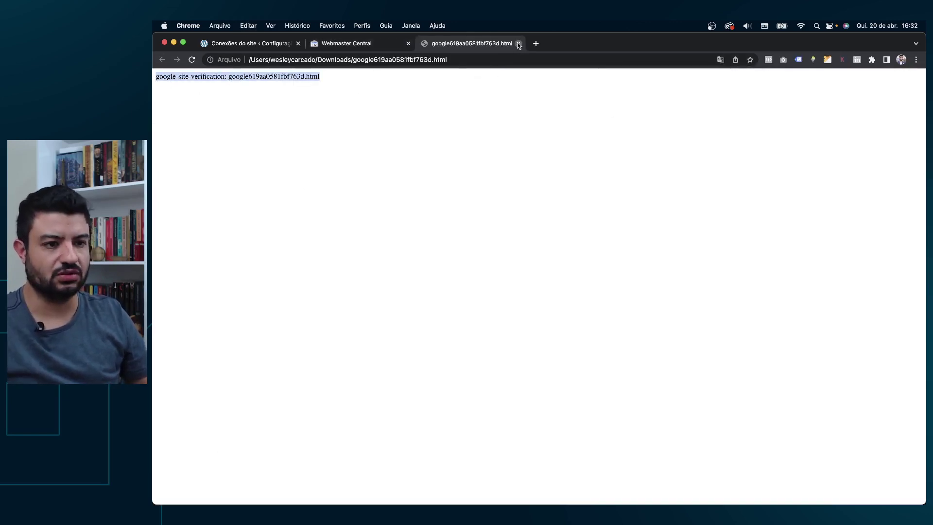
Step: Paste the verification line into Yoast's Google field, trimming the 'google-site-verification: ' prefix and '.html'
click(518, 44)
click(264, 45)
click(450, 317)
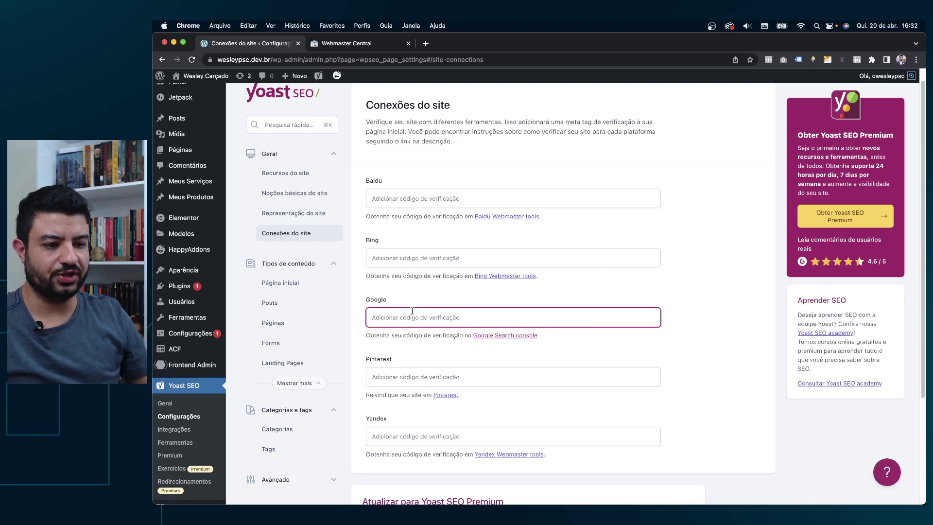
key(super+v)
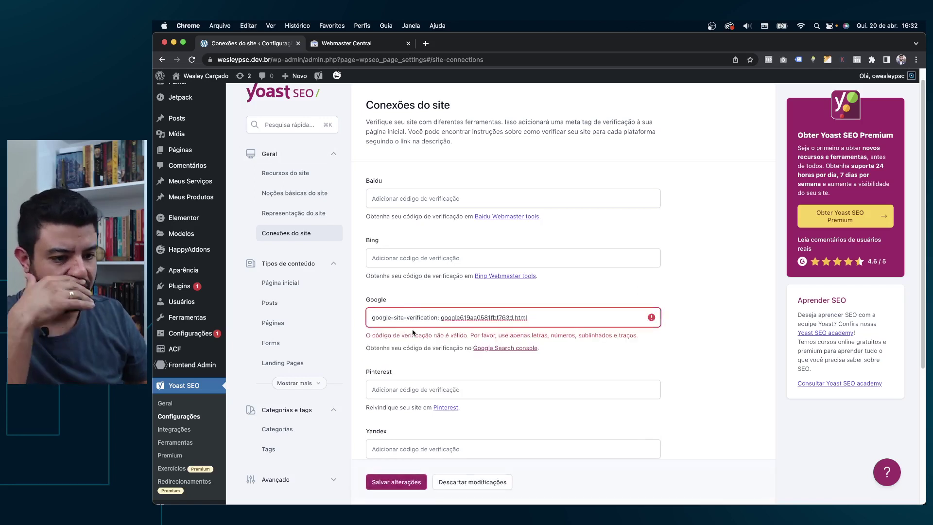
drag(415, 335, 461, 335)
mouse_move(493, 335)
mouse_down()
mouse_move(538, 335)
mouse_move(514, 318)
mouse_up()
click(544, 334)
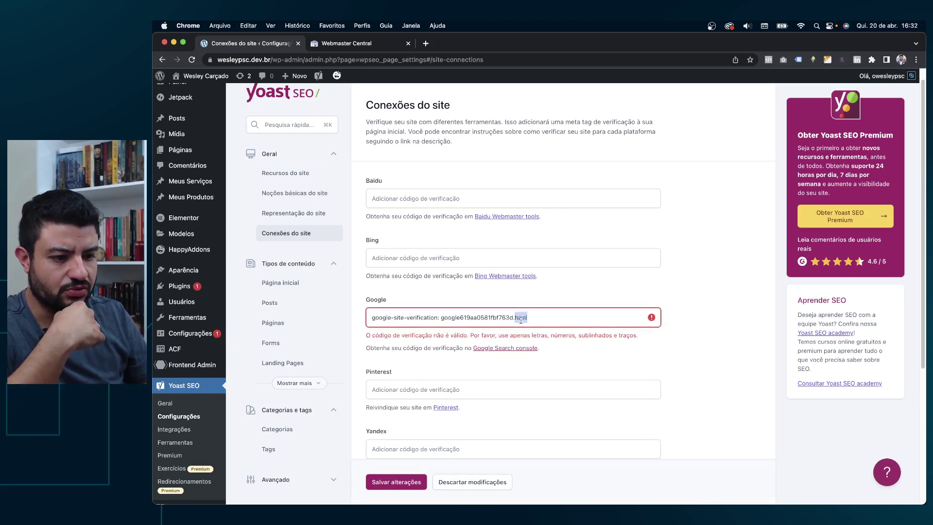
key(BackSpace)
drag(441, 317, 371, 317)
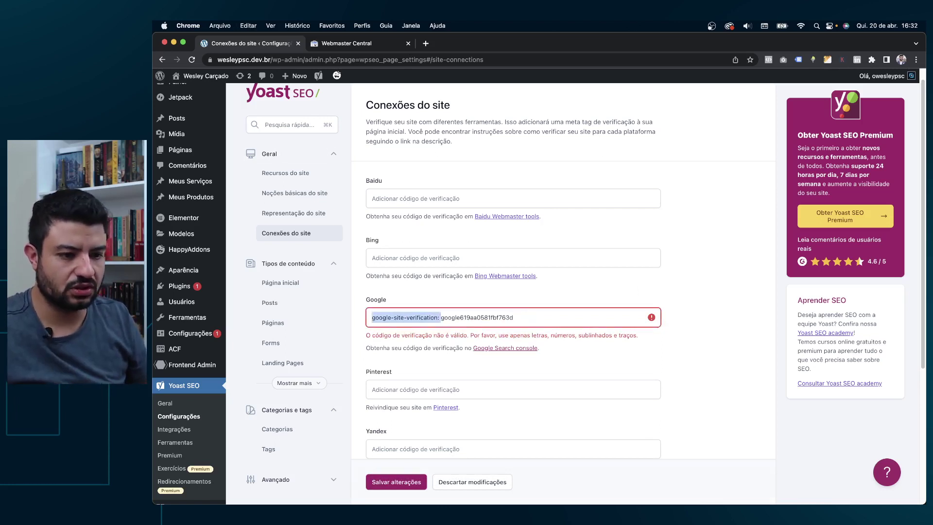
key(BackSpace)
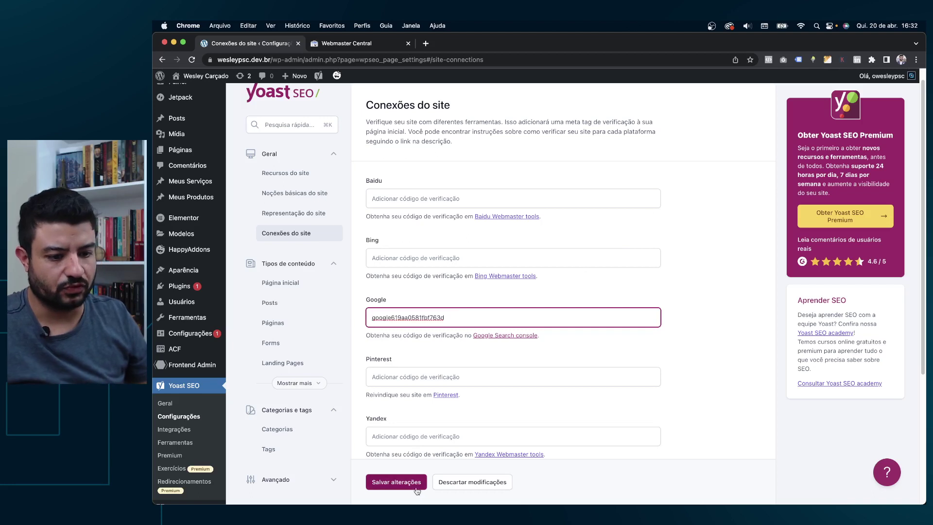
Step: Save the site connection settings and reload to confirm the code persists
click(396, 481)
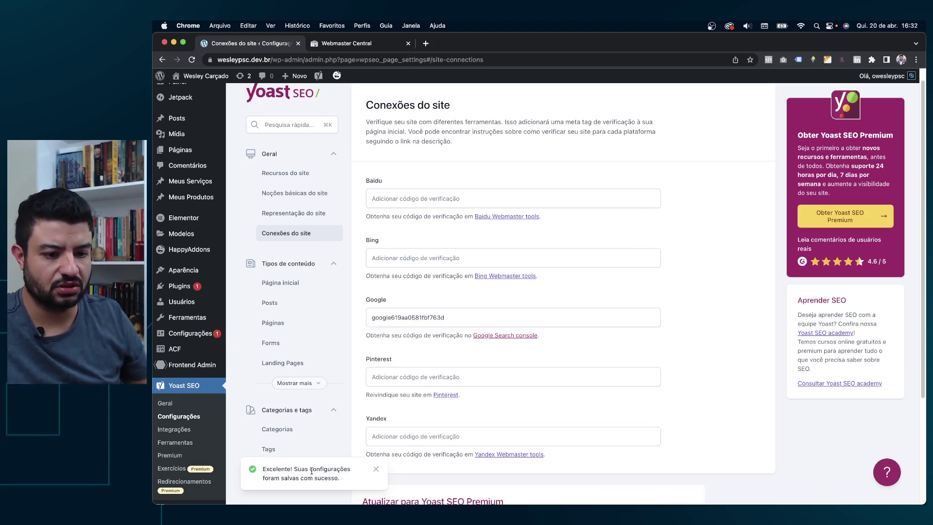
scroll(586, 303, down, 3)
scroll(583, 310, up, 4)
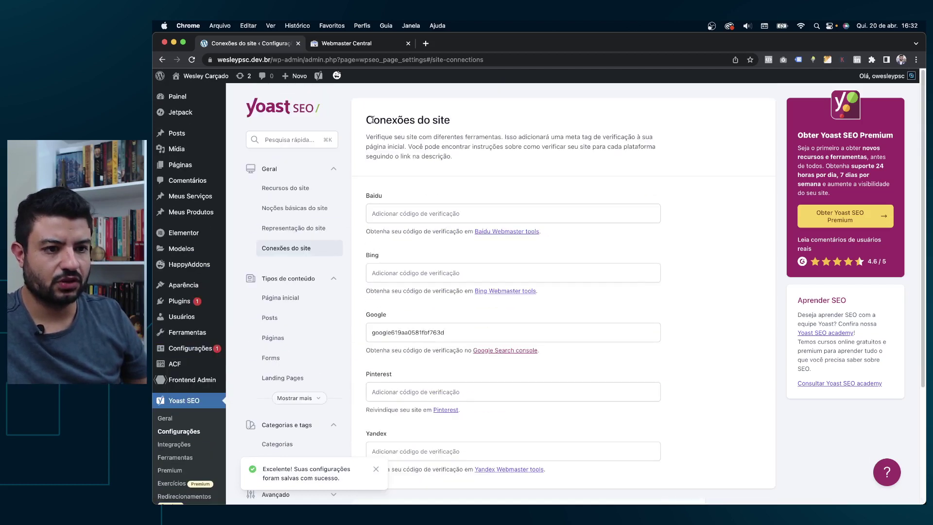
click(194, 60)
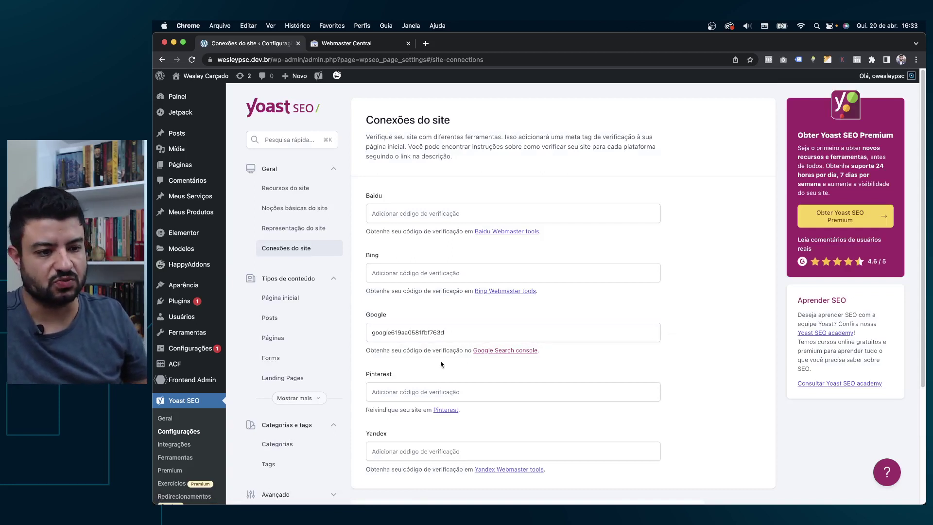
Step: Open Google's verification page, decline translation, and continue to Search Console
super+click(501, 349)
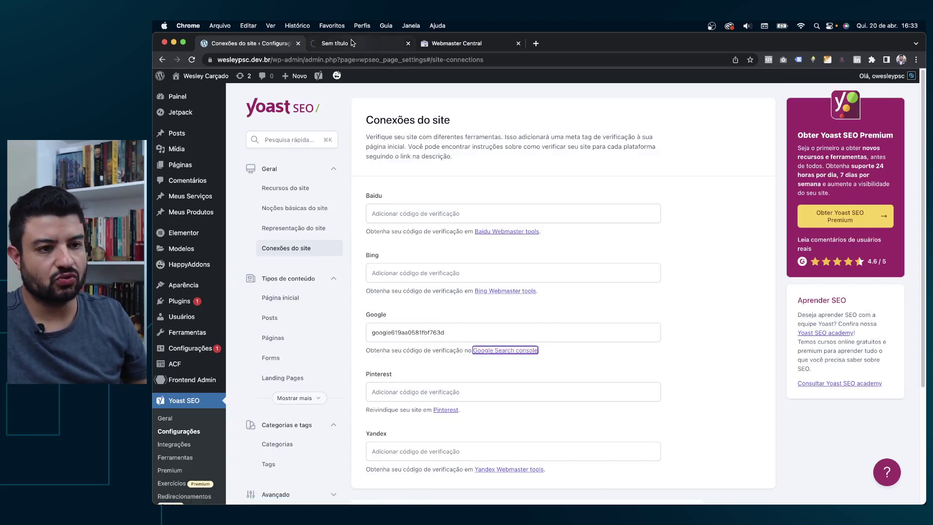
click(353, 42)
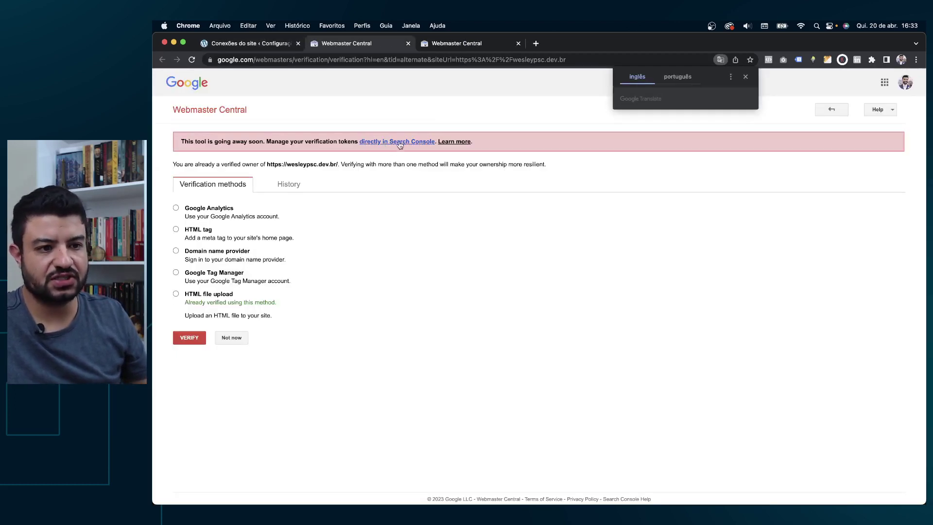
click(337, 141)
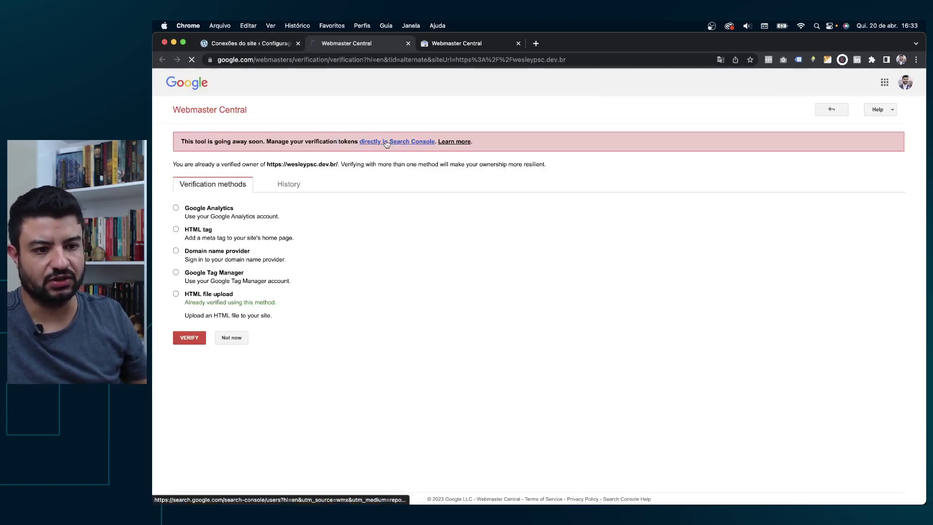
click(414, 143)
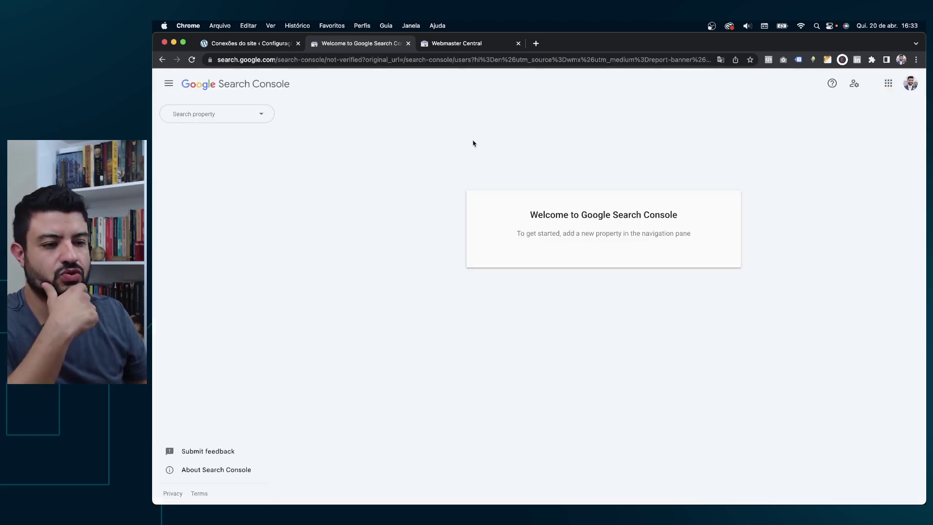
mouse_move(539, 234)
mouse_down()
mouse_move(619, 234)
mouse_move(569, 235)
mouse_up()
click(583, 240)
click(548, 224)
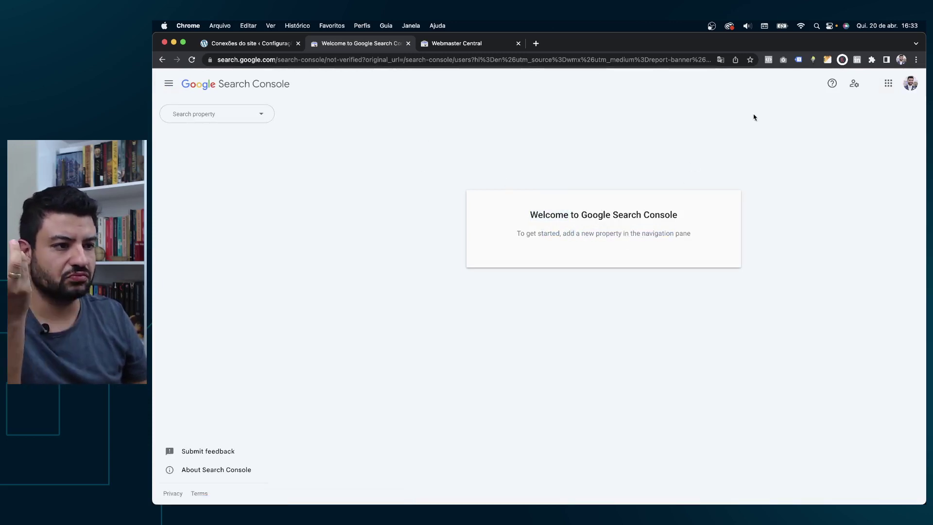
Step: Add the wesleypsc.dev.br domain property, review its TXT record, and postpone verification
click(256, 114)
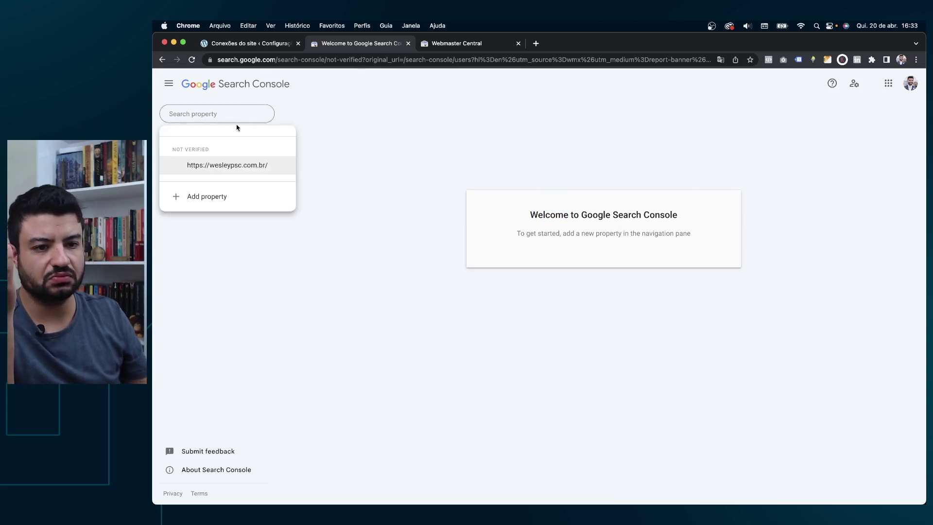
click(204, 196)
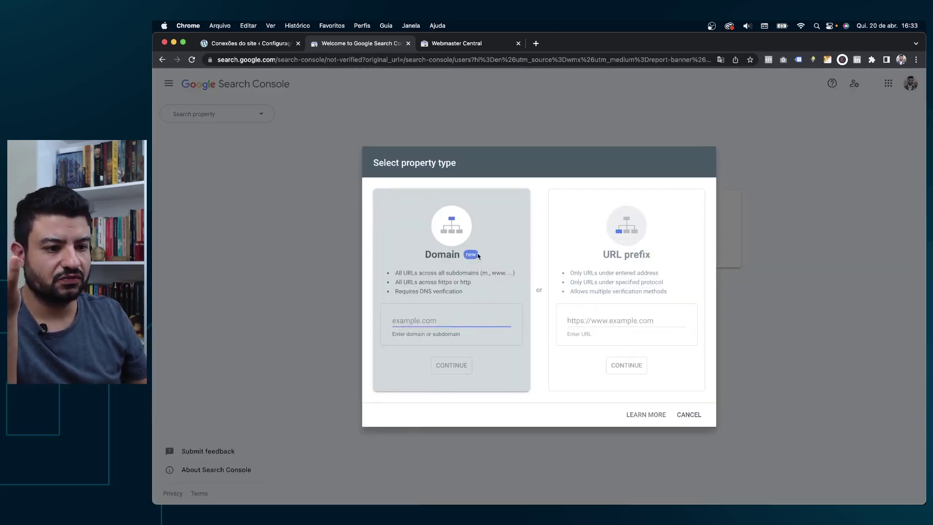
text(wesleypsc)
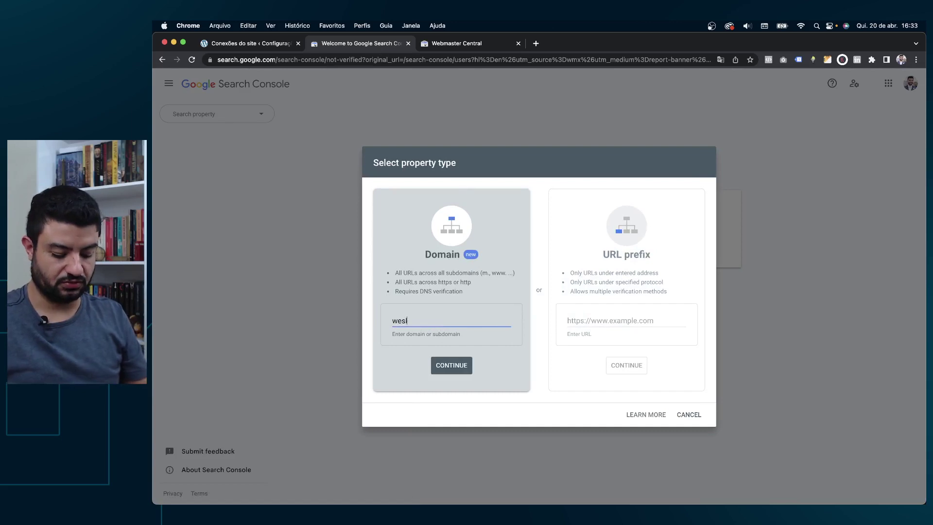
key(BackSpace)
key(BackSpace)
text(br)
click(449, 369)
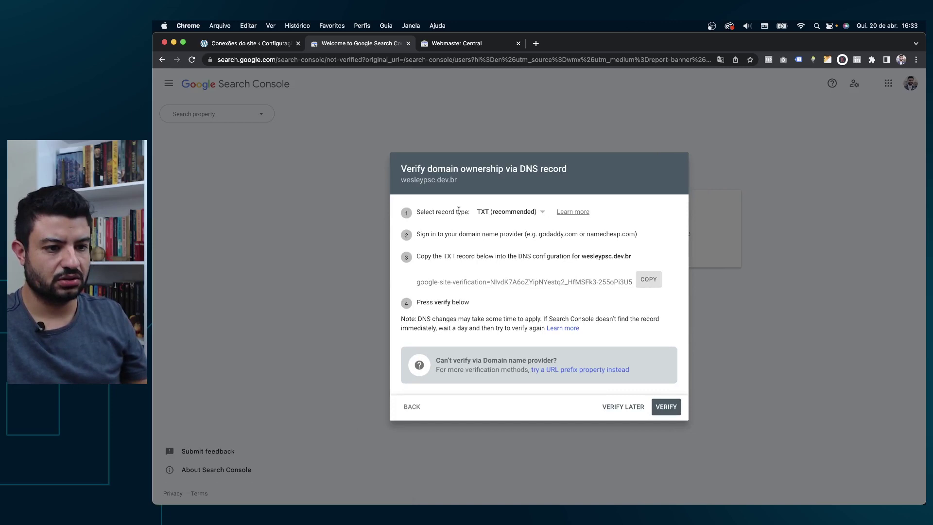
click(533, 214)
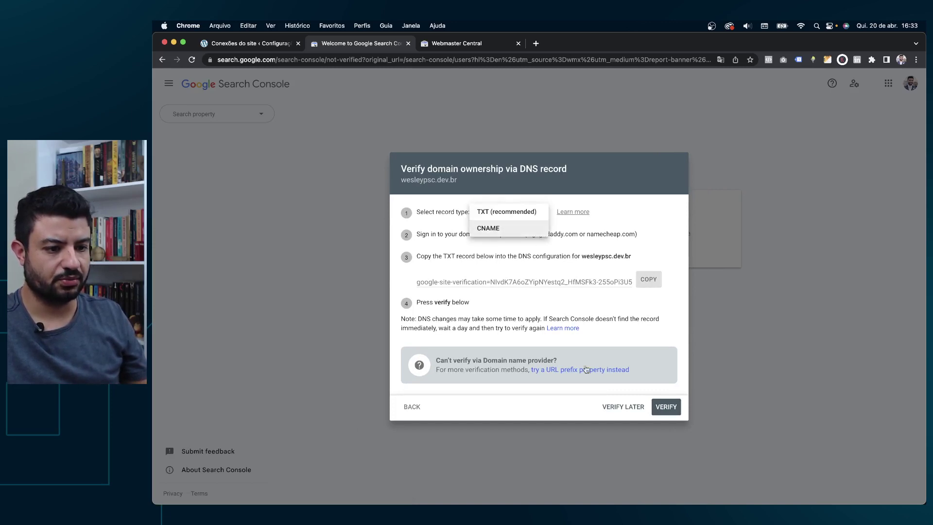
click(665, 307)
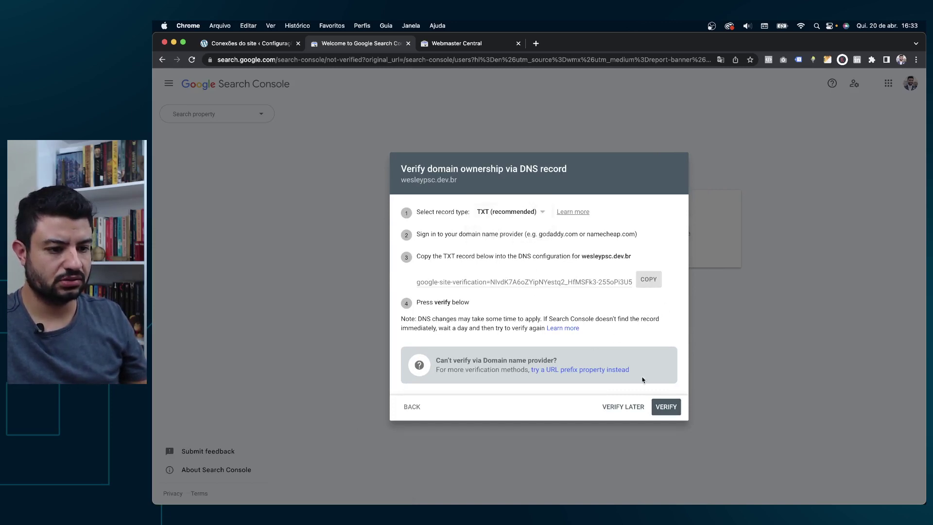
drag(476, 281, 580, 280)
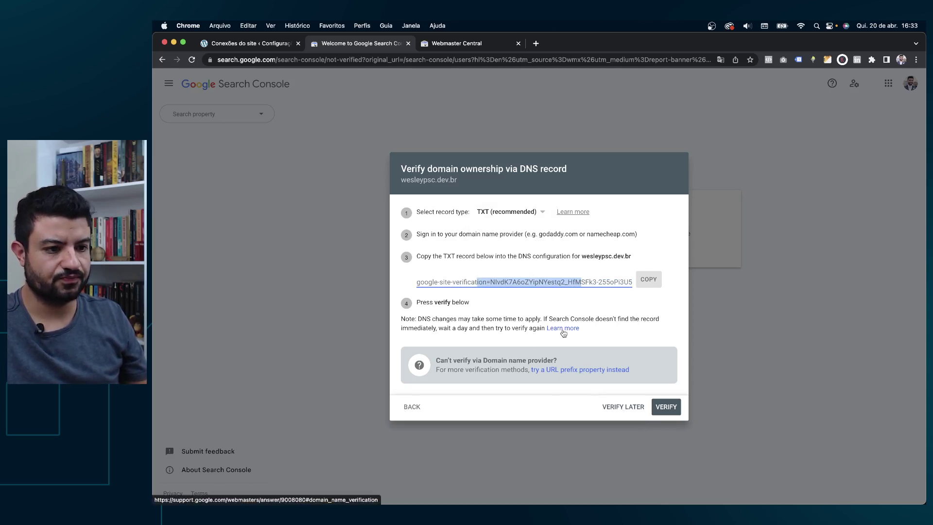
click(543, 214)
click(648, 223)
click(631, 406)
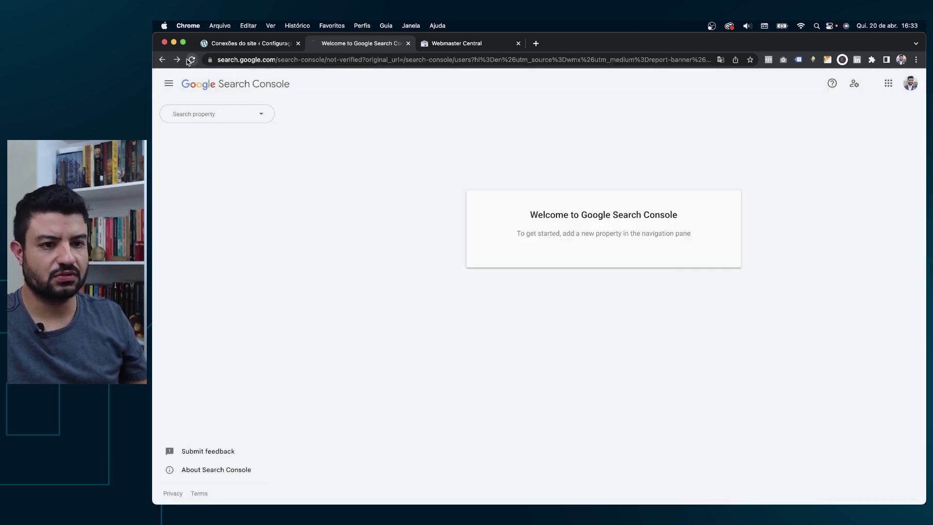
Step: Reopen the wesleypsc.dev.br property and choose Verify Later again
click(258, 114)
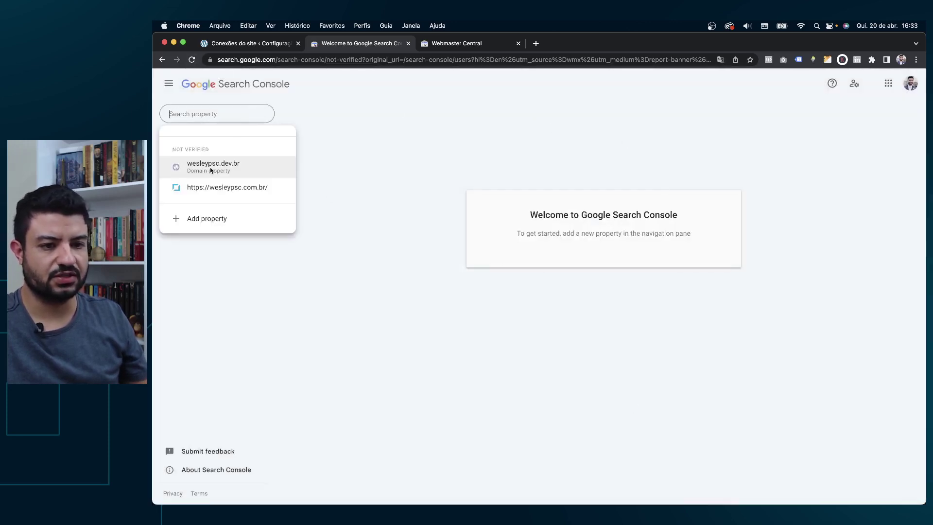
click(226, 168)
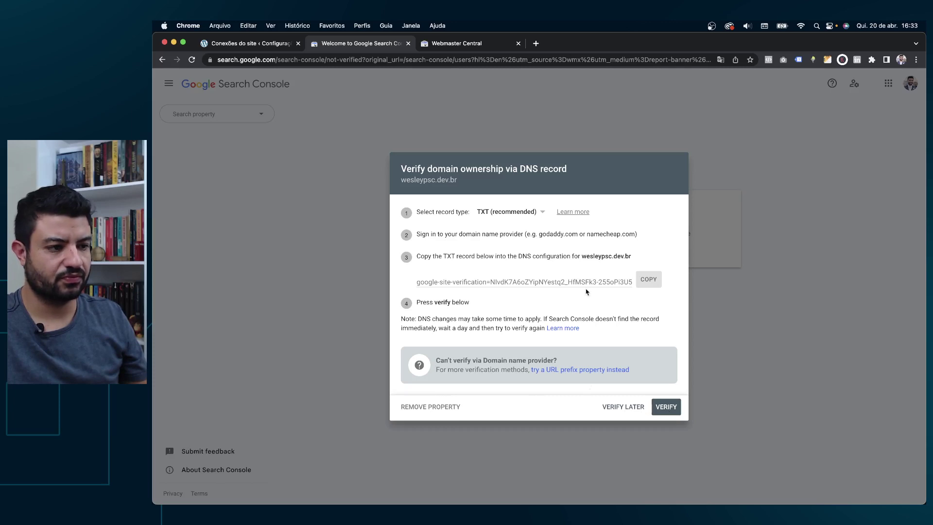
click(625, 408)
Step: Check that the Google verification code is still saved in Yoast's Google field
click(267, 45)
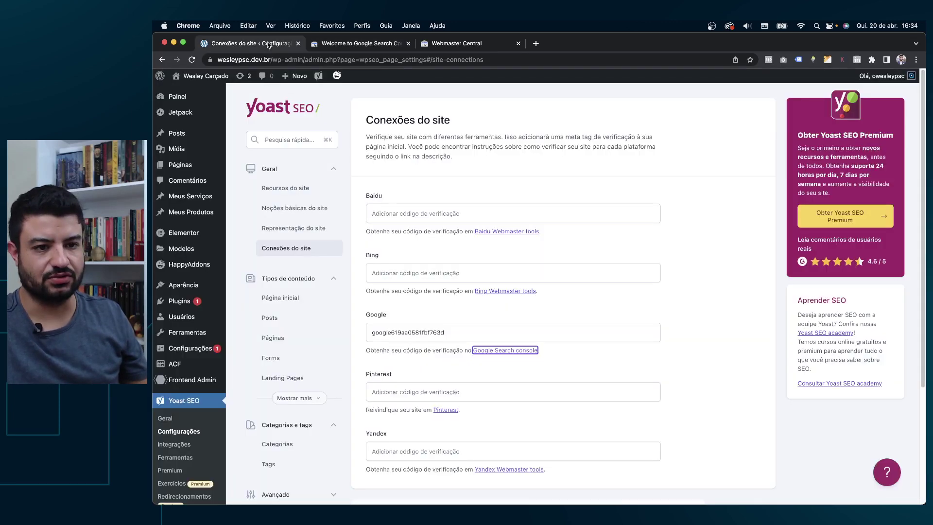
click(431, 329)
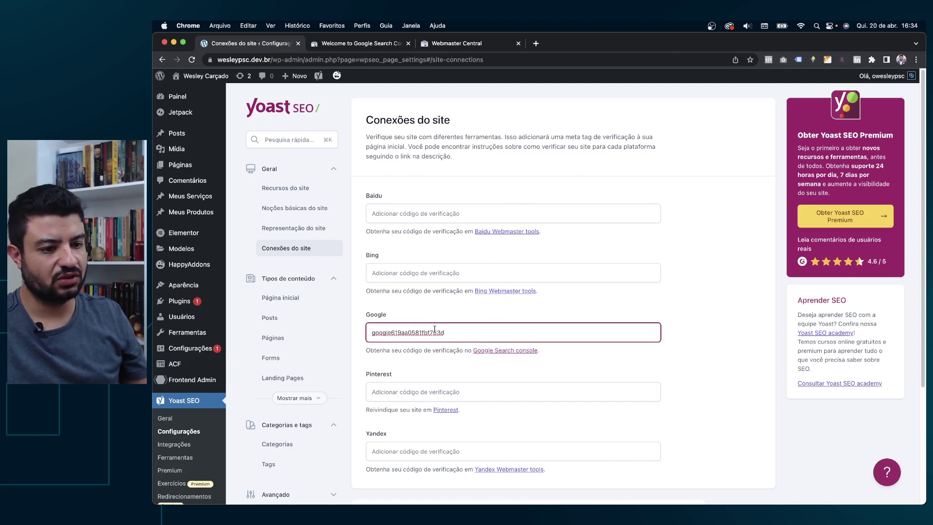
double_click(461, 330)
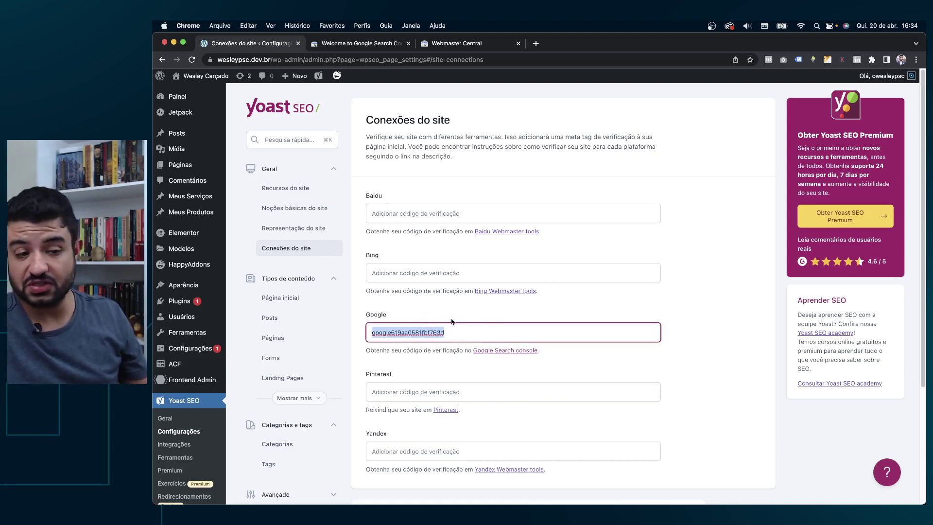
click(489, 315)
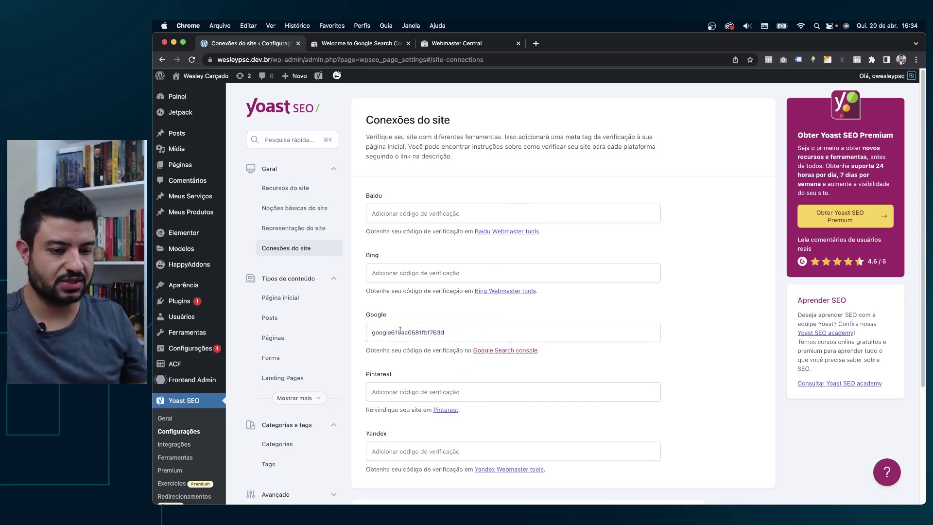
Step: Open Bing Webmaster Tools from the link under the Bing field and close the Search Console tab
scroll(427, 287, down, 1)
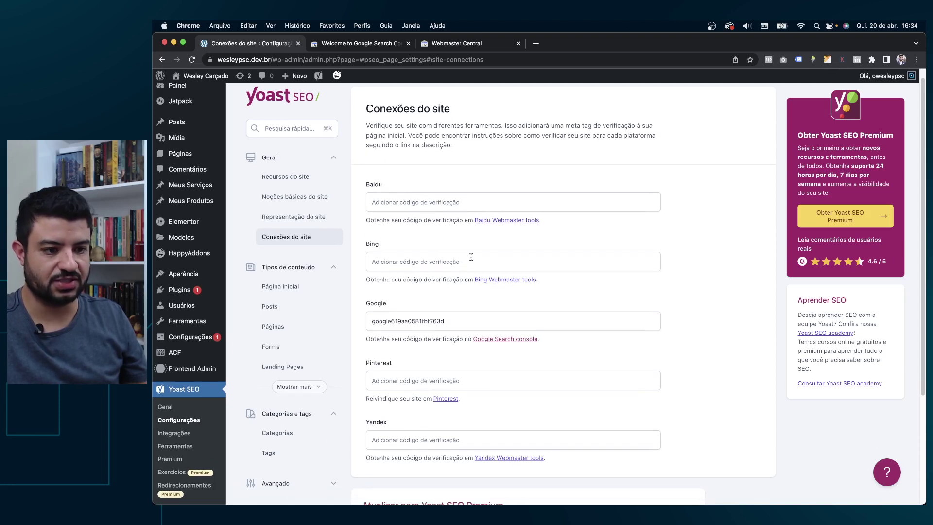
click(505, 274)
click(517, 43)
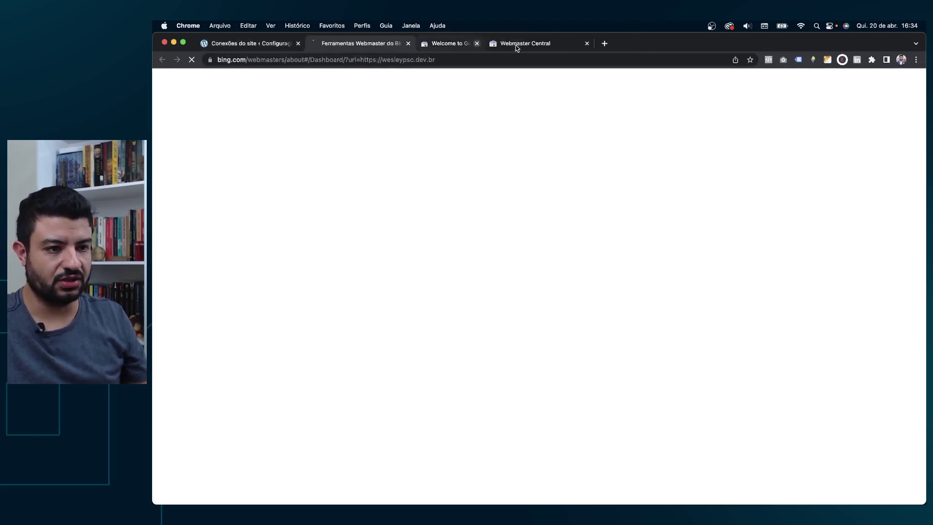
Step: Close the Webmaster Central tab and reject optional cookies on Bing's consent banner
click(514, 44)
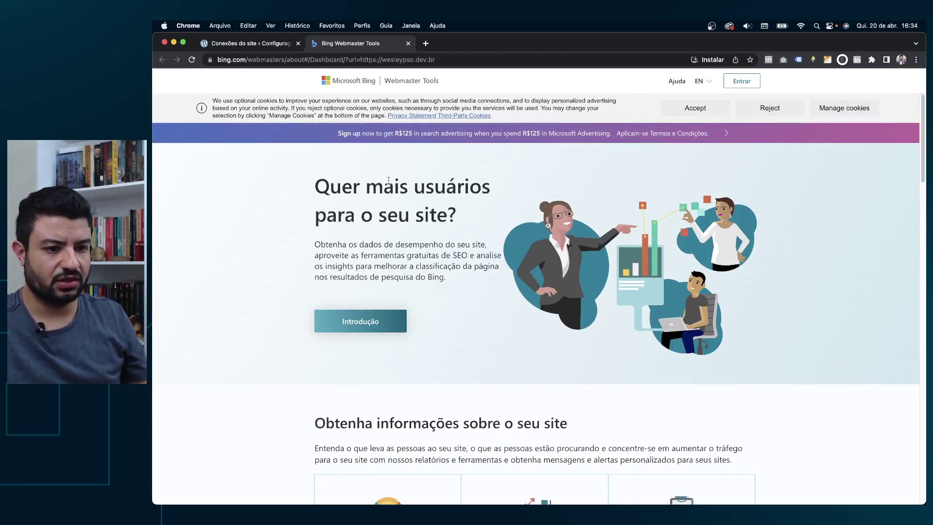
scroll(468, 217, down, 5)
scroll(510, 252, down, 2)
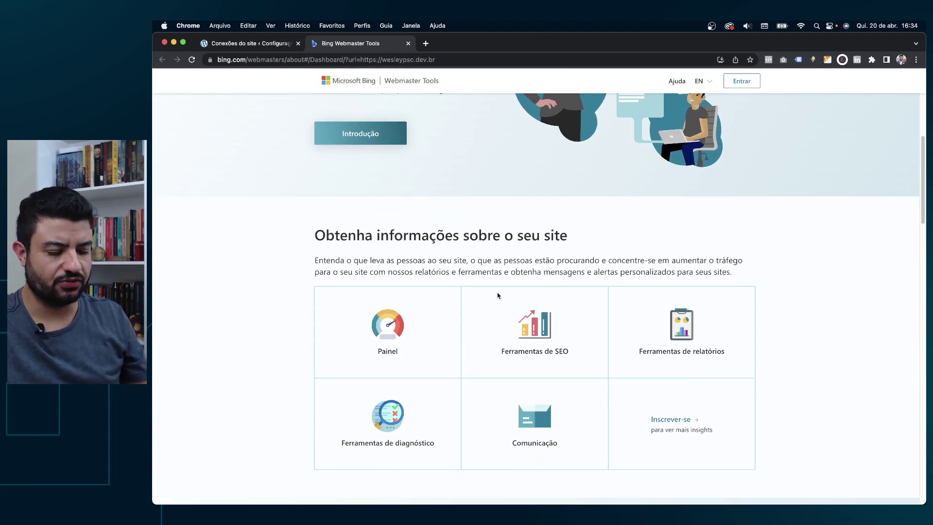
scroll(534, 301, down, 5)
scroll(593, 311, up, 10)
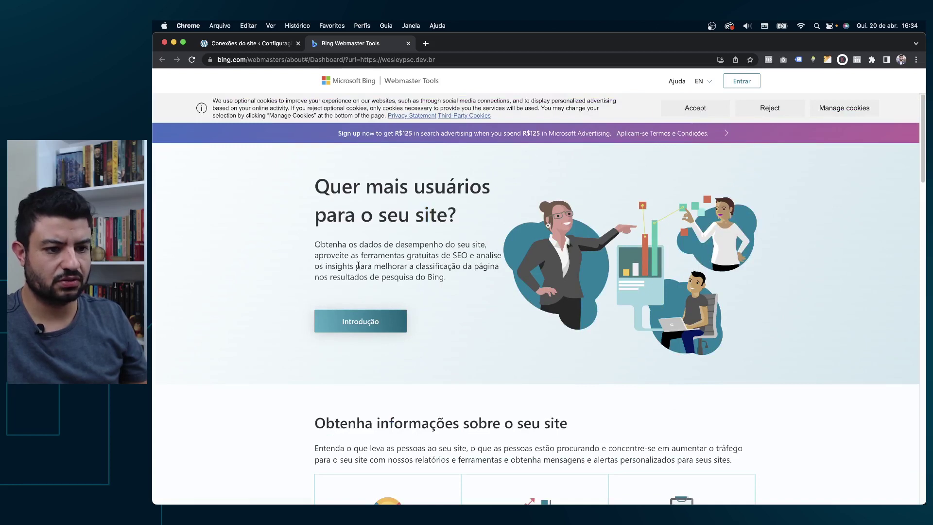
triple_click(346, 262)
scroll(720, 121, down, 1)
click(750, 110)
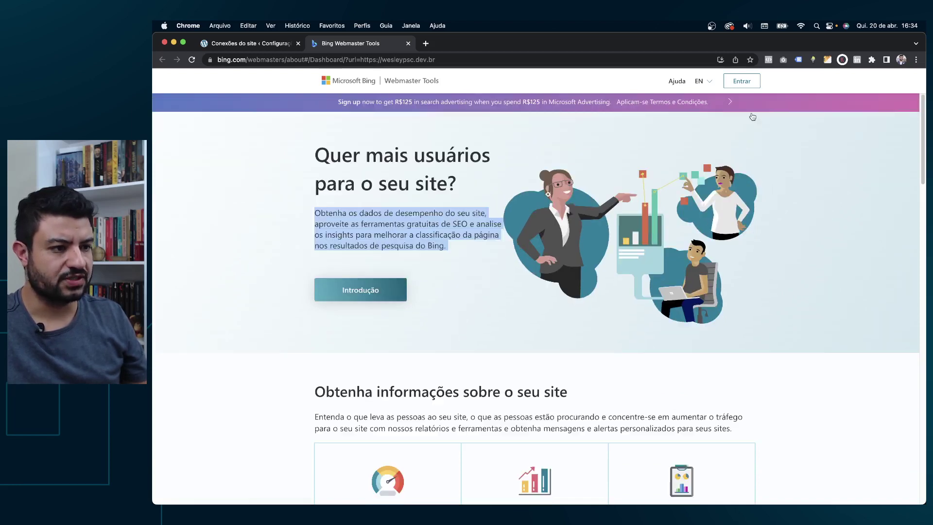
Step: Scroll through the Bing Webmaster Tools landing page to review its features
scroll(728, 146, down, 2)
scroll(680, 184, down, 5)
scroll(641, 209, down, 5)
scroll(641, 209, down, 5)
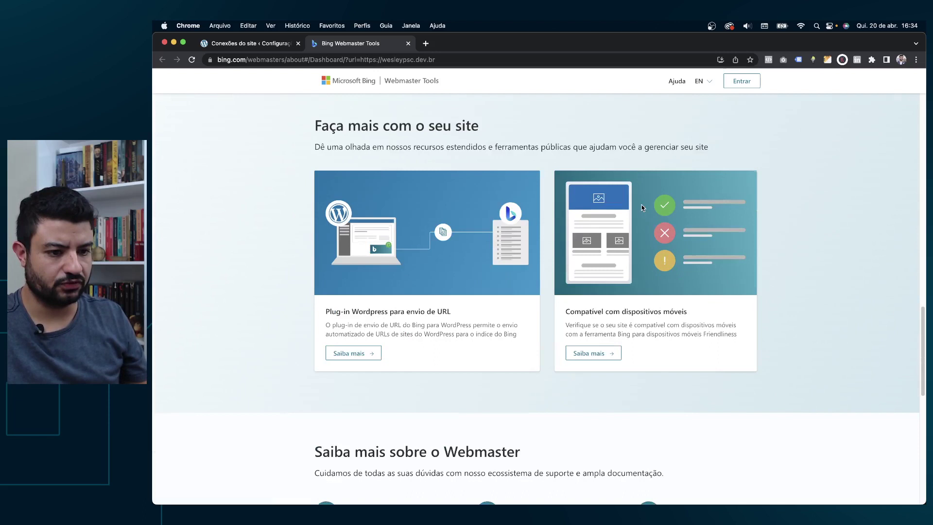
scroll(641, 209, down, 5)
scroll(641, 211, down, 5)
scroll(641, 212, down, 5)
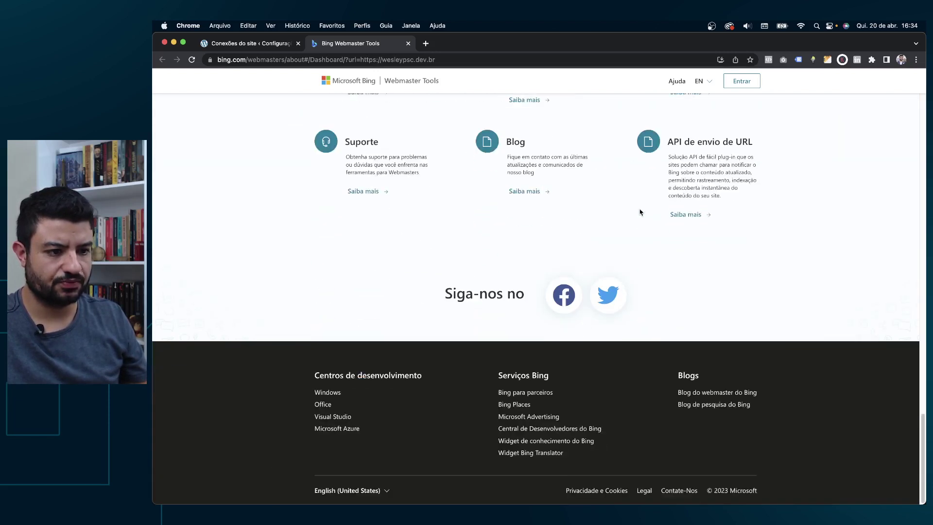
scroll(640, 212, up, 10)
scroll(638, 214, down, 2)
scroll(637, 214, down, 1)
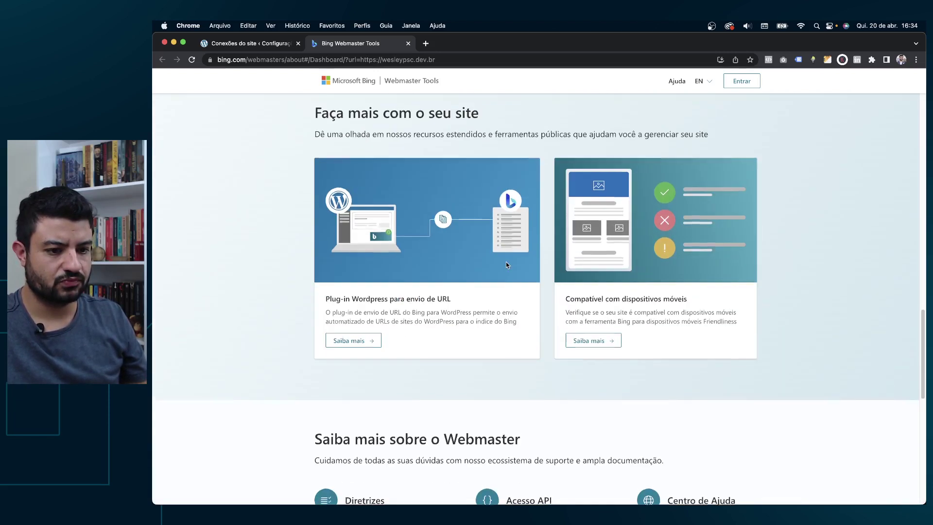
scroll(506, 263, up, 5)
scroll(548, 261, up, 2)
scroll(559, 262, up, 3)
scroll(592, 262, up, 1)
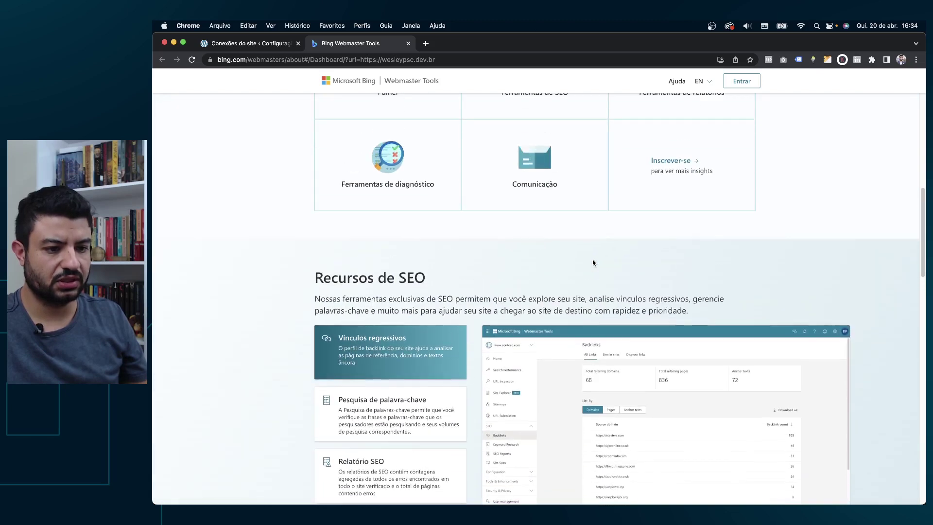
scroll(592, 263, down, 3)
scroll(593, 263, up, 6)
scroll(592, 264, up, 6)
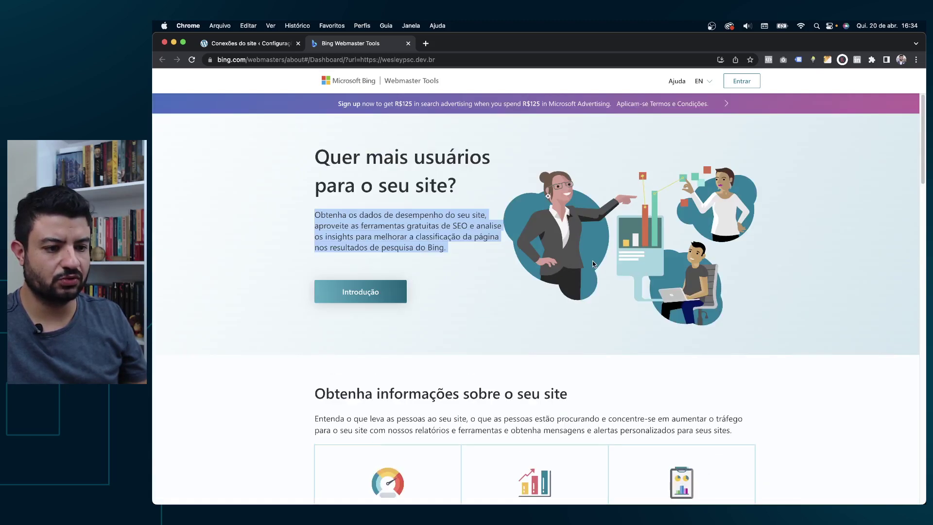
click(742, 81)
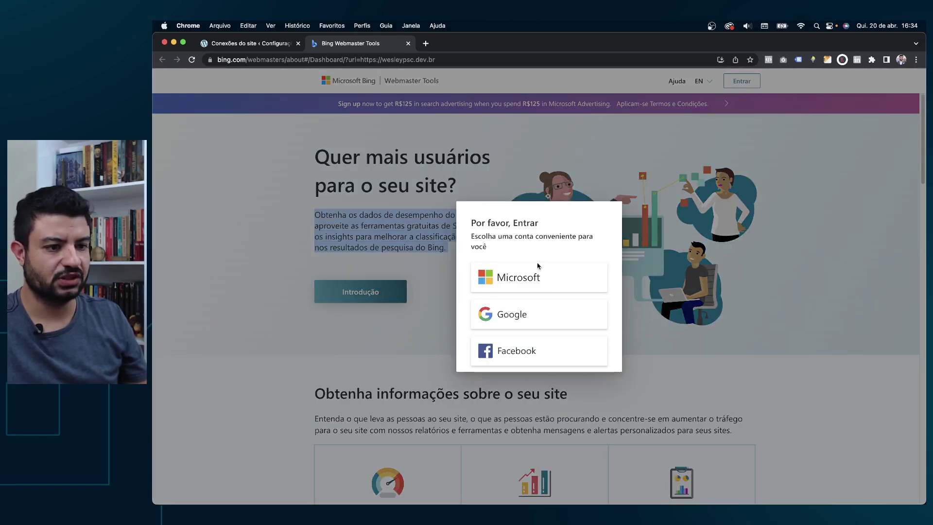
click(524, 312)
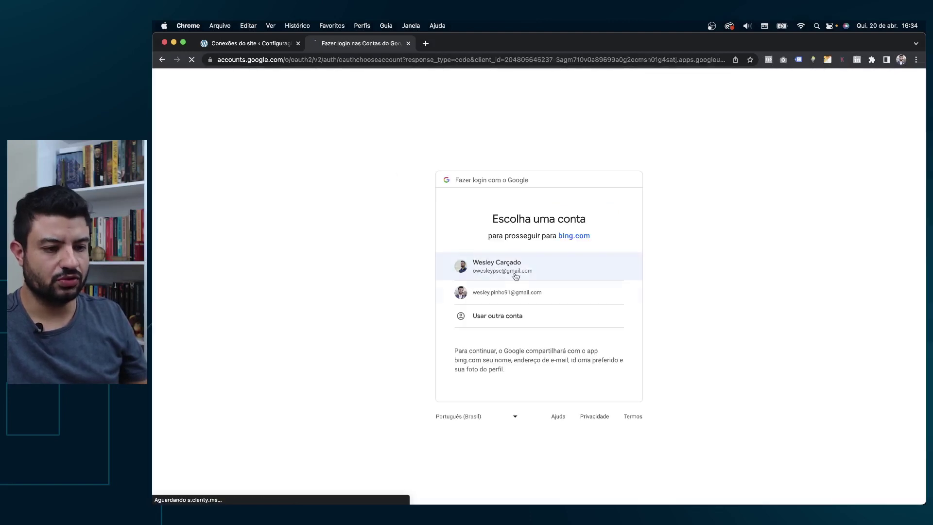
click(513, 293)
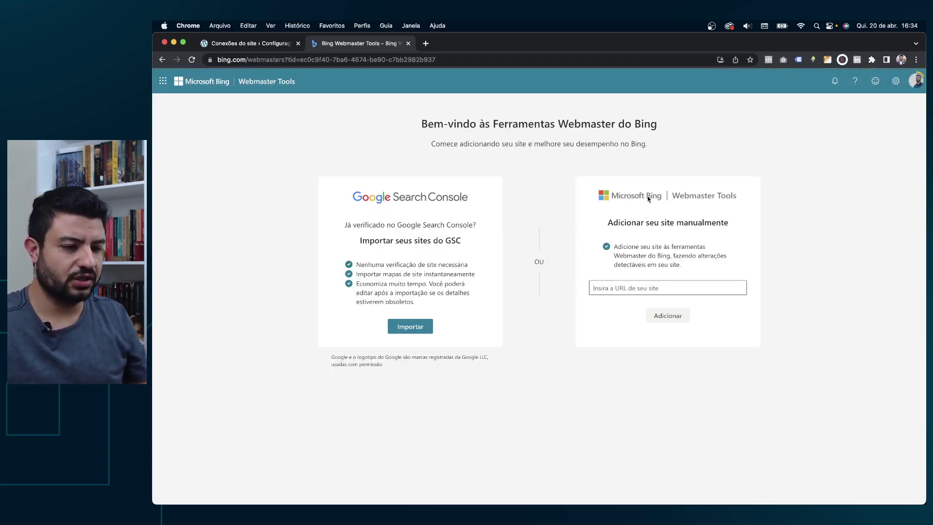
text(h)
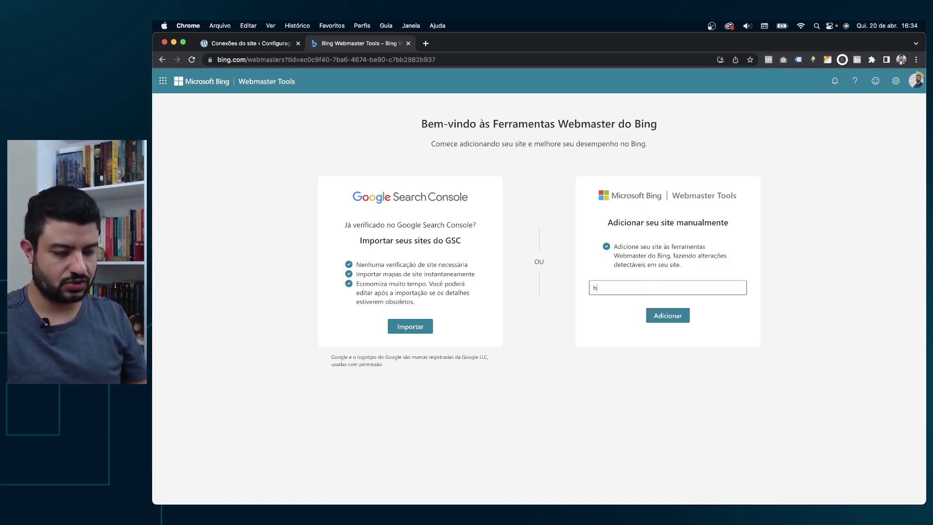
text(ttps://wesleypsc.dev.br)
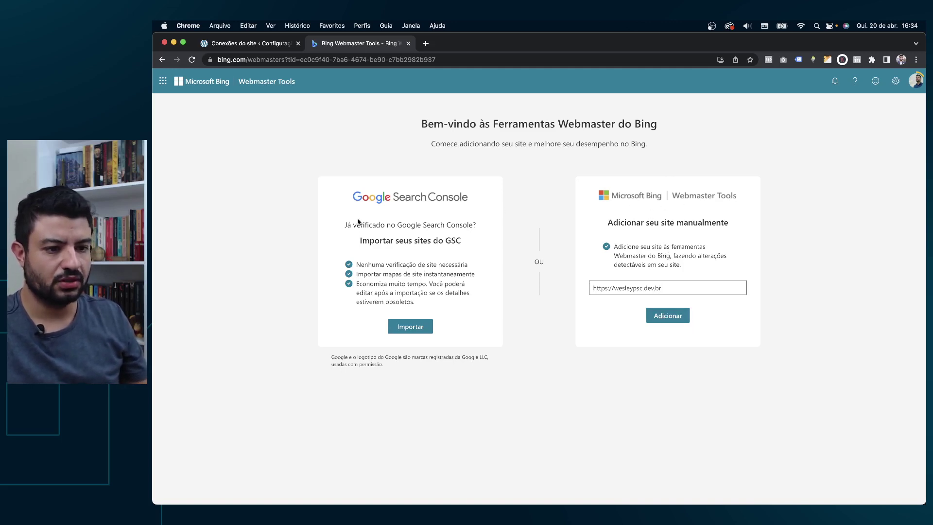
mouse_move(381, 224)
mouse_down()
mouse_move(453, 228)
mouse_move(465, 241)
mouse_up()
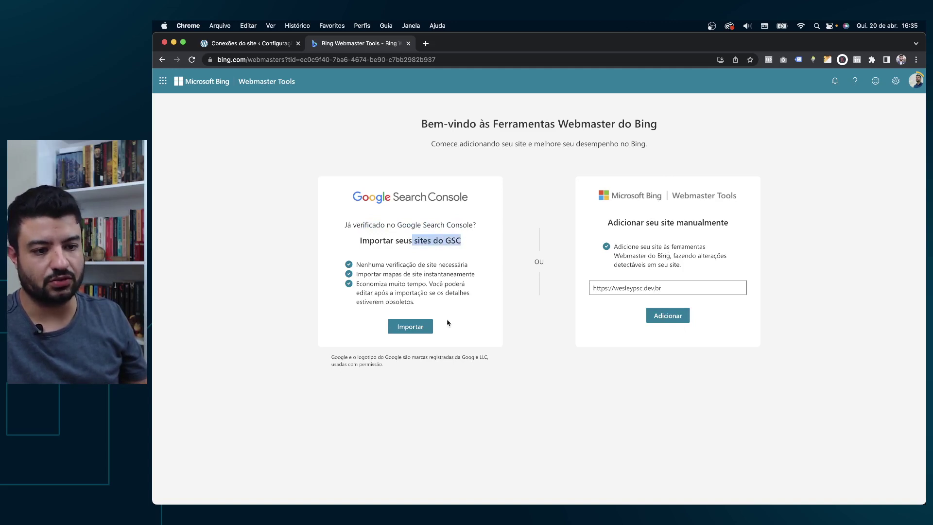
Step: Start the Search Console import, switching to the second Google account at sign-in
click(415, 328)
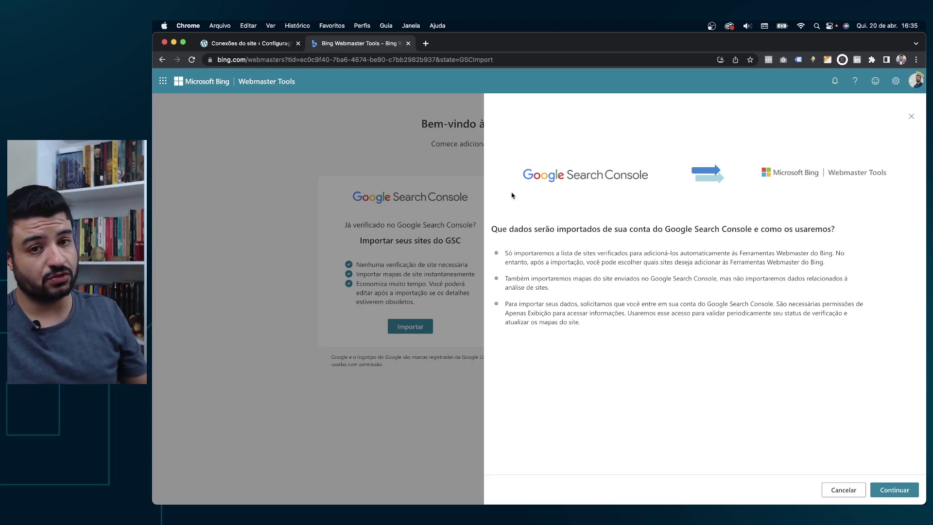
click(894, 490)
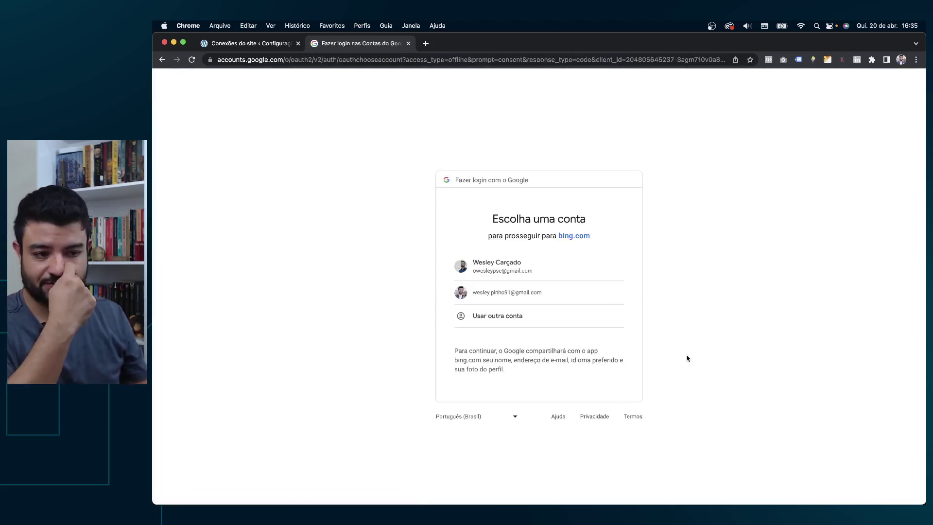
click(537, 266)
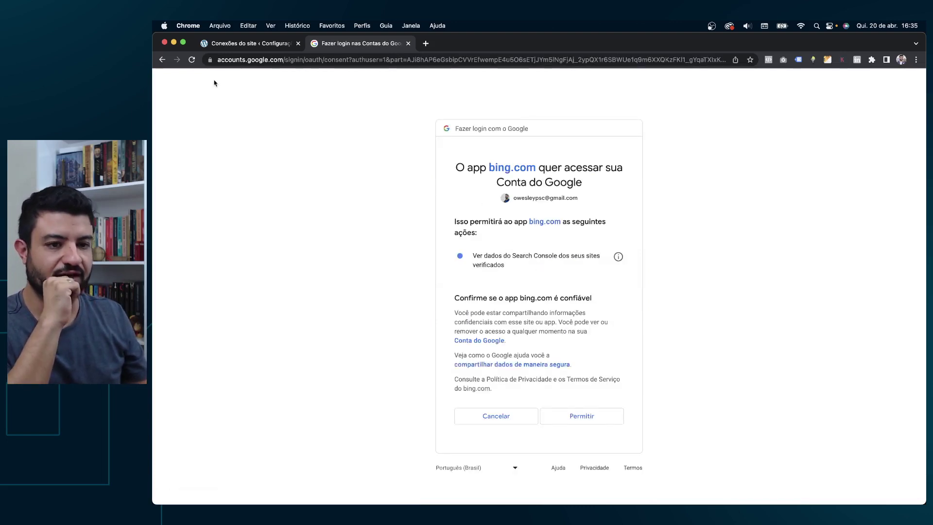
click(163, 59)
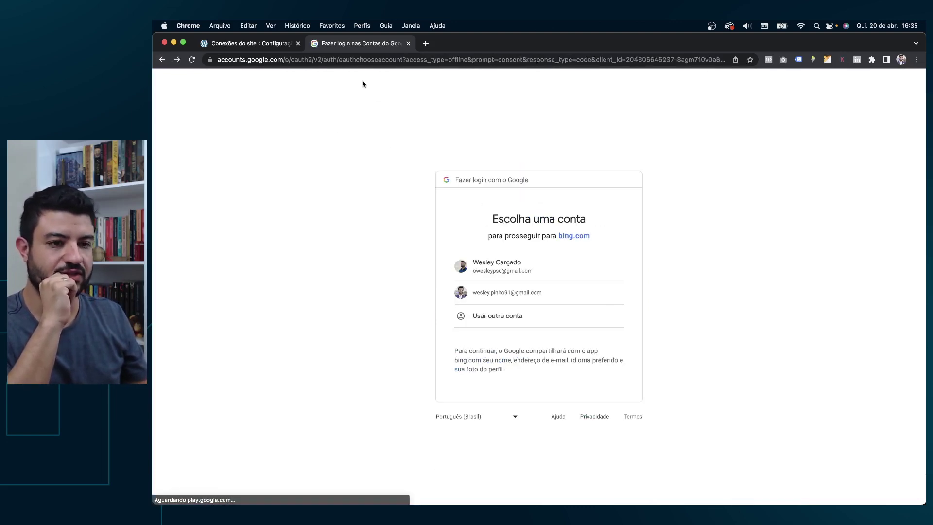
click(531, 304)
key(ctrl+shift+Tab)
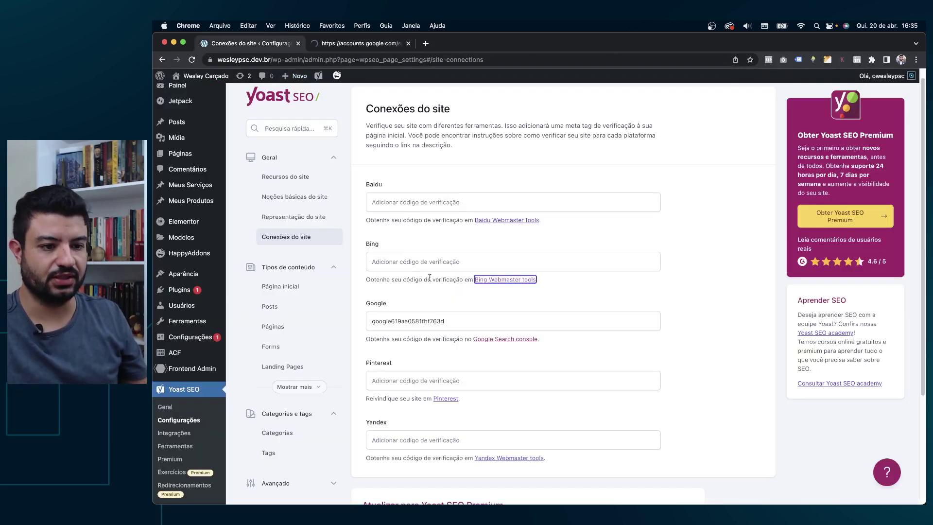
Step: Check the site's verification in Search Console via the Google link, then close that tab
click(516, 339)
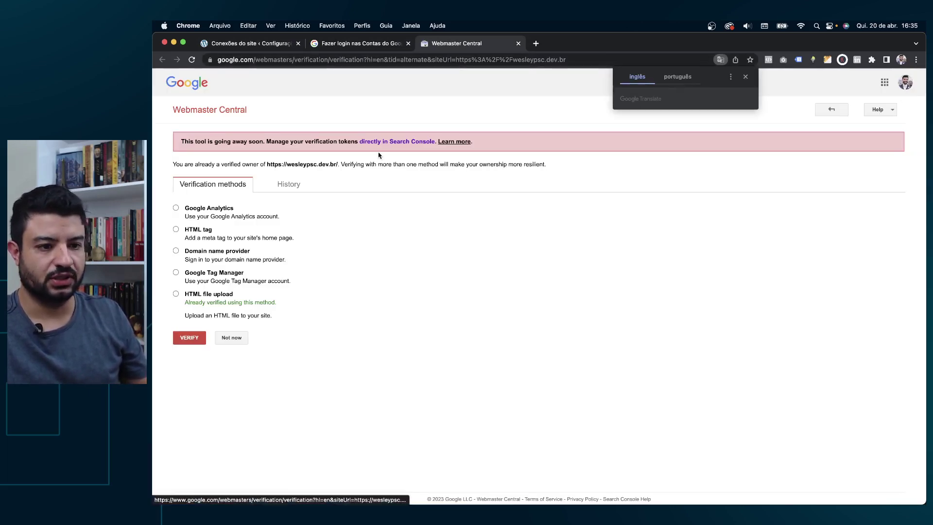
click(388, 144)
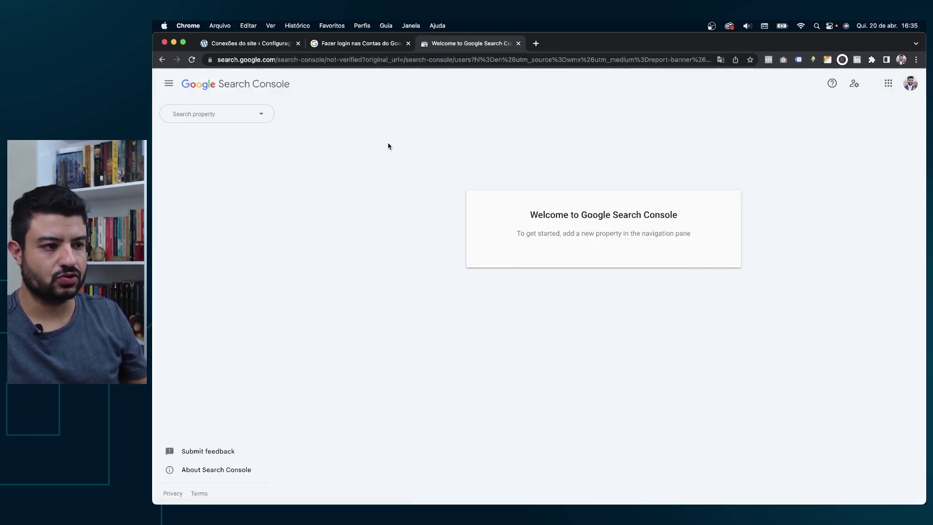
click(519, 43)
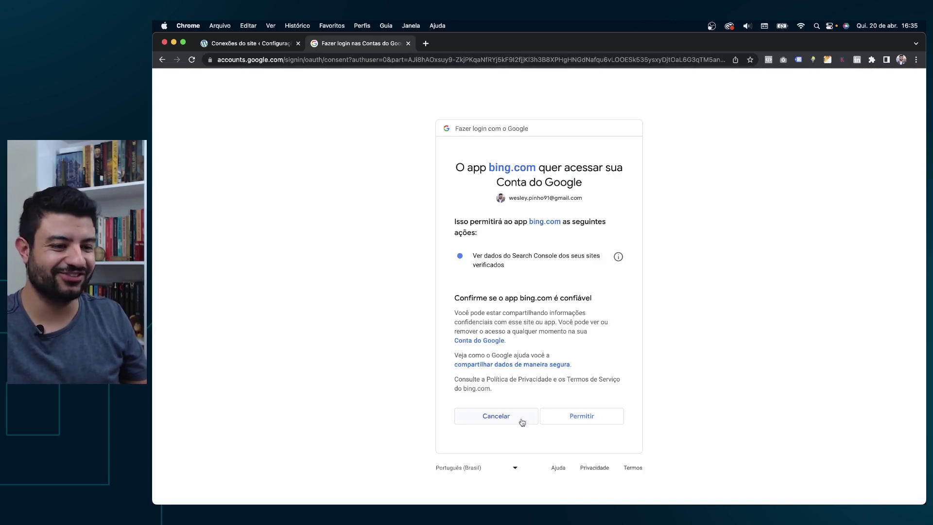
Step: Allow bing.com access to Search Console data, then close the empty import panel
click(586, 420)
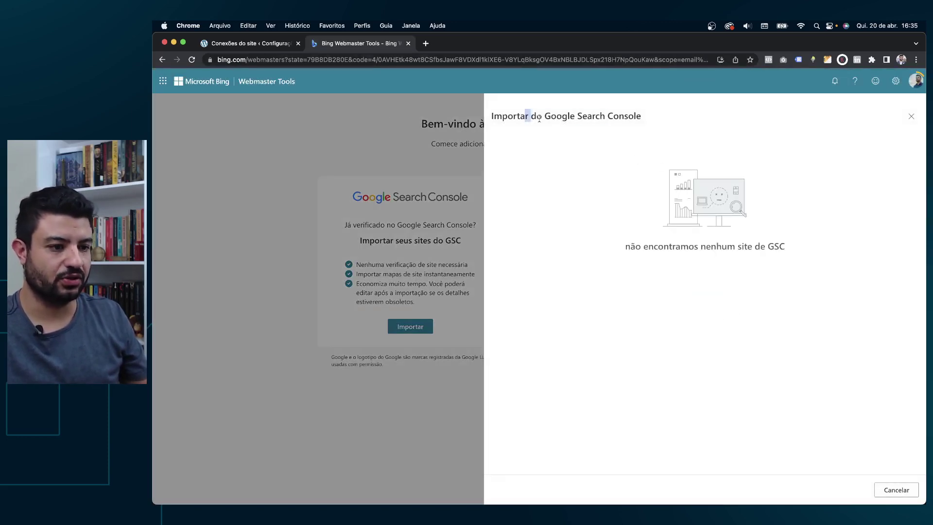
drag(539, 118, 769, 282)
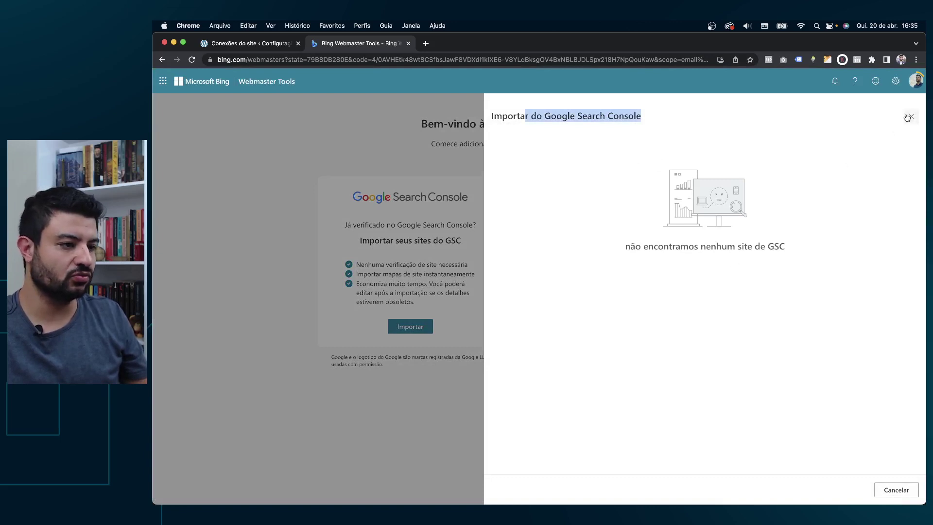
click(907, 117)
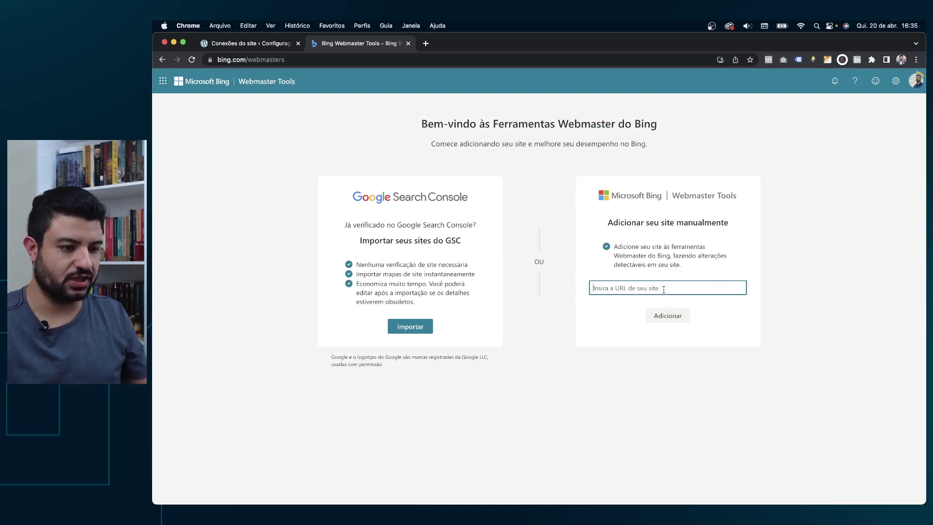
text(https://welseypsc)
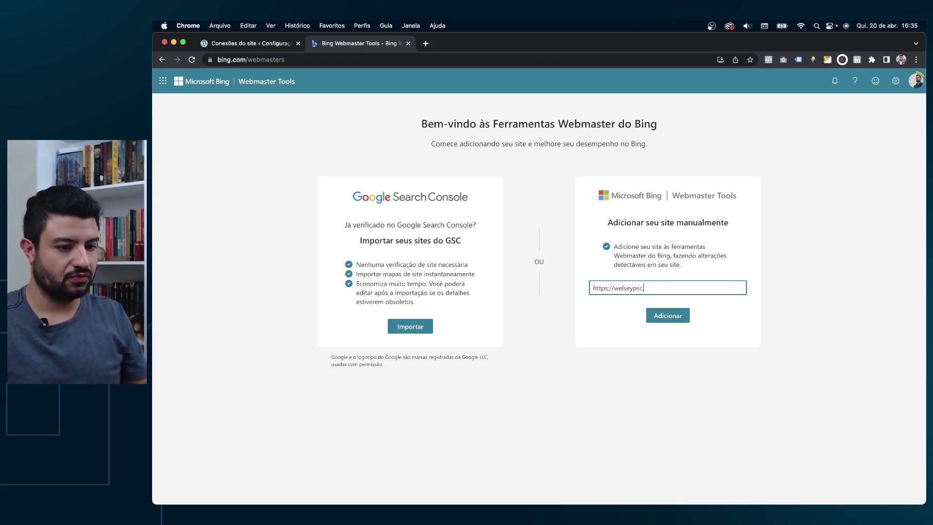
text(.dev.br)
click(666, 315)
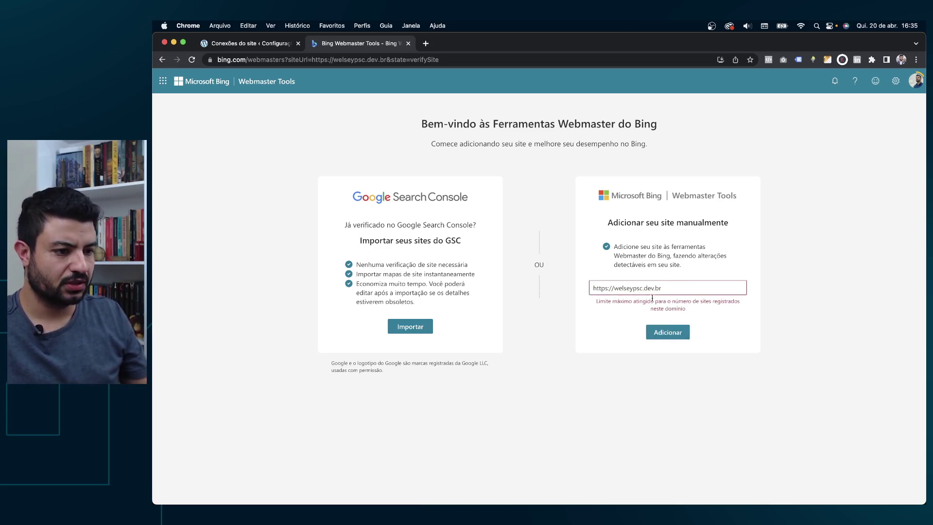
triple_click(680, 302)
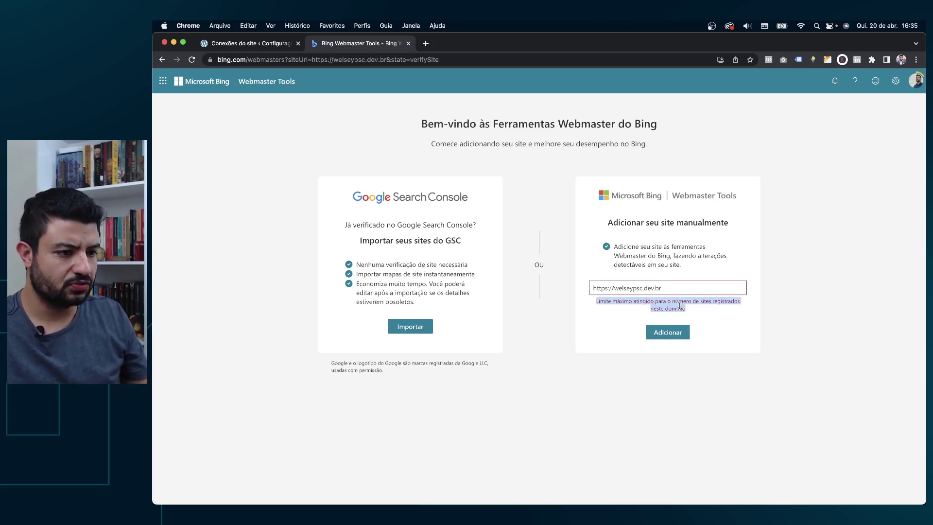
click(706, 312)
click(627, 288)
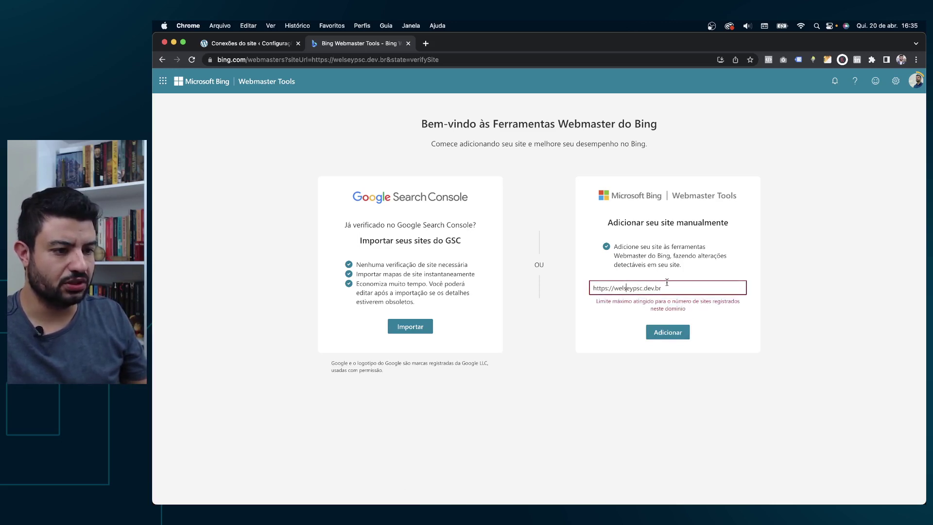
click(626, 185)
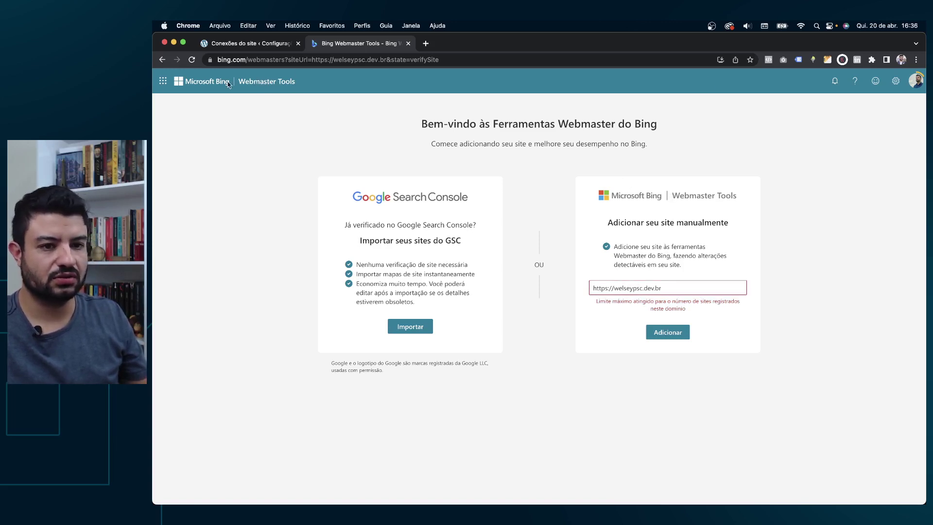
Step: Resubmit the site URL despite the domain-limit error
click(159, 85)
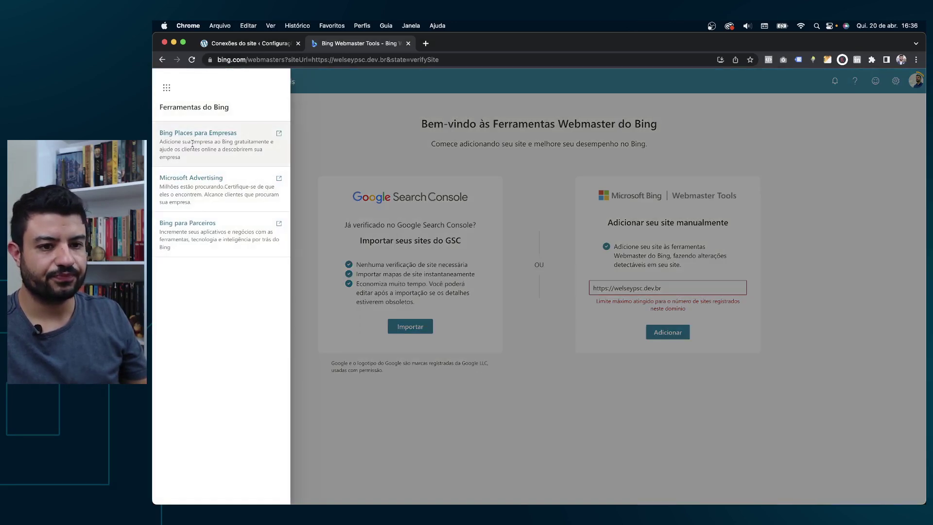
click(587, 188)
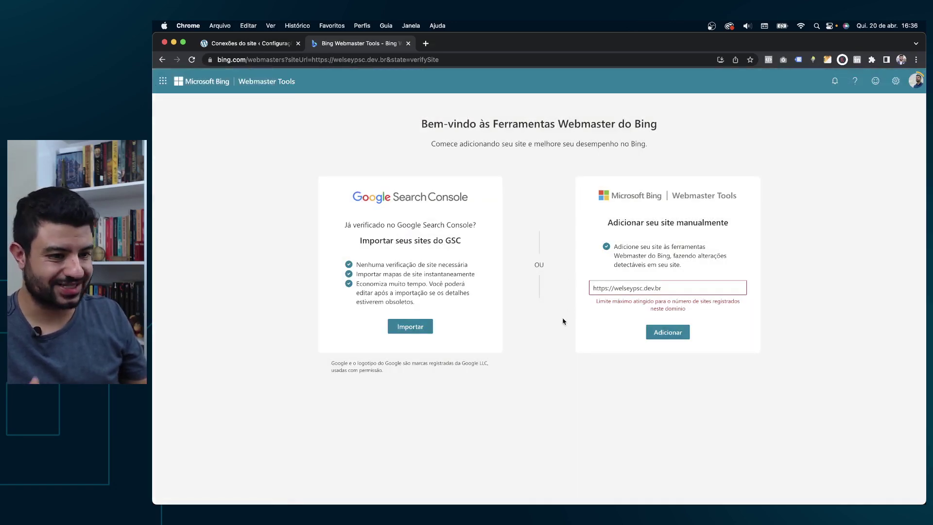
click(716, 293)
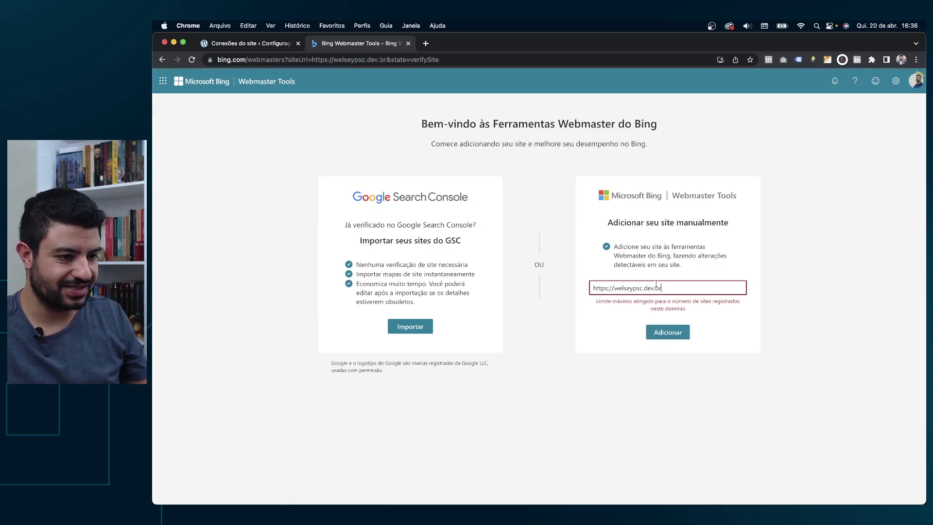
drag(622, 301, 701, 302)
click(734, 303)
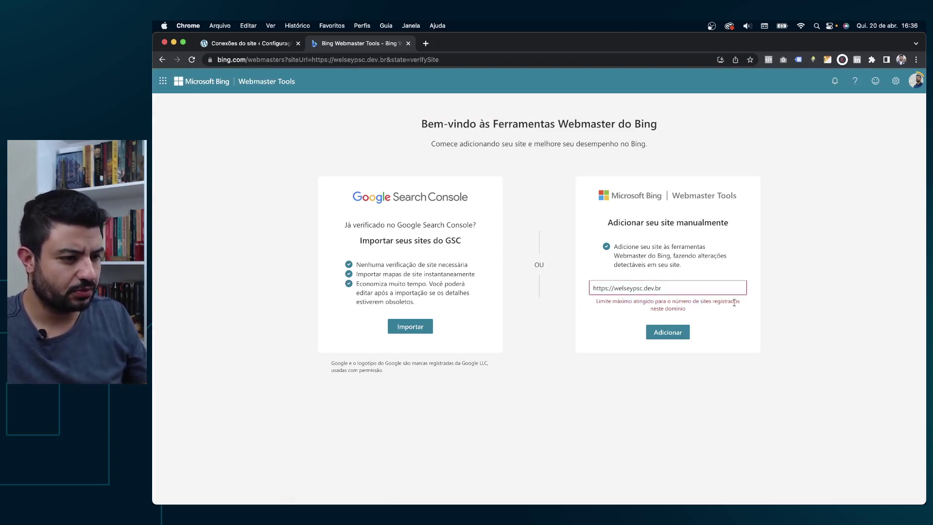
click(674, 303)
click(644, 261)
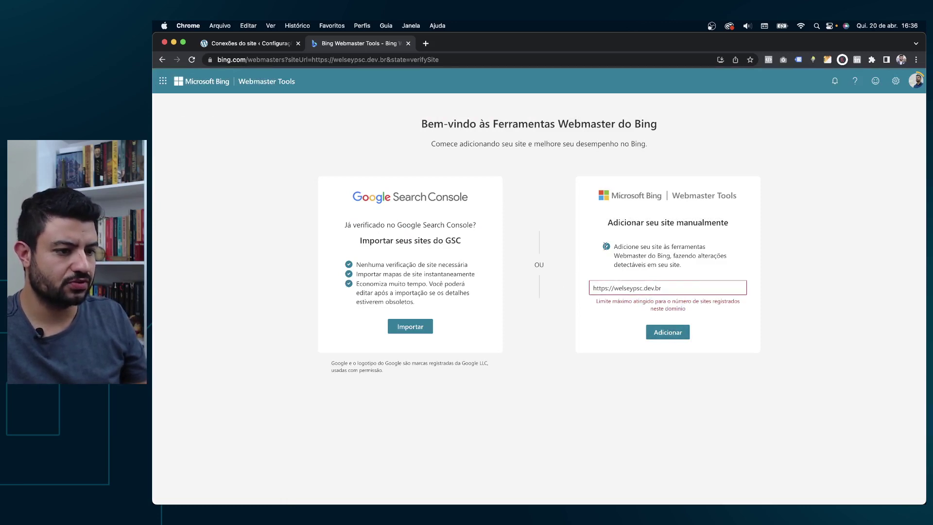
click(675, 334)
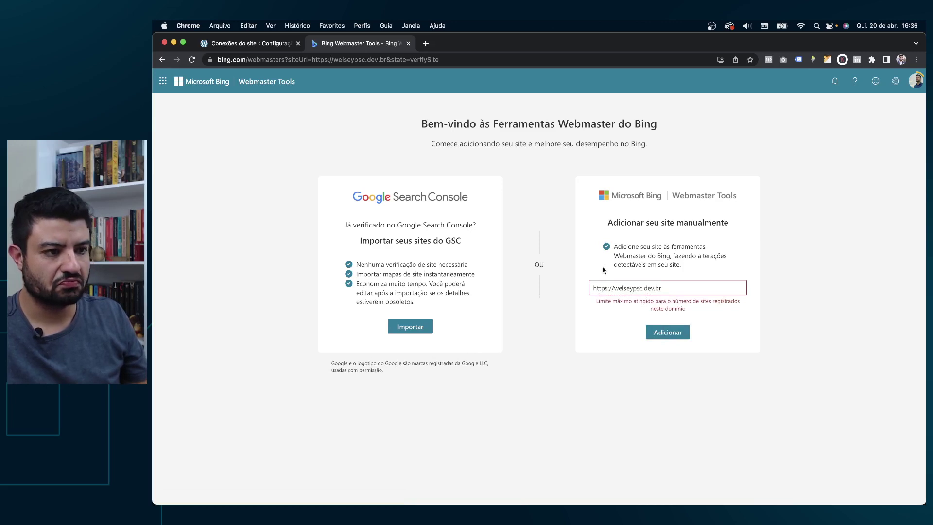
Step: Retry adding the site until the 'Adicionar e verificar site' panel opens
click(915, 81)
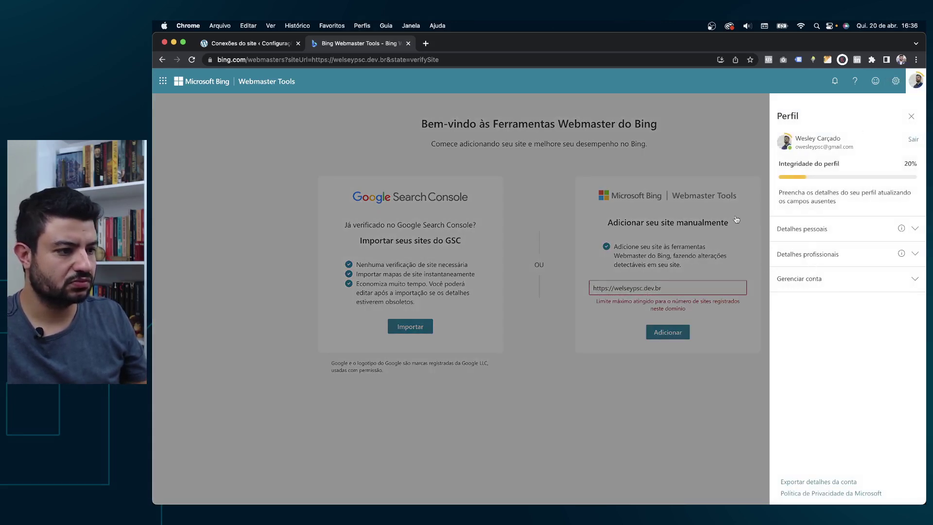
click(735, 163)
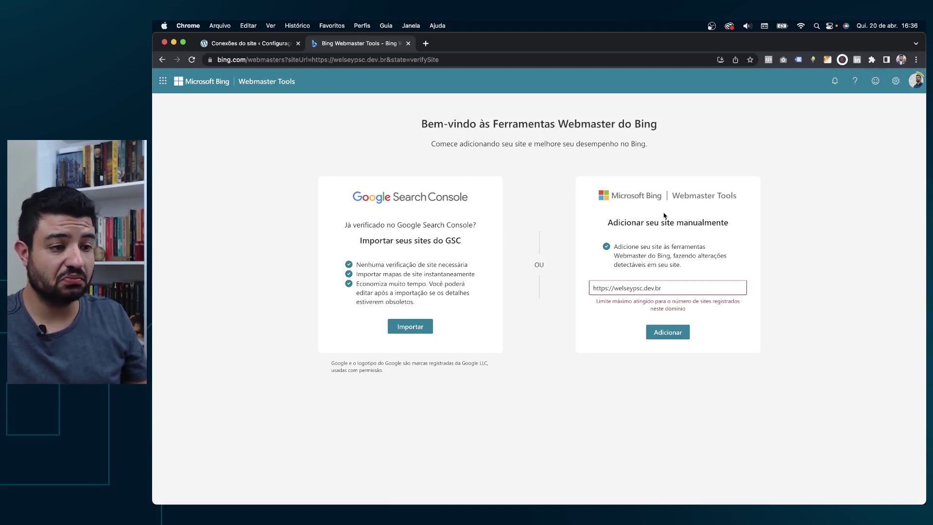
drag(647, 223, 729, 222)
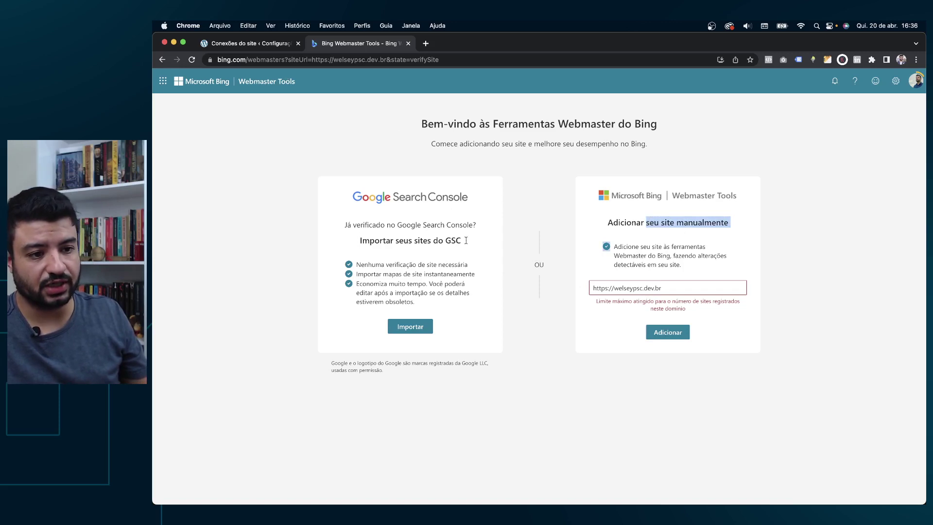
click(667, 288)
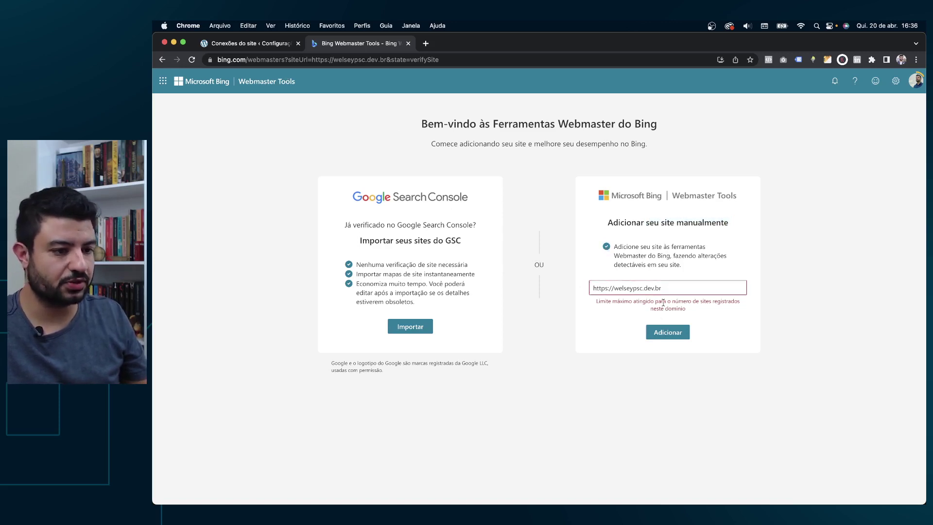
drag(651, 301, 682, 309)
click(683, 309)
triple_click(683, 309)
triple_click(662, 288)
click(662, 288)
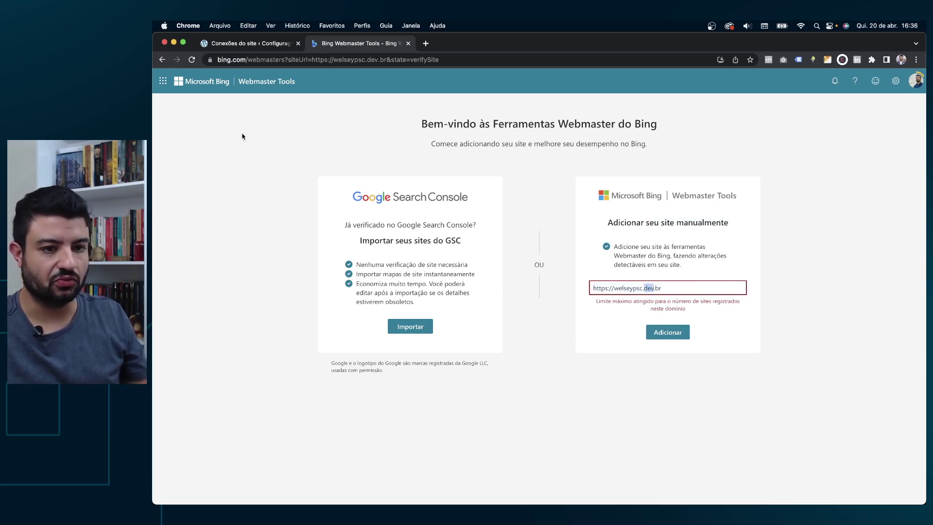
click(164, 81)
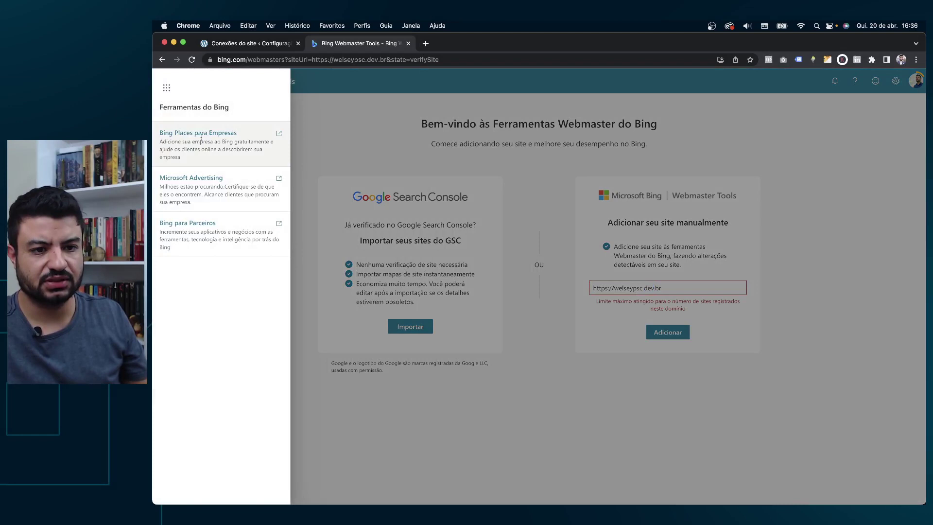
click(479, 122)
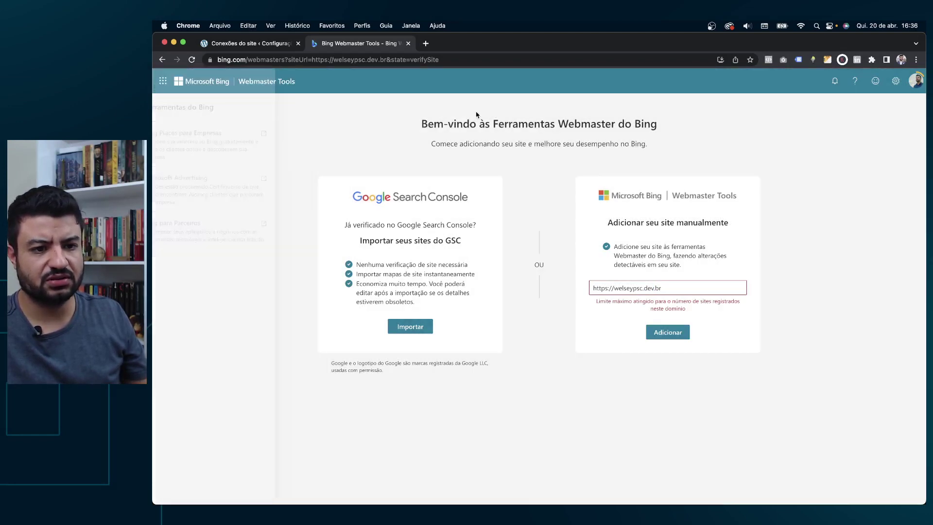
click(191, 59)
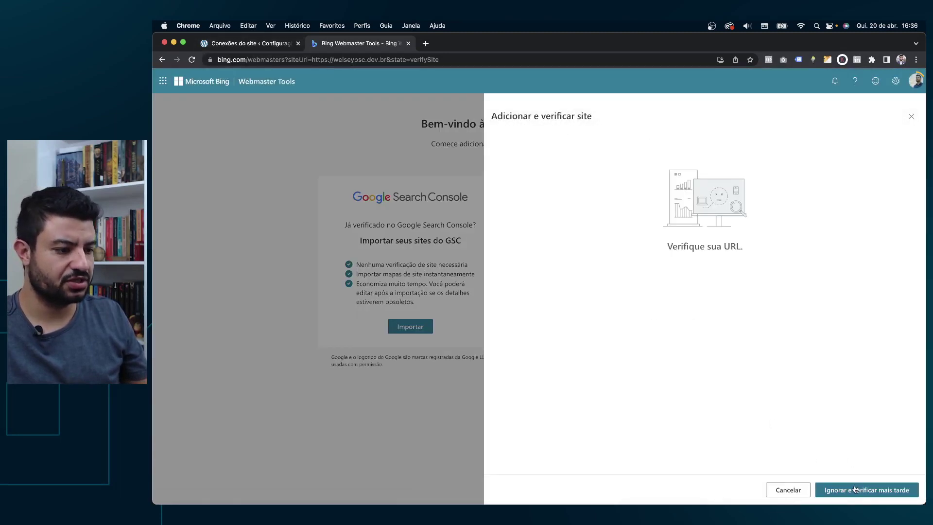
Step: Postpone the site verification with 'Ignorar e verificar mais tarde'
drag(667, 246, 743, 246)
click(687, 202)
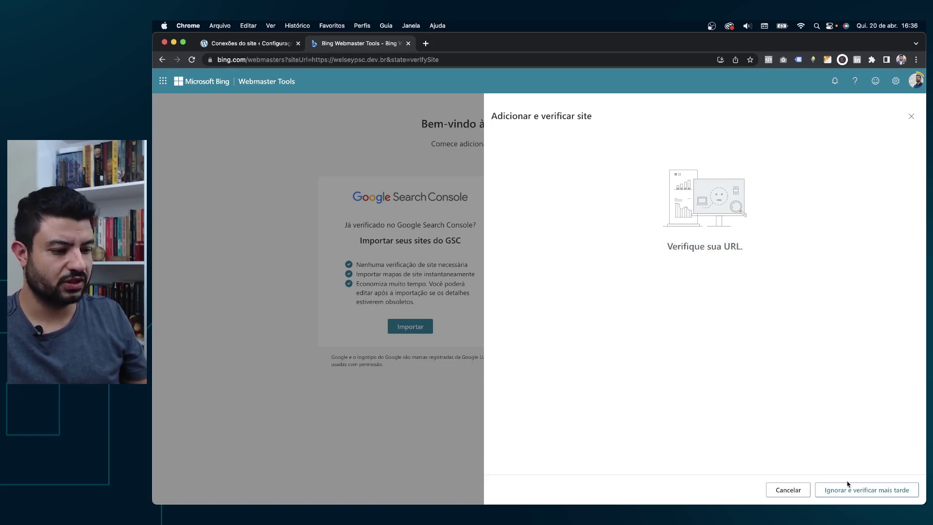
click(848, 485)
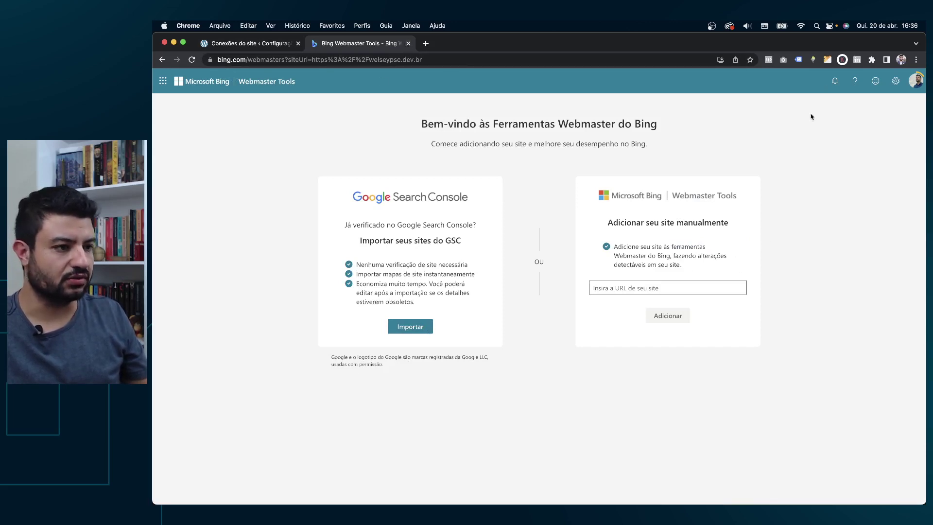
Step: Review the Configurações panel's API access and Google Search Console sections, then close Bing
click(895, 82)
click(720, 132)
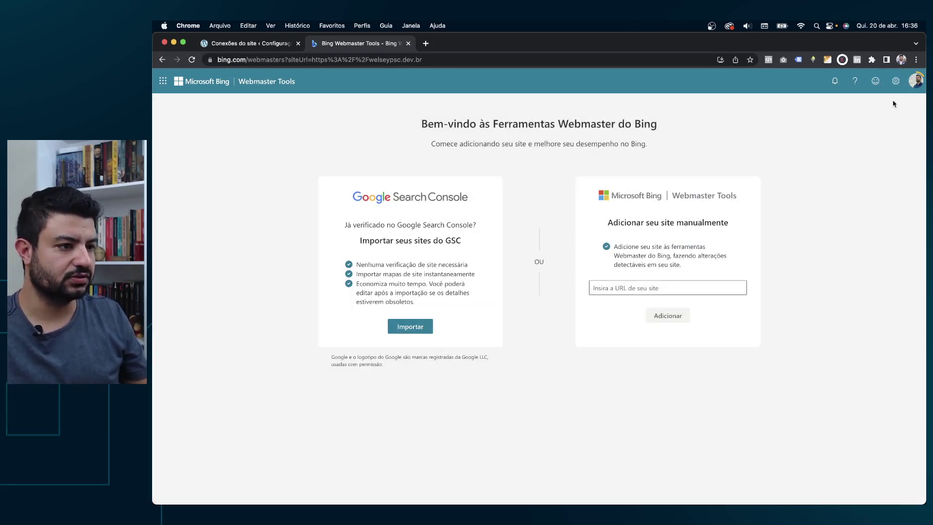
click(896, 81)
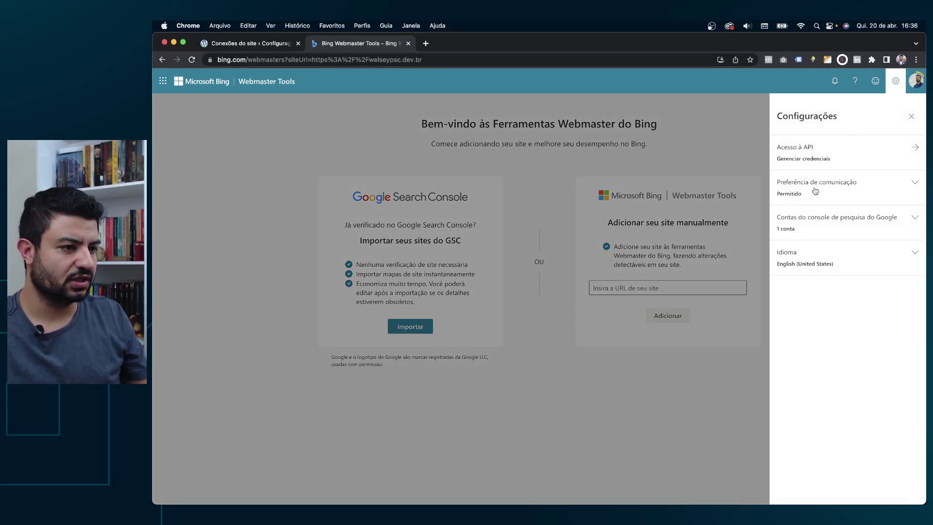
click(820, 163)
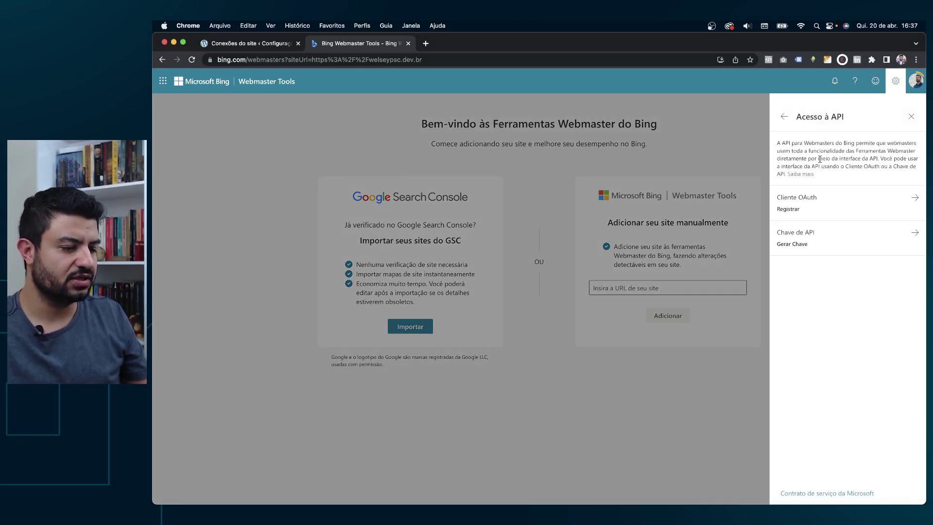
click(782, 116)
click(808, 230)
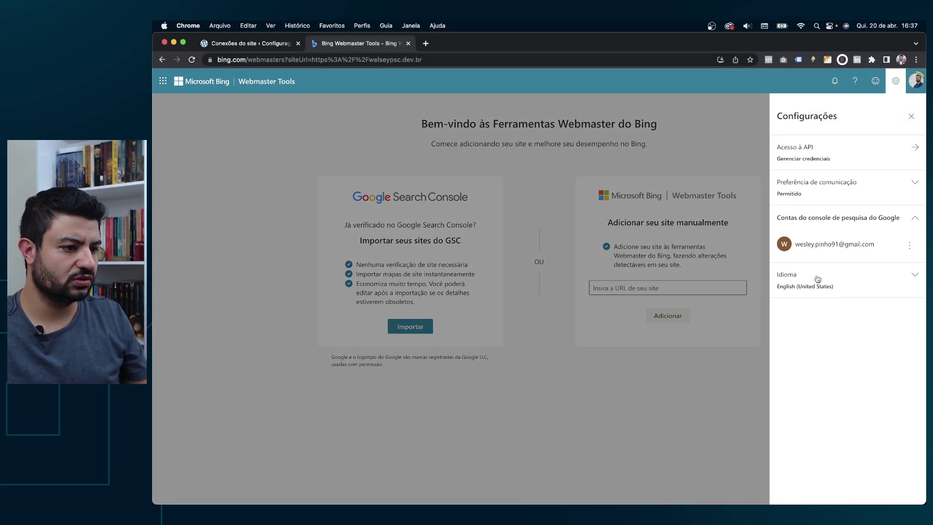
click(686, 133)
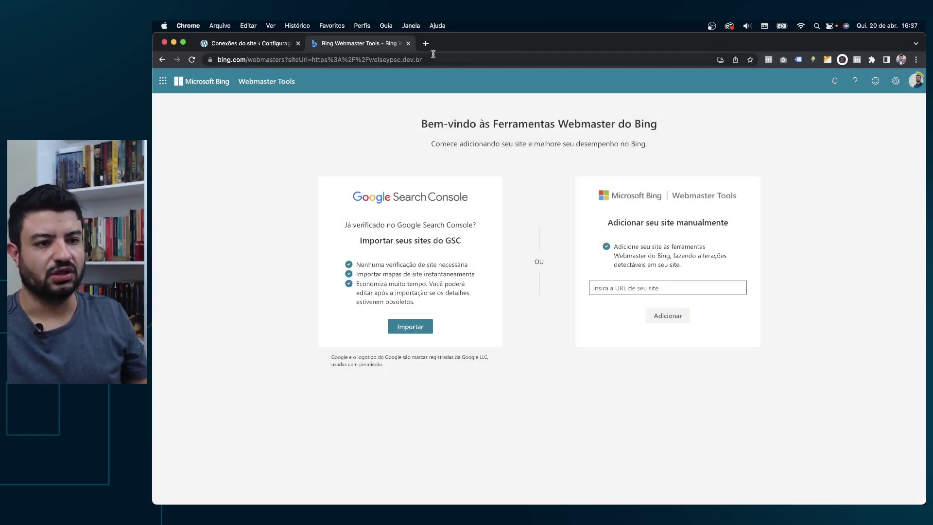
click(408, 43)
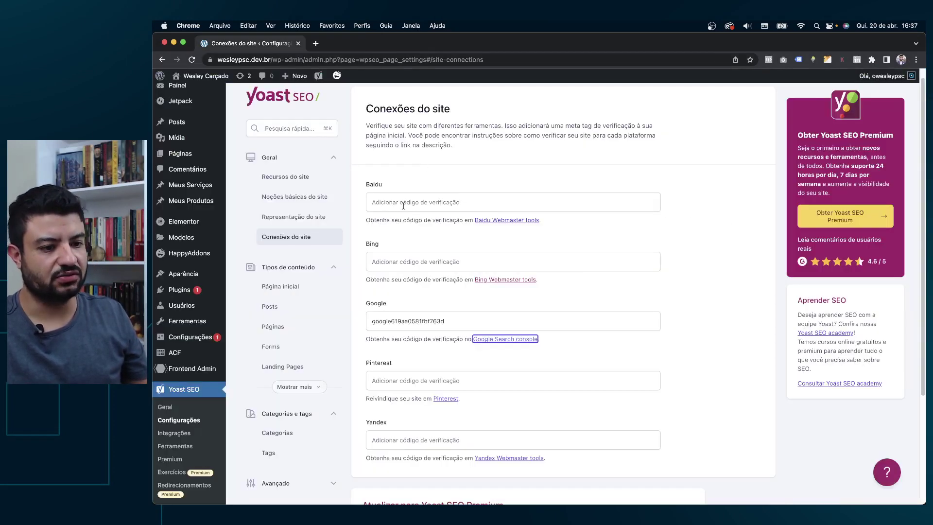
Step: Check that the Google verification code is saved in Conexões do site
click(471, 318)
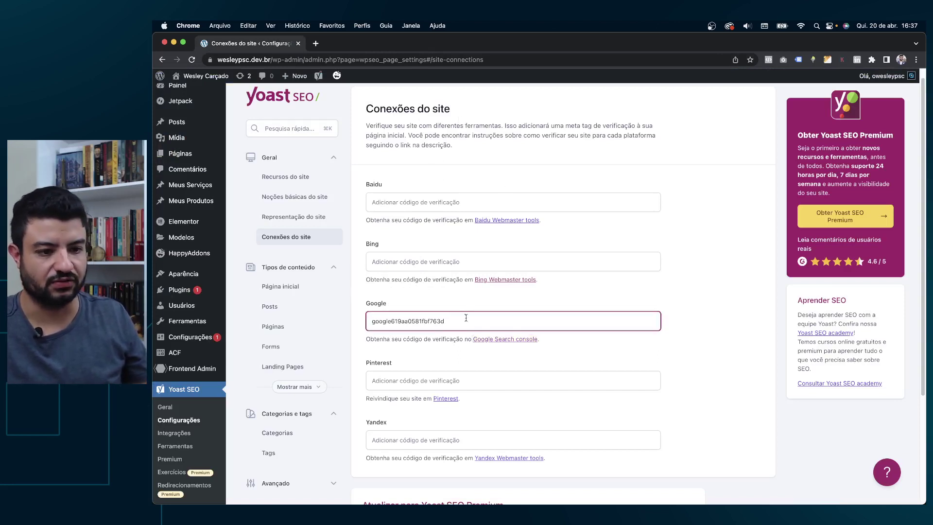
scroll(638, 296, down, 1)
scroll(637, 296, up, 1)
scroll(637, 294, down, 5)
scroll(634, 291, up, 5)
Step: Review the Yoast Página inicial settings and the note about the posts page
click(280, 297)
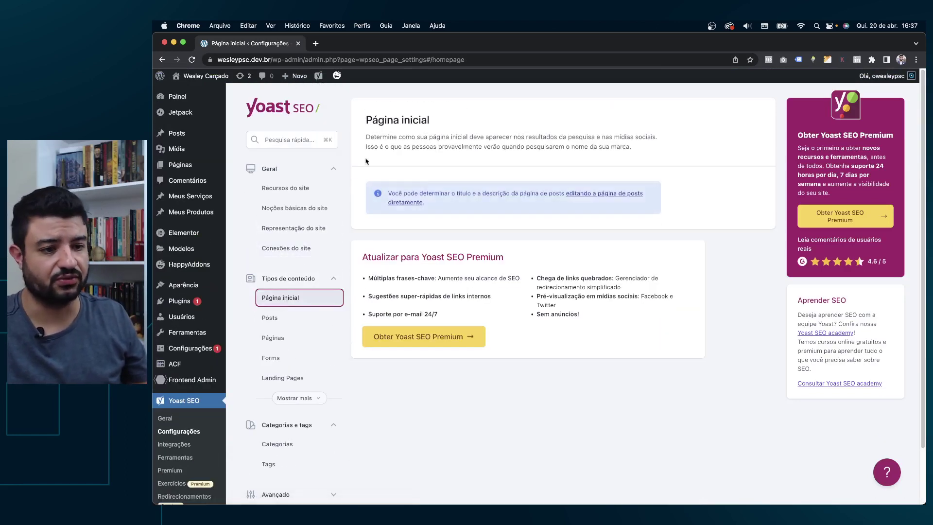
click(383, 136)
drag(441, 138, 648, 137)
drag(385, 146, 622, 145)
click(405, 193)
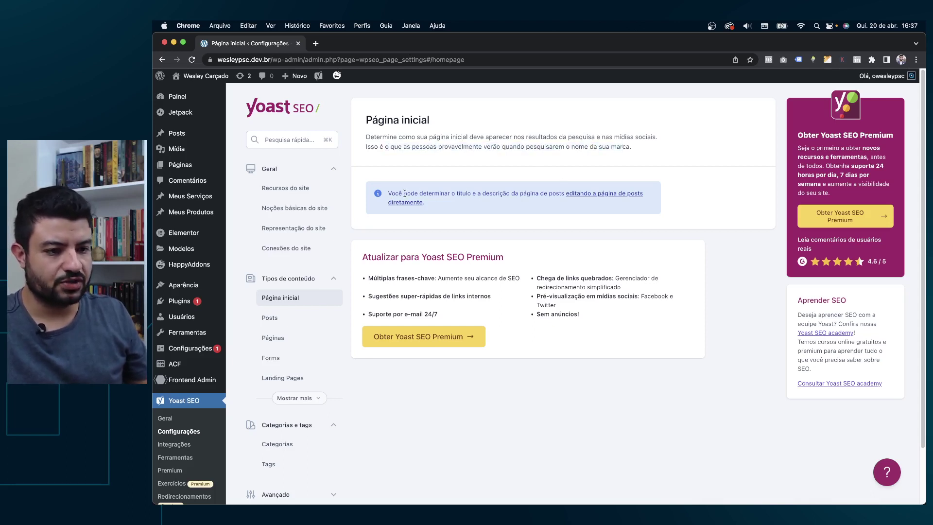
drag(475, 190, 533, 190)
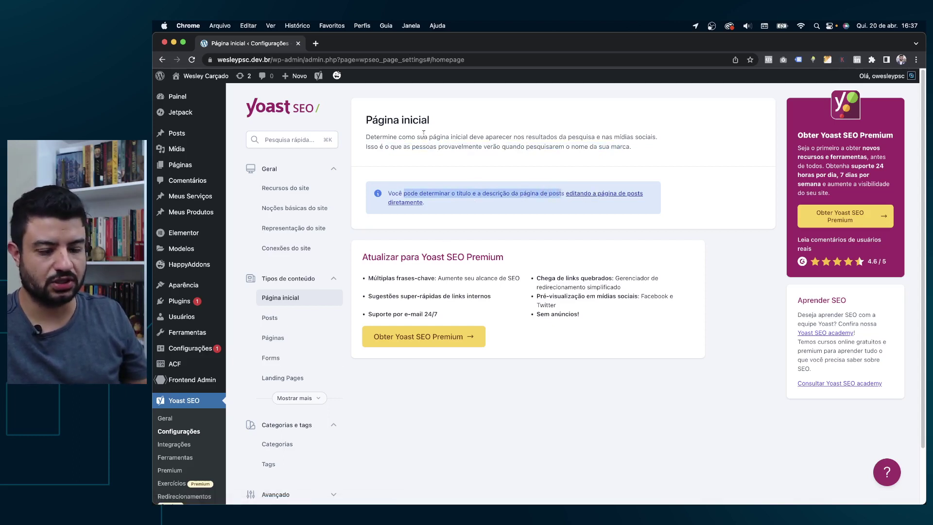
mouse_move(190, 348)
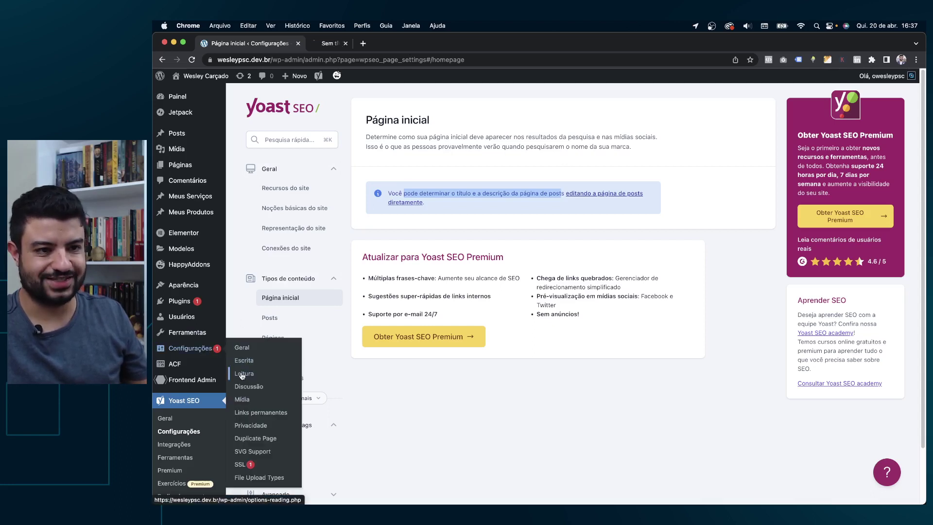
Step: Check the static homepage and posts page choices in Configurações > Leitura
click(346, 43)
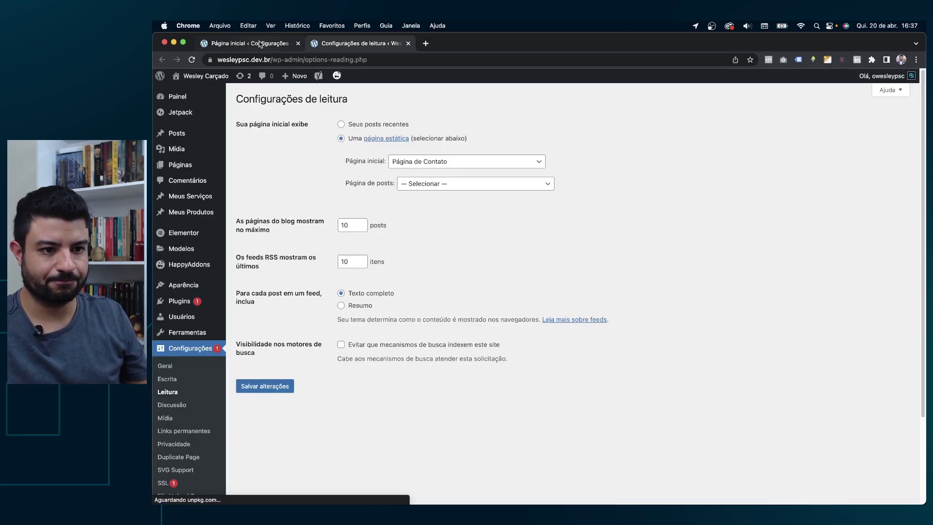
click(422, 183)
click(420, 168)
click(419, 163)
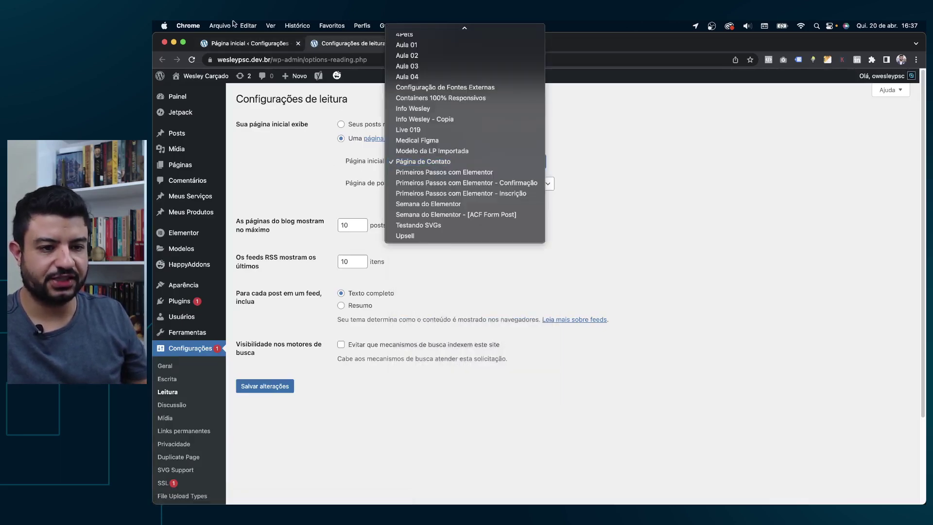
click(292, 179)
Step: Reread the Yoast Página inicial settings text
key(ctrl+shift+Tab)
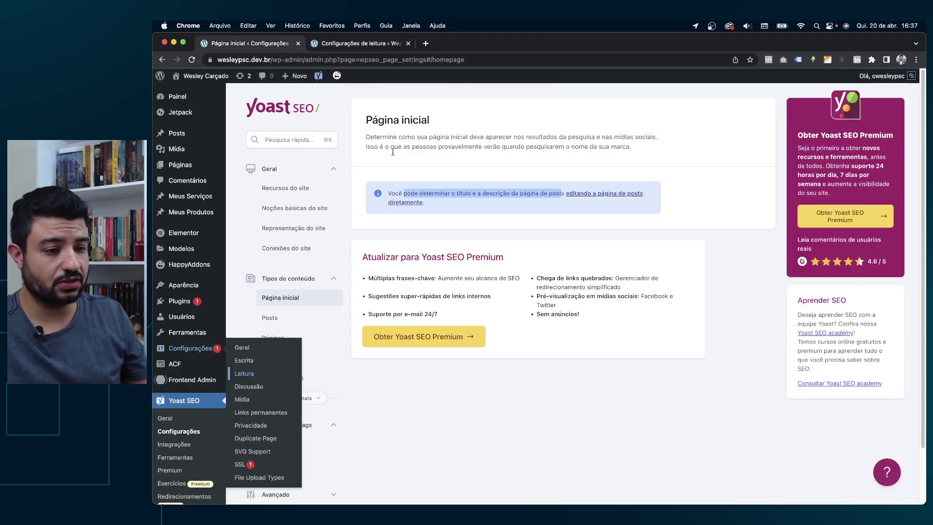
click(443, 253)
drag(396, 136, 579, 136)
click(586, 136)
scroll(535, 187, down, 2)
scroll(535, 186, up, 2)
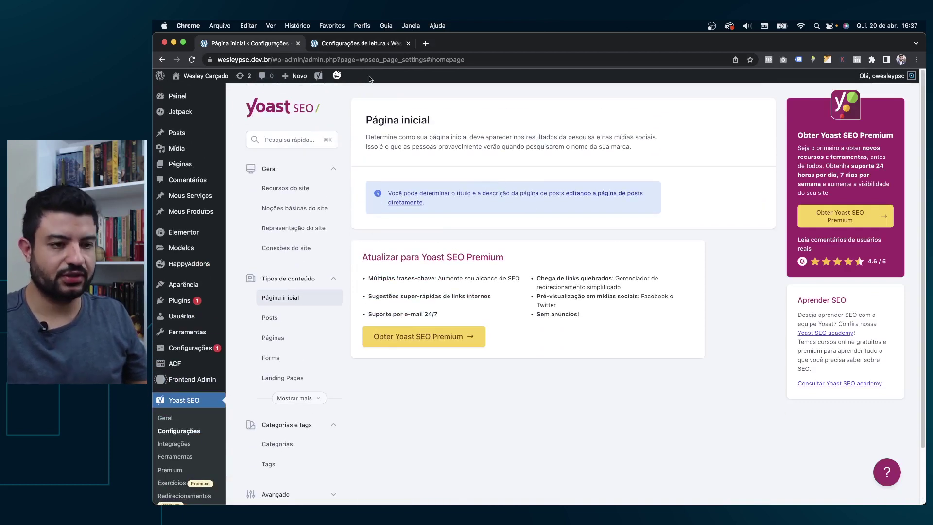
Step: Confirm Página de Contato is the static homepage and open the posts page editor
click(335, 44)
click(437, 161)
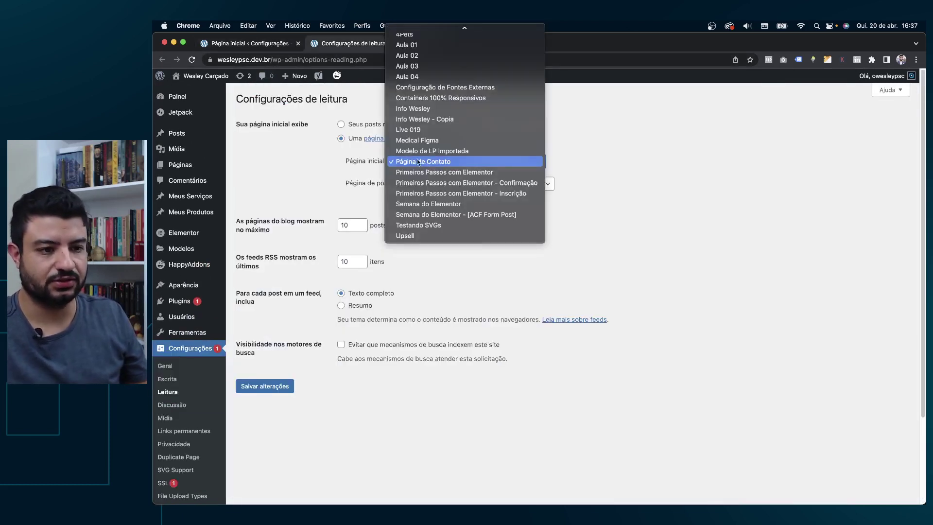
click(255, 44)
click(250, 44)
click(582, 196)
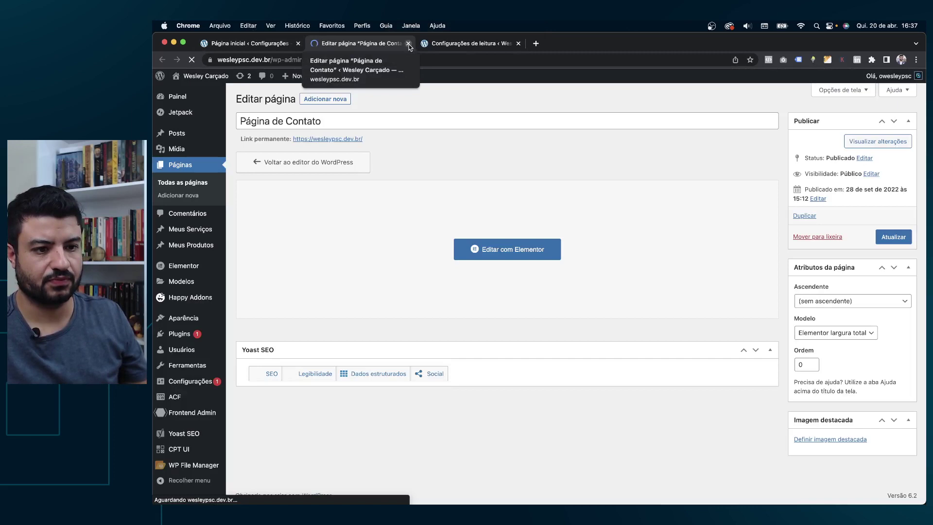
click(408, 44)
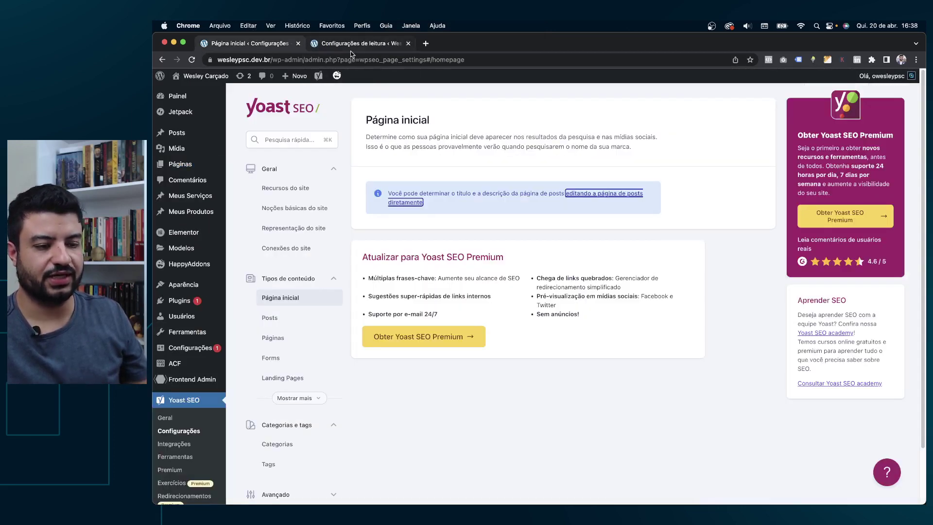
click(578, 194)
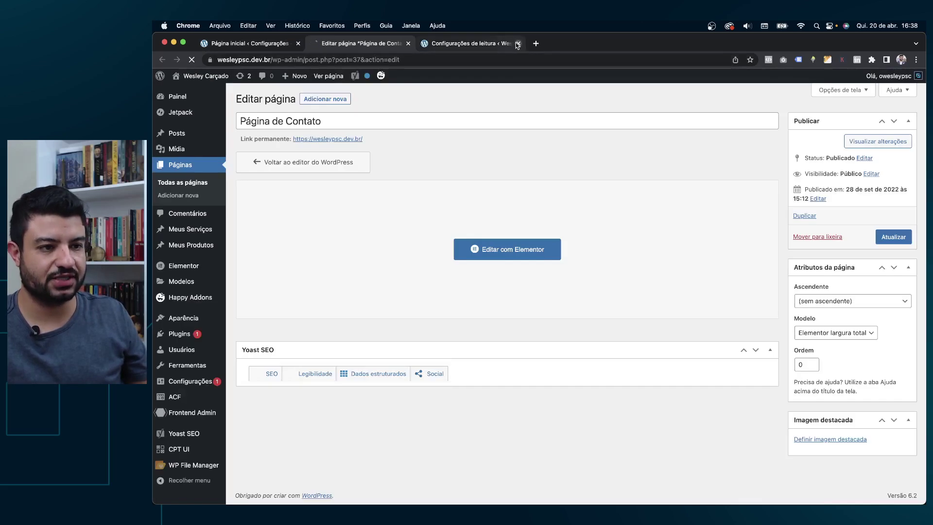
click(518, 44)
Step: Scroll through the posts page editor and close it
scroll(340, 286, down, 3)
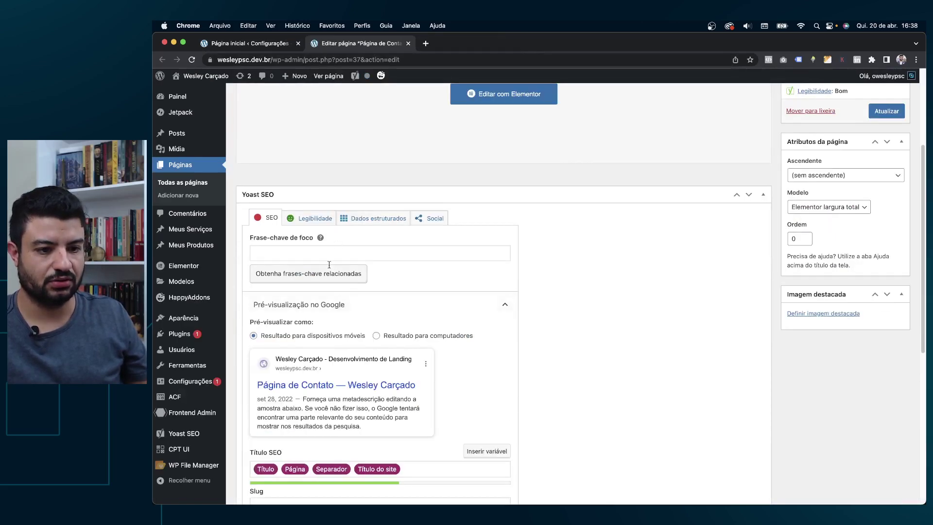
scroll(486, 267, down, 5)
scroll(486, 267, down, 1)
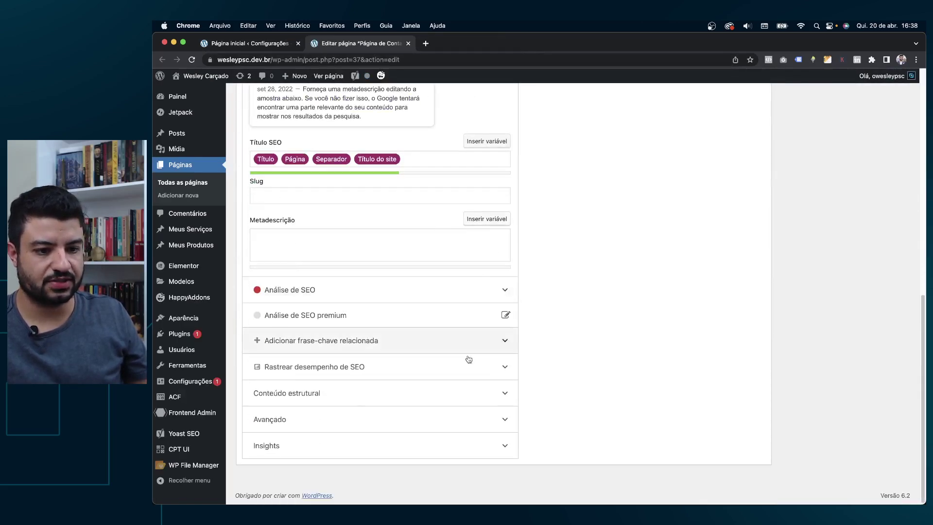
scroll(468, 359, up, 10)
scroll(534, 340, up, 2)
key(super+w)
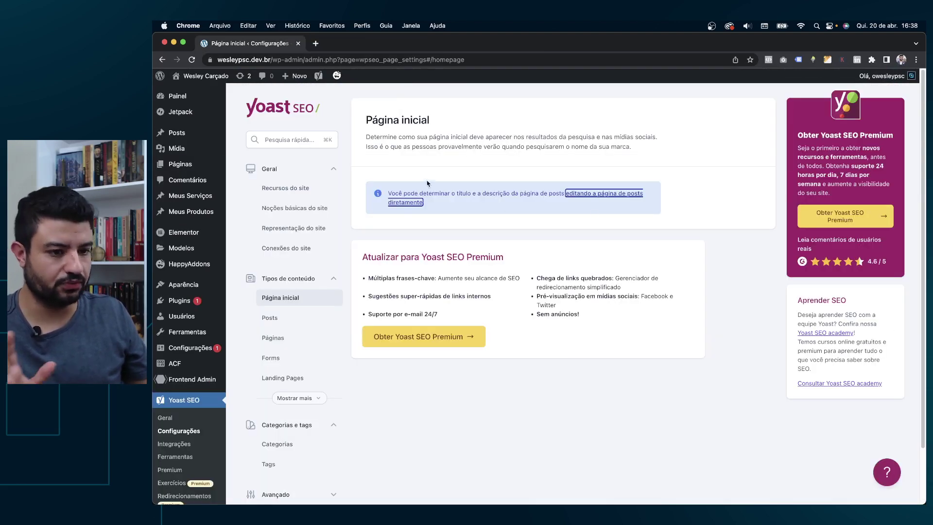
Step: Show Yoast's search appearance settings for Posts
click(500, 208)
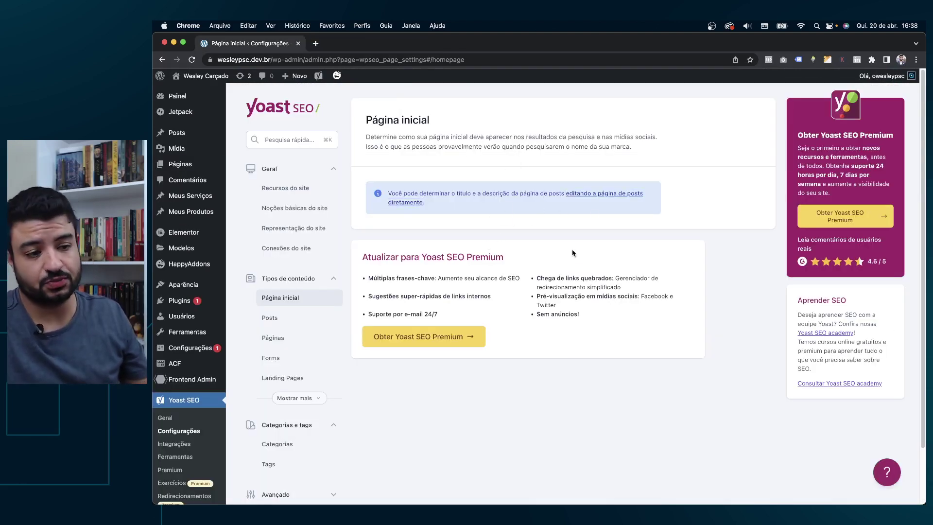
click(269, 317)
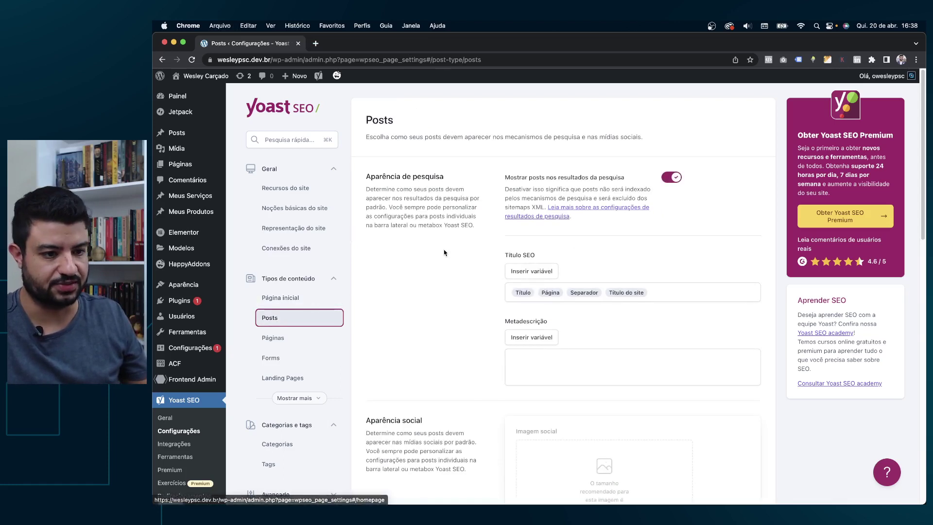
scroll(505, 194, down, 2)
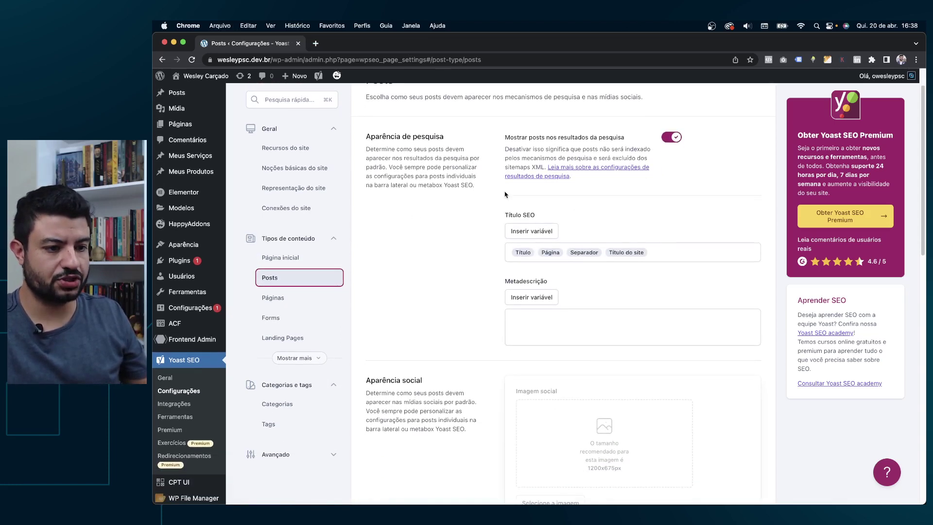
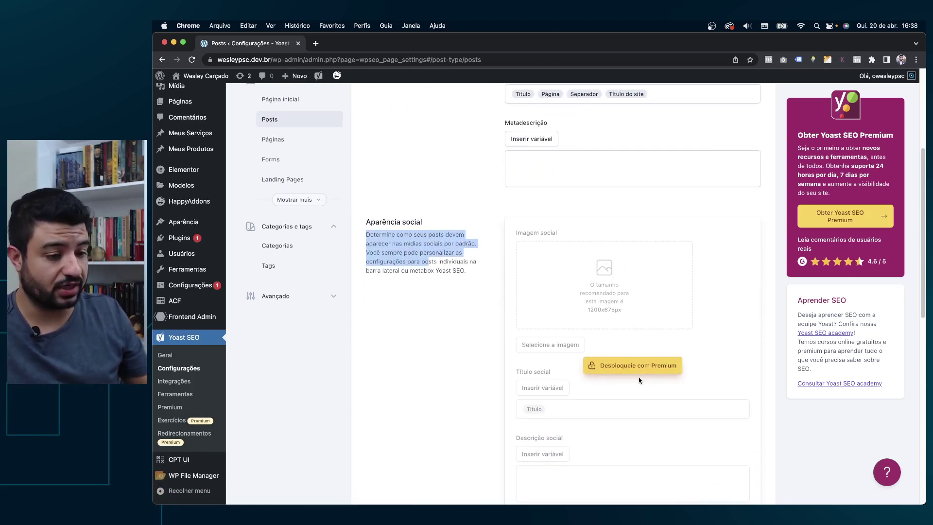
Step: Inspect the Posts SEO title and meta description templates without changing them
scroll(638, 377, up, 2)
scroll(607, 367, up, 3)
click(567, 352)
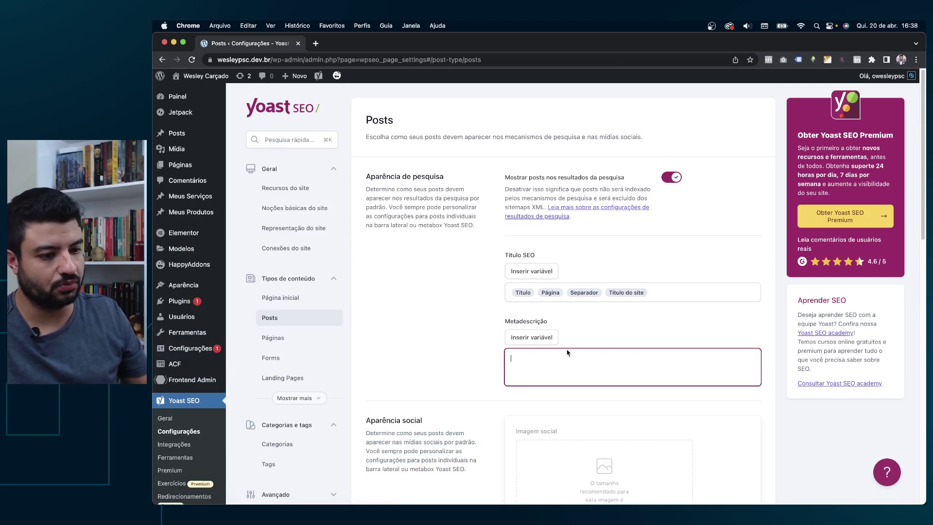
click(525, 293)
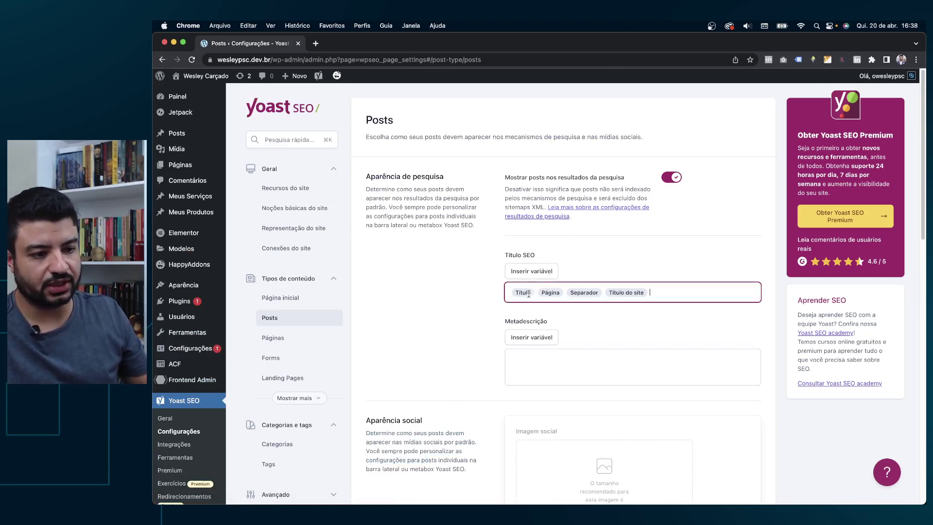
click(581, 293)
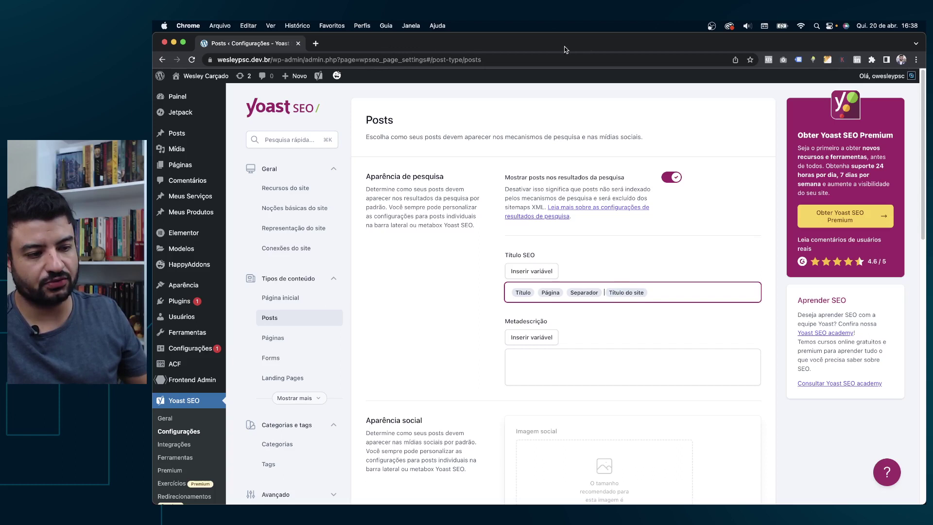
Step: Type and delete test characters in the Posts meta description, then open the Páginas settings
click(536, 357)
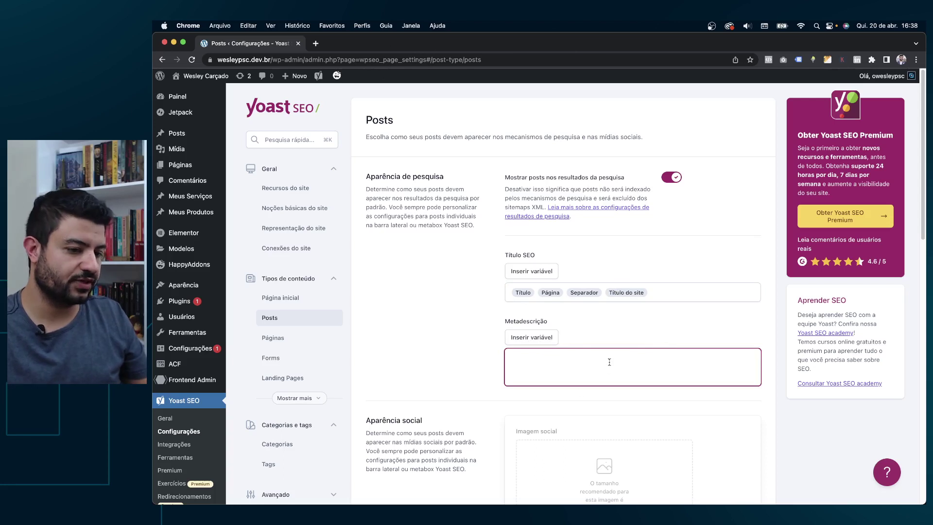
text(P)
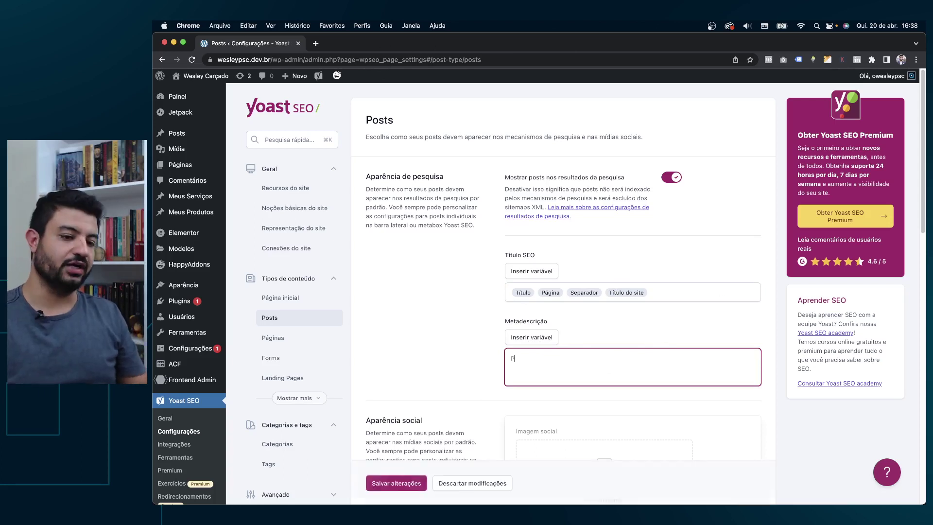
key(BackSpace)
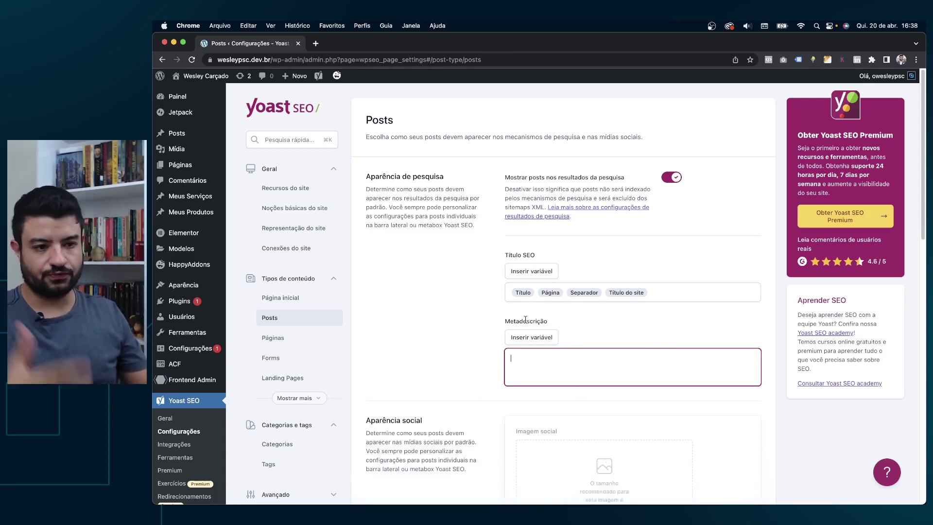
text(%)
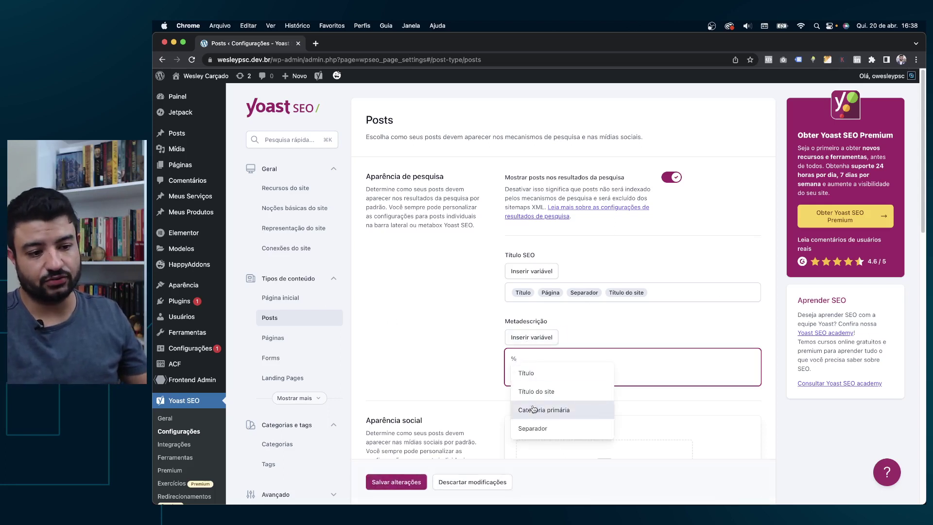
click(414, 265)
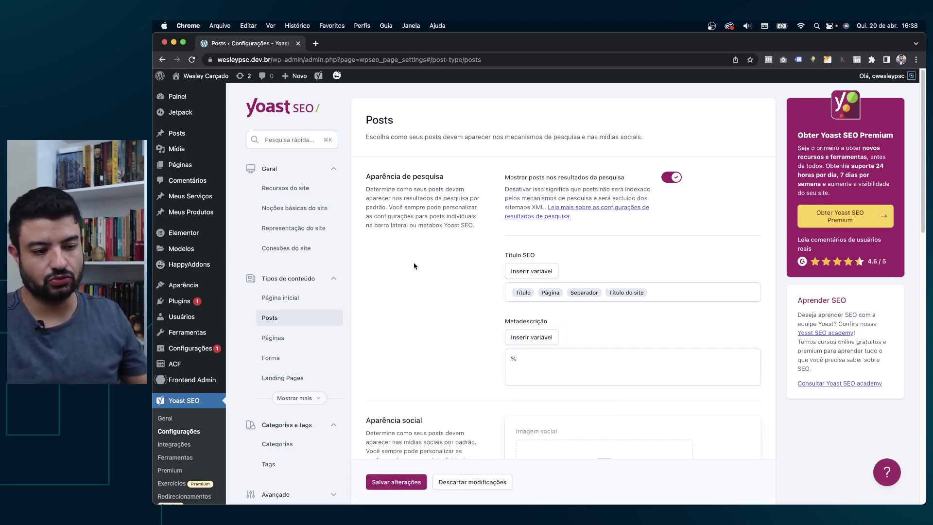
click(549, 379)
key(BackSpace)
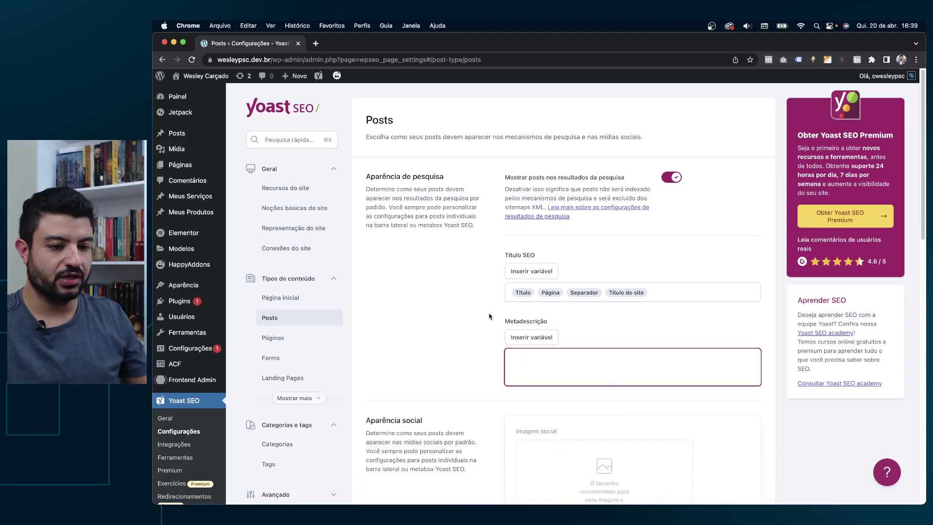
click(273, 337)
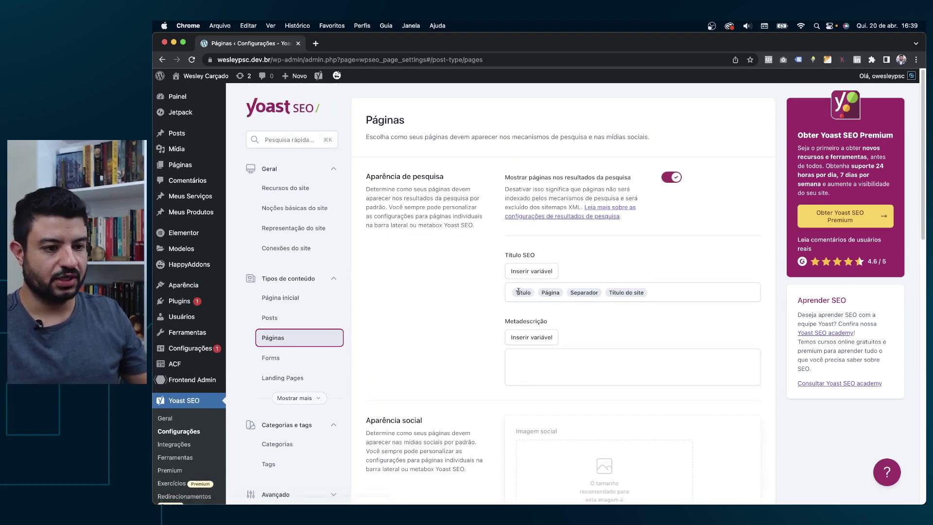
Step: Look through the Forms and Landing Pages search appearance settings
scroll(505, 307, down, 3)
click(313, 240)
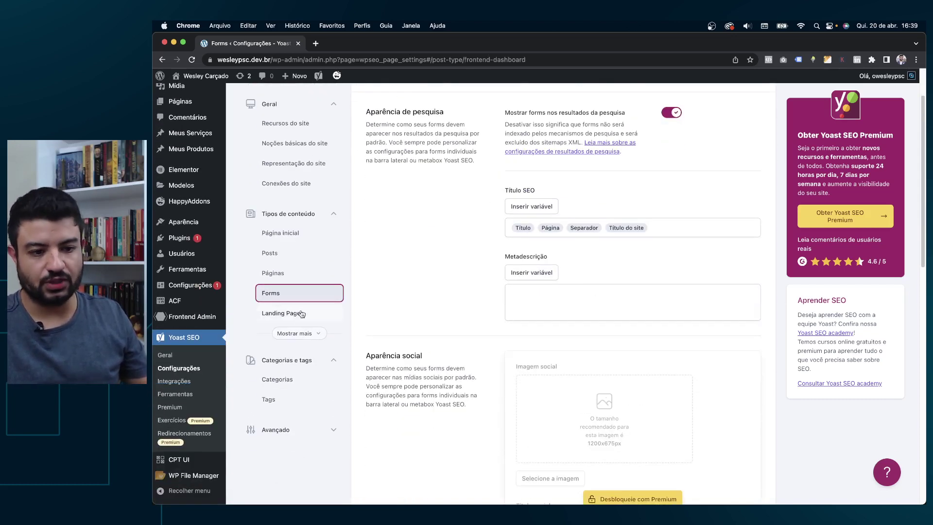
click(301, 314)
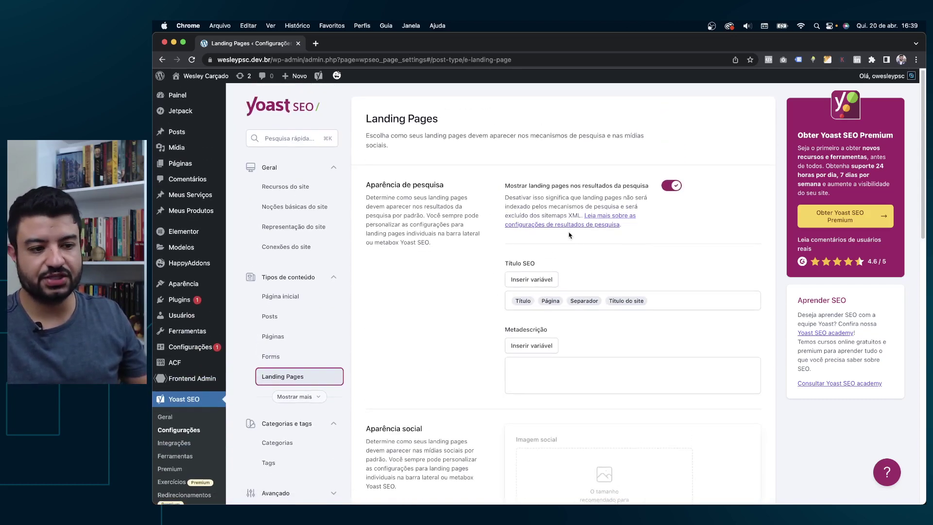
scroll(570, 235, down, 1)
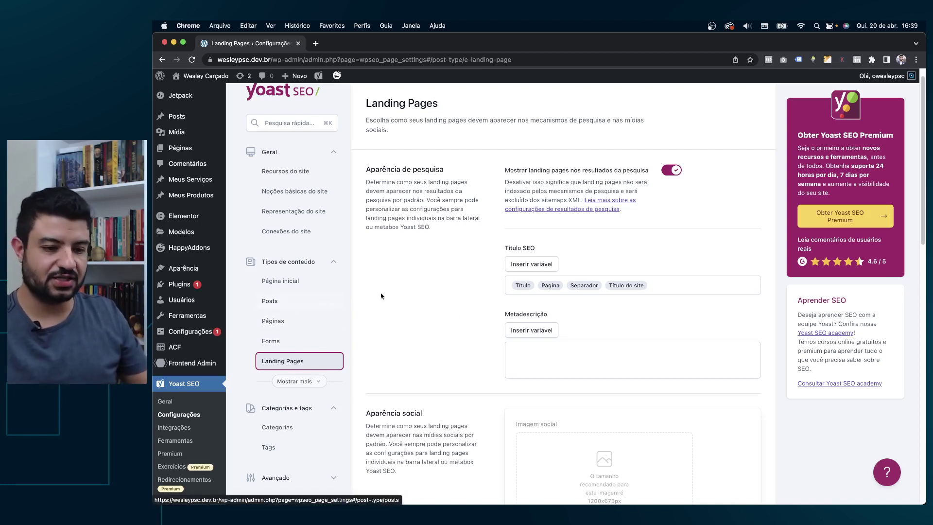
scroll(452, 302, down, 2)
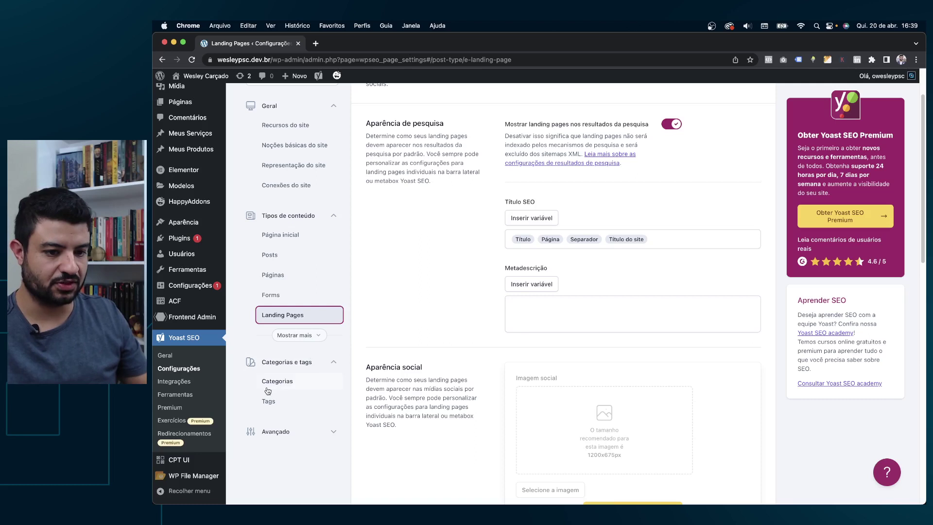
Step: View the Categorias settings, then the Tags settings with the Avançado group expanded
click(285, 382)
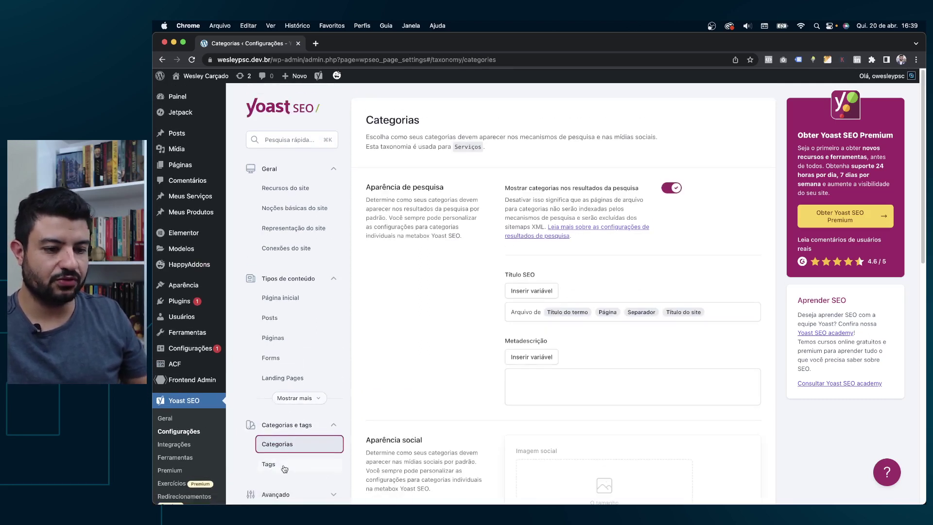
click(284, 466)
scroll(440, 382, down, 3)
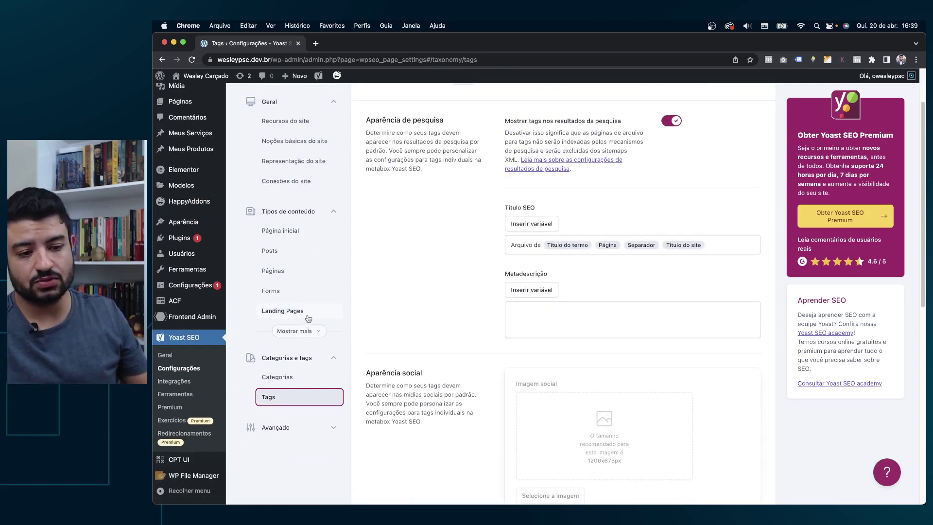
click(333, 428)
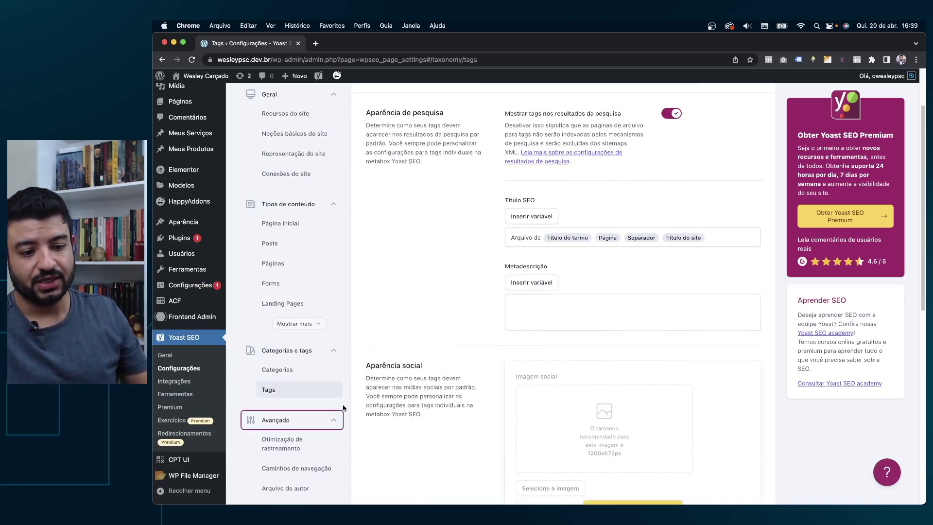
scroll(311, 379, down, 5)
Step: Scroll through the crawl optimization settings
click(298, 348)
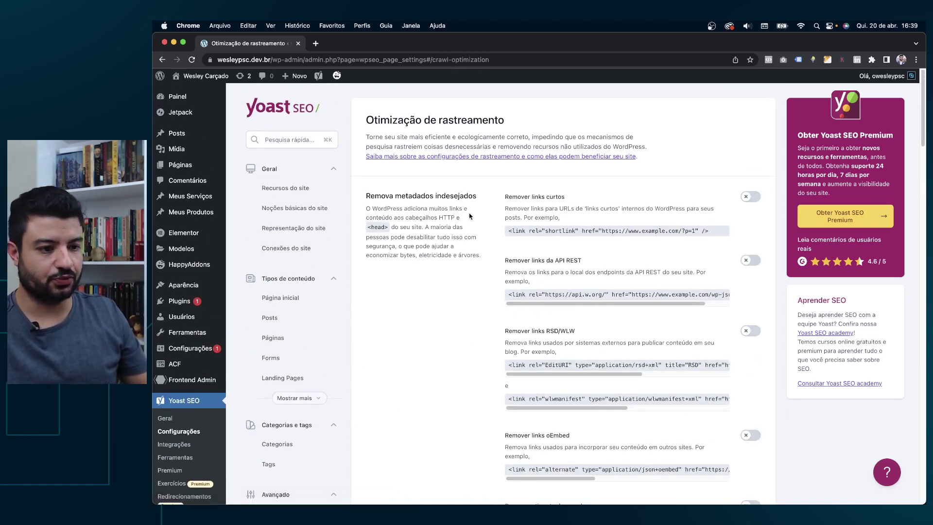
scroll(470, 221, down, 3)
scroll(470, 226, down, 1)
scroll(469, 227, down, 3)
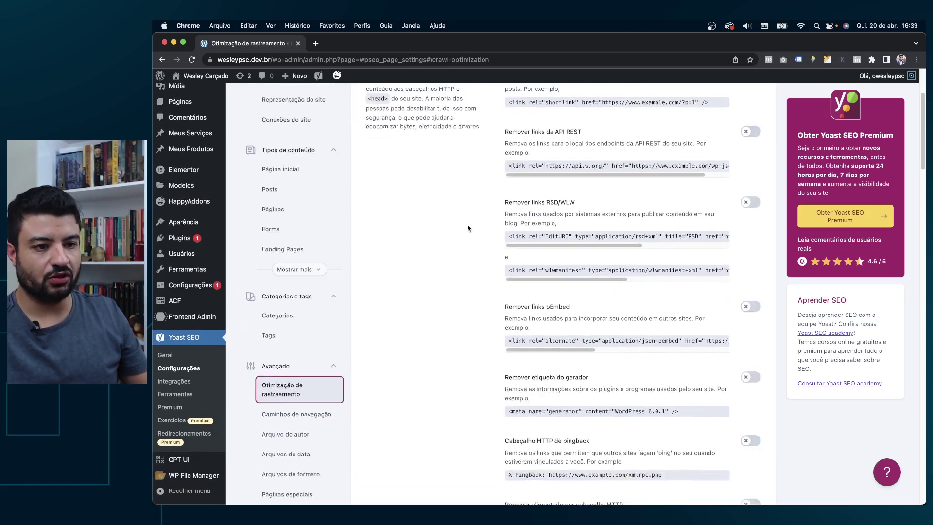
scroll(456, 233, down, 5)
scroll(438, 243, down, 3)
Step: Review the breadcrumb settings, then the author archive and date archives settings
click(315, 187)
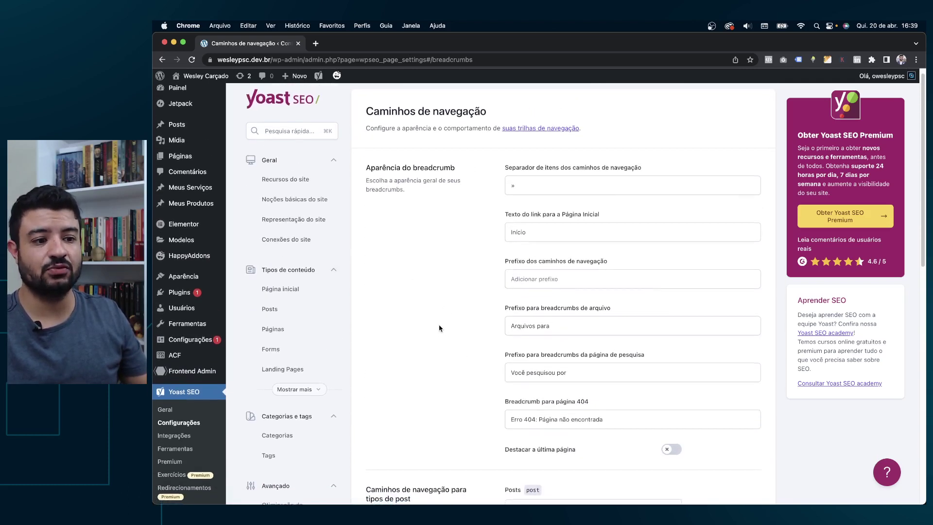
scroll(444, 325, down, 2)
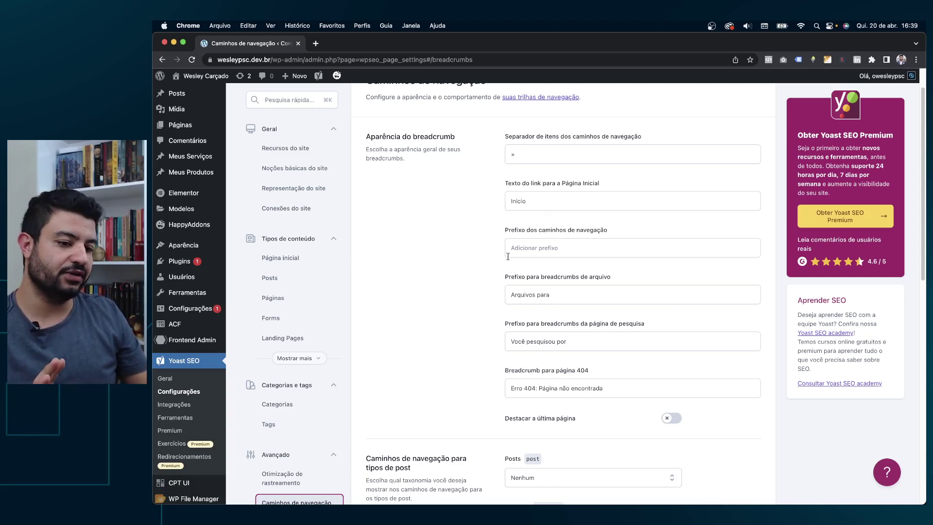
scroll(461, 284, down, 3)
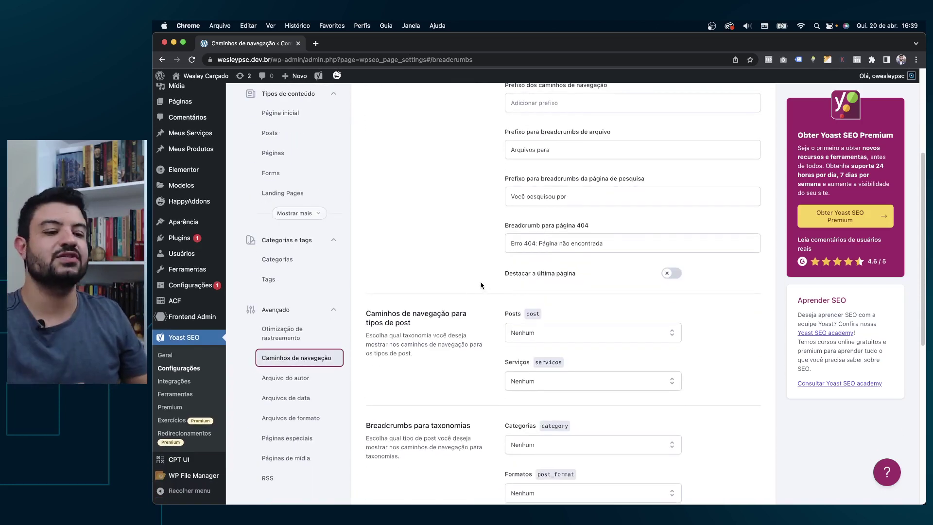
scroll(302, 350, down, 1)
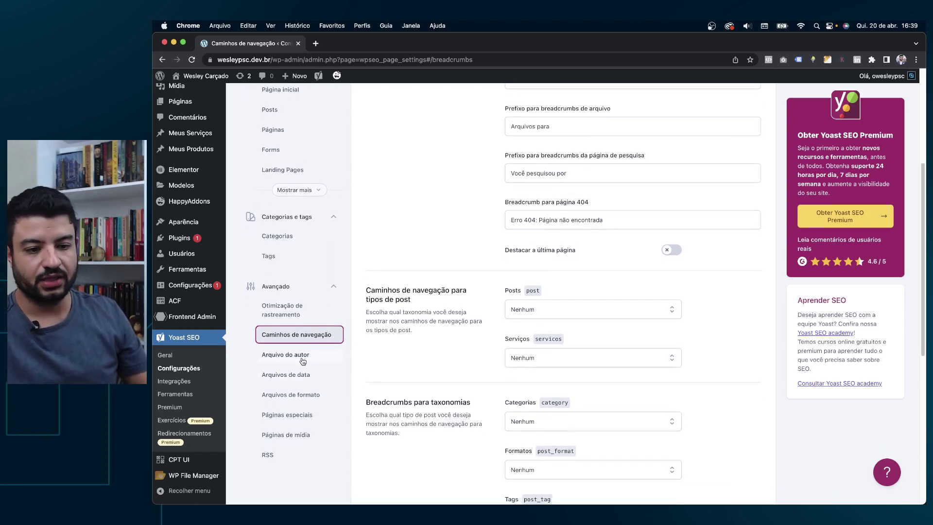
click(298, 355)
click(298, 373)
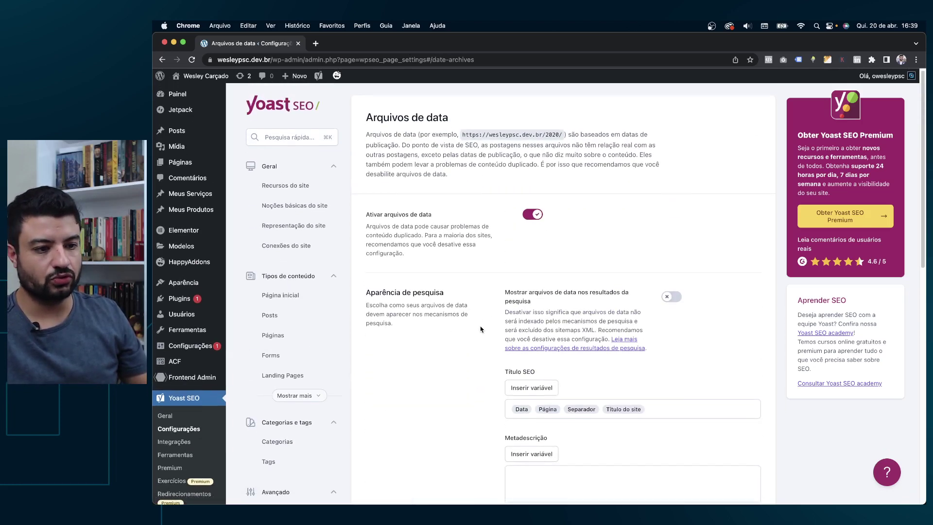
Step: Look over the format archives and special pages settings
scroll(486, 309, down, 3)
scroll(486, 309, down, 1)
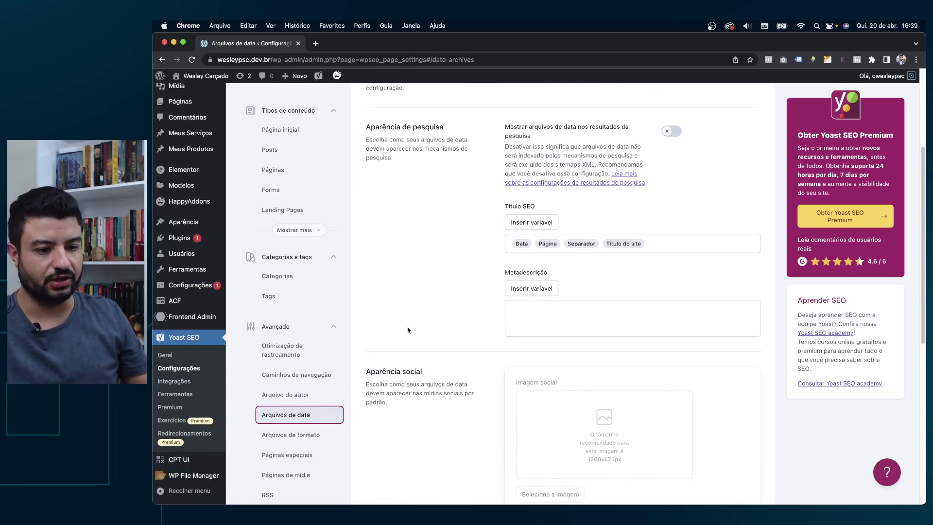
click(305, 439)
scroll(631, 252, down, 3)
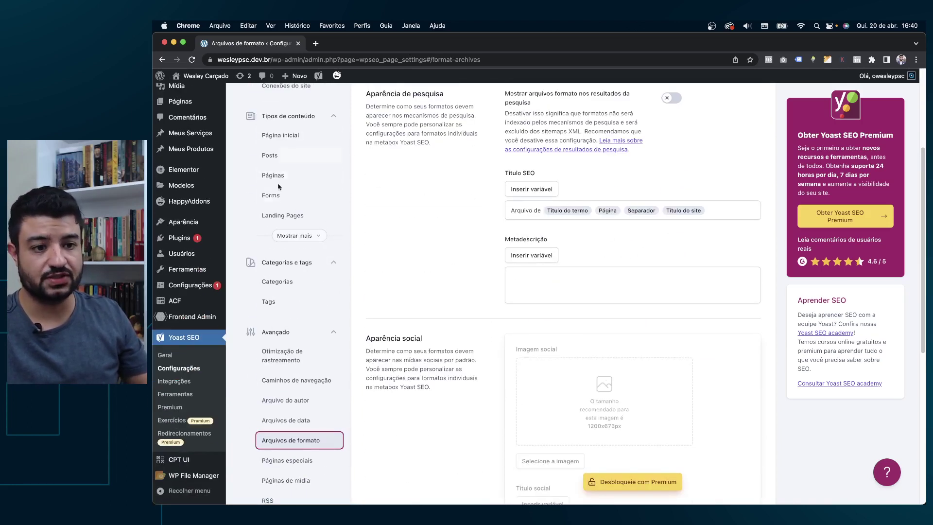
click(287, 457)
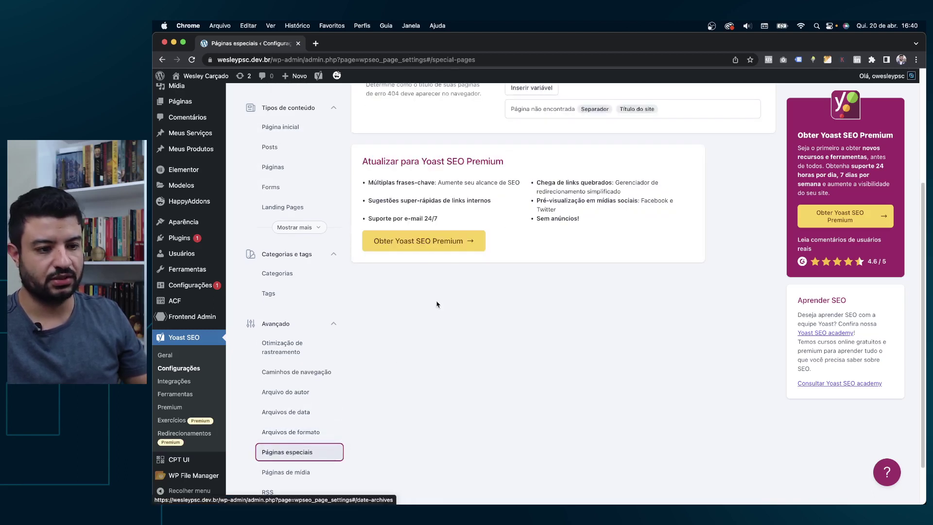
scroll(486, 291, down, 3)
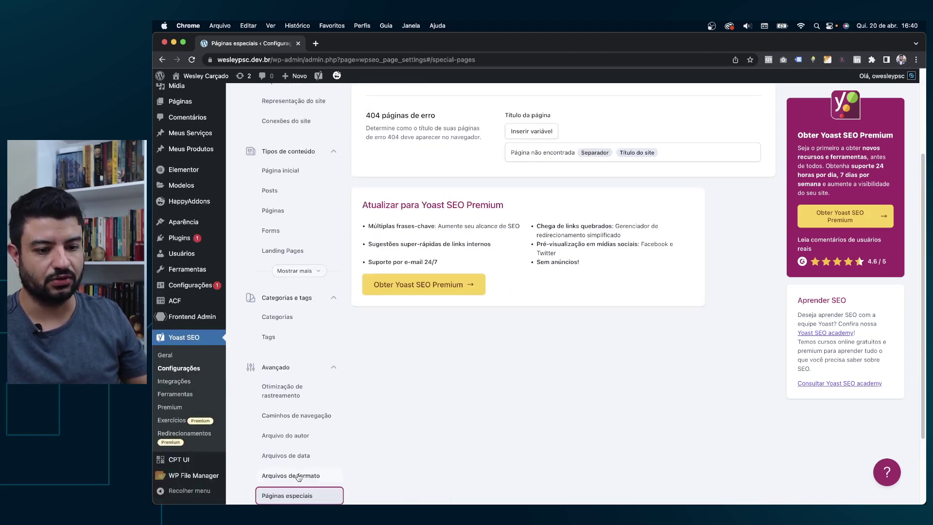
scroll(301, 462, down, 2)
Step: Review the media pages settings and briefly check the Media Library in a new tab
click(304, 422)
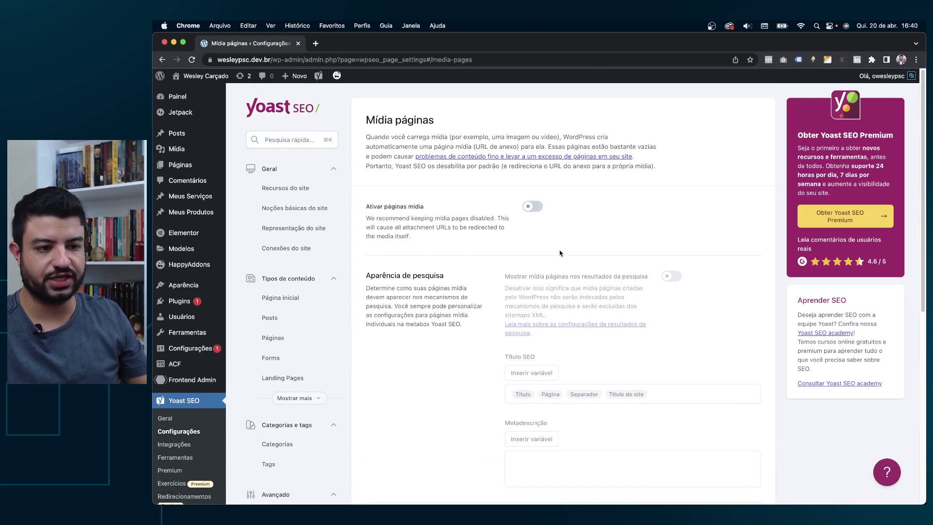
scroll(574, 234, down, 2)
scroll(571, 239, down, 3)
scroll(567, 242, down, 2)
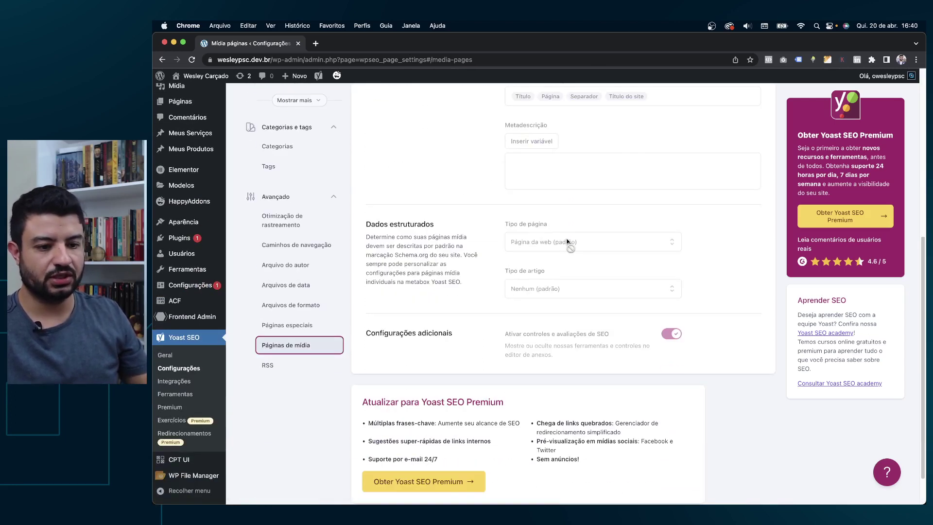
click(293, 343)
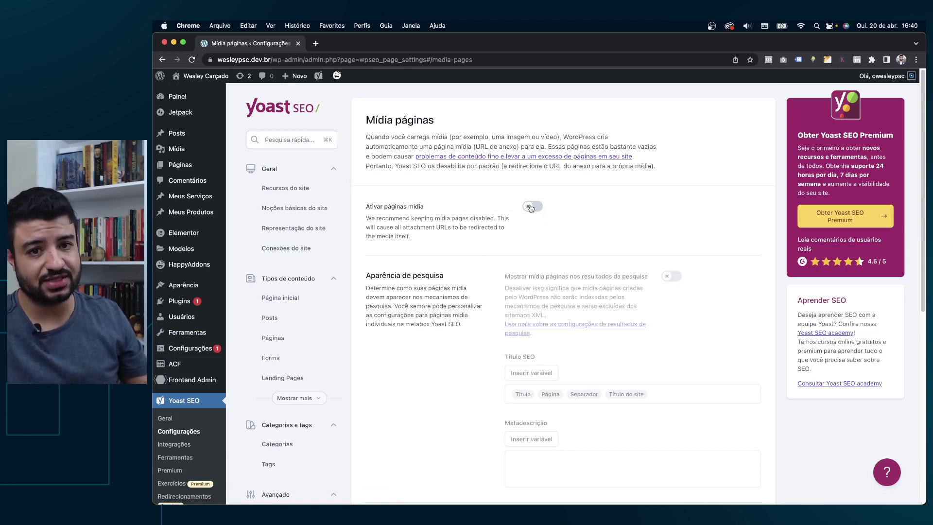
super+click(177, 148)
click(342, 46)
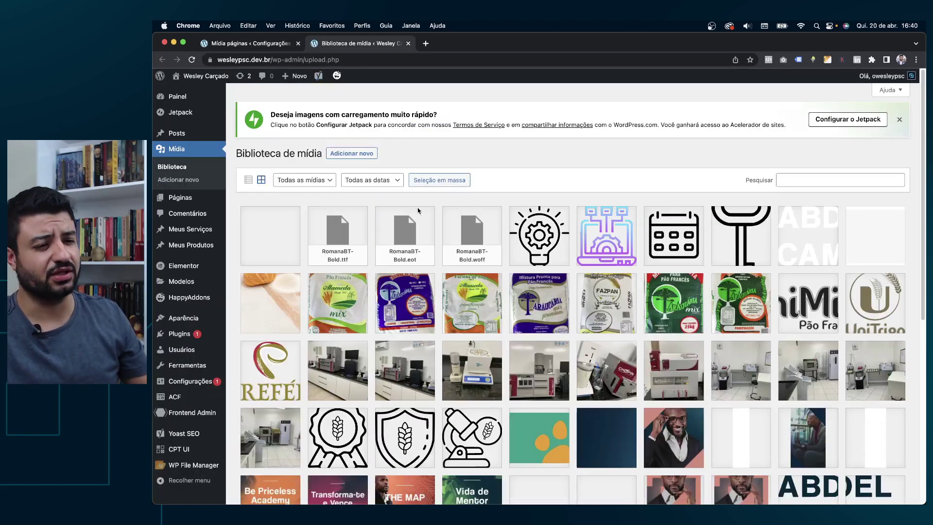
click(408, 43)
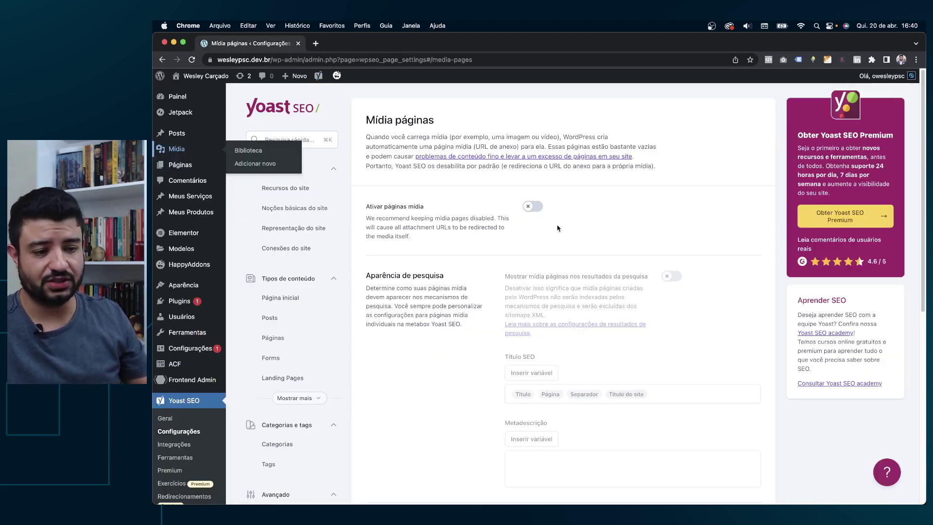
Step: Scroll down the settings list to the RSS feed settings
scroll(558, 227, down, 3)
scroll(511, 257, down, 2)
scroll(462, 287, down, 2)
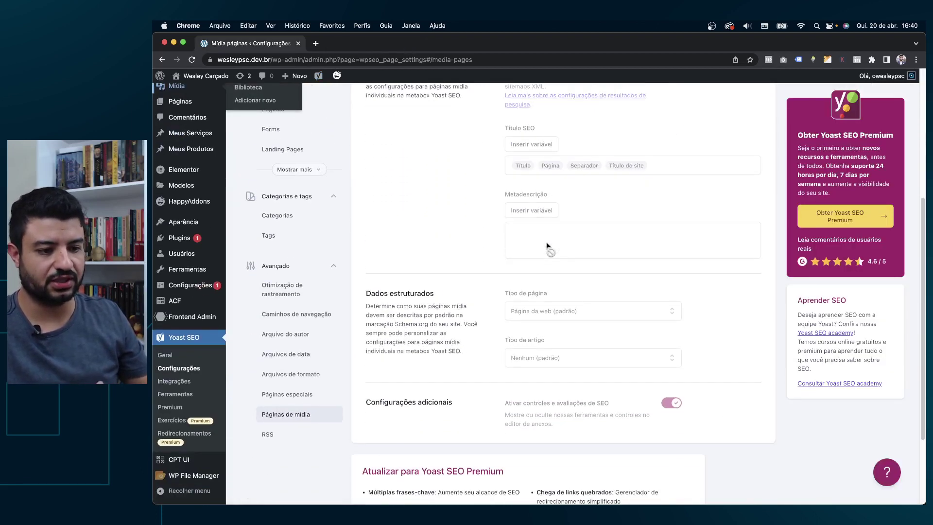
scroll(418, 316, down, 2)
click(280, 386)
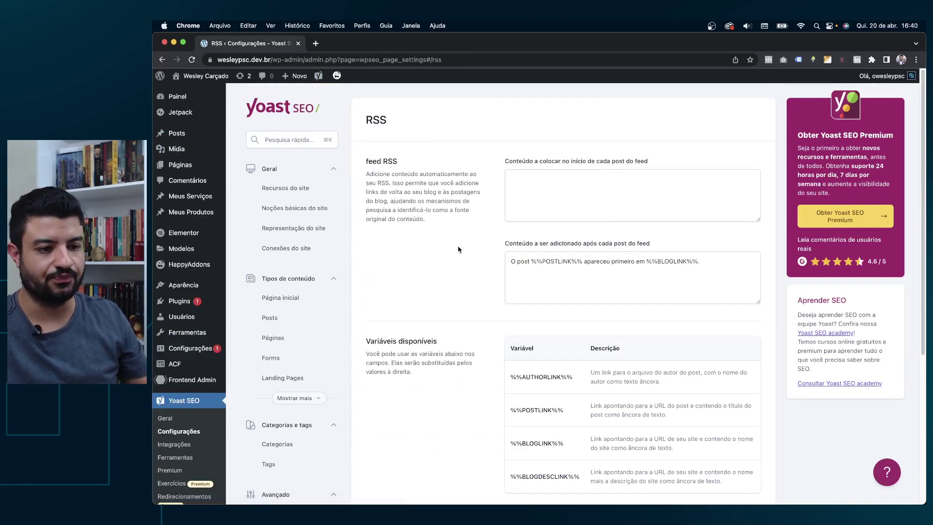
Step: Scroll through the RSS feed settings, then start a new browser tab
scroll(458, 247, down, 3)
scroll(433, 212, up, 2)
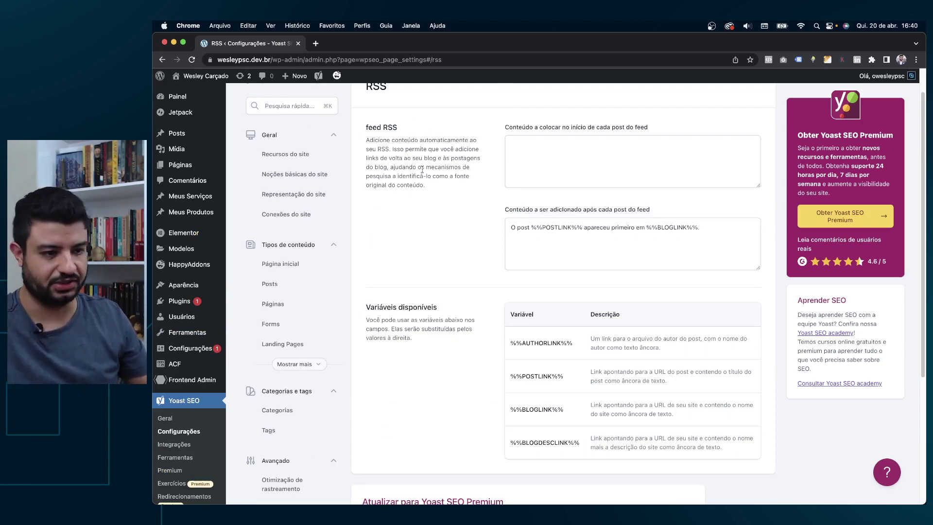
scroll(436, 177, up, 2)
scroll(436, 177, down, 5)
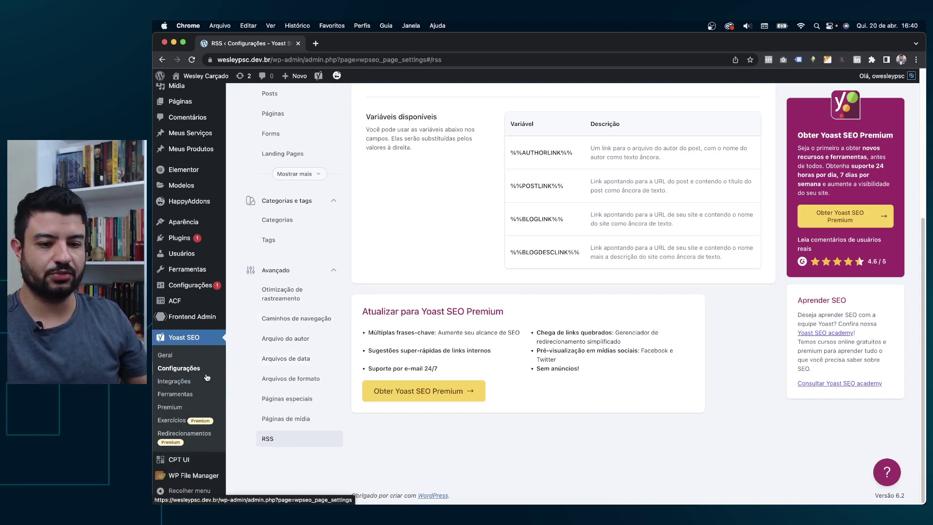
scroll(374, 312, up, 10)
scroll(492, 285, down, 10)
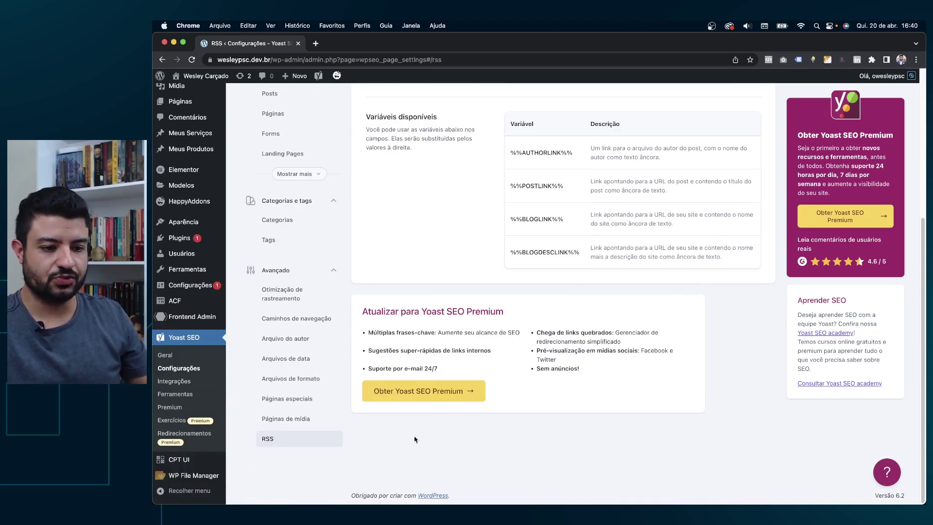
scroll(343, 328, up, 5)
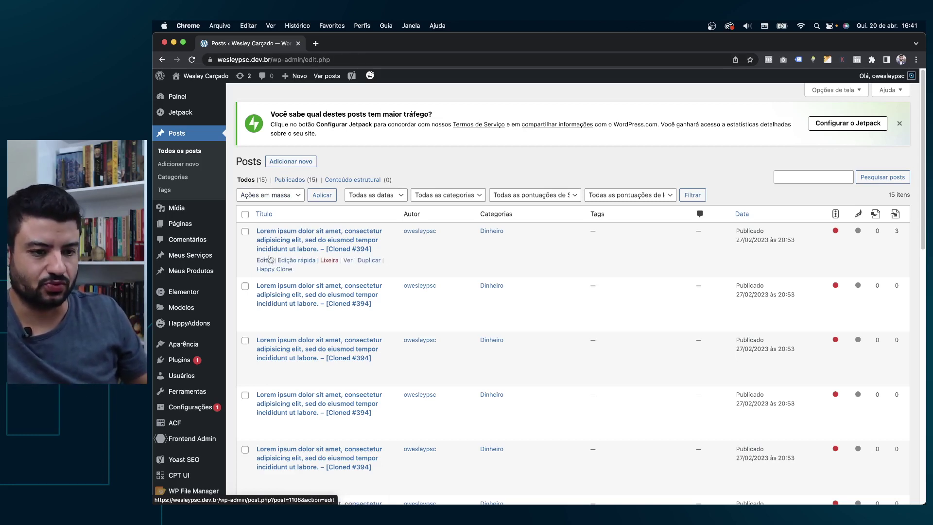
click(316, 43)
Step: Search 'o que é seo', open the Rock Content result and copy its headline
text(o que é se)
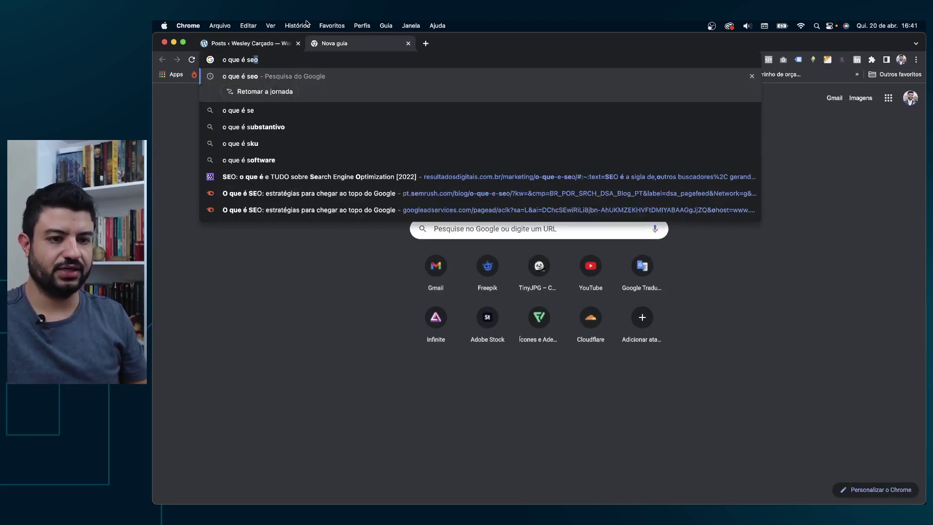
key(Return)
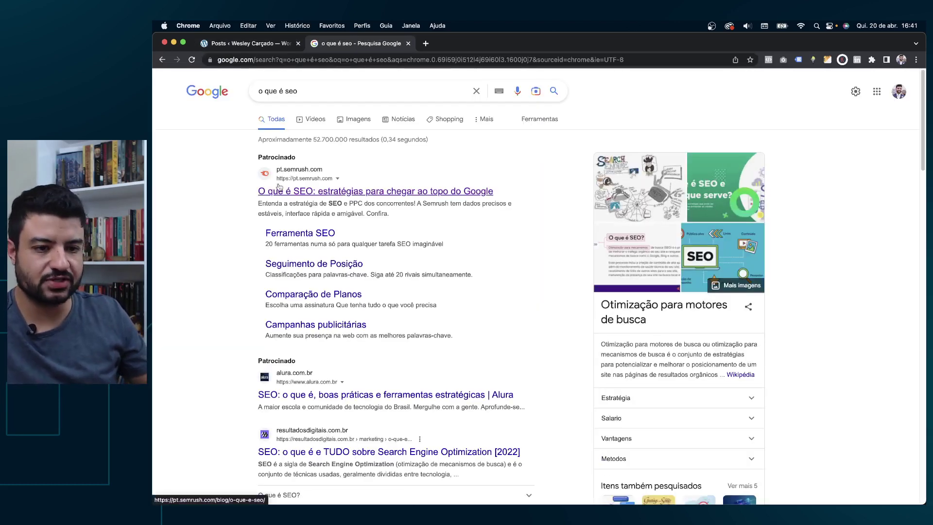
scroll(417, 301, down, 5)
scroll(364, 322, down, 3)
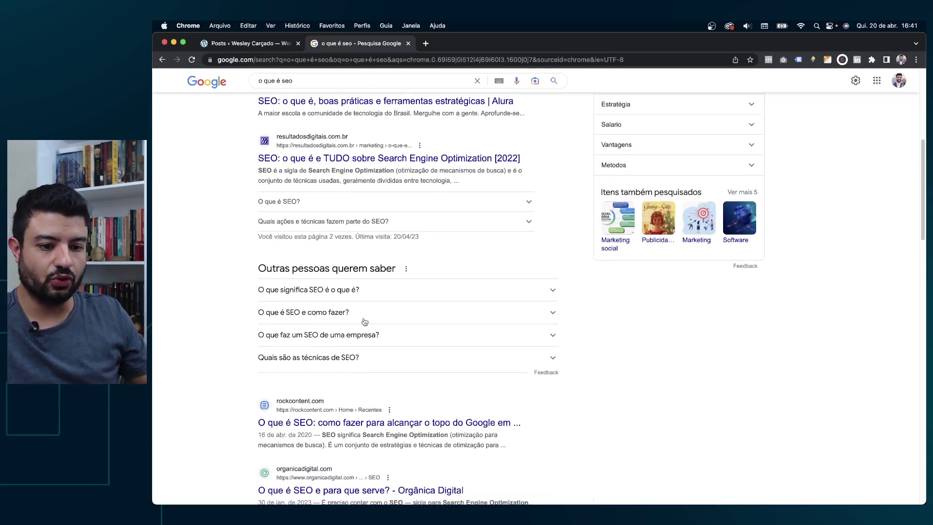
click(347, 342)
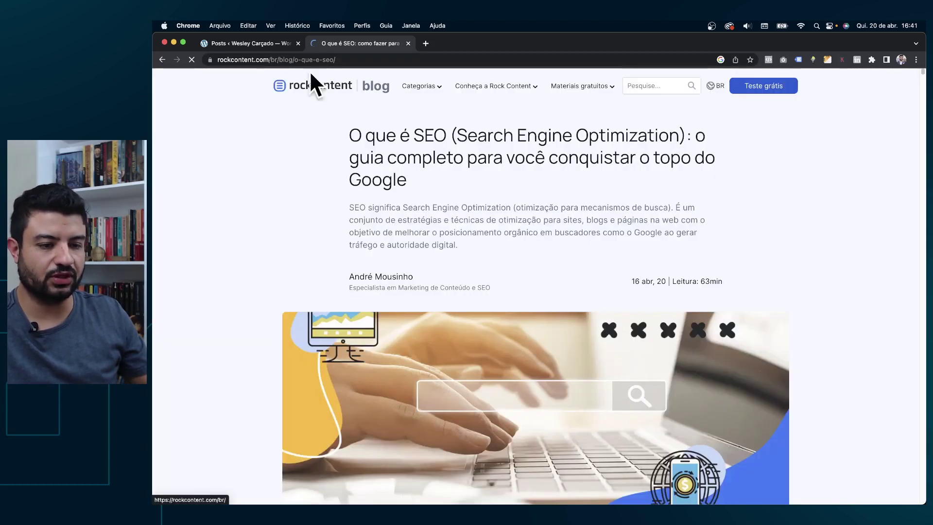
triple_click(405, 157)
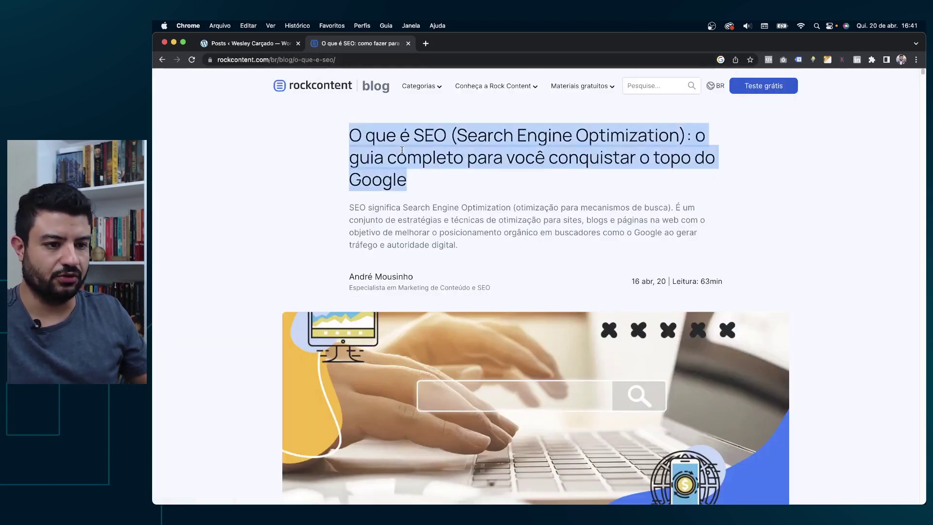
key(super+c)
Step: Create a new post and paste the copied Rock Content headline as its title
click(246, 43)
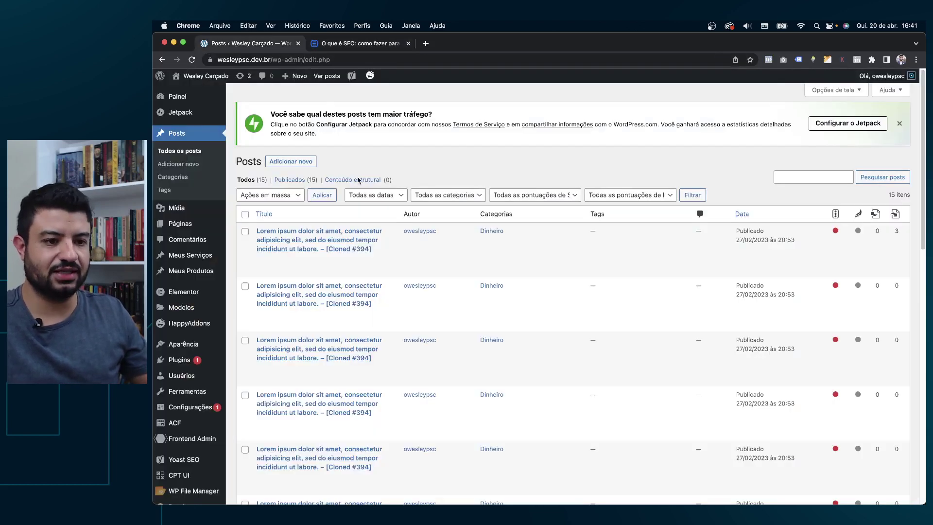
click(290, 162)
key(super+v)
Step: Select the Rock Content intro paragraph, dismiss the SEO spreadsheet kit popup, and return to the editor
click(381, 43)
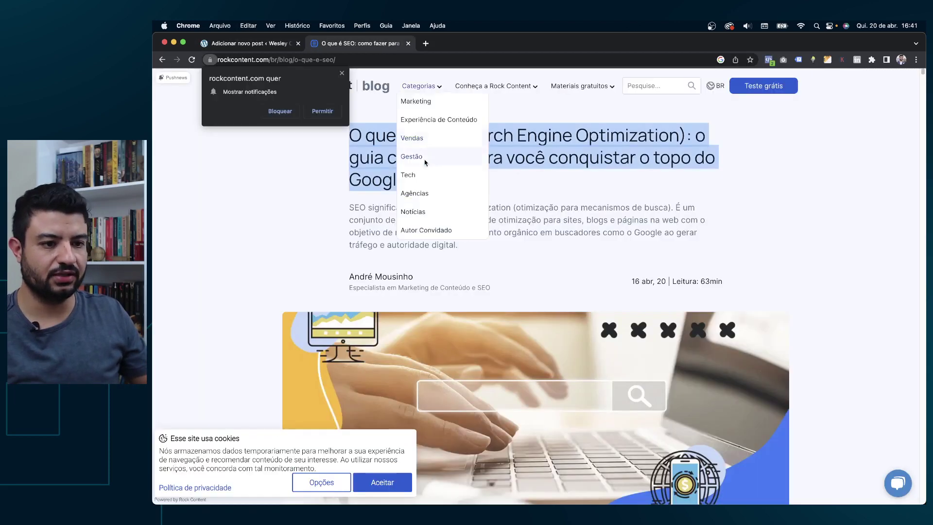
triple_click(372, 214)
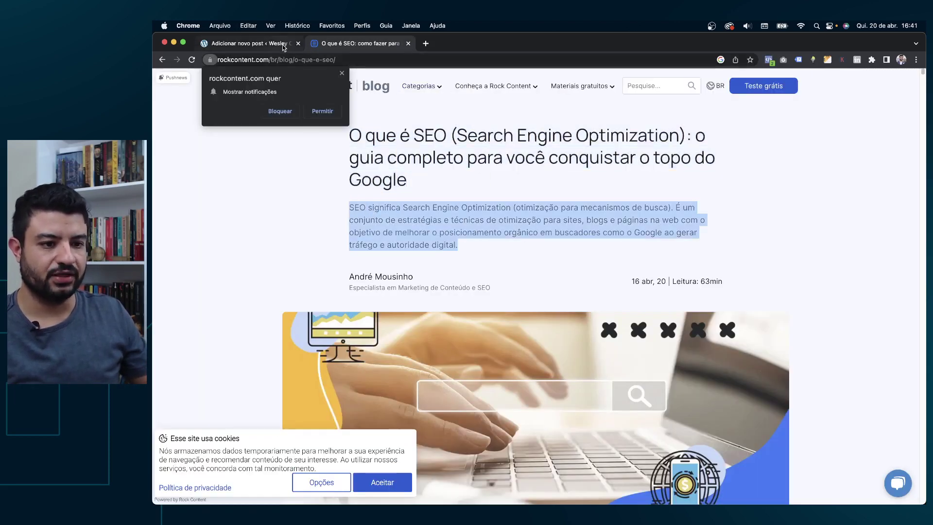
click(284, 47)
scroll(595, 281, down, 3)
scroll(595, 282, up, 3)
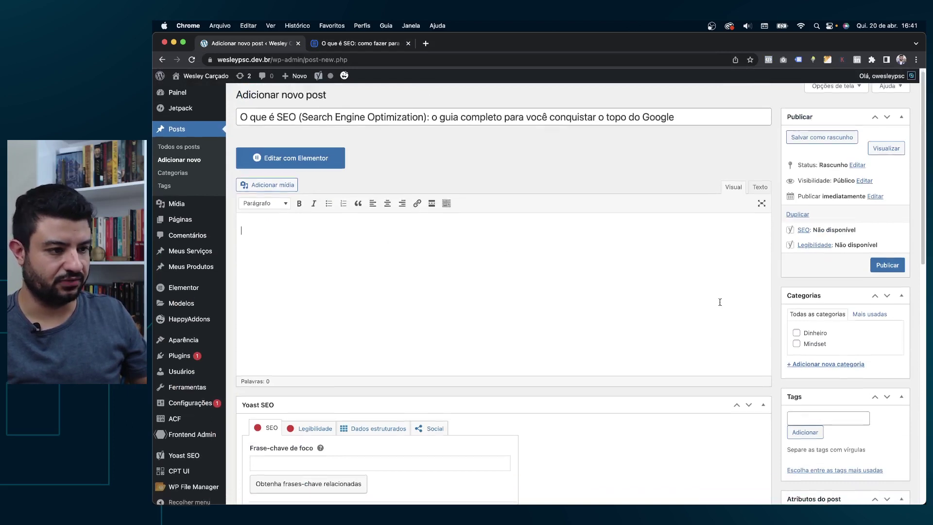
click(380, 45)
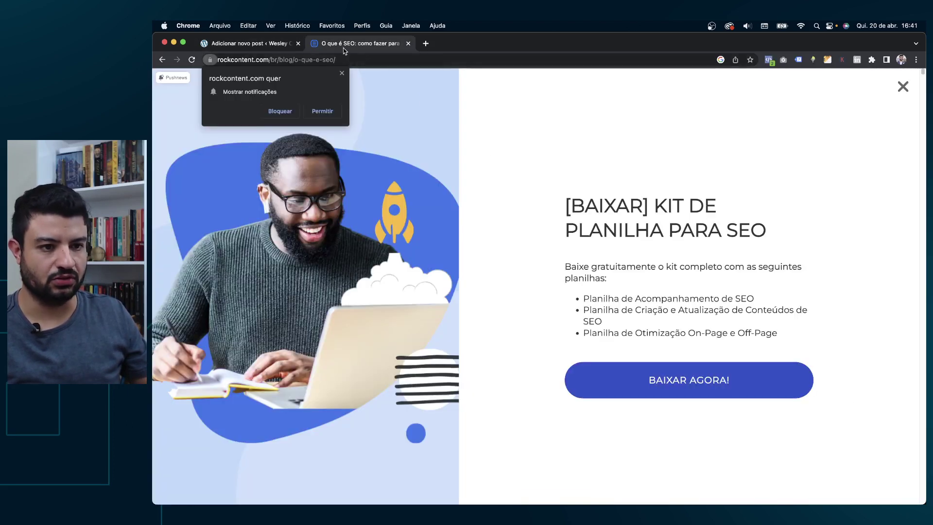
click(903, 86)
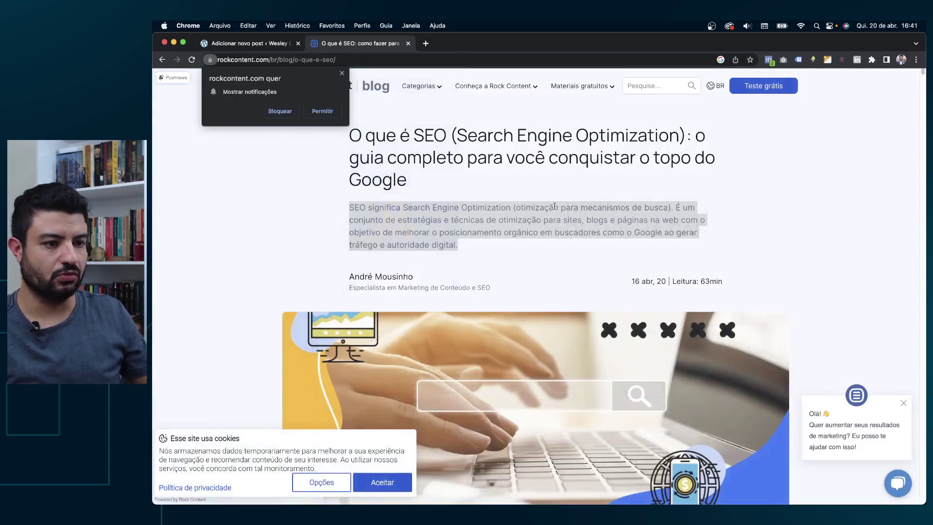
click(246, 43)
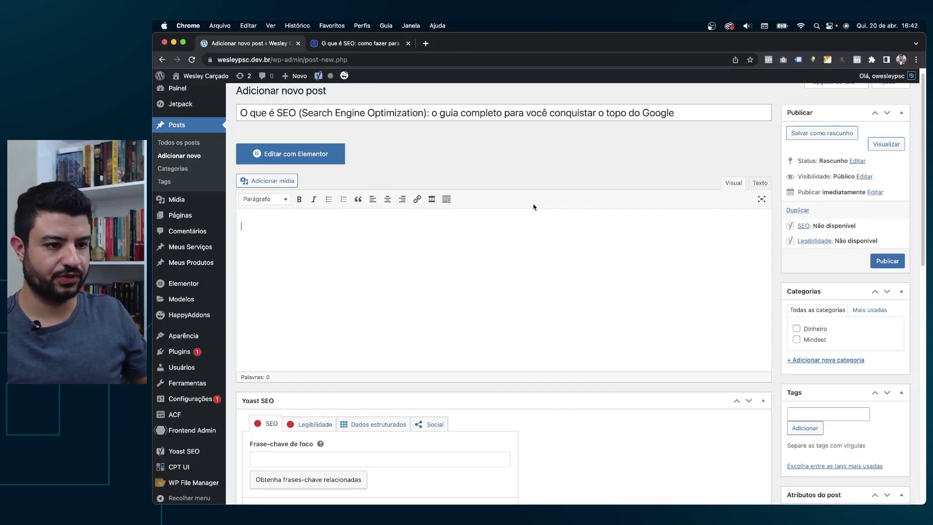
scroll(672, 203, down, 6)
scroll(676, 253, down, 5)
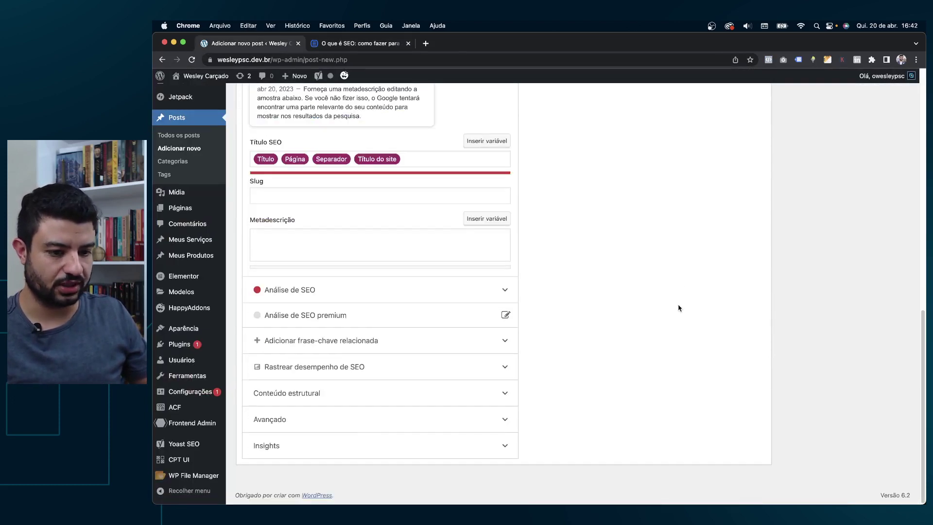
scroll(678, 307, up, 10)
scroll(678, 306, down, 8)
scroll(677, 307, up, 8)
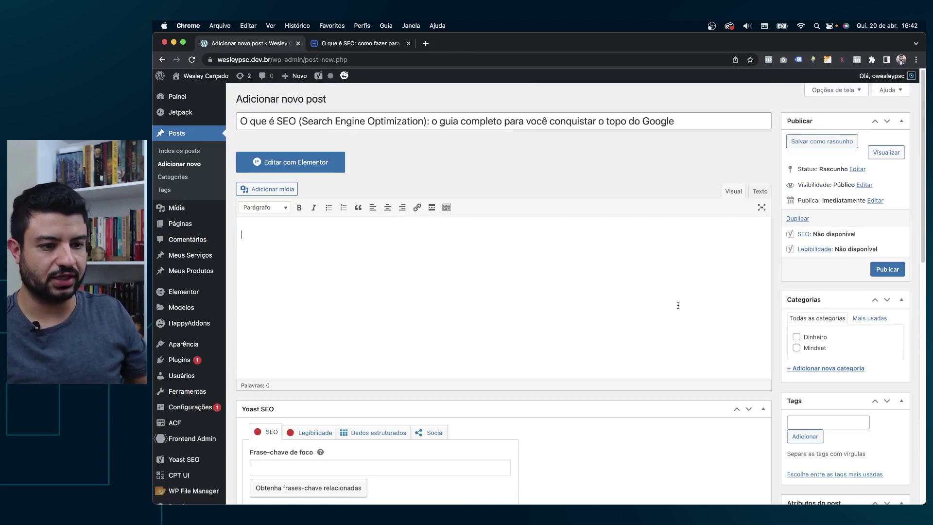
Step: Paste the SEO intro paragraph into the post excerpt and remove its empty trailing line
click(827, 94)
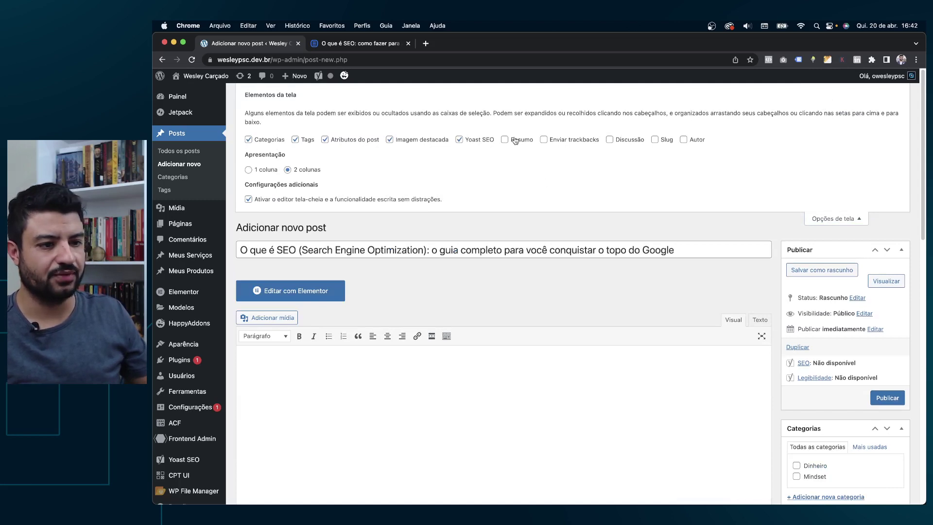
scroll(599, 290, down, 10)
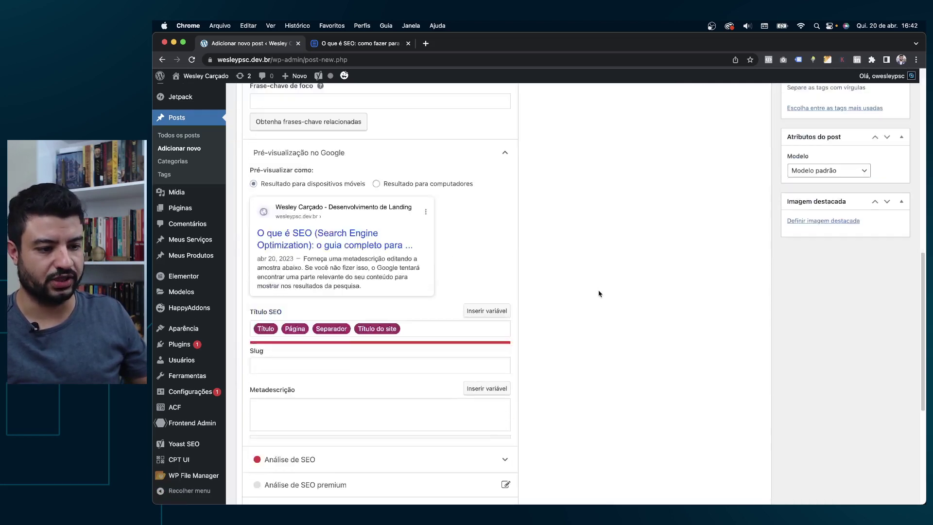
scroll(599, 290, down, 5)
key(super+v)
drag(309, 454, 406, 456)
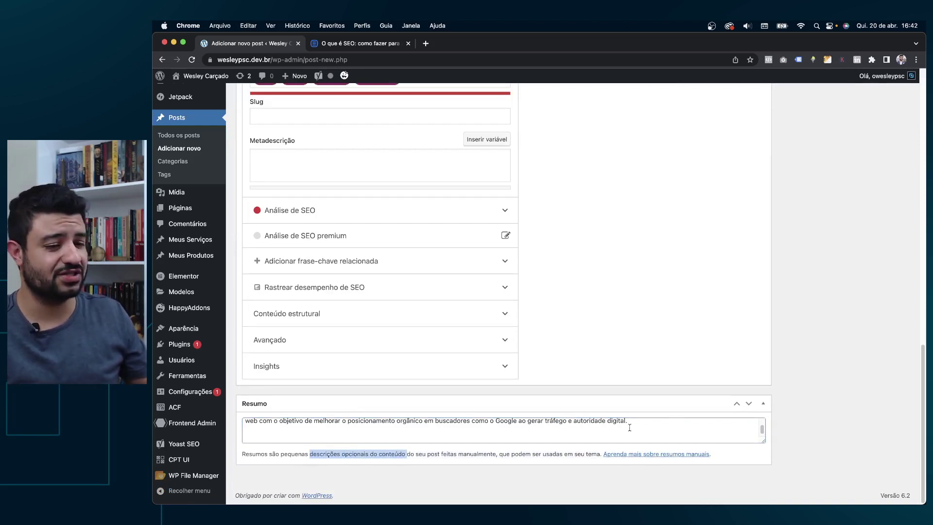
click(607, 438)
key(BackSpace)
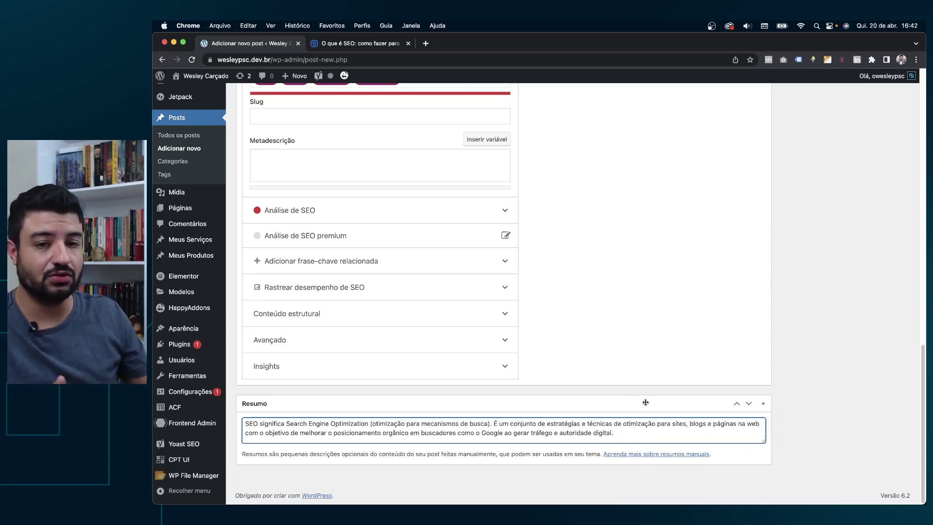
Step: Move the Resumo excerpt box up under the post title
drag(646, 406, 620, 346)
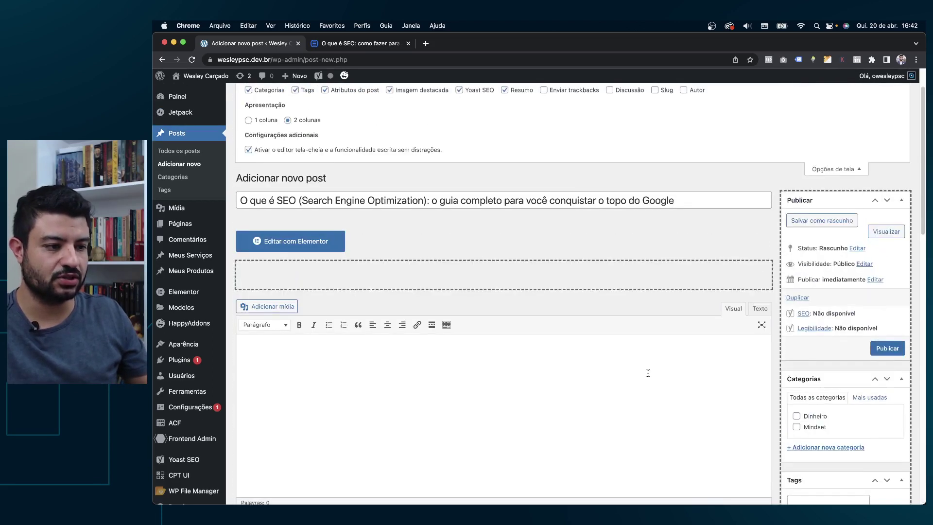
drag(620, 346, 588, 313)
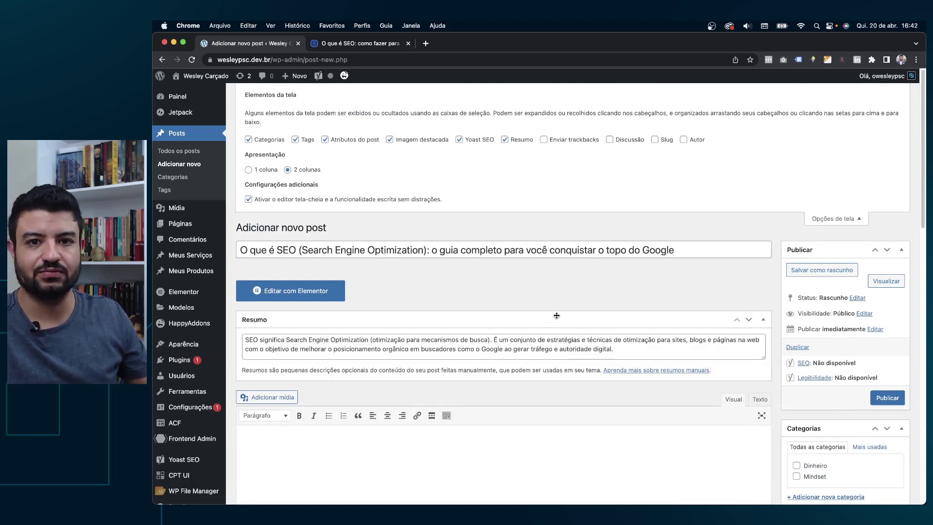
scroll(556, 316, down, 1)
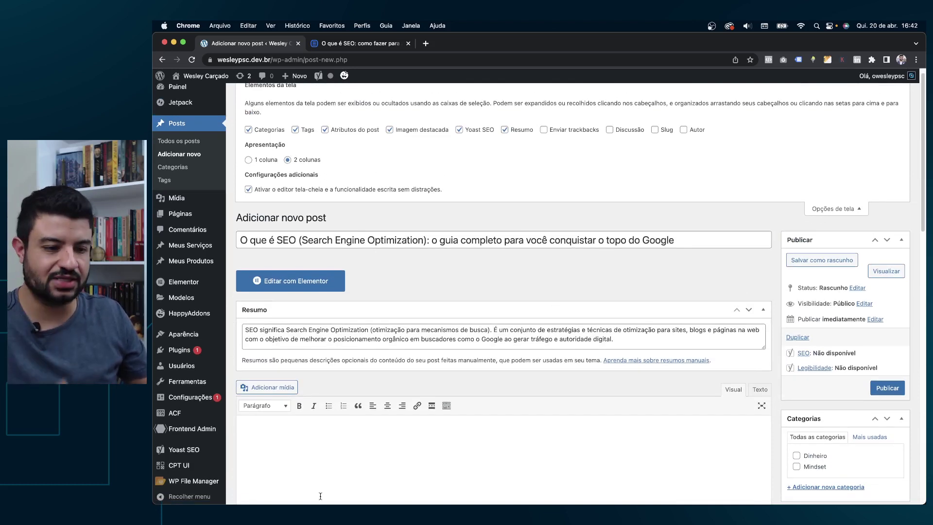
scroll(491, 396, down, 1)
scroll(492, 396, down, 5)
Step: Select the Rock Content article's body text starting at 'SEO é uma das principais…'
click(362, 43)
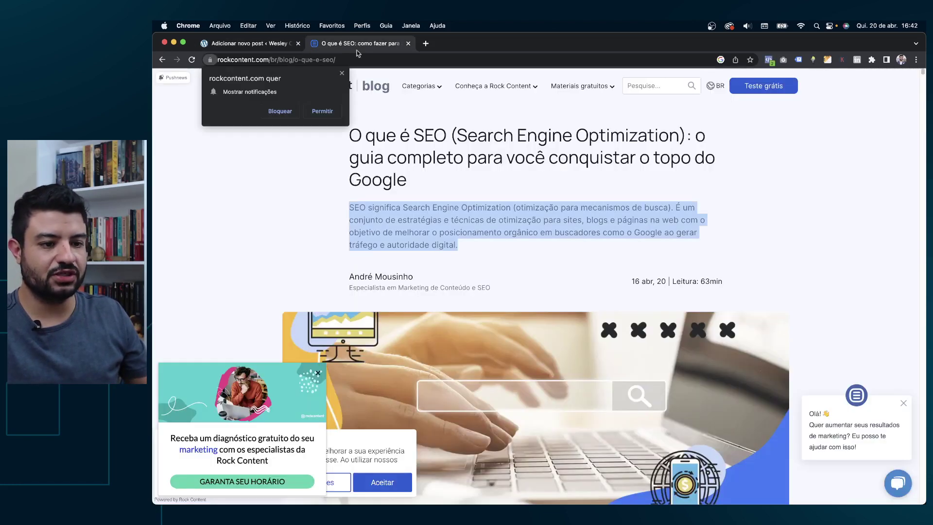
scroll(386, 299, down, 3)
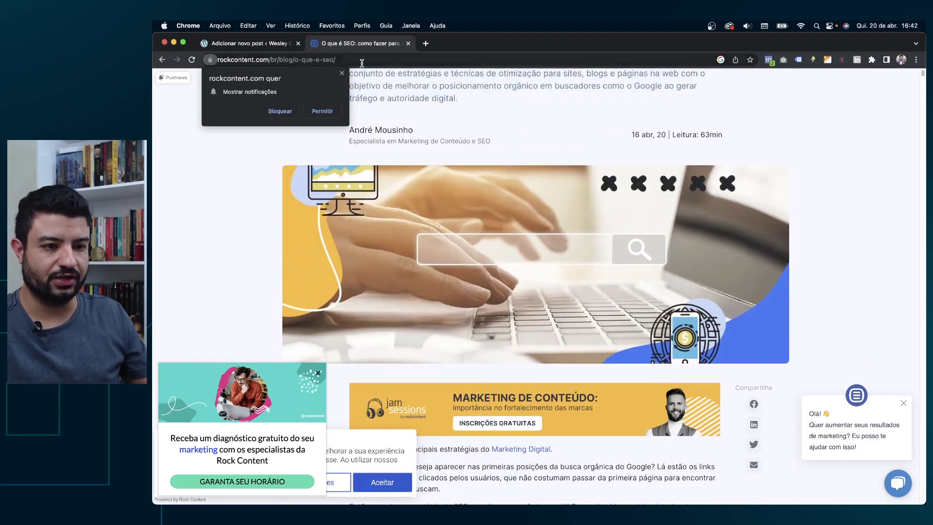
scroll(320, 267, down, 6)
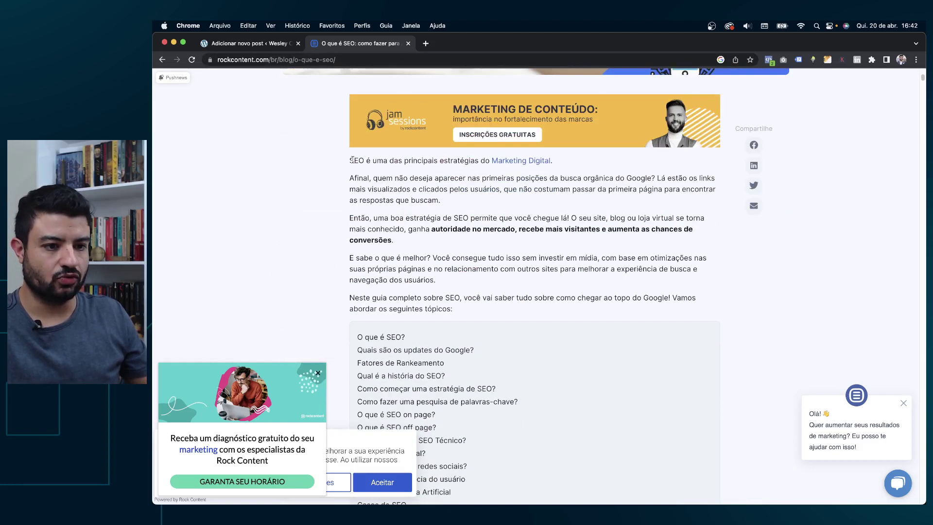
drag(356, 164, 473, 256)
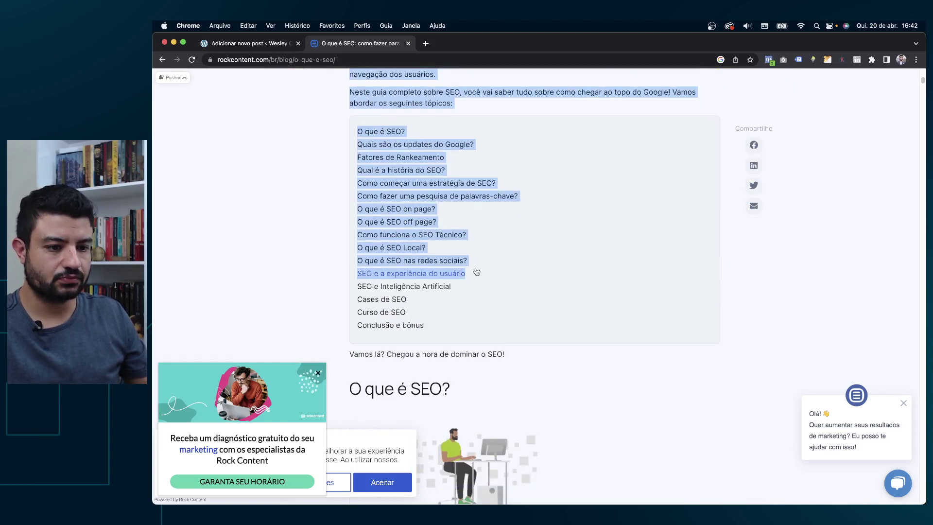
mouse_move(475, 269)
mouse_down()
mouse_move(589, 238)
mouse_move(544, 265)
mouse_up()
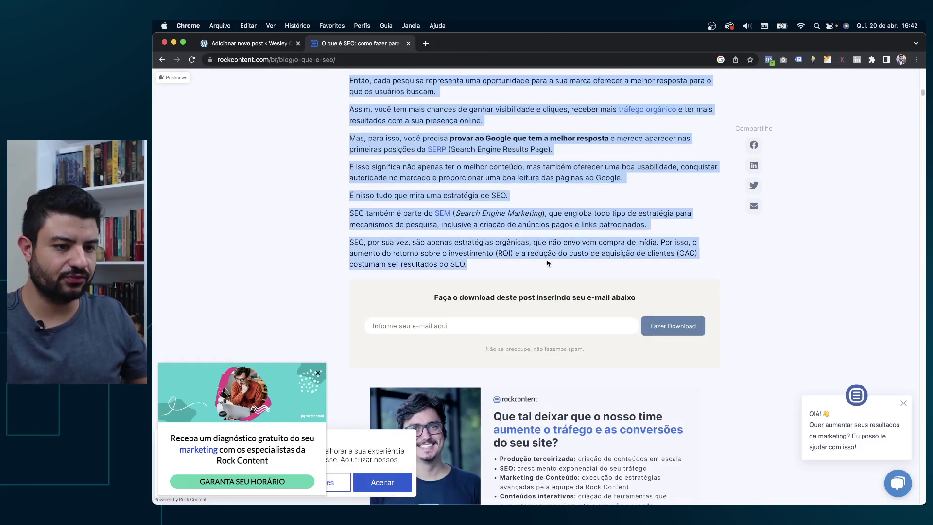
Step: Paste the copied Rock Content article into the new post's body
click(258, 48)
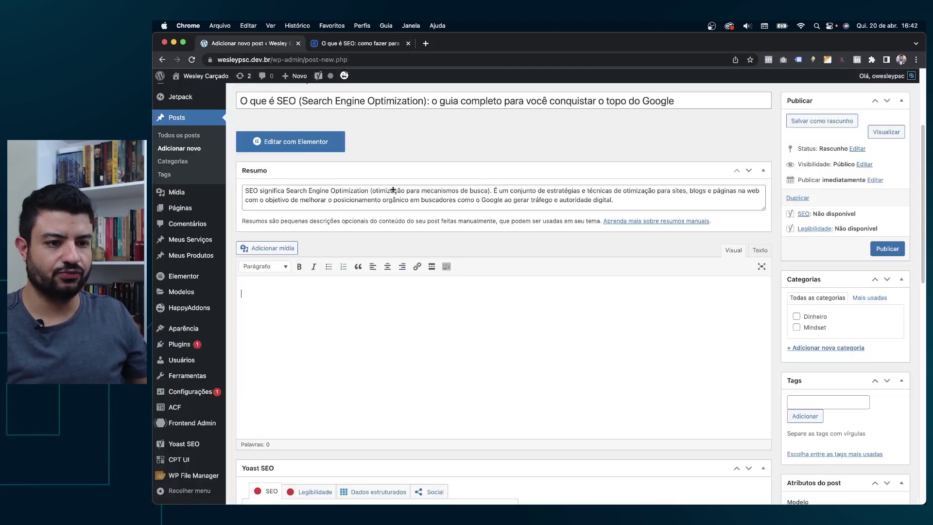
key(super+v)
scroll(505, 341, down, 2)
scroll(505, 341, down, 3)
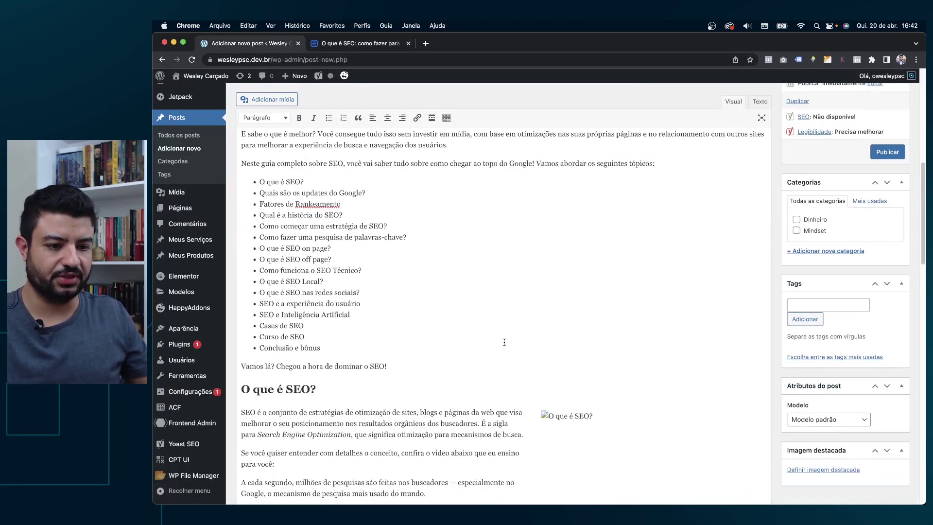
scroll(505, 341, down, 2)
scroll(505, 341, down, 2)
Step: Remove the broken 'O que é SEO?' and CTR chart images and the 'Fonte: Backlinko' line
click(602, 286)
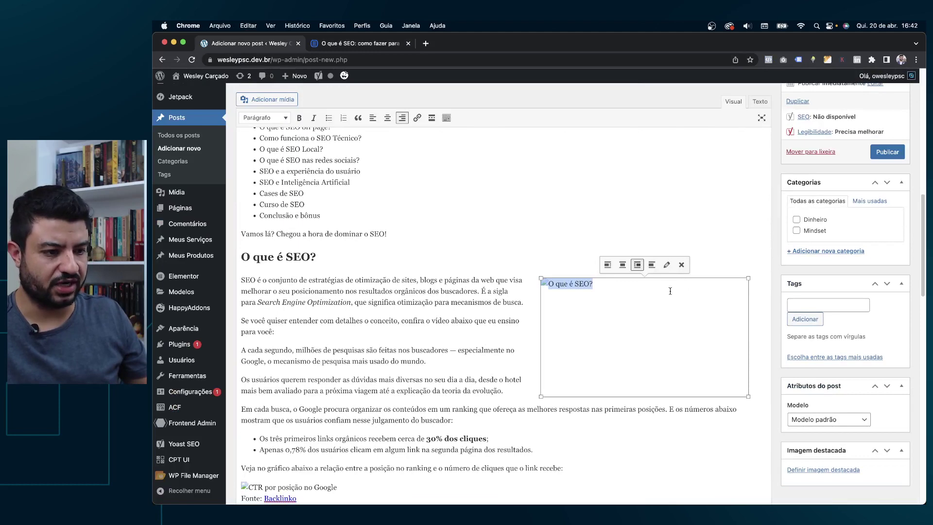
click(682, 265)
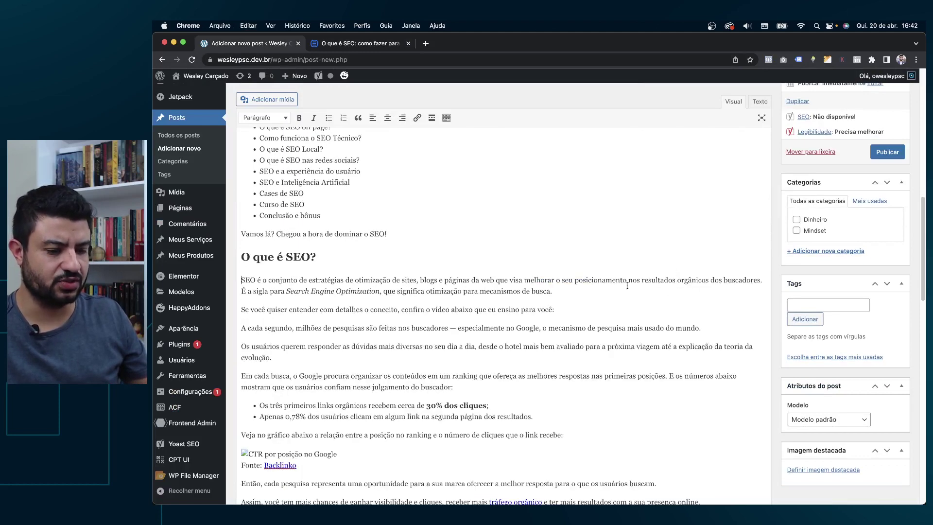
scroll(510, 317, down, 5)
scroll(510, 317, down, 3)
scroll(525, 311, up, 2)
scroll(559, 299, up, 5)
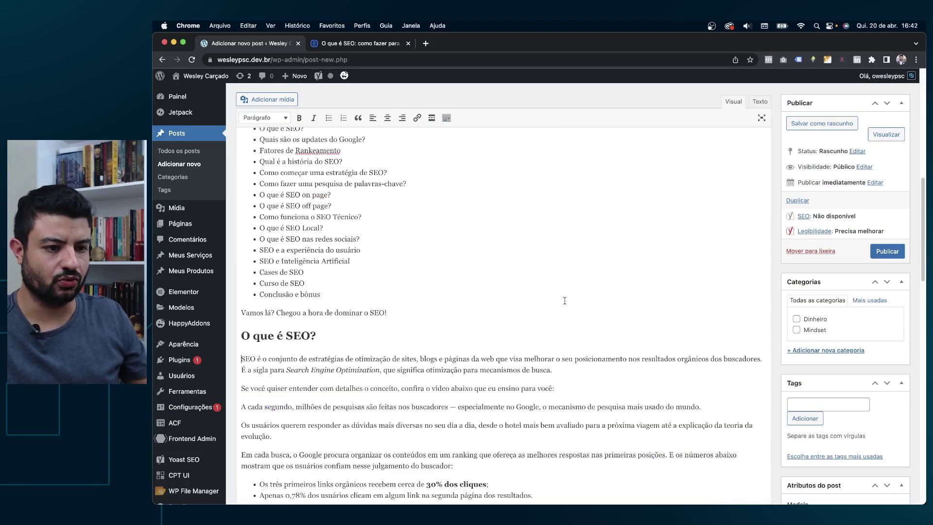
scroll(545, 308, down, 1)
scroll(303, 352, down, 5)
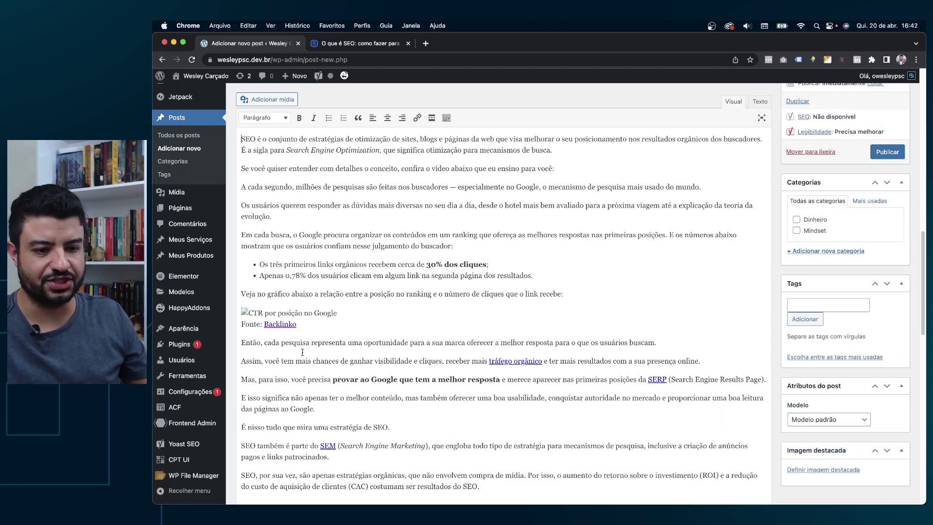
click(256, 309)
click(326, 293)
triple_click(315, 310)
key(BackSpace)
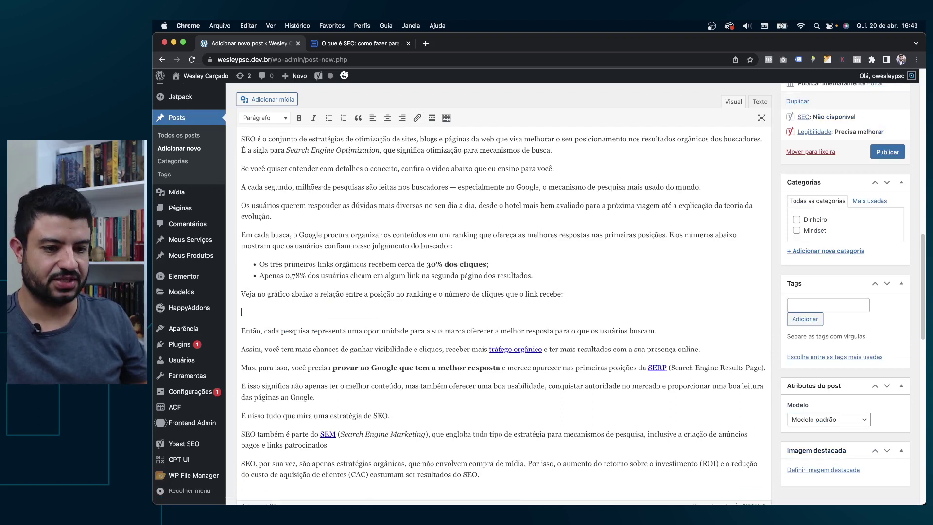
key(BackSpace)
Step: Review the pasted text: opening paragraphs, the market-authority phrase, the topic list and the heading
scroll(351, 294, up, 5)
scroll(481, 368, up, 5)
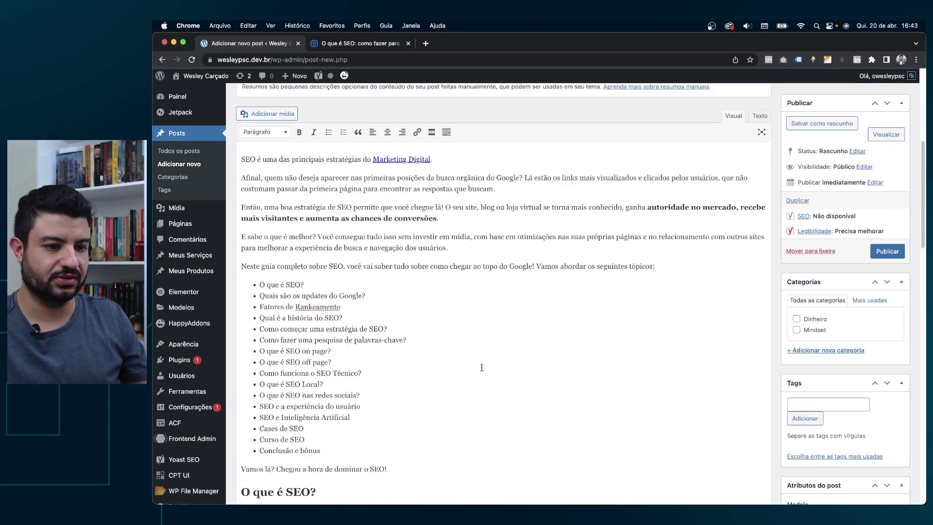
scroll(481, 368, up, 5)
scroll(481, 367, up, 3)
scroll(481, 368, down, 2)
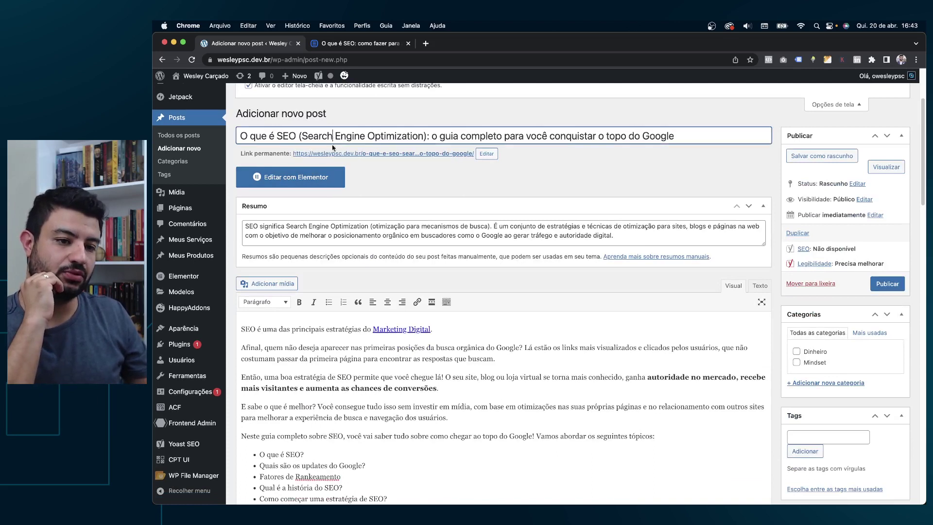
click(377, 226)
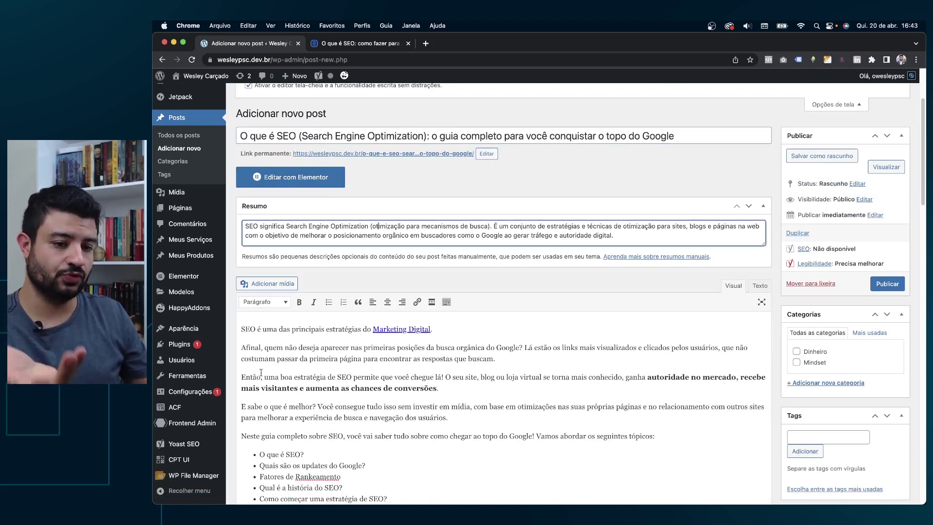
mouse_move(274, 329)
mouse_down()
mouse_move(318, 370)
mouse_move(393, 407)
mouse_up()
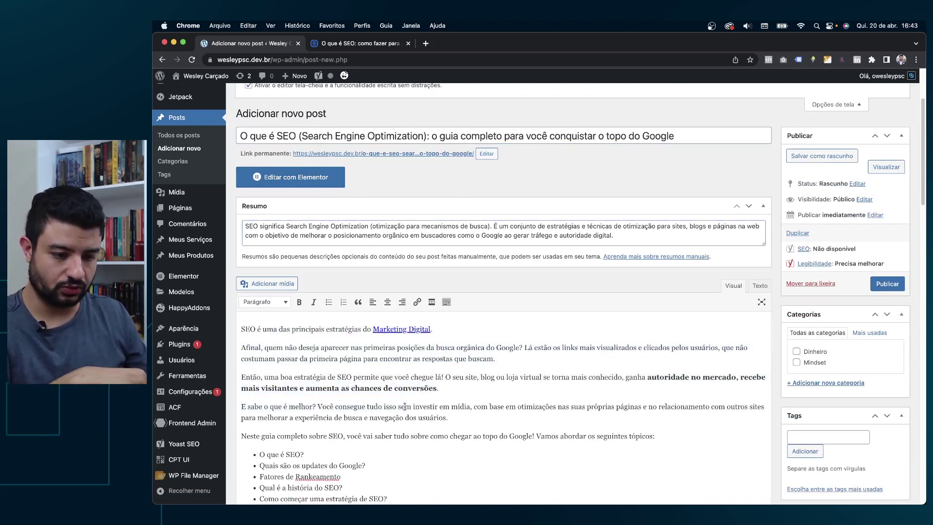
click(404, 407)
scroll(402, 291, down, 3)
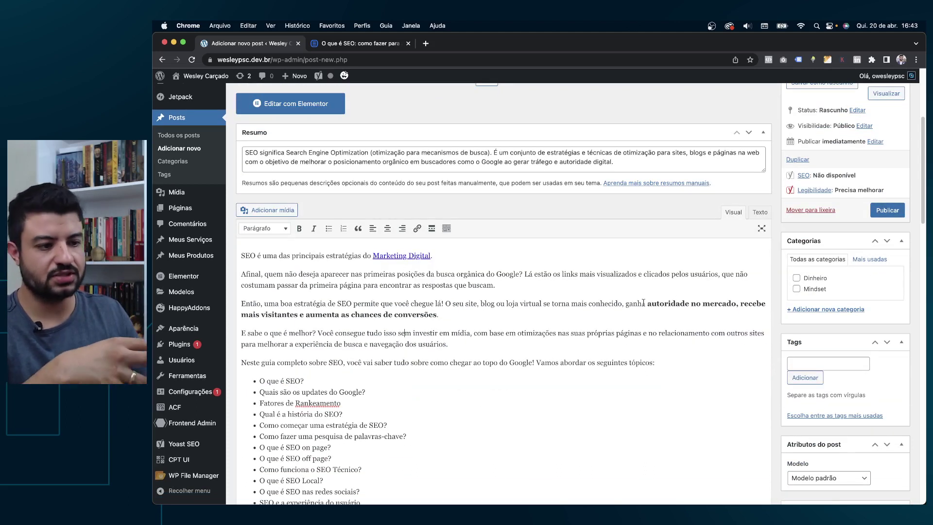
drag(648, 304, 647, 313)
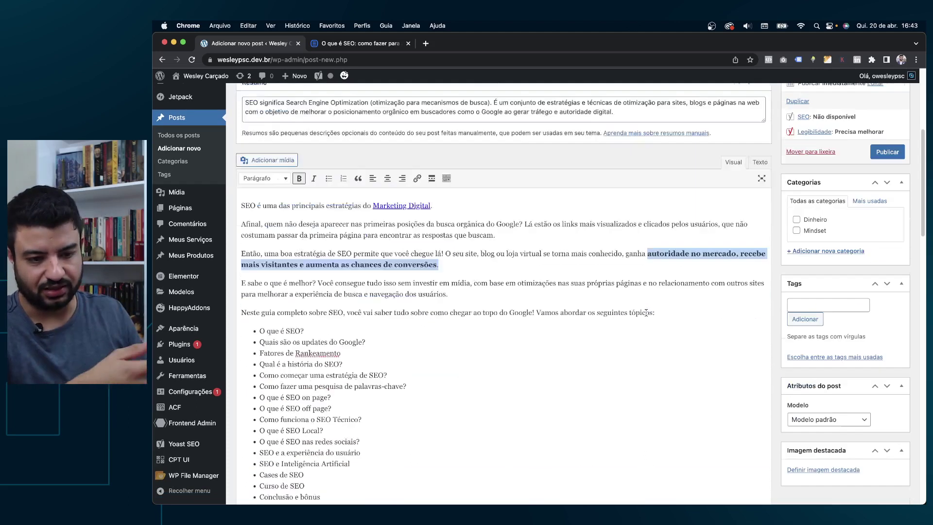
scroll(486, 311, down, 5)
click(273, 260)
drag(273, 261, 359, 396)
key(super+c)
scroll(360, 341, down, 4)
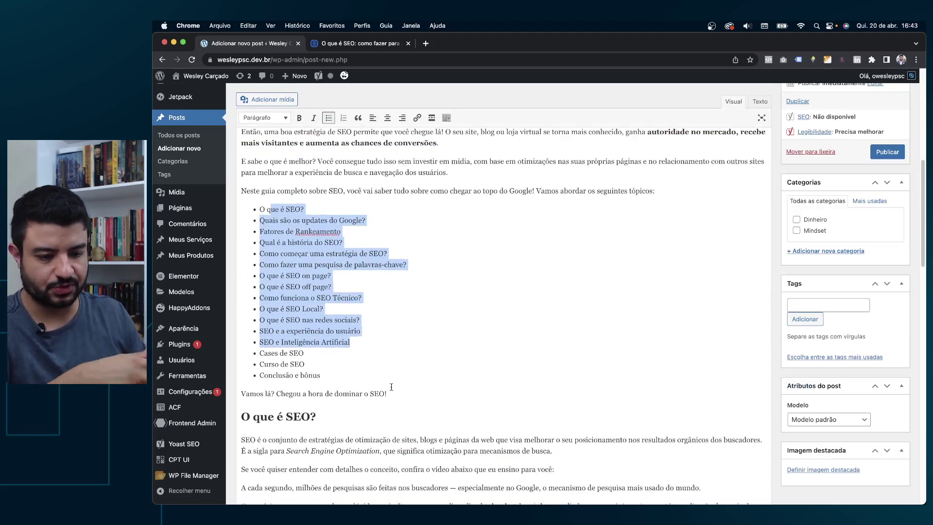
click(282, 377)
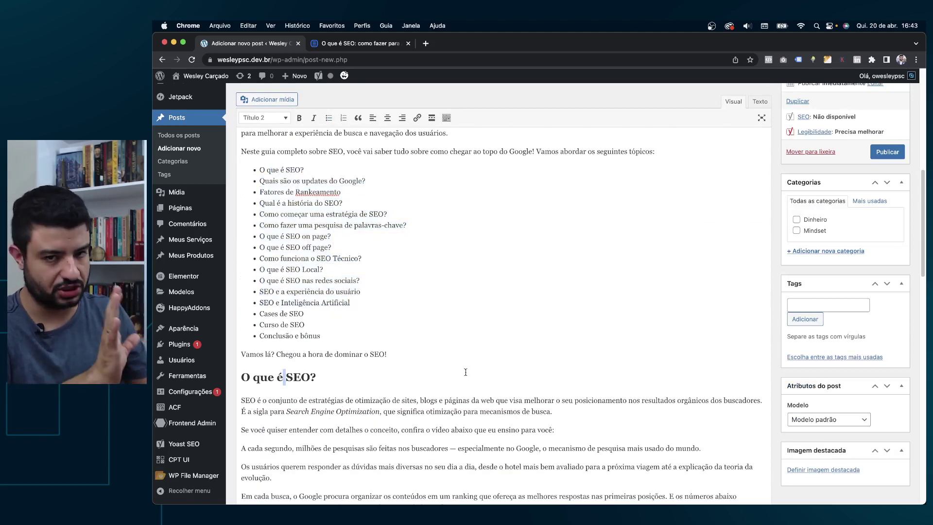
scroll(499, 360, up, 1)
scroll(499, 360, down, 5)
scroll(498, 359, down, 1)
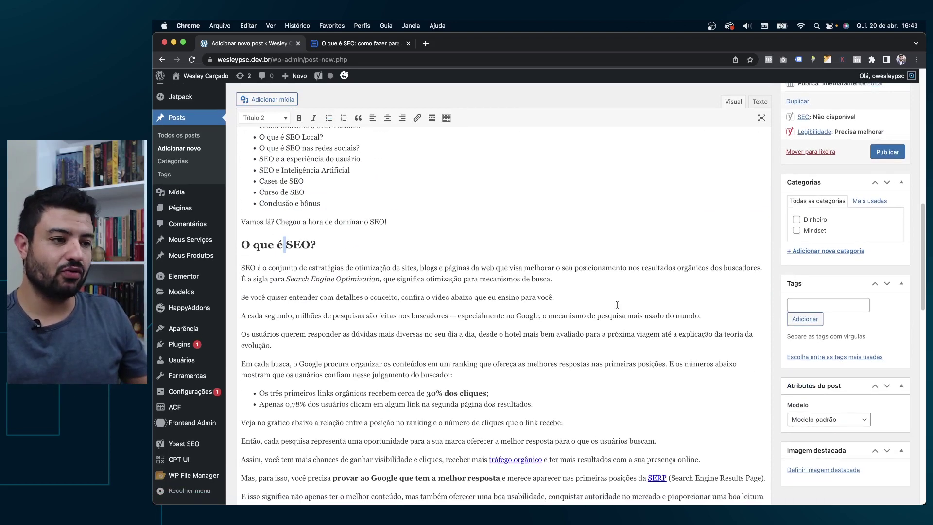
scroll(617, 307, up, 15)
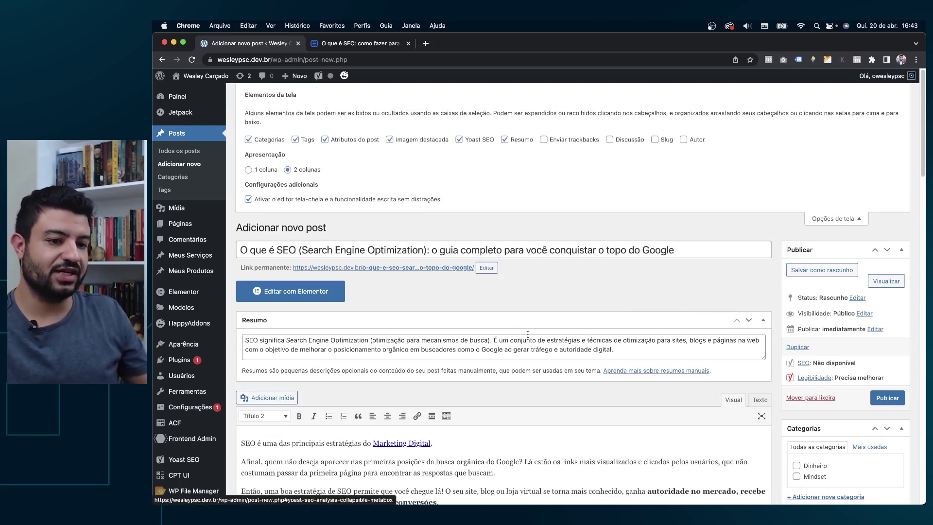
Step: Hide the screen options panel, check the SEO and readability status, and reach the Yoast box
click(846, 219)
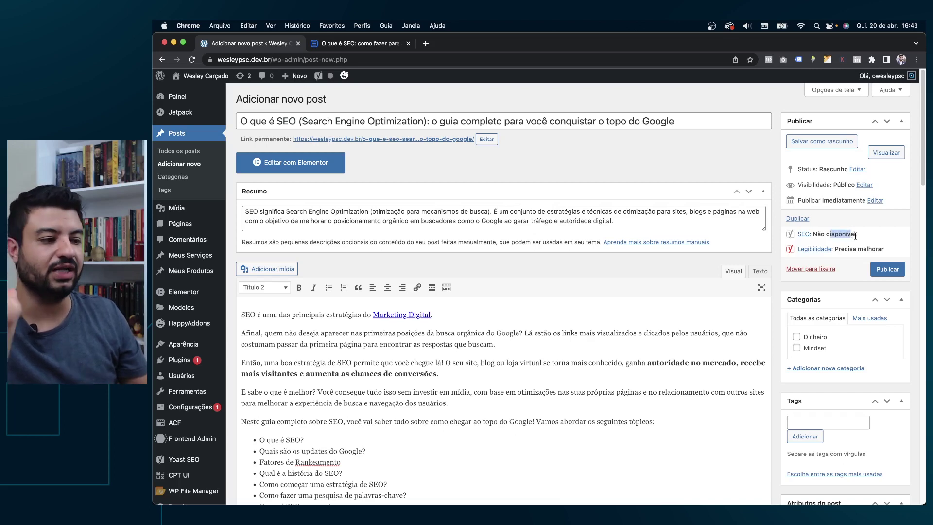
drag(845, 249, 867, 250)
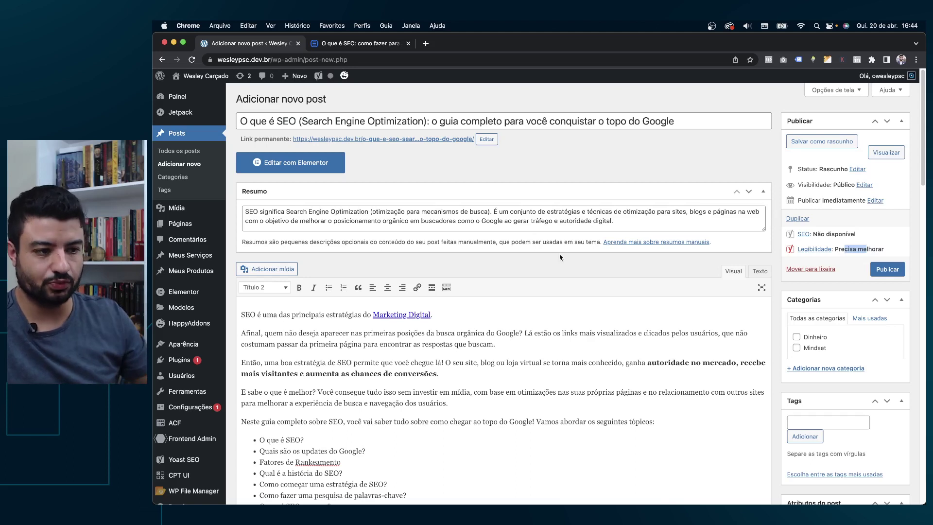
scroll(553, 263, down, 1)
scroll(552, 263, down, 10)
scroll(693, 262, down, 10)
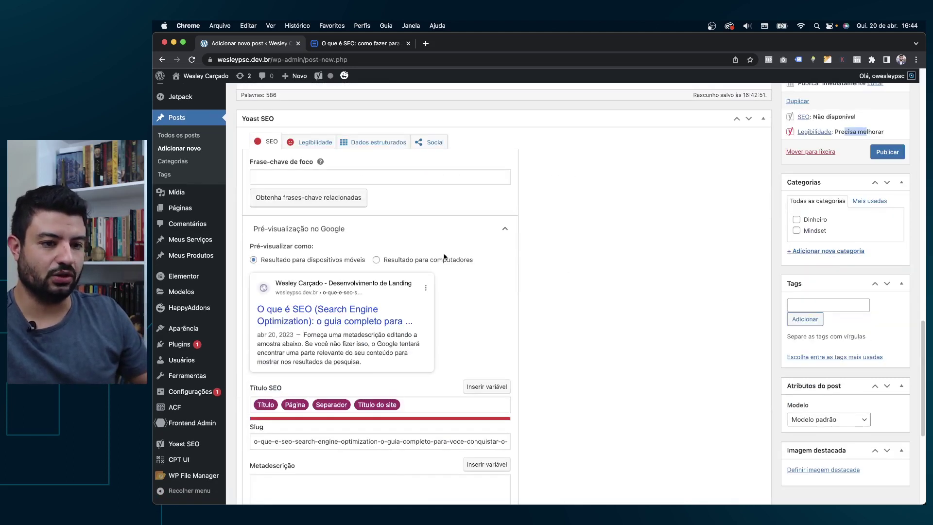
Step: Select the 'O que é SEO' heading text in the post body
scroll(444, 257, up, 3)
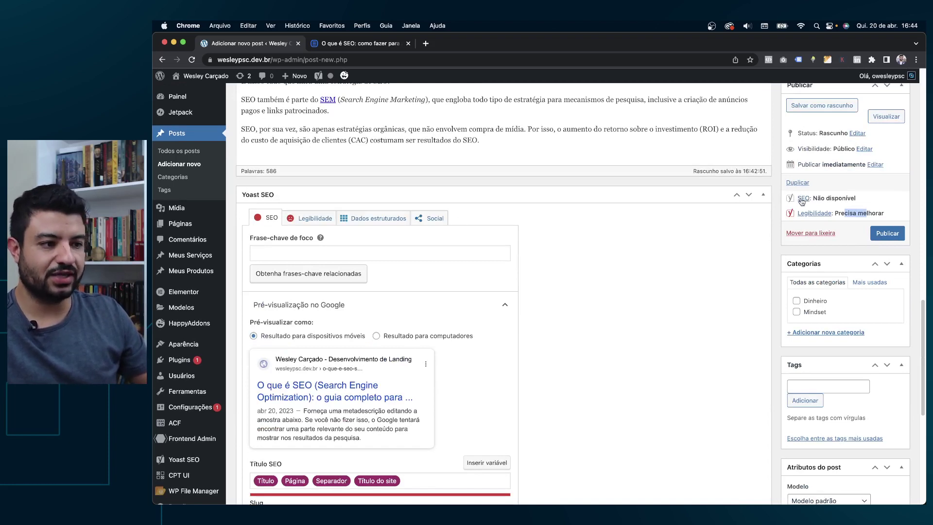
click(251, 253)
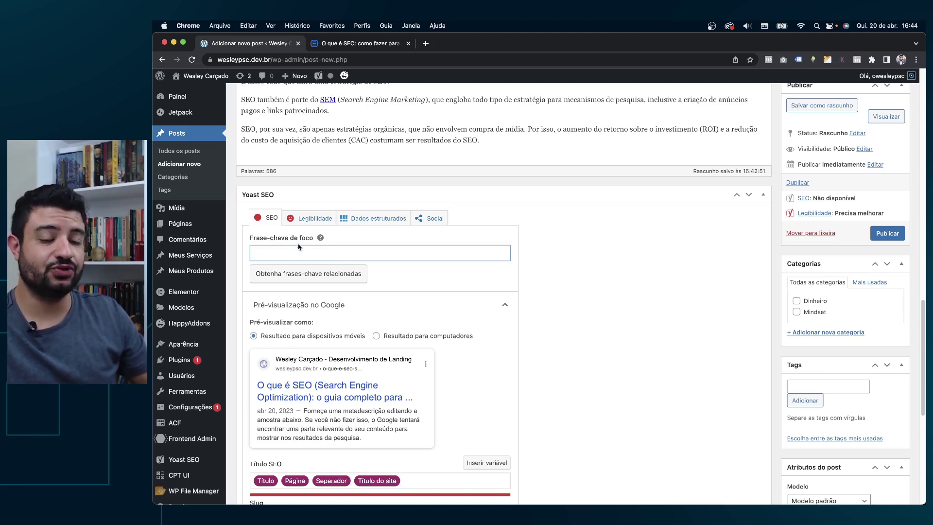
scroll(582, 280, up, 10)
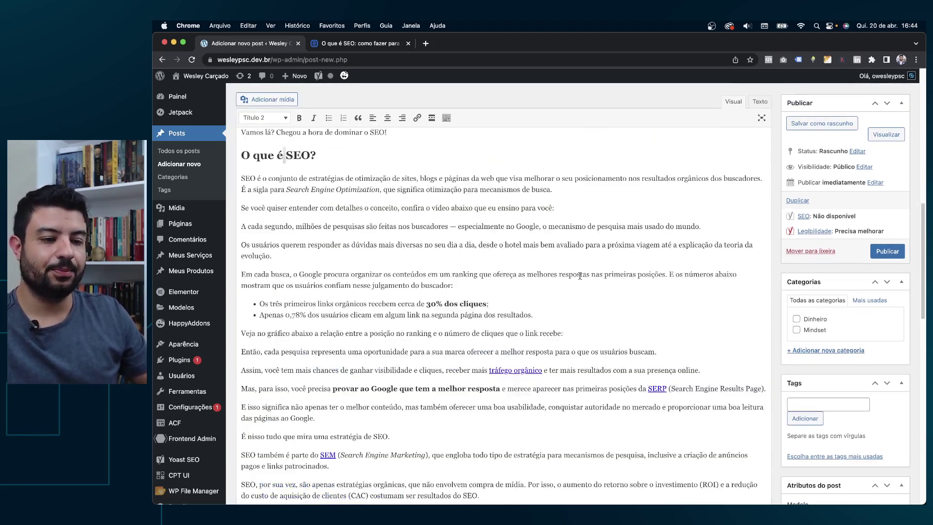
scroll(578, 277, up, 2)
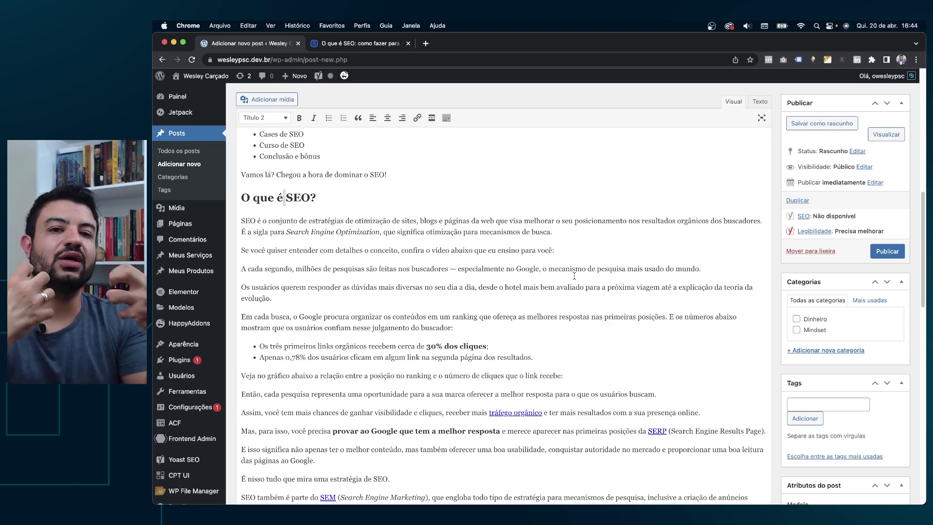
scroll(498, 198, up, 5)
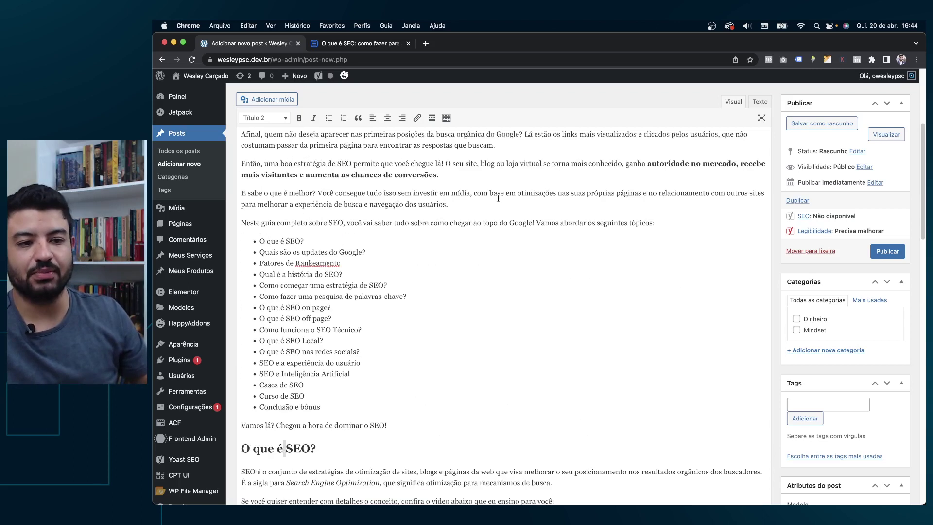
scroll(321, 391, down, 1)
drag(305, 432, 243, 433)
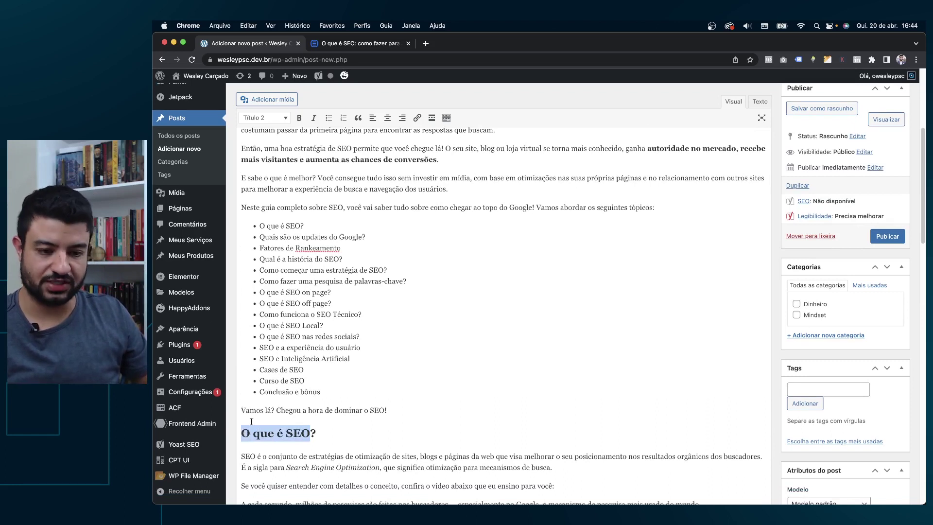
Step: Paste 'O que é SEO' into the Frase-chave de foco field
scroll(251, 421, down, 3)
scroll(335, 340, down, 5)
scroll(418, 259, down, 10)
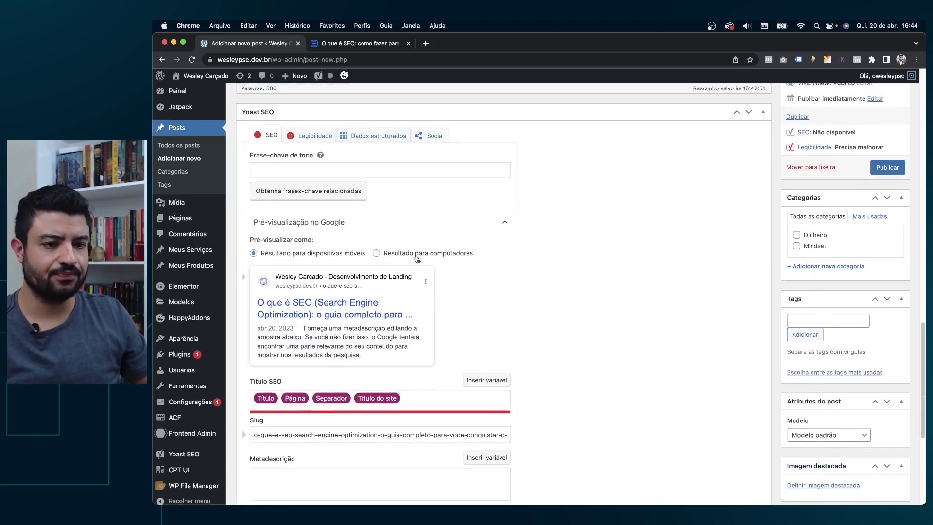
scroll(418, 258, up, 3)
click(368, 239)
key(super+v)
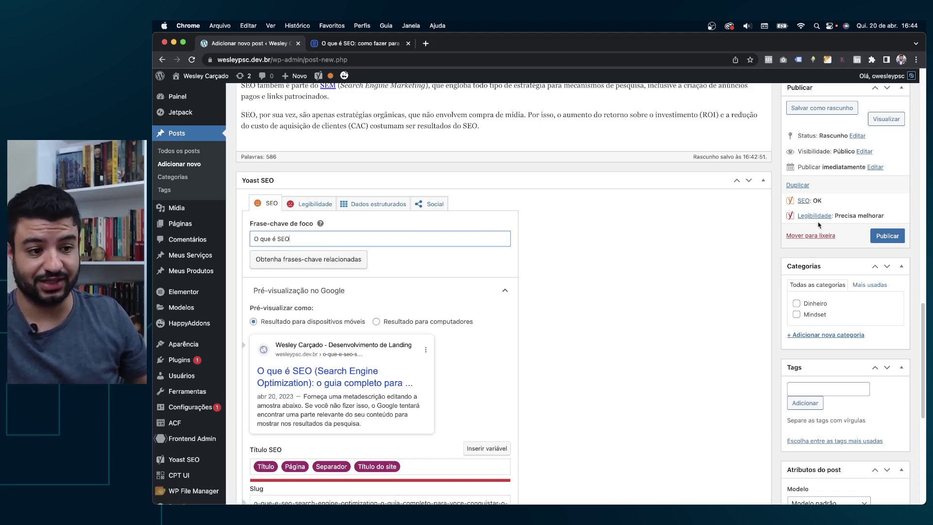
scroll(774, 225, up, 10)
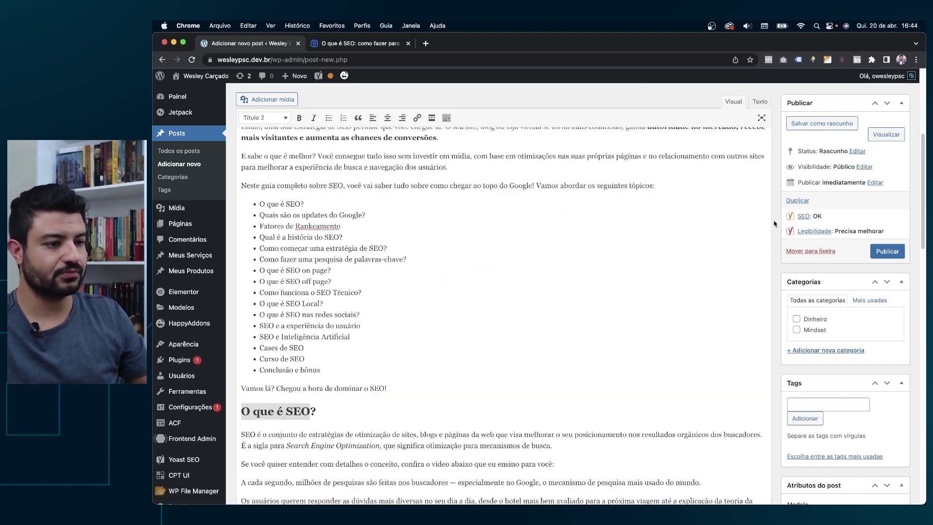
scroll(774, 224, up, 5)
Step: Replace the focus keyphrase with the full post title
triple_click(265, 119)
key(ctrl+c)
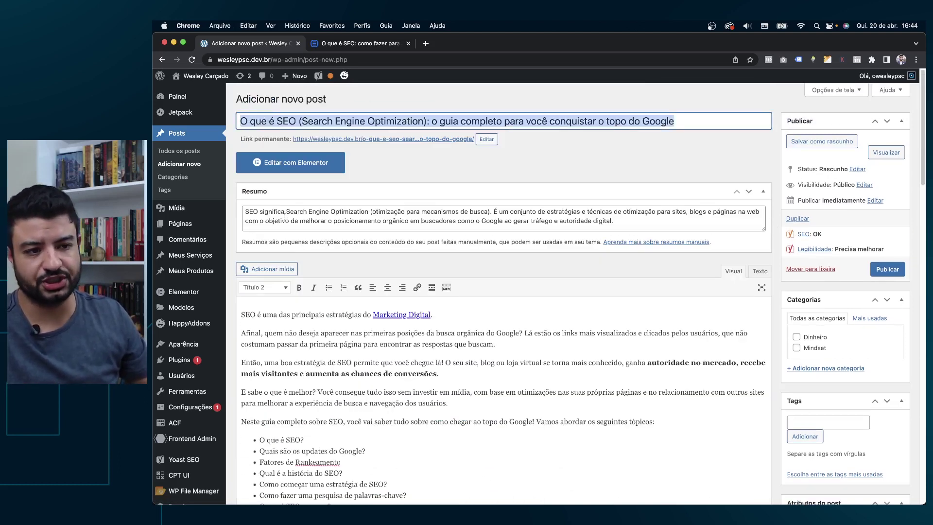
scroll(621, 171, down, 10)
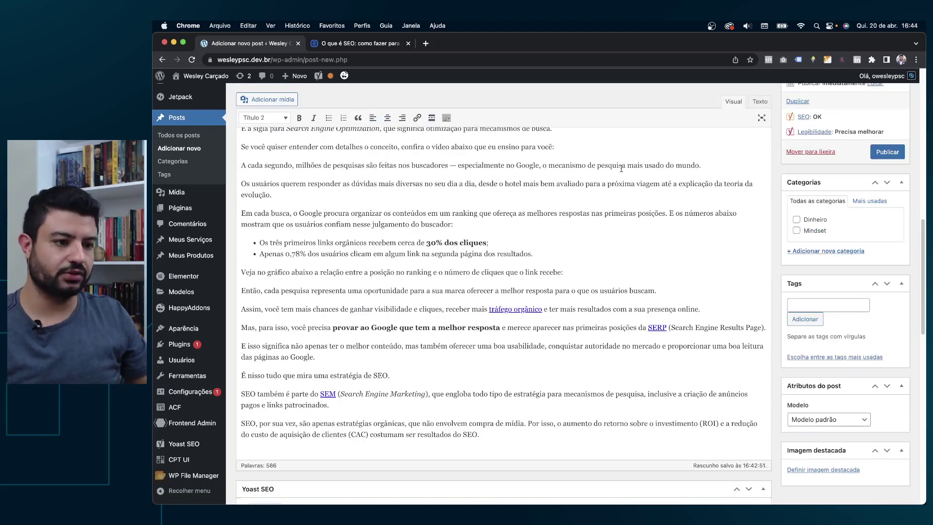
scroll(772, 358, down, 5)
click(349, 311)
key(ctrl+a)
key(ctrl+v)
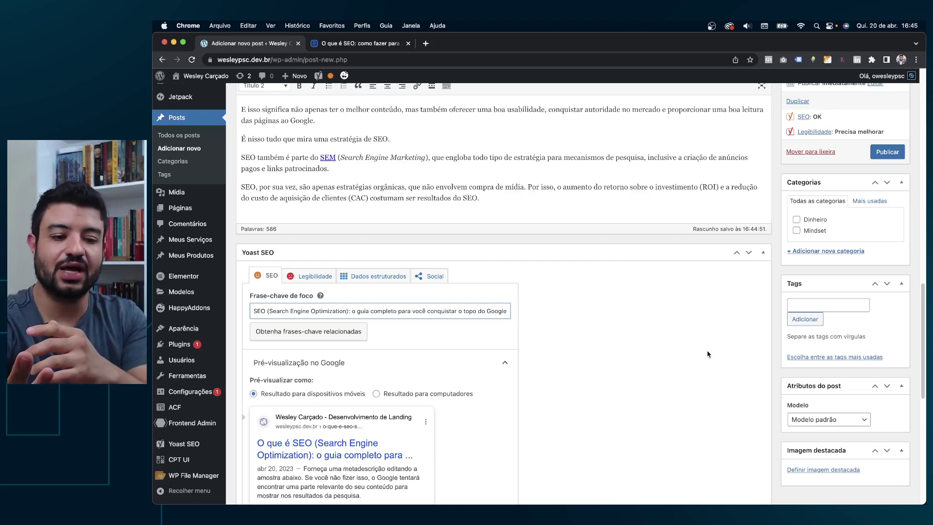
Step: Retype the focus keyphrase as 'O que é seo' and commit it
key(super+a)
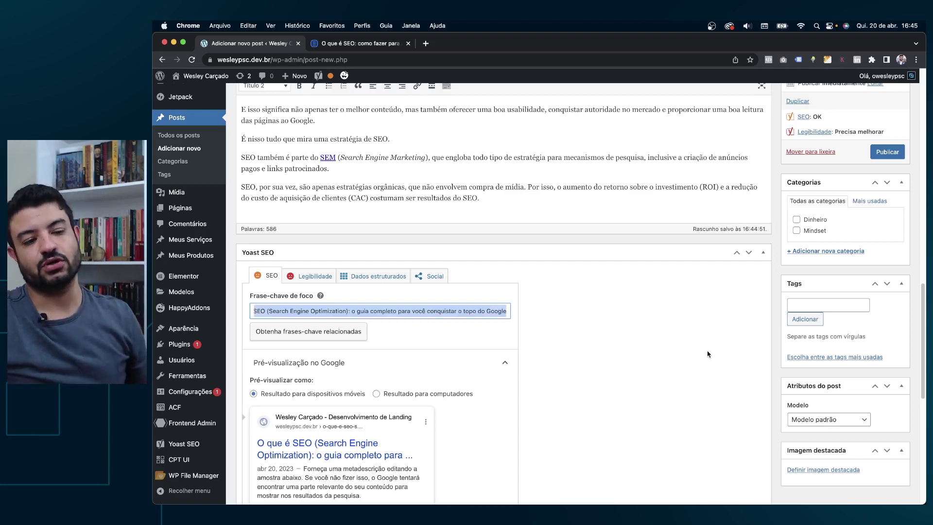
scroll(704, 377, up, 2)
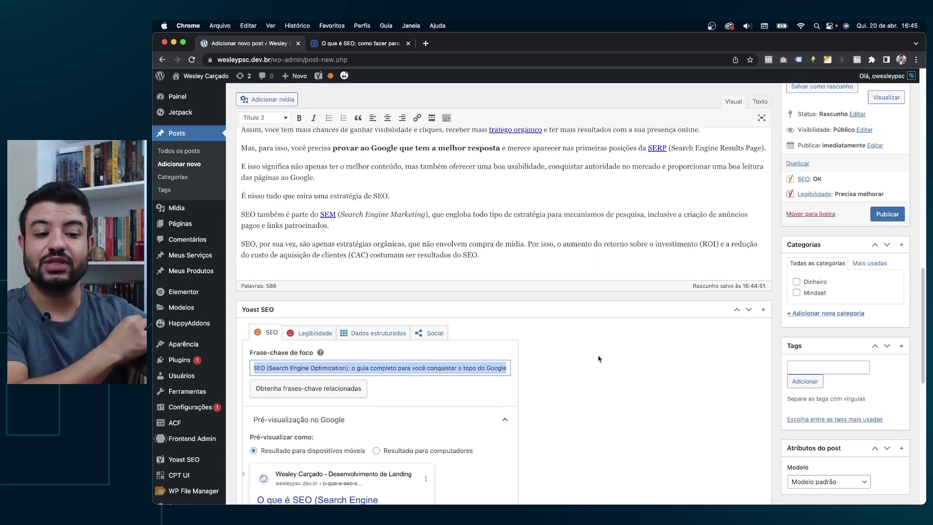
text(Oque é seo)
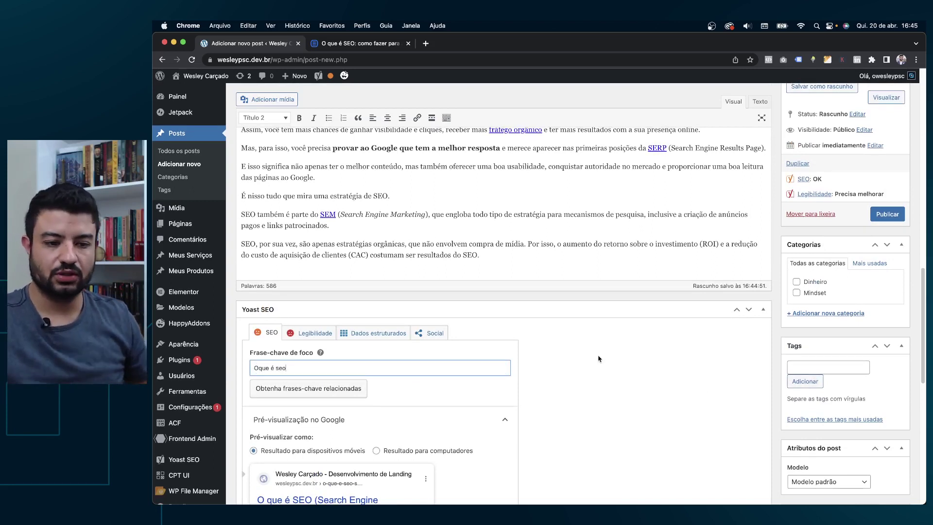
click(656, 385)
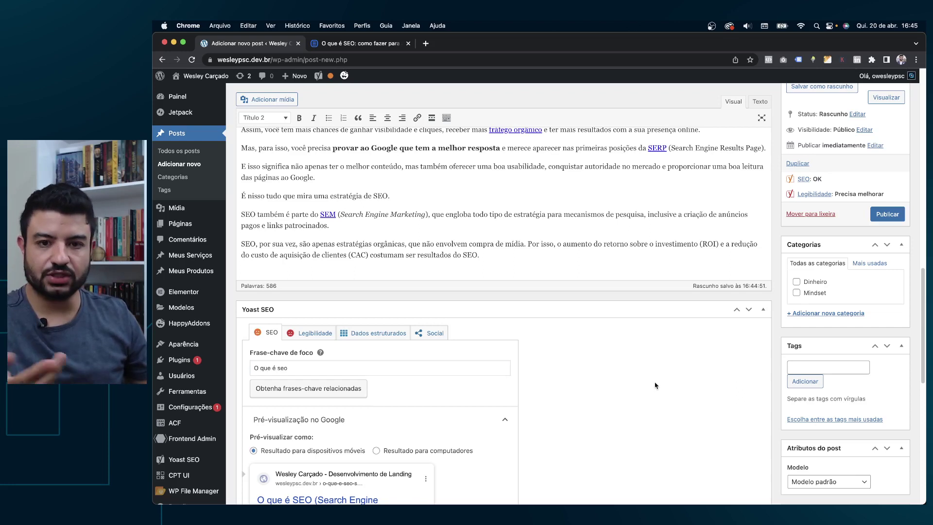
click(303, 357)
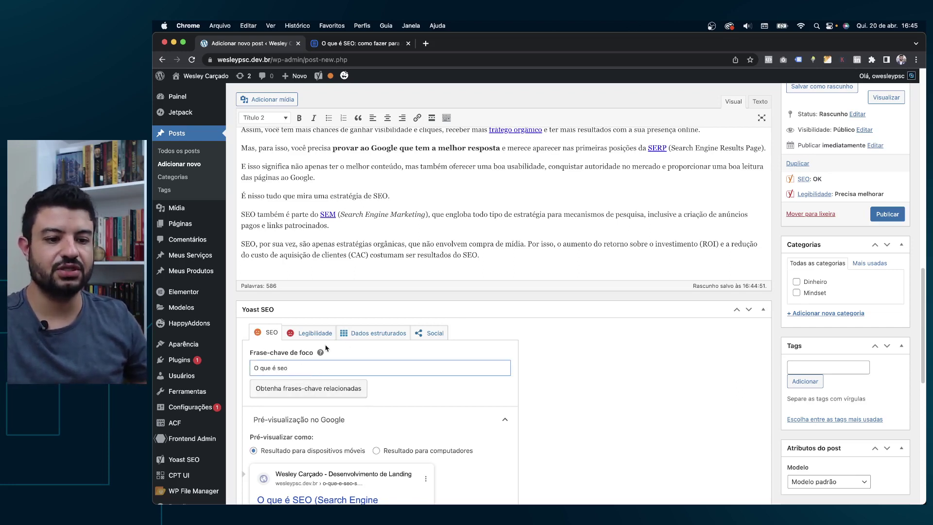
scroll(534, 368, down, 1)
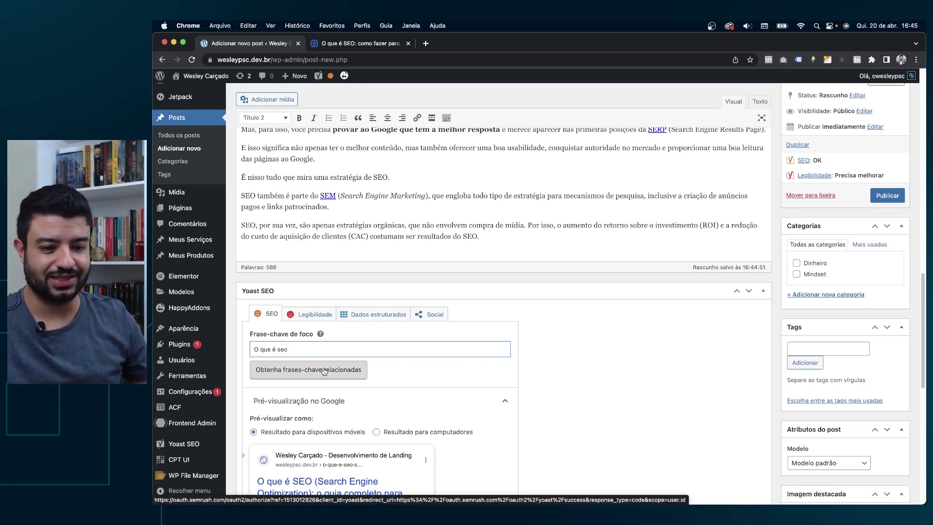
scroll(472, 367, down, 4)
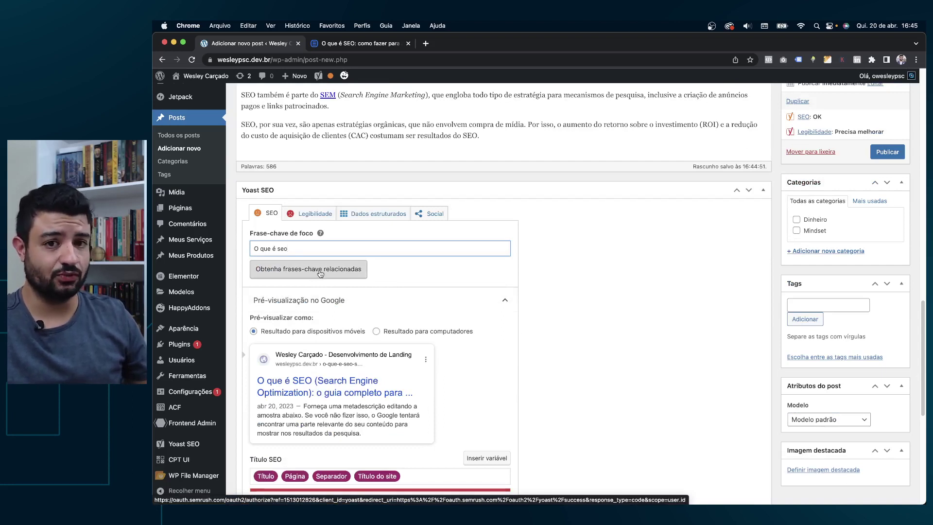
click(320, 273)
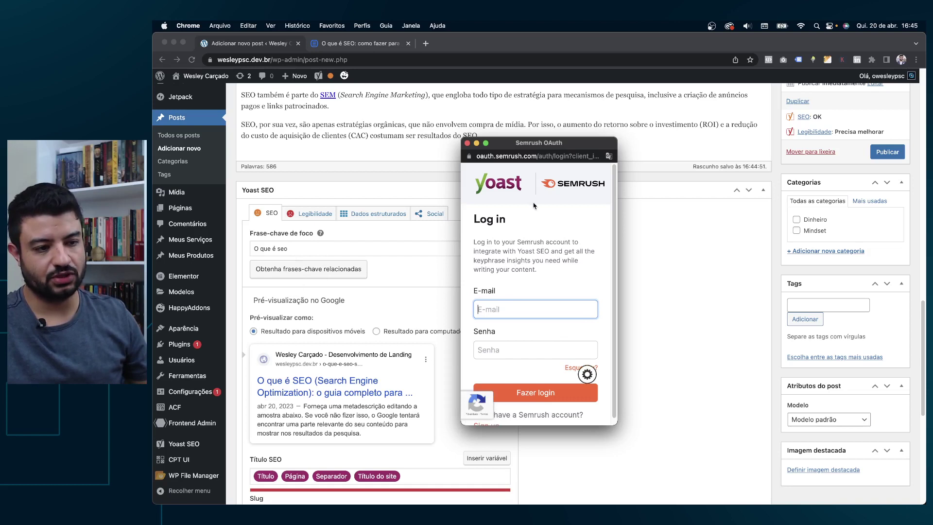
scroll(554, 261, down, 1)
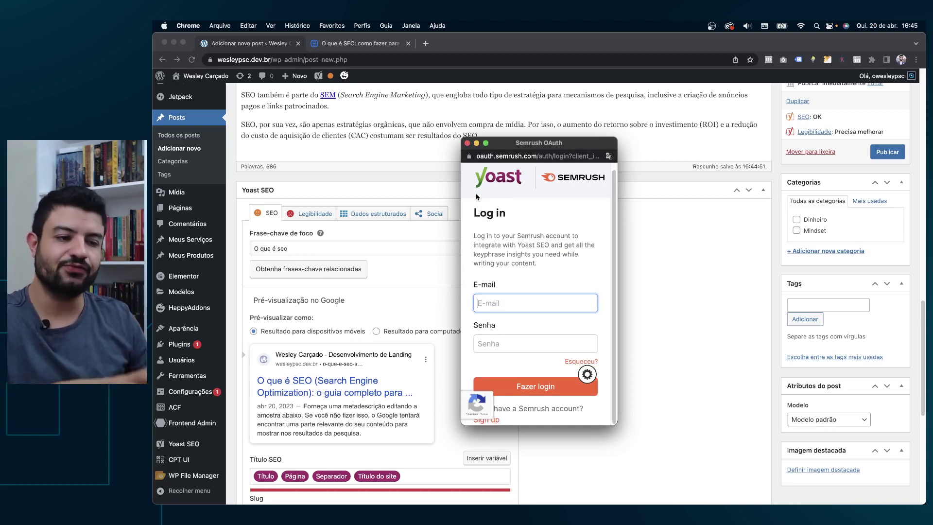
click(468, 144)
scroll(388, 272, down, 2)
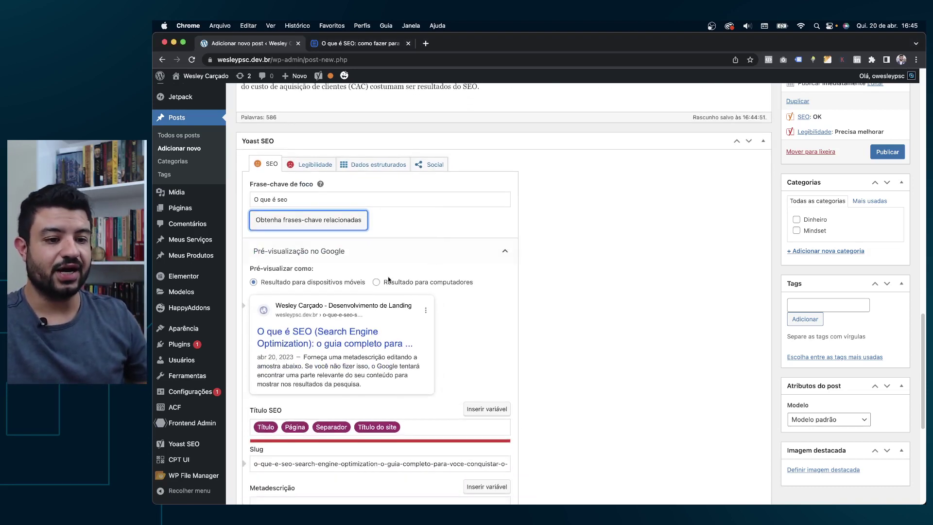
scroll(283, 266, down, 1)
Step: Switch the Google snippet preview to the 'Resultado para dispositivos móveis' layout
click(281, 239)
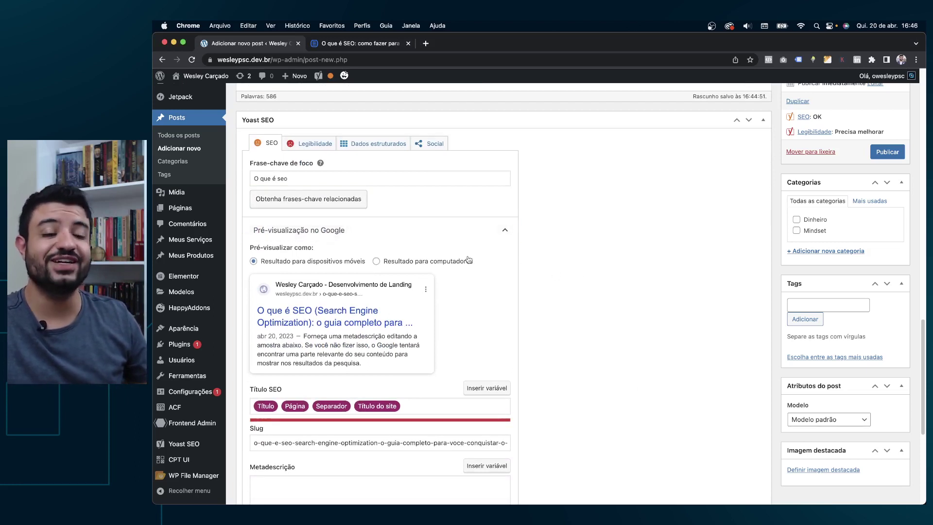
scroll(563, 286, up, 1)
scroll(562, 286, down, 3)
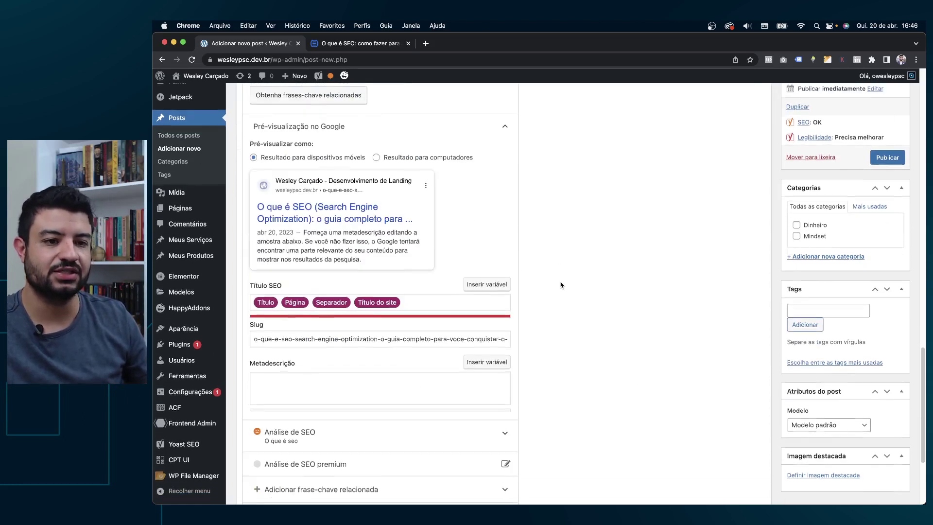
scroll(561, 284, up, 2)
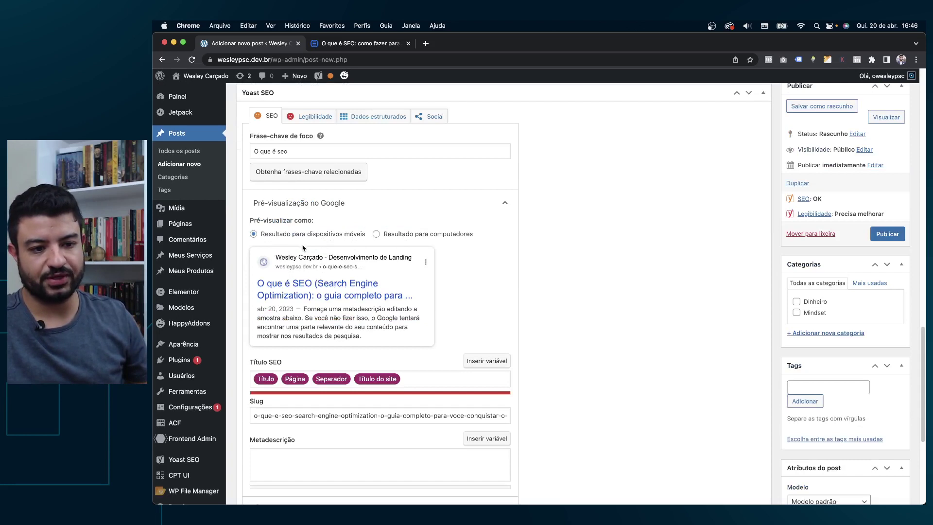
click(386, 236)
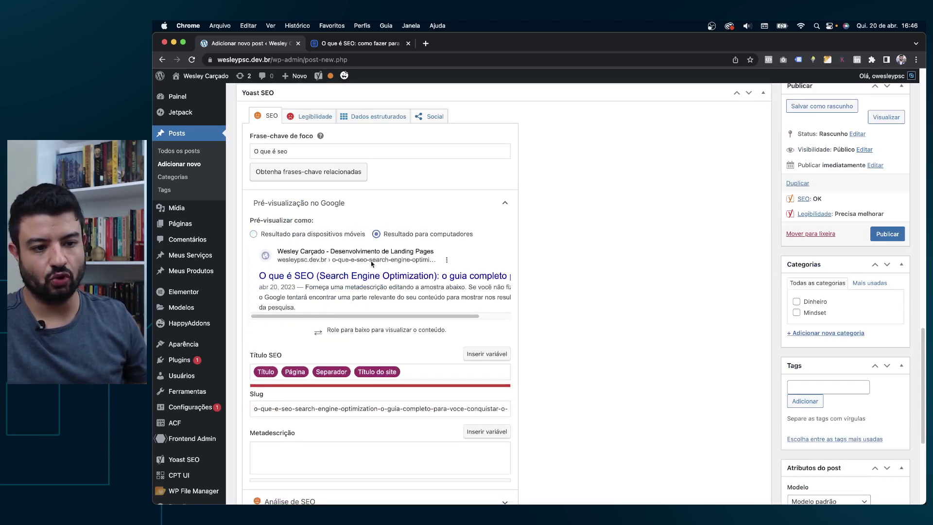
scroll(371, 264, right, 2)
scroll(372, 263, left, 2)
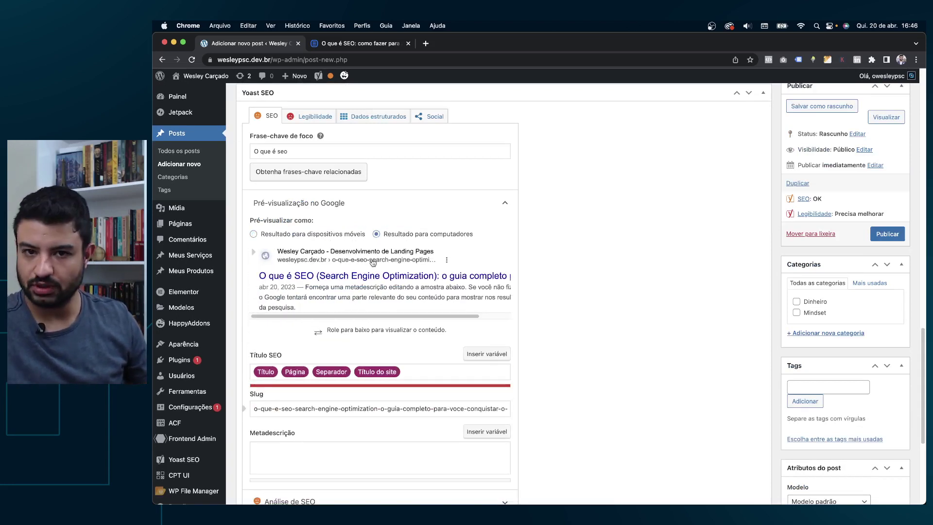
click(346, 236)
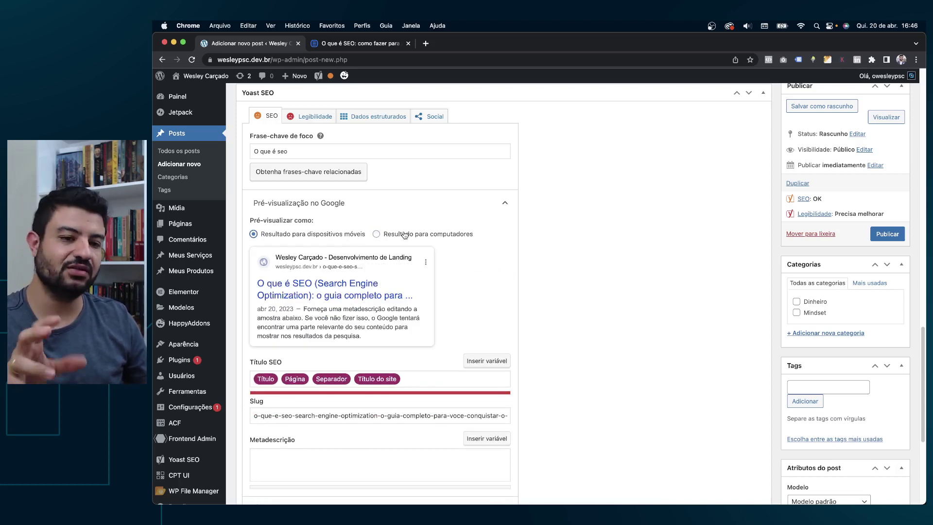
click(404, 235)
key(Left)
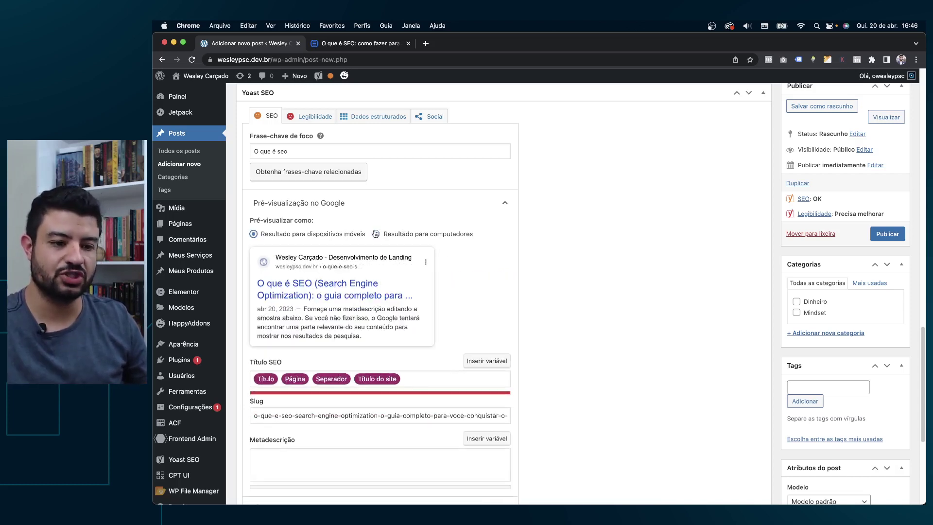
Step: Select and copy the post's Resumo summary text for the meta description
scroll(558, 256, down, 1)
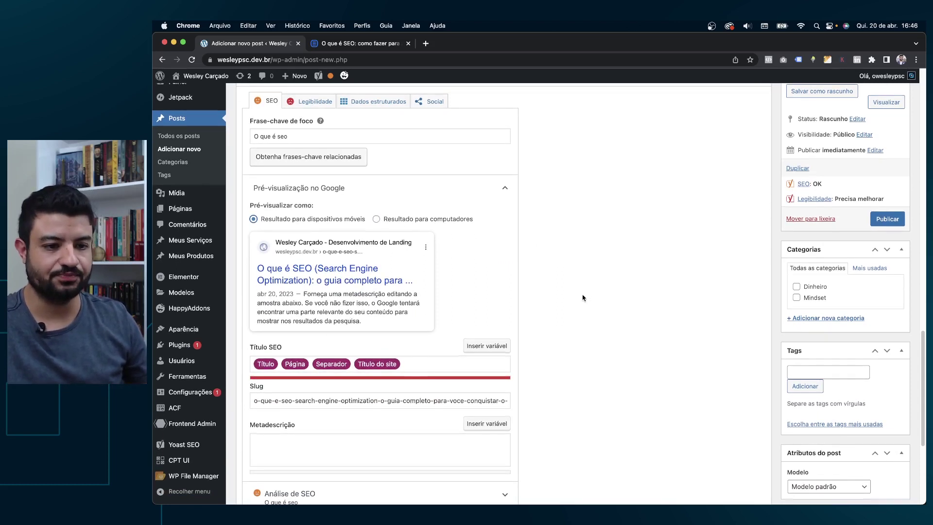
scroll(583, 298, down, 4)
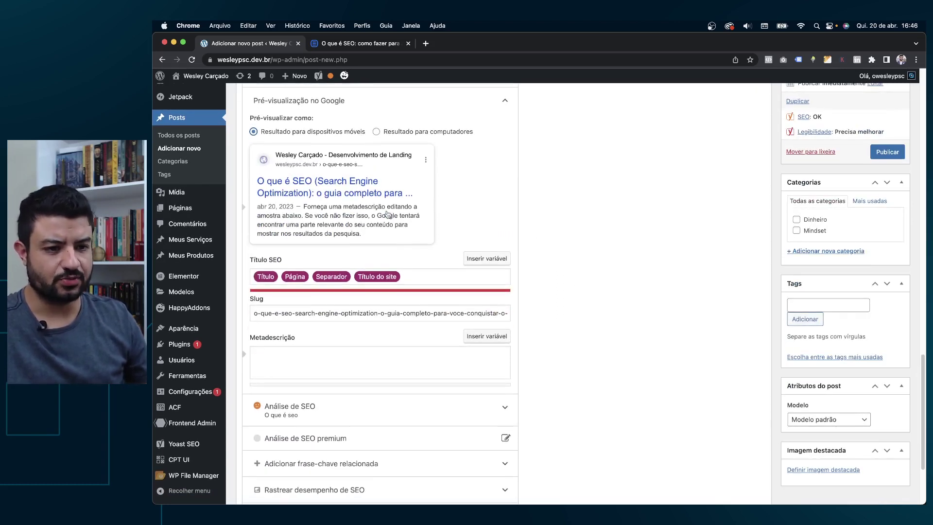
click(302, 359)
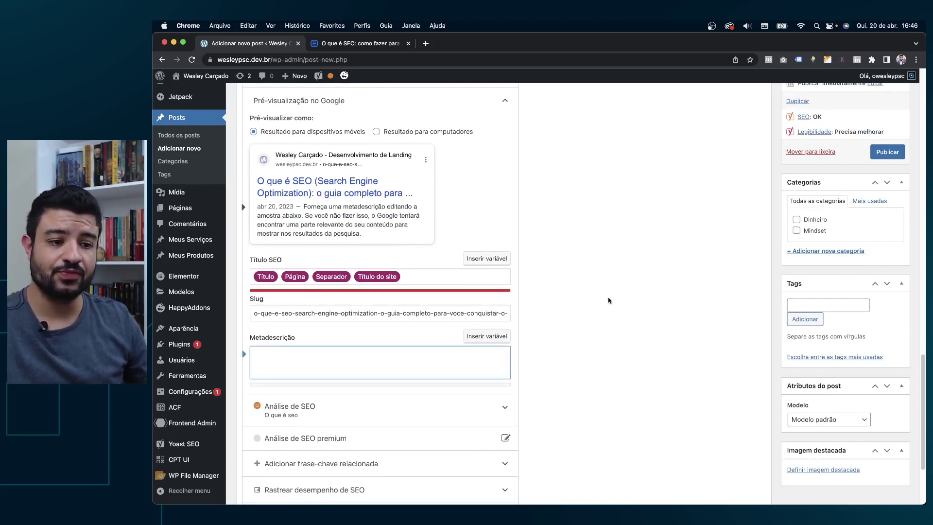
scroll(608, 300, up, 10)
scroll(609, 311, up, 10)
triple_click(394, 220)
key(cmd+c)
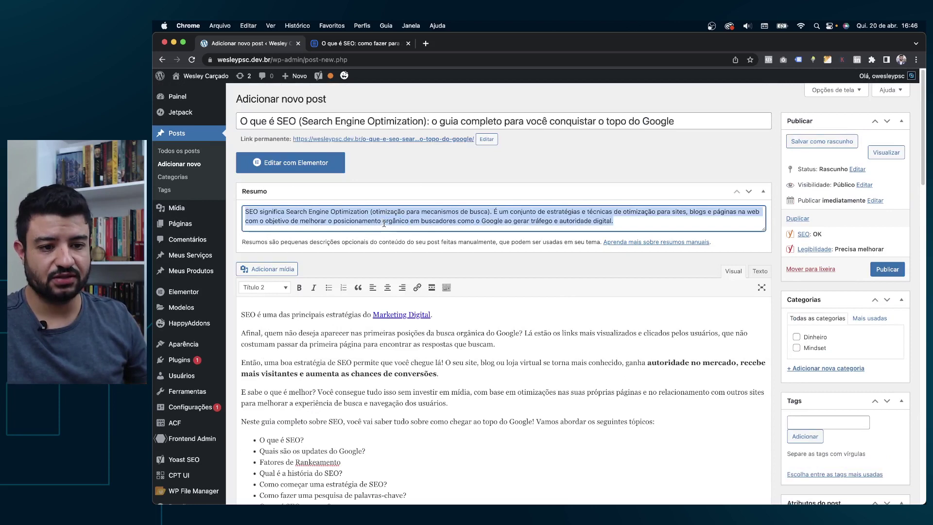
scroll(779, 228, down, 10)
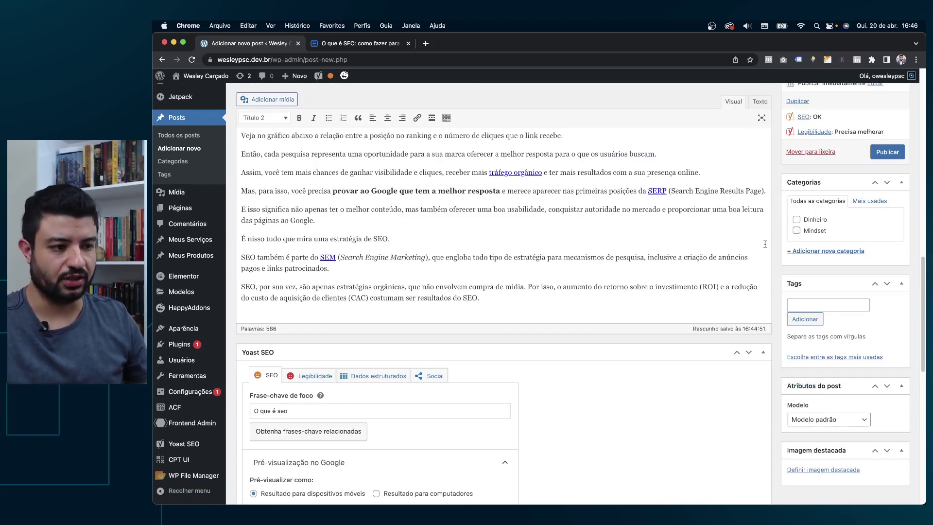
scroll(773, 248, down, 5)
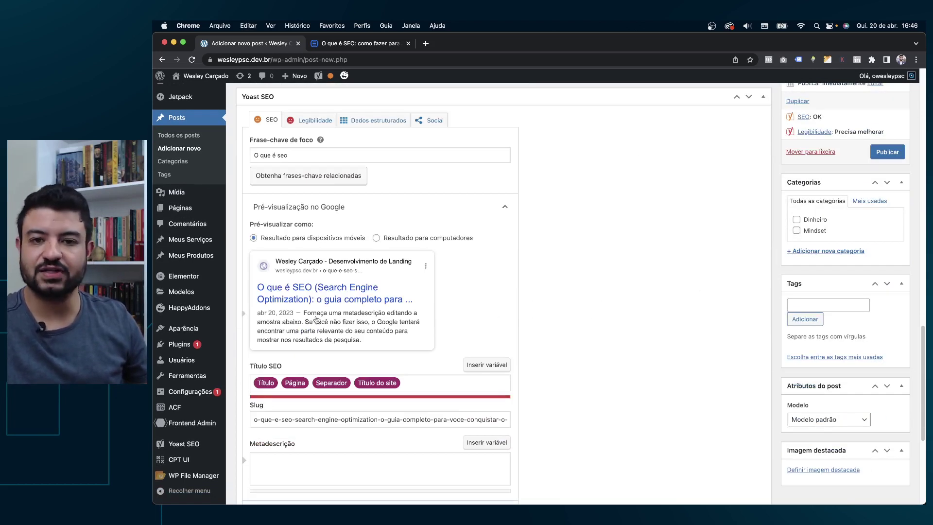
Step: Write the meta description 'Confira sempre os melhores conteúdos sobre Marketing Digital e Desenvolvimento de Landing Pages.'
click(291, 466)
key(cmd+v)
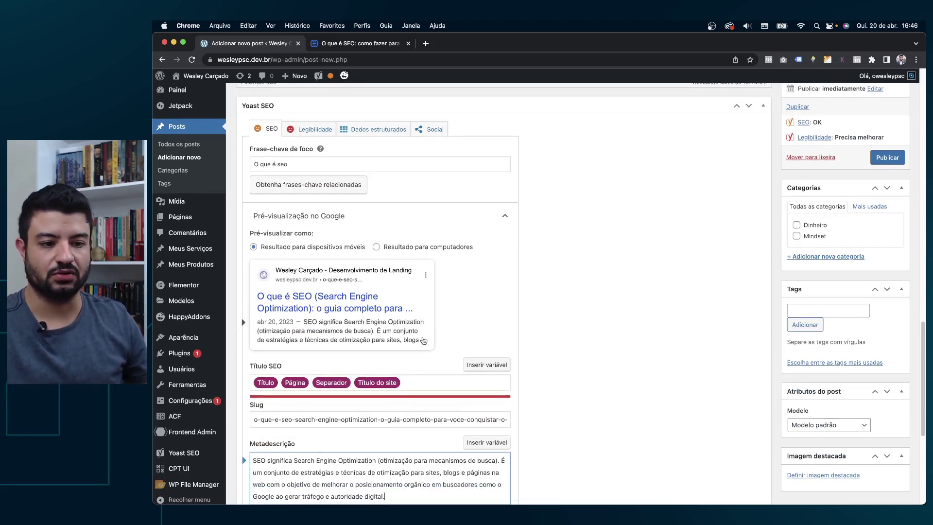
scroll(583, 356, down, 1)
scroll(587, 350, down, 3)
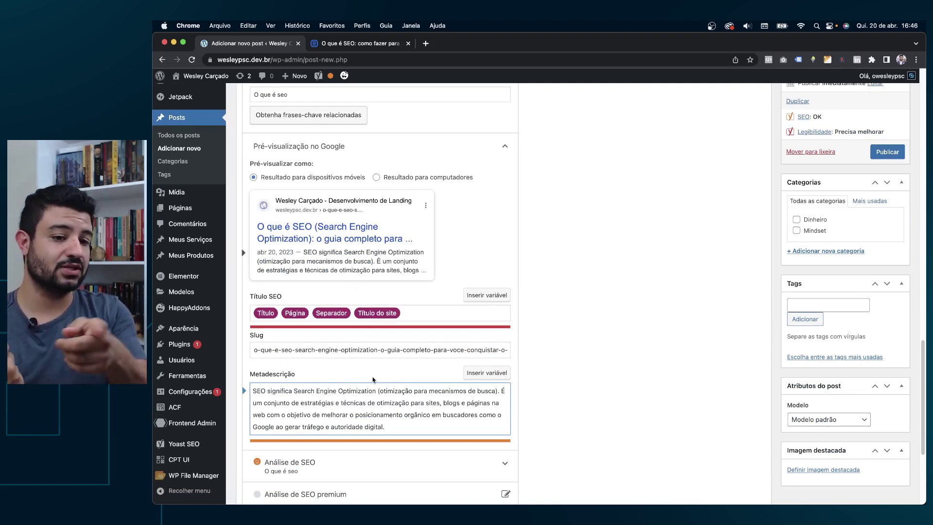
key(super+a)
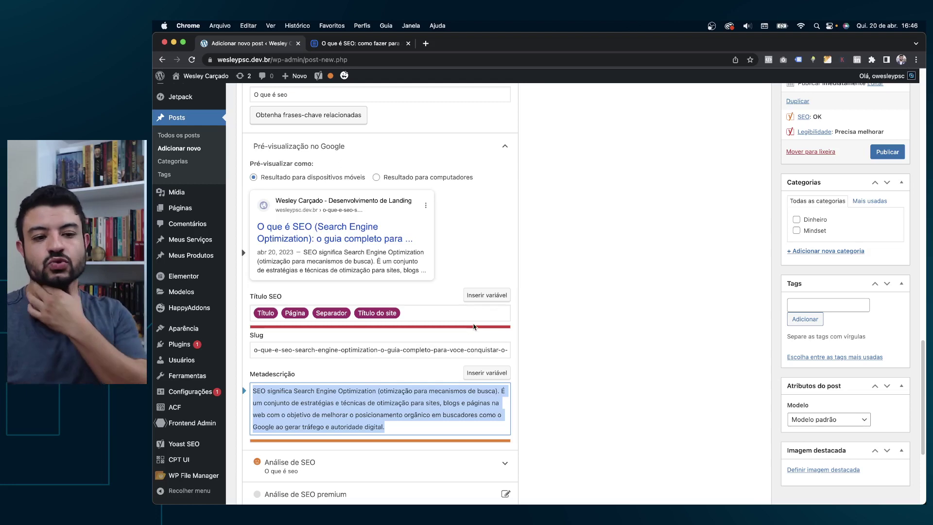
text(Confira sempre os melhore)
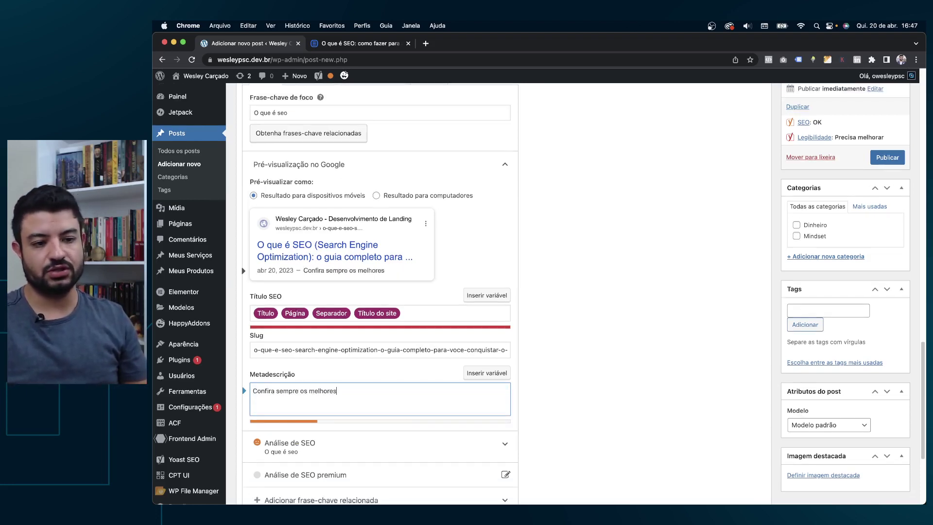
text( sobre Marketin gDigital)
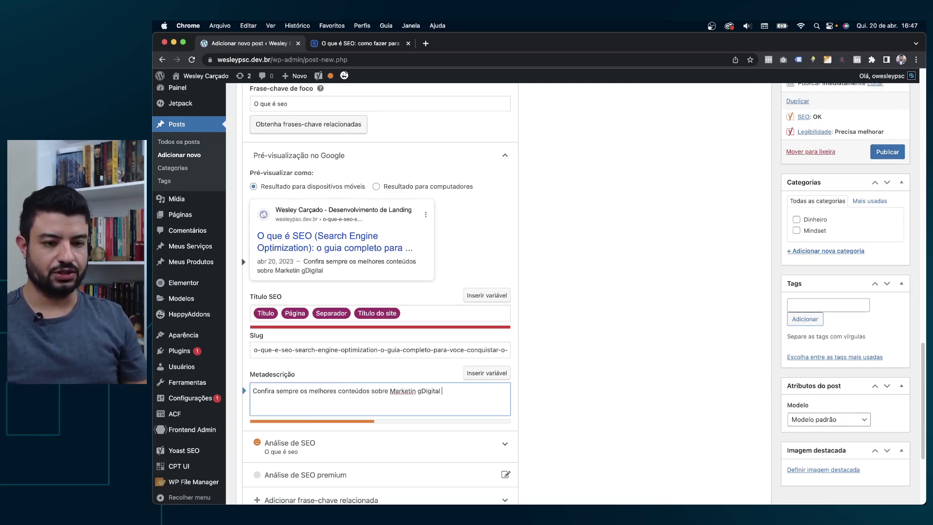
key(alt+shift+Left)
key(BackSpace)
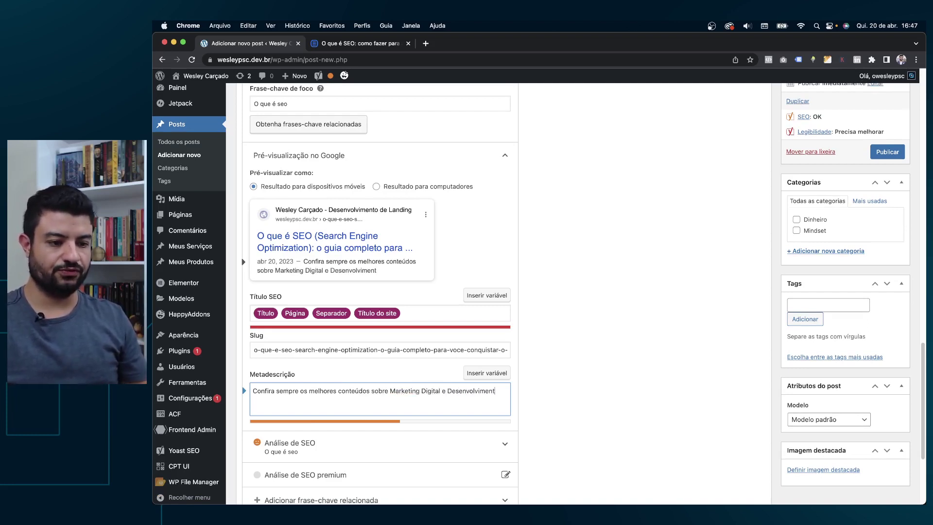
text(Pages.)
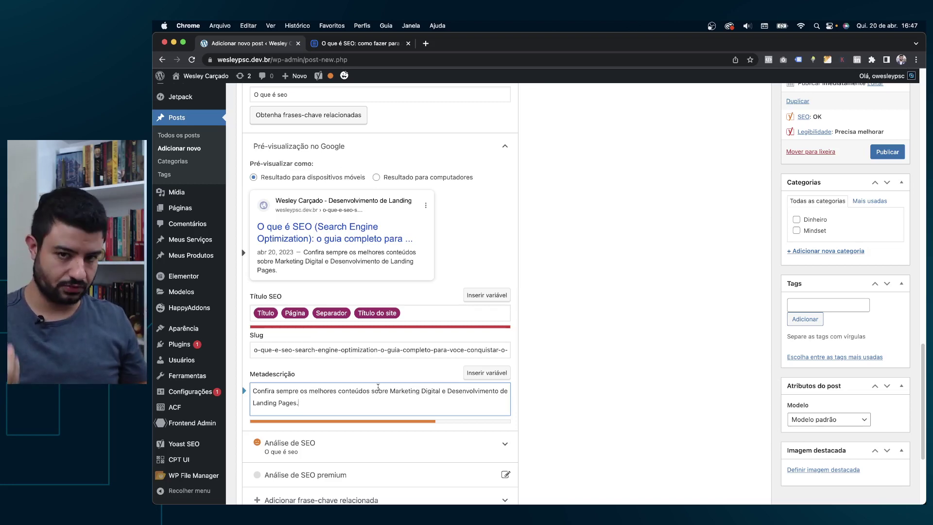
Step: Expand Análise de SEO and highlight the keyphrase distribution problem and its explanation
scroll(574, 338, down, 3)
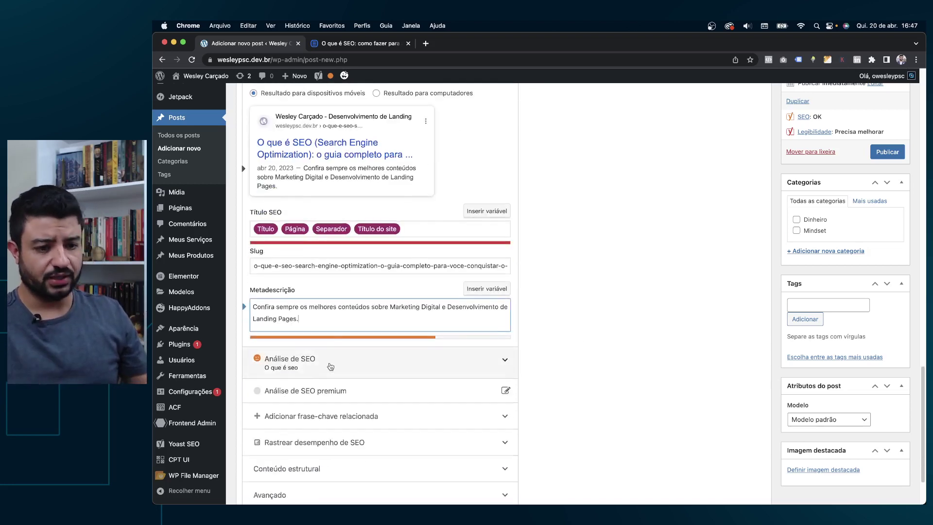
scroll(413, 340, down, 2)
click(500, 316)
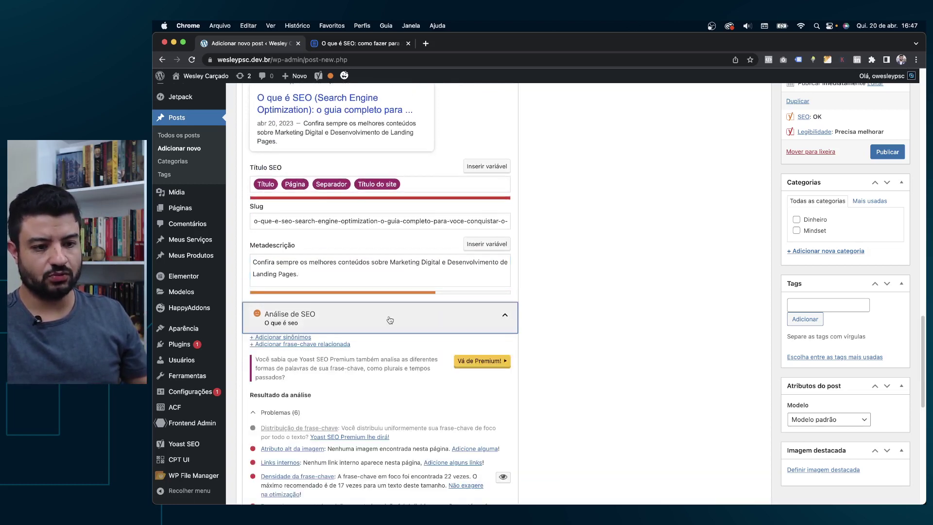
scroll(369, 313, down, 1)
scroll(293, 307, down, 3)
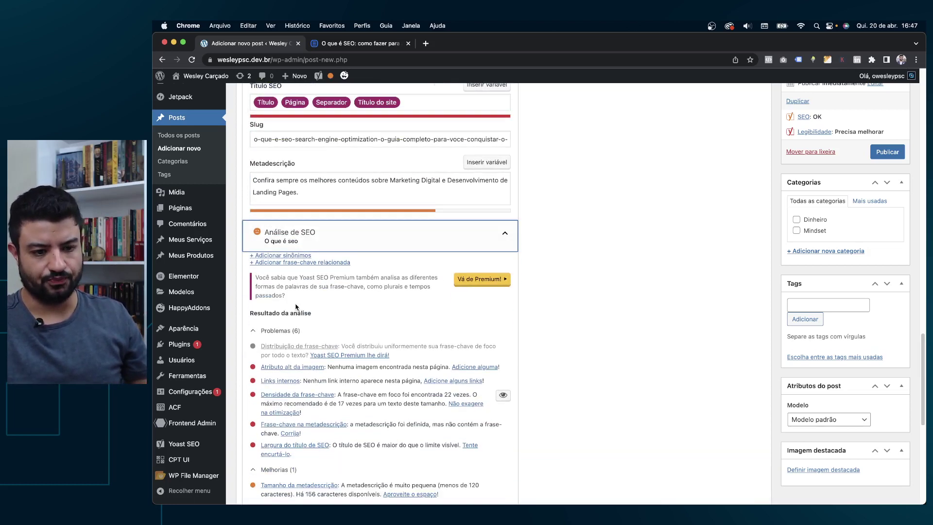
scroll(268, 308, down, 2)
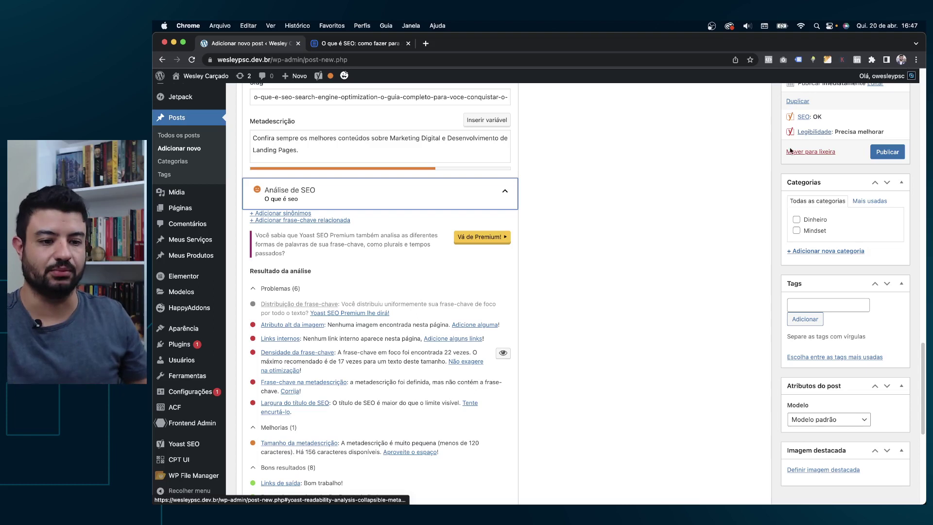
scroll(634, 220, down, 1)
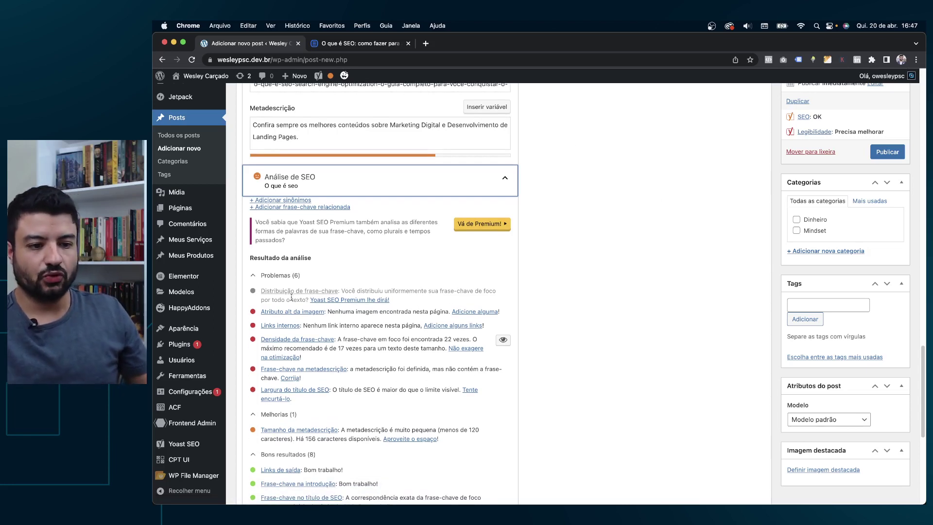
drag(270, 291, 302, 291)
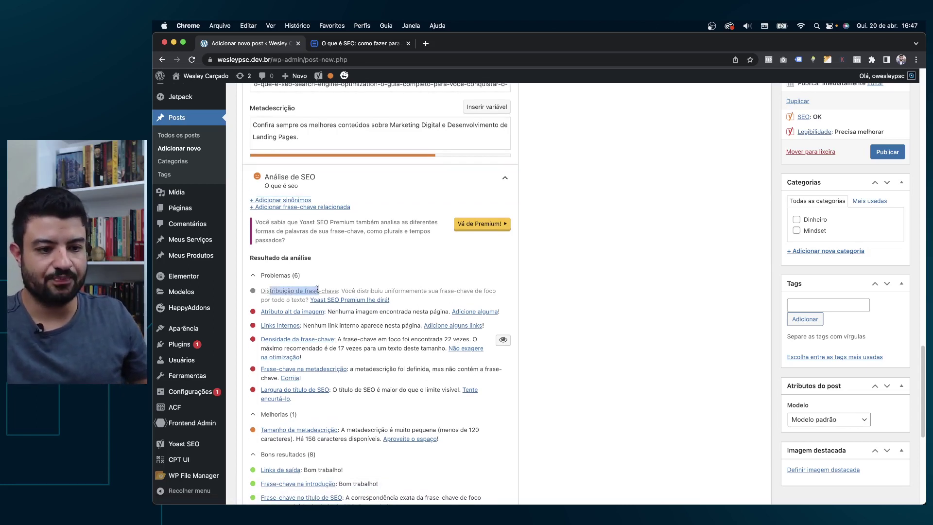
mouse_move(341, 291)
mouse_down()
mouse_move(480, 293)
mouse_move(311, 306)
mouse_up()
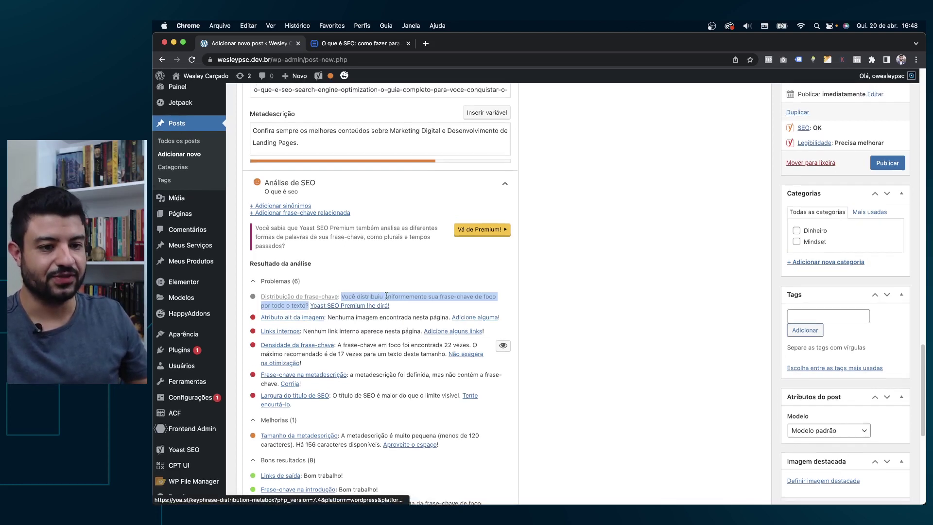
Step: Select the focus keyphrase 'O que é seo' and return to the post's introduction
scroll(388, 310, up, 5)
scroll(350, 257, up, 5)
scroll(312, 207, up, 5)
triple_click(312, 207)
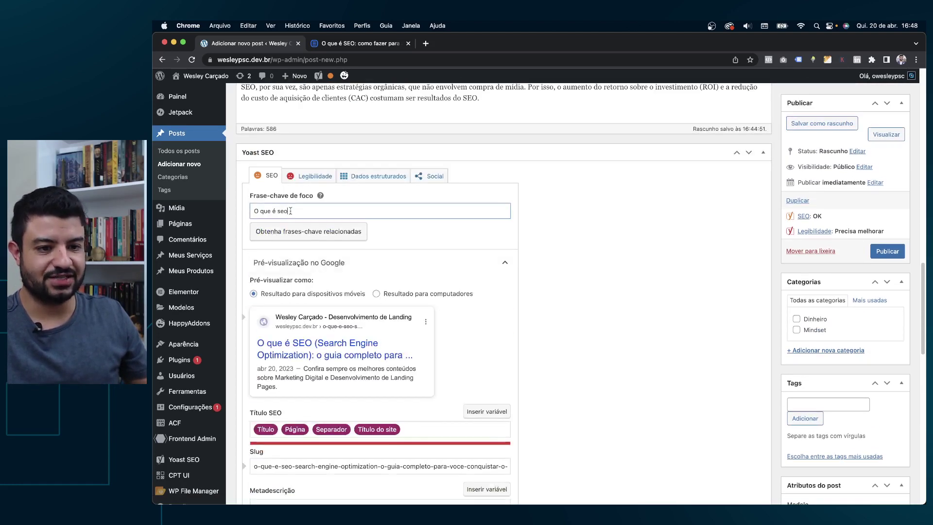
scroll(575, 308, down, 3)
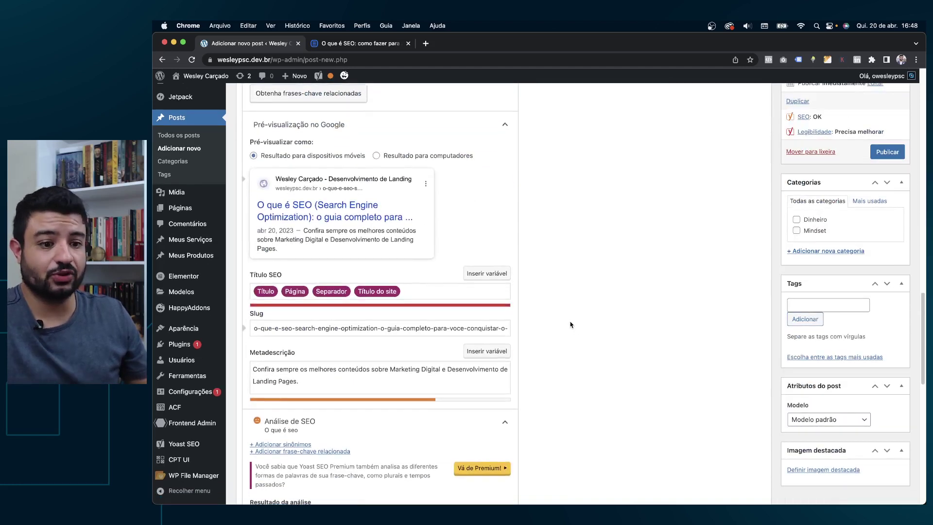
scroll(572, 322, down, 3)
scroll(352, 234, up, 5)
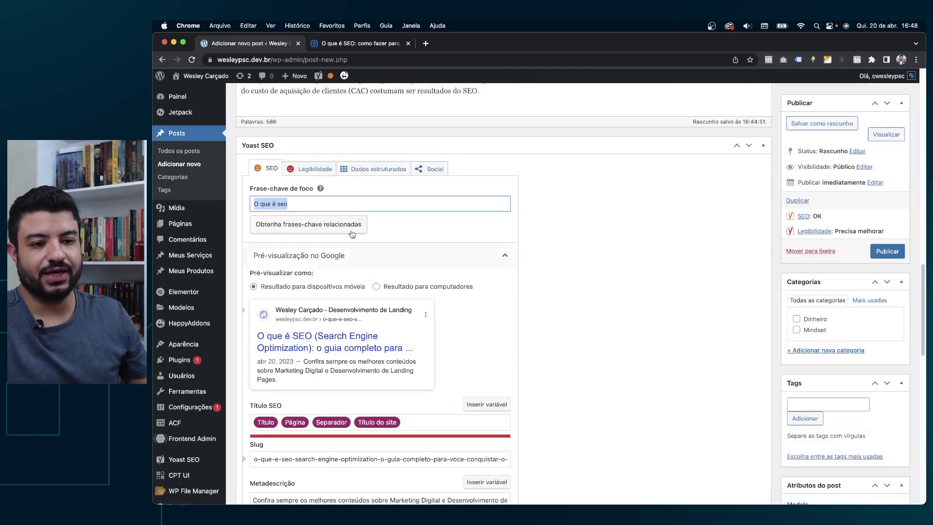
scroll(624, 258, up, 5)
scroll(624, 258, up, 5)
scroll(623, 258, up, 5)
scroll(624, 258, up, 5)
scroll(623, 258, up, 5)
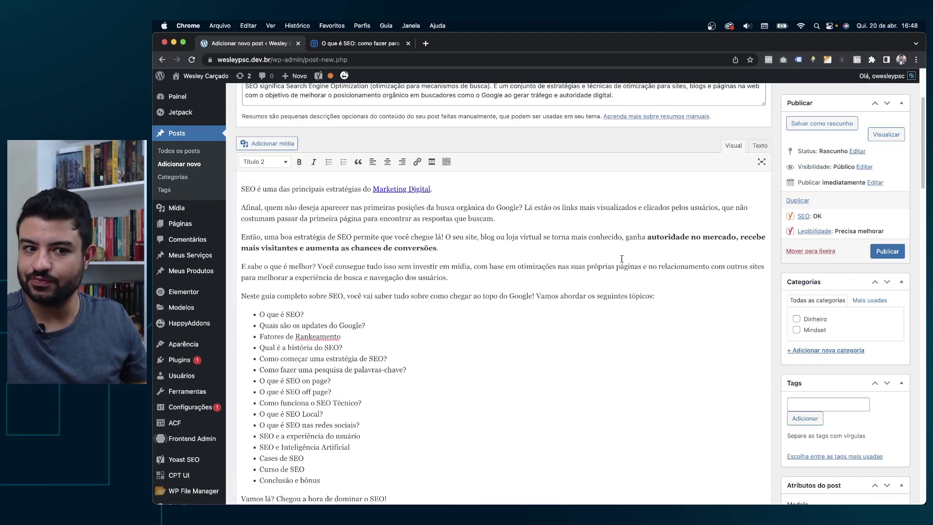
Step: Try pasting the summary and several 'O que é SEO' lines after the intro paragraph
click(448, 278)
key(Return)
key(cmd+v)
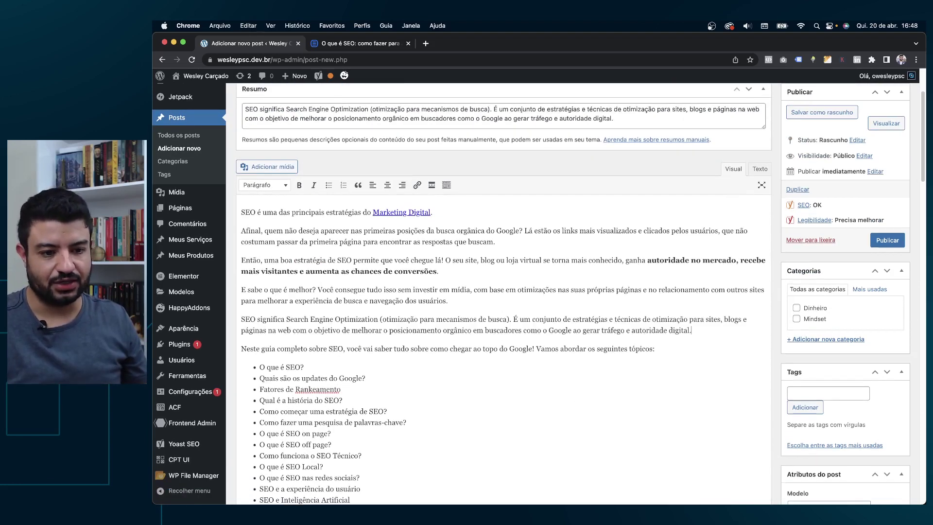
scroll(504, 292, down, 1)
key(super+BackSpace)
key(super+BackSpace)
text(O que é SEO)
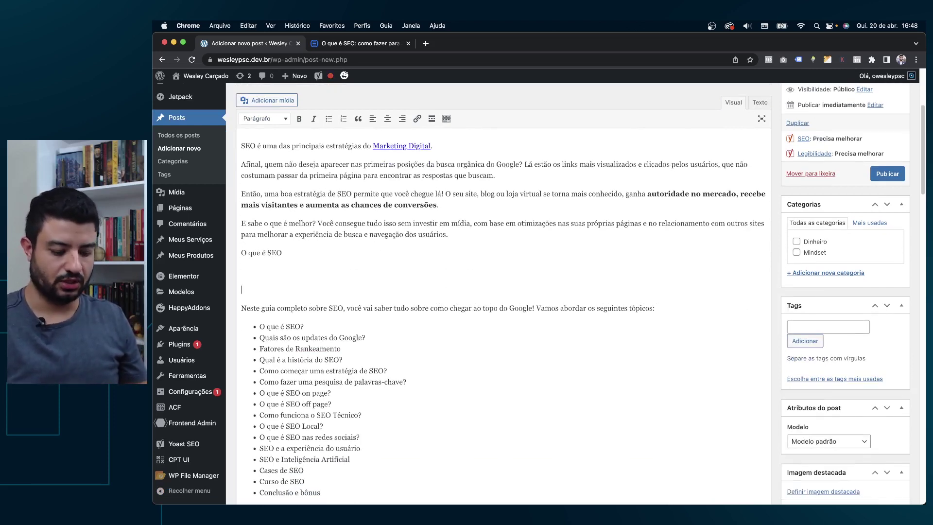
key(super+shift+Left)
key(super+c)
key(Right)
key(super+v)
key(Return)
key(Return)
key(super+v)
key(Return)
key(super+v)
key(Return)
Step: Delete the repeated 'O que é SEO' lines and blank paragraphs, then review the opening text
key(shift+Up)
key(shift+Up)
key(shift+Up)
key(shift+Up)
key(BackSpace)
key(BackSpace)
key(Delete)
key(Delete)
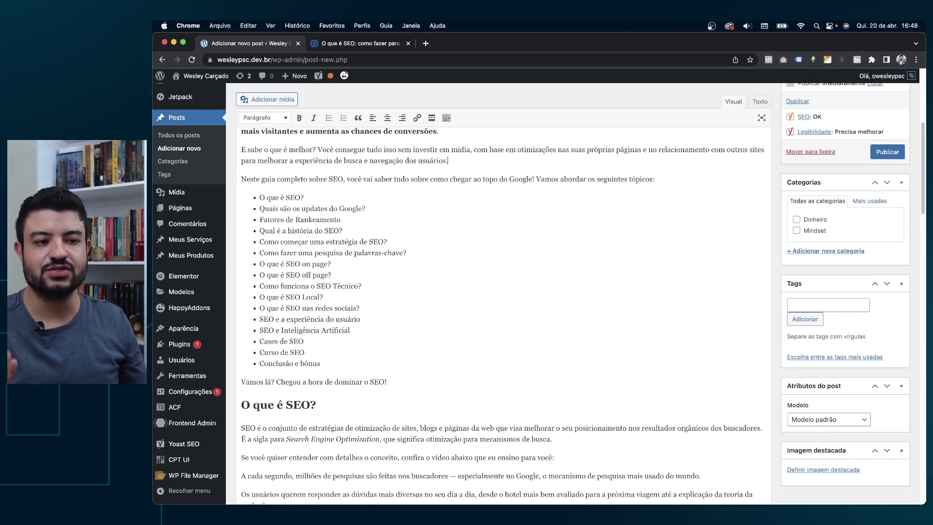
scroll(443, 225, up, 3)
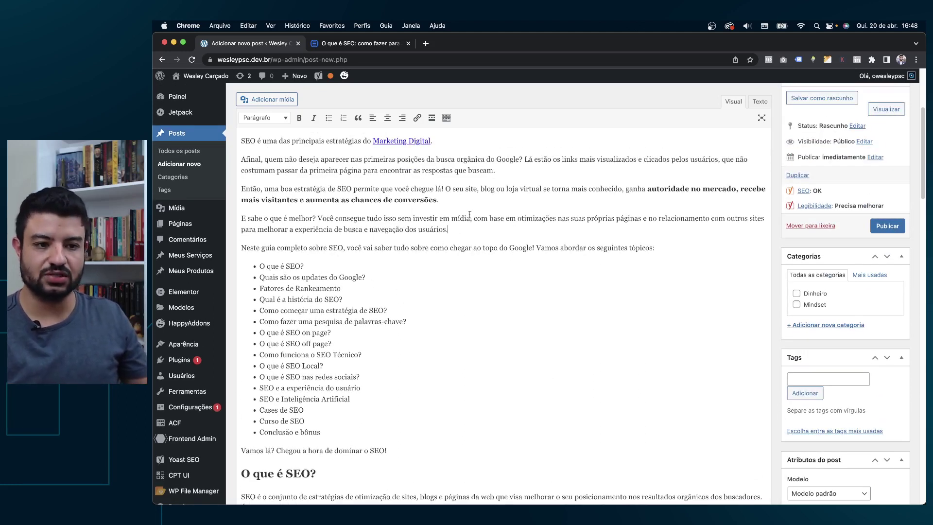
scroll(487, 205, up, 1)
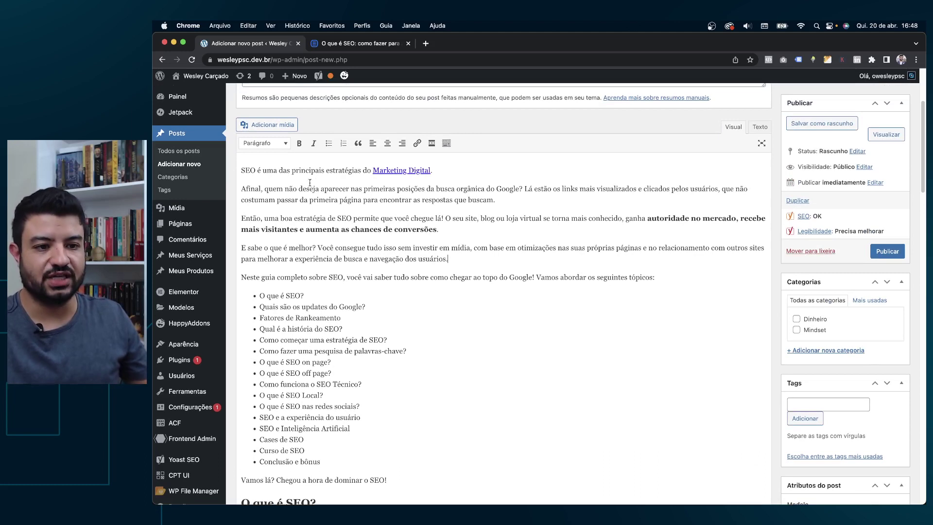
drag(249, 169, 371, 169)
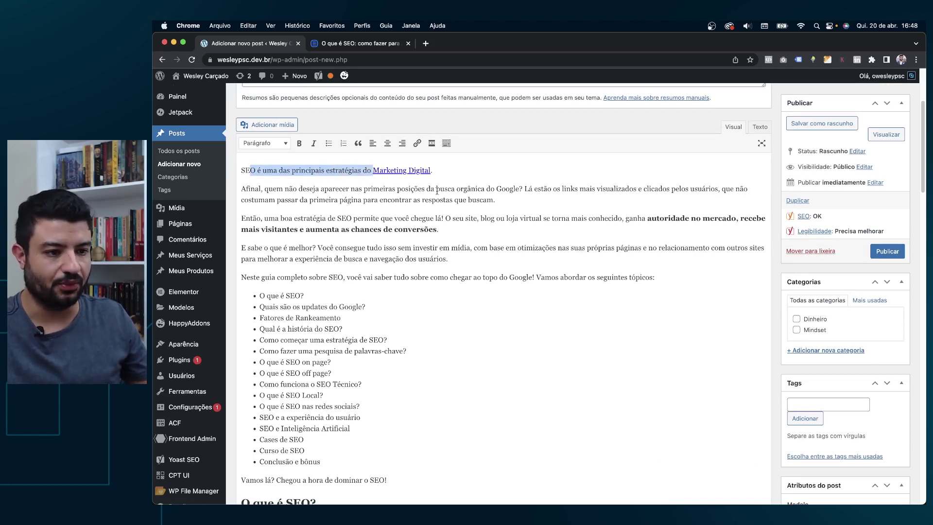
drag(436, 189, 447, 190)
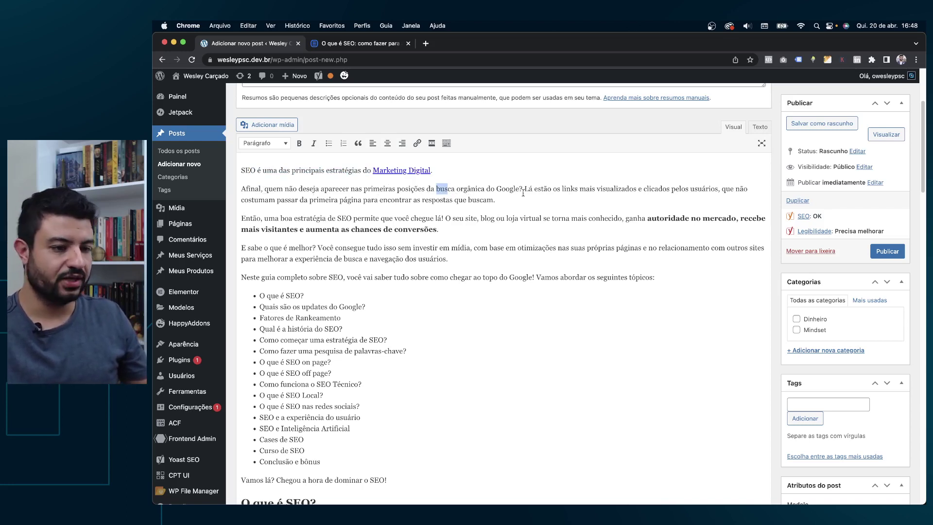
Step: Add the sentence 'Então se você não sabe o que é SEO,' at the end of the second paragraph
click(507, 200)
text(Então se vo)
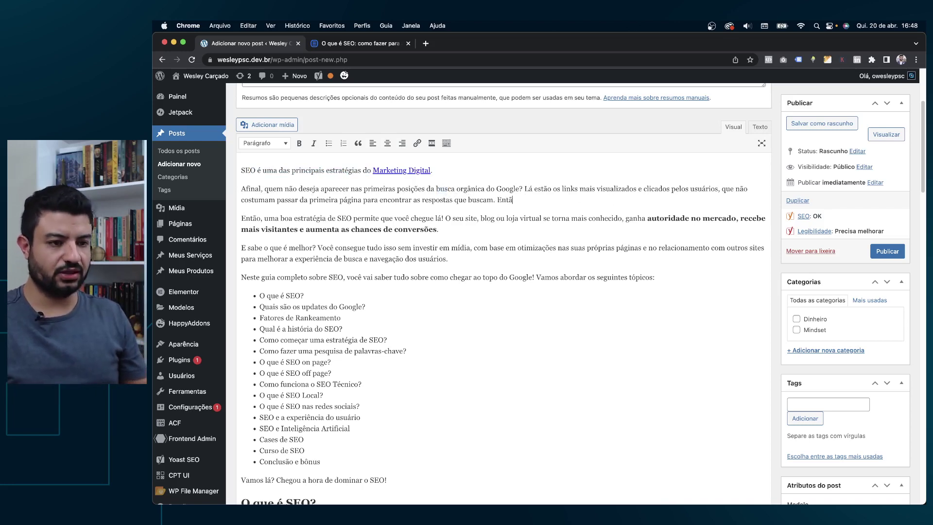
text(cê não s)
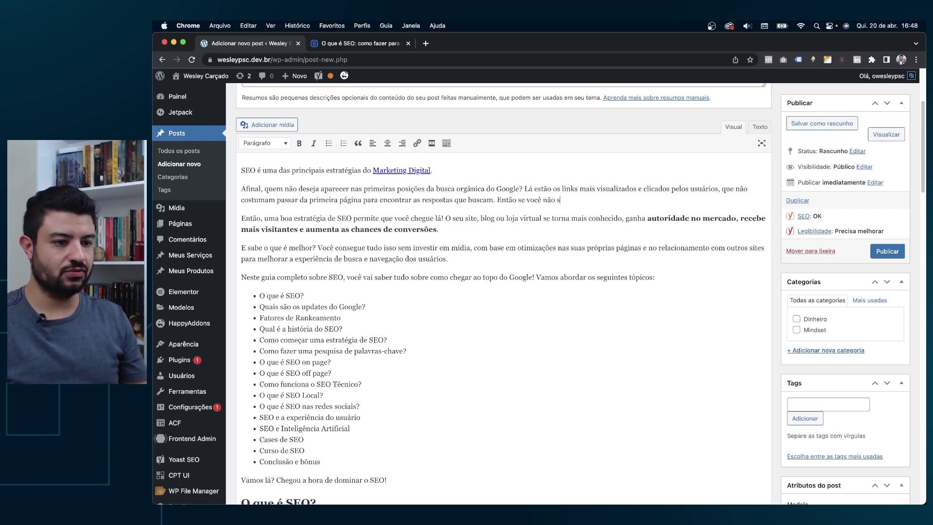
text(abe o que é SEO,)
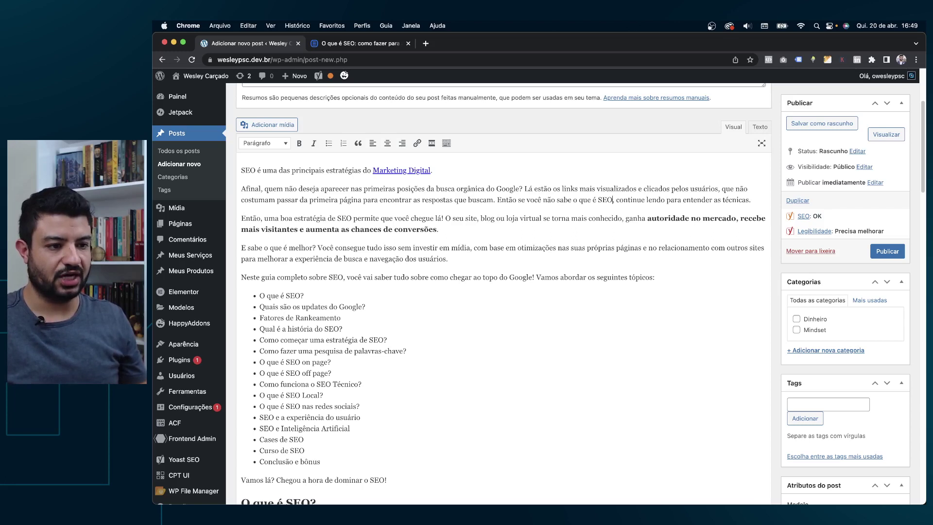
key(alt+shift+Left)
key(alt+shift+Left)
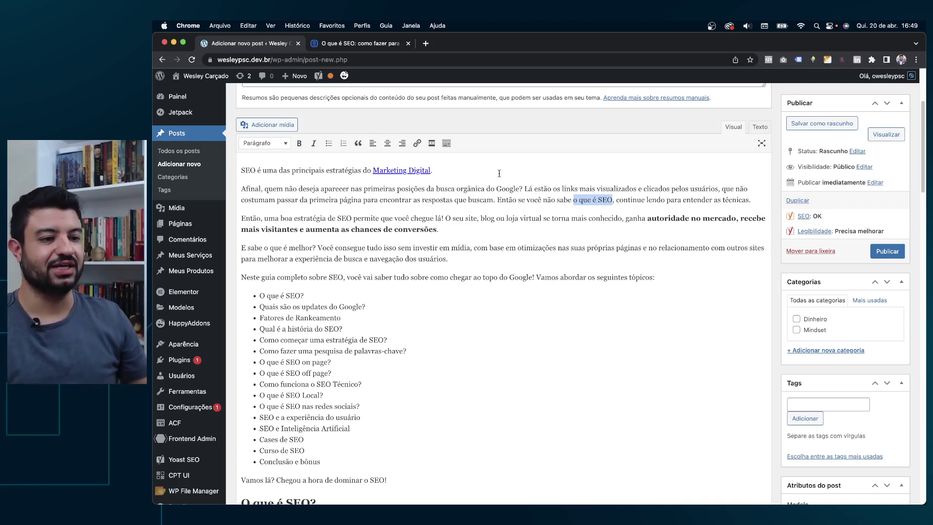
Step: Make the phrase 'o que é SEO' in the new sentence bold
click(610, 200)
drag(612, 200, 572, 200)
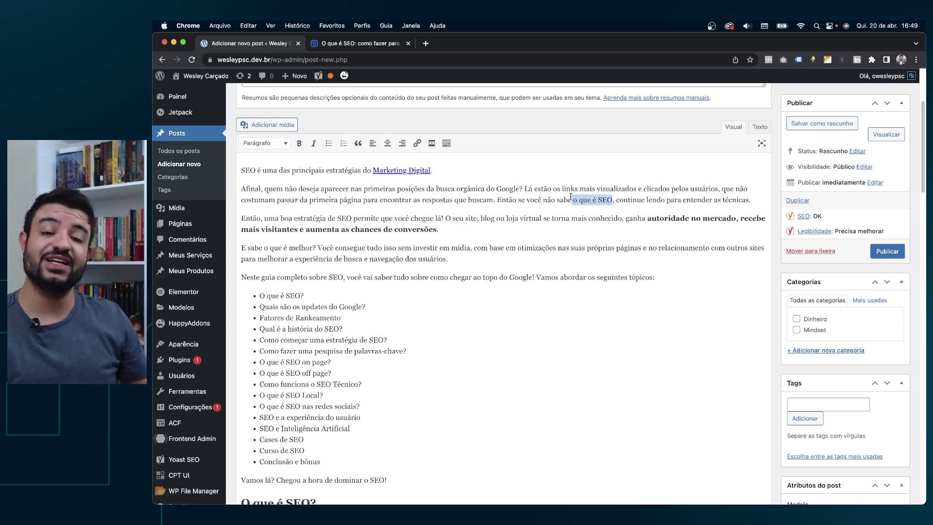
key(cmd+b)
key(super+b)
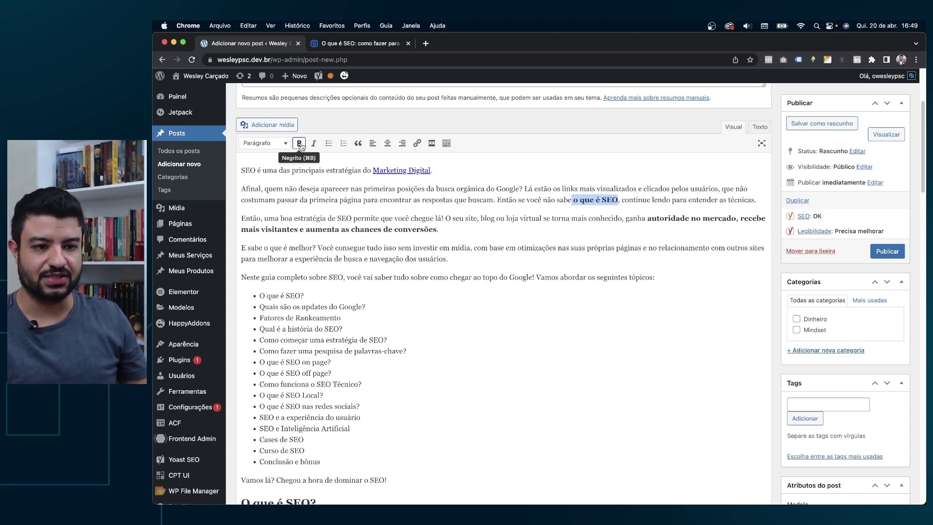
click(598, 204)
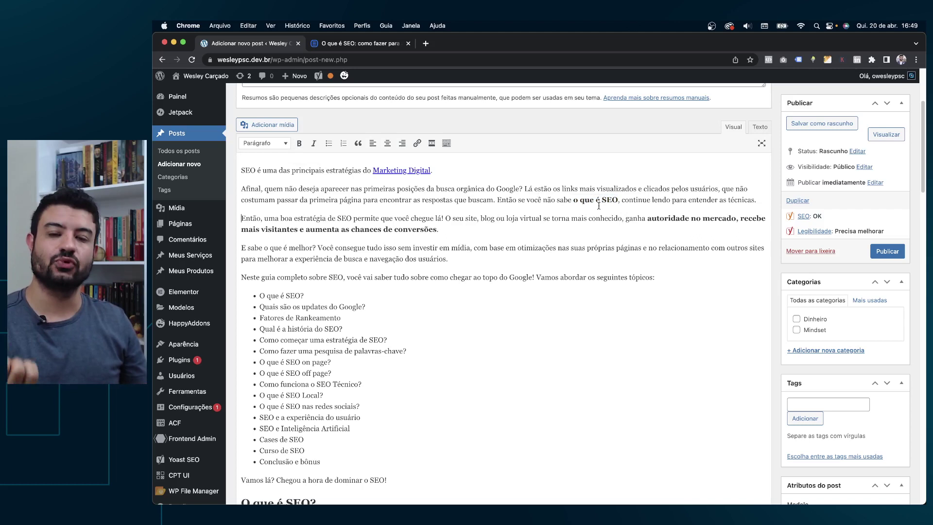
key(super+z)
click(575, 227)
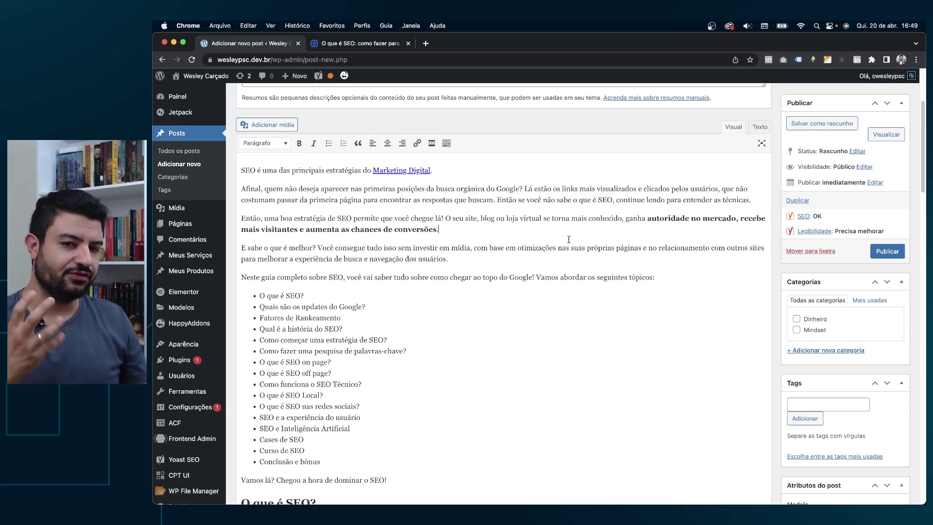
scroll(575, 227, down, 1)
scroll(557, 258, down, 2)
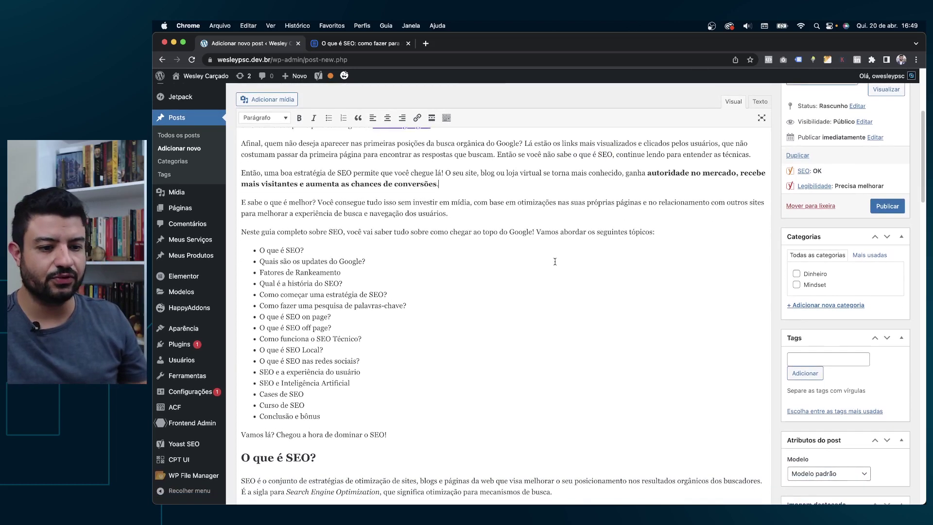
scroll(559, 260, down, 5)
scroll(586, 258, up, 7)
key(super+shift+z)
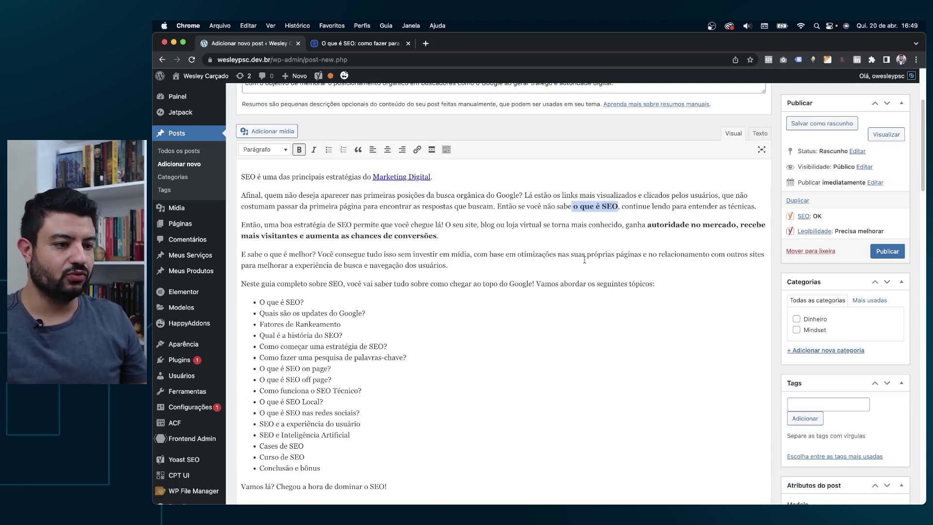
scroll(590, 223, down, 5)
Step: Review the Análise de SEO problems list, including the missing image alt attribute warning
scroll(534, 228, down, 10)
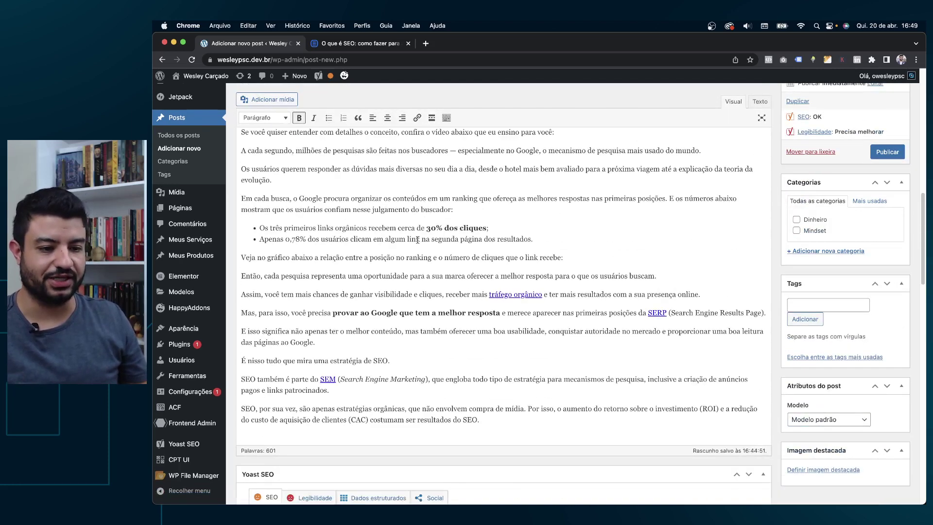
scroll(462, 238, down, 10)
scroll(404, 247, down, 5)
scroll(404, 246, down, 5)
scroll(568, 247, down, 5)
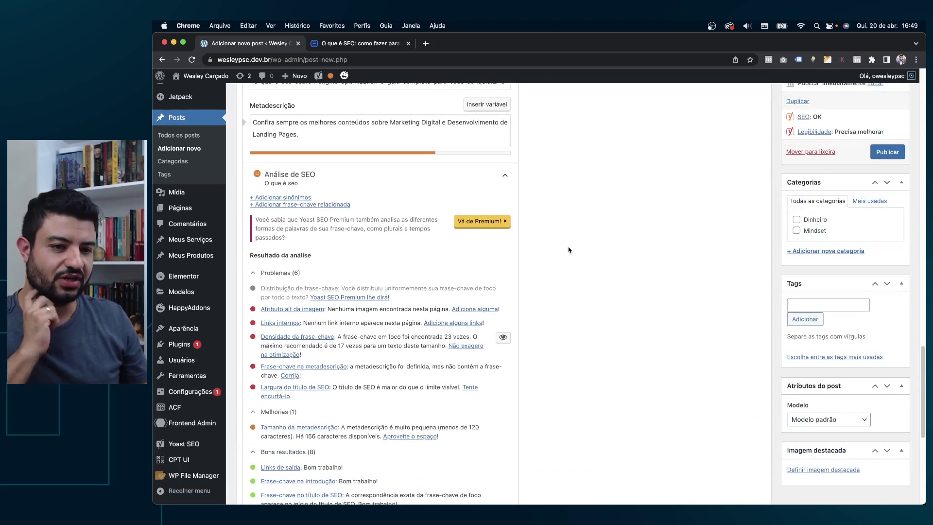
scroll(304, 287, down, 2)
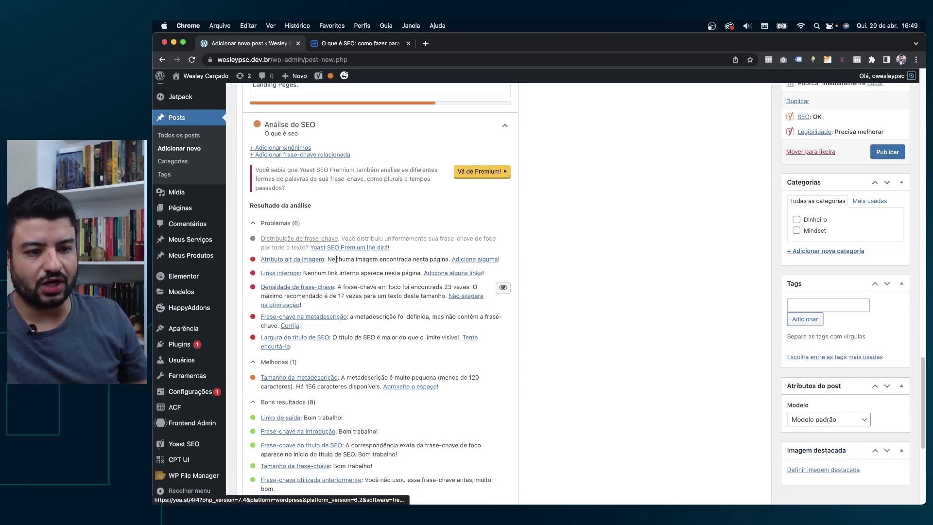
drag(362, 259, 441, 258)
click(440, 257)
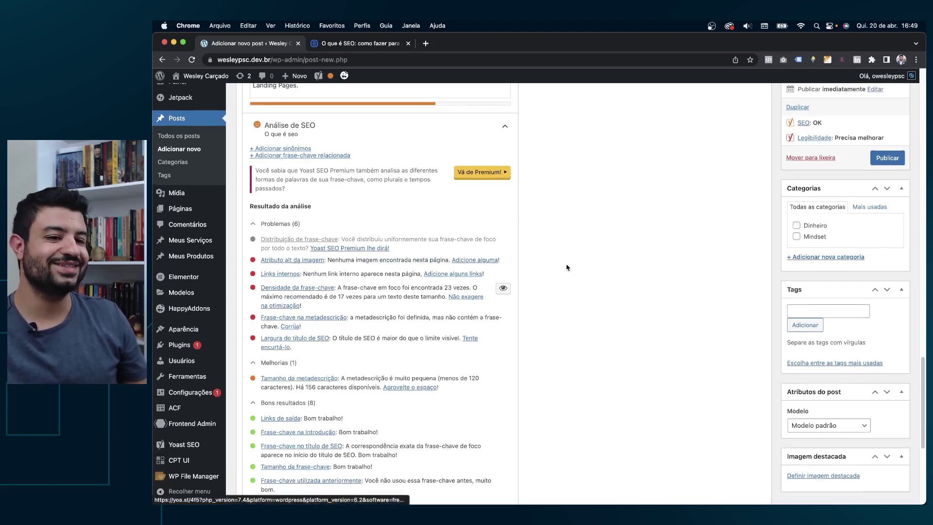
scroll(564, 265, up, 10)
scroll(558, 265, up, 10)
scroll(559, 265, up, 5)
Step: Add an empty paragraph after 'conversões.' and load more items in the media library
scroll(500, 228, down, 3)
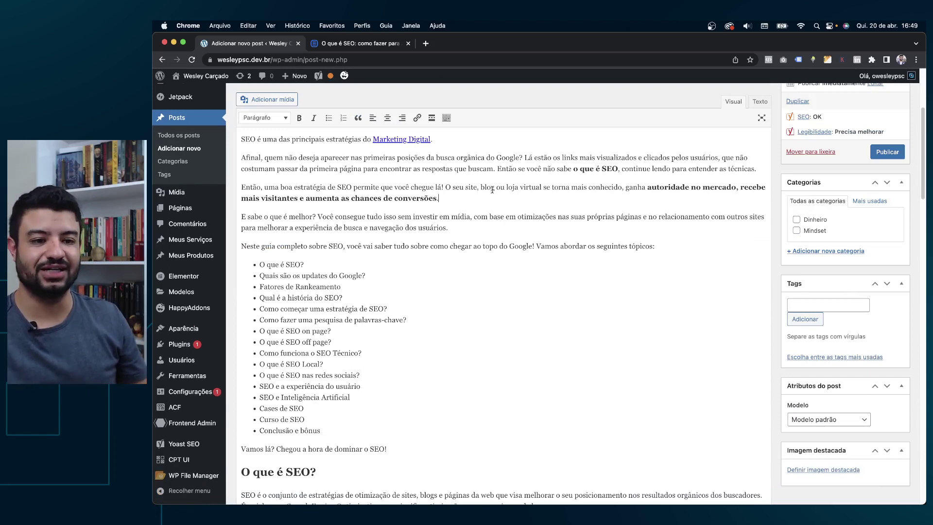
key(Return)
click(269, 99)
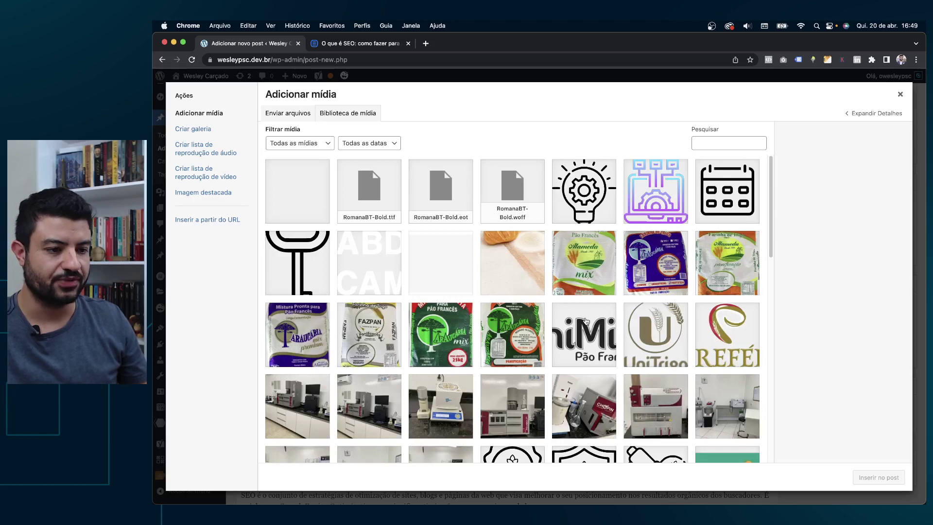
scroll(586, 320, down, 1)
scroll(586, 321, down, 4)
scroll(586, 321, down, 5)
scroll(586, 325, down, 4)
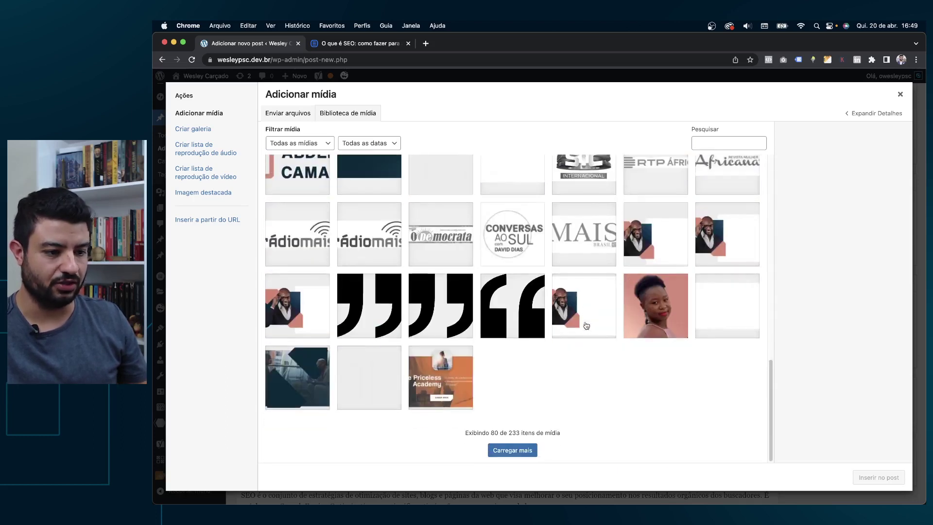
click(515, 449)
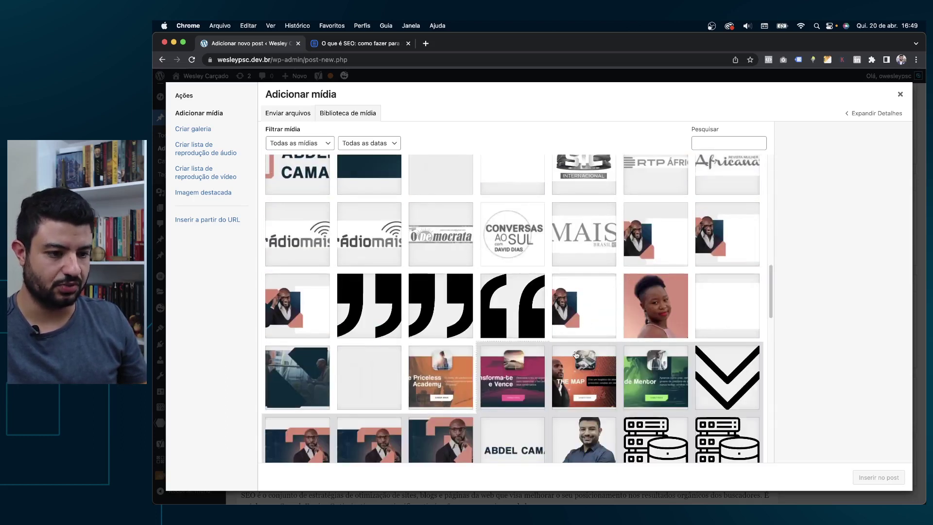
Step: Insert the nurses image thumbnail.webp into the new paragraph
scroll(583, 350, down, 6)
scroll(592, 348, down, 2)
scroll(593, 349, up, 4)
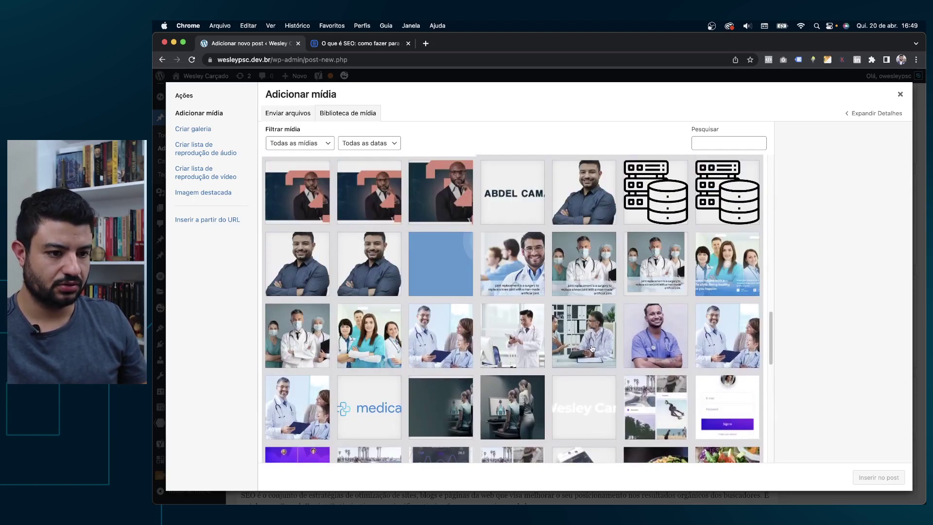
click(592, 305)
click(604, 266)
click(715, 275)
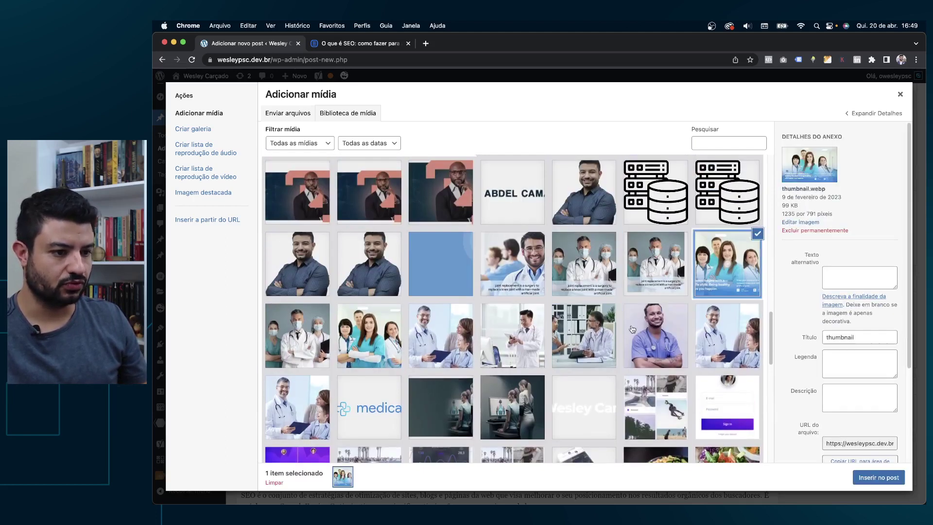
click(877, 478)
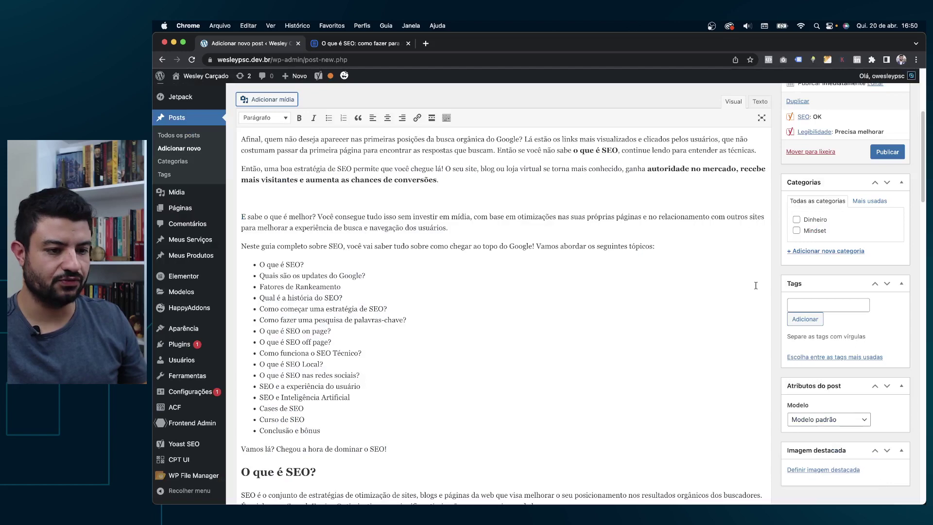
Step: Enlarge the inserted image to 534 × 342 and bring up its Image details
click(375, 219)
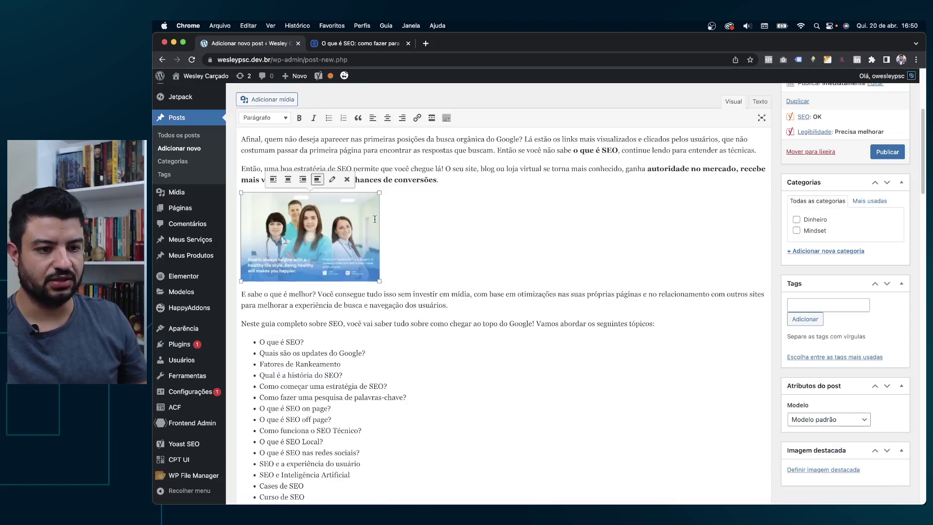
drag(381, 280, 488, 320)
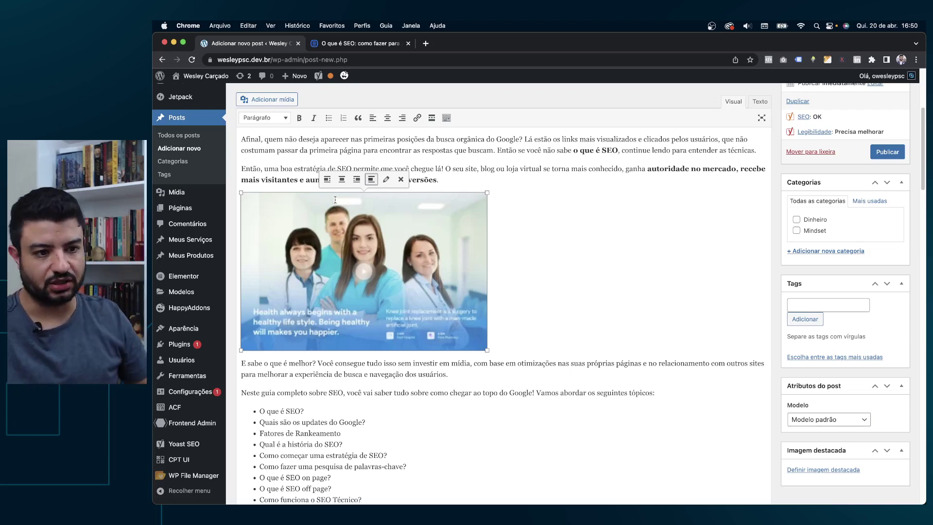
click(387, 181)
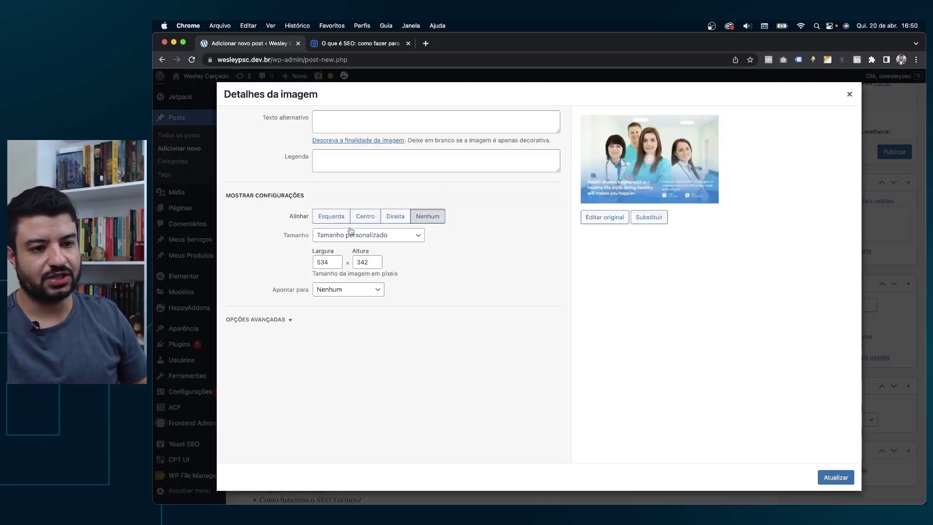
Step: Give the image alt text describing an SEO results chart with 97% visit conversion, and save it
click(314, 124)
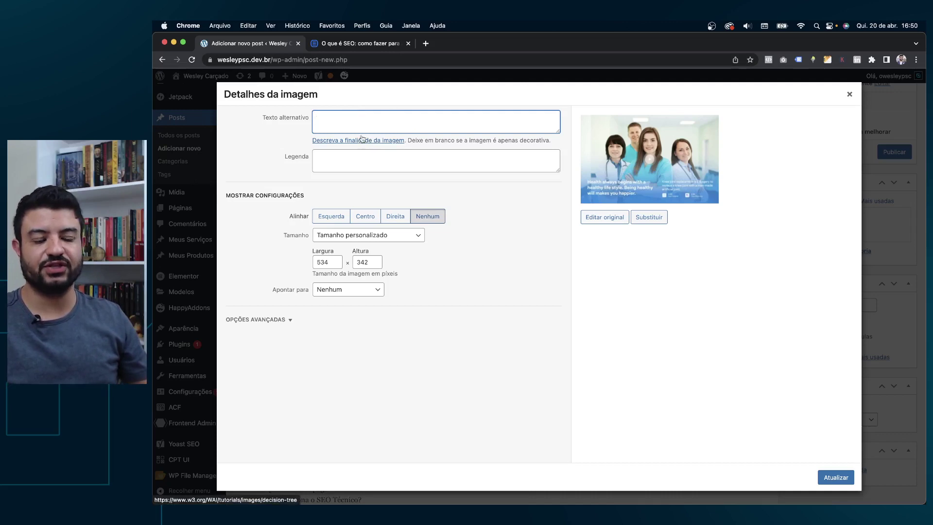
text(4 Me)
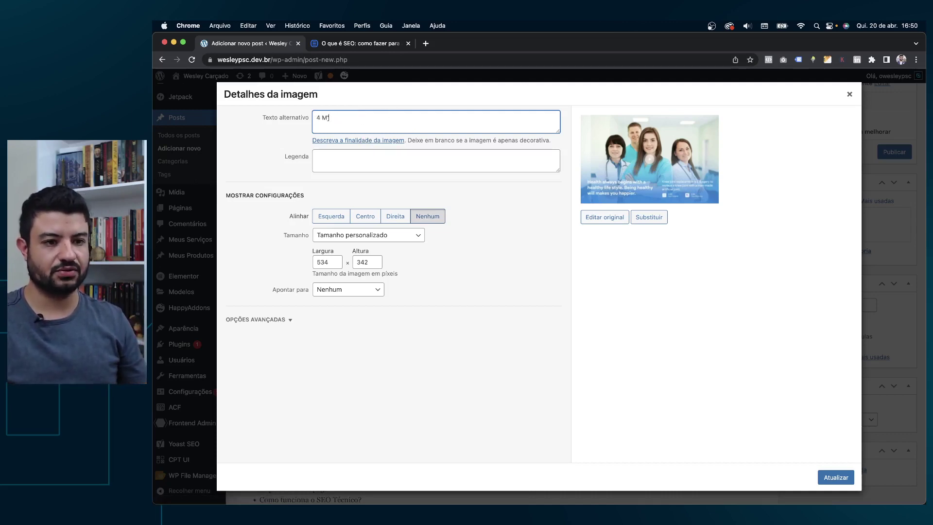
key(super+a)
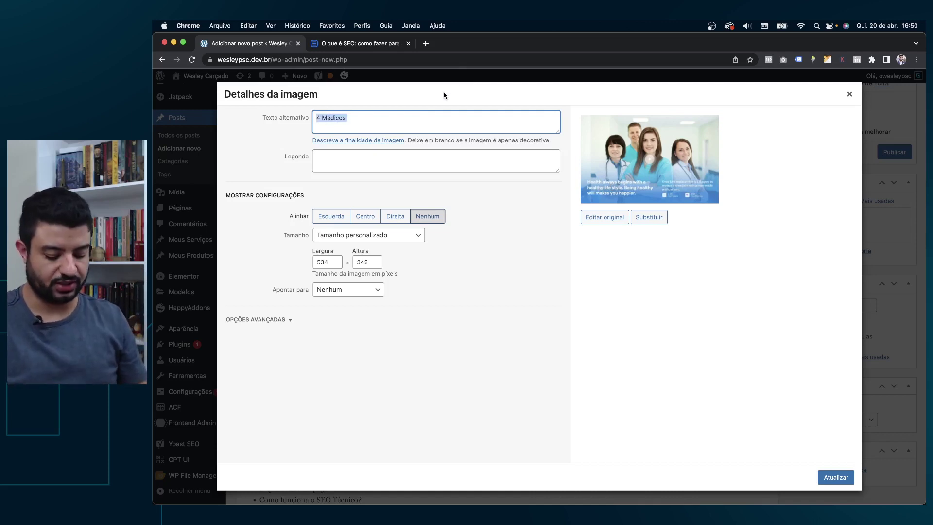
text(Gráfico)
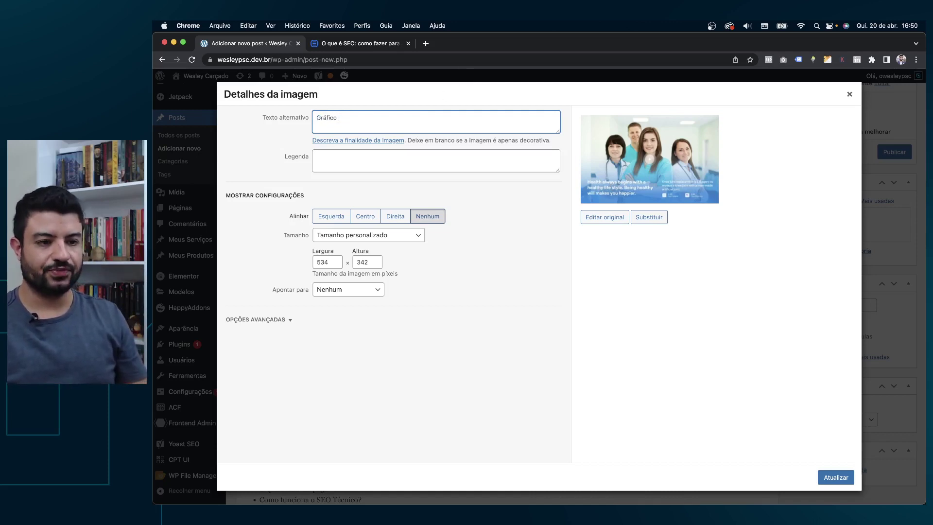
text( monstrando o resultado positivo de uma página com SEO bem aplicado.)
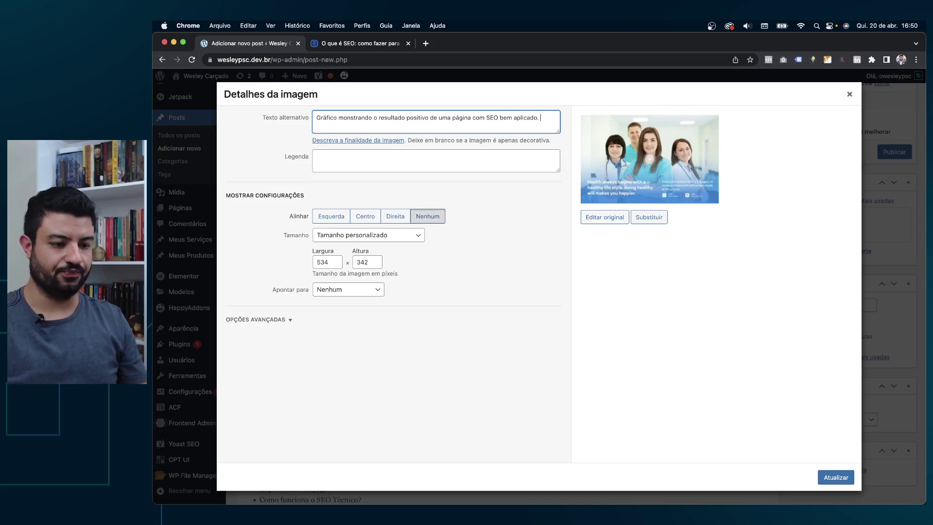
text(de conversão)
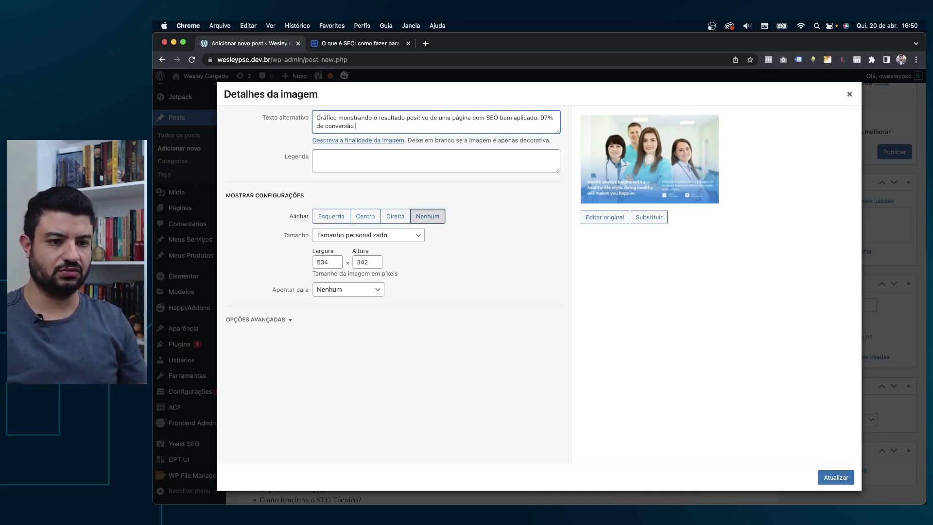
text(s acessos.)
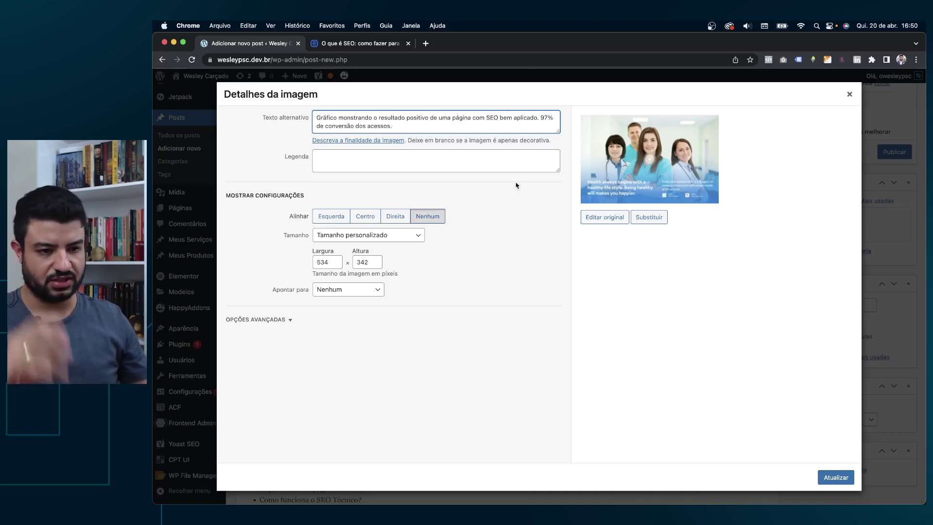
click(835, 477)
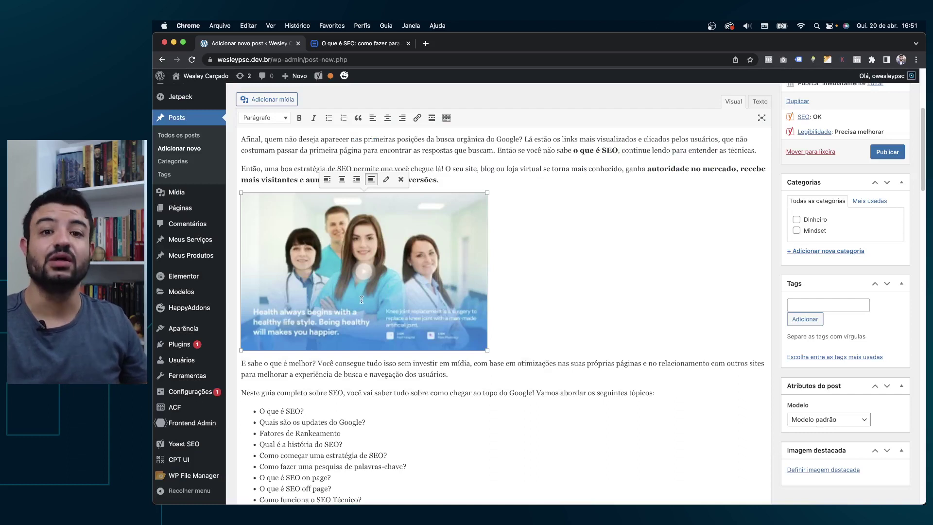
scroll(368, 303, down, 3)
scroll(362, 306, down, 10)
scroll(361, 307, down, 5)
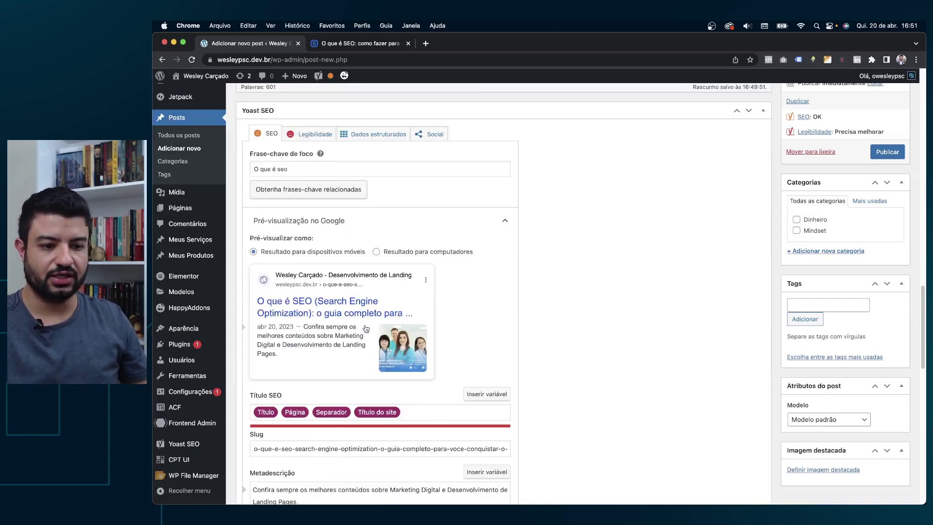
scroll(363, 333, down, 5)
scroll(363, 336, down, 2)
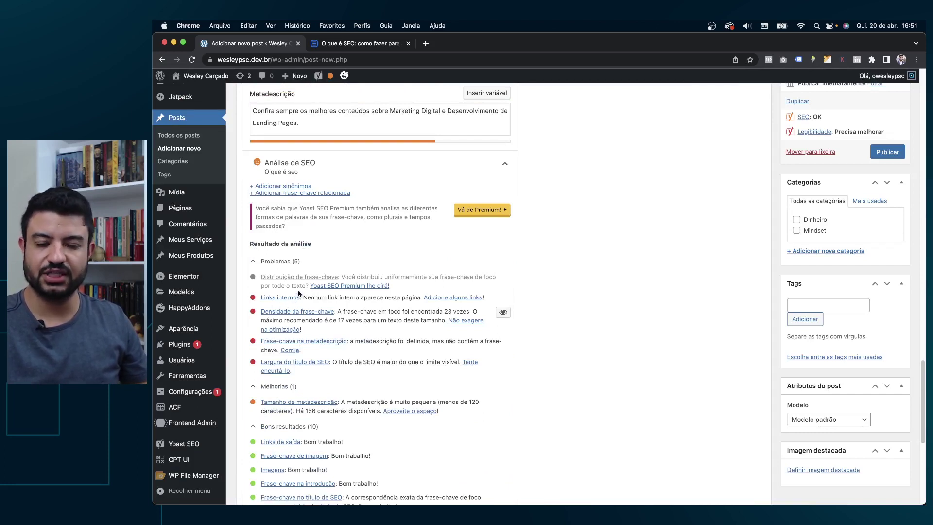
scroll(292, 340, down, 3)
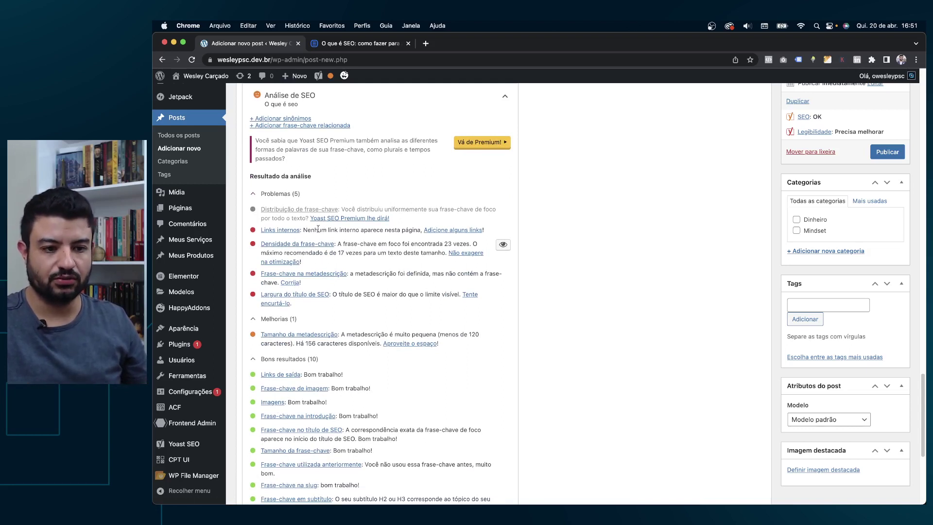
drag(321, 230, 328, 232)
click(395, 231)
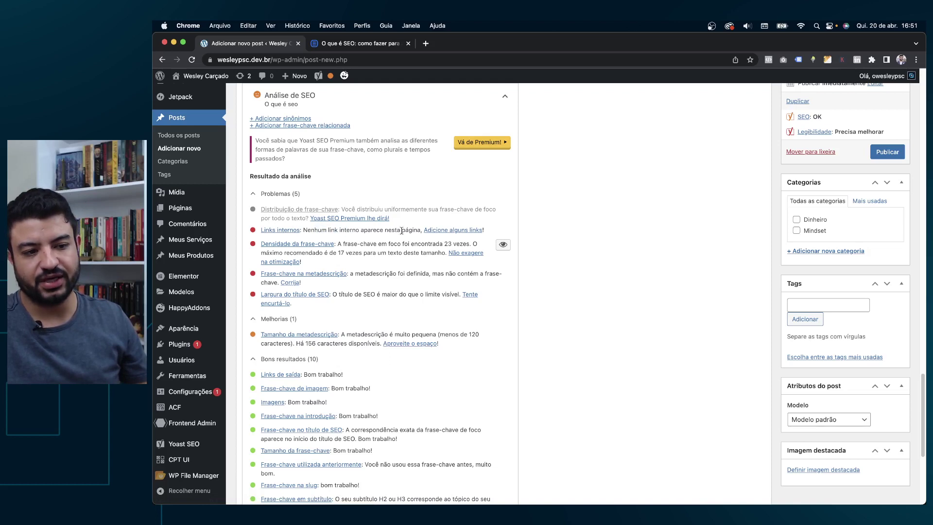
scroll(467, 219, up, 10)
Step: Copy the View link address of one of the site's pages from the Pages list
scroll(492, 285, up, 10)
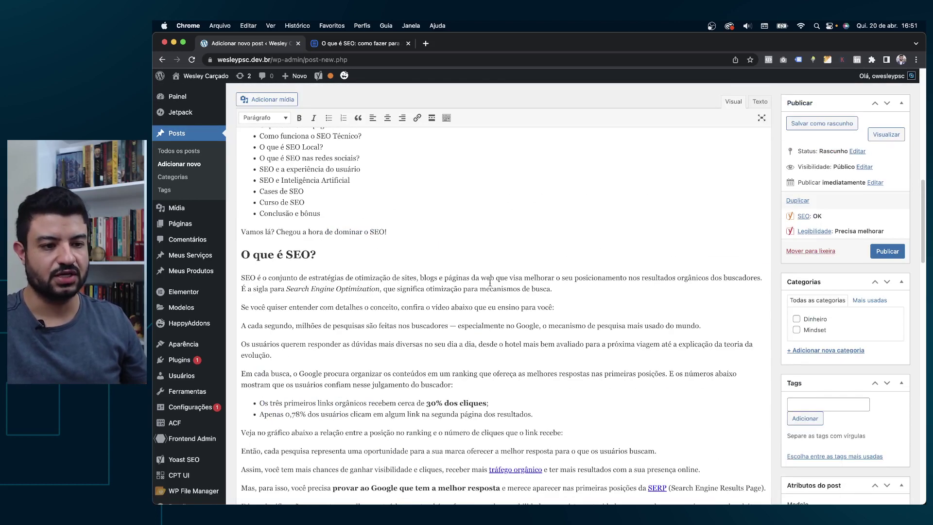
scroll(418, 267, up, 3)
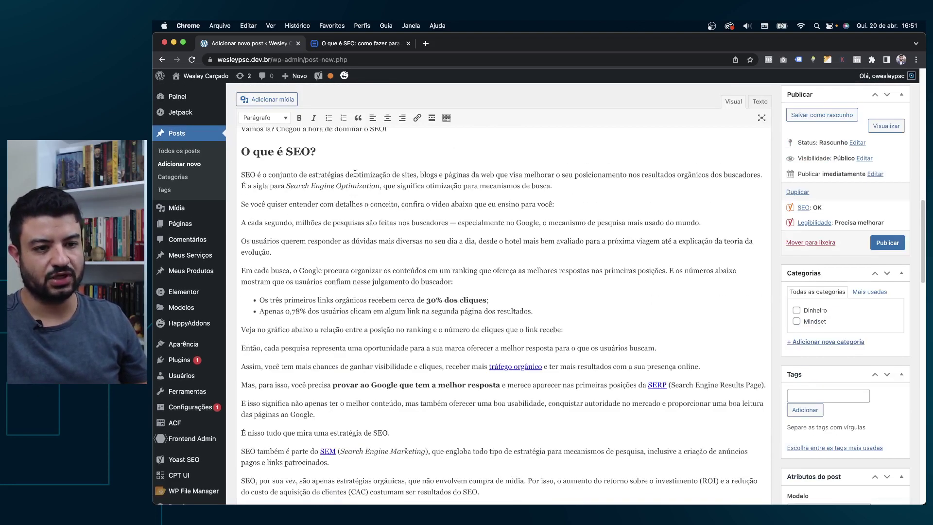
drag(355, 173, 418, 177)
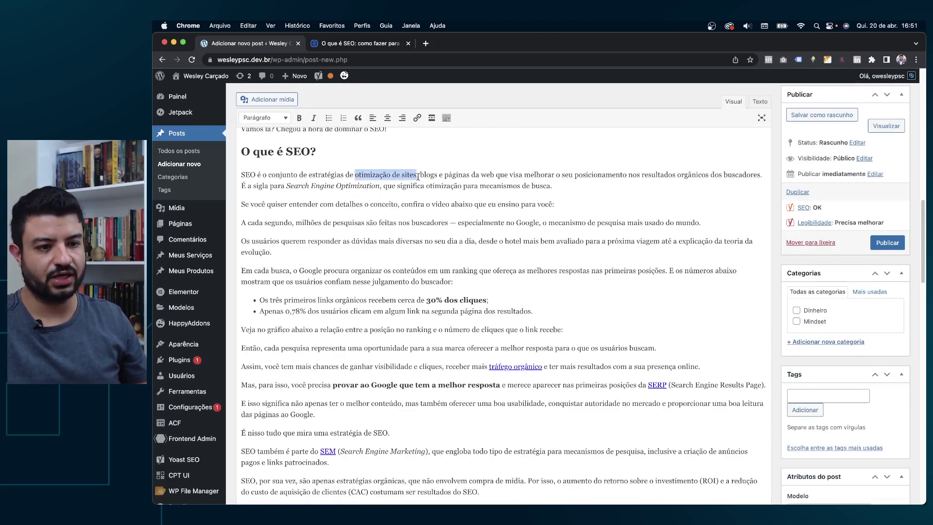
click(416, 118)
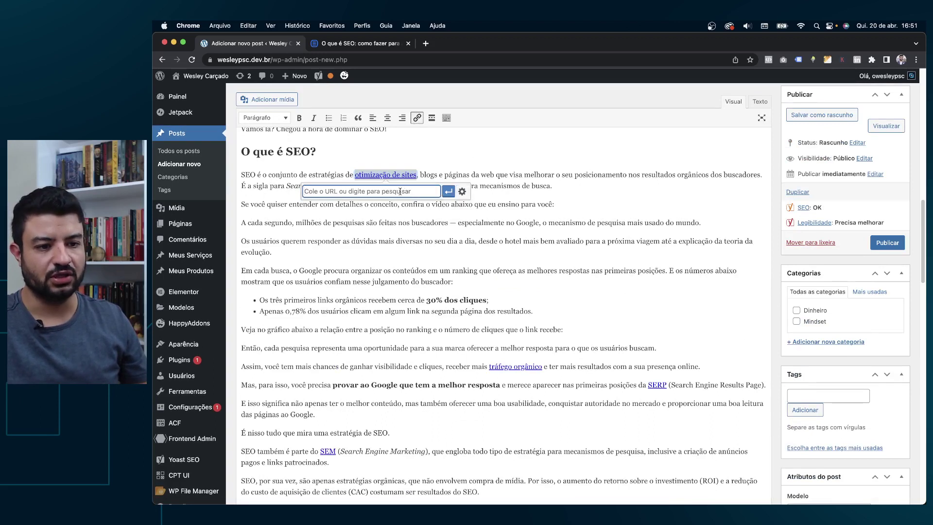
right_click(176, 224)
click(209, 230)
click(365, 45)
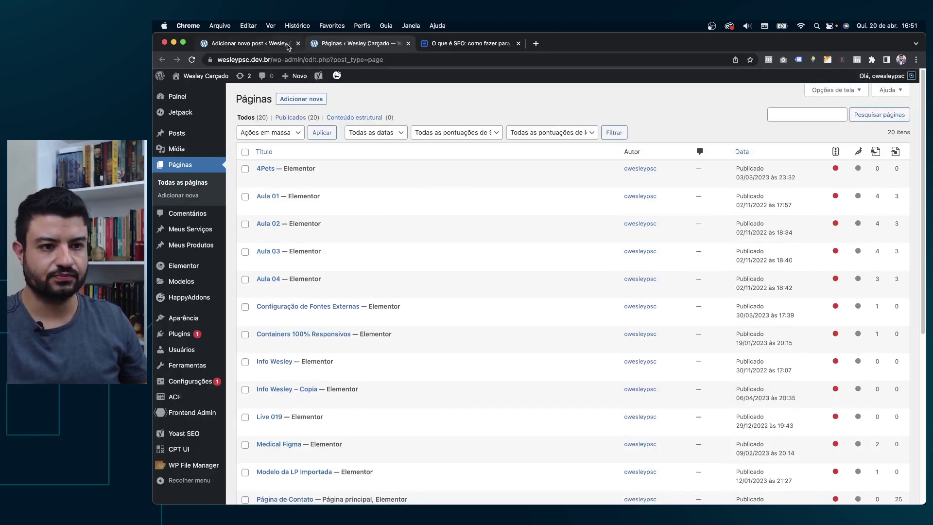
scroll(343, 286, down, 2)
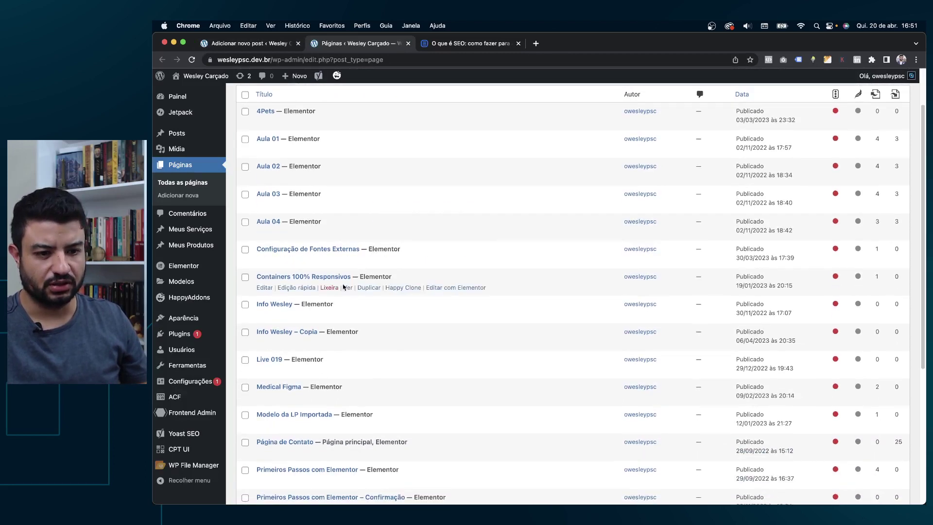
right_click(345, 314)
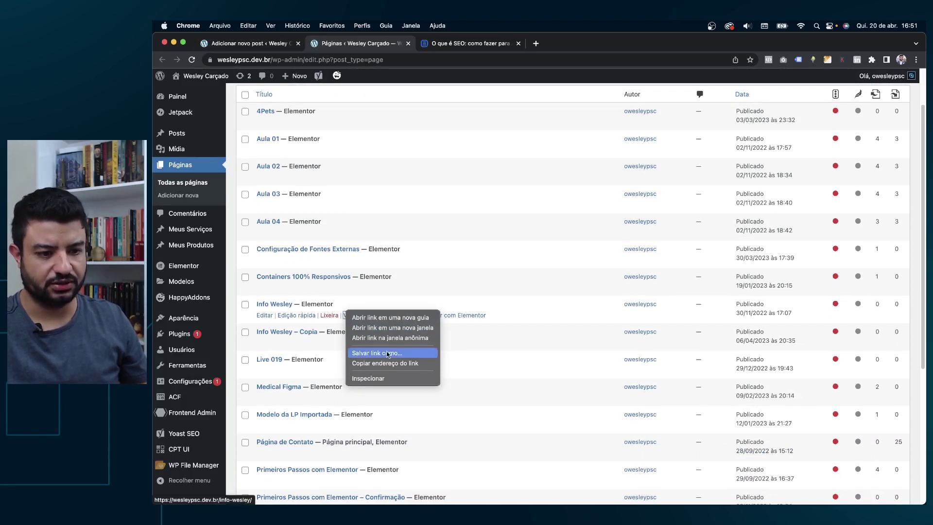
click(384, 363)
key(ctrl+shift+Tab)
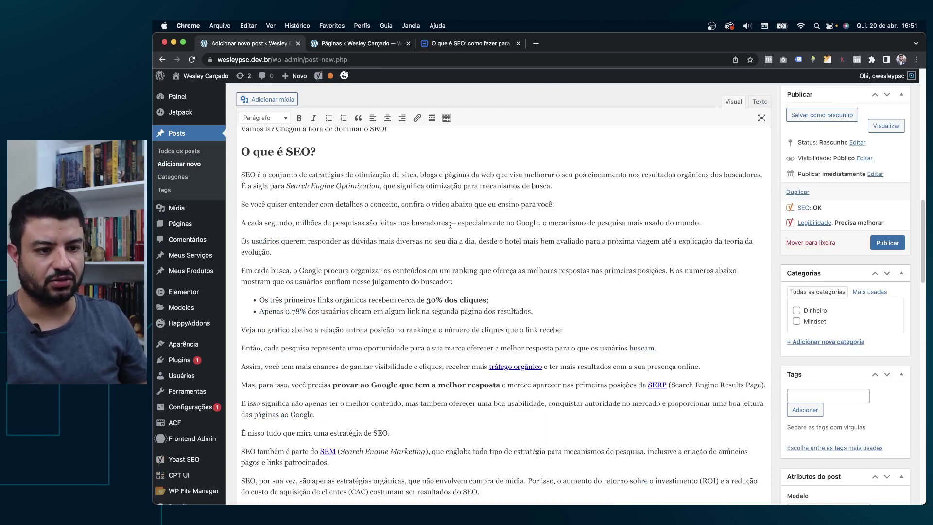
Step: Link 'feitas nos buscadores' to the copied page address and check the post's other links
drag(436, 222, 381, 222)
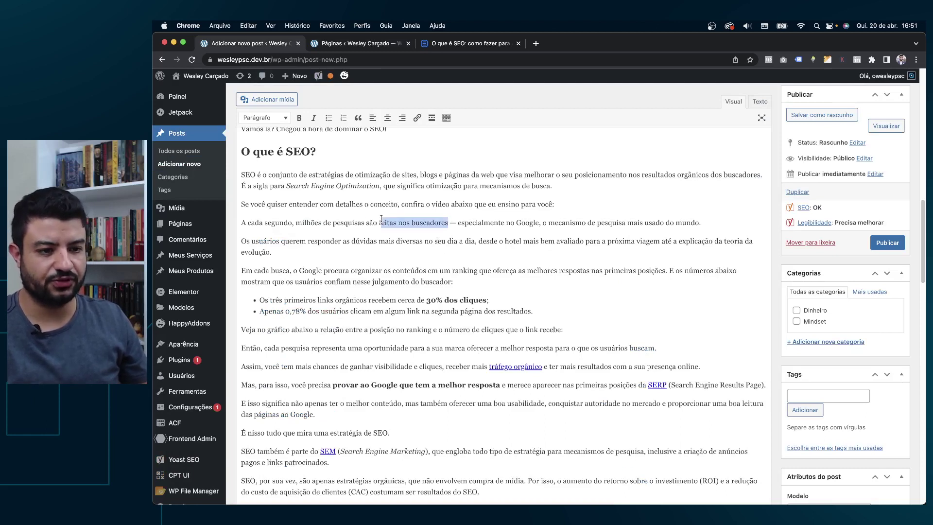
click(416, 120)
text(https://wesleypsc.dev.br/info-wesley/)
click(476, 239)
click(494, 223)
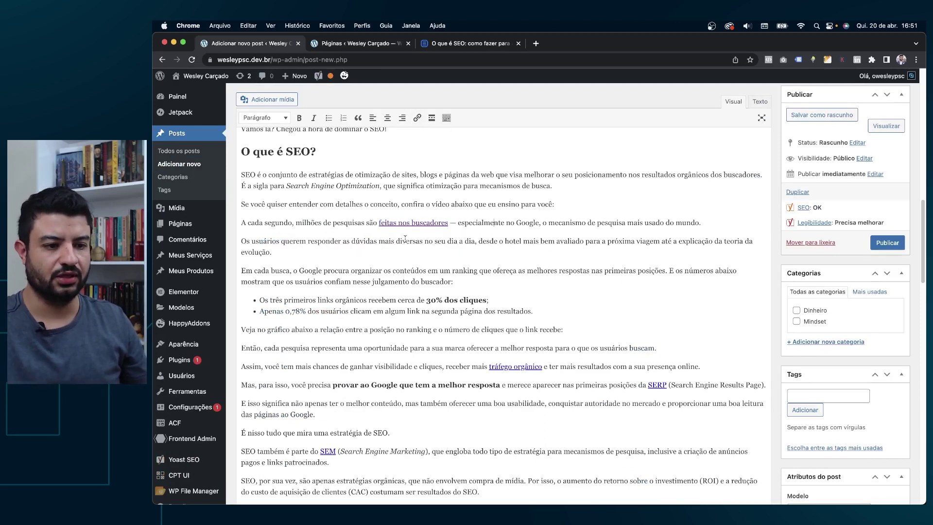
click(517, 364)
click(654, 384)
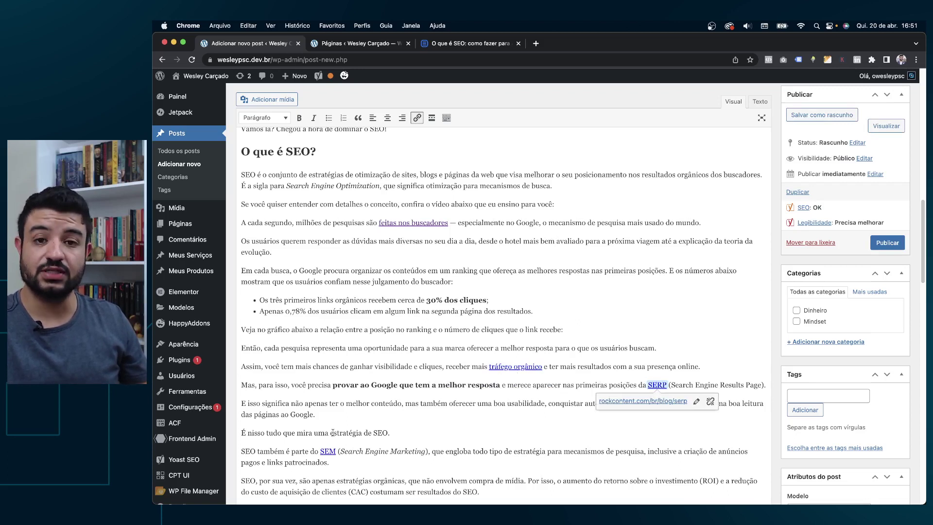
scroll(450, 384, down, 5)
scroll(448, 382, down, 10)
scroll(445, 384, down, 5)
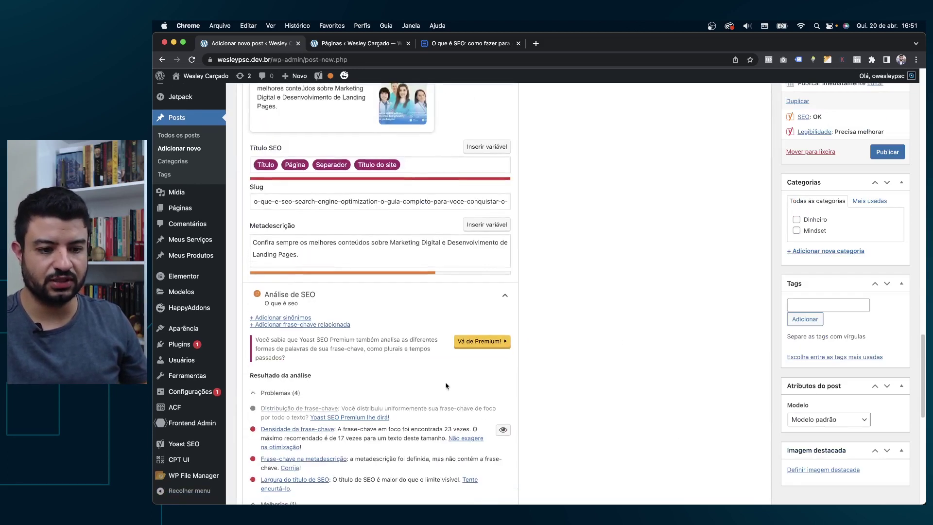
scroll(444, 386, down, 5)
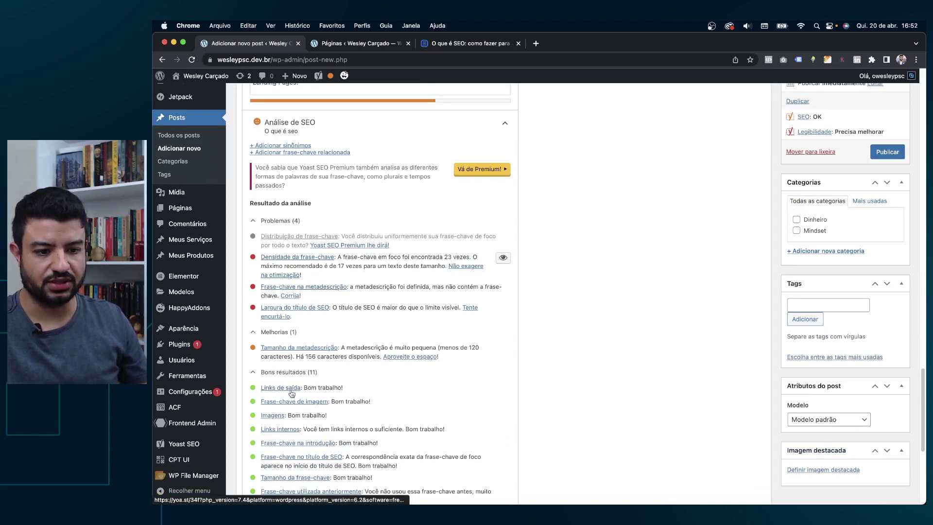
scroll(273, 411, down, 1)
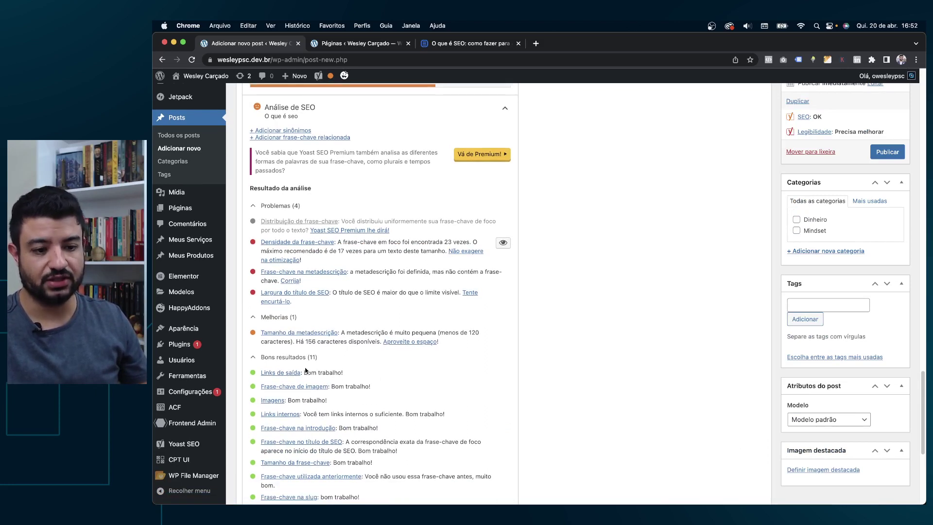
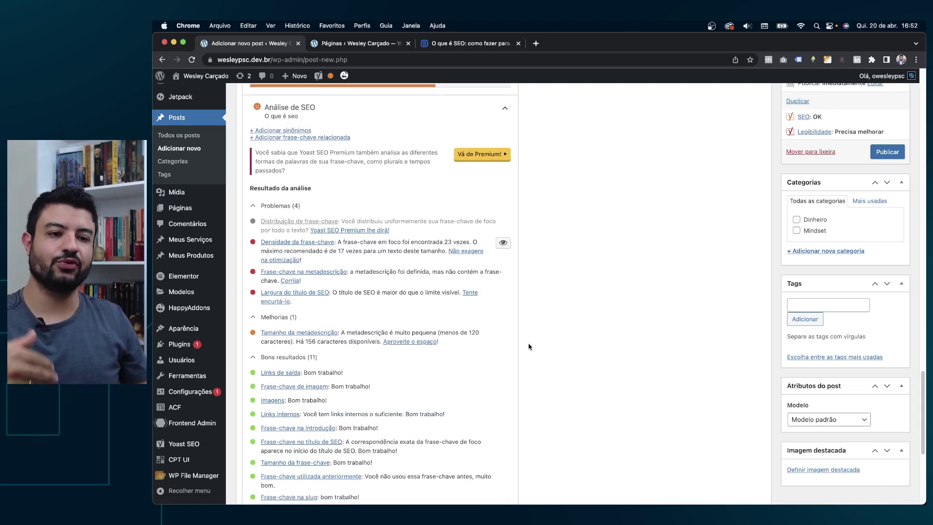
Step: Review Yoast's note that the current meta description is too short
scroll(522, 362, down, 1)
scroll(521, 362, down, 2)
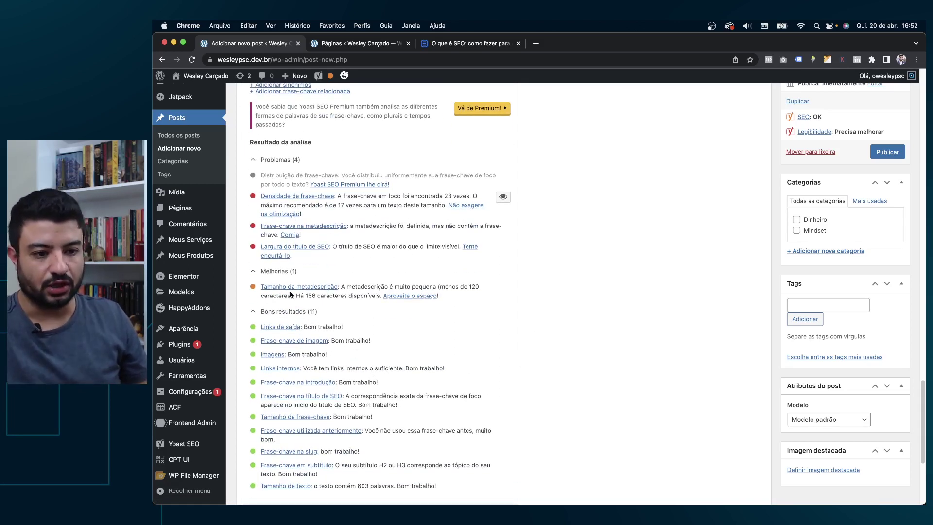
scroll(403, 303, up, 5)
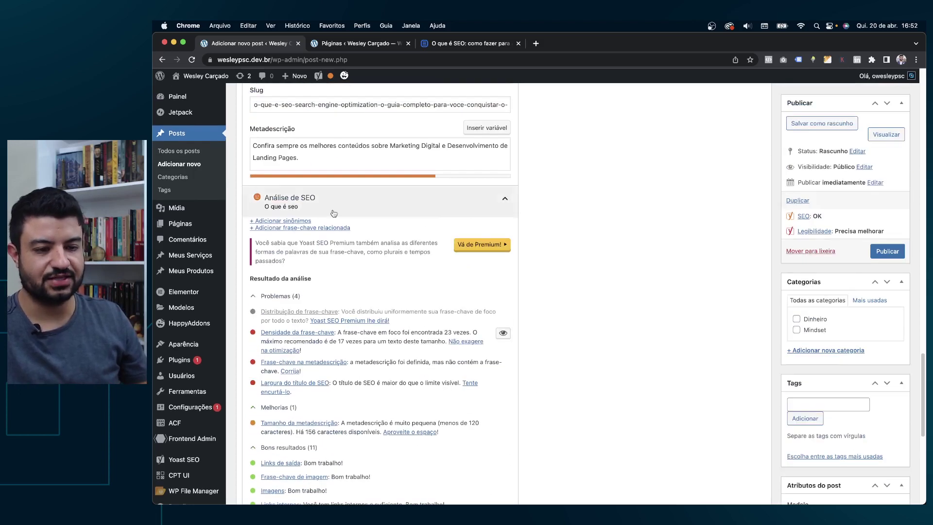
scroll(329, 211, up, 4)
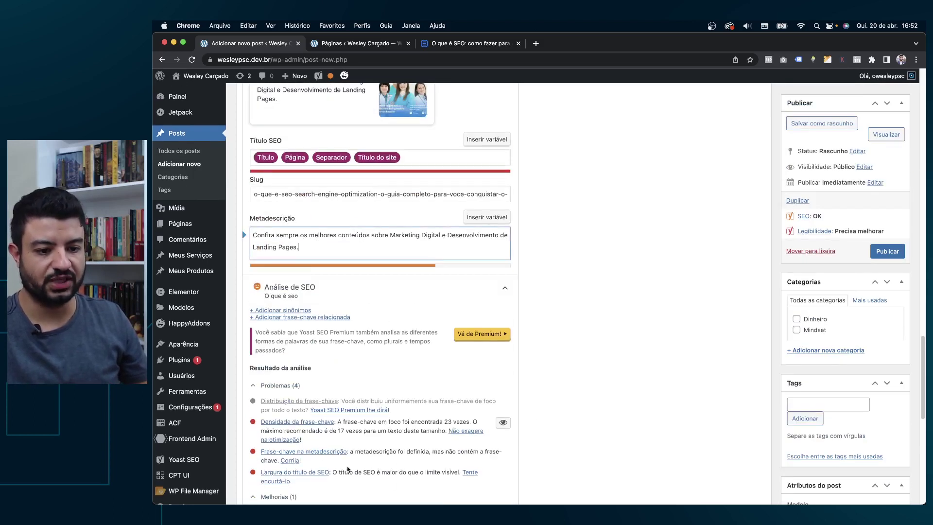
scroll(348, 469, down, 3)
scroll(352, 389, down, 1)
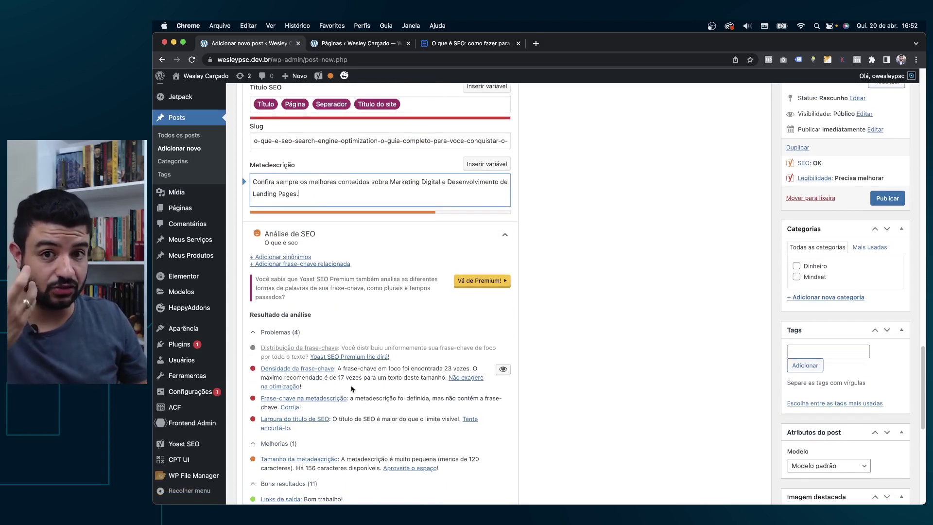
mouse_move(356, 459)
mouse_down()
mouse_move(461, 460)
mouse_move(308, 468)
mouse_up()
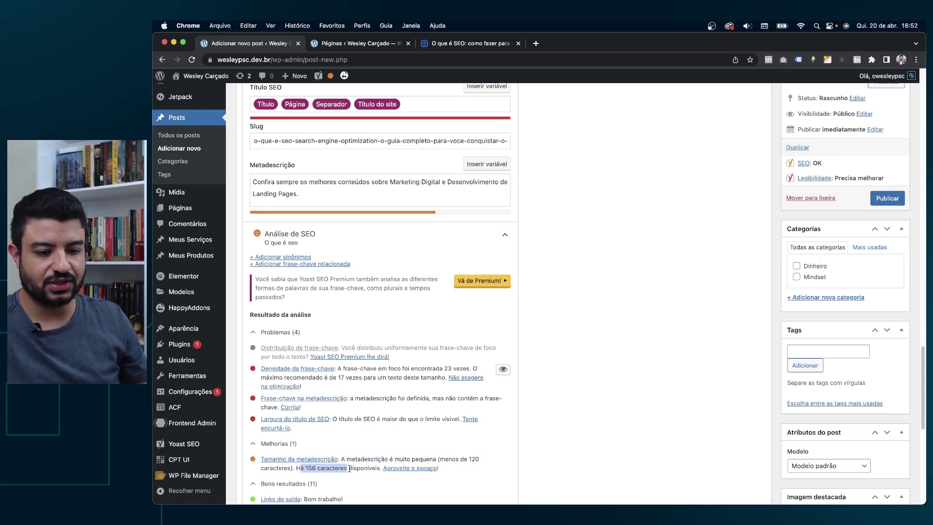
Step: Replace the Yoast meta description with the post's Resumo summary text
scroll(667, 379, up, 10)
scroll(615, 343, up, 5)
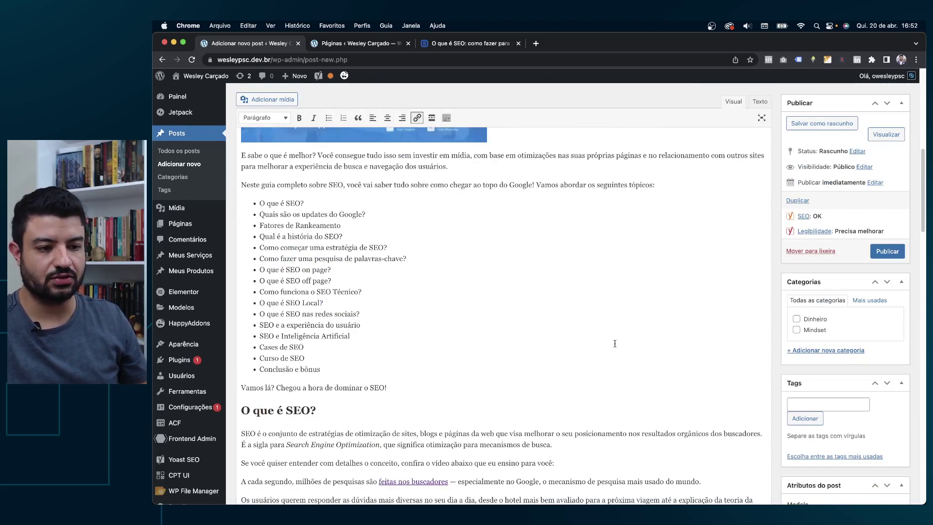
scroll(543, 298, up, 5)
triple_click(463, 225)
key(ctrl+c)
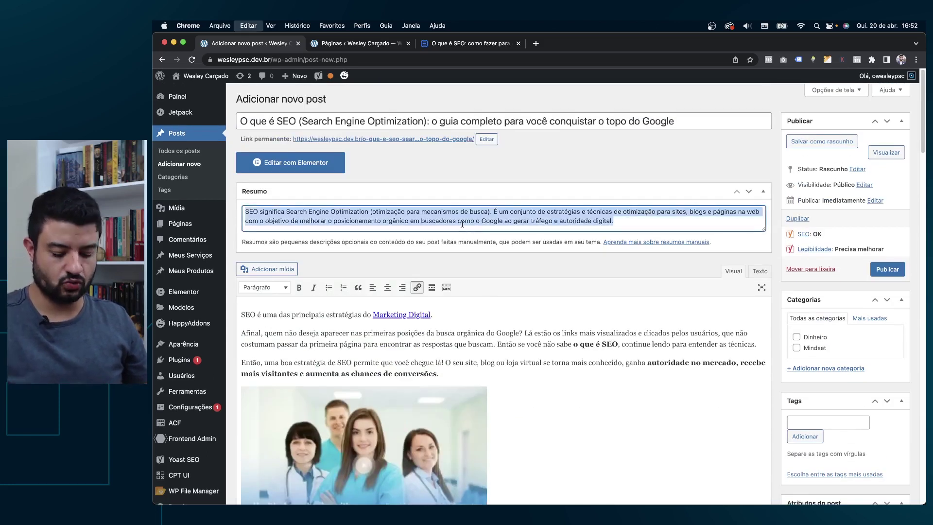
scroll(483, 165, down, 10)
scroll(473, 172, down, 10)
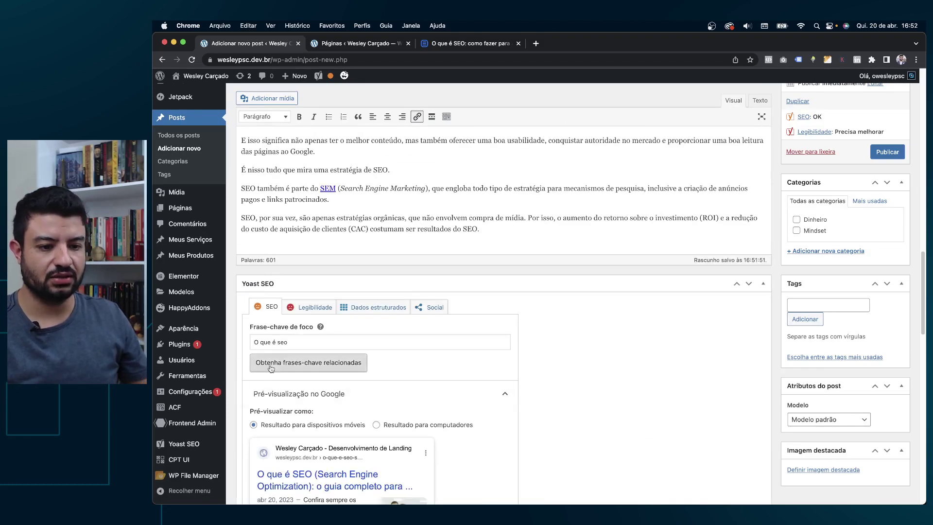
scroll(293, 391, down, 3)
scroll(351, 394, down, 2)
triple_click(340, 455)
key(ctrl+v)
Step: Check Yoast's warning that the new meta description exceeds 156 characters
scroll(596, 360, down, 2)
scroll(596, 359, down, 3)
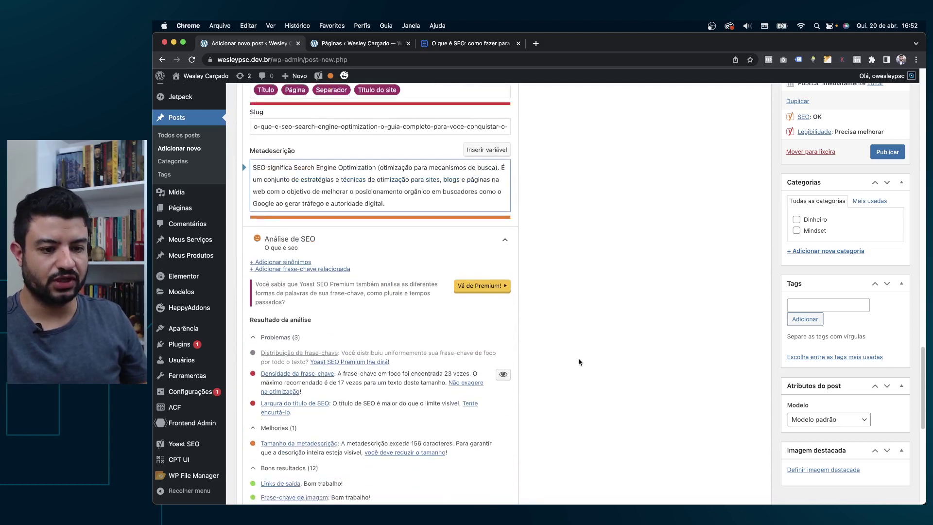
scroll(578, 362, down, 3)
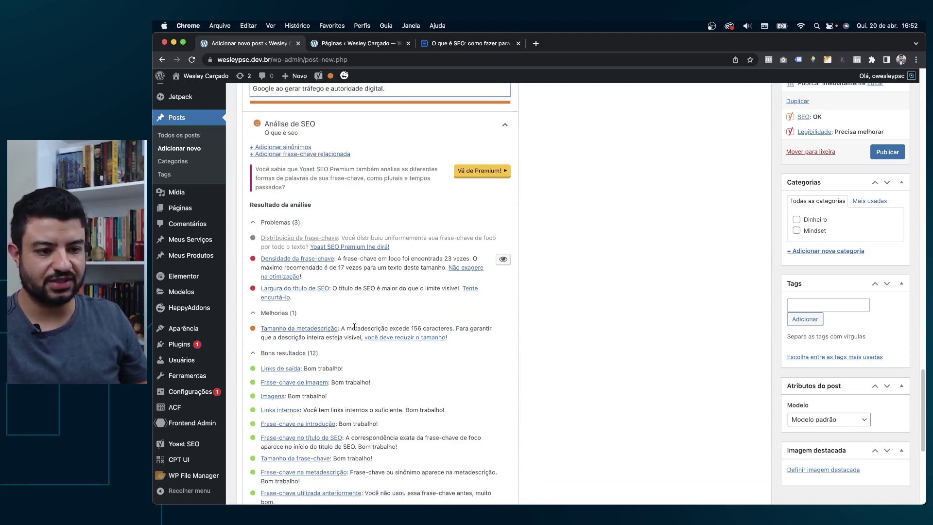
drag(350, 329, 414, 328)
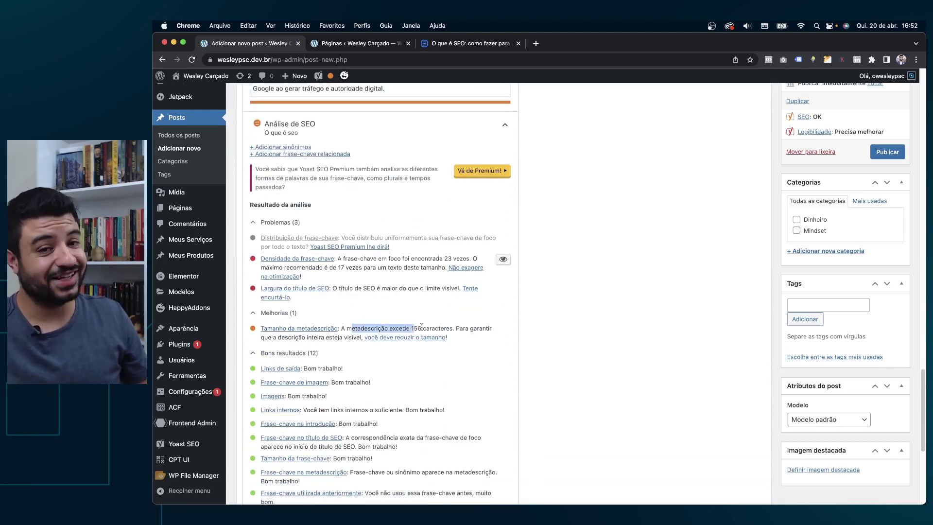
click(428, 326)
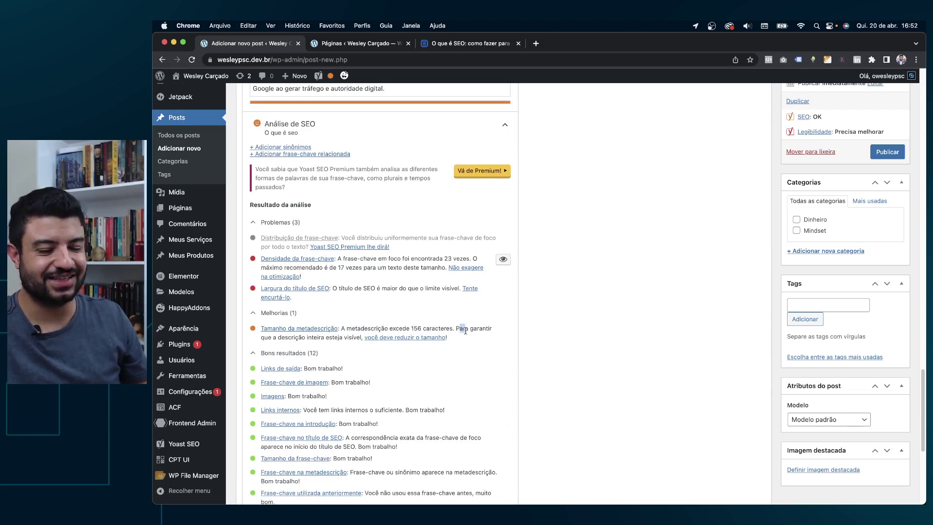
scroll(465, 331, up, 5)
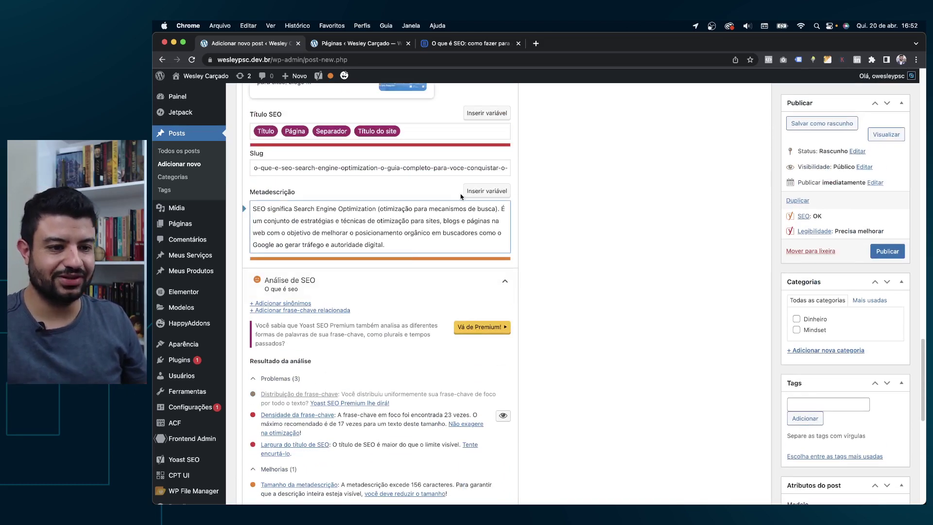
Step: Cut the meta description's final sentence, 'blogs e páginas na web' and 'em buscadores como o'
key(shift+super+Left)
key(BackSpace)
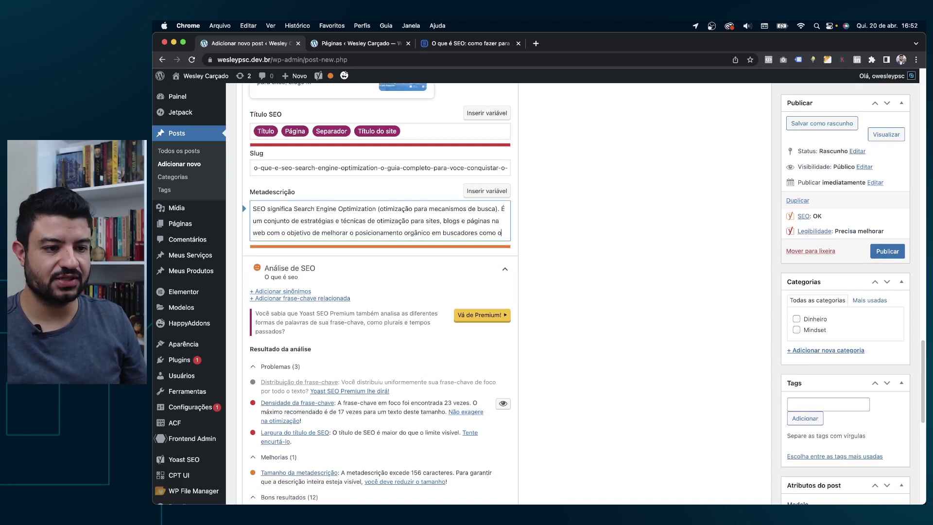
scroll(529, 308, down, 1)
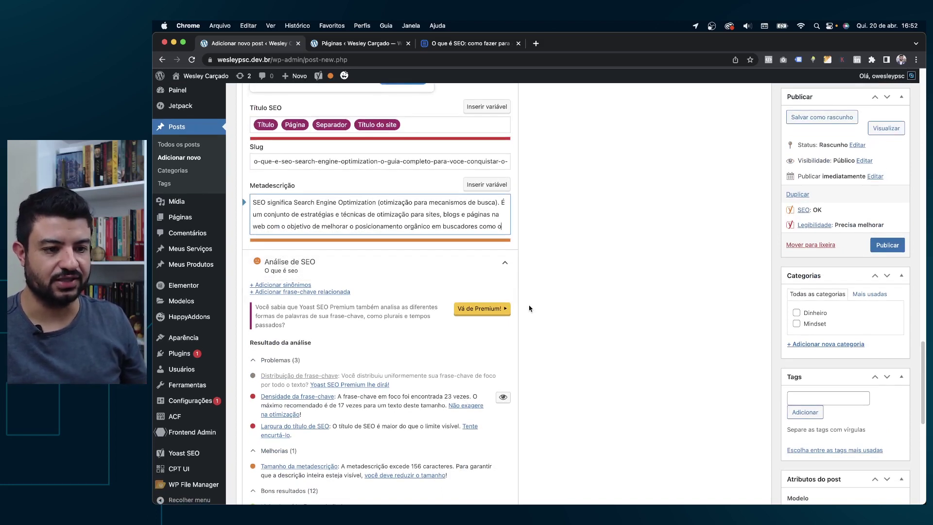
key(shift+super+Left)
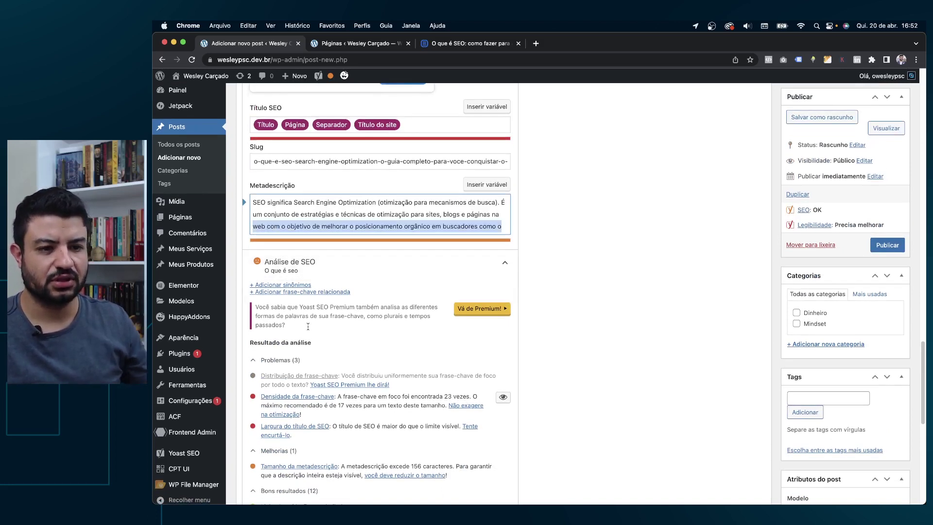
click(388, 217)
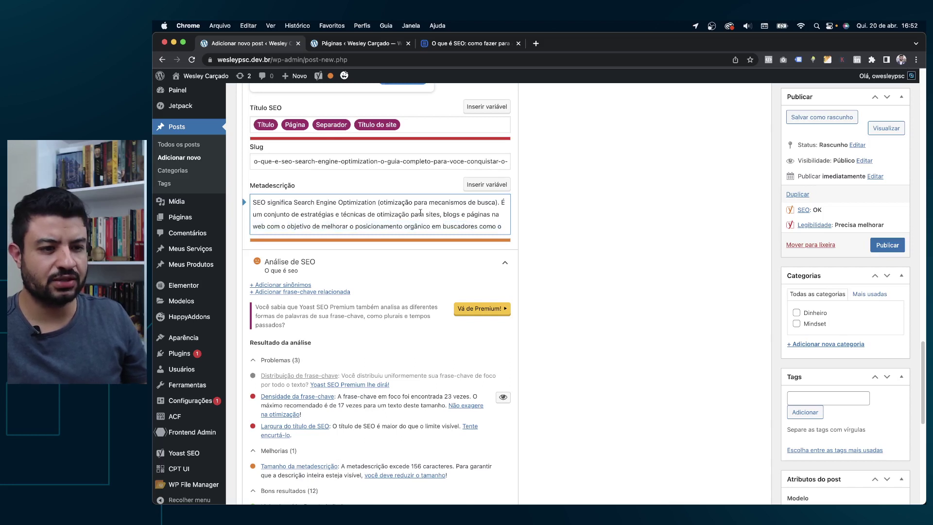
drag(443, 213, 265, 226)
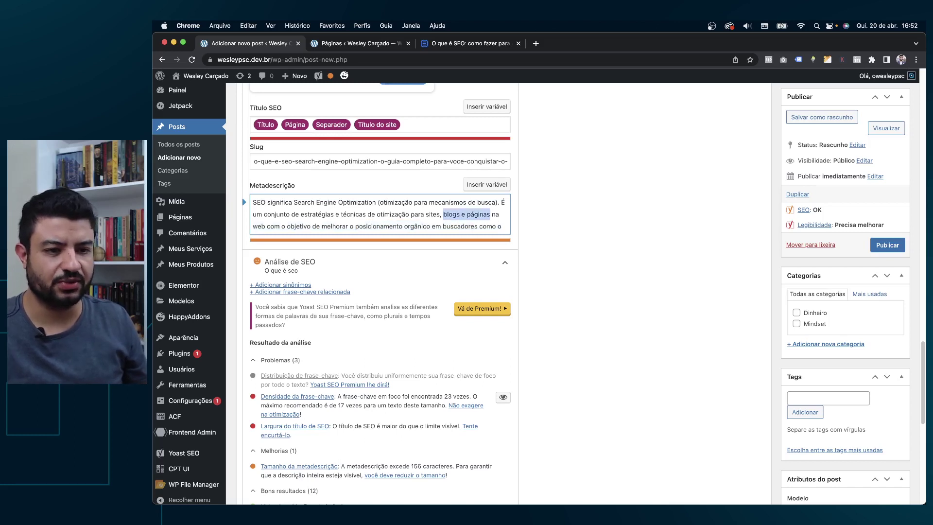
key(BackSpace)
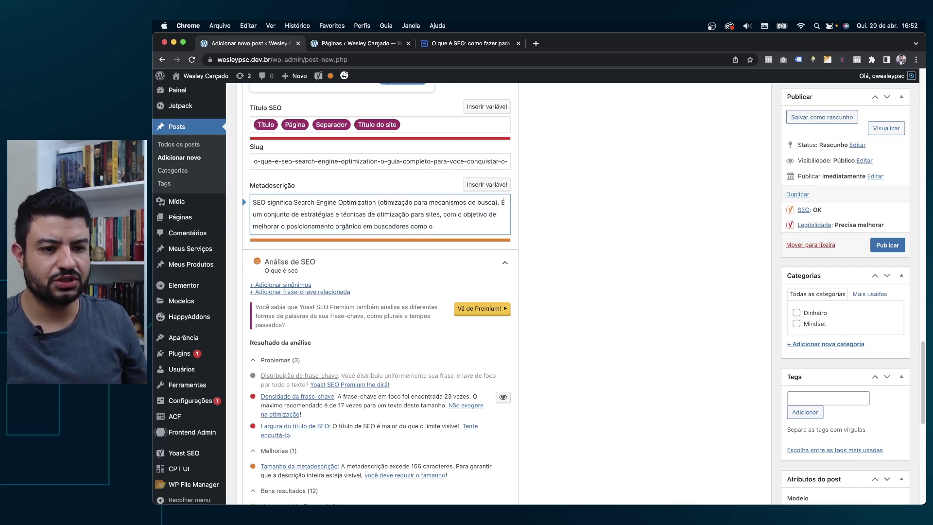
key(super+shift+Right)
key(BackSpace)
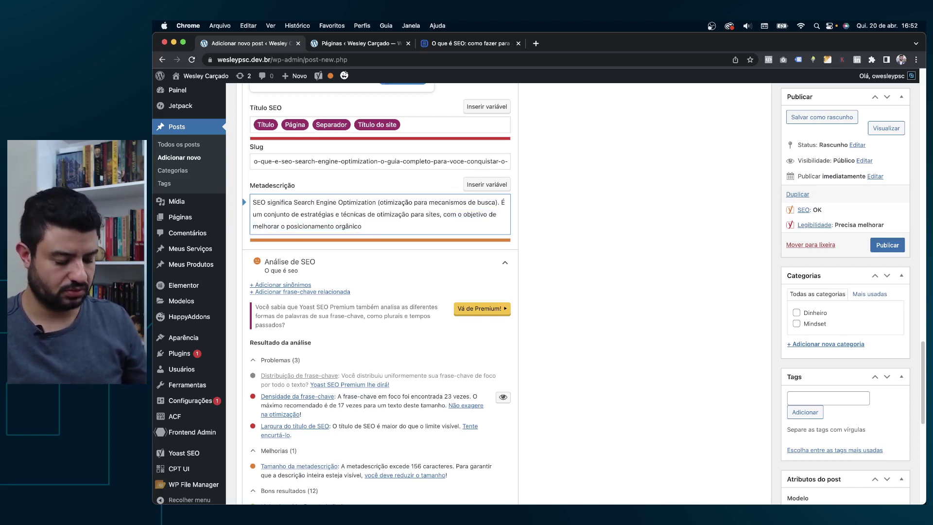
text(.)
click(532, 254)
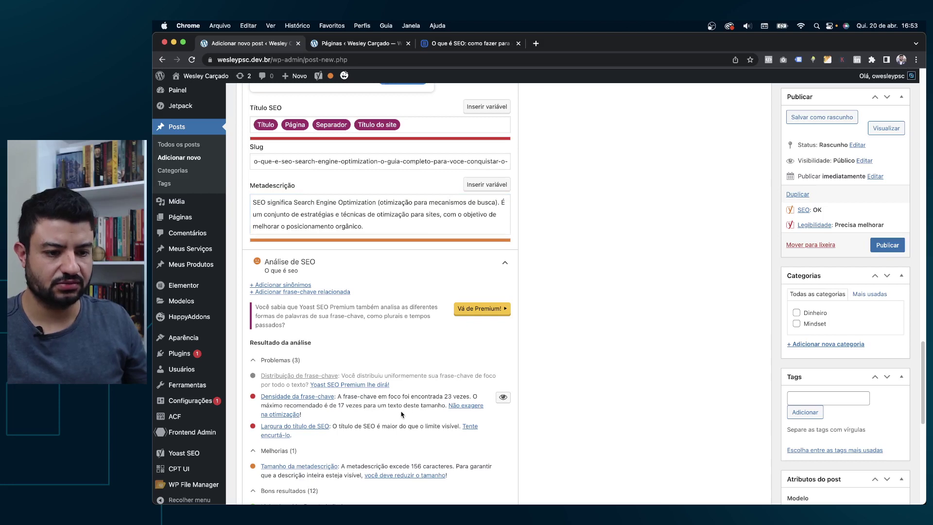
Step: End the meta description right after 'sites' with a full stop
scroll(397, 419, down, 1)
click(377, 222)
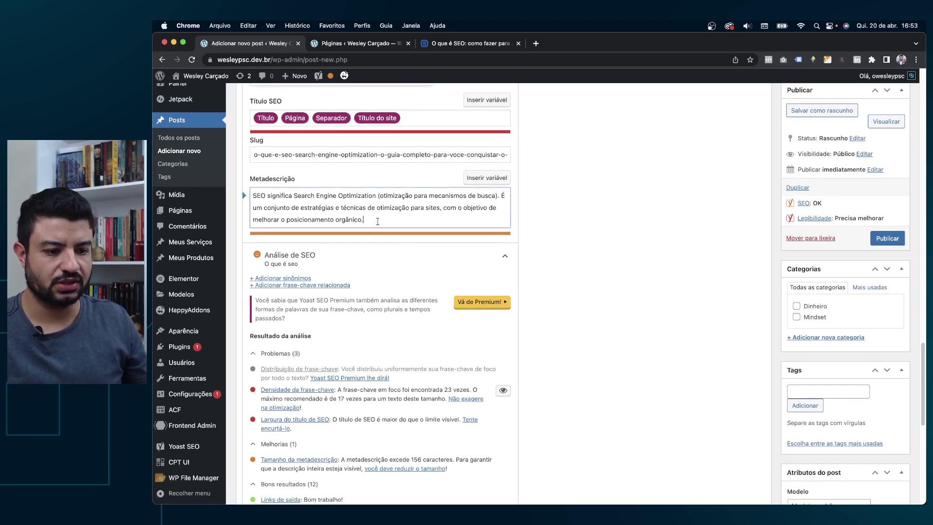
shift+click(441, 209)
key(BackSpace)
text(.)
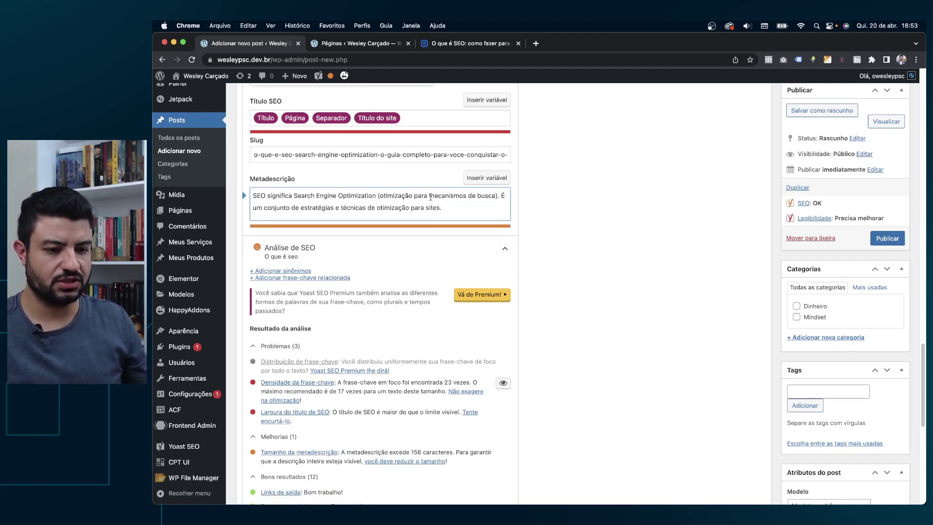
click(593, 237)
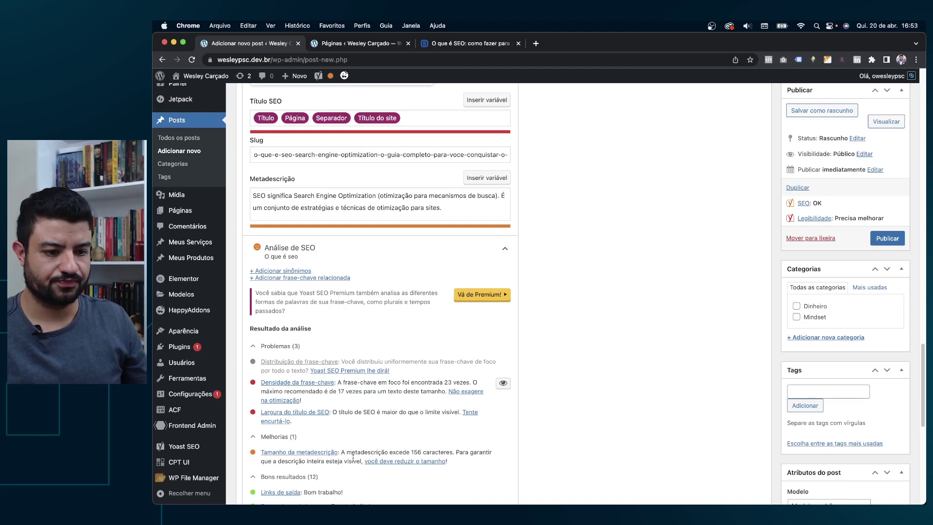
Step: Replace 'e técnicas de' with 'para' to read 'estratégias para otimização para sites.'
click(461, 212)
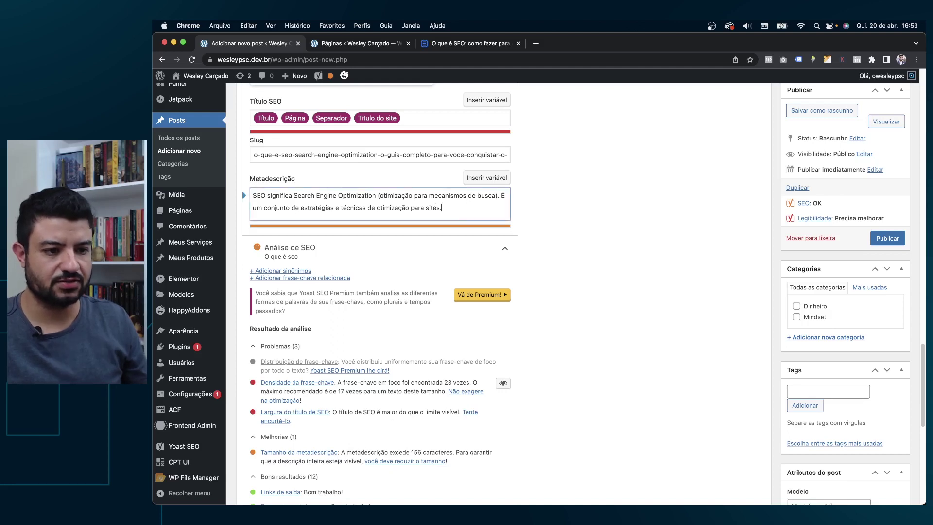
key(shift+alt+Left)
key(shift+alt+Left)
key(shift+alt+Left)
click(341, 208)
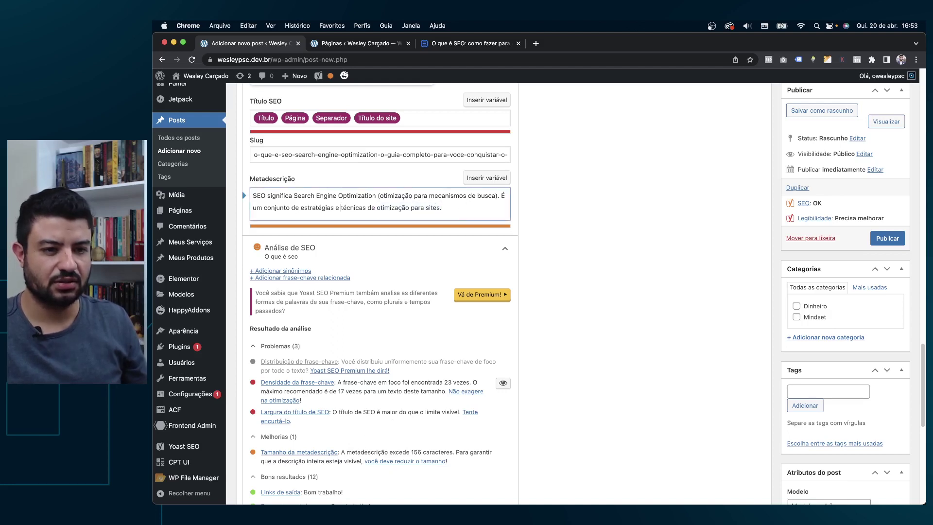
key(shift+alt+Right)
key(shift+alt+Right)
key(BackSpace)
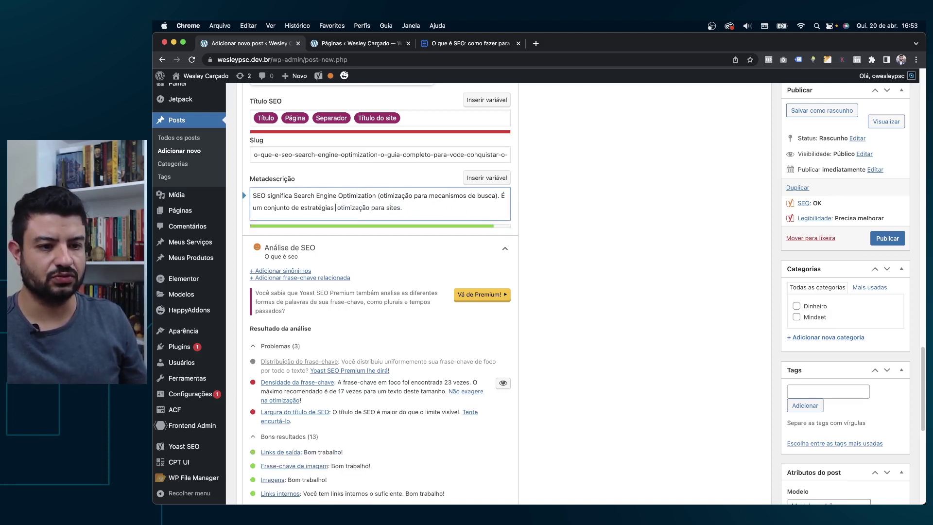
text(para)
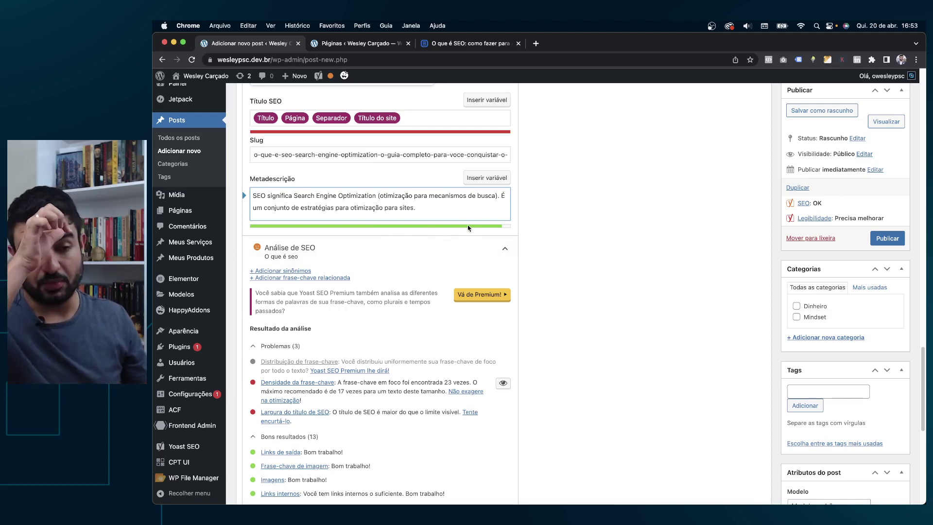
scroll(474, 202, down, 1)
scroll(400, 202, down, 4)
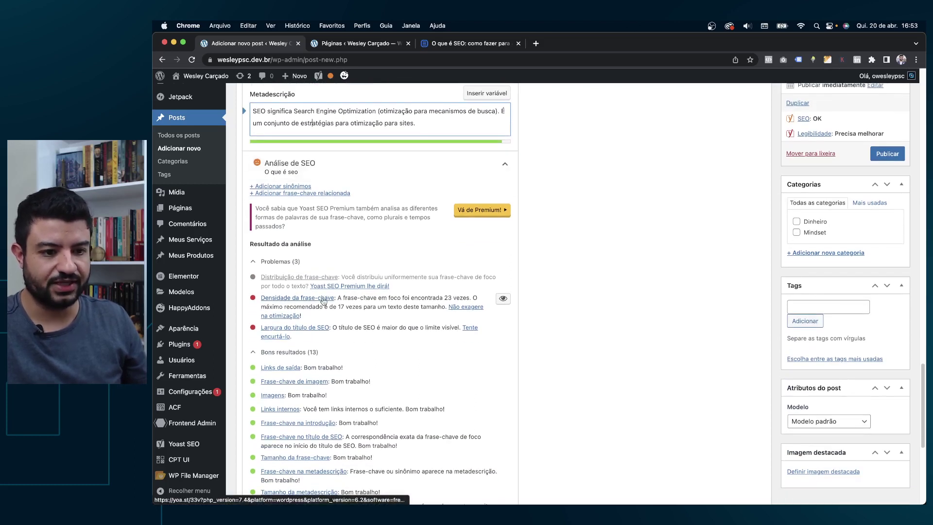
drag(339, 298, 452, 297)
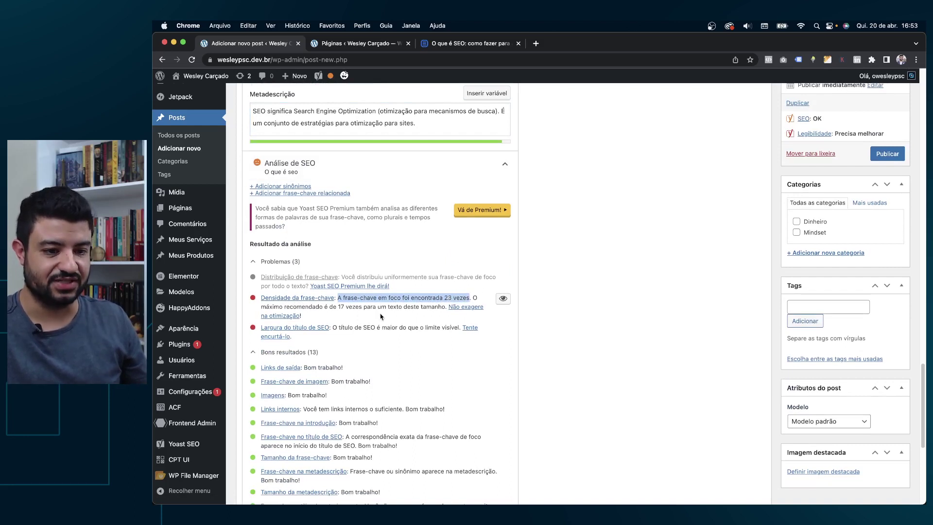
drag(287, 306, 400, 308)
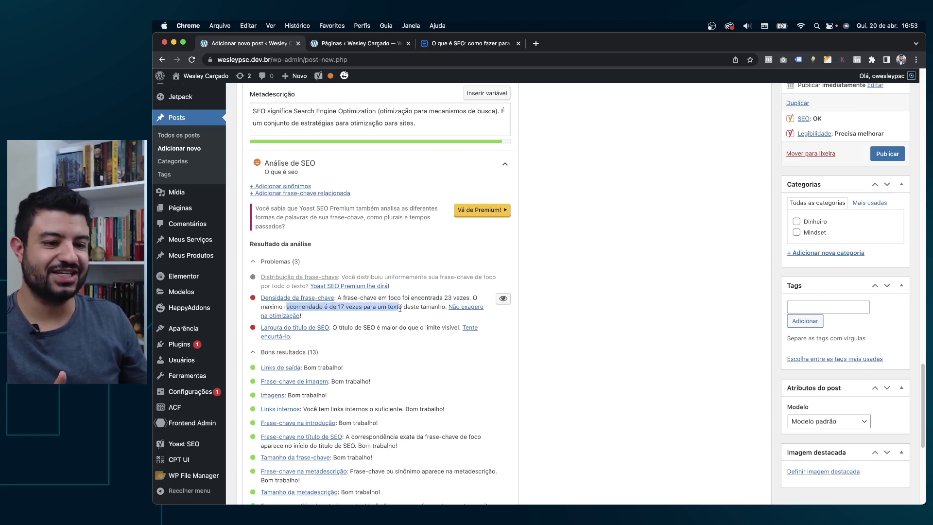
click(440, 308)
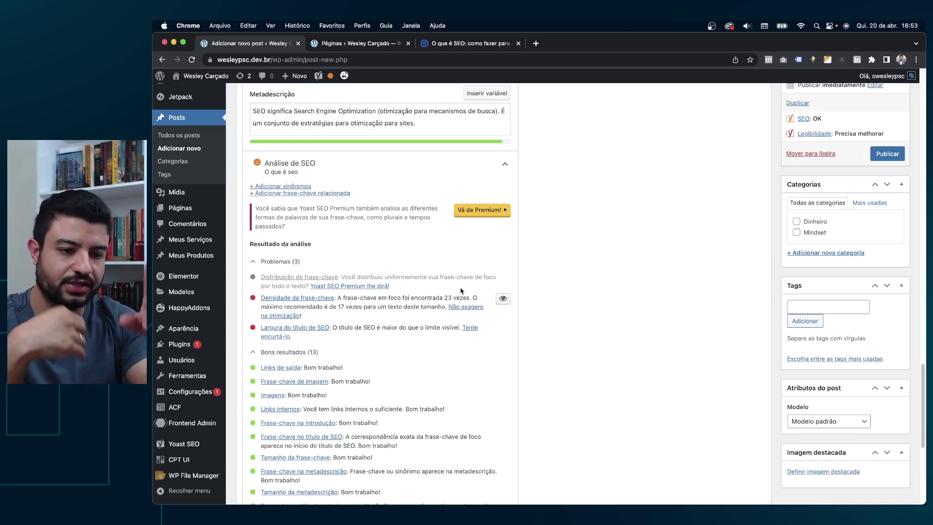
scroll(391, 363, down, 4)
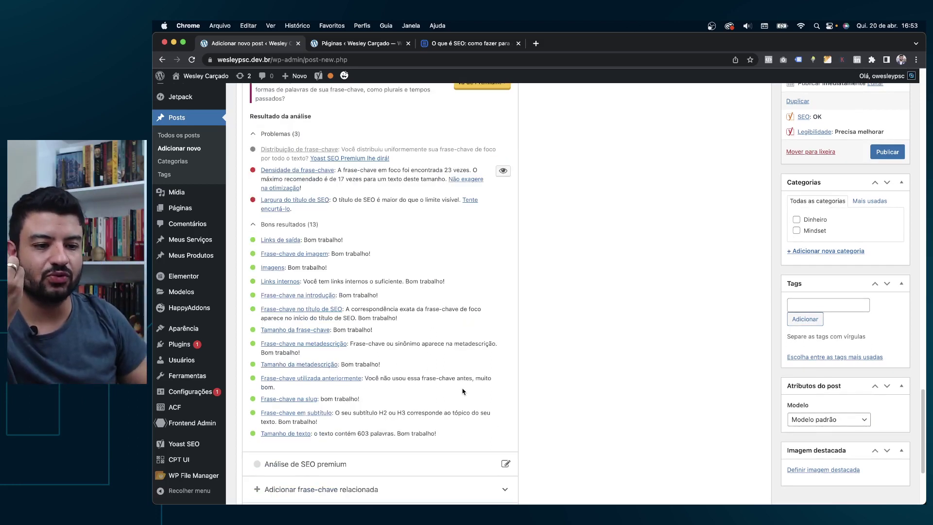
scroll(519, 363, up, 3)
Step: Reword the 'O que é SEO?' heading to 'Entenda as estratégias de SEO'
scroll(519, 366, up, 5)
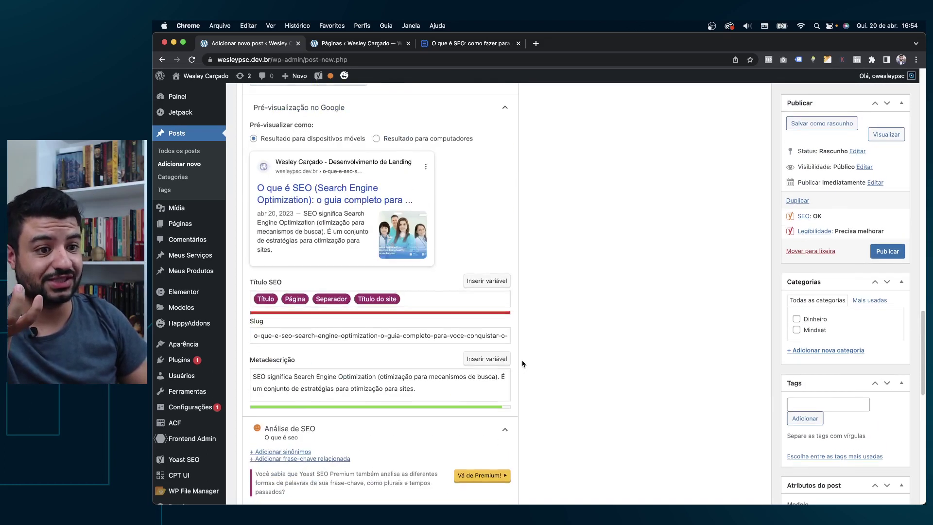
scroll(486, 363, up, 5)
scroll(404, 360, up, 2)
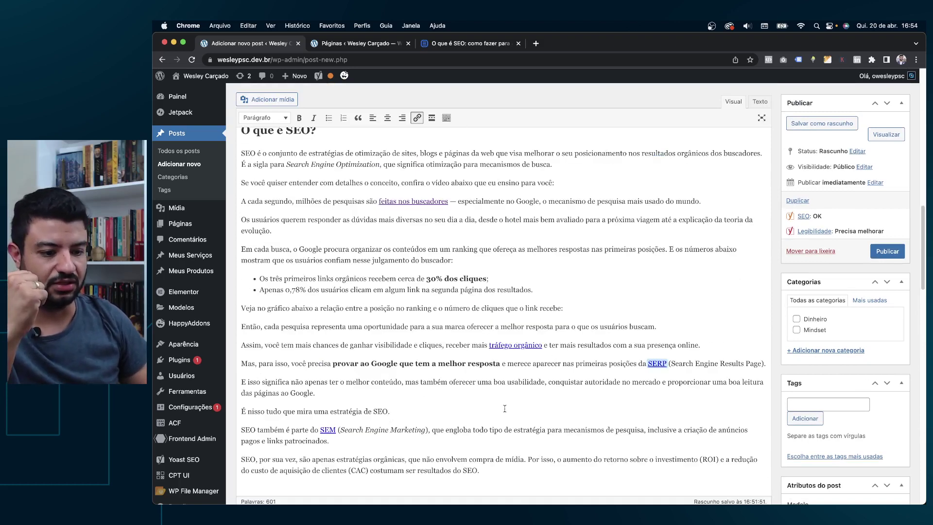
scroll(505, 408, up, 1)
scroll(418, 324, up, 3)
click(330, 342)
key(shift+Home)
key(Left)
key(alt+shift+Right)
key(alt+shift+Right)
key(alt+shift+Right)
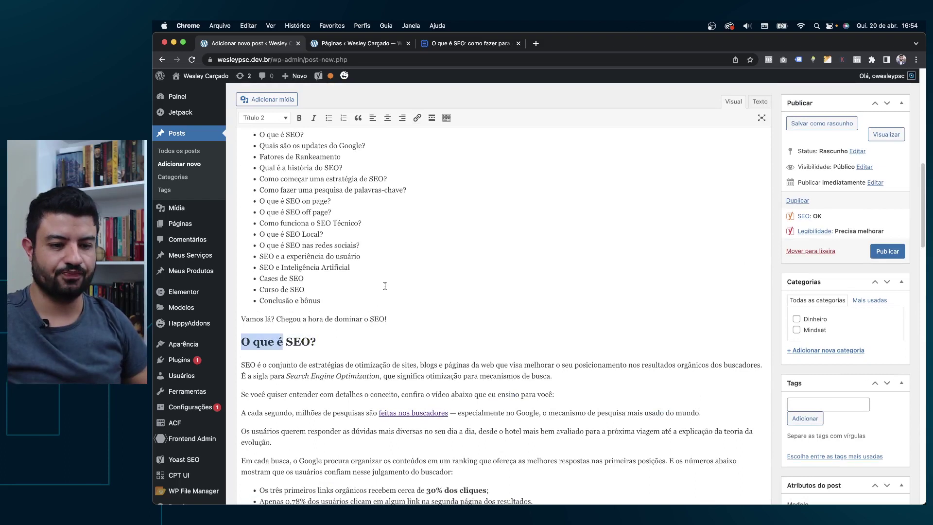
text(Entenda as estratégias de)
key(BackSpace)
Step: Start the SEO Local bullet with 'Aprenda' and change the next to 'Conheça SEO nas redes sociais'
scroll(332, 350, up, 2)
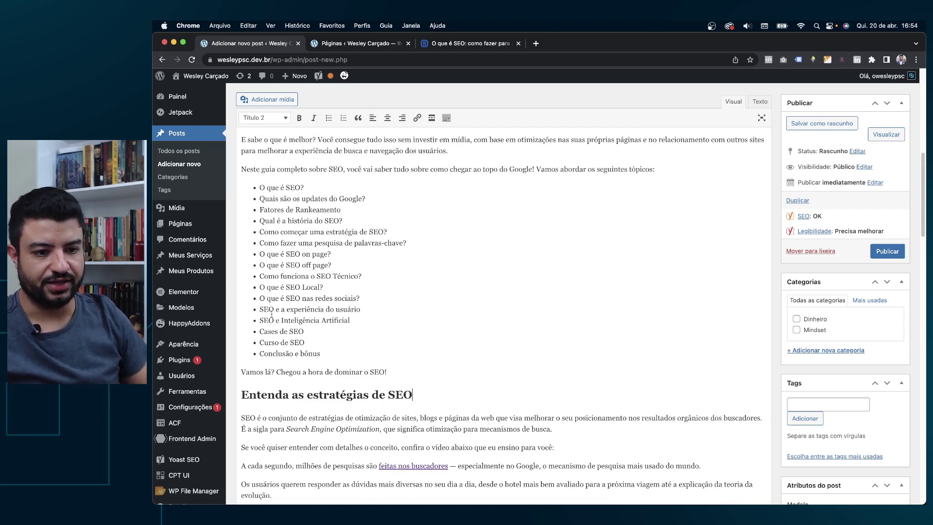
click(285, 286)
drag(267, 287, 286, 287)
key(shift+Home)
text(Aprenda)
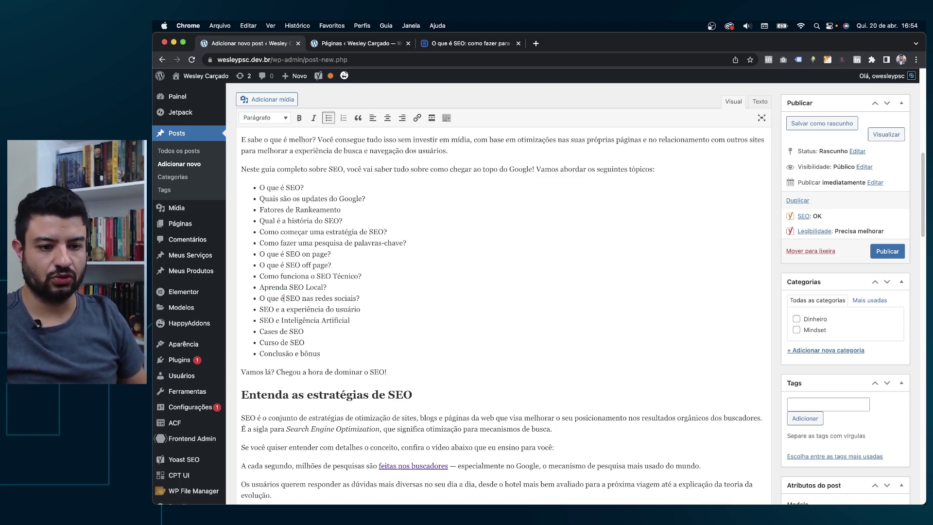
drag(283, 298, 260, 297)
click(327, 287)
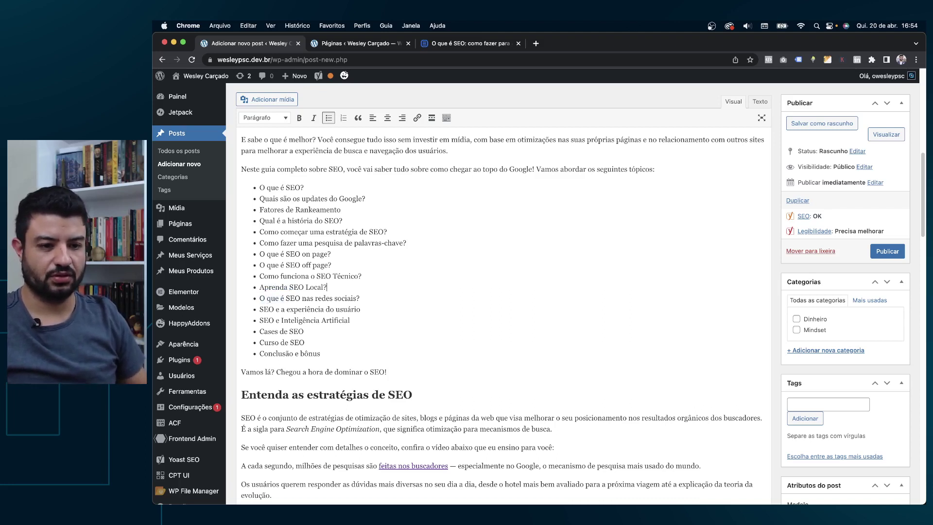
drag(260, 298, 284, 298)
text(Conheça)
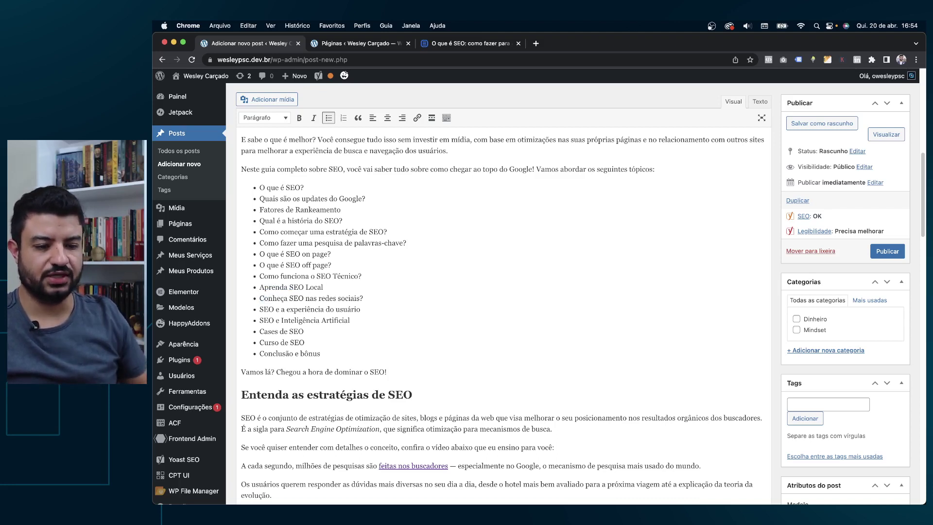
click(376, 300)
key(BackSpace)
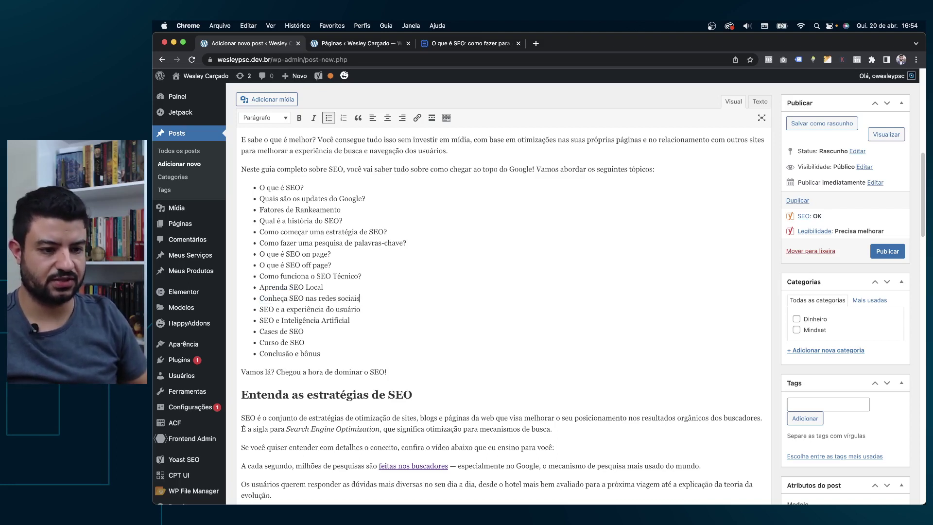
Step: Trim the remaining bullets to 'SEO on page' and 'SEO off page', without question marks
click(290, 252)
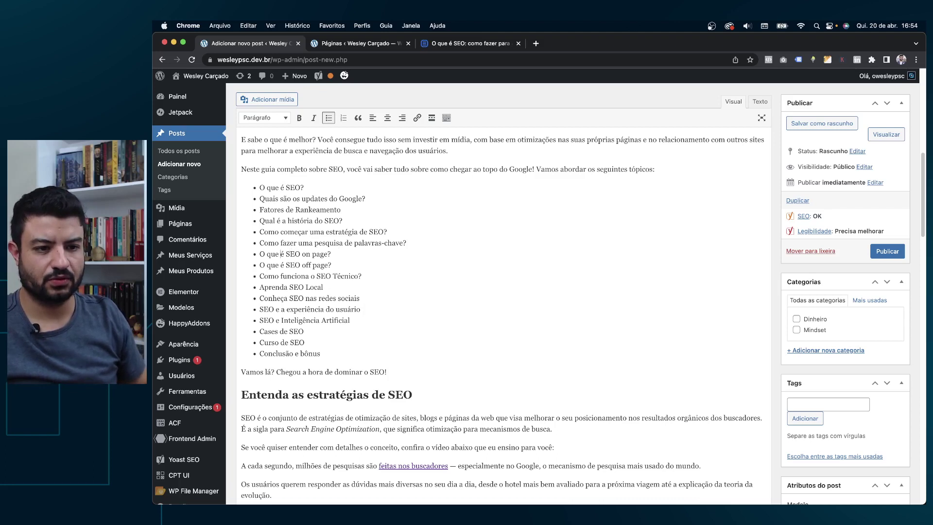
key(shift+Home)
key(BackSpace)
key(End)
key(BackSpace)
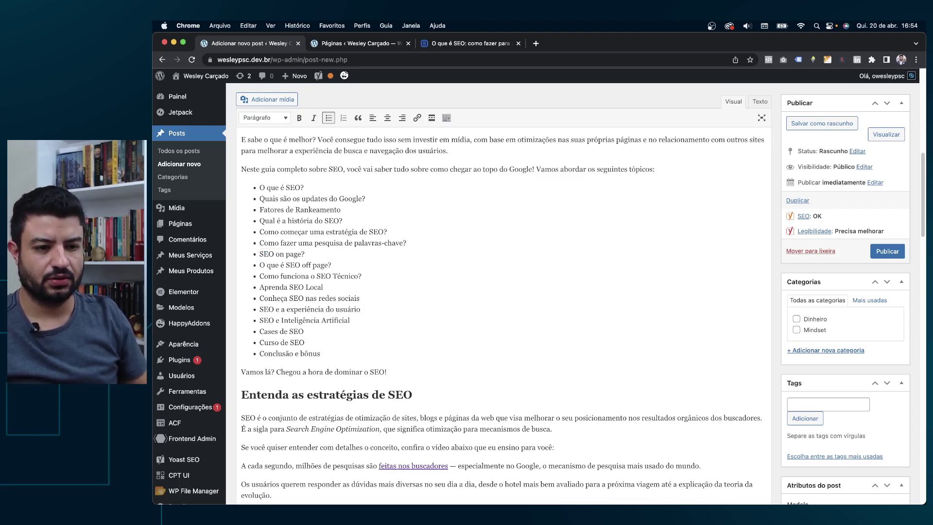
click(300, 265)
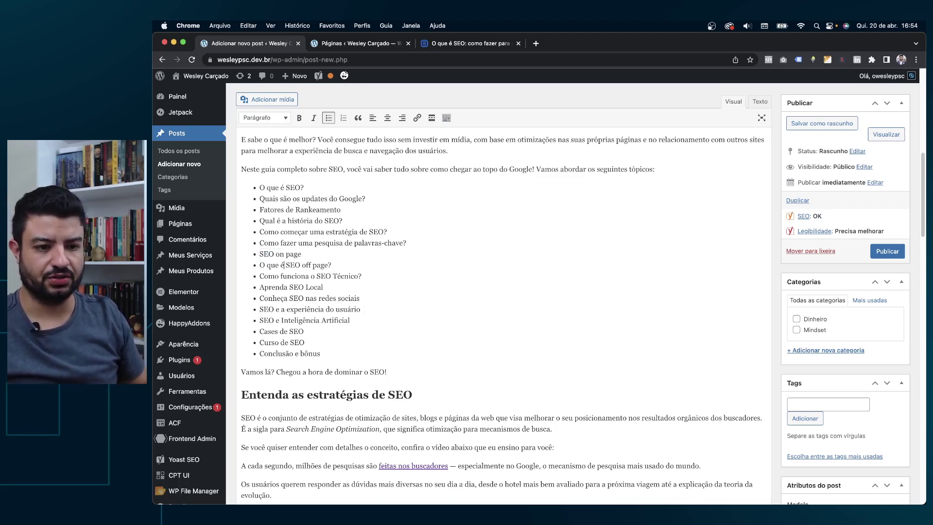
key(alt+shift+Left)
key(BackSpace)
key(End)
key(BackSpace)
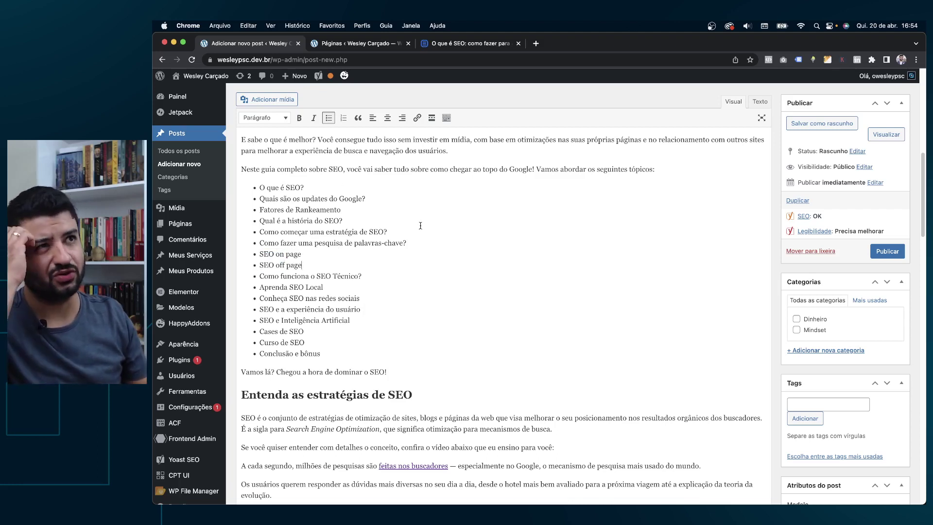
Step: Mark keyphrase occurrences in the editor via the Densidade da frase-chave eye icon
scroll(421, 222, down, 8)
scroll(449, 314, down, 7)
scroll(450, 314, down, 4)
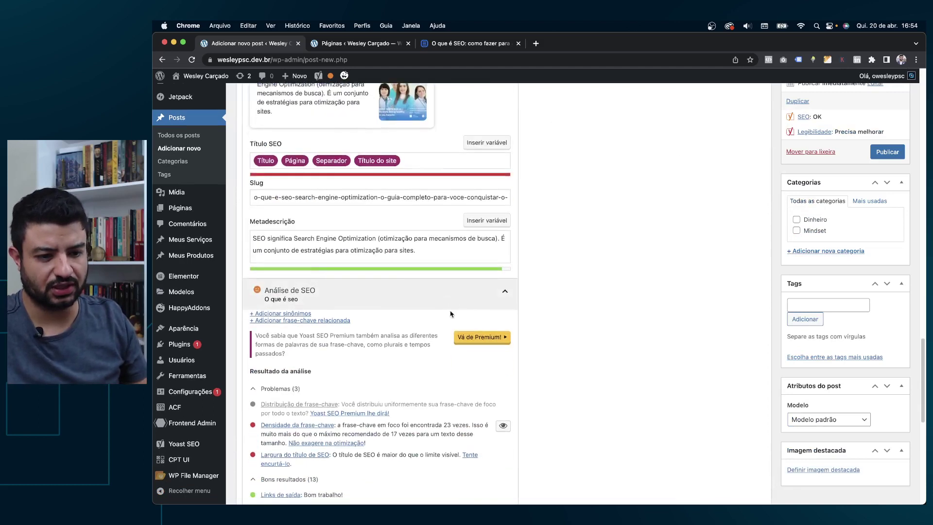
scroll(452, 313, down, 5)
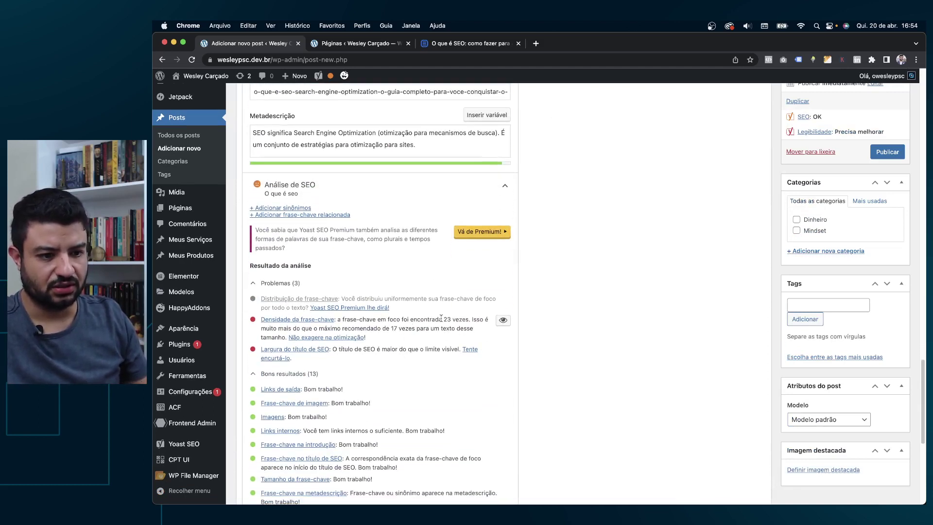
click(501, 321)
Step: Inspect the focus keyphrase 'O que é seo' and re-highlight every SEO occurrence in the post
scroll(579, 321, up, 5)
scroll(438, 311, up, 5)
scroll(396, 304, up, 3)
scroll(396, 305, up, 1)
scroll(396, 305, down, 4)
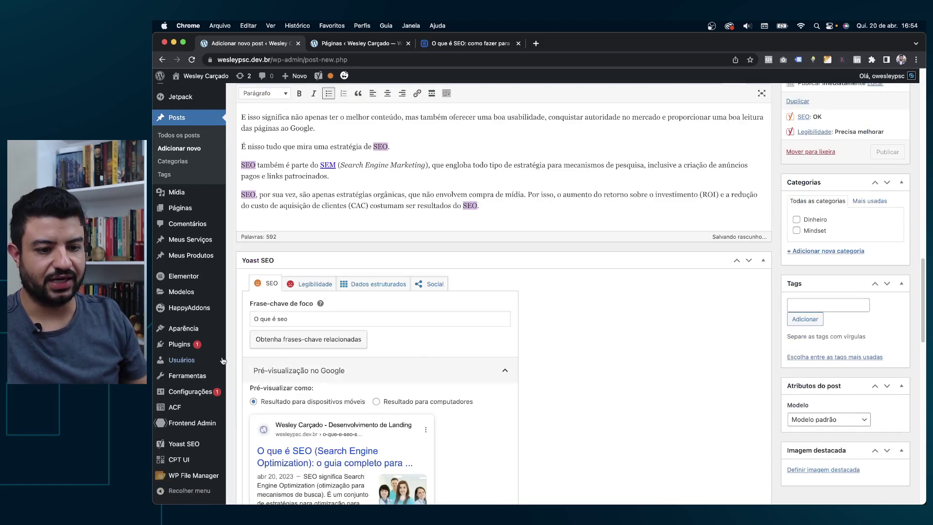
triple_click(286, 318)
click(316, 313)
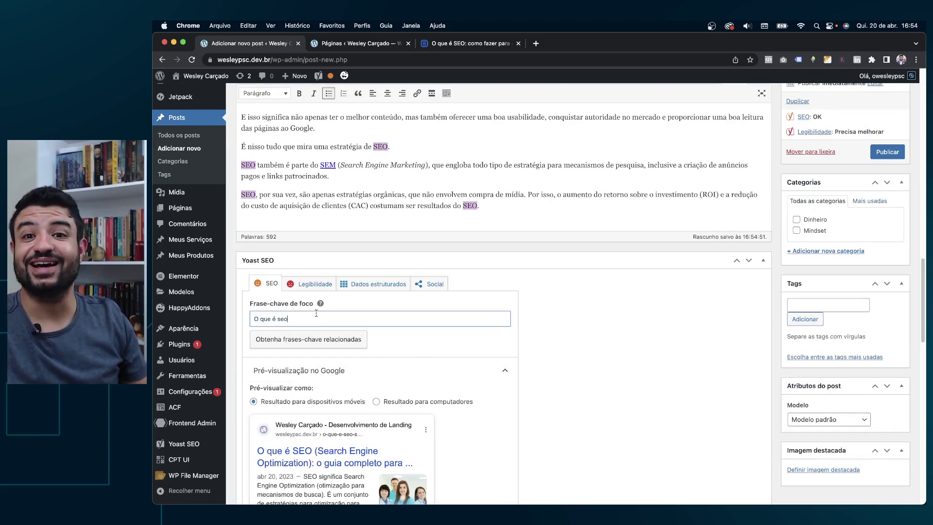
scroll(500, 297, up, 2)
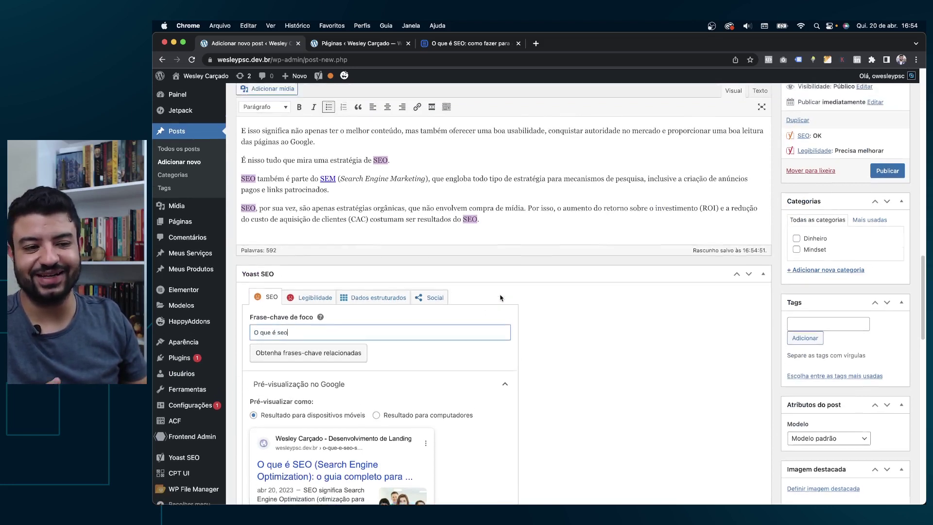
click(378, 223)
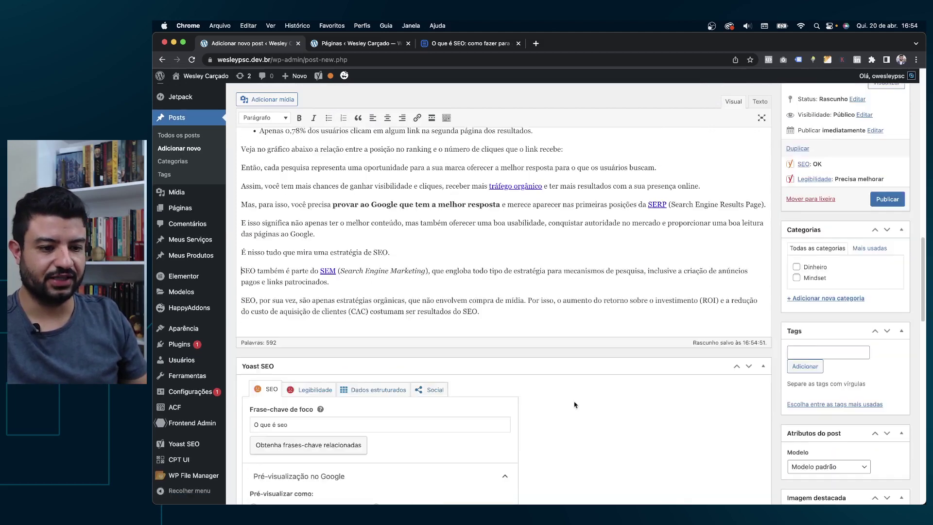
scroll(534, 389, down, 10)
click(503, 377)
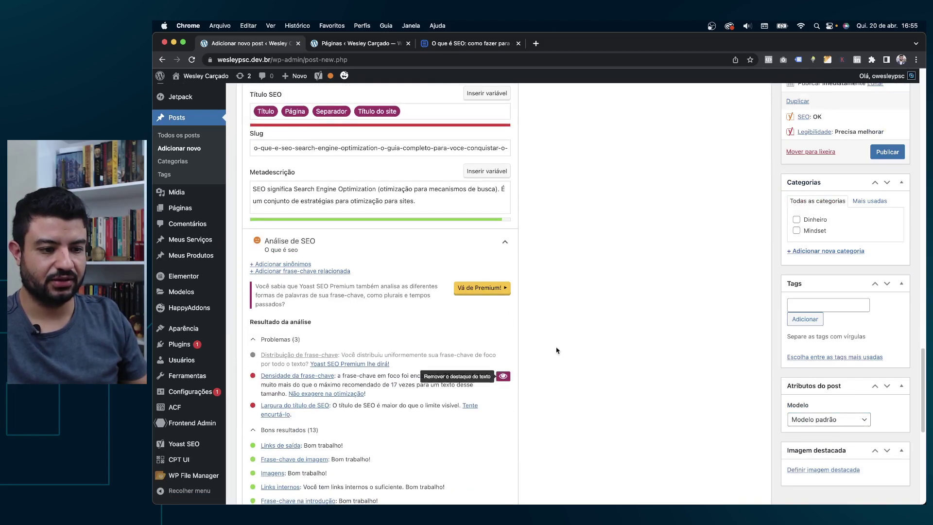
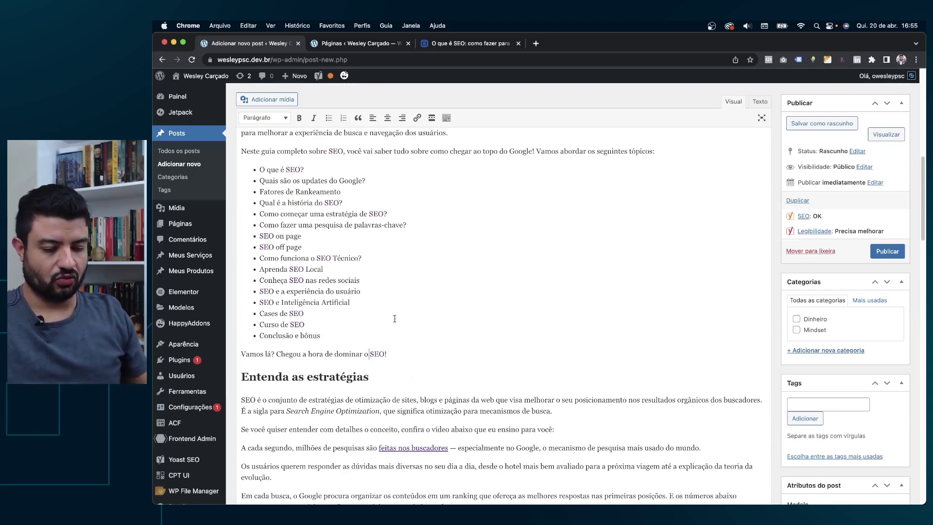
Step: Swap the intro's 'o SEO' for 'a técnica', make the first item 'Entenda o conceito', and drop 'do SEO?' from history
drag(364, 354, 387, 354)
text(a té)
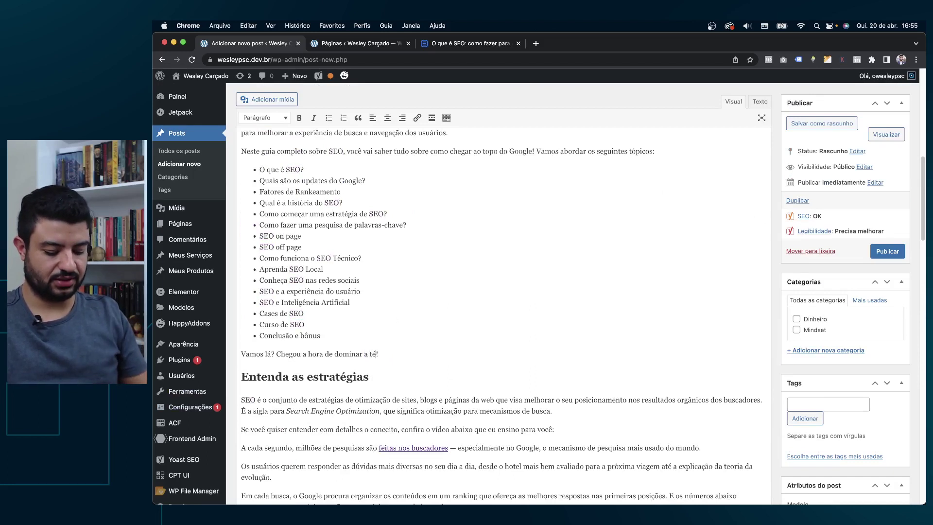
text(cnica)
scroll(323, 213, up, 1)
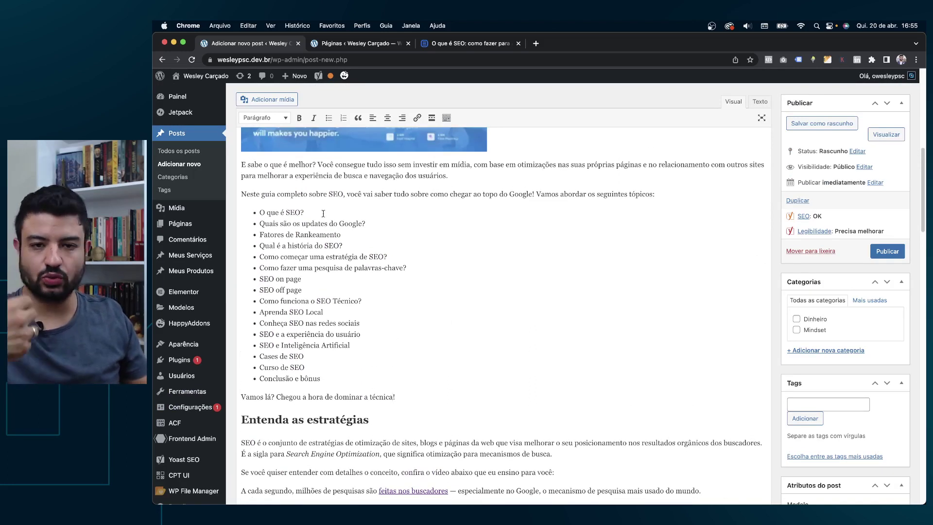
double_click(295, 213)
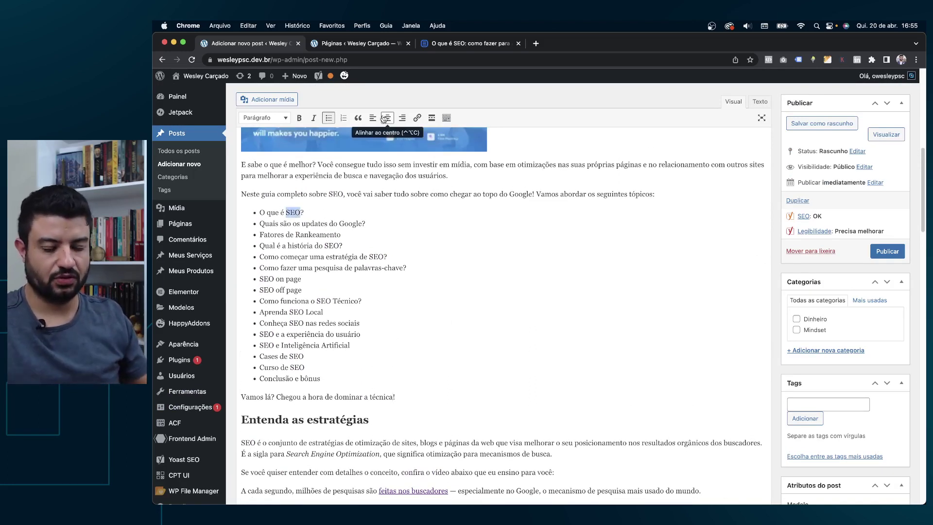
key(shift+alt+Left)
key(shift+alt+Left)
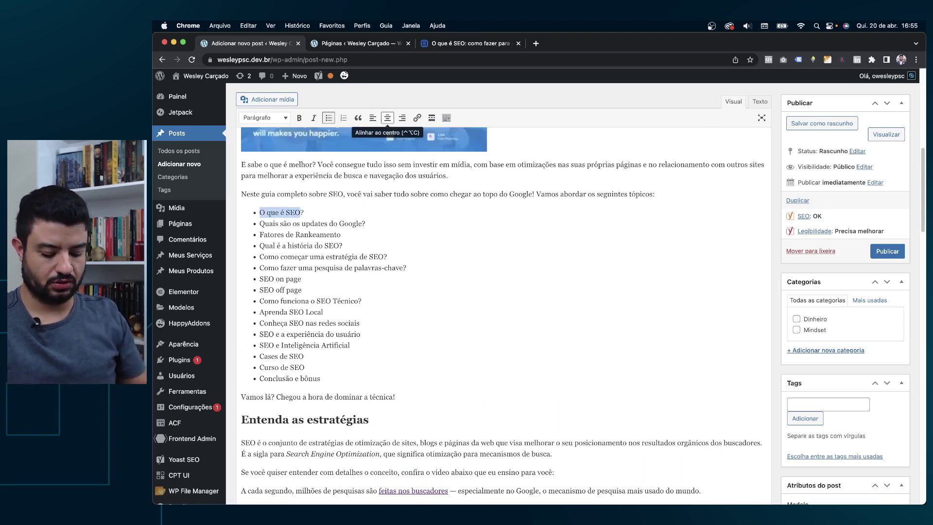
text(Entenda o conceit)
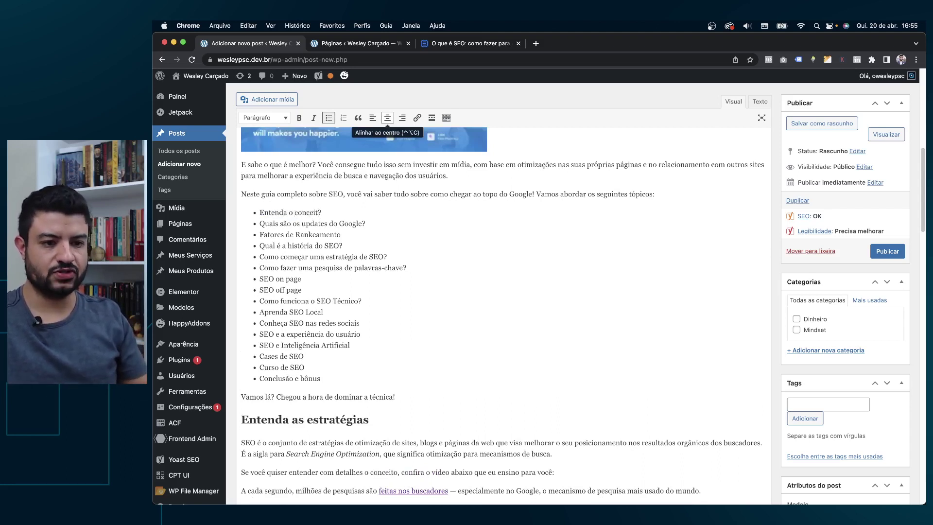
text(o)
key(Delete)
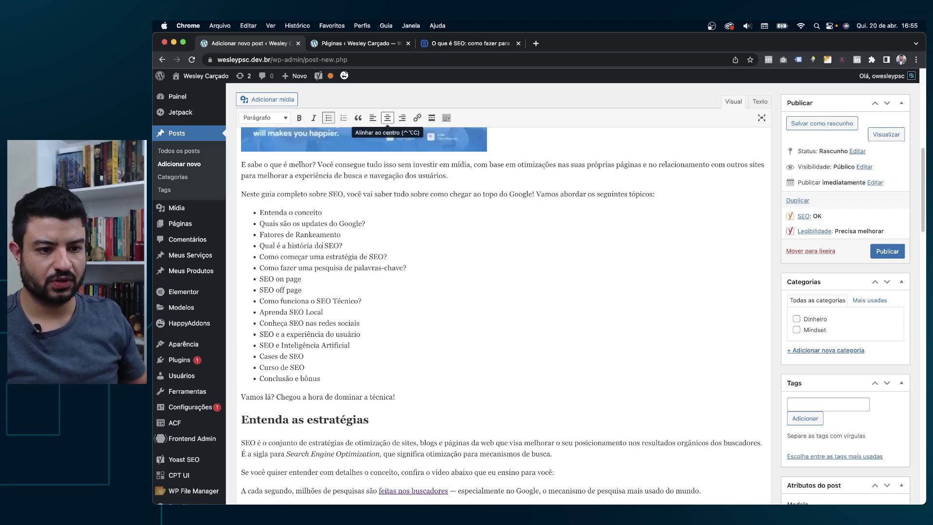
key(shift+super+Right)
key(BackSpace)
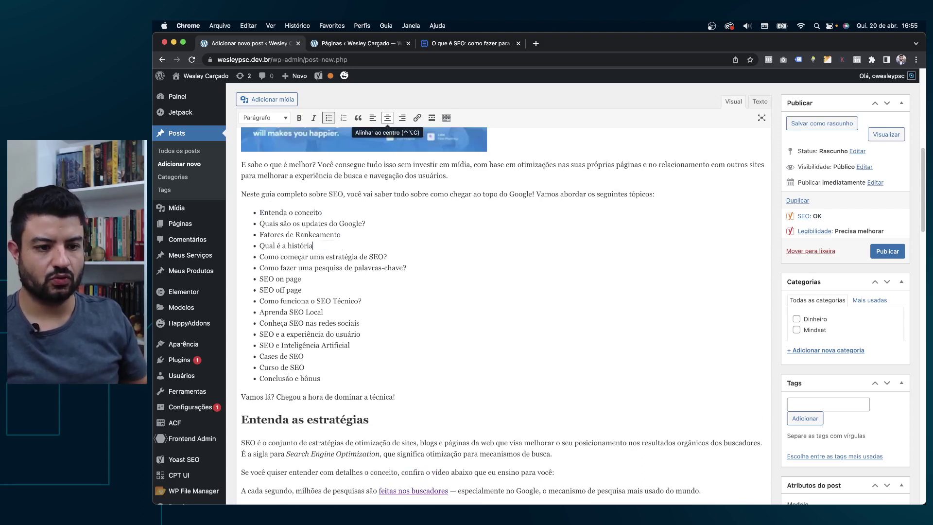
Step: Leave the strategy item as is and remove 'SEO' from the on page and off page items, capitalizing them
key(shift+alt+Left)
key(shift+alt+Left)
key(shift+alt+Left)
key(shift+alt+Right)
key(Right)
key(Down)
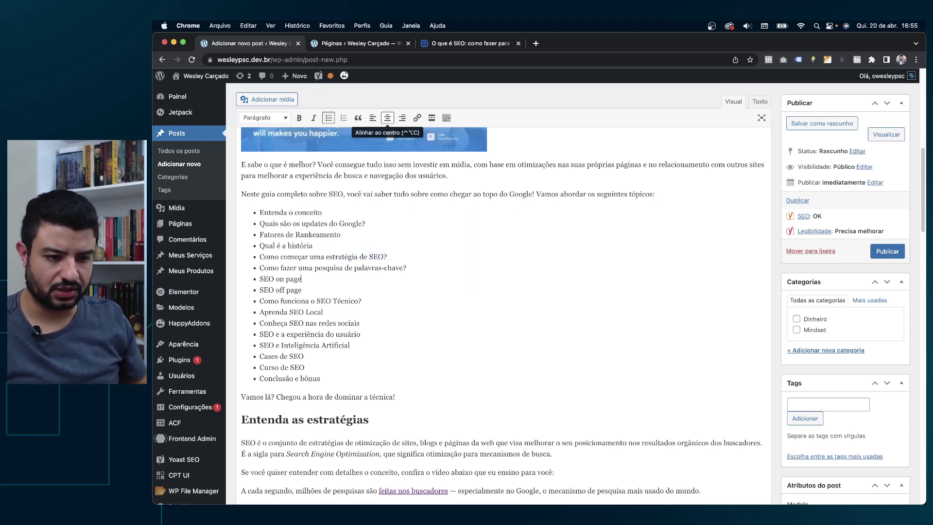
key(BackSpace)
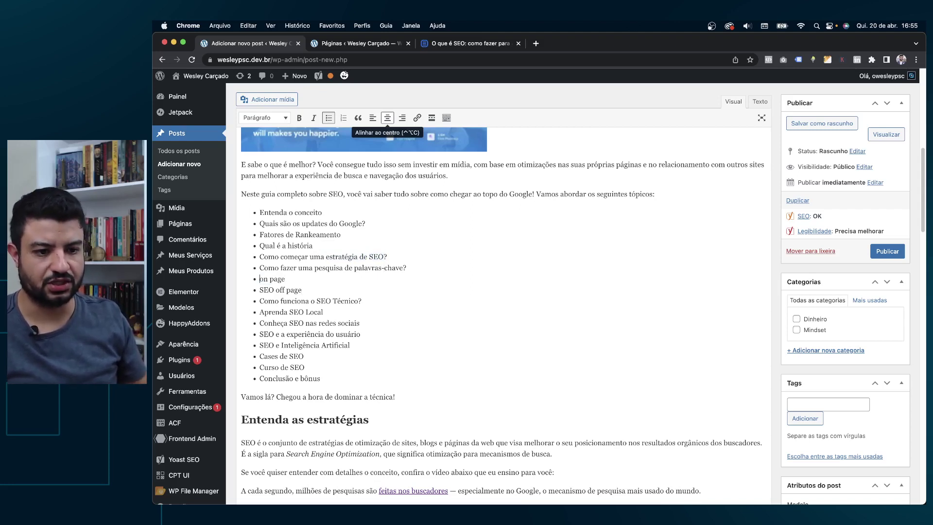
key(shift+alt+Right)
key(shift+Right)
key(shift+Right)
text(O)
key(Up)
key(BackSpace)
text(O)
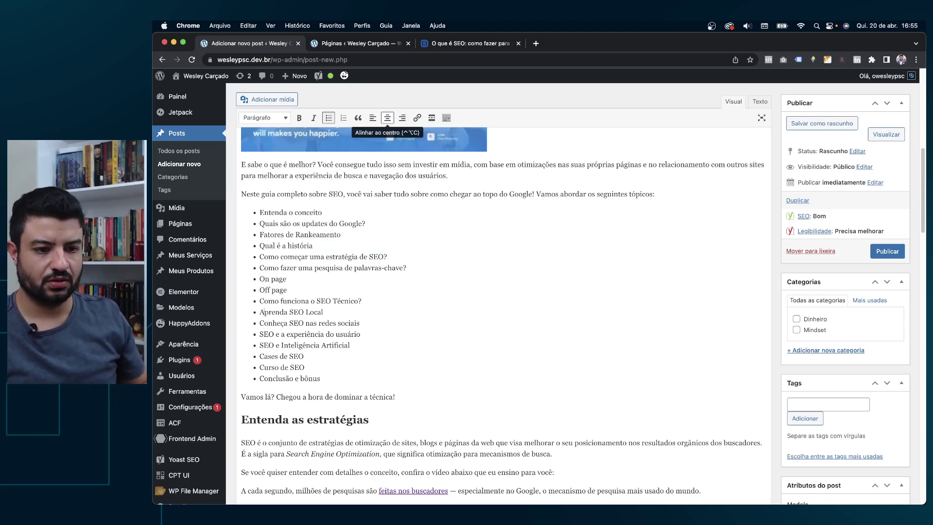
Step: Shorten the remaining items to 'Nas redes sociais', 'Experiência do usuário' and 'Inteligência Artificial'
drag(362, 300, 316, 301)
click(318, 312)
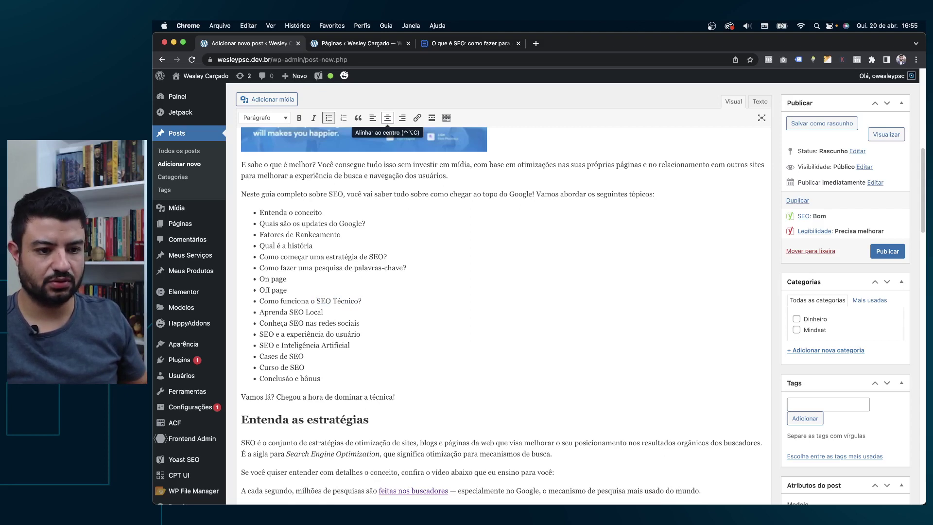
double_click(297, 323)
click(310, 323)
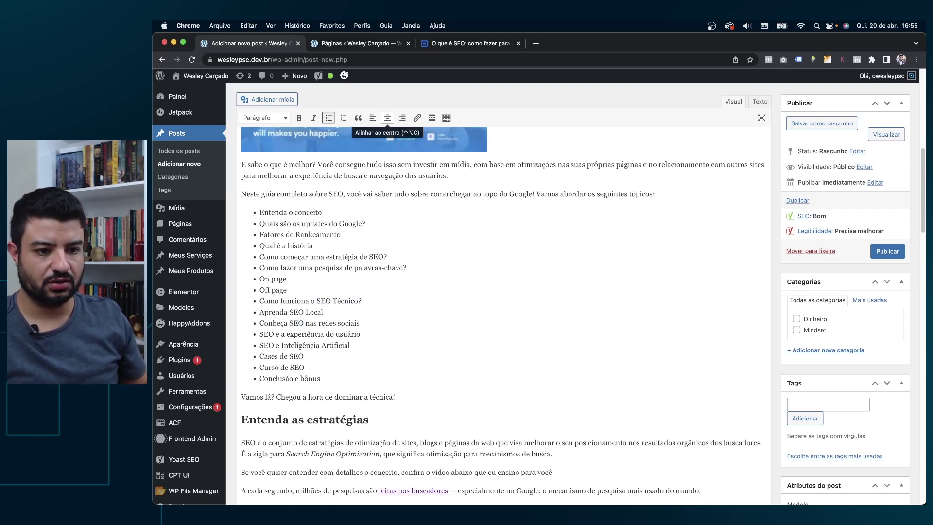
drag(310, 324, 260, 323)
text(N)
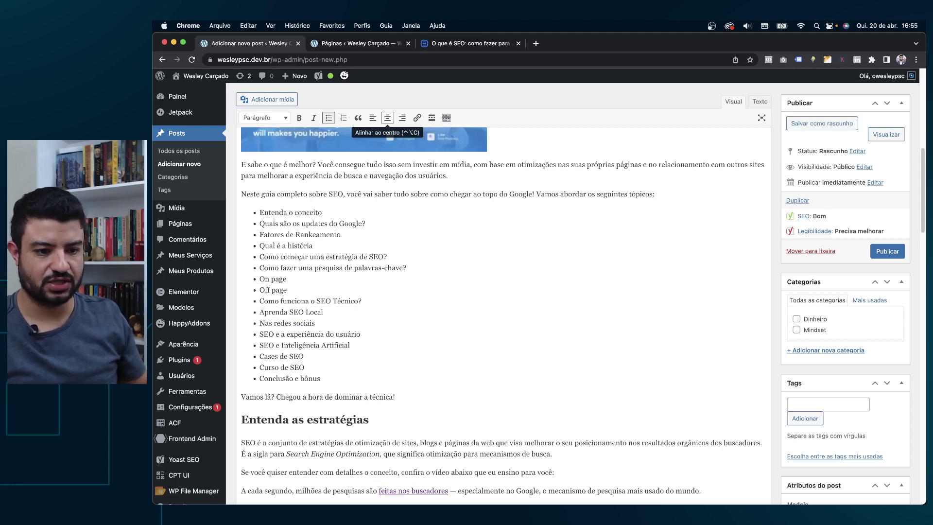
text(E)
mouse_move(286, 335)
mouse_down()
mouse_move(279, 345)
mouse_move(289, 356)
mouse_up()
key(BackSpace)
key(BackSpace)
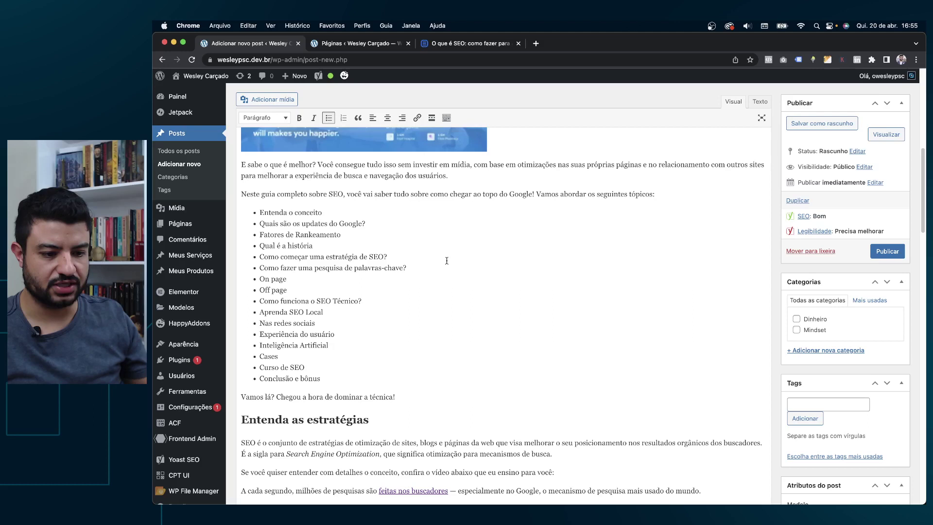
Step: Scroll through the Yoast analysis and review the keyphrase density result
scroll(444, 326, down, 2)
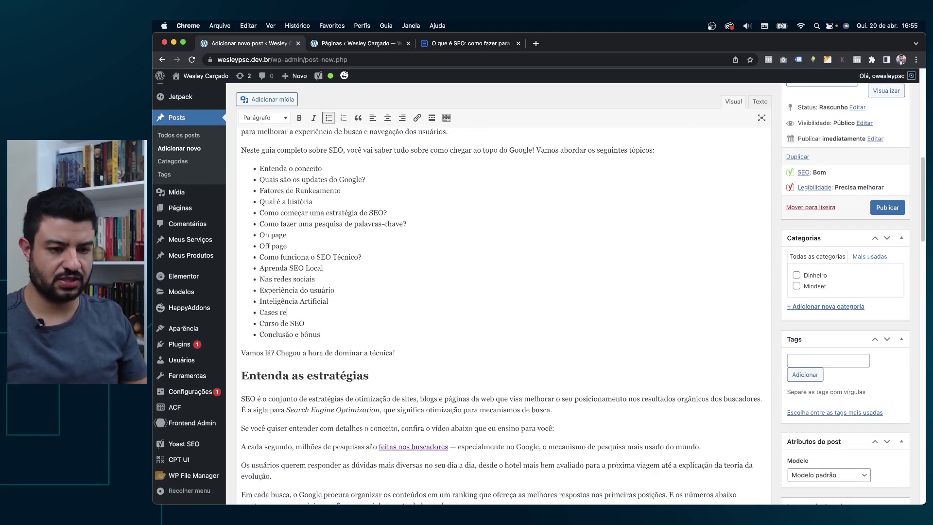
scroll(497, 348, down, 2)
scroll(514, 346, down, 5)
scroll(515, 346, down, 10)
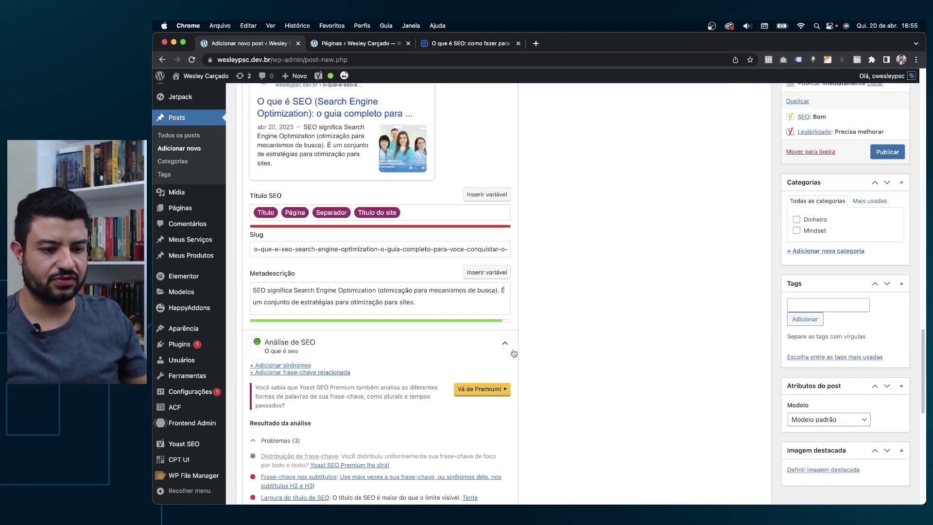
scroll(486, 386, down, 3)
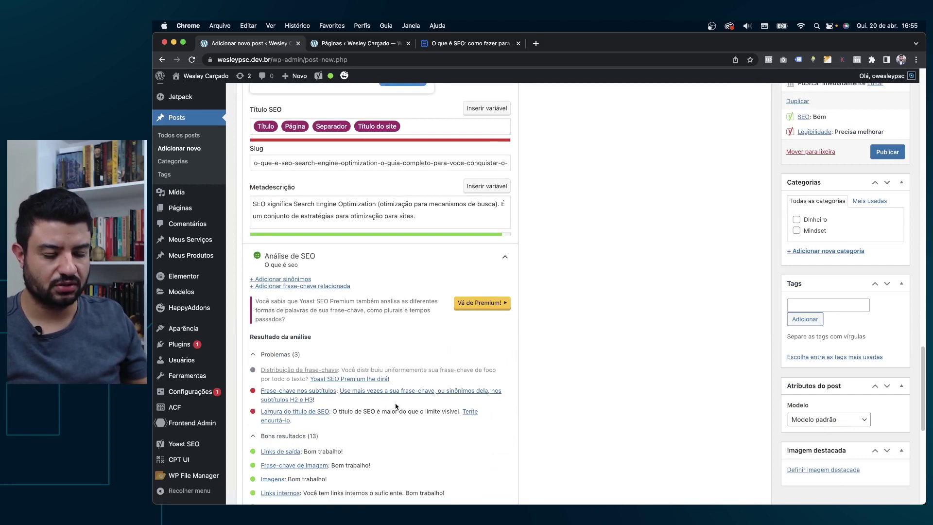
scroll(289, 384, down, 3)
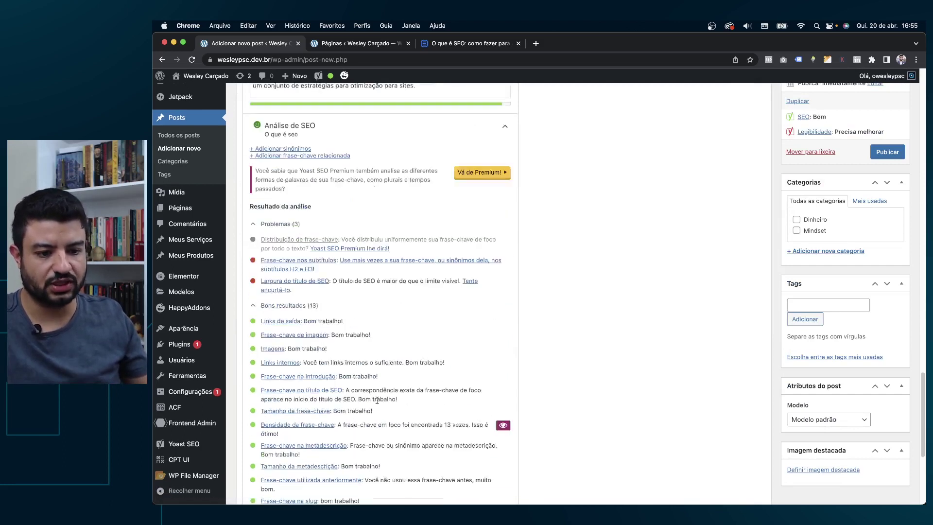
scroll(286, 360, down, 2)
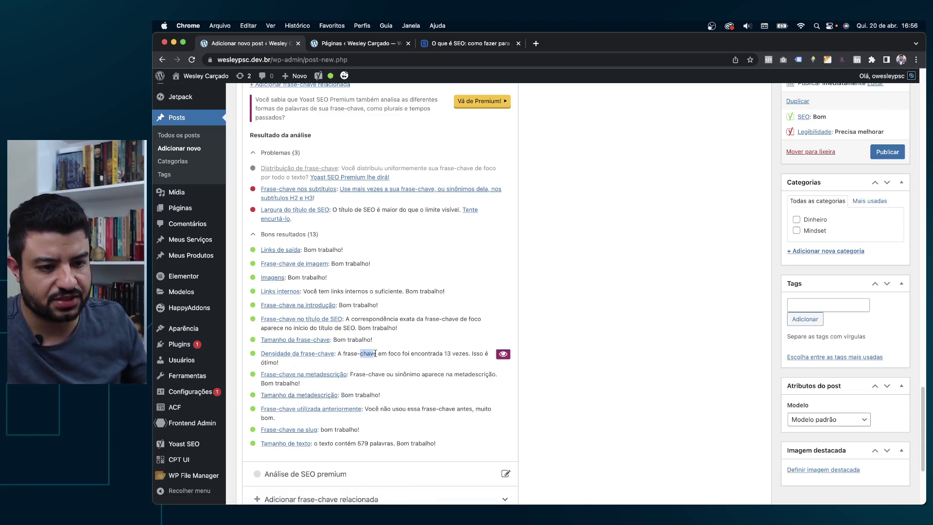
drag(375, 353, 415, 354)
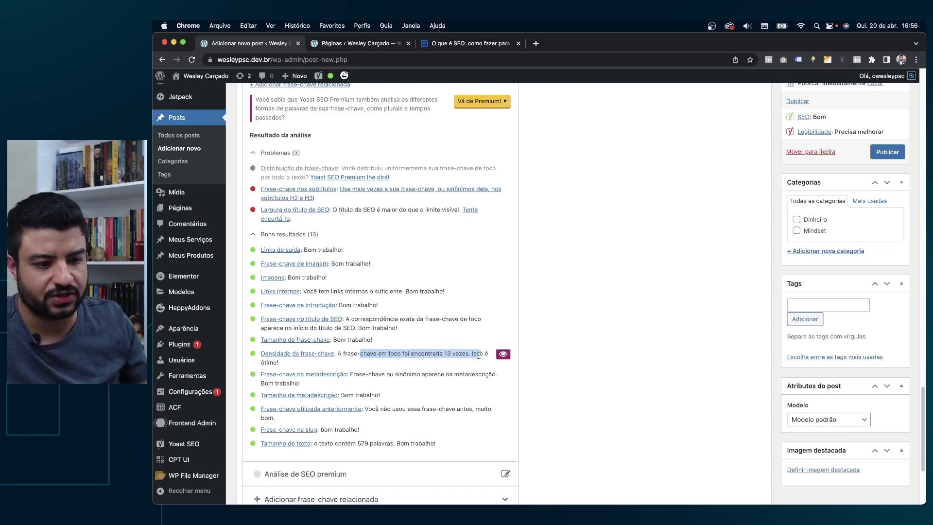
drag(479, 355, 428, 363)
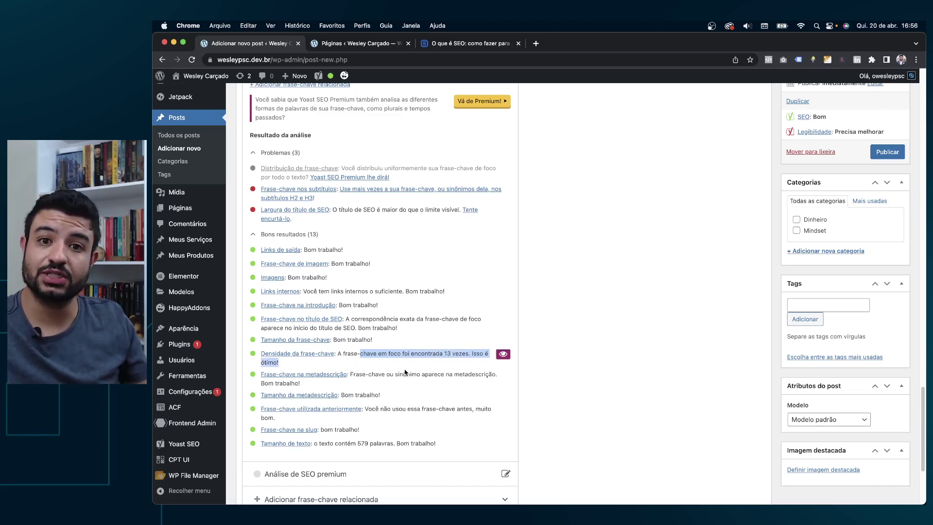
scroll(457, 370, up, 1)
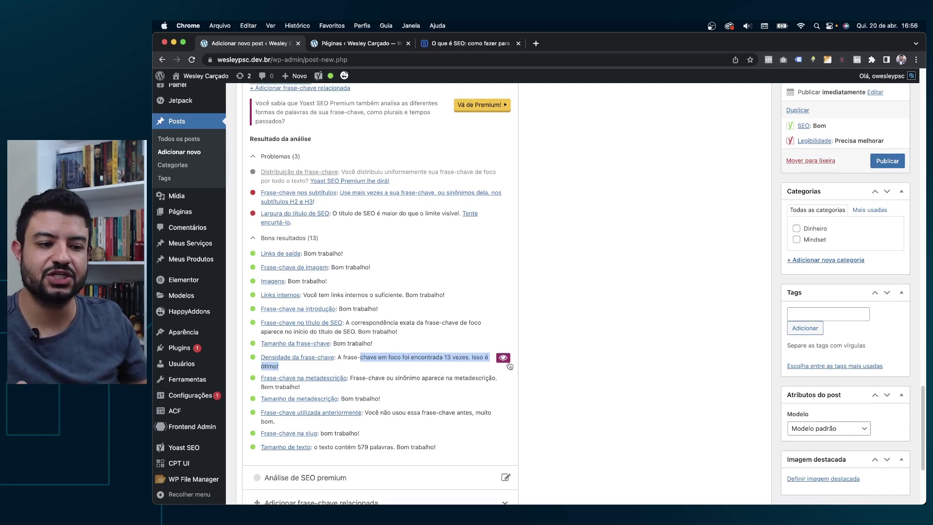
click(556, 326)
Step: Check the 'Frase-chave nos subtítulos' advice, then scroll back up to the 'Entenda as estratégias' subheading
scroll(549, 331, up, 2)
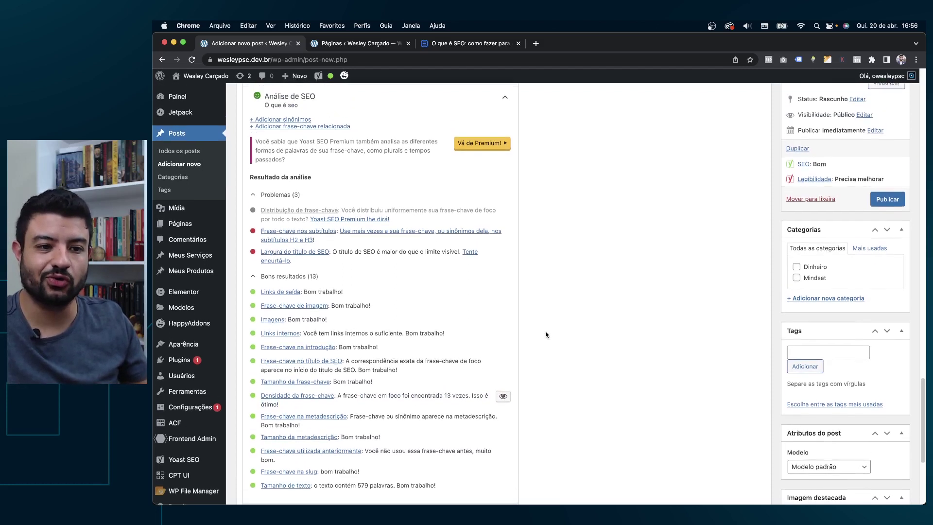
scroll(545, 335, up, 3)
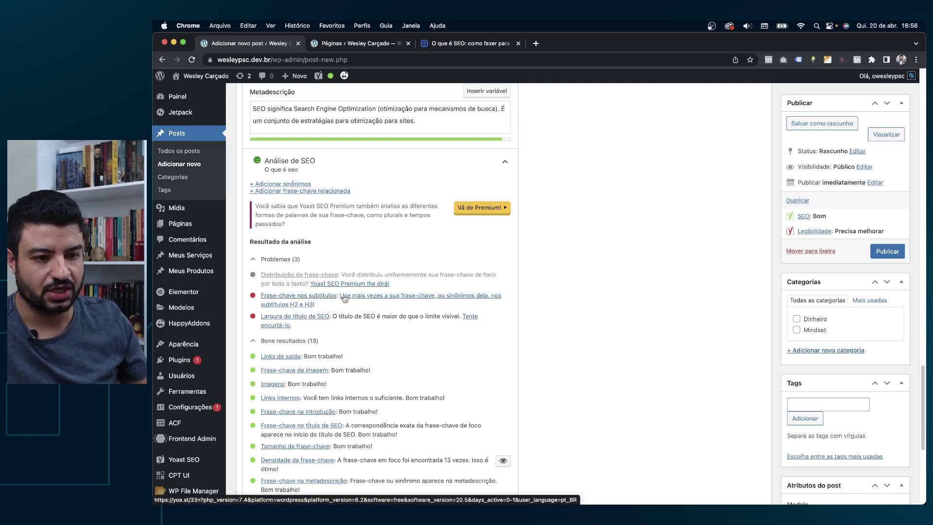
right_click(444, 296)
key(Escape)
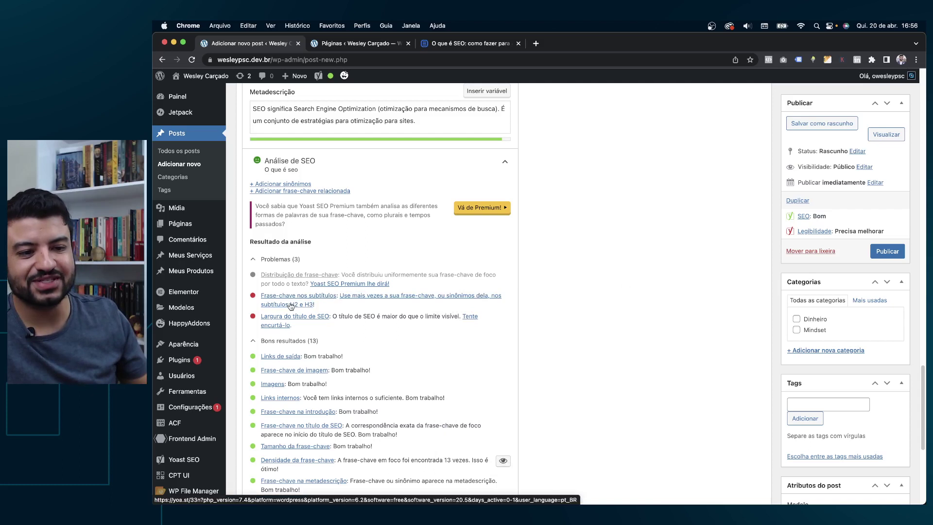
scroll(367, 328, up, 7)
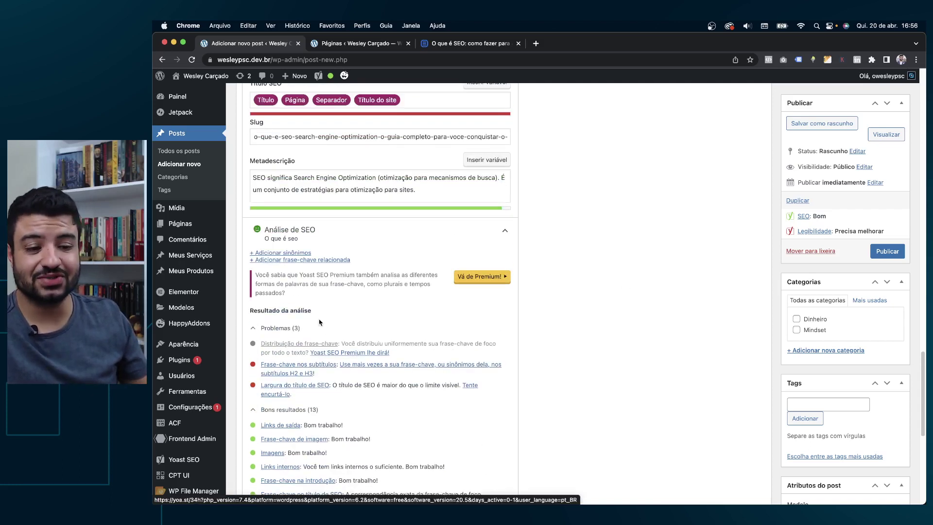
scroll(366, 329, up, 5)
scroll(367, 329, up, 5)
Step: Append 'de SEO' to the 'Entenda as estratégias' heading and check the updated Yoast analysis
scroll(375, 340, up, 2)
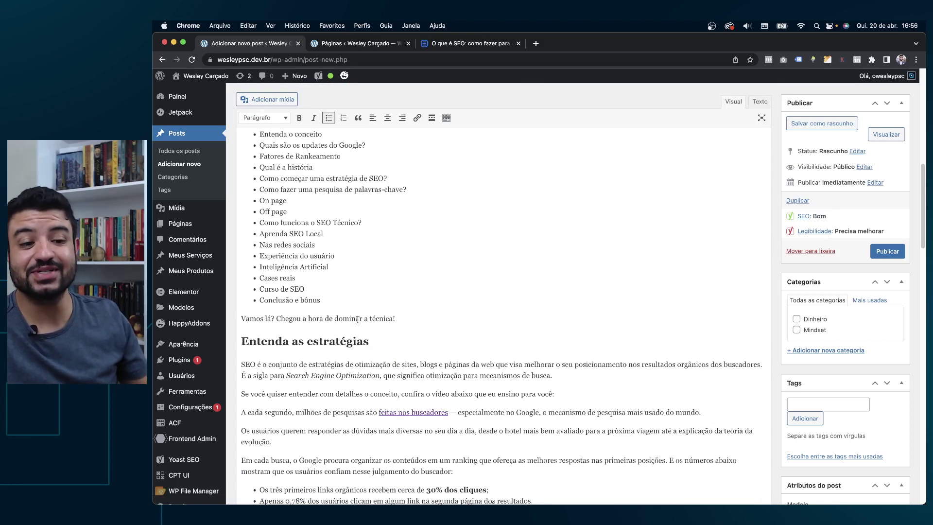
click(376, 340)
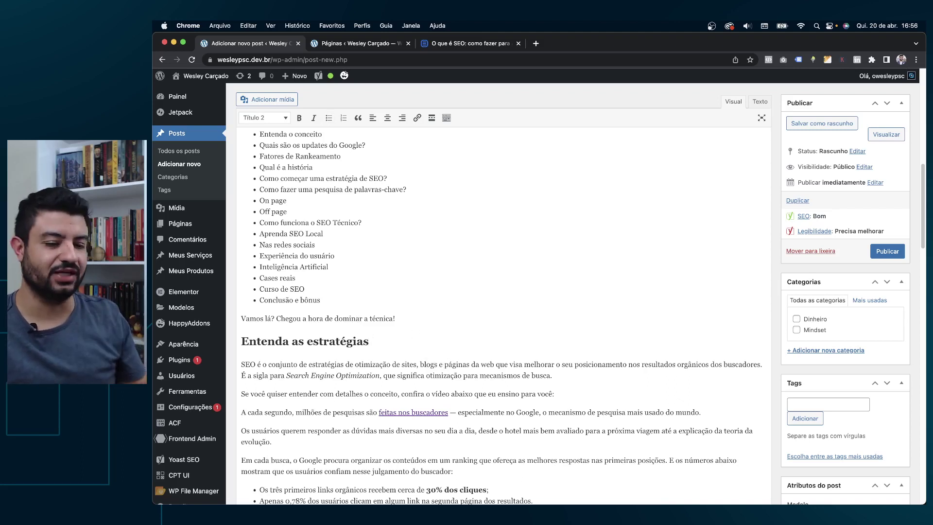
text(de S)
scroll(471, 348, down, 10)
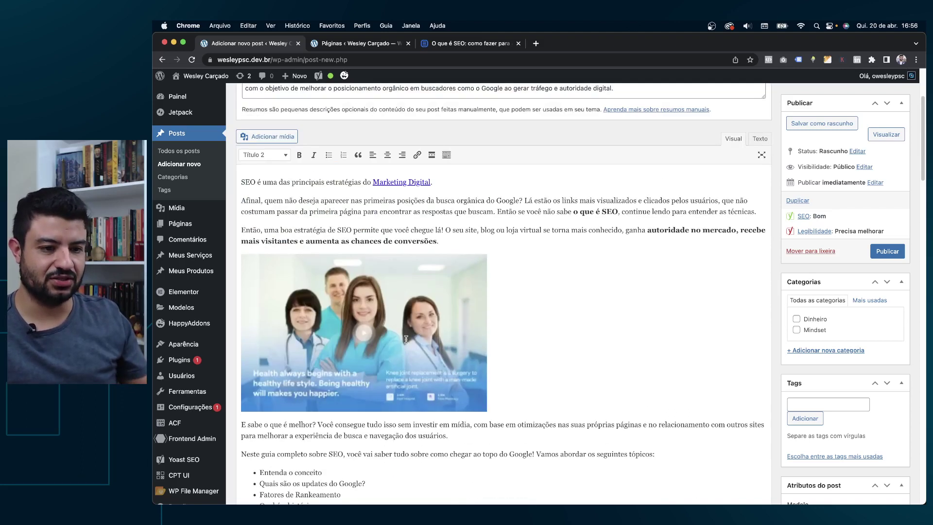
scroll(471, 348, up, 2)
scroll(471, 349, up, 8)
scroll(470, 348, down, 3)
scroll(471, 348, down, 3)
scroll(510, 375, down, 3)
scroll(570, 414, down, 3)
scroll(571, 414, down, 5)
scroll(573, 410, down, 5)
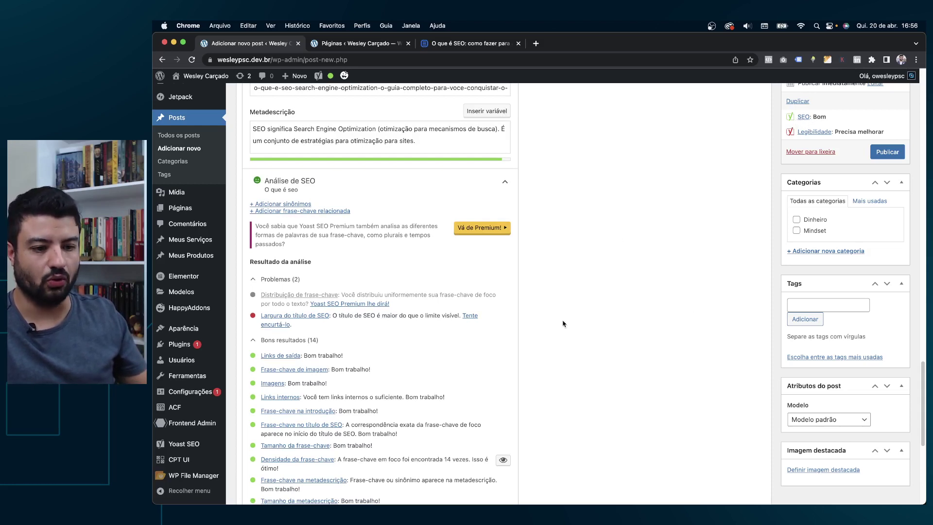
Step: Review the SEO title width warning, then place the caret in the post title just before 'o guia'
drag(330, 316, 461, 316)
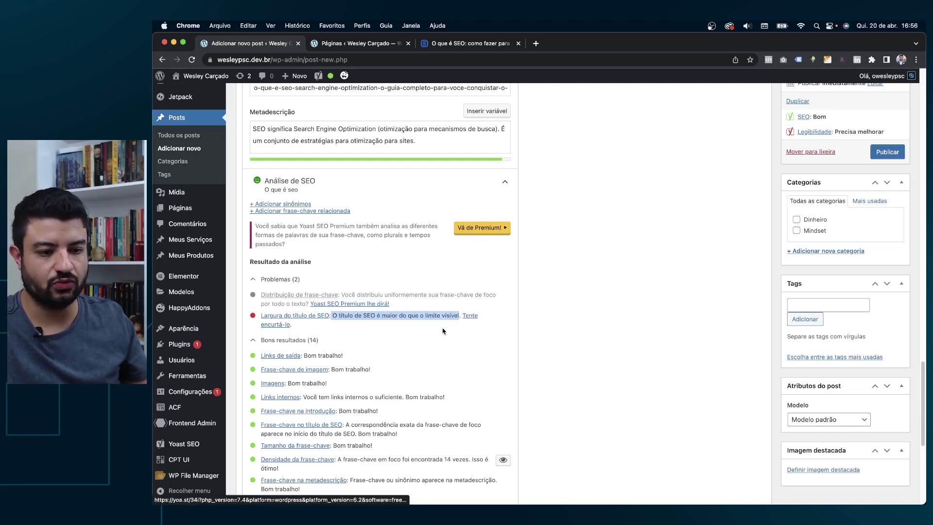
scroll(559, 254, up, 10)
scroll(559, 255, up, 15)
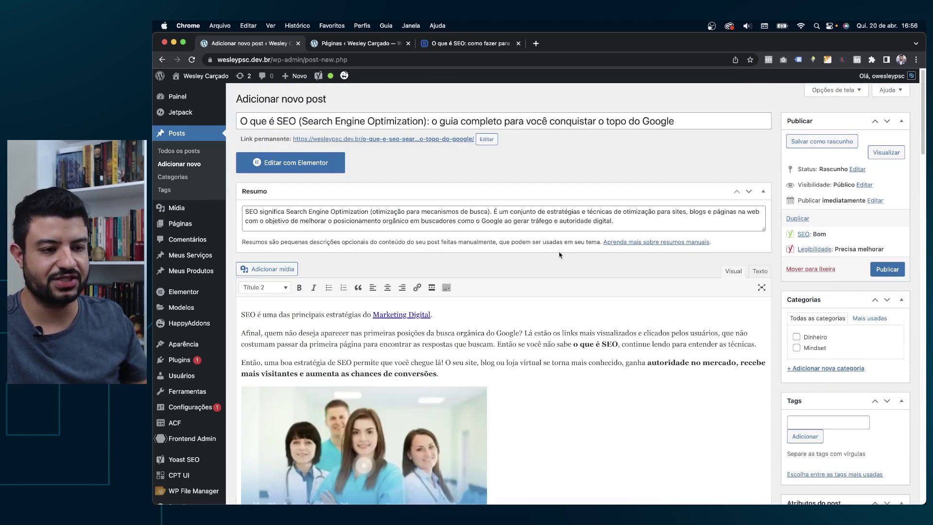
click(444, 121)
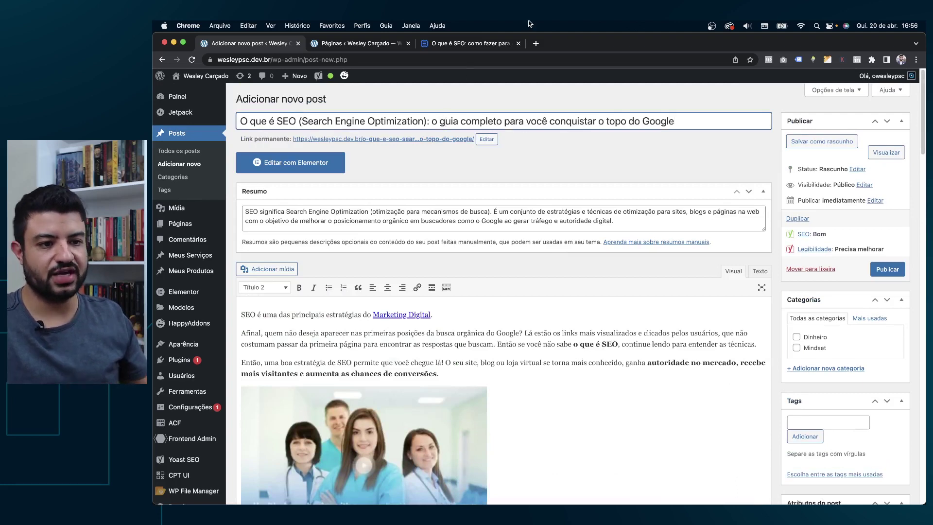
key(Left)
key(Left)
key(Left)
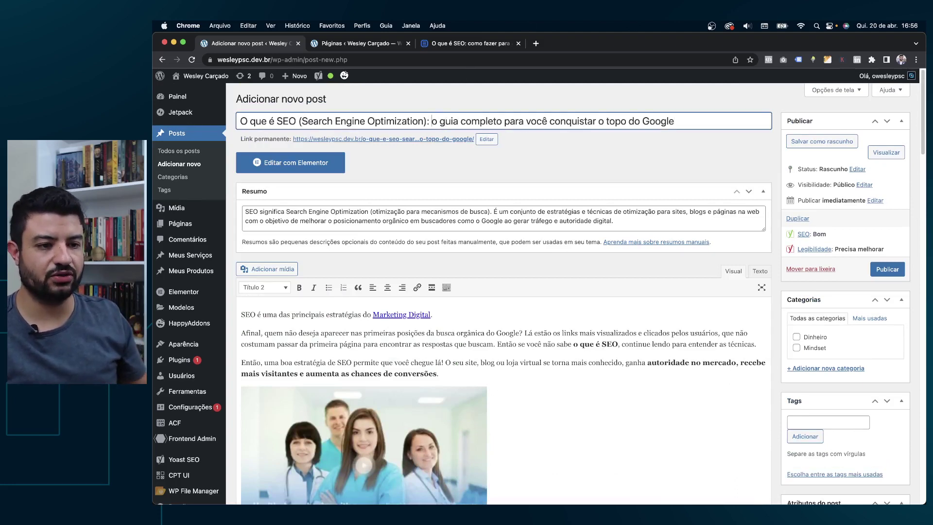
key(shift+super+Right)
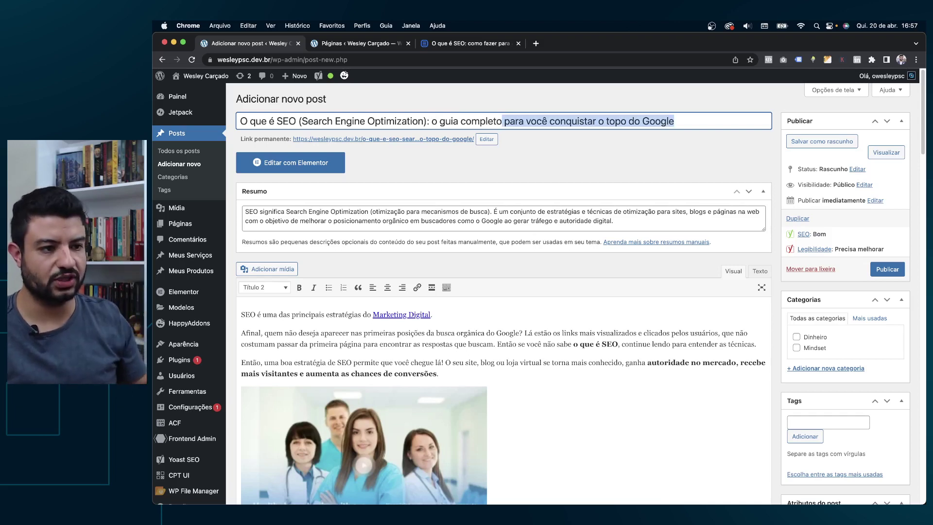
double_click(658, 121)
click(628, 121)
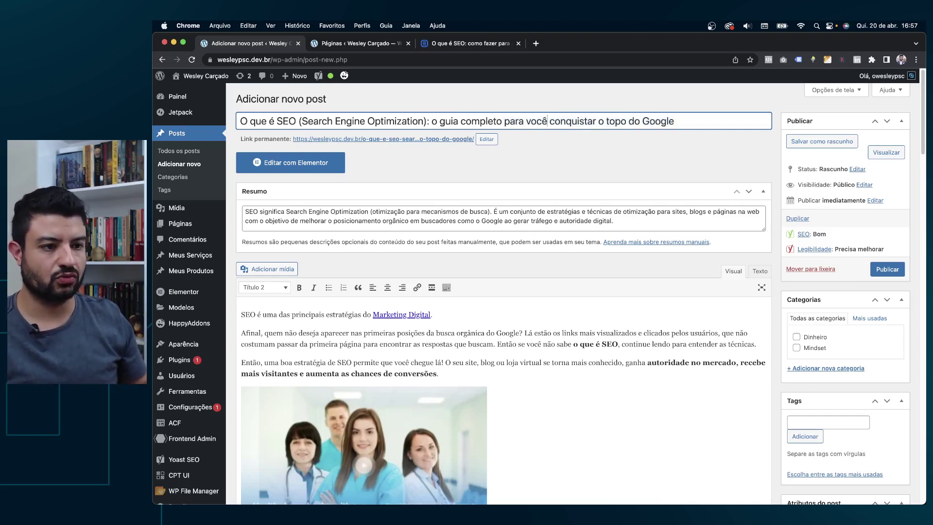
key(shift+alt+Left)
key(shift+alt+Left)
key(shift+alt+Left)
key(shift+alt+Left)
key(shift+alt+Left)
text(como)
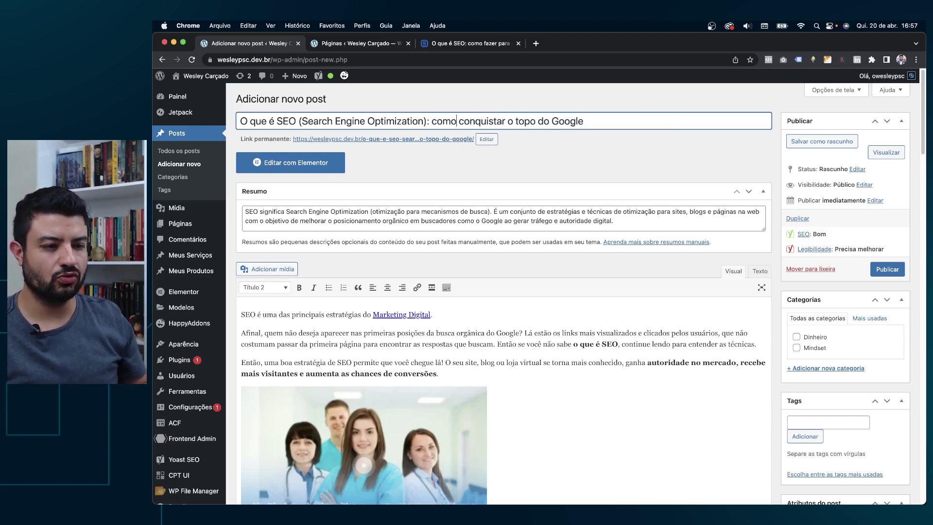
scroll(580, 223, down, 10)
scroll(581, 223, down, 10)
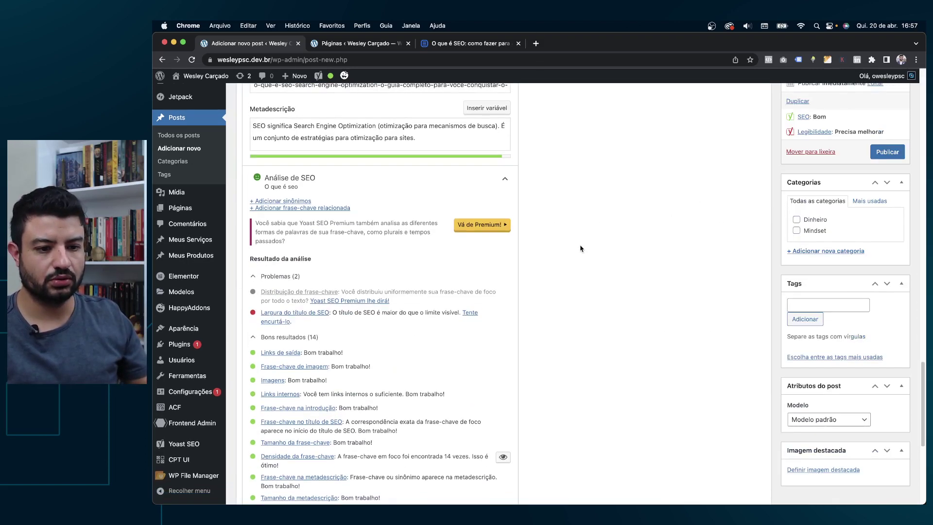
scroll(580, 248, down, 1)
scroll(573, 317, up, 3)
scroll(572, 316, up, 5)
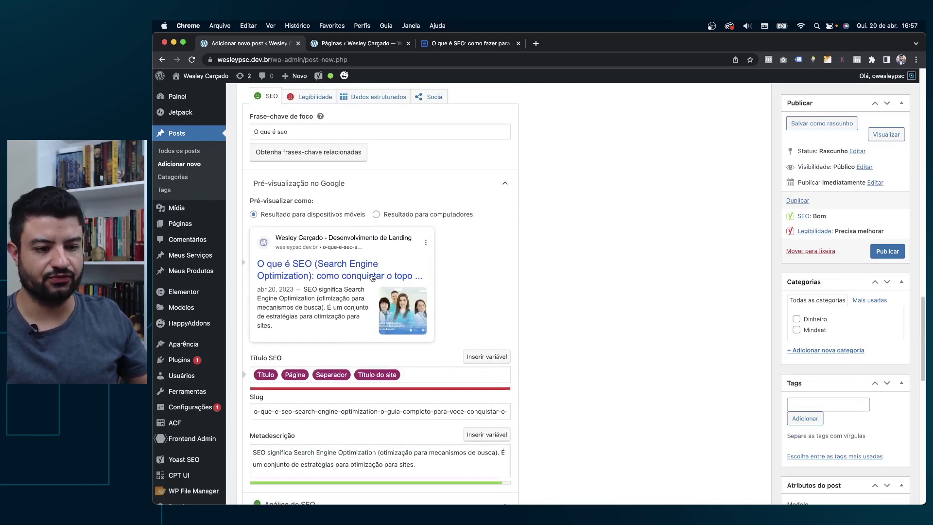
click(432, 213)
click(327, 214)
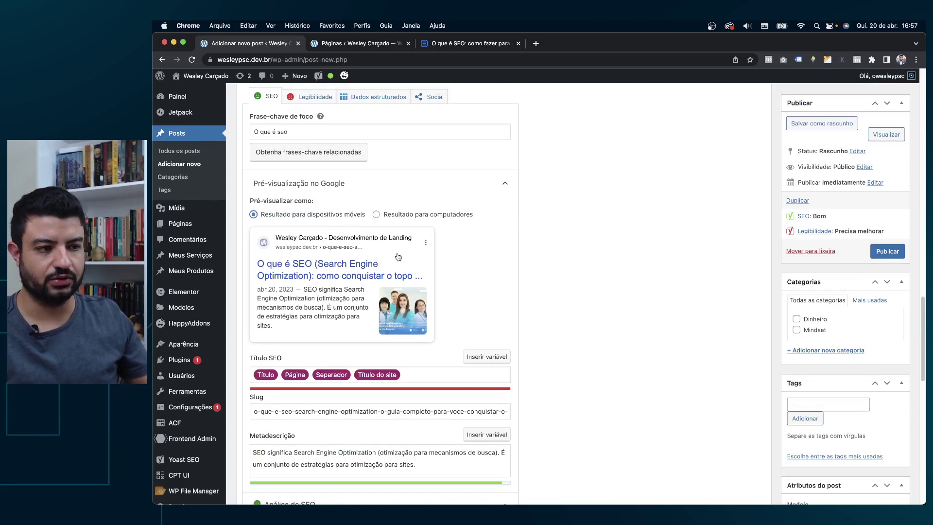
click(430, 215)
click(342, 214)
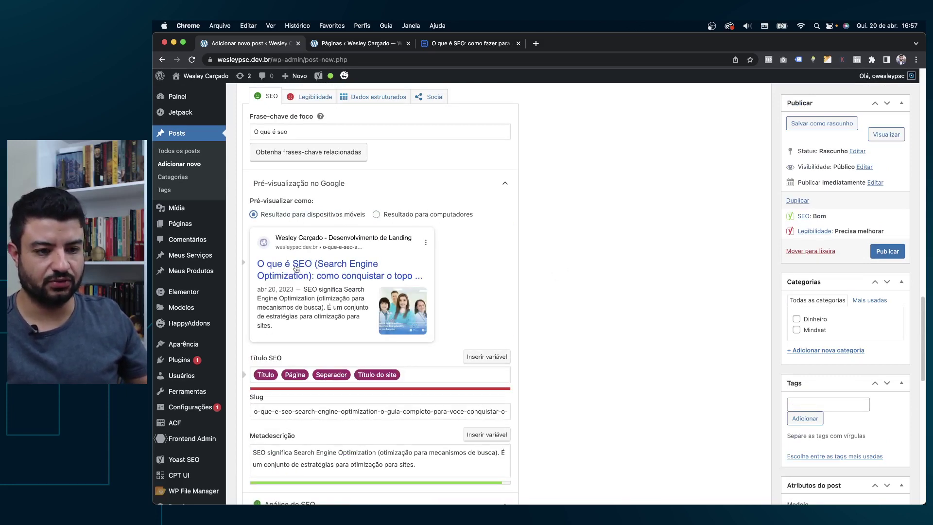
scroll(493, 256, up, 15)
scroll(494, 254, up, 10)
scroll(494, 253, up, 10)
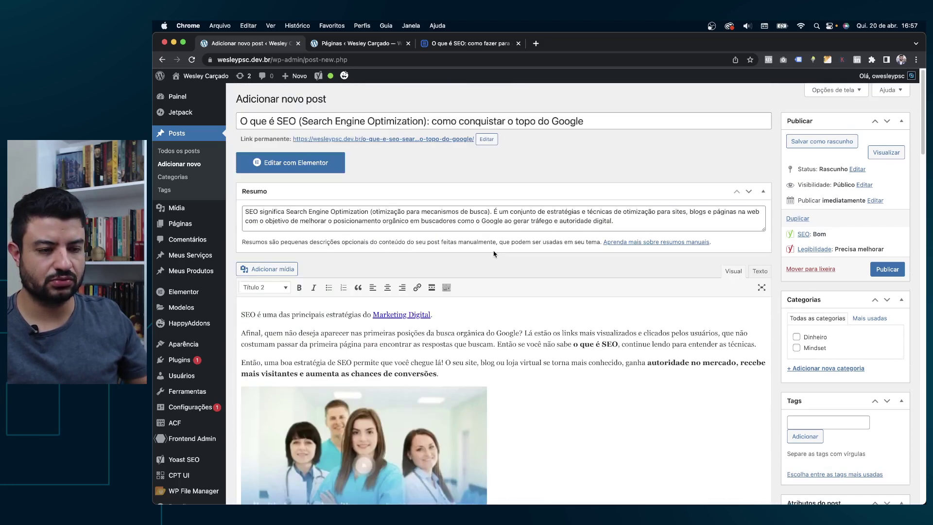
click(488, 123)
double_click(489, 123)
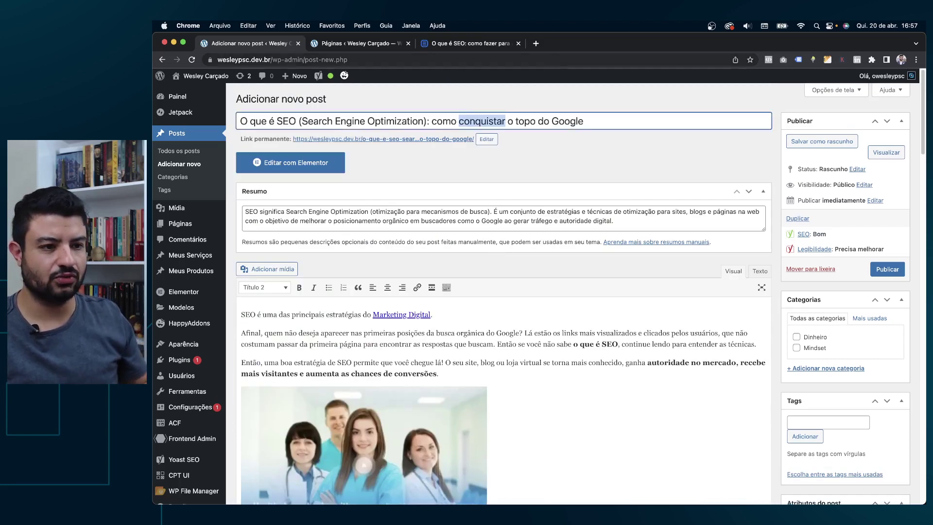
shift+click(432, 122)
click(431, 121)
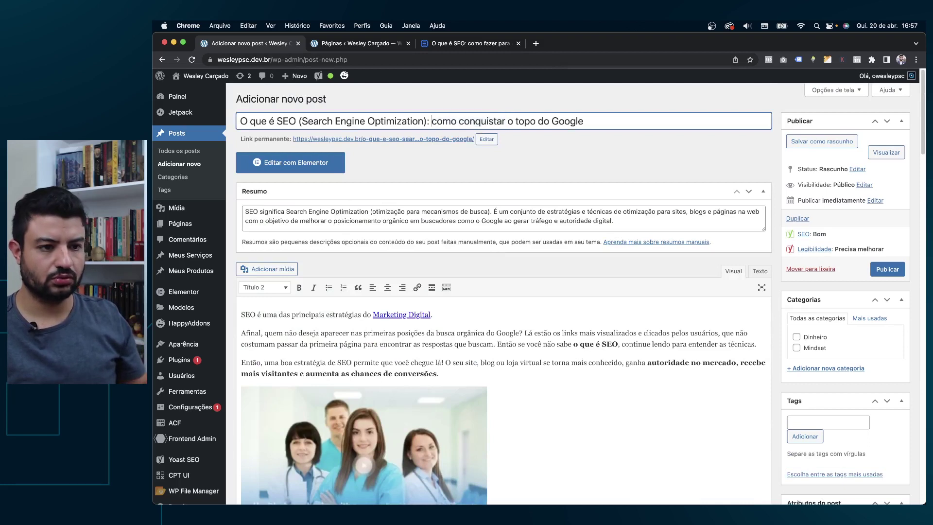
key(alt+shift+Left)
key(alt+shift+Left)
key(alt+shift+Left)
key(shift+Left)
key(shift+Left)
key(BackSpace)
text(: )
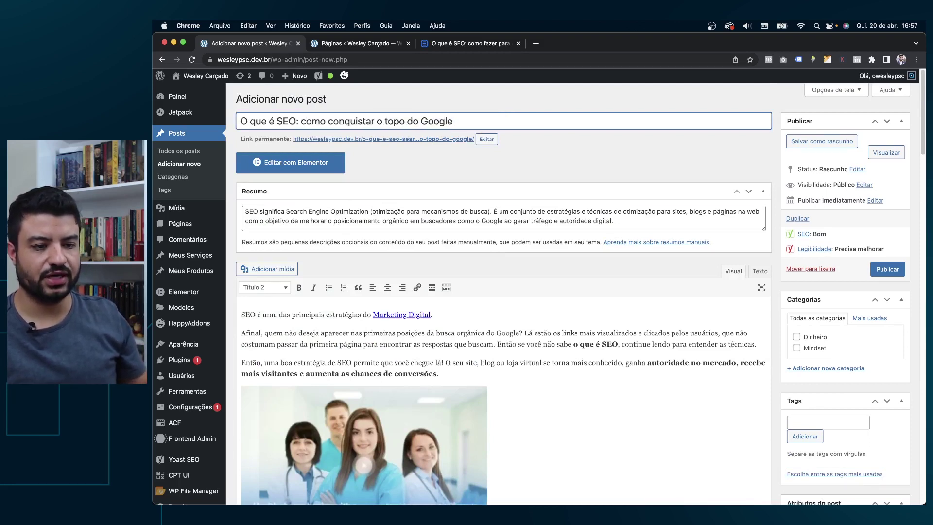
text(entenda)
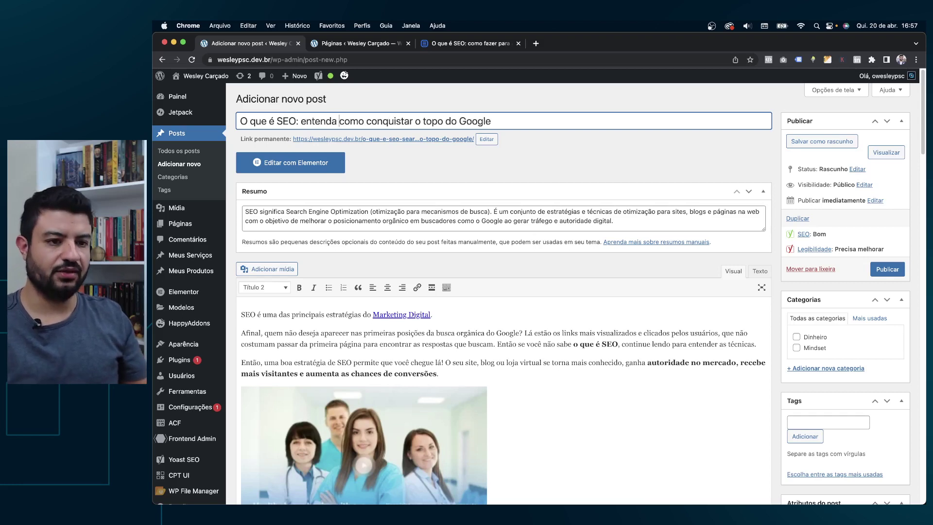
scroll(563, 143, down, 10)
Step: Delete the 'Título do site' and 'Separador' variables from the Yoast SEO title
scroll(486, 243, down, 10)
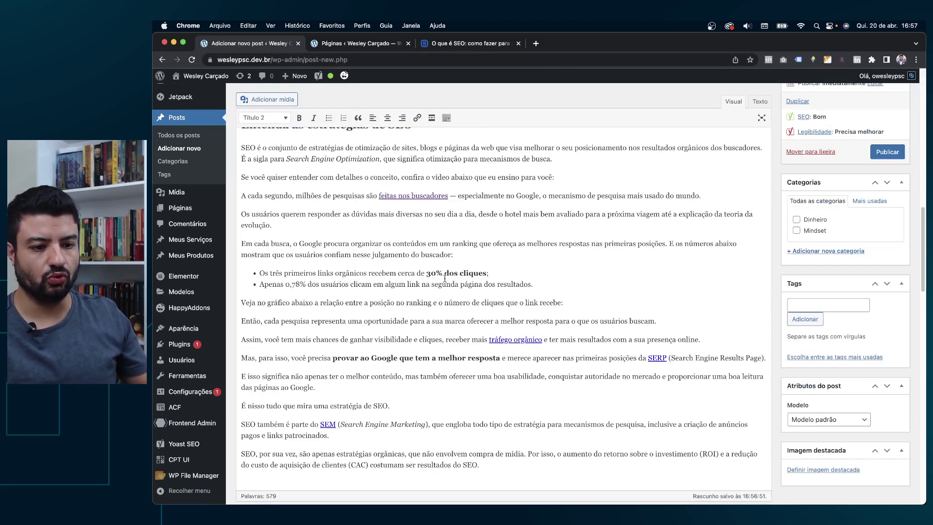
scroll(456, 307, down, 10)
scroll(399, 320, down, 5)
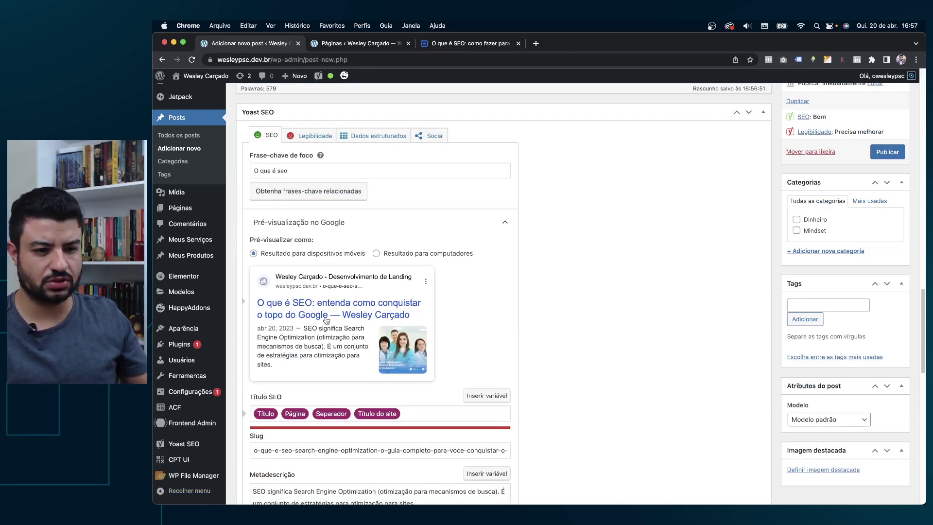
scroll(400, 312, down, 8)
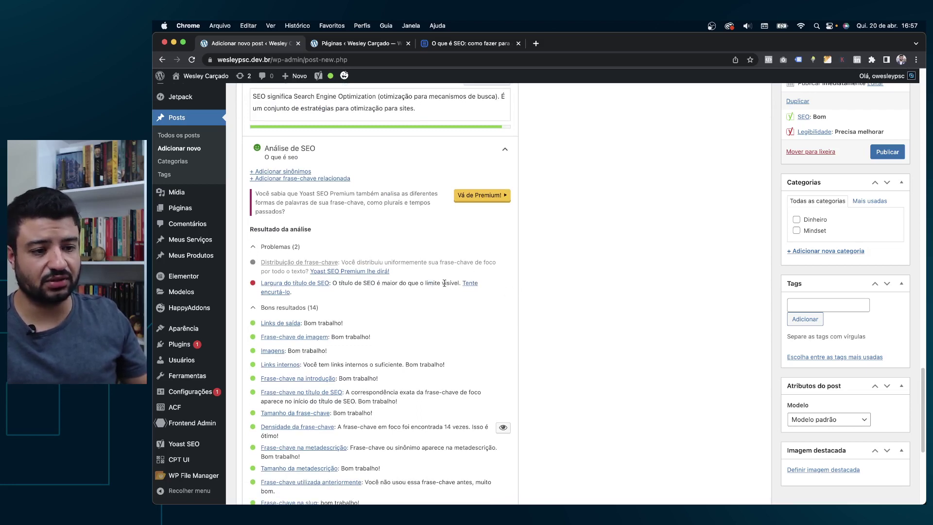
scroll(444, 283, up, 2)
scroll(443, 286, up, 6)
click(406, 330)
drag(406, 331, 399, 330)
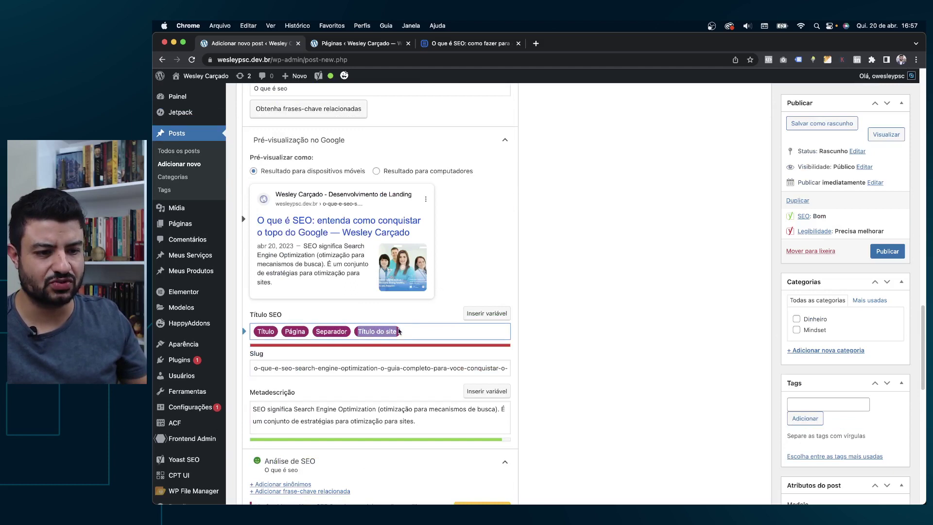
key(BackSpace)
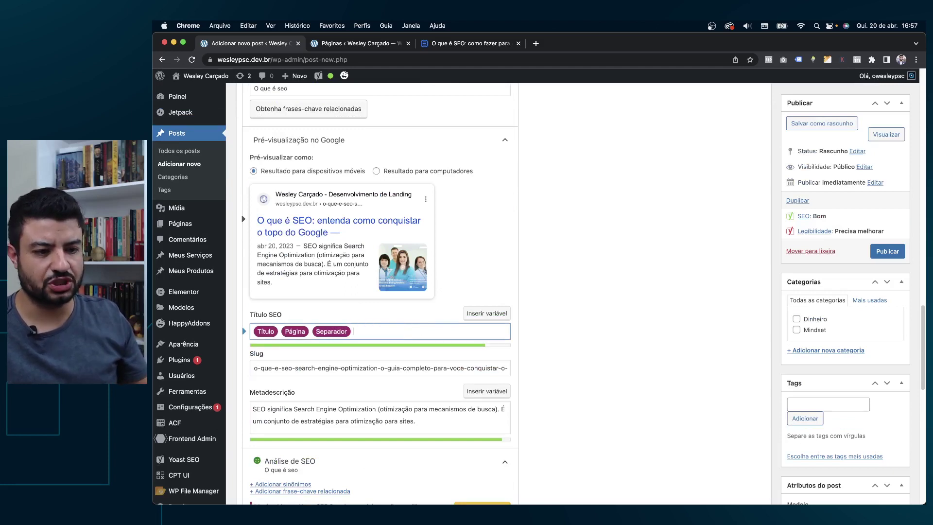
key(super+z)
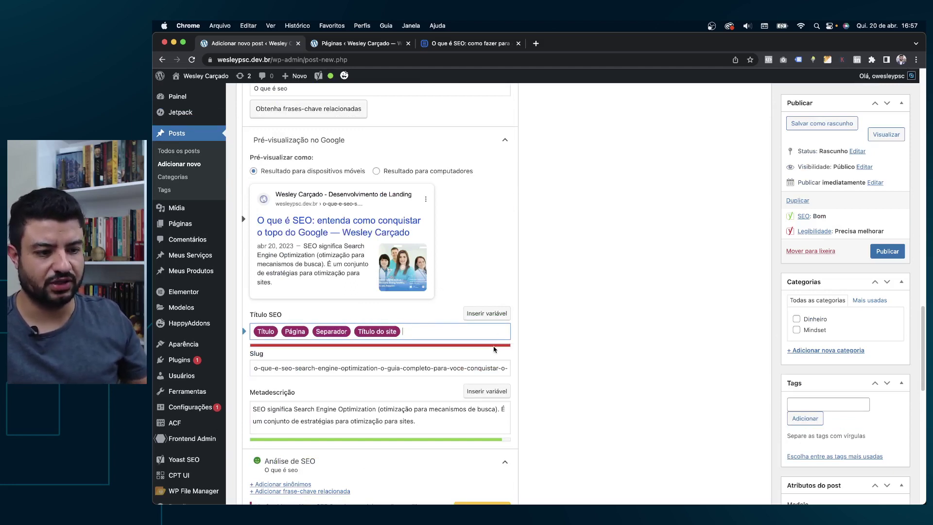
key(BackSpace)
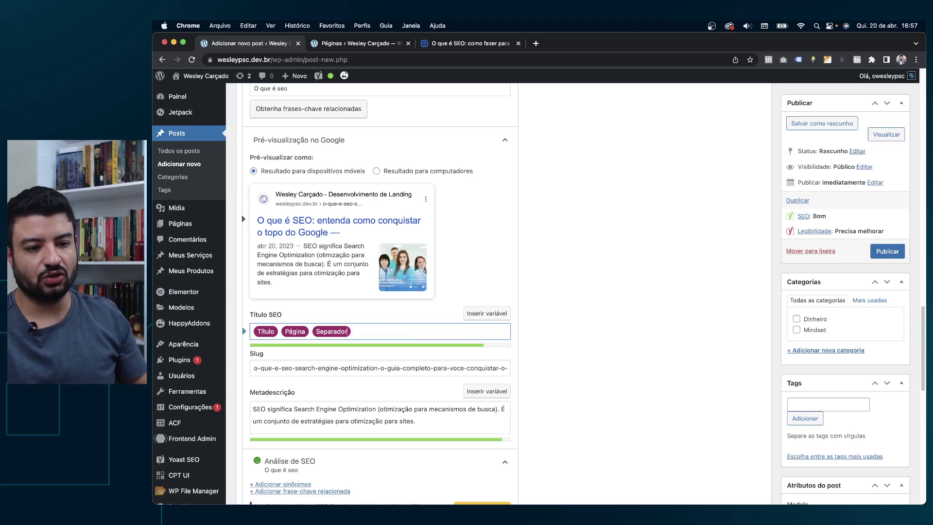
key(BackSpace)
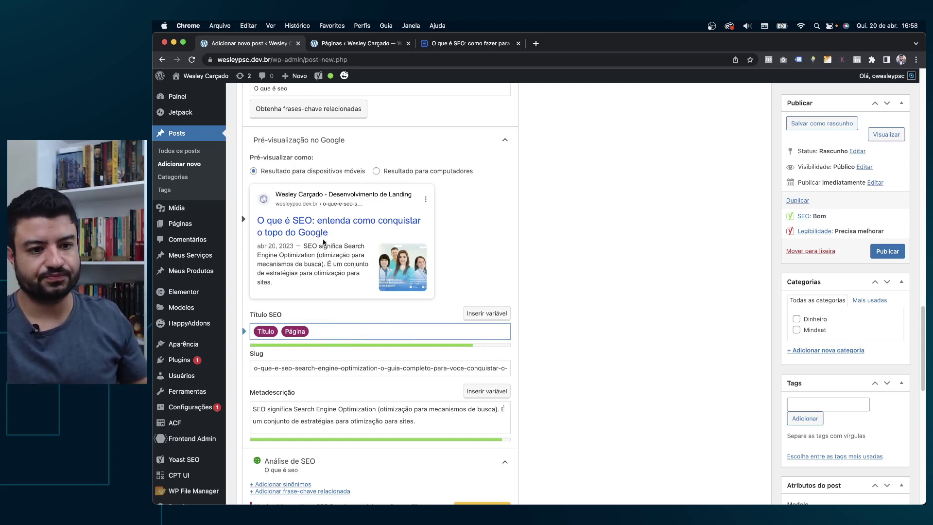
Step: Tidy the SEO title to only 'Título' and 'Página', removing an extra Título variable and a stray '%'
click(474, 315)
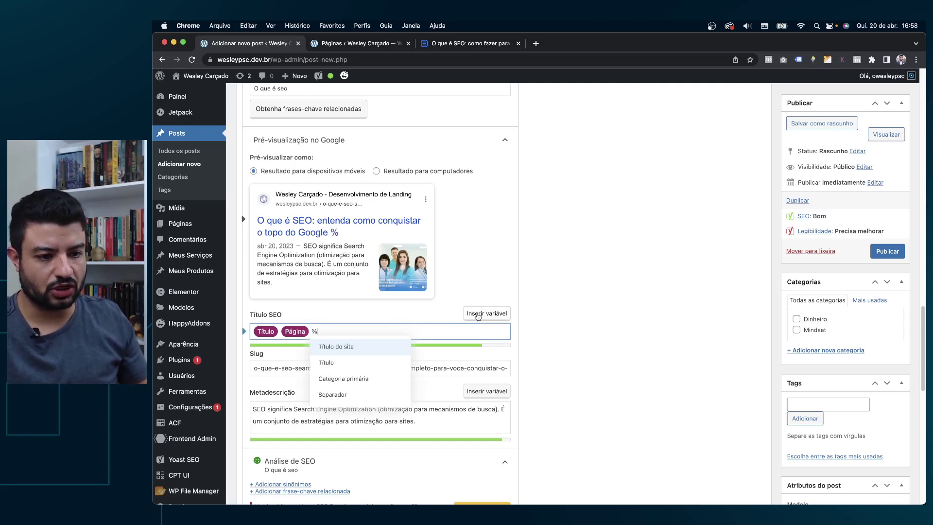
click(348, 360)
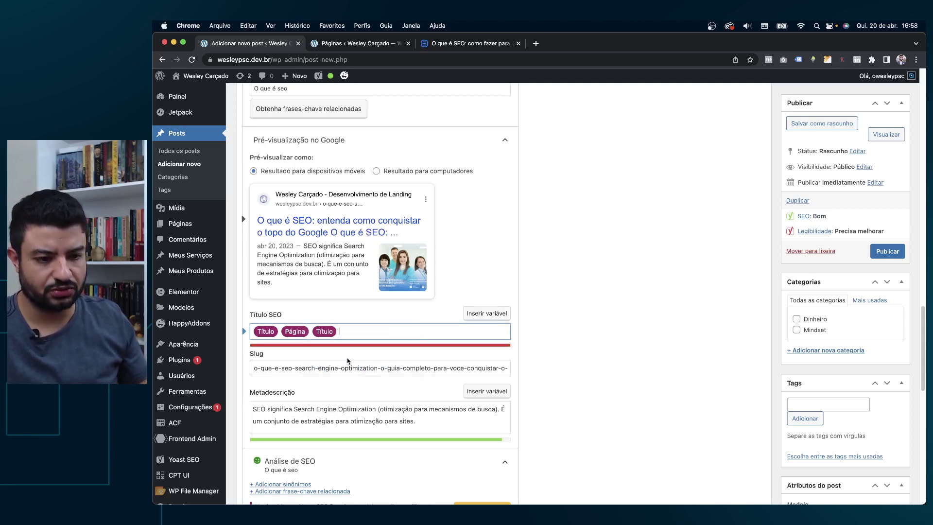
key(BackSpace)
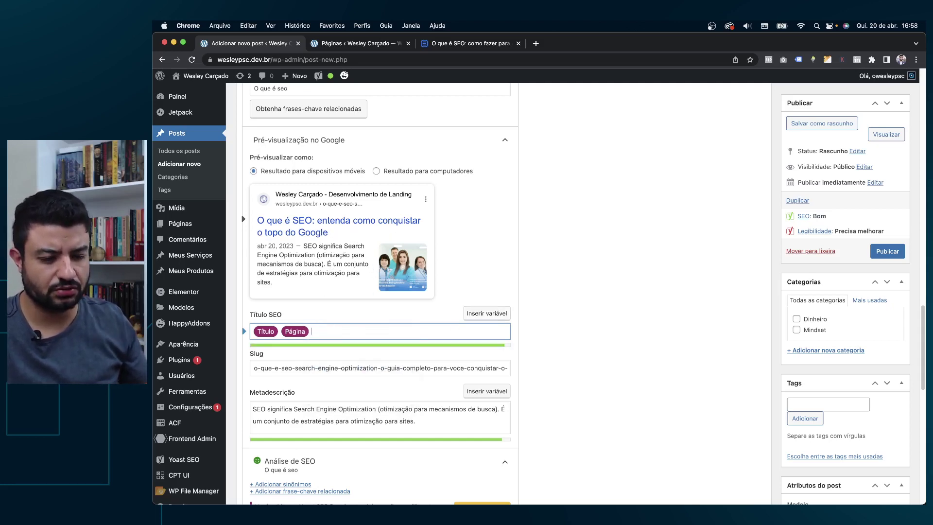
click(483, 313)
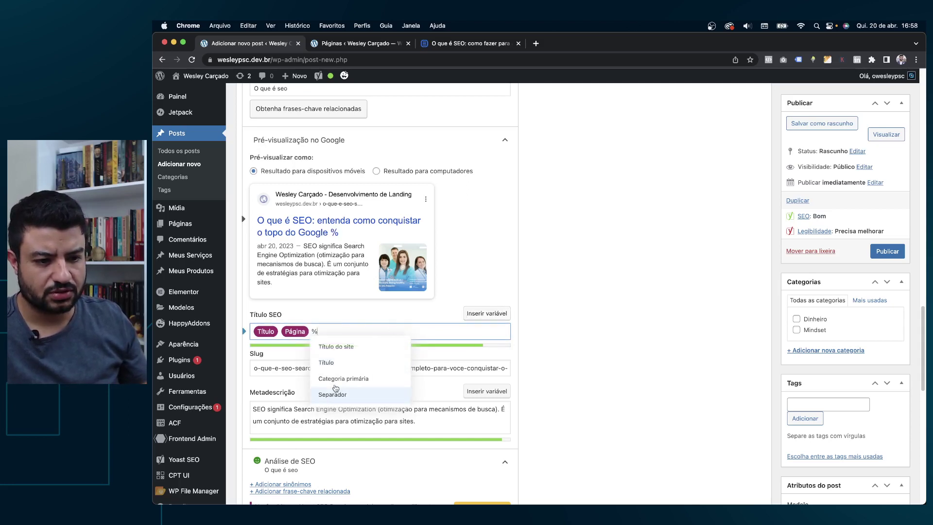
click(414, 325)
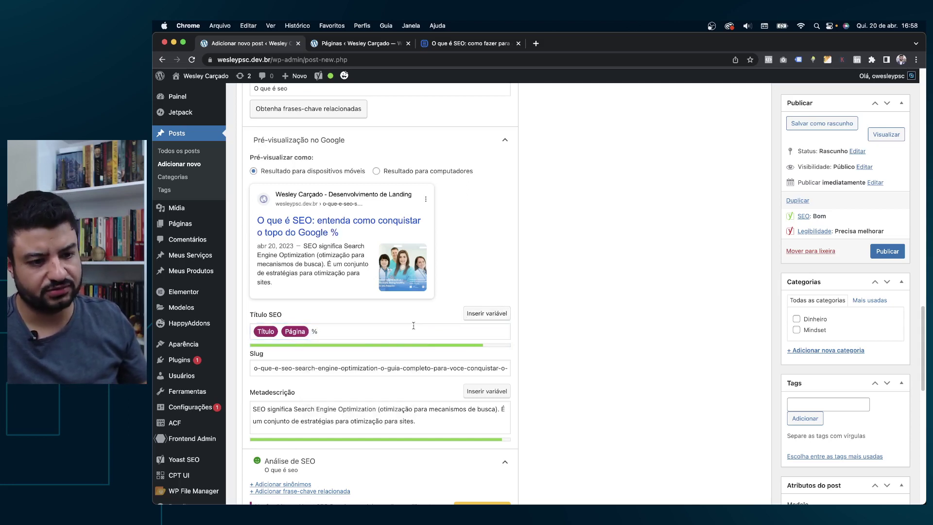
click(417, 332)
key(BackSpace)
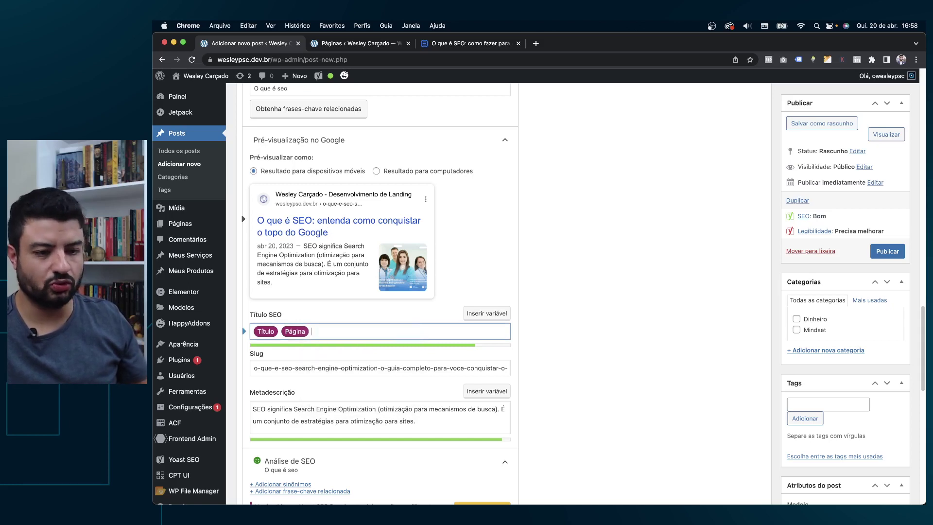
Step: Expand the 'Conteúdo estrutural' section and collapse the 'Análise de SEO' results
scroll(599, 311, down, 1)
scroll(598, 311, down, 10)
scroll(597, 313, up, 5)
scroll(595, 314, down, 3)
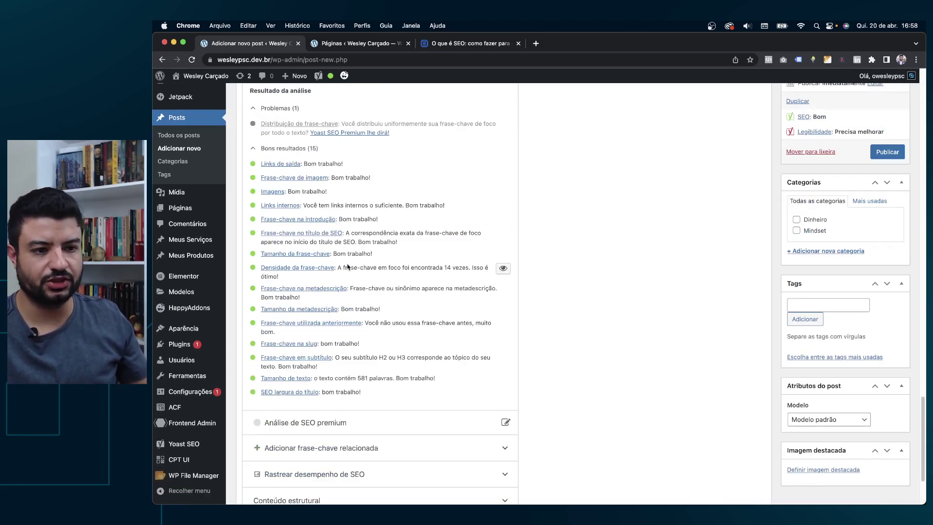
scroll(558, 234, down, 2)
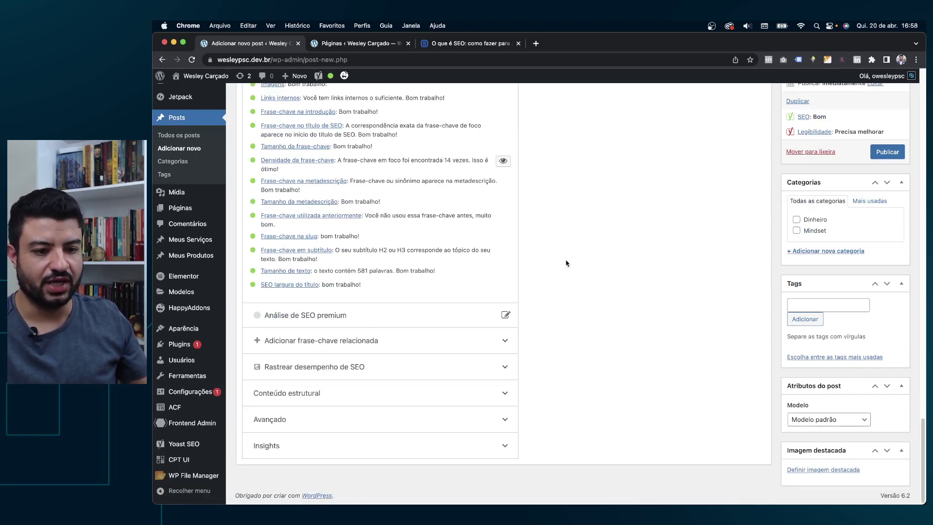
click(454, 399)
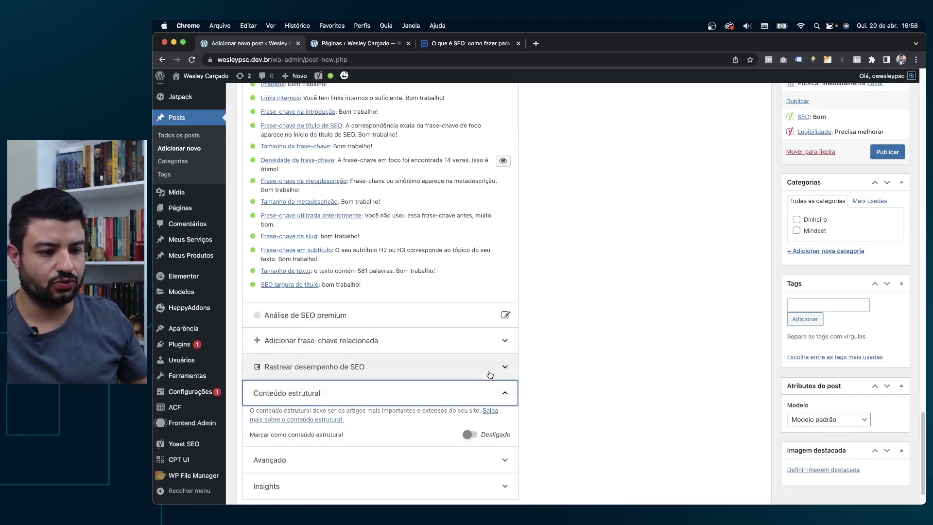
scroll(469, 335, up, 6)
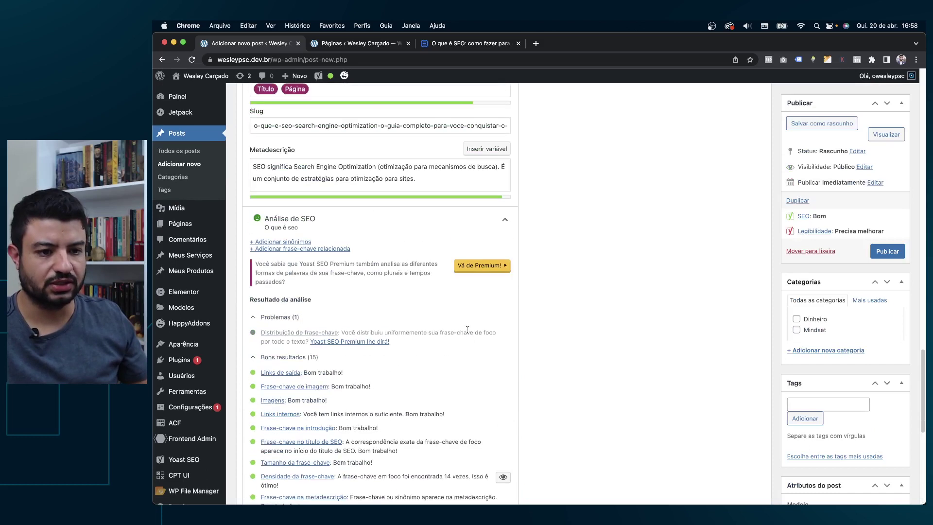
click(307, 220)
Step: Expand 'Adicionar frase-chave relacionada' to view its Premium offer
scroll(306, 223, up, 2)
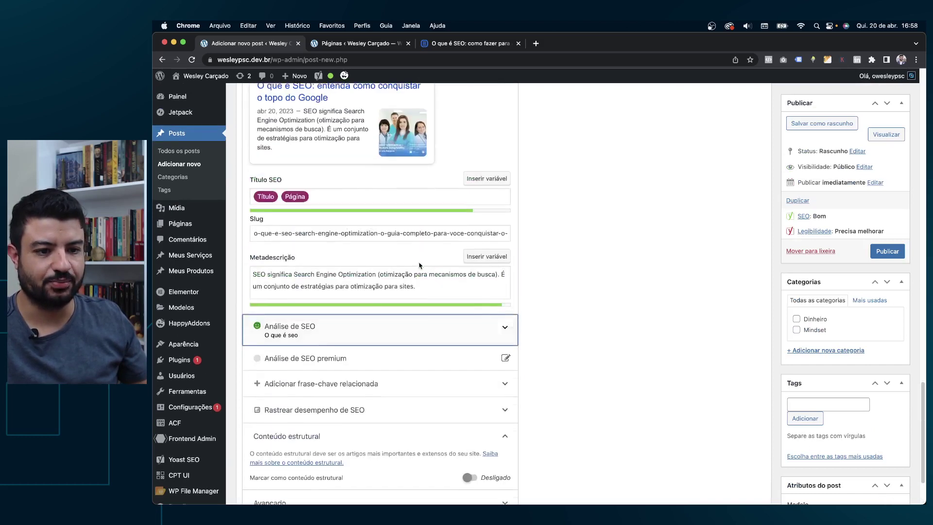
scroll(428, 365, down, 1)
click(430, 359)
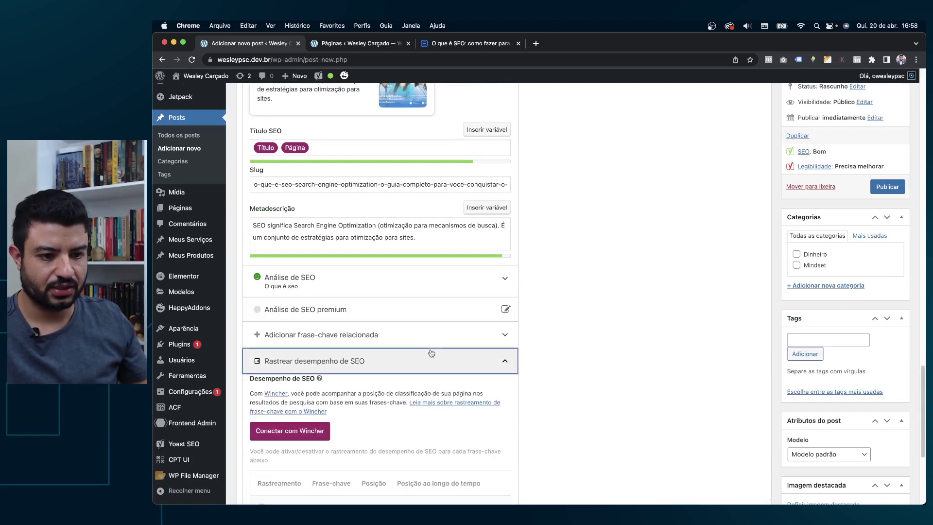
click(431, 353)
click(431, 336)
scroll(332, 353, down, 1)
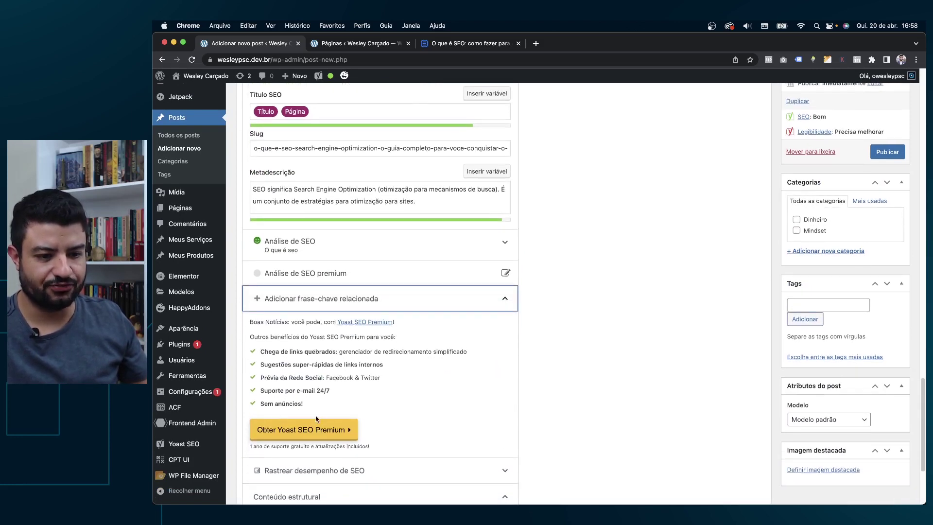
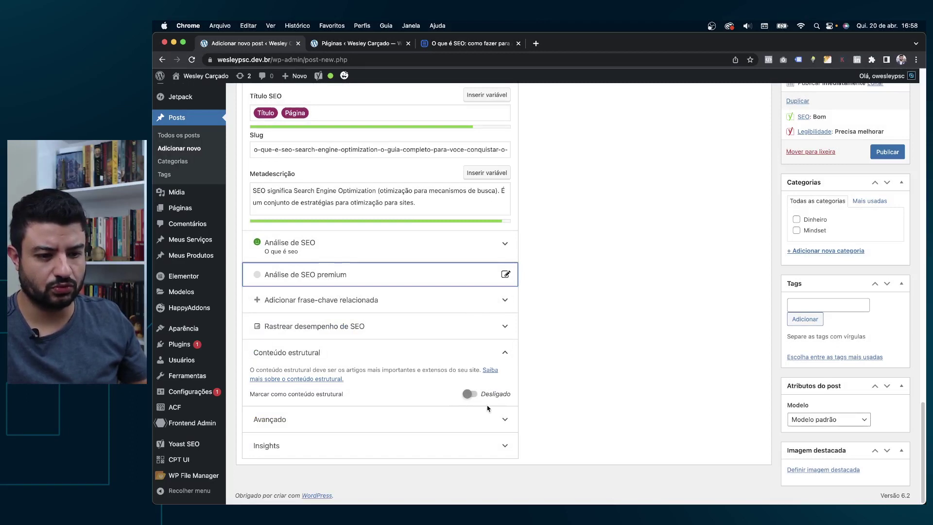
Step: Toggle cornerstone content on and off, then expand and collapse the Avançado settings
click(469, 393)
click(470, 393)
click(334, 420)
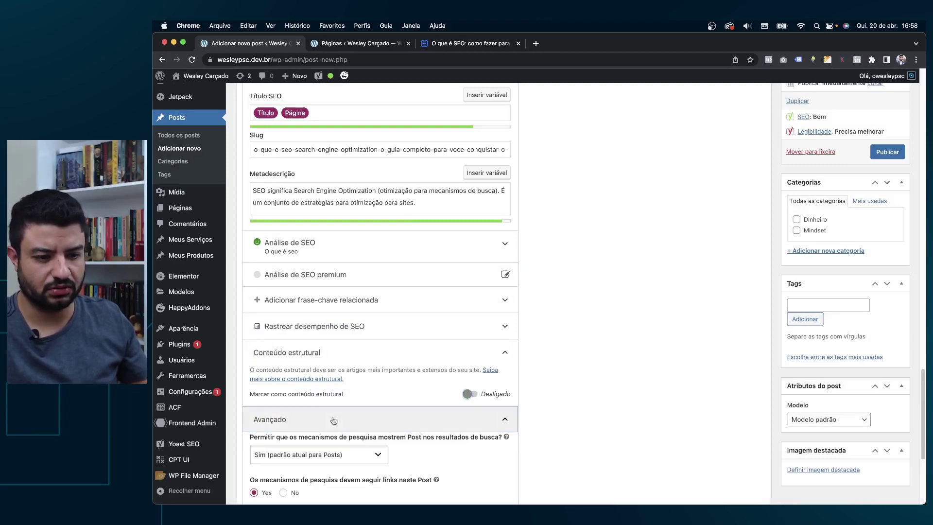
click(334, 420)
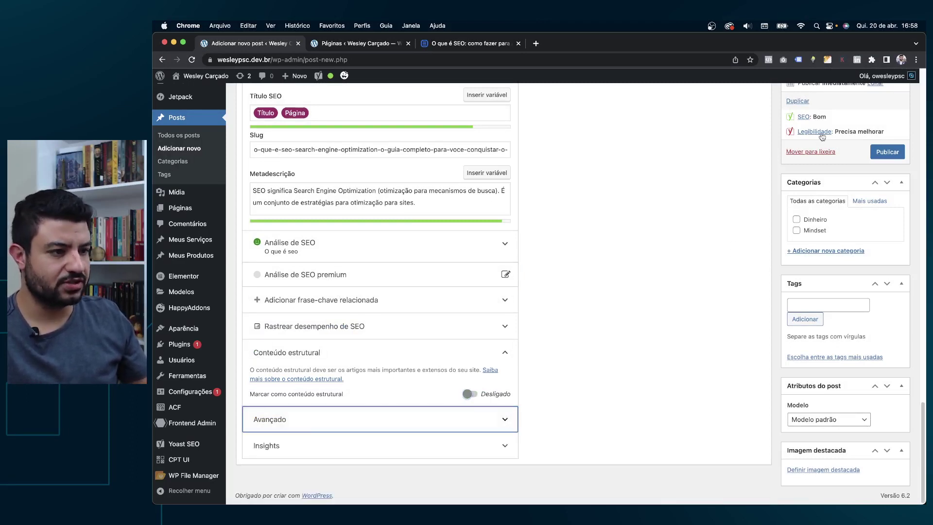
Step: Open the Legibilidade analysis in the Yoast box, comparing it with the SEO results
click(821, 134)
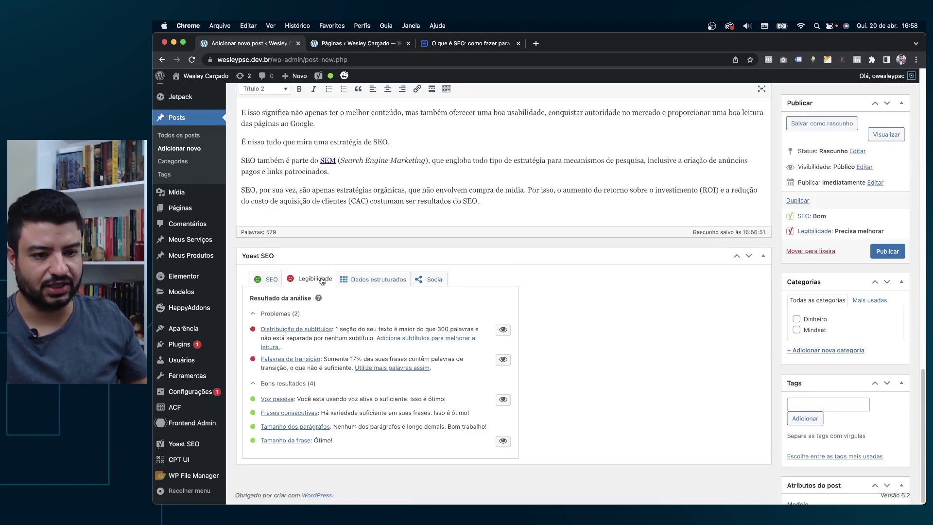
click(258, 280)
click(305, 286)
click(268, 279)
scroll(311, 291, down, 5)
scroll(310, 333, up, 10)
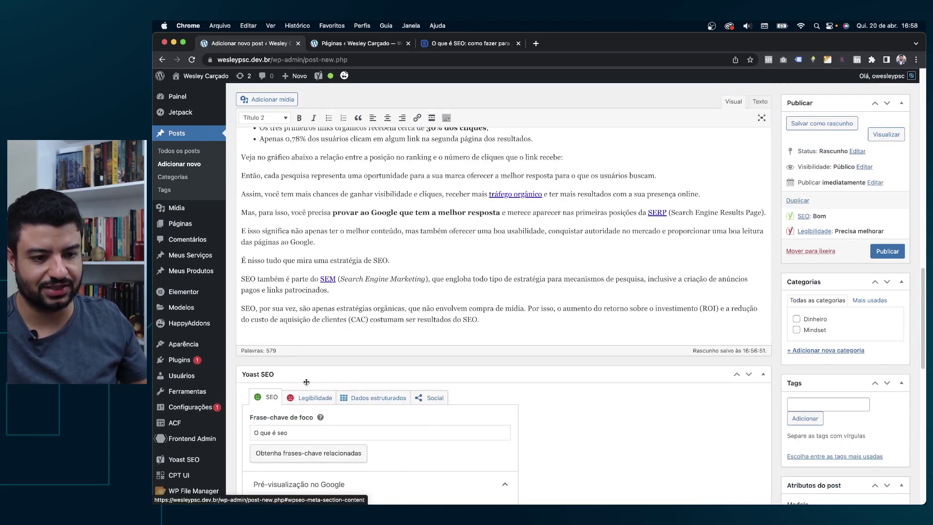
scroll(311, 397, down, 3)
click(312, 318)
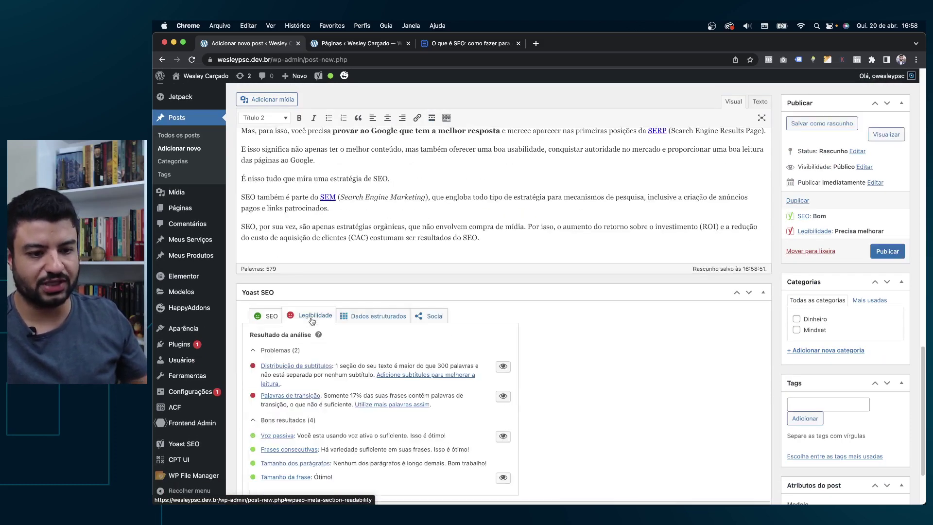
scroll(558, 316, down, 3)
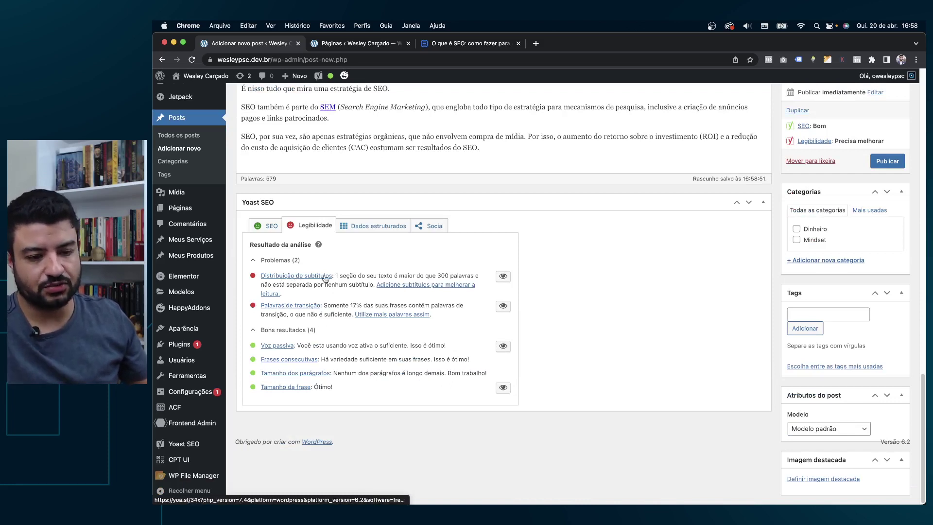
Step: Highlight the subheading-distribution problem in the readability results, then scroll back up to the editor
triple_click(416, 275)
drag(261, 275, 455, 274)
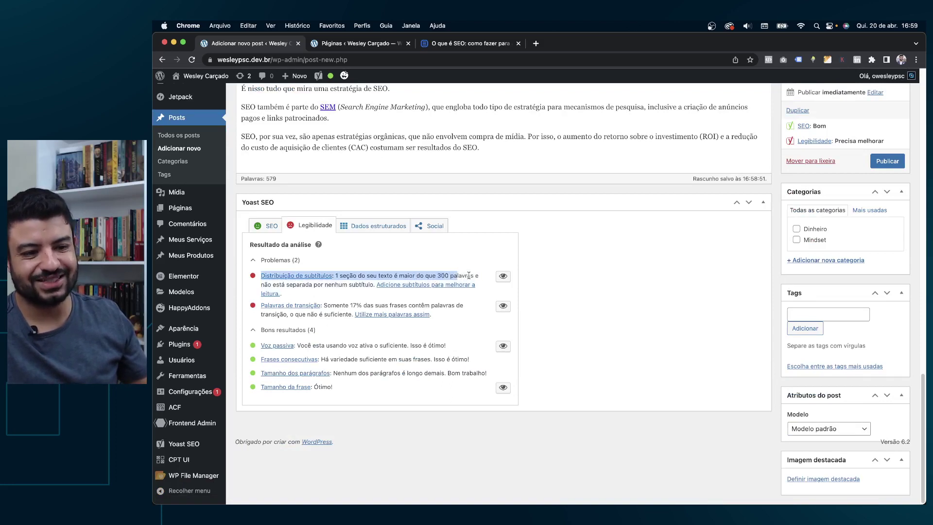
click(274, 287)
drag(300, 284, 362, 286)
click(366, 294)
scroll(374, 304, up, 3)
scroll(378, 311, up, 5)
scroll(379, 311, up, 3)
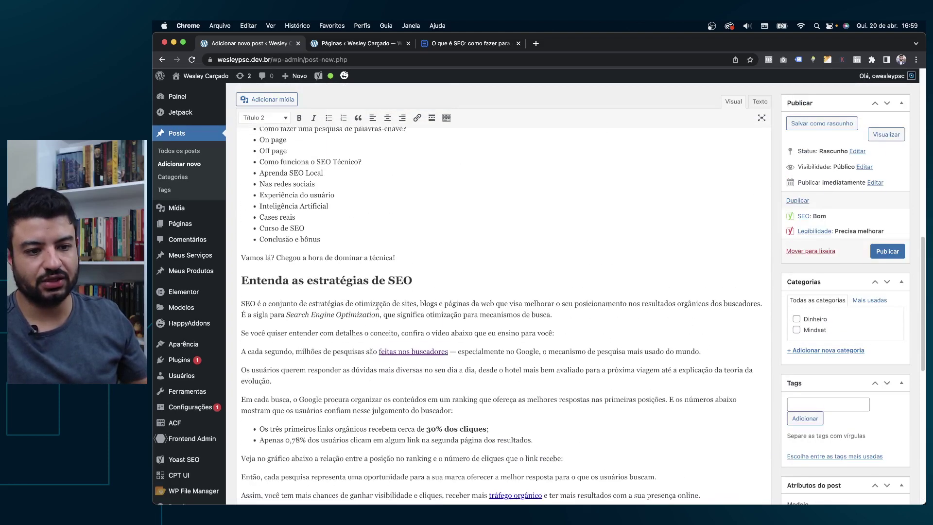
scroll(378, 301, down, 1)
scroll(379, 292, down, 2)
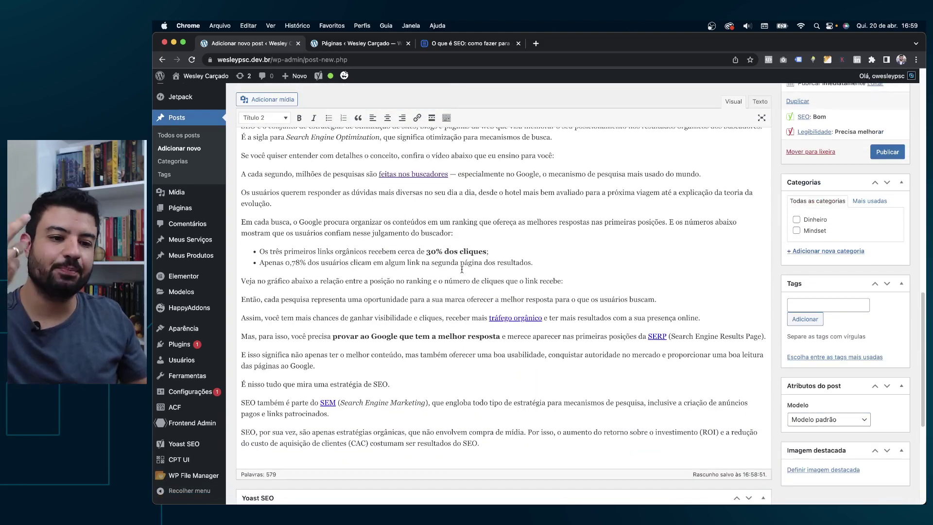
Step: Add 'Estatísticas de SEO' after the click-statistics list as a Título 3 heading
click(535, 262)
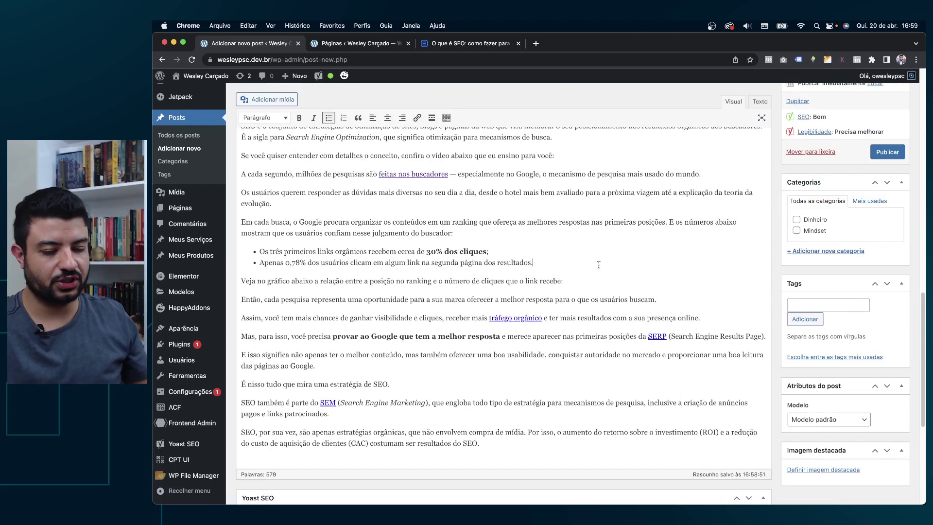
key(Return)
key(Return)
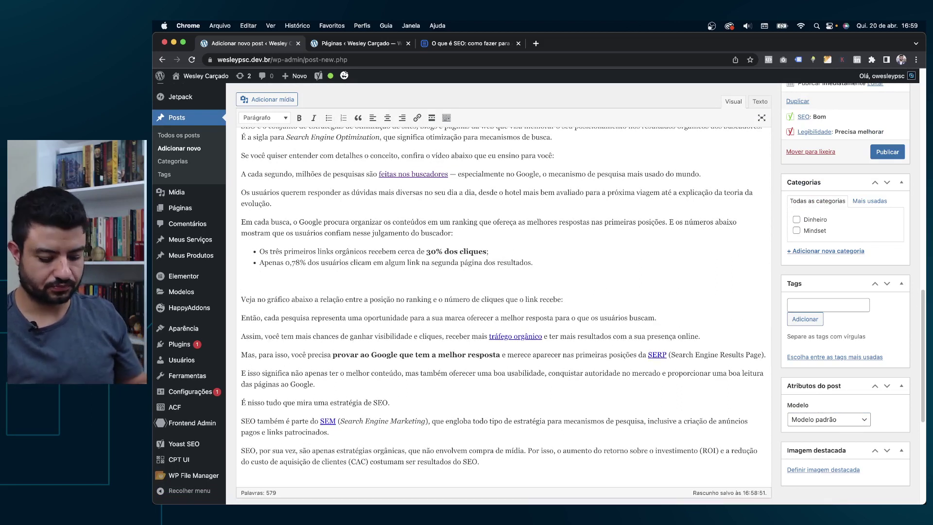
text(Estatís)
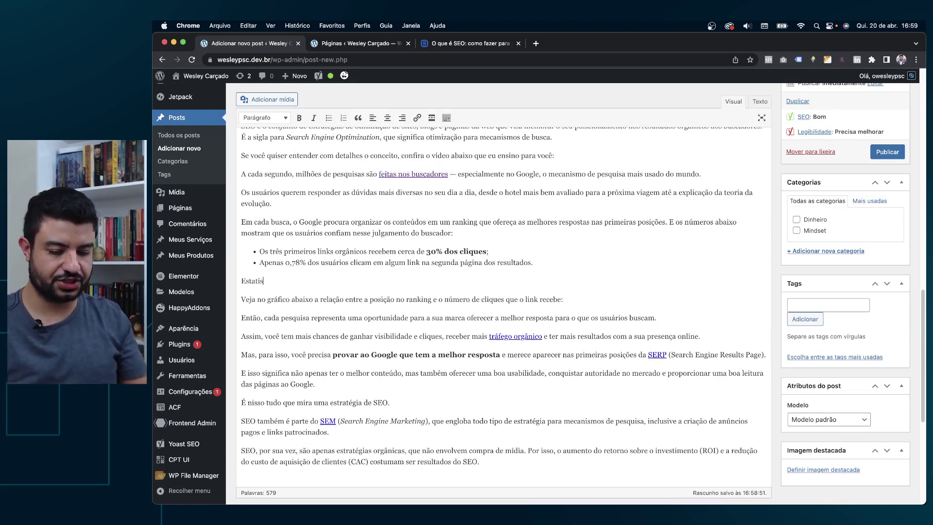
text(ticas de SEO)
key(shift+super+Left)
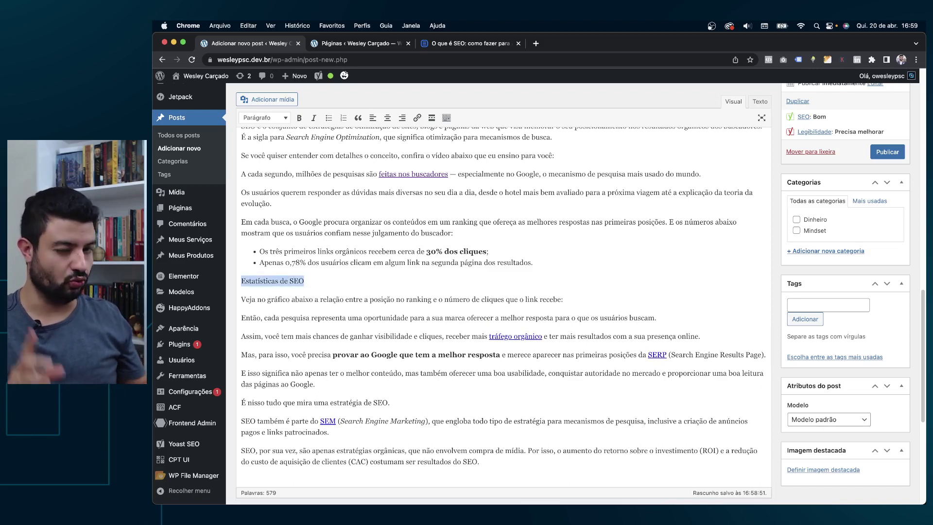
click(267, 117)
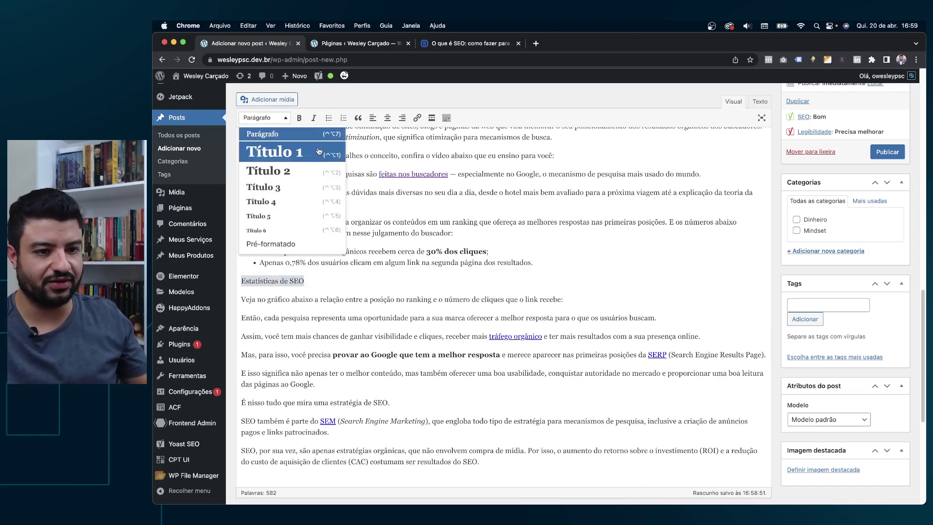
click(268, 187)
Step: Review the 16.7% transition-words problem and open Yoast's 'Utilize mais palavras assim' guide
scroll(381, 317, down, 5)
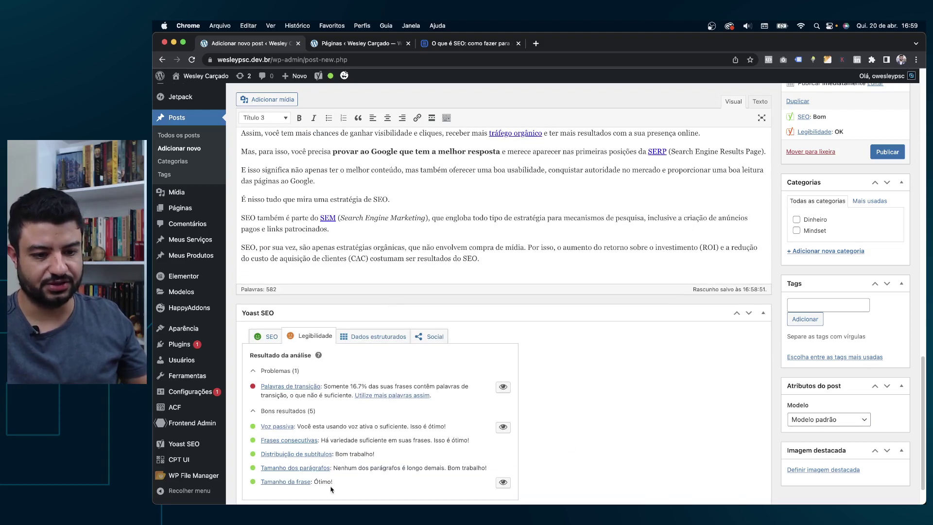
scroll(332, 490, down, 1)
scroll(381, 285, up, 3)
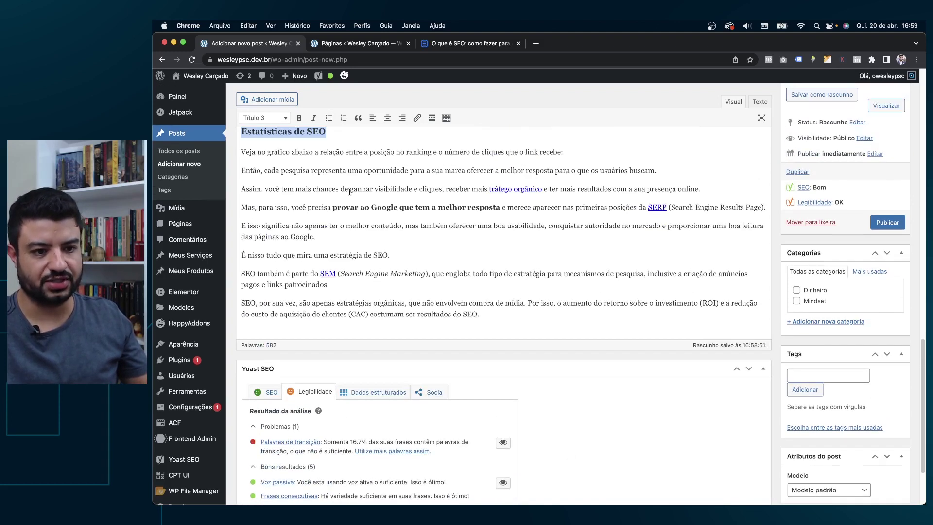
scroll(381, 286, down, 4)
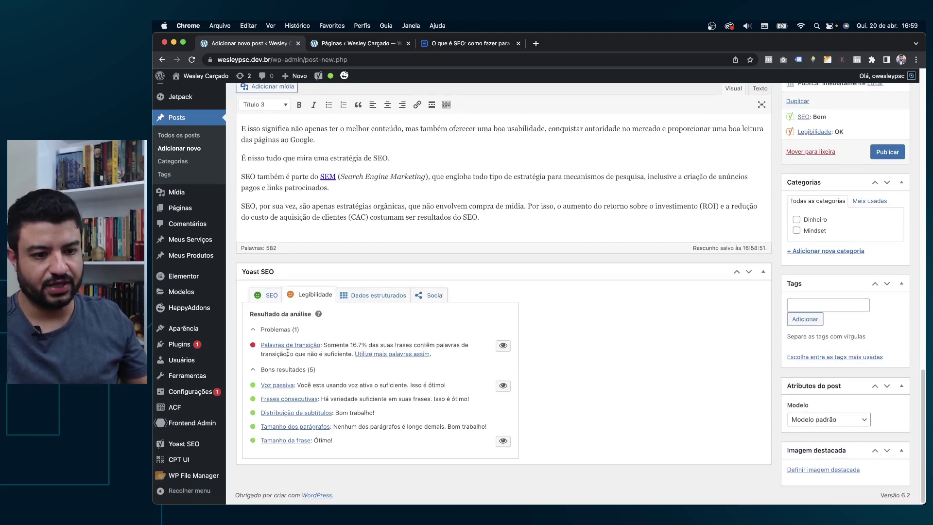
drag(337, 345, 369, 344)
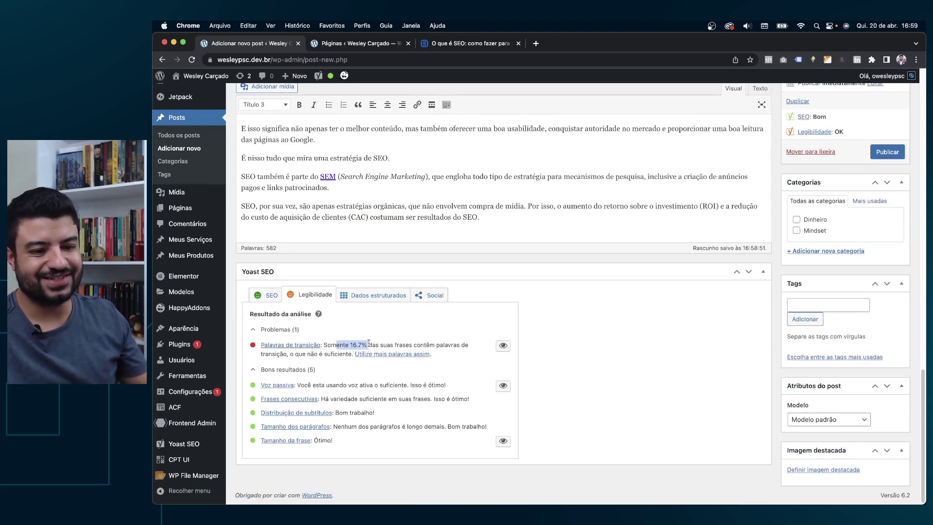
click(400, 345)
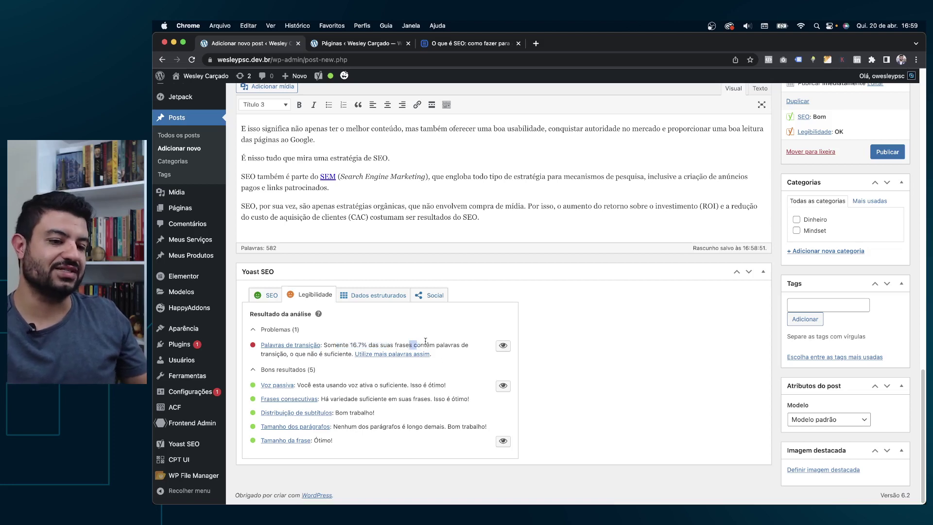
mouse_move(285, 354)
mouse_down()
mouse_move(262, 355)
mouse_move(321, 354)
mouse_up()
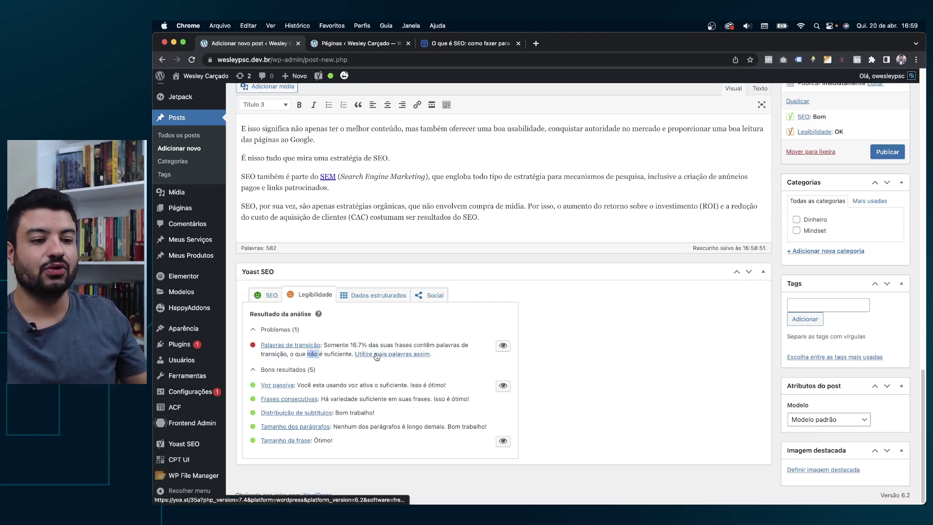
click(367, 354)
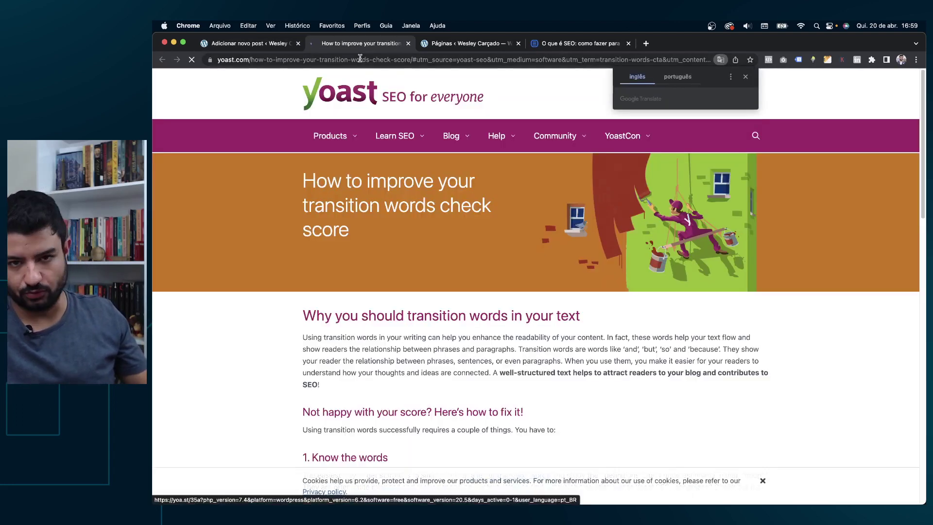
Step: Open the 'transition words in your language' page and jump to its Portuguese section
scroll(435, 360, down, 3)
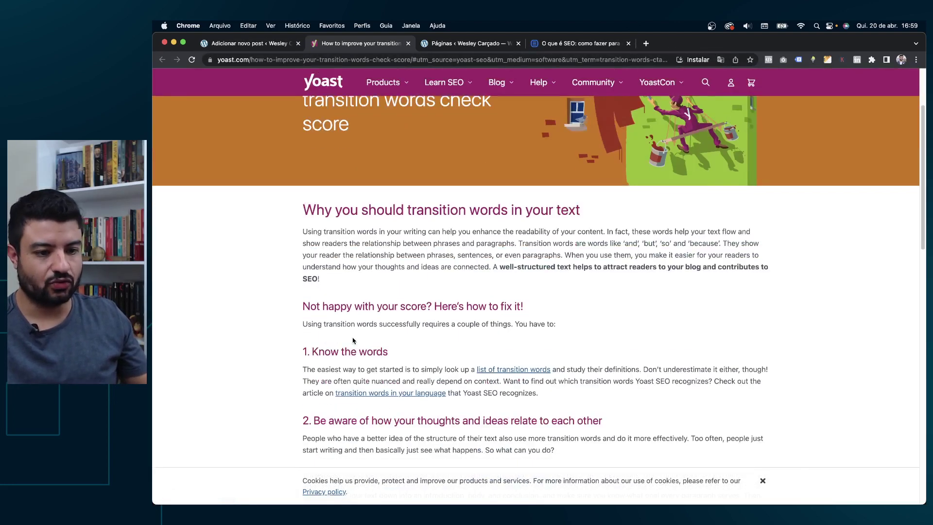
scroll(436, 359, down, 2)
click(393, 316)
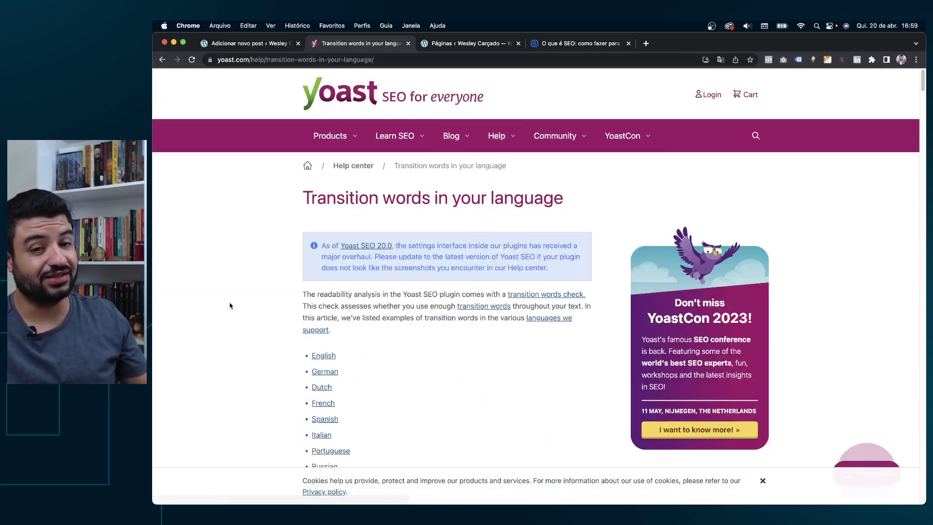
scroll(339, 335, down, 4)
click(348, 299)
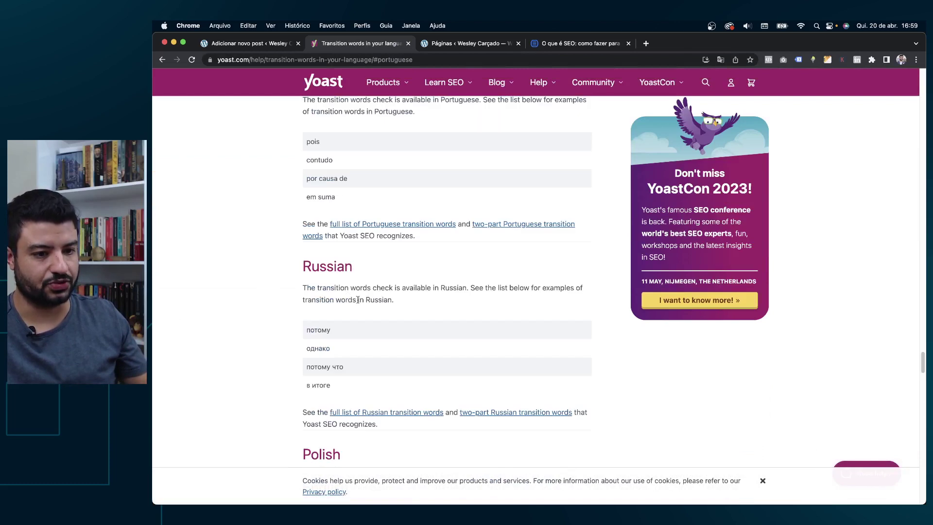
Step: Read the Portuguese examples pois, contudo and por causa de, then return to the WordPress post
scroll(325, 165, up, 1)
scroll(325, 165, up, 4)
drag(319, 253, 383, 284)
click(410, 286)
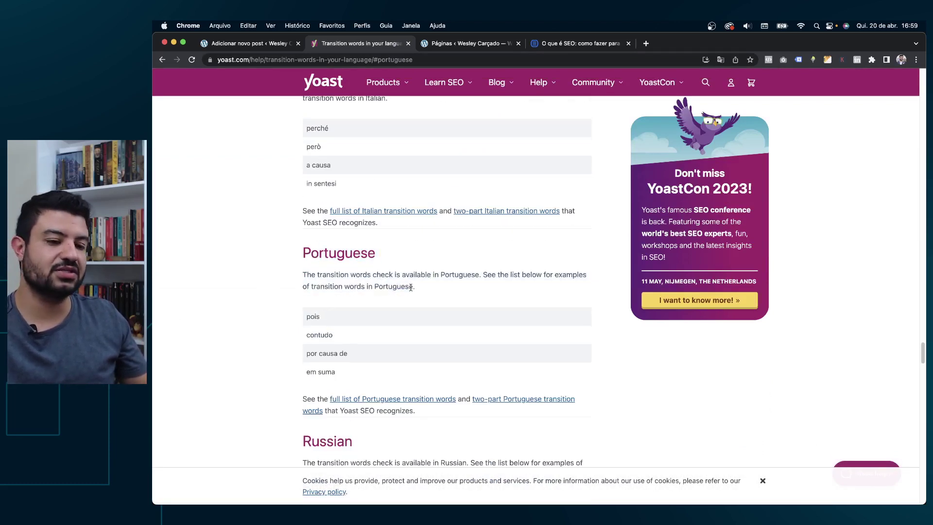
scroll(411, 287, down, 2)
double_click(312, 272)
click(321, 298)
double_click(319, 291)
mouse_move(315, 310)
mouse_down()
mouse_move(347, 311)
mouse_move(342, 331)
mouse_up()
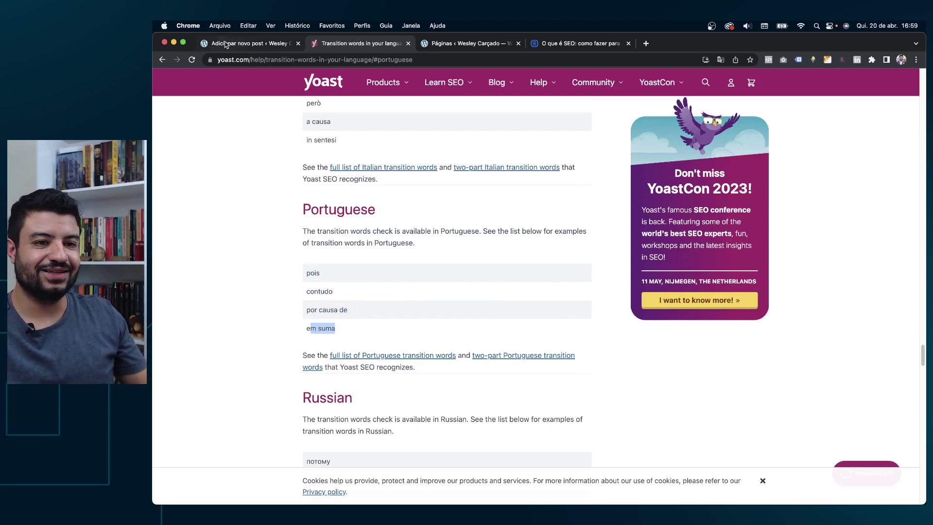
click(236, 43)
click(630, 304)
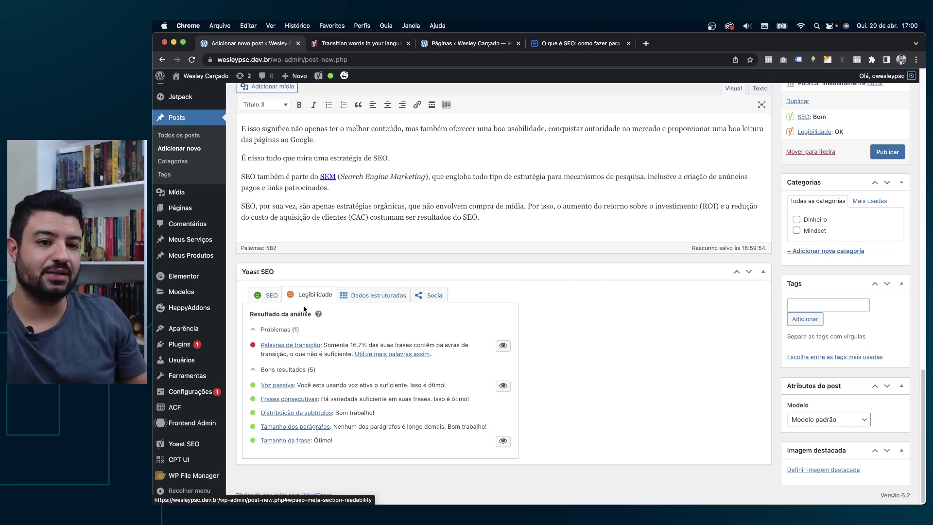
scroll(596, 321, up, 2)
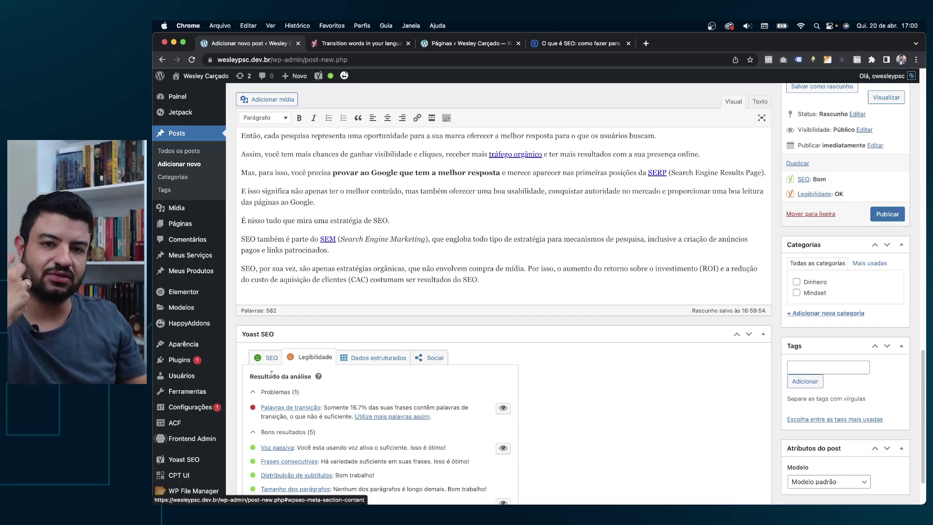
scroll(504, 286, up, 1)
scroll(505, 287, up, 3)
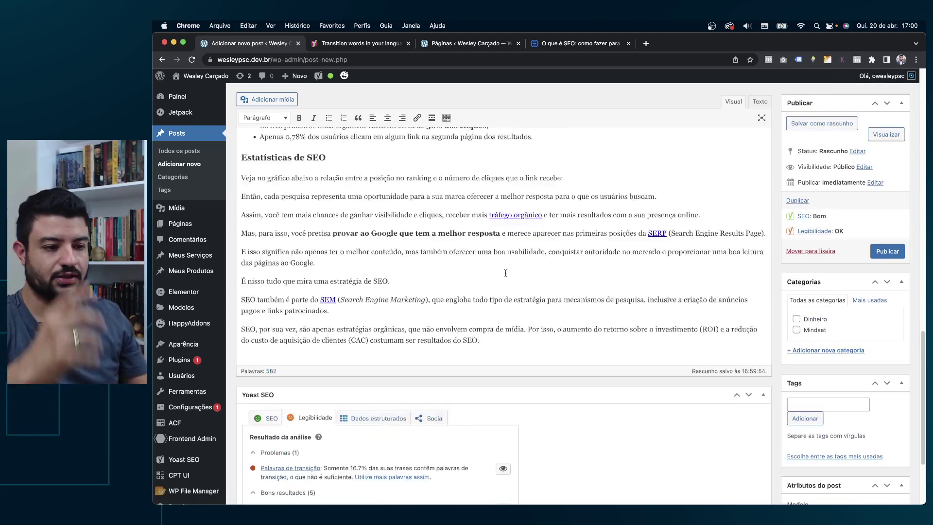
scroll(427, 183, up, 2)
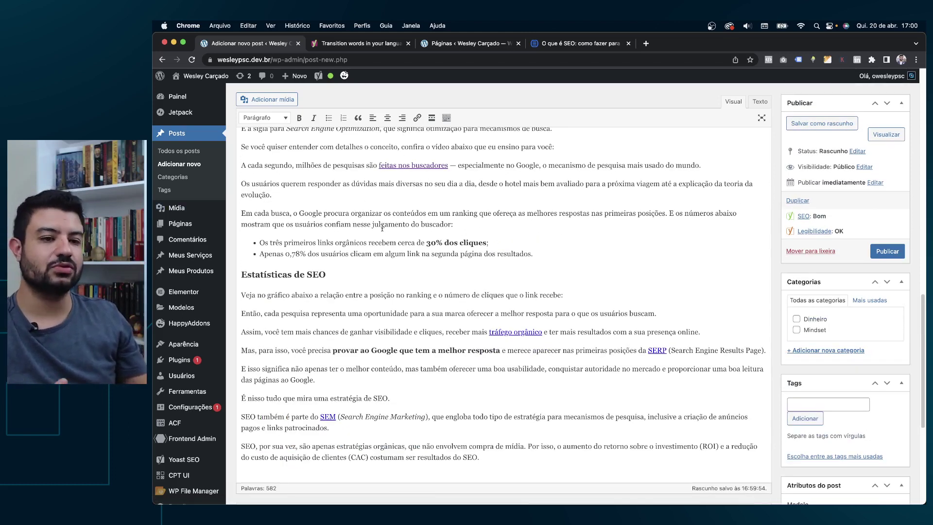
scroll(382, 227, up, 2)
scroll(345, 242, down, 2)
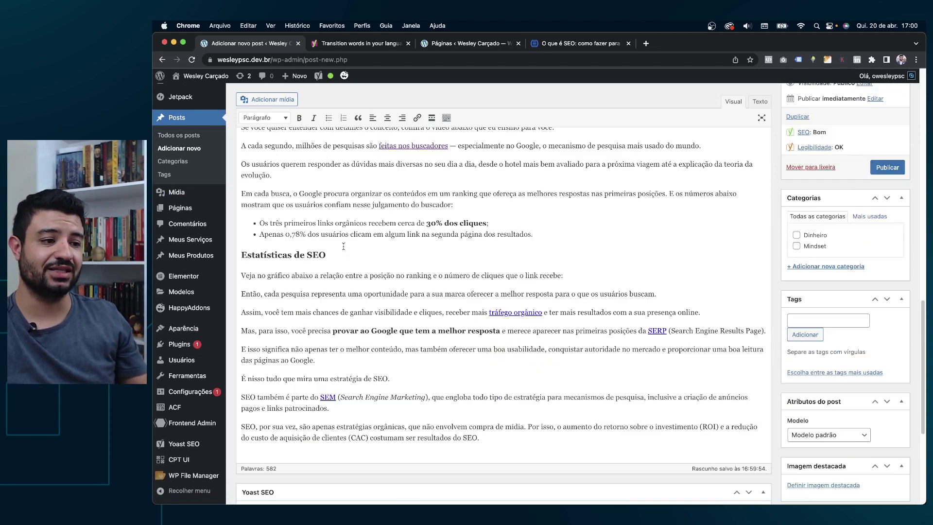
scroll(344, 248, down, 3)
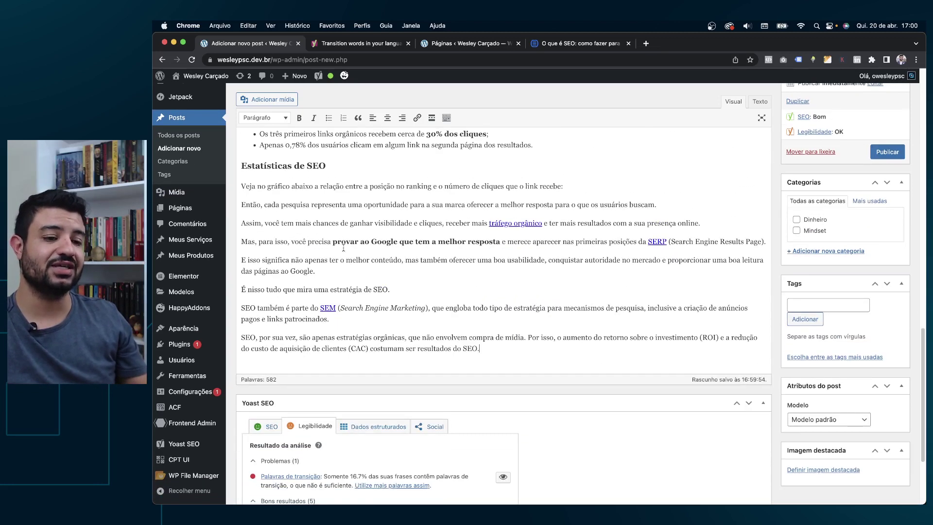
click(408, 270)
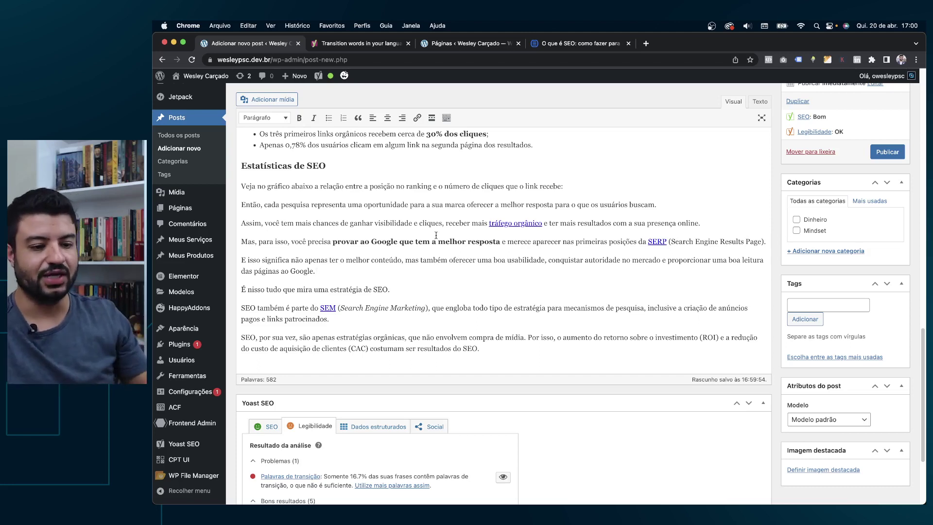
scroll(735, 169, down, 1)
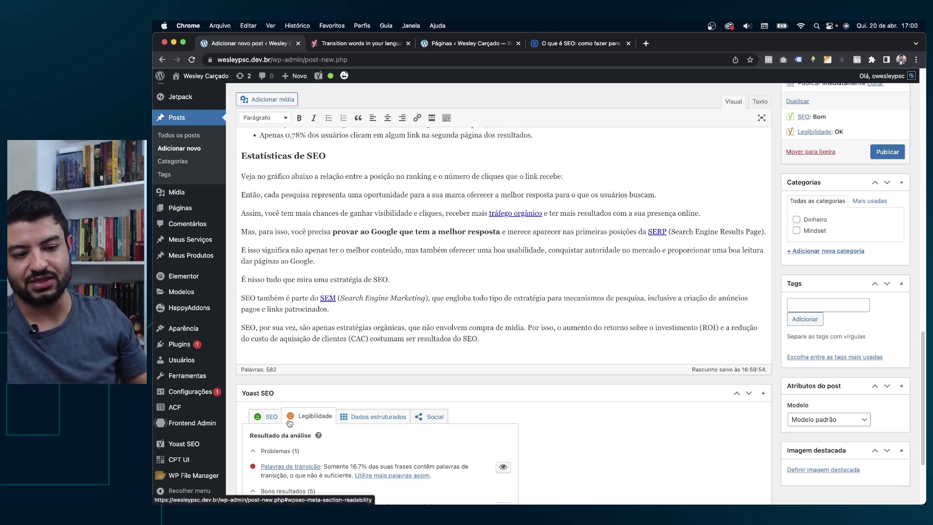
scroll(312, 318, up, 1)
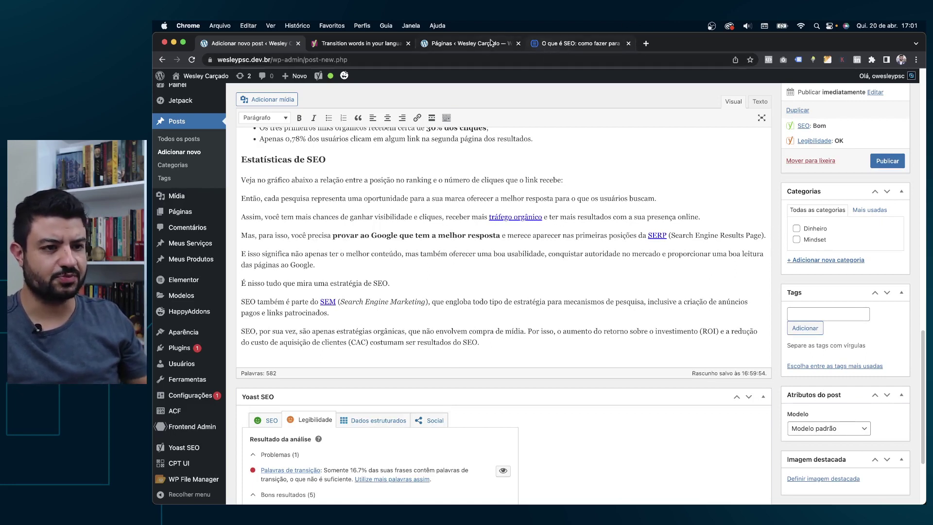
click(357, 43)
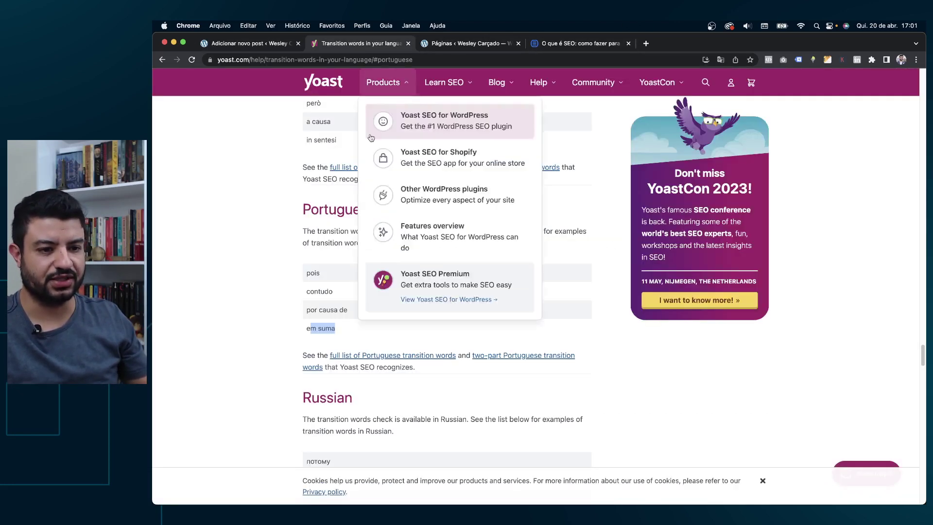
double_click(316, 290)
double_click(309, 329)
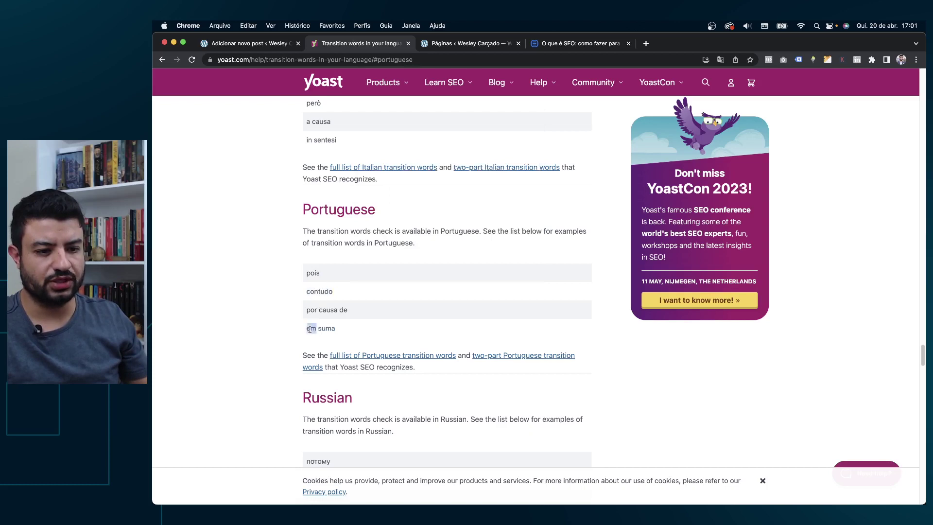
click(248, 43)
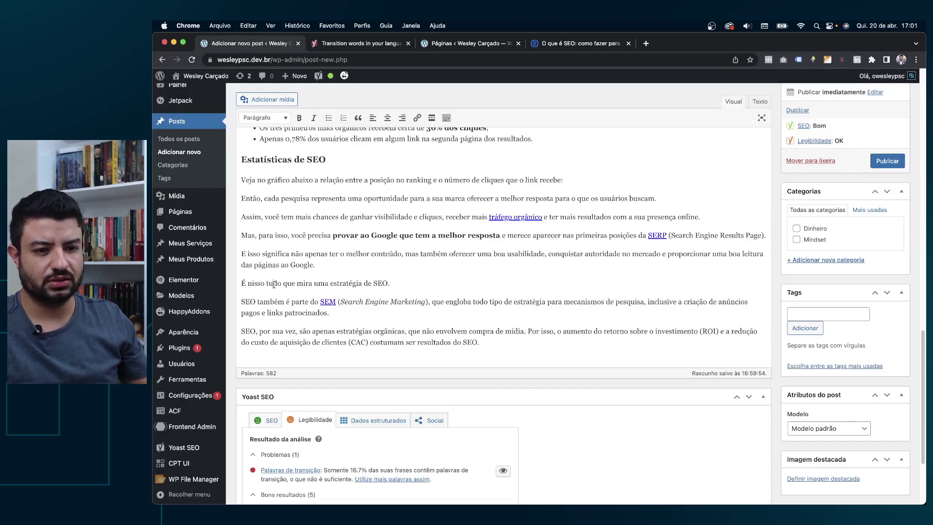
Step: Start the 'é nisso tudo' sentence with 'Em suma', lowercasing the É
text(Em suma)
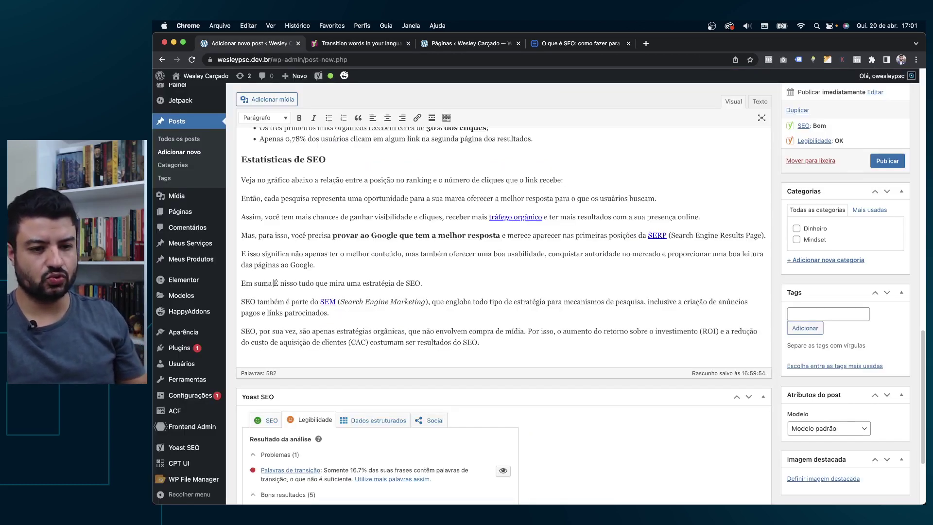
key(Delete)
text(é)
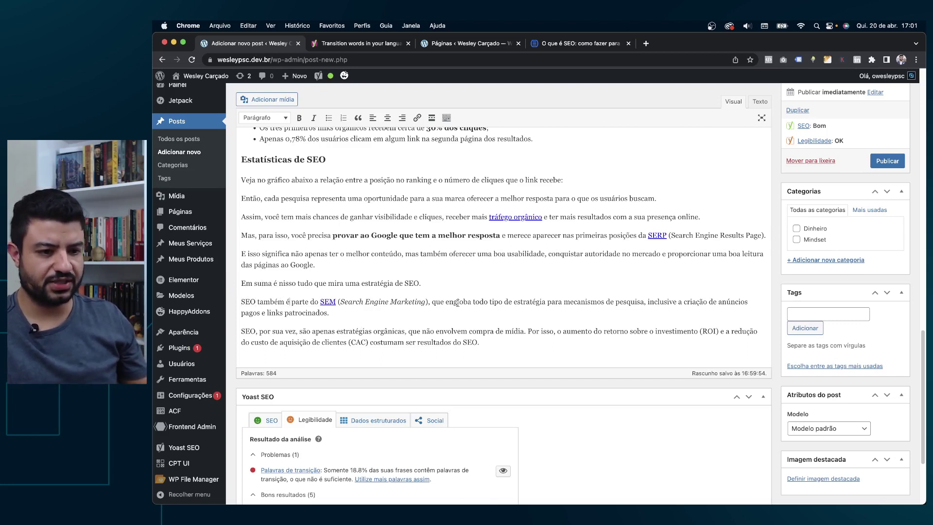
Step: Replace 'por sua vez' with 'portanto' in the final paragraph
click(664, 301)
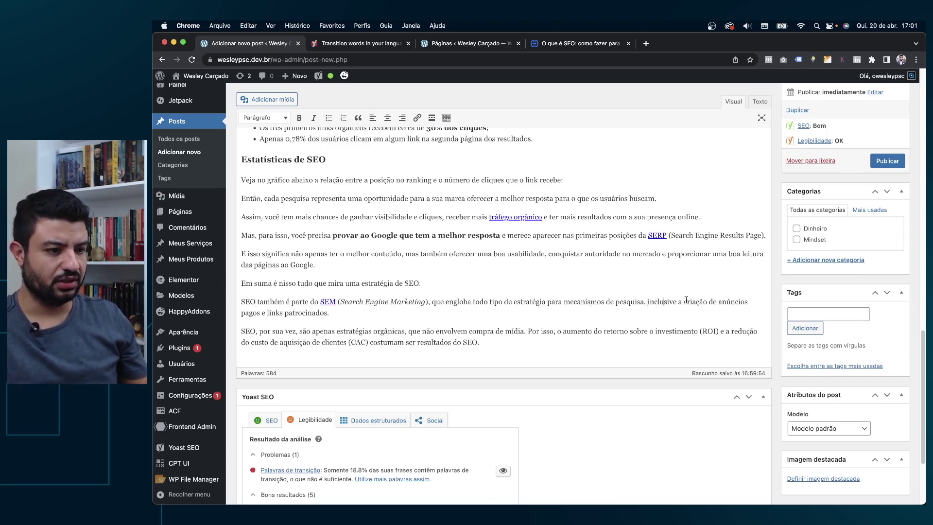
click(250, 330)
key(alt+shift+Right)
key(alt+shift+Right)
key(alt+shift+Right)
text(portanto)
key(ctrl+Tab)
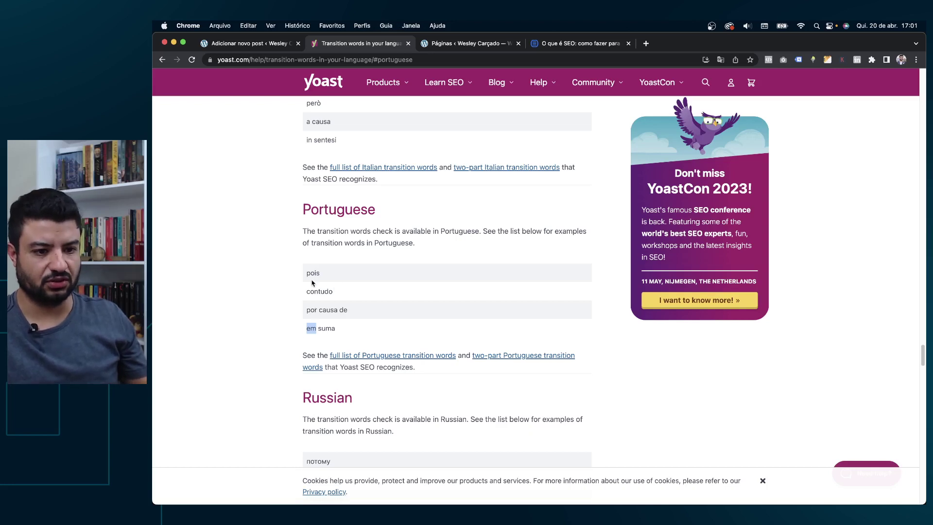
Step: Replace 'portanto' with 'contudo' in the last paragraph
key(ctrl+shift+Tab)
key(alt+shift+Left)
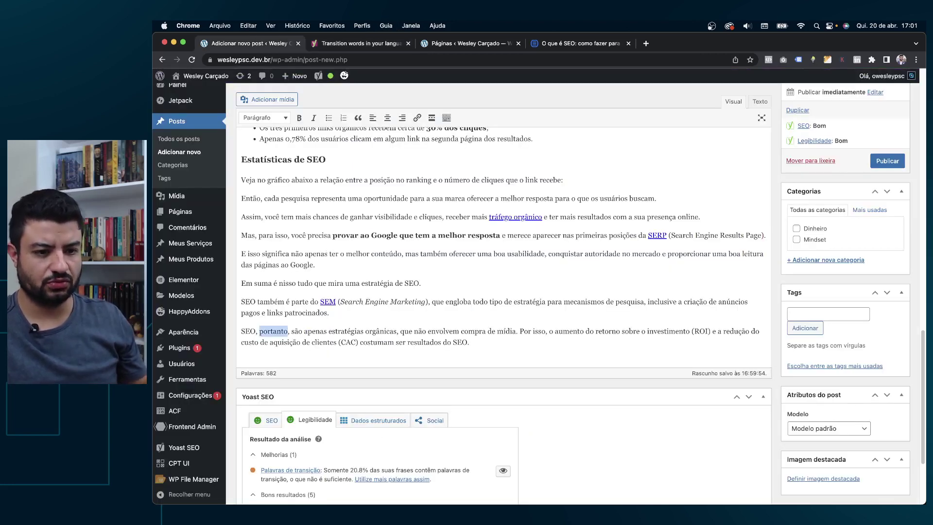
text(contudo)
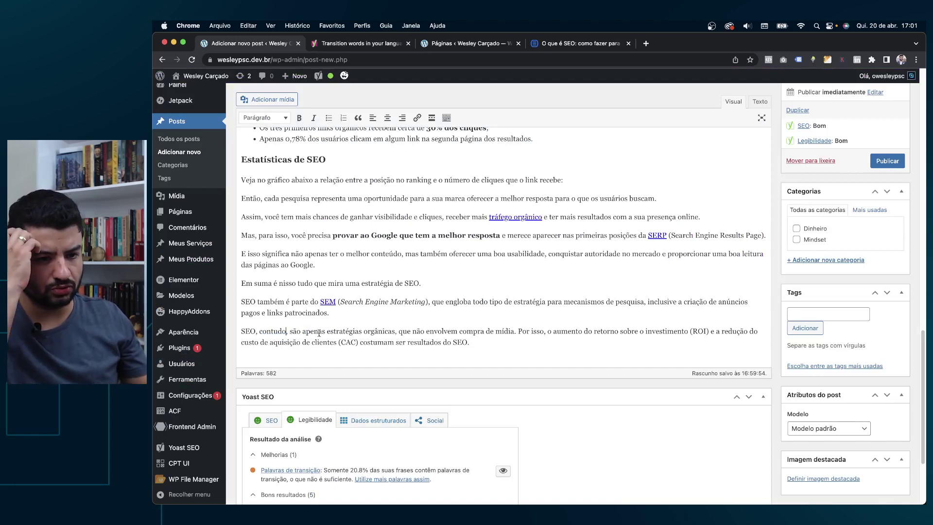
drag(426, 330, 479, 328)
click(489, 330)
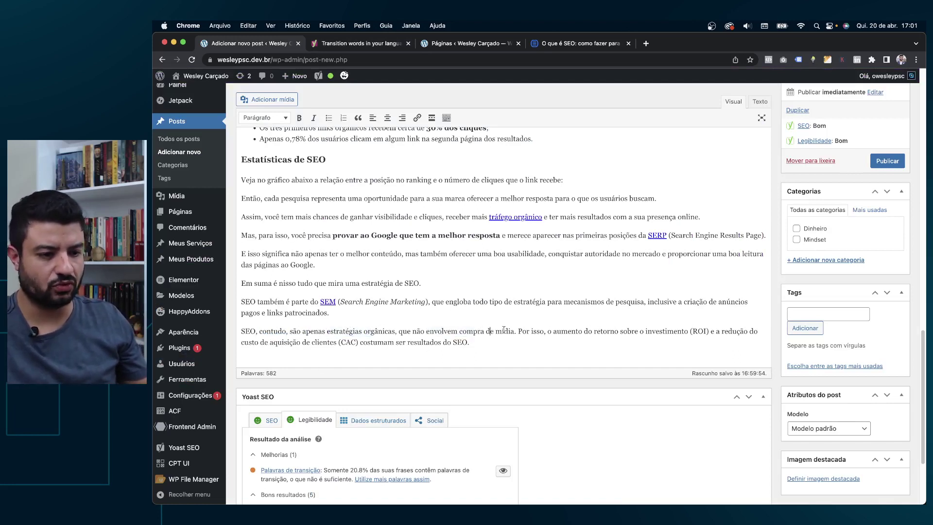
Step: Compare the Portuguese transition-word list with the 'E isso significa' paragraph
click(364, 44)
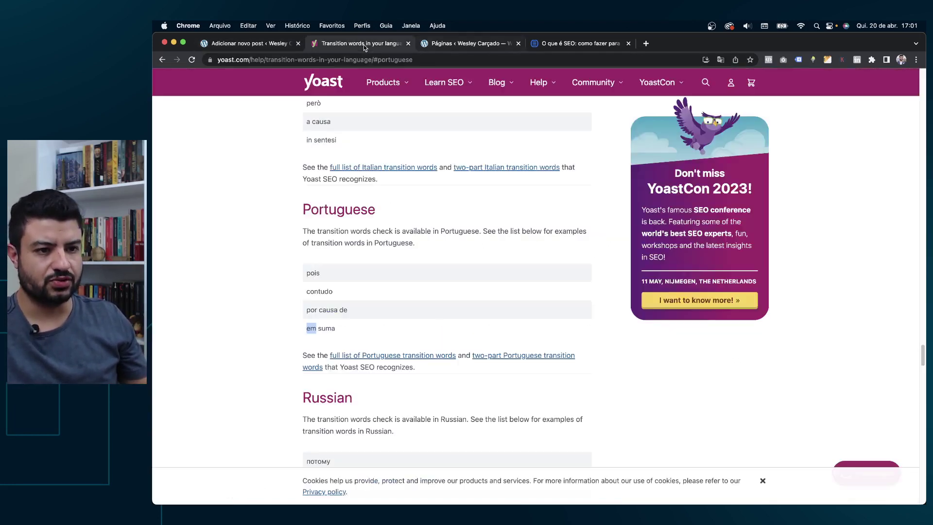
double_click(313, 273)
click(324, 304)
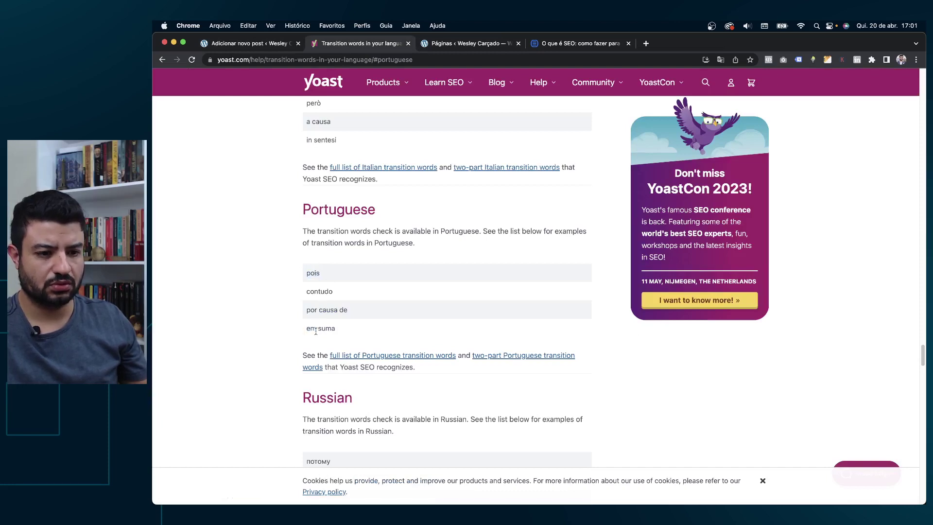
scroll(390, 325, up, 3)
click(273, 43)
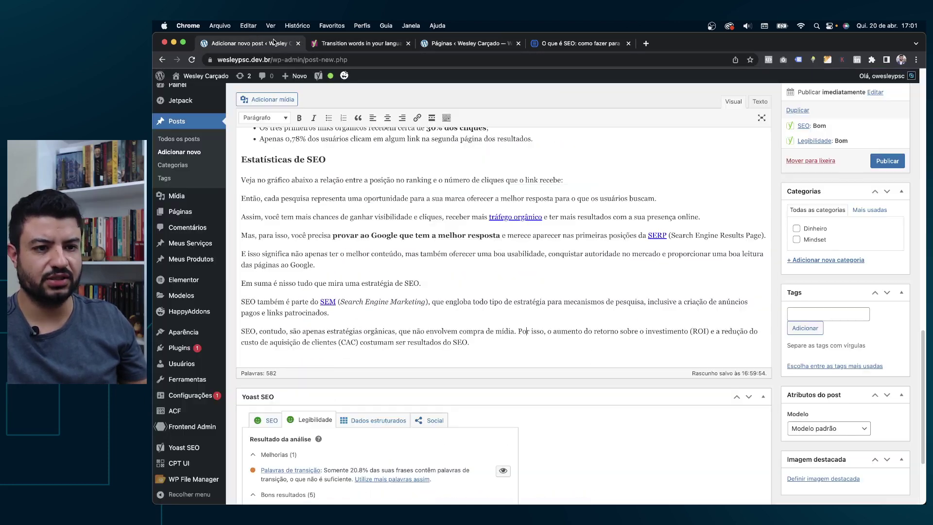
drag(263, 253, 302, 253)
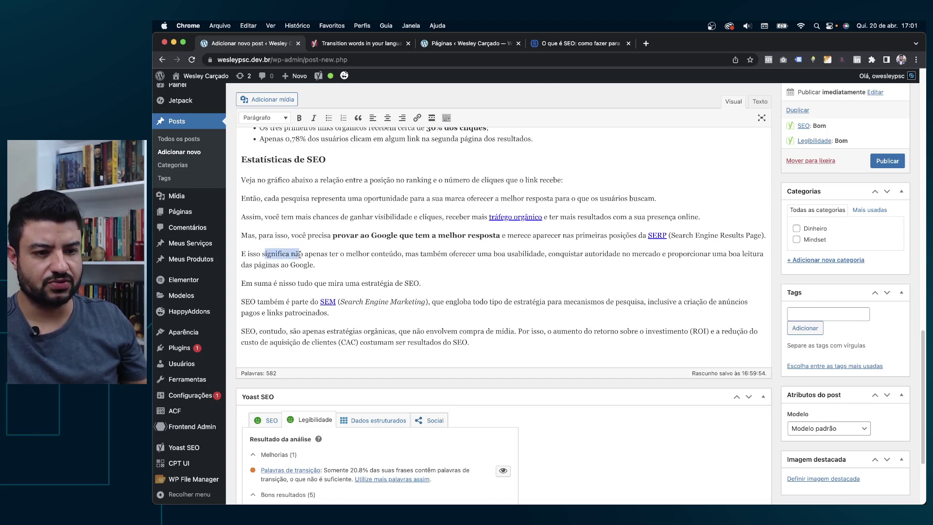
click(331, 254)
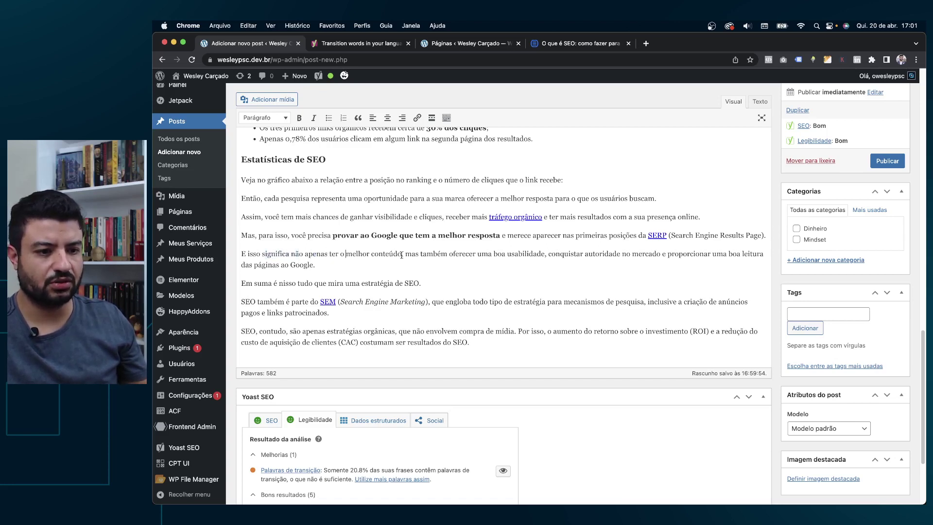
click(371, 43)
click(246, 45)
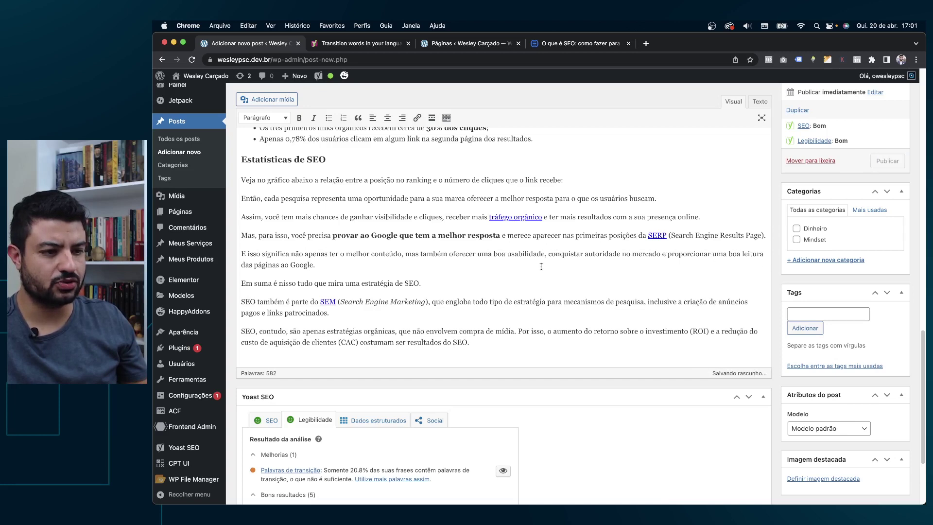
Step: Check the transition-word reference, then find the 20.8% Palavras de transição score in Yoast
click(360, 43)
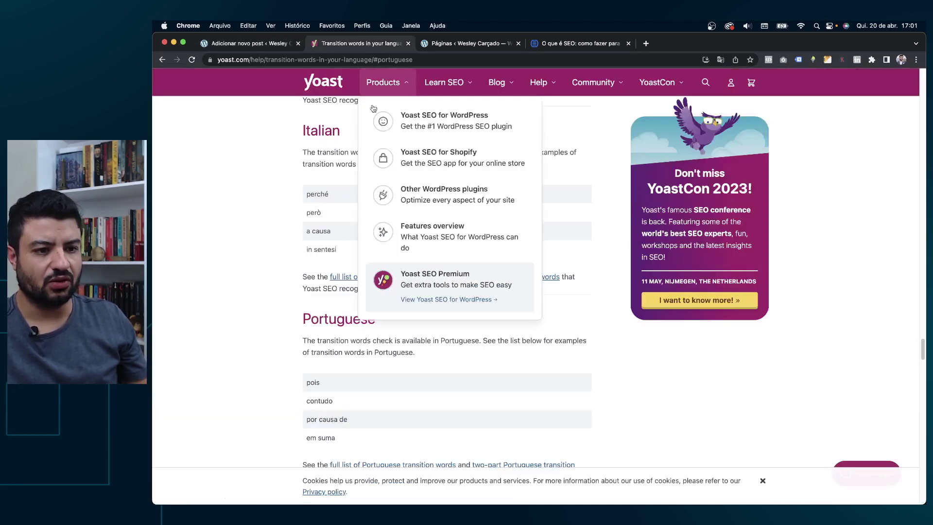
scroll(335, 370, down, 2)
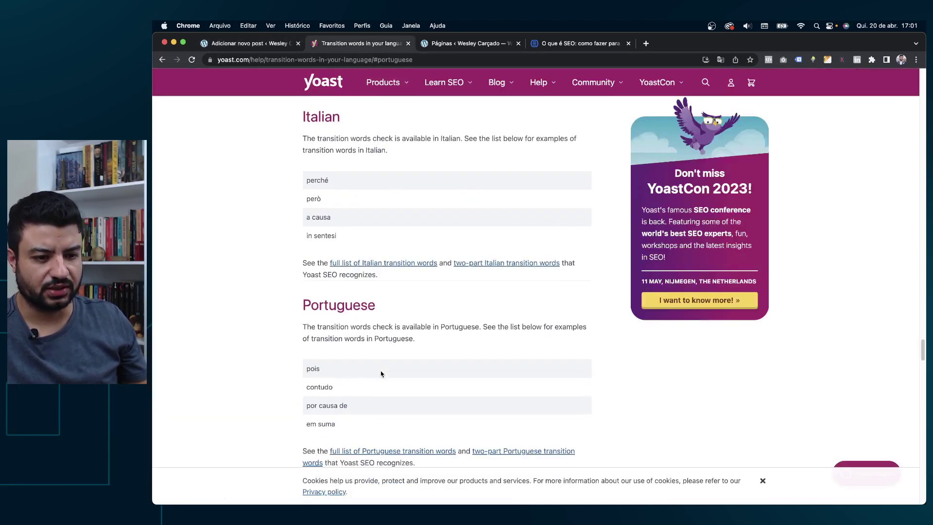
scroll(388, 352, up, 3)
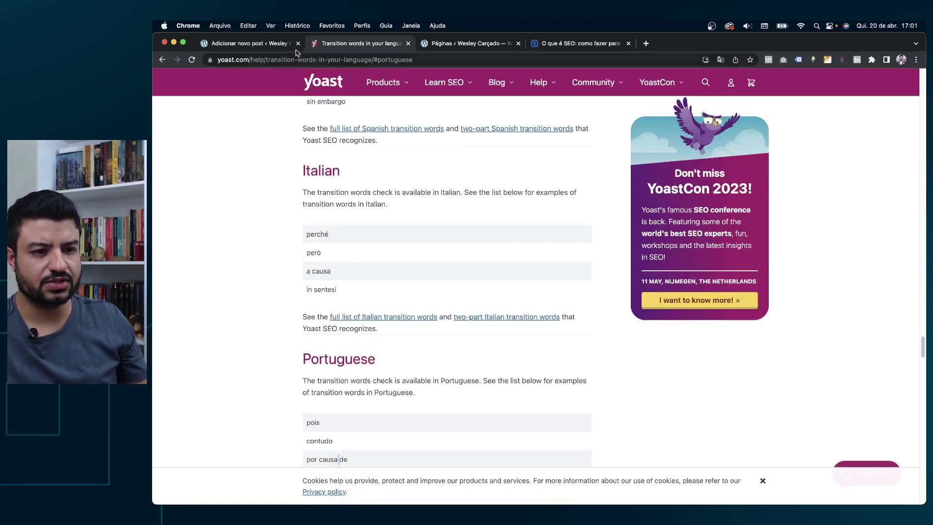
click(248, 44)
scroll(396, 326, down, 3)
scroll(384, 336, down, 2)
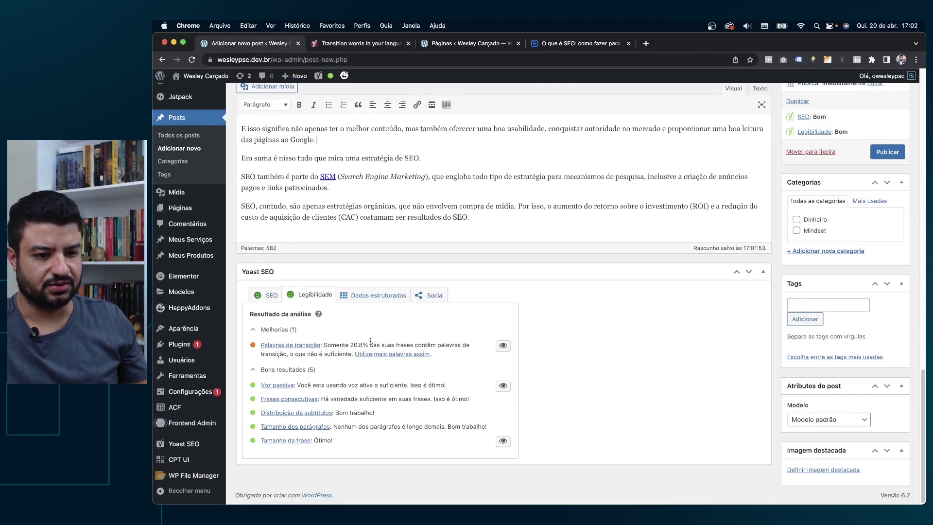
drag(348, 345, 379, 345)
click(364, 345)
Step: Highlight the post's sentences containing transition words and scroll through the marked text
click(503, 345)
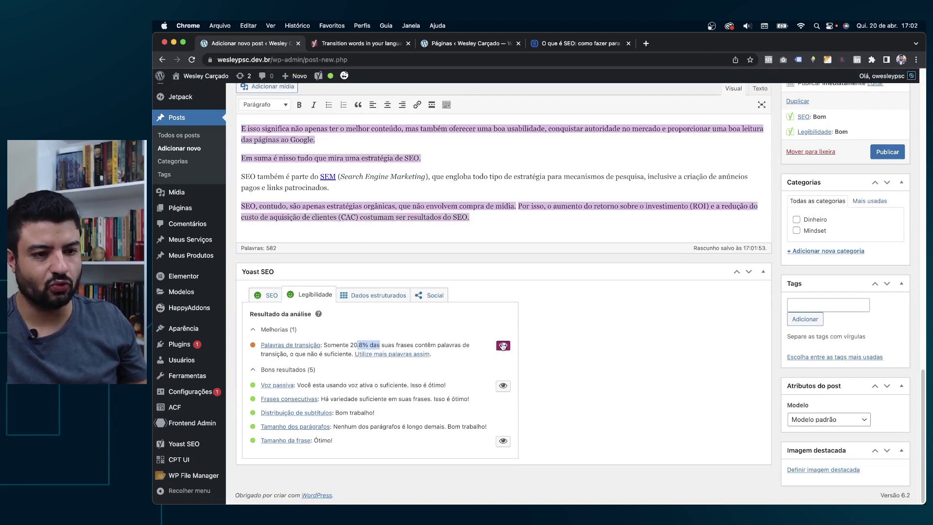
scroll(592, 356, up, 1)
scroll(592, 356, up, 5)
scroll(592, 356, up, 5)
scroll(592, 355, up, 5)
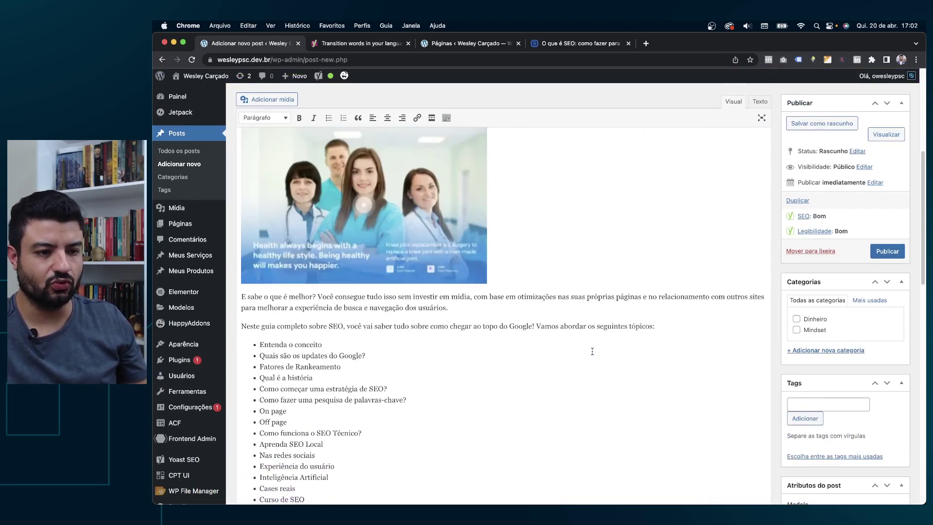
scroll(592, 352, up, 5)
scroll(592, 351, down, 3)
scroll(586, 292, down, 2)
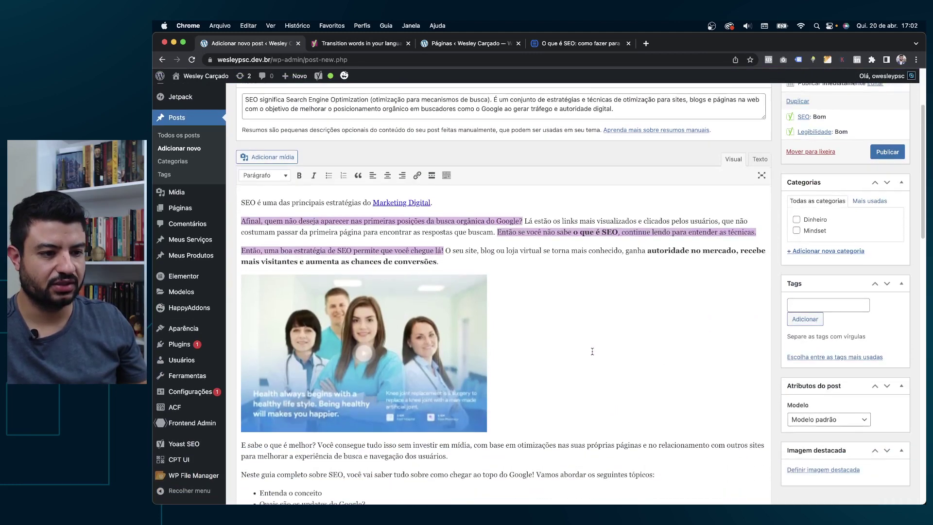
Step: Click through the paragraphs, including 'Então', to clear highlights, then scroll to the readability panel
click(515, 185)
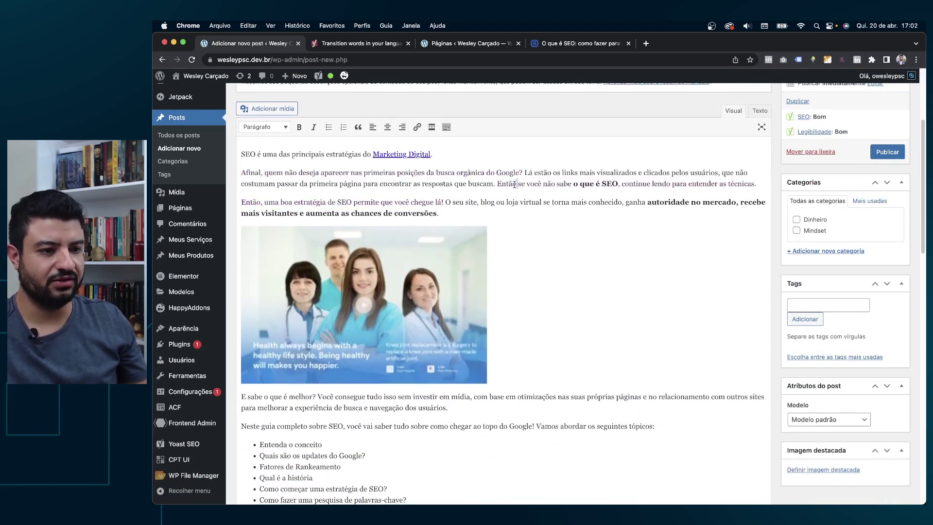
double_click(509, 184)
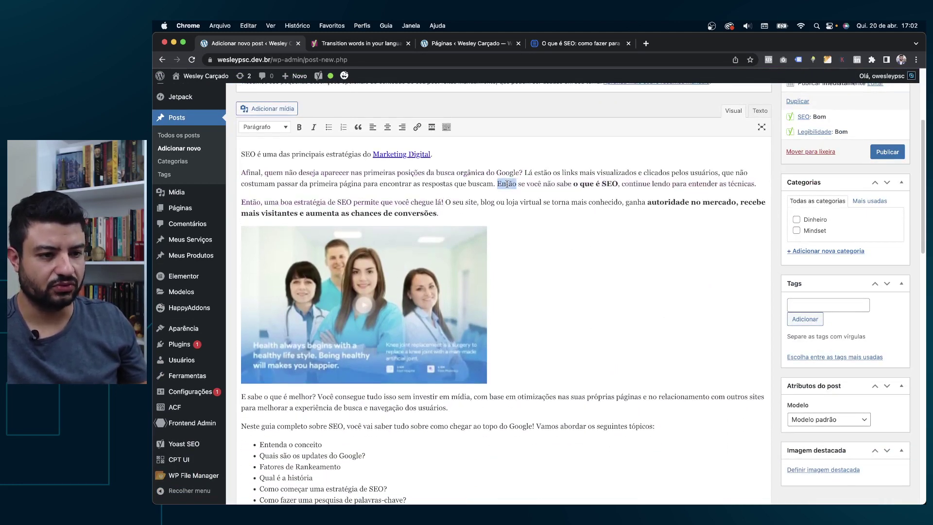
click(490, 207)
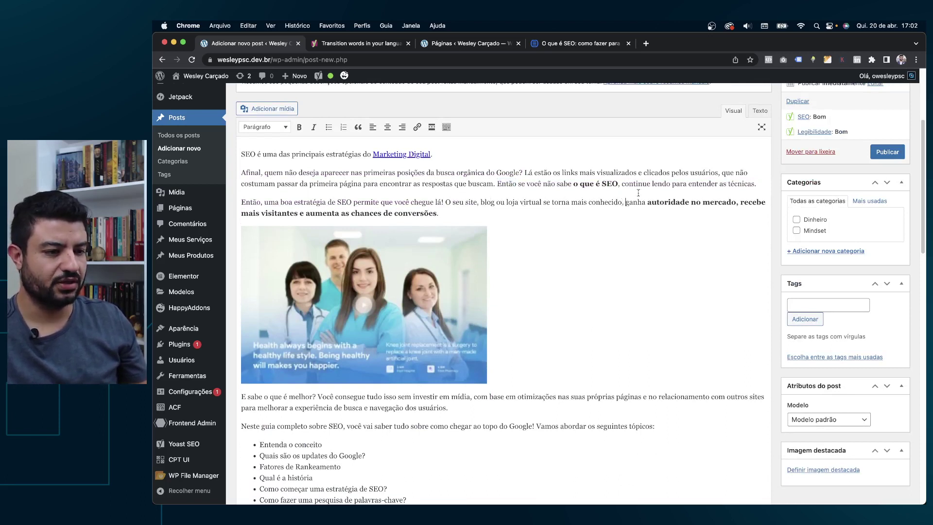
click(345, 46)
click(279, 46)
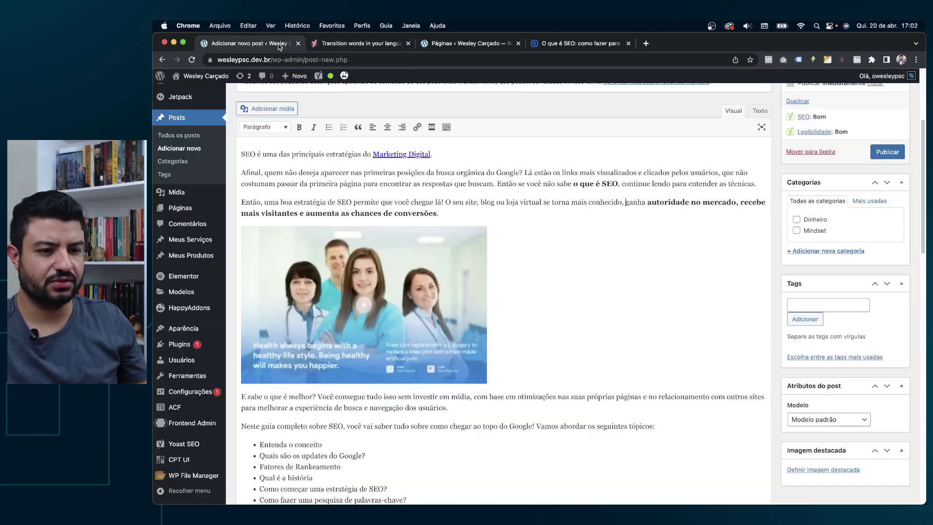
click(308, 211)
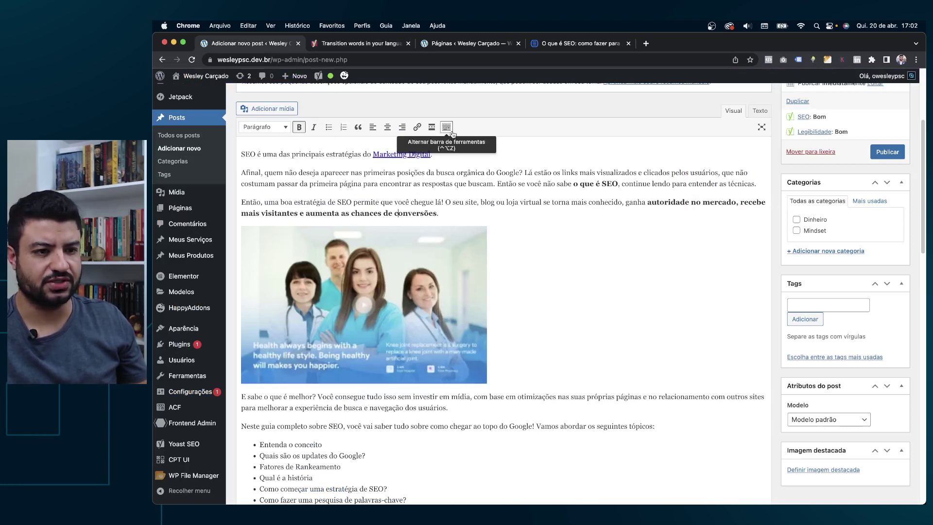
scroll(593, 244, down, 3)
scroll(573, 253, down, 10)
scroll(551, 265, up, 5)
scroll(550, 265, up, 5)
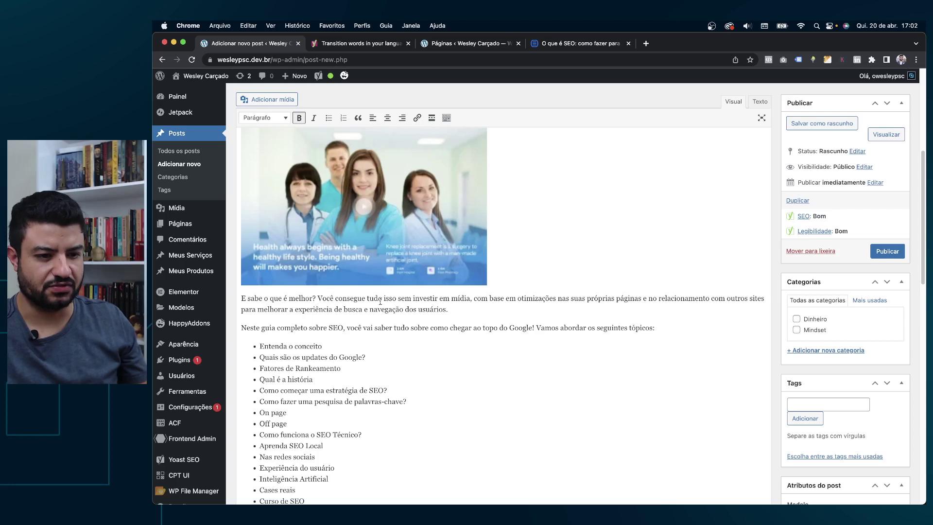
click(473, 298)
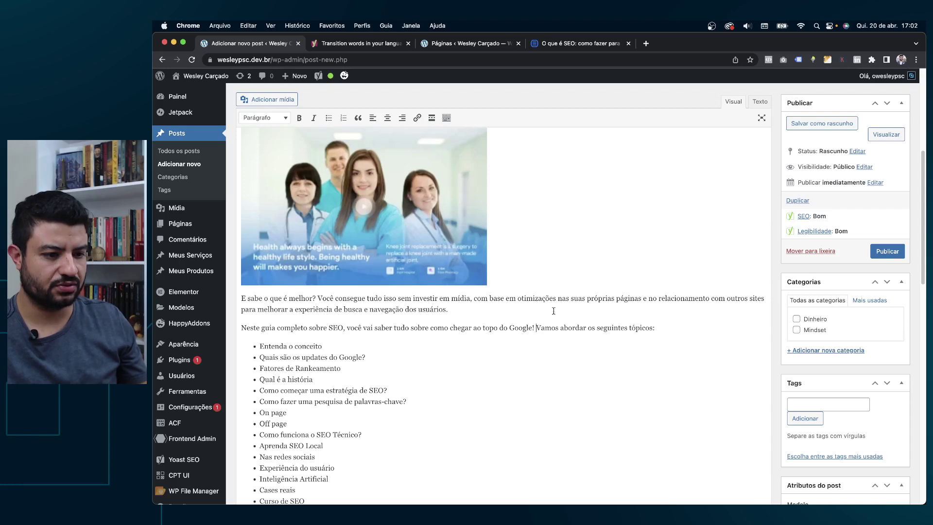
scroll(470, 224, down, 5)
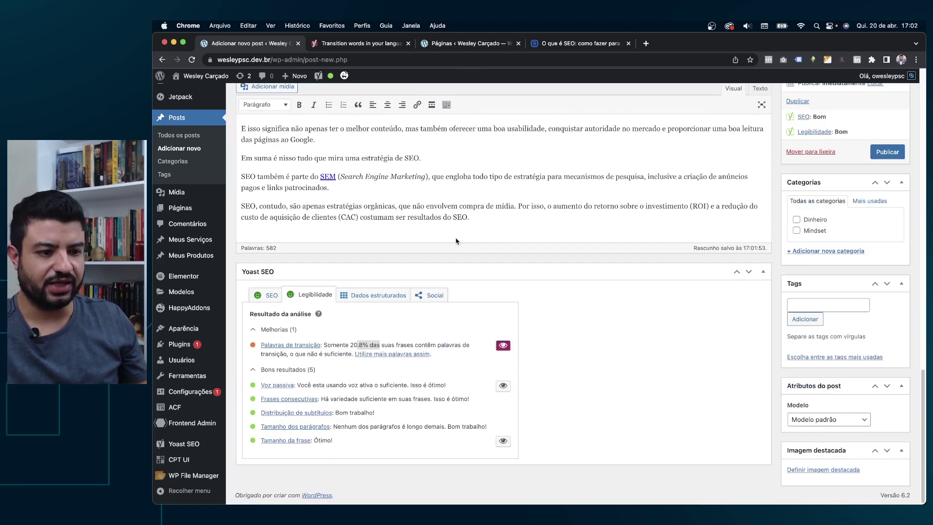
Step: Show the transition-word highlights, inspect the marked sentences, then clear them
click(503, 345)
scroll(611, 367, up, 1)
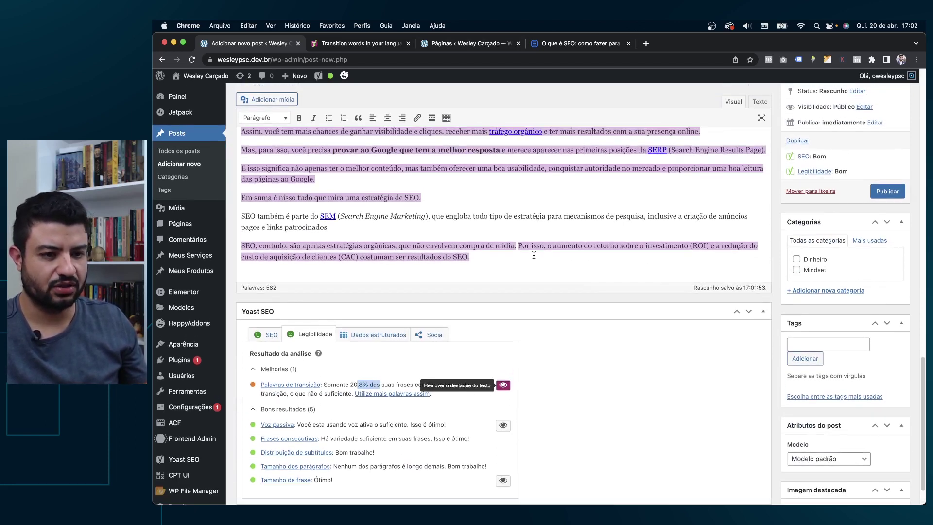
scroll(524, 242, up, 1)
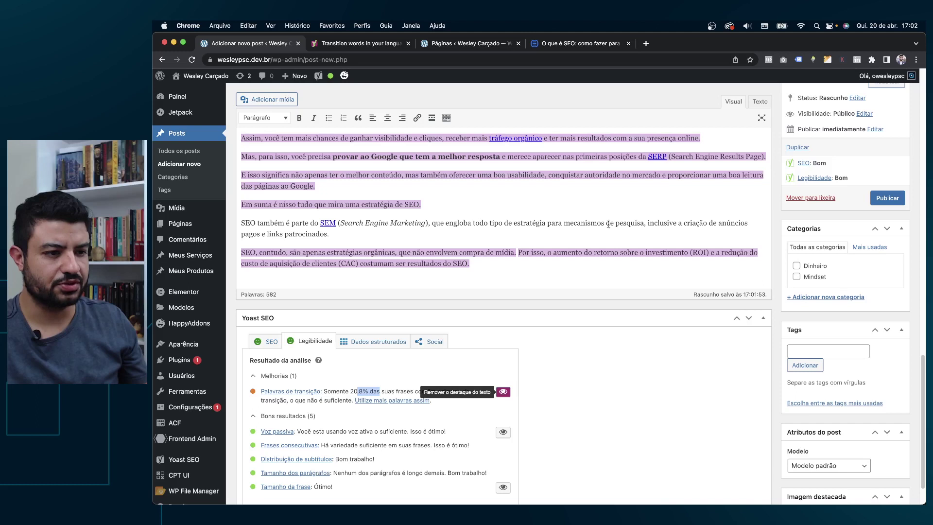
scroll(301, 268, up, 2)
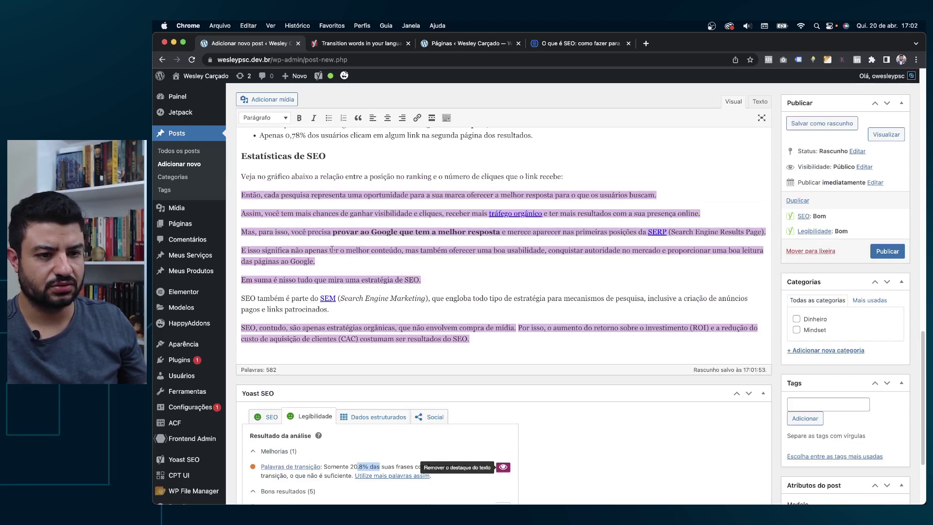
click(407, 250)
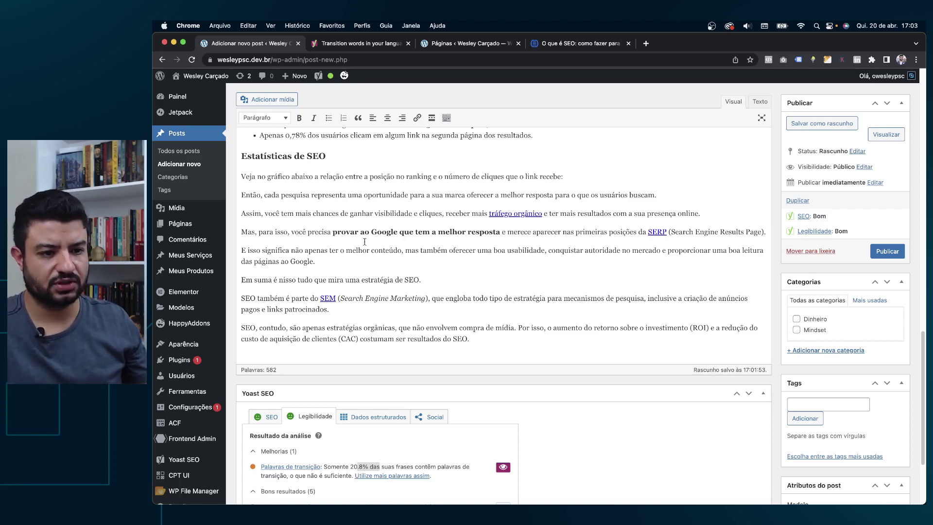
Step: Collapse and re-expand the Melhorias list and review the transition-words feedback
scroll(364, 242, up, 5)
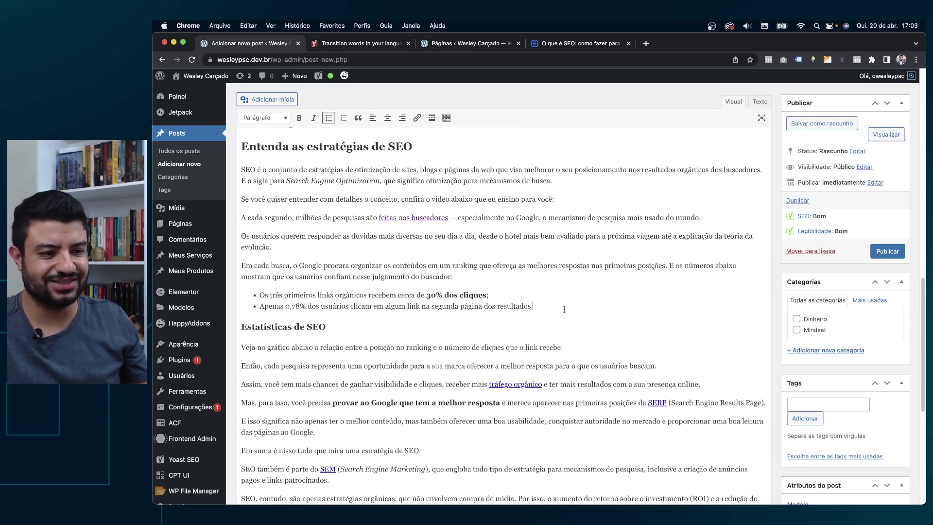
scroll(603, 301, down, 5)
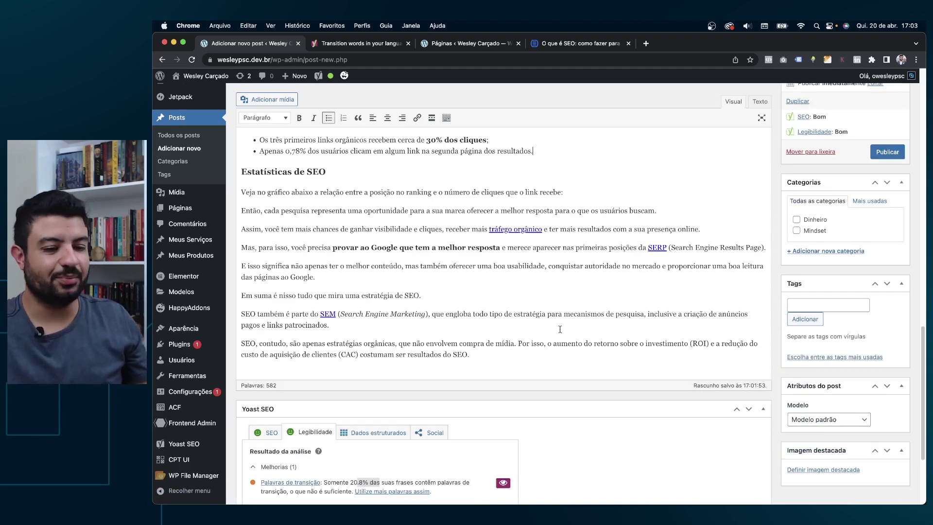
scroll(543, 334, down, 4)
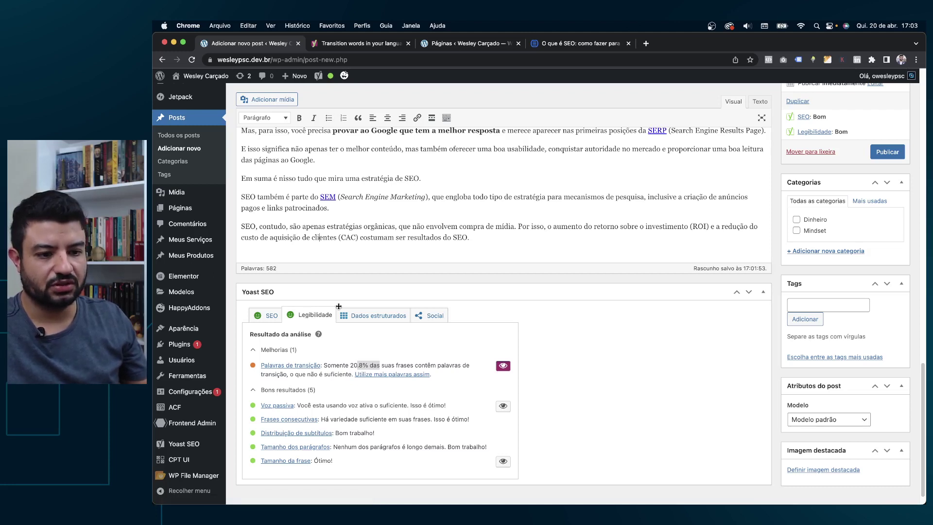
click(373, 349)
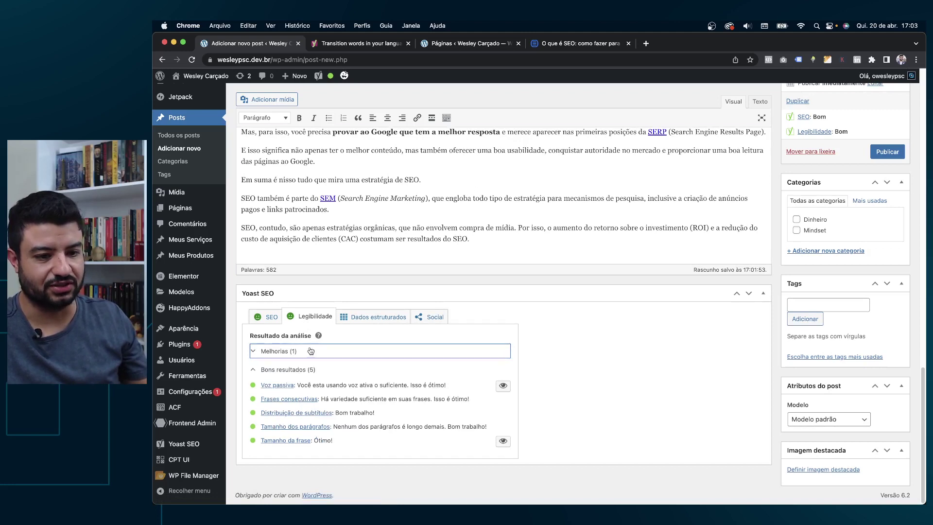
click(274, 350)
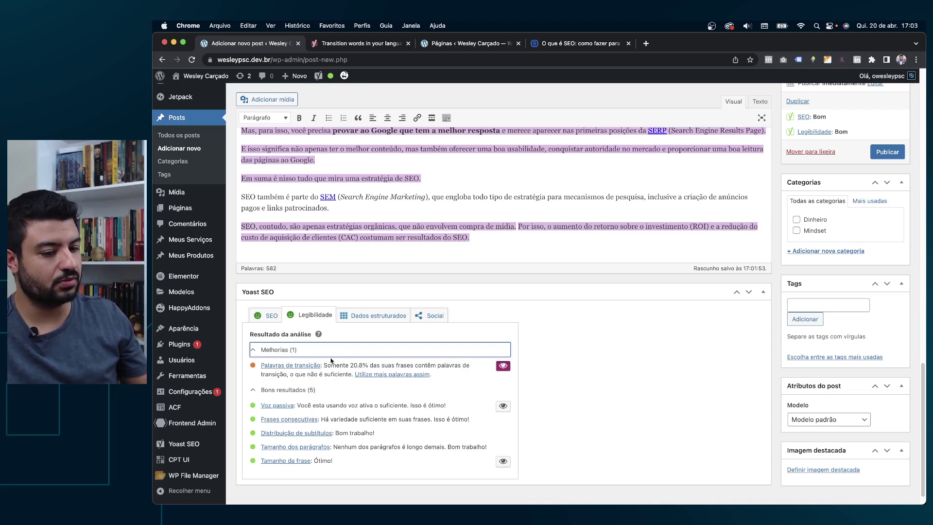
triple_click(336, 372)
click(341, 380)
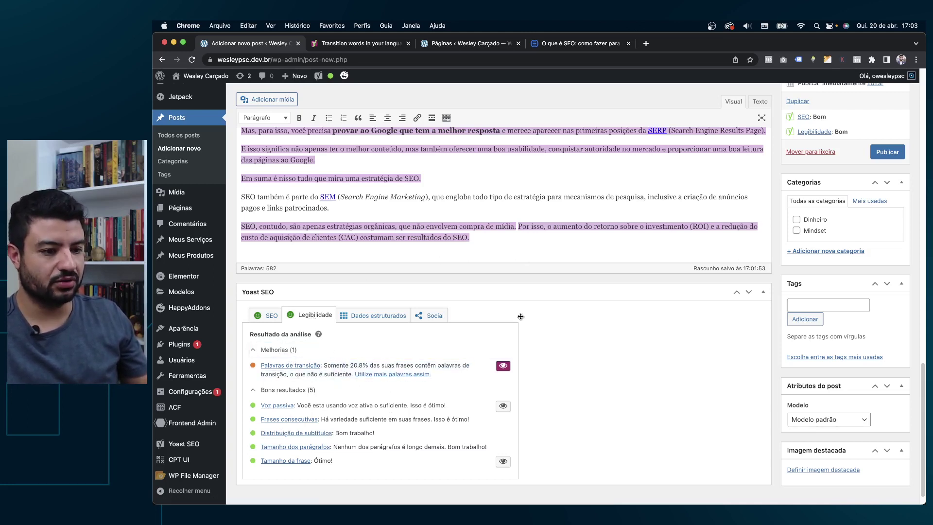
Step: Turn off the transition-word highlighting and publish the post
click(502, 366)
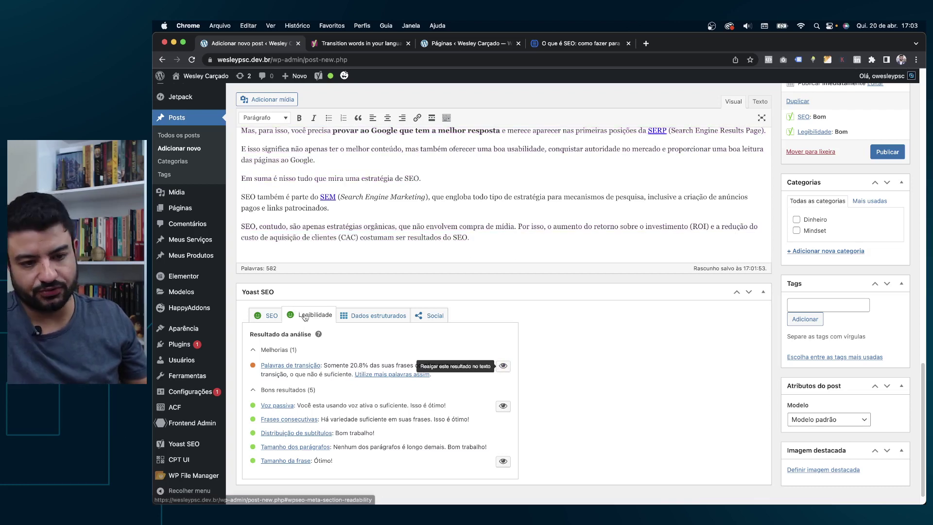
scroll(314, 364, up, 2)
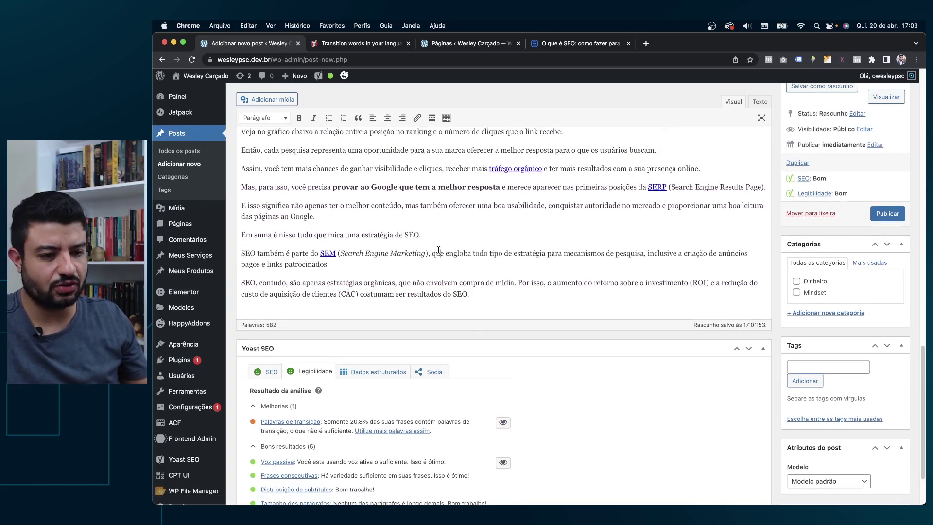
scroll(411, 341, up, 1)
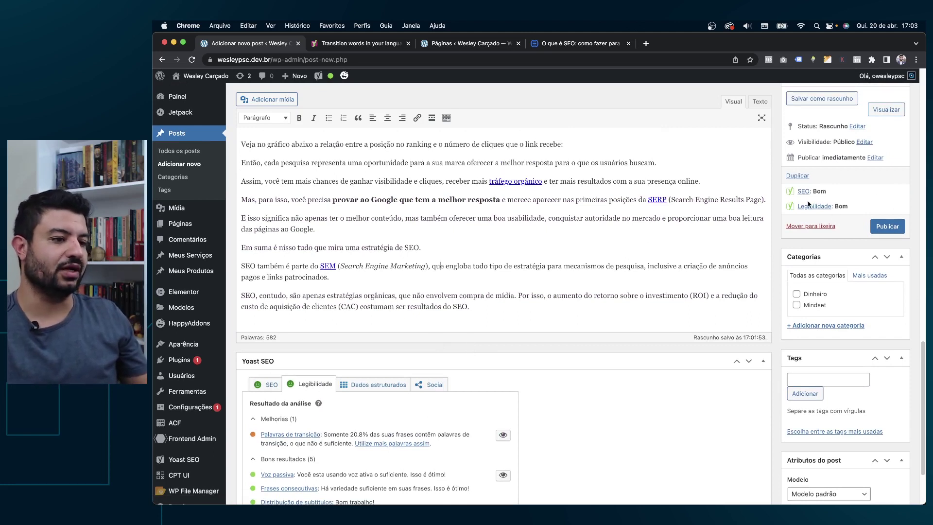
click(897, 228)
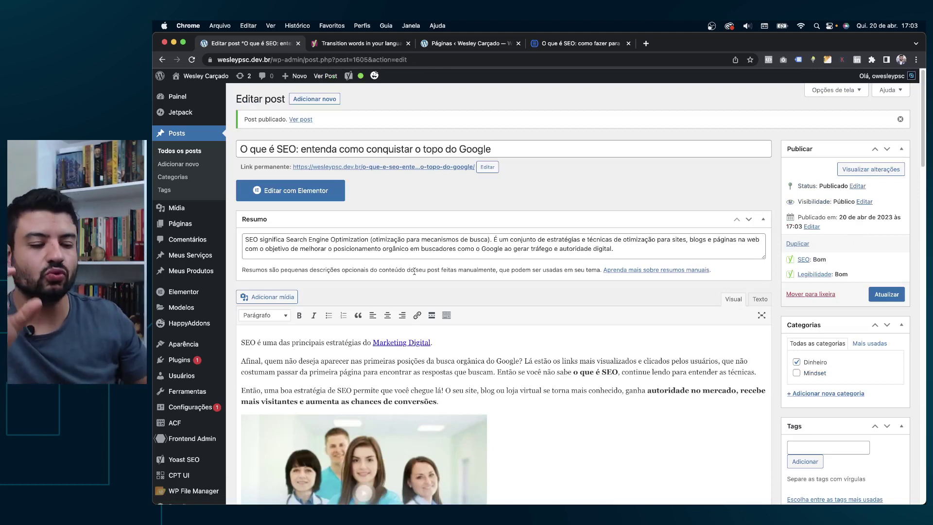
Step: Bring up the featured image picker and load more images from the media library
scroll(567, 304, down, 3)
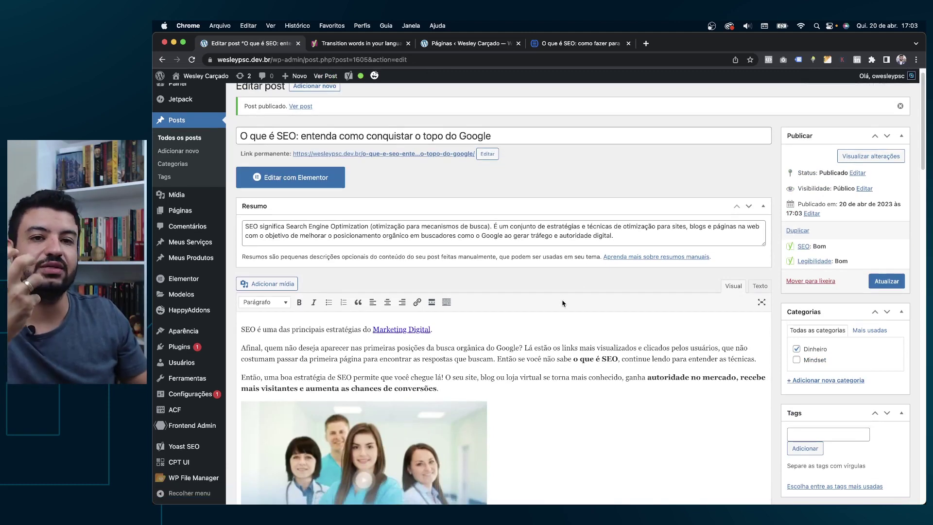
scroll(563, 299, down, 4)
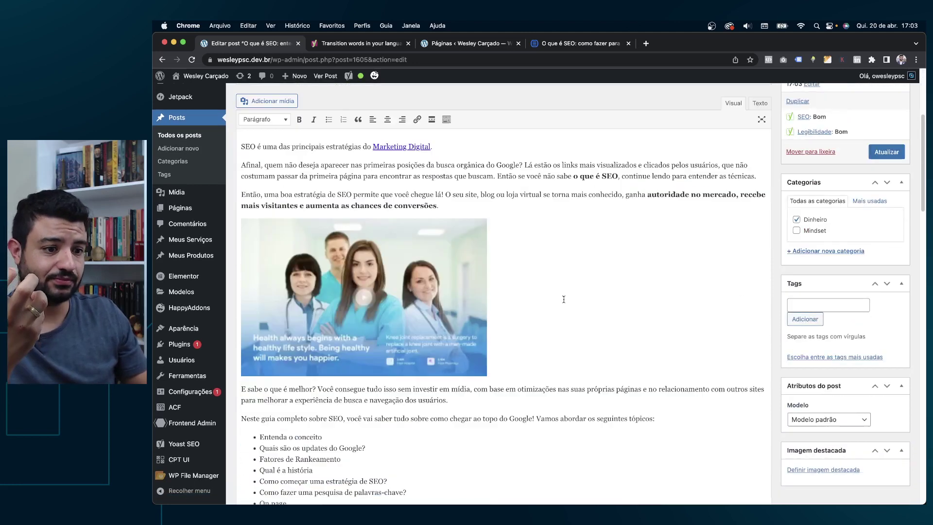
scroll(566, 299, down, 3)
click(835, 470)
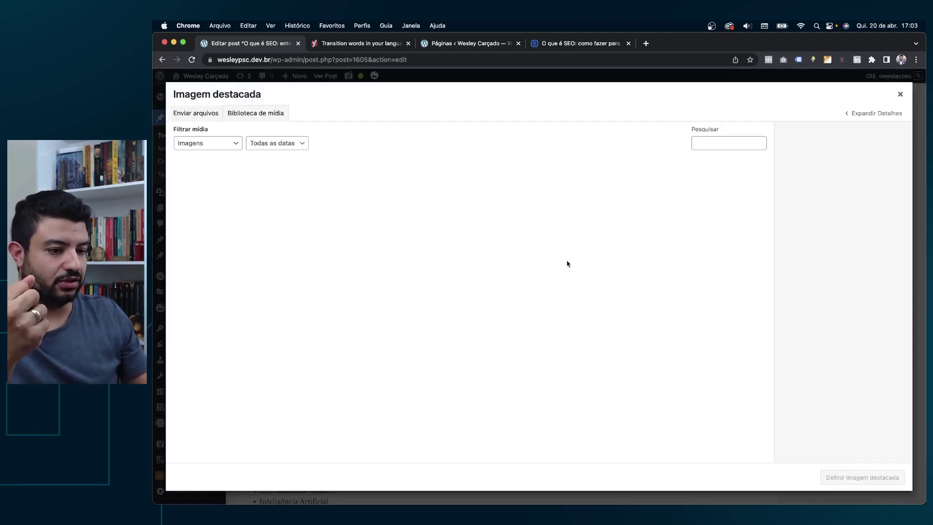
scroll(541, 352, down, 10)
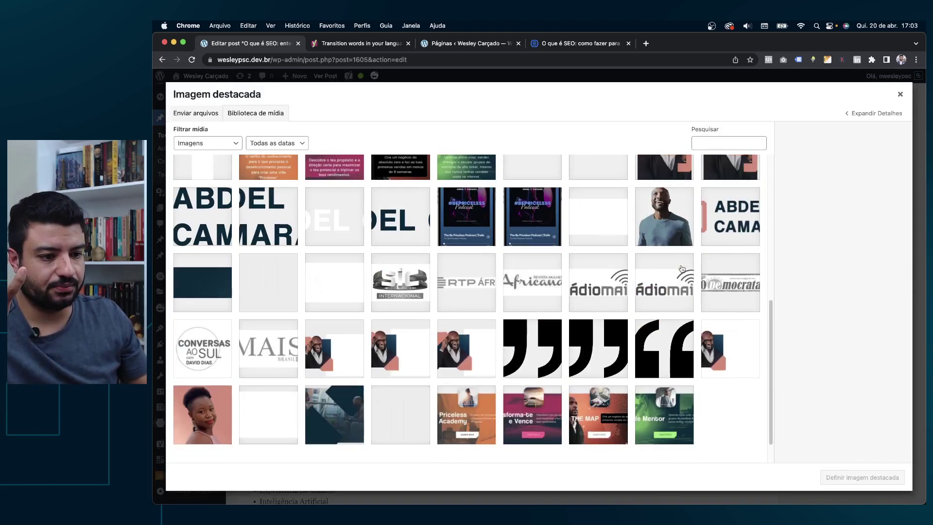
click(475, 455)
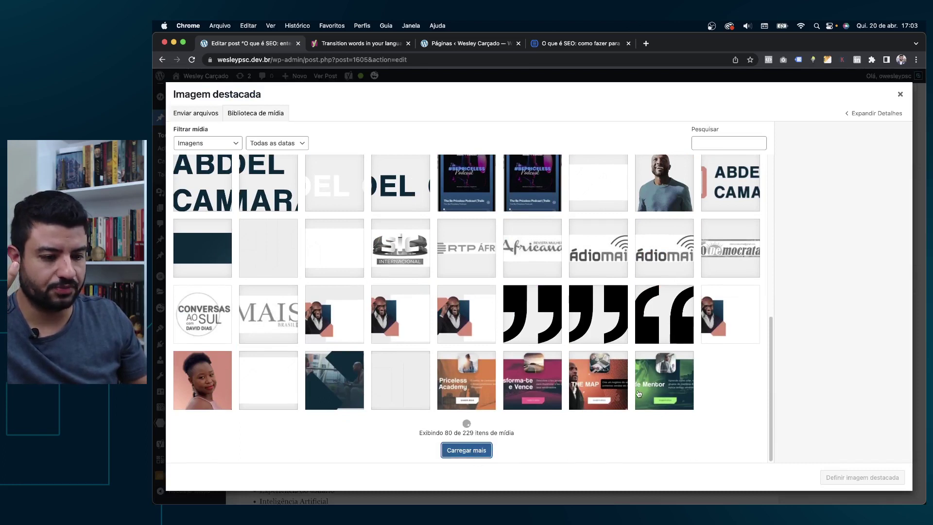
Step: Choose the PPE-Overview-Elementor image and set it with 'Definir imagem destacada'
scroll(632, 394, down, 3)
scroll(622, 398, down, 5)
scroll(612, 400, down, 3)
scroll(602, 403, down, 2)
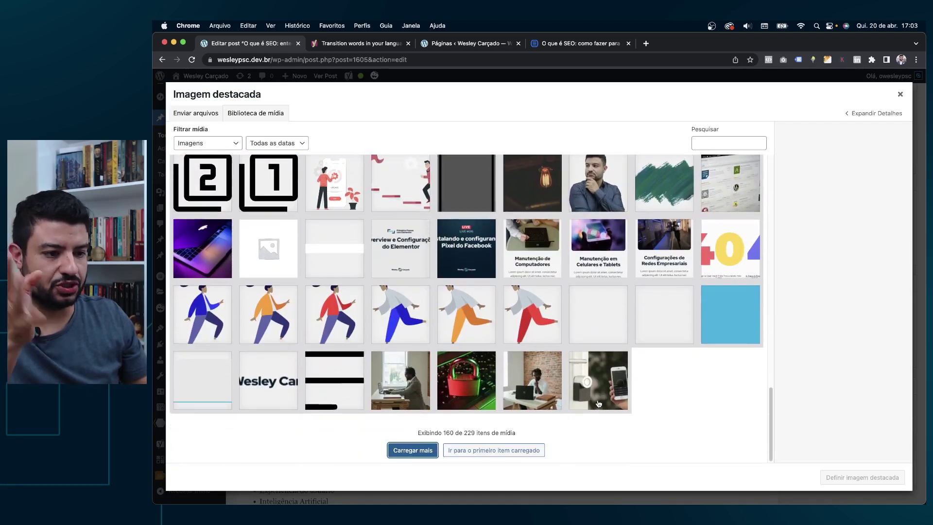
click(476, 270)
click(418, 258)
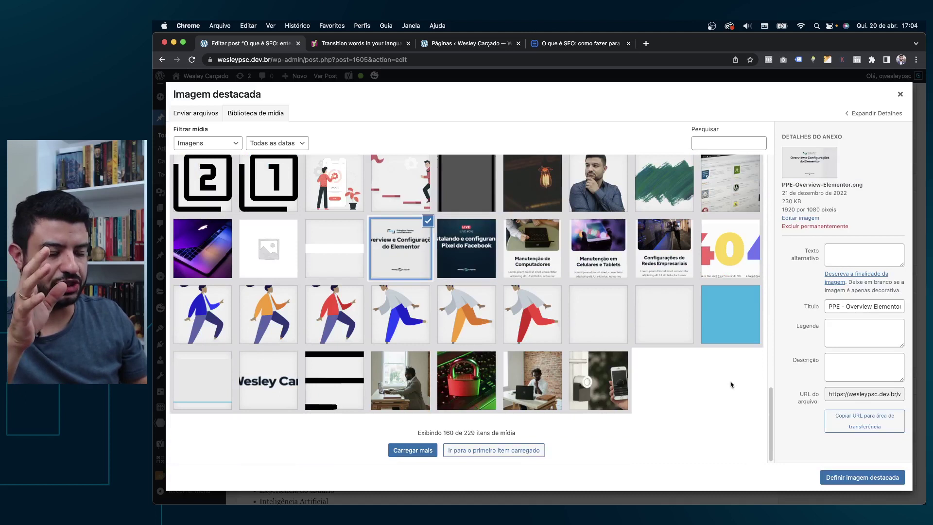
click(614, 262)
click(610, 265)
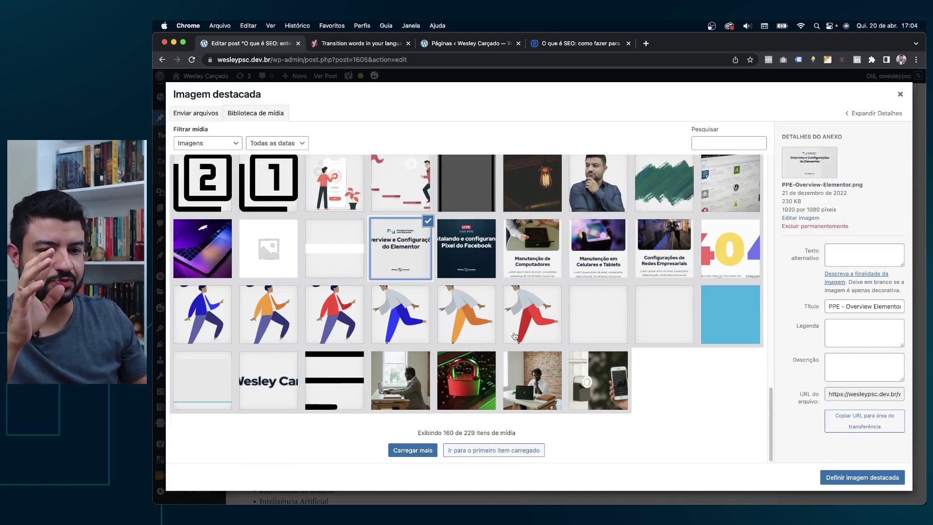
click(214, 268)
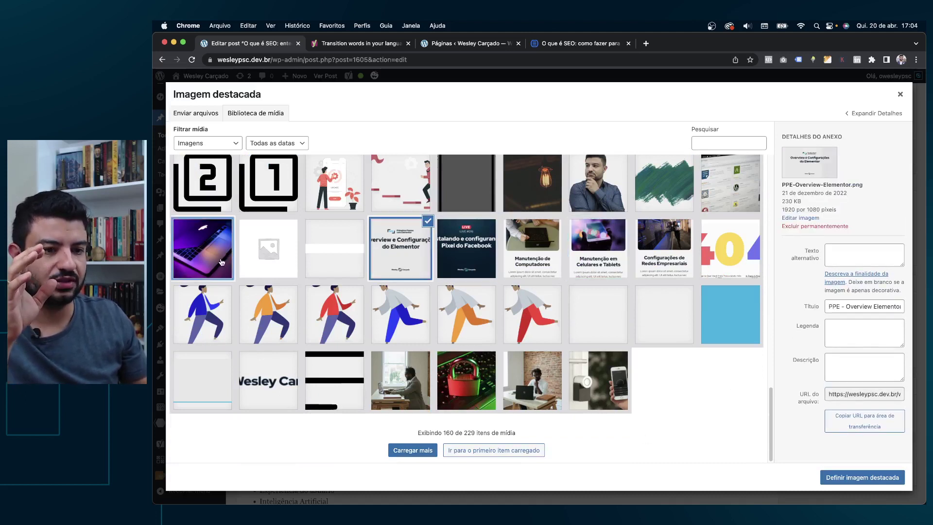
click(455, 266)
click(413, 262)
click(860, 475)
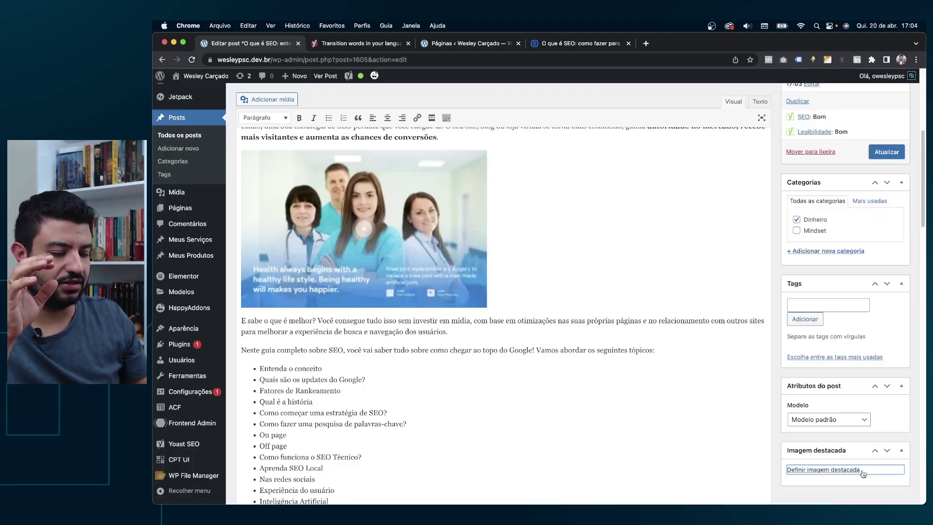
Step: In the Yoast SEO box, preview the Google result on desktop, then switch back to mobile
scroll(718, 323, down, 5)
scroll(608, 326, down, 4)
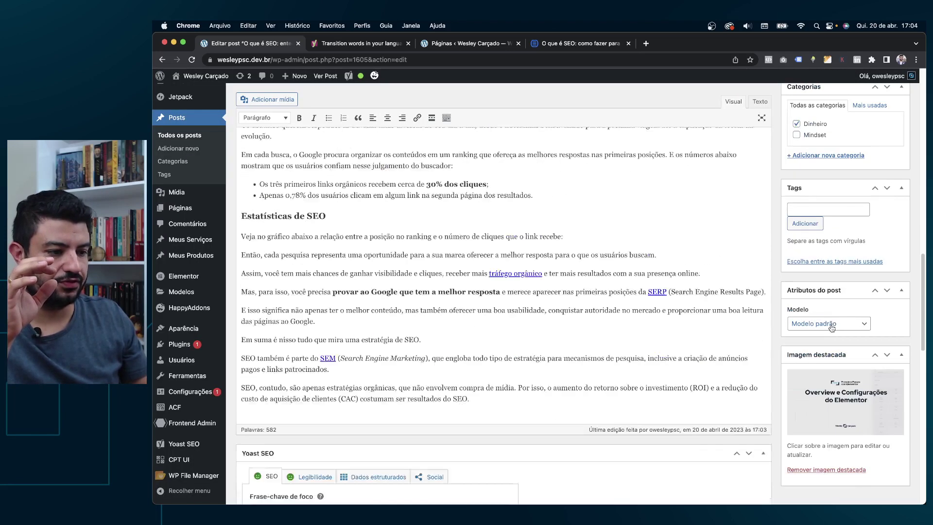
scroll(503, 329, down, 5)
scroll(553, 335, down, 2)
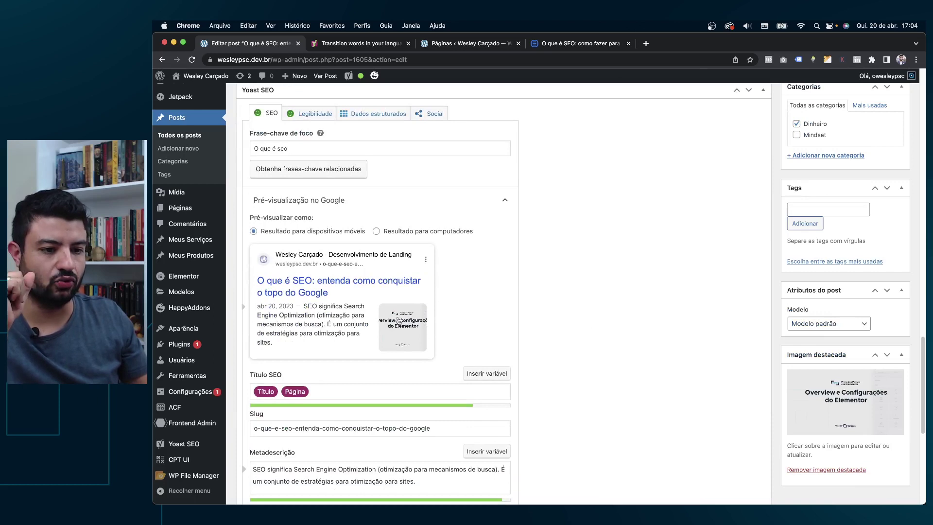
click(403, 230)
scroll(456, 291, down, 2)
click(326, 170)
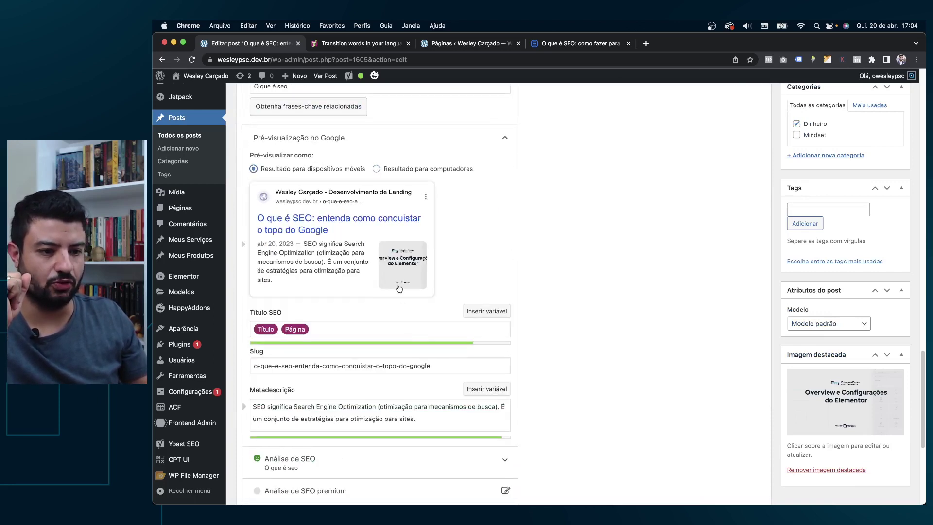
Step: View Yoast's Legibilidade analysis, then the Dados estruturados tab showing Página da web and Artigo types
scroll(424, 291, down, 7)
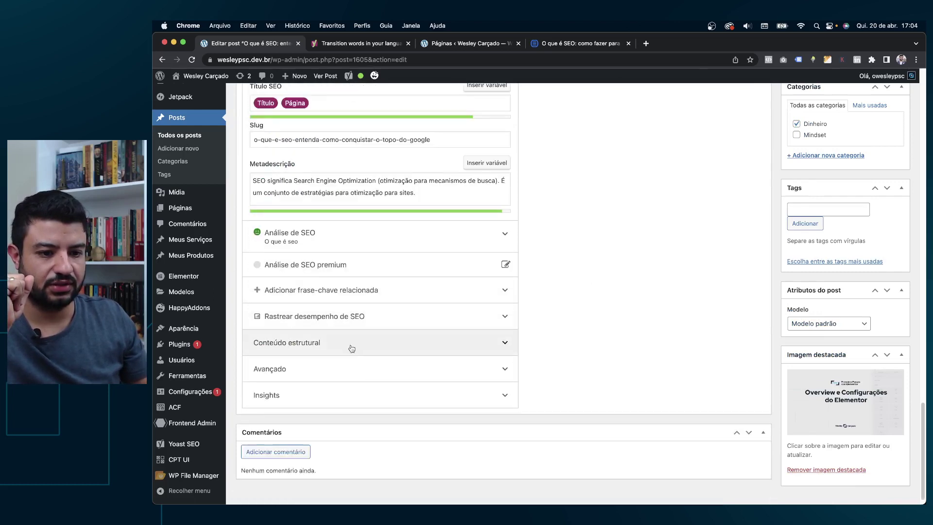
scroll(363, 385, up, 12)
click(316, 262)
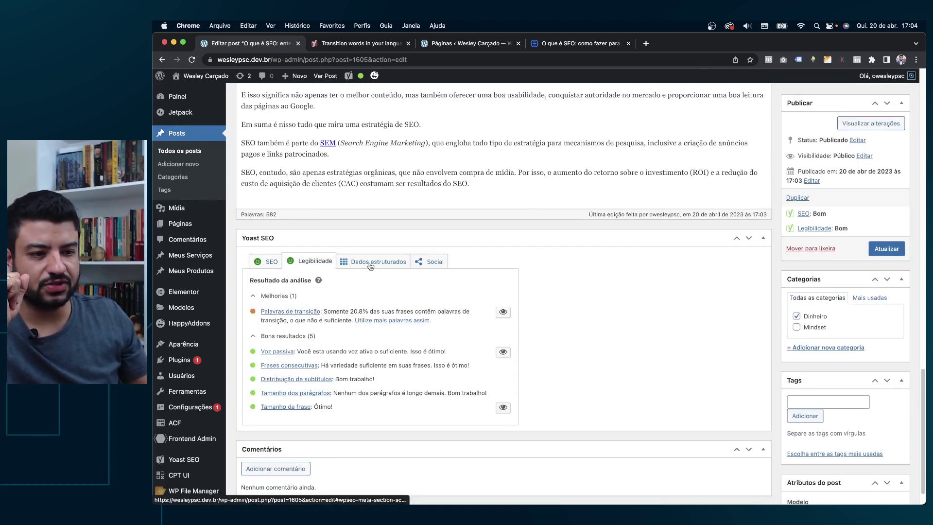
click(373, 263)
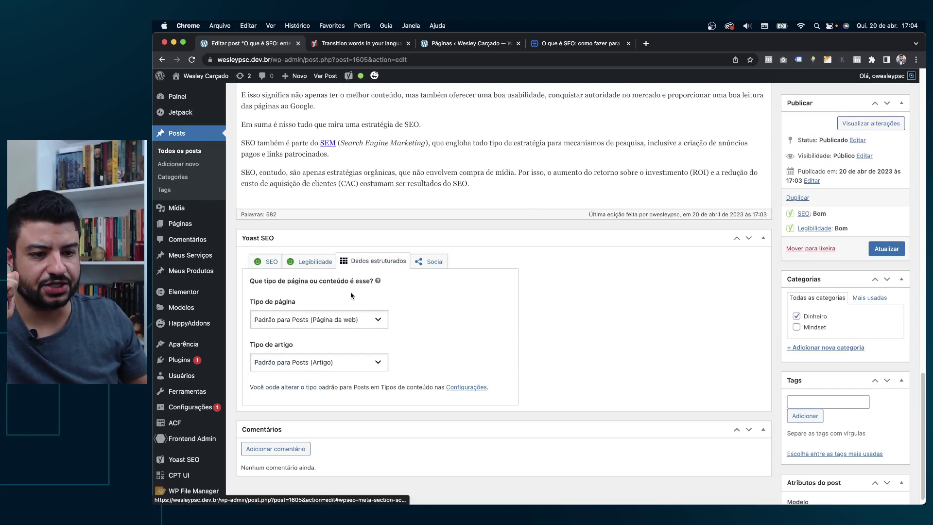
drag(300, 281, 359, 281)
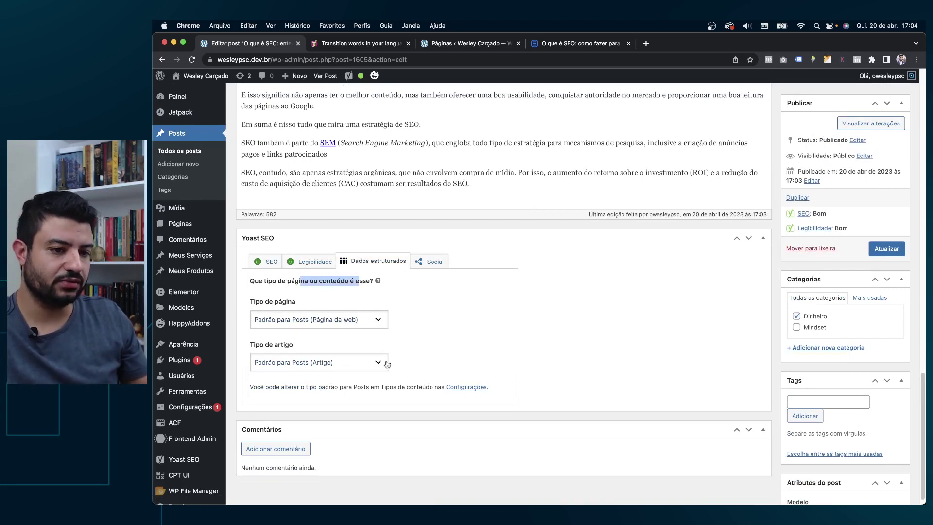
click(430, 298)
Step: In Yoast's Social tab, set the Facebook image to 'Overview e Configurações do Elementor'
click(438, 265)
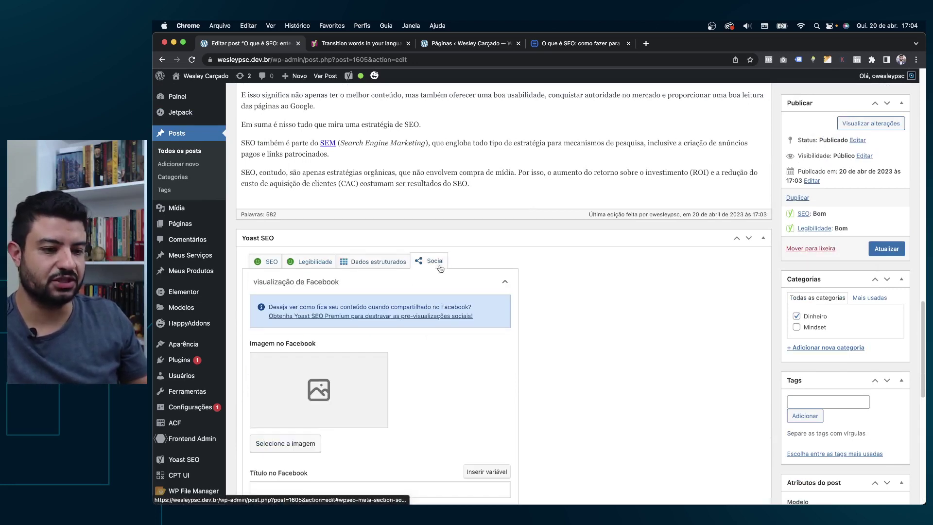
scroll(589, 272, down, 3)
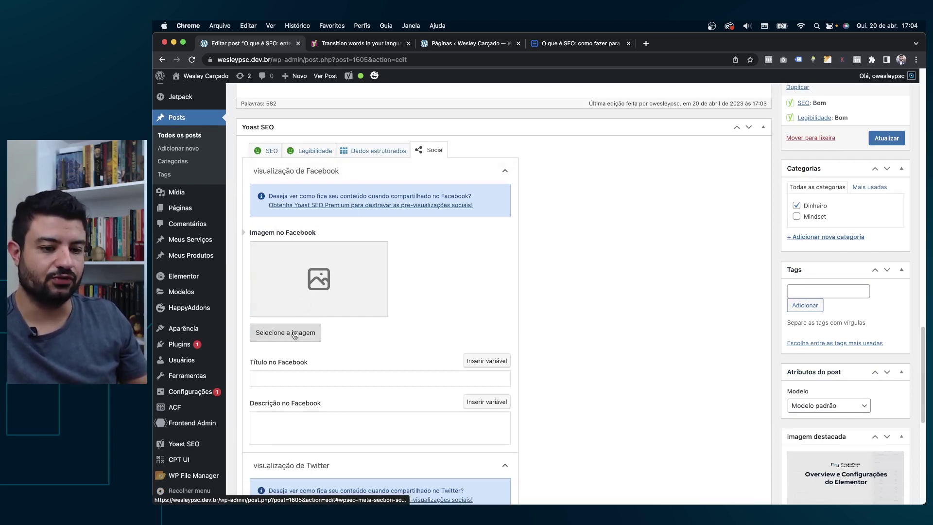
click(302, 334)
scroll(585, 286, down, 5)
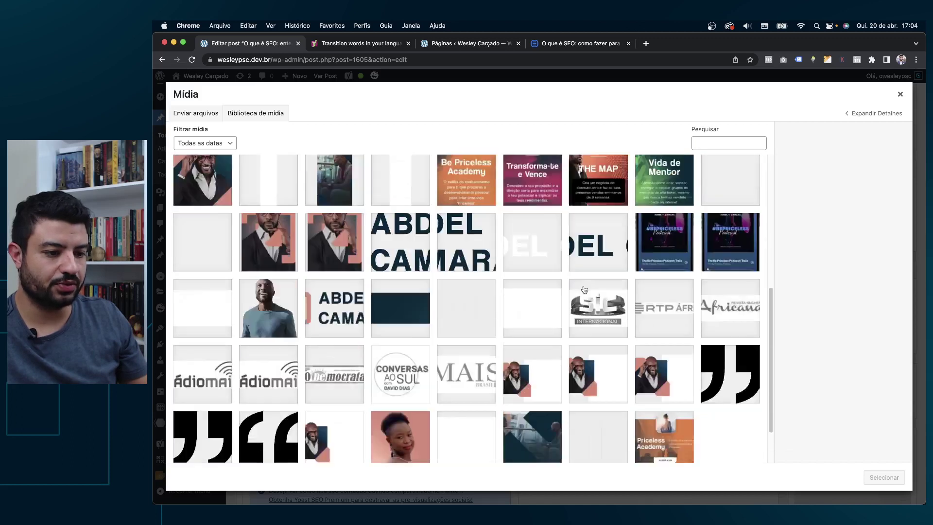
scroll(585, 291, down, 1)
click(465, 450)
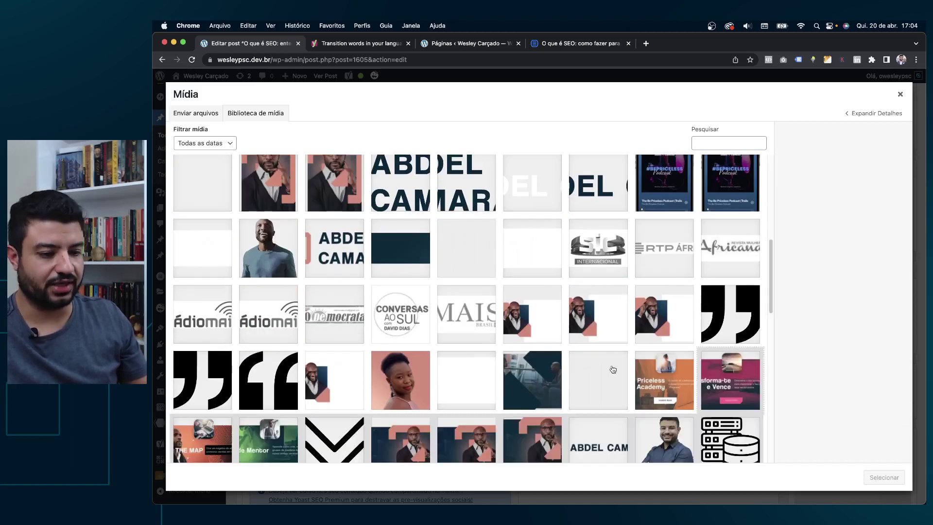
scroll(614, 367, down, 3)
scroll(611, 377, down, 3)
scroll(610, 376, down, 4)
scroll(585, 369, down, 2)
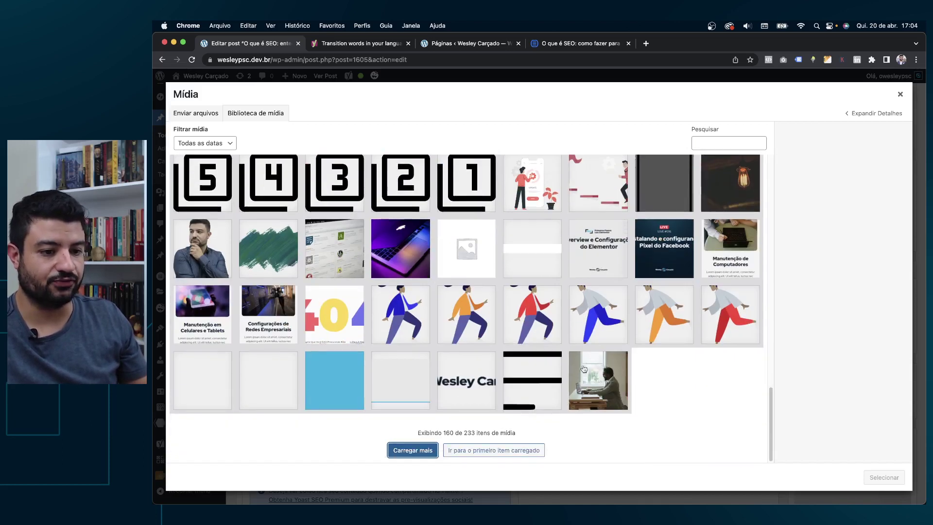
click(611, 243)
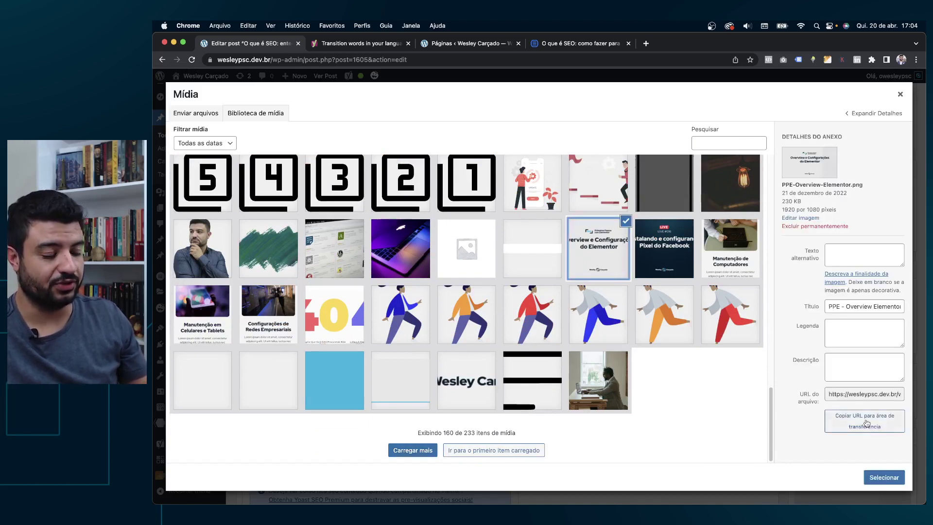
click(882, 478)
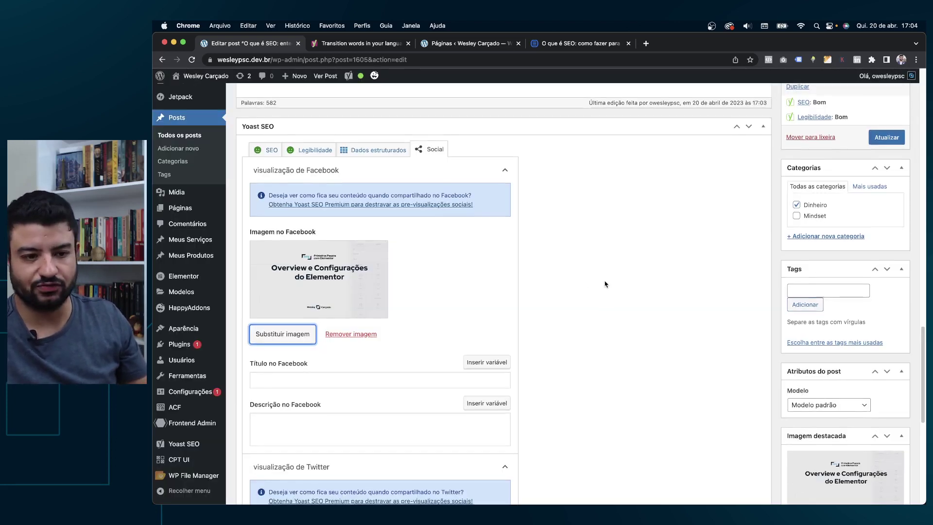
Step: Set the Twitter image to the same 'Overview e Configurações do Elementor' image
scroll(603, 281, down, 2)
scroll(597, 289, down, 1)
scroll(539, 291, down, 1)
click(338, 394)
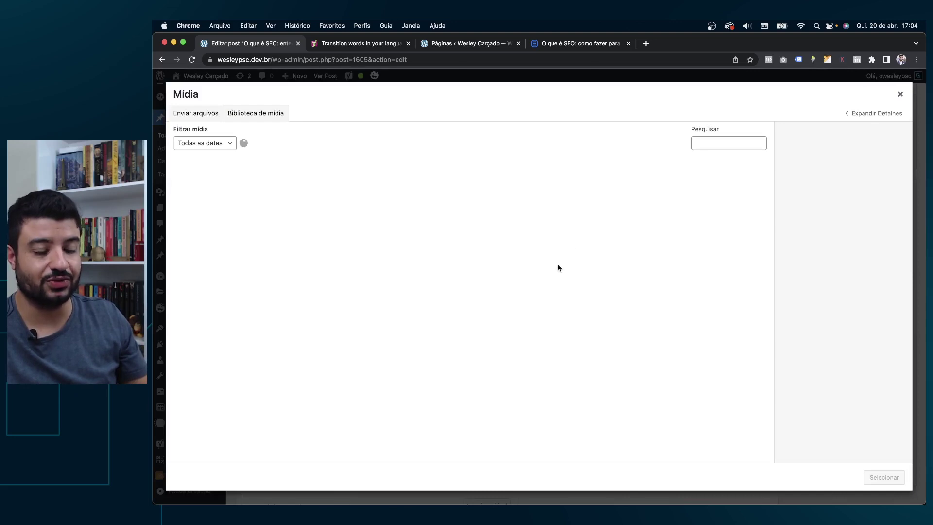
scroll(569, 265, down, 5)
click(476, 451)
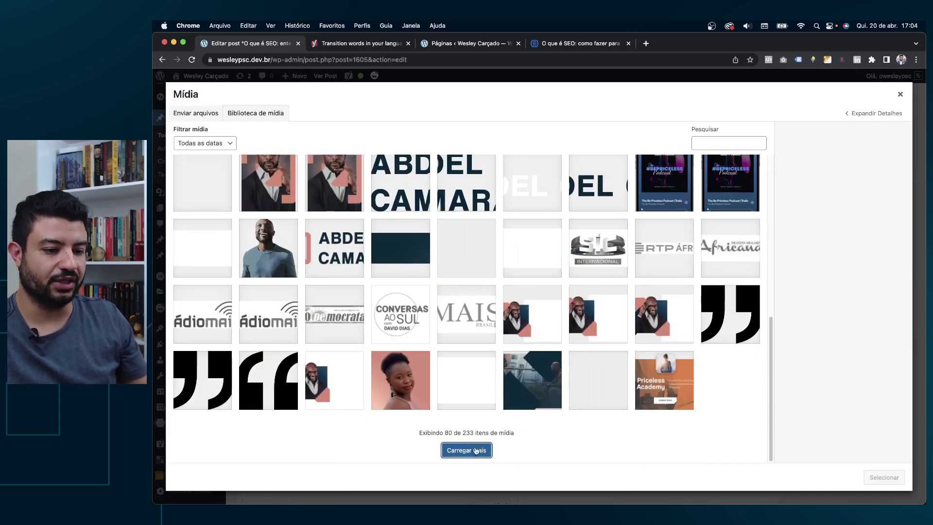
scroll(633, 308, down, 10)
scroll(633, 308, down, 5)
click(597, 247)
click(881, 478)
scroll(484, 270, down, 3)
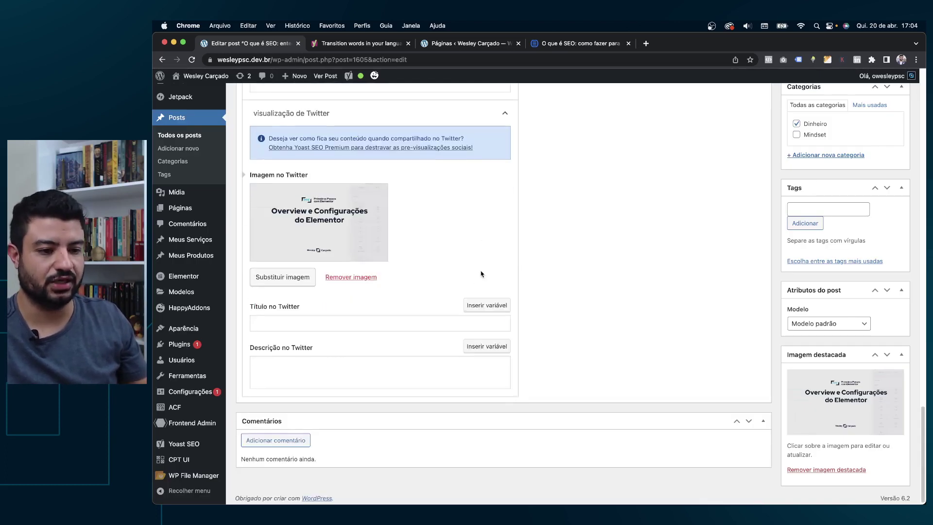
scroll(676, 316, up, 8)
Step: Save the post update with Atualizar
scroll(676, 316, up, 5)
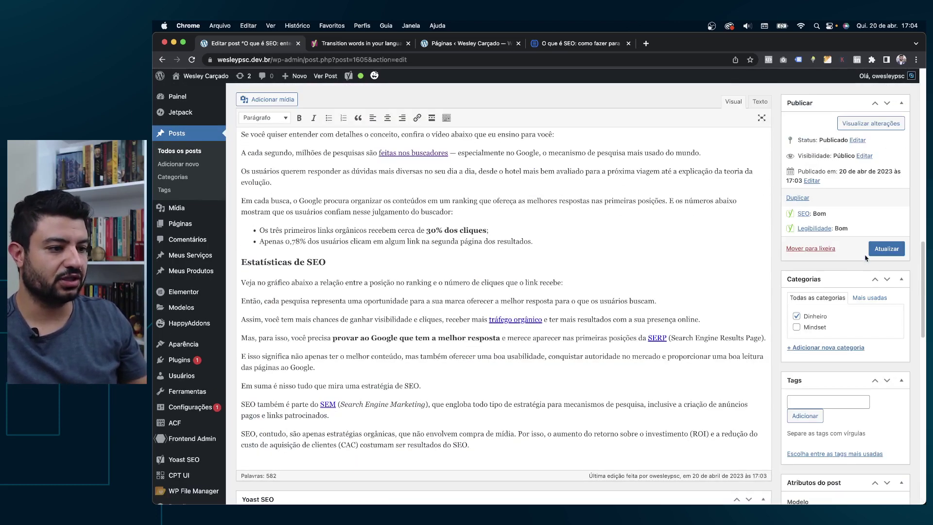
click(887, 249)
scroll(538, 198, down, 2)
scroll(538, 198, down, 8)
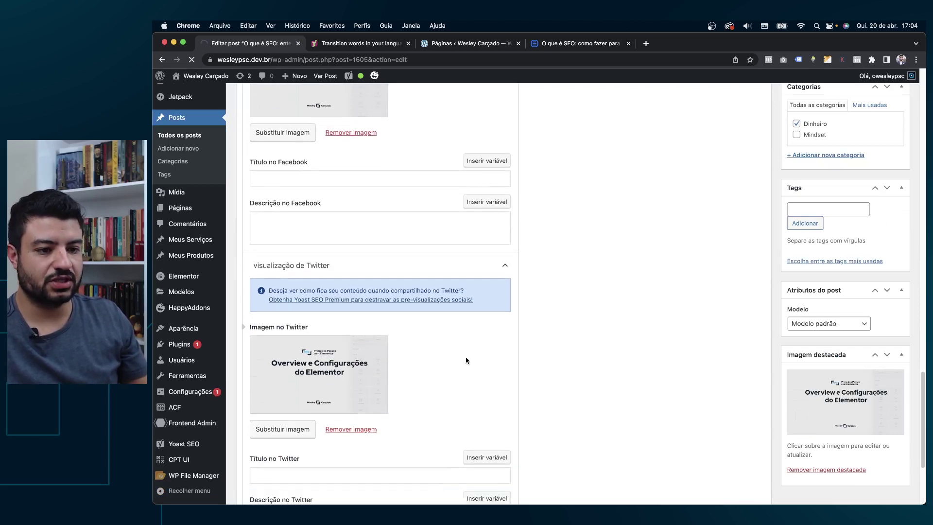
scroll(467, 358, down, 2)
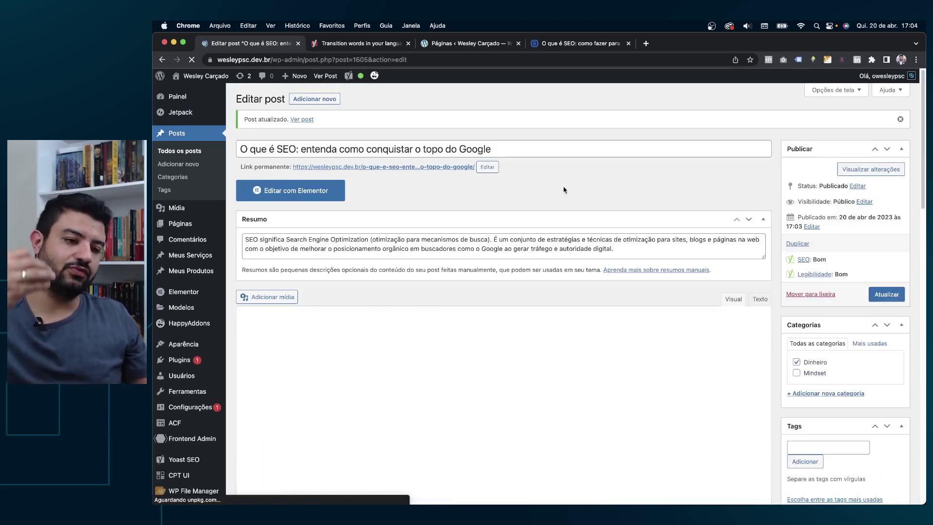
Step: In Yoast's Social tab, start the Facebook title with '%' to insert the Título variable
scroll(492, 275, down, 10)
scroll(461, 257, down, 5)
scroll(437, 243, down, 8)
scroll(421, 231, down, 3)
click(433, 136)
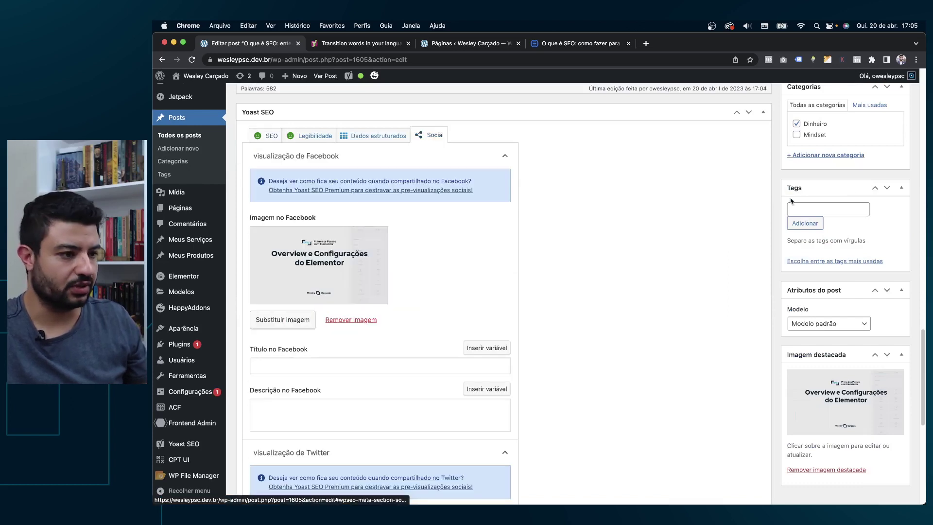
scroll(387, 304, down, 1)
click(309, 347)
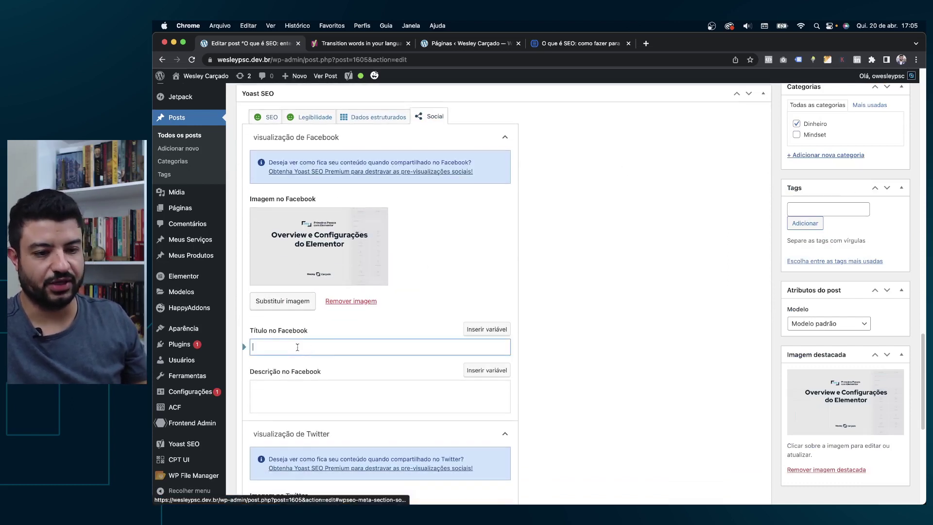
text(%)
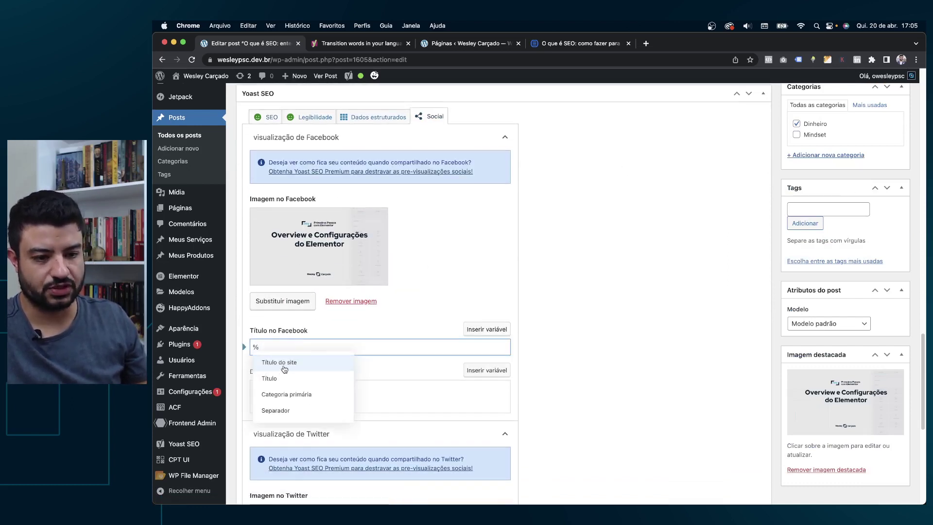
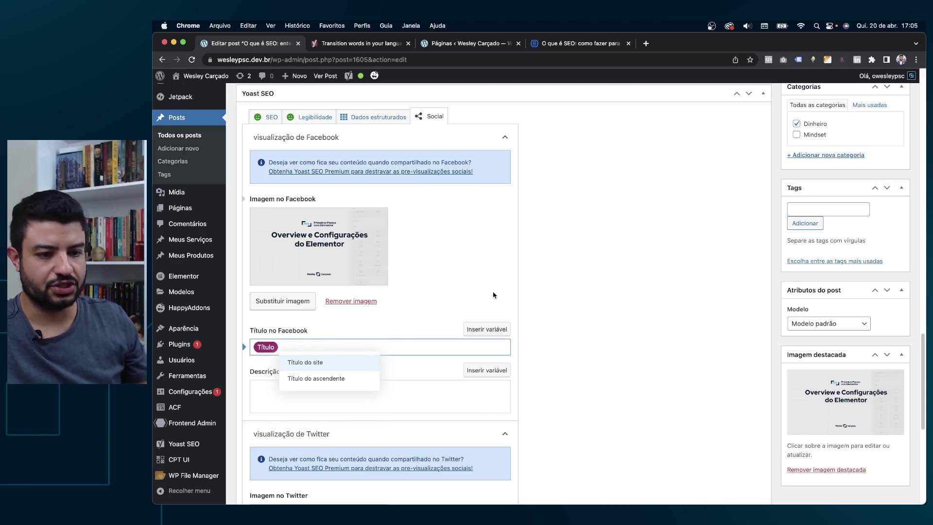
Step: Start a % variable in the Facebook description, then dismiss the suggestion list
scroll(494, 295, up, 2)
scroll(598, 265, down, 5)
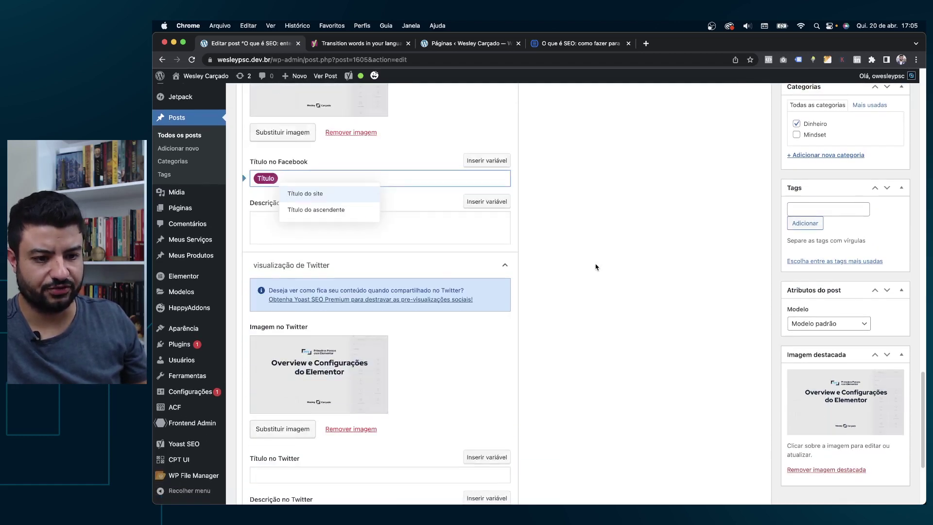
scroll(595, 266, down, 3)
scroll(582, 282, up, 7)
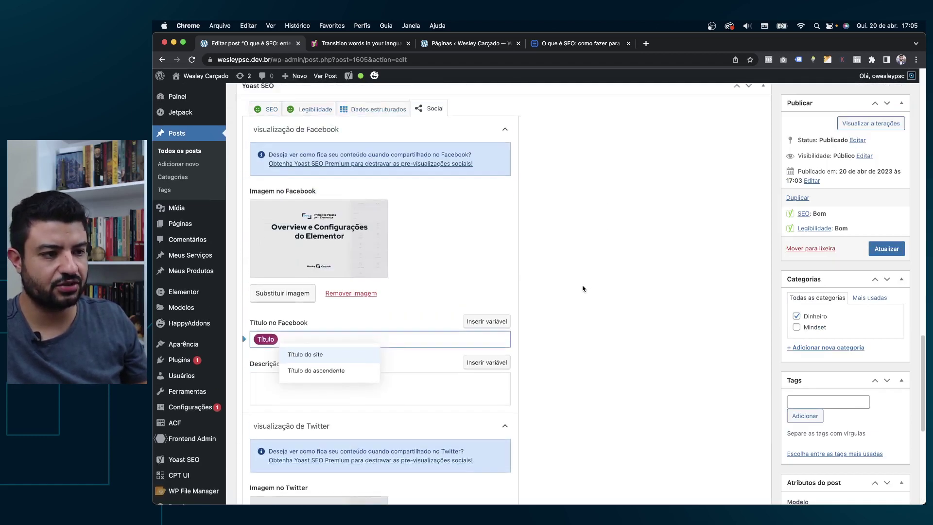
scroll(583, 287, up, 1)
scroll(583, 288, down, 5)
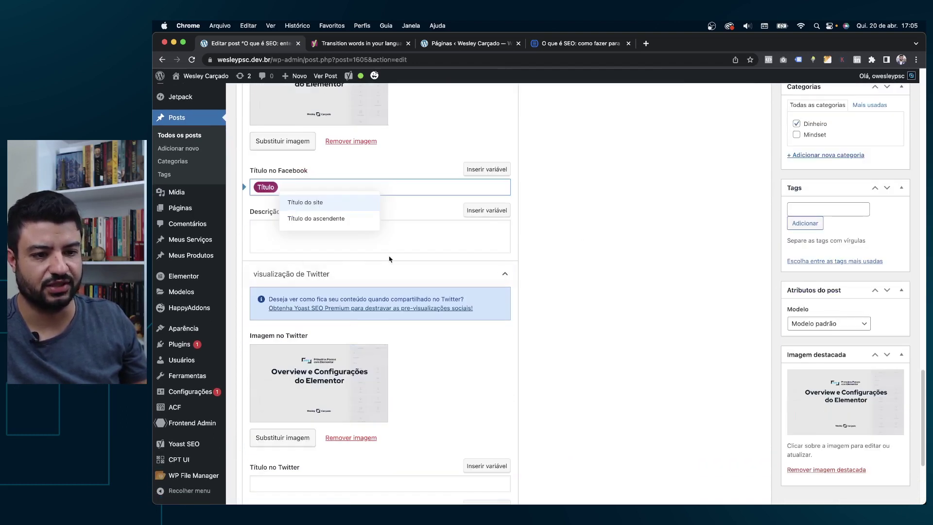
click(477, 229)
text(%)
click(425, 234)
click(445, 204)
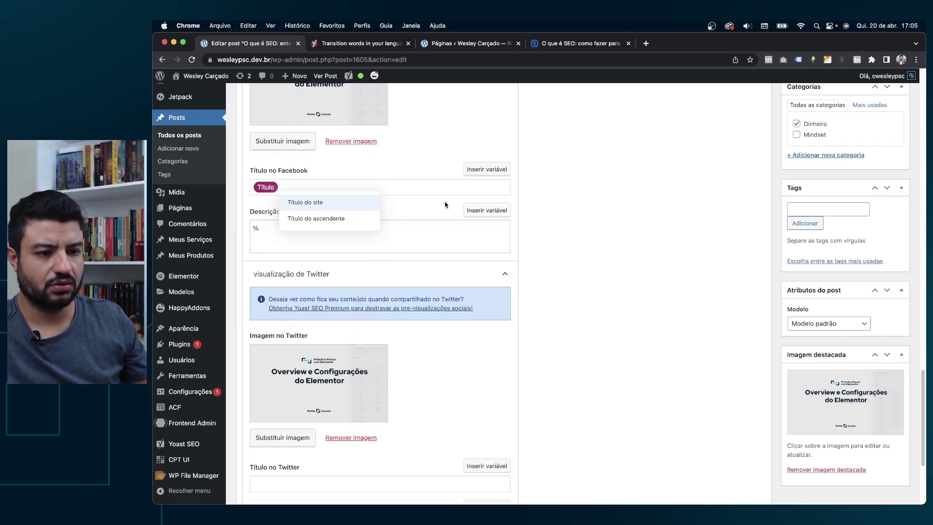
Step: Replace the Facebook title with the Título variable
click(346, 198)
click(371, 185)
key(BackSpace)
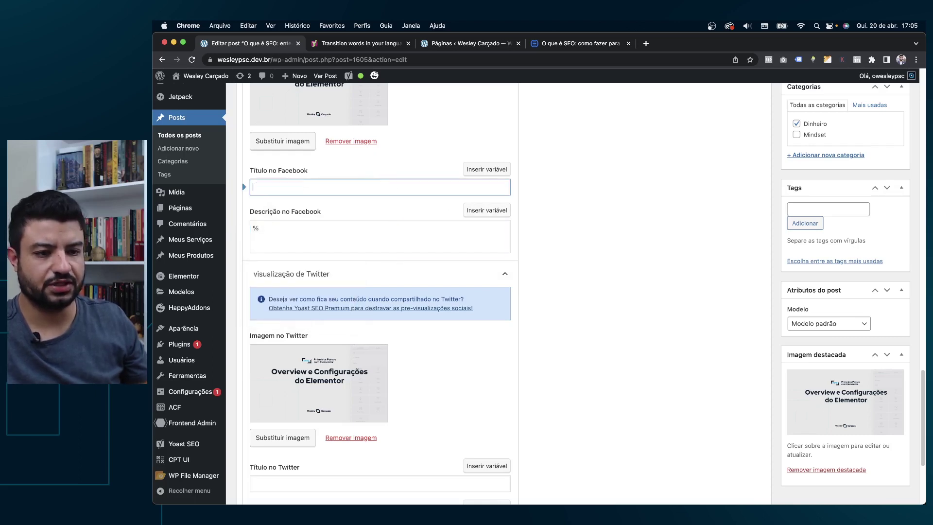
text(%)
key(Down)
key(Return)
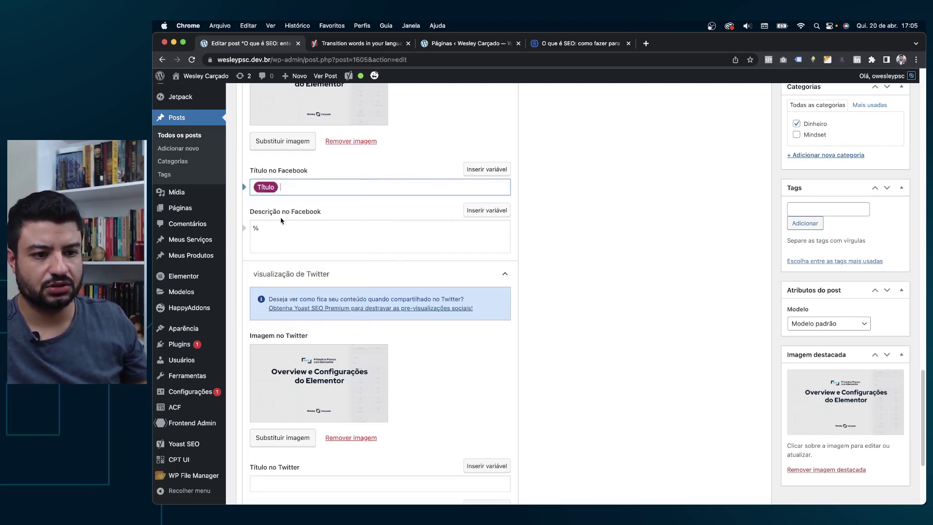
Step: Set the Facebook description to the Título do site variable, removing the stray %
click(426, 237)
key(BackSpace)
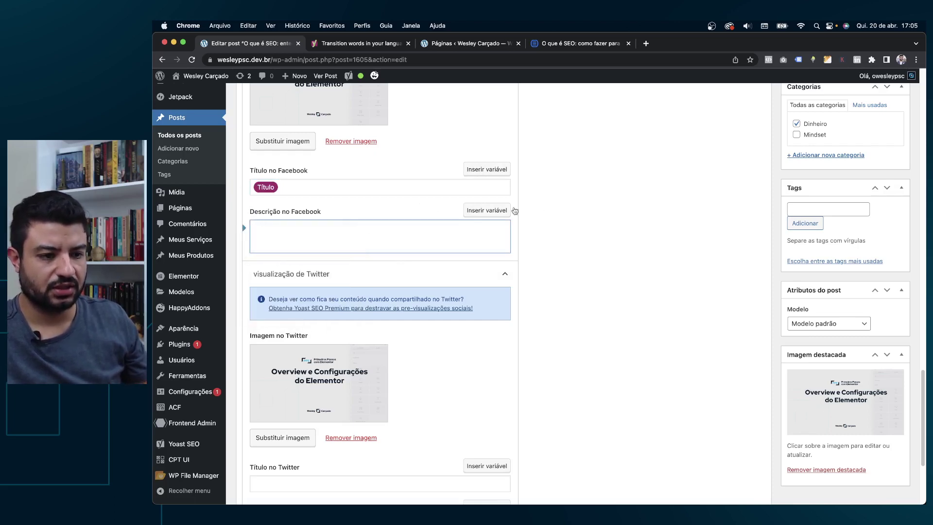
text(%)
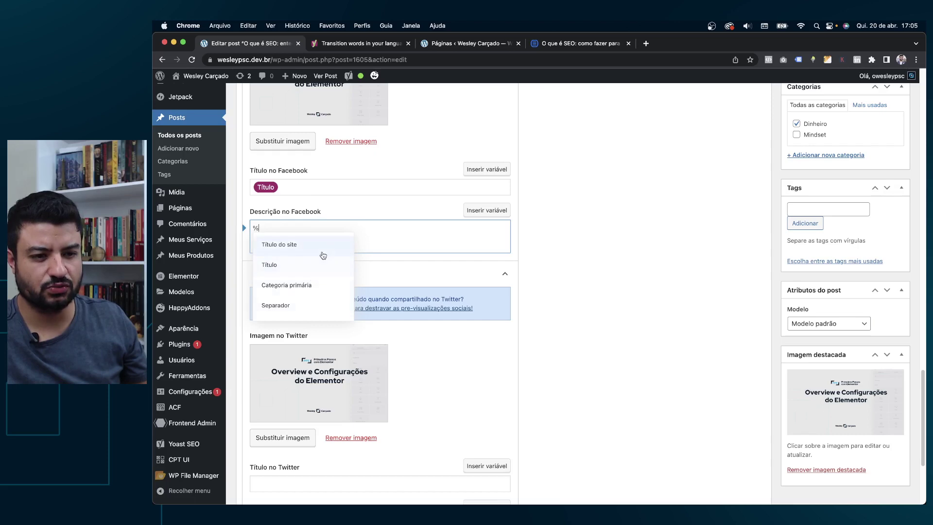
click(326, 244)
click(348, 189)
click(373, 244)
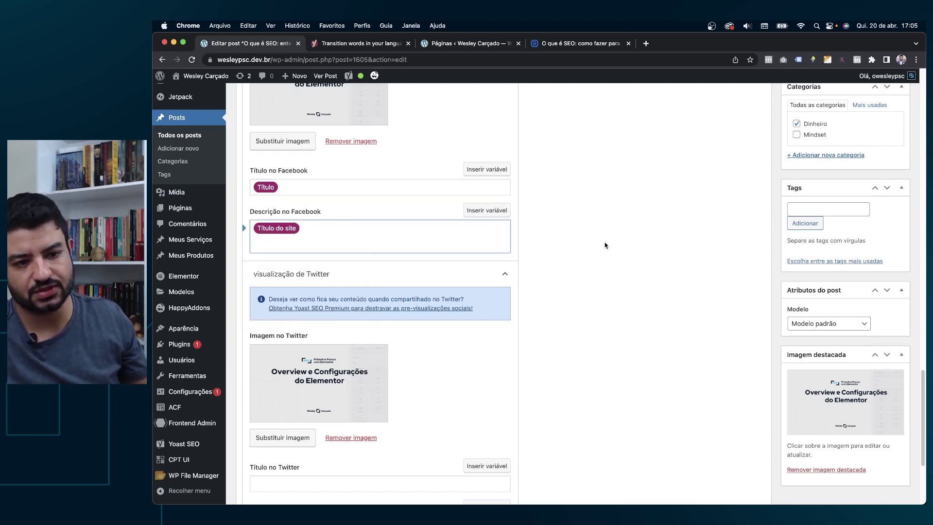
Step: Set the Twitter title to Título and the Twitter description to Título do site
scroll(583, 267, down, 3)
click(438, 410)
text(%)
click(270, 444)
click(317, 457)
click(486, 437)
click(296, 381)
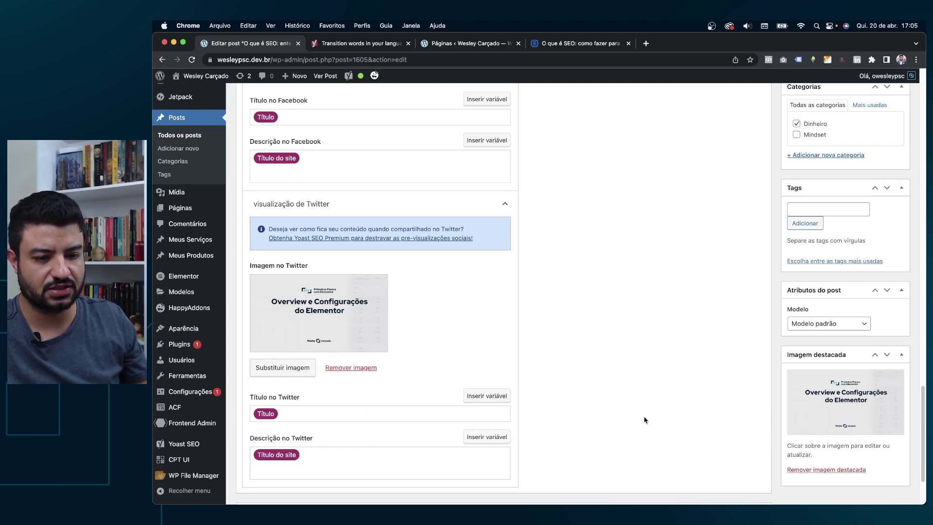
scroll(594, 368, down, 3)
scroll(583, 360, up, 10)
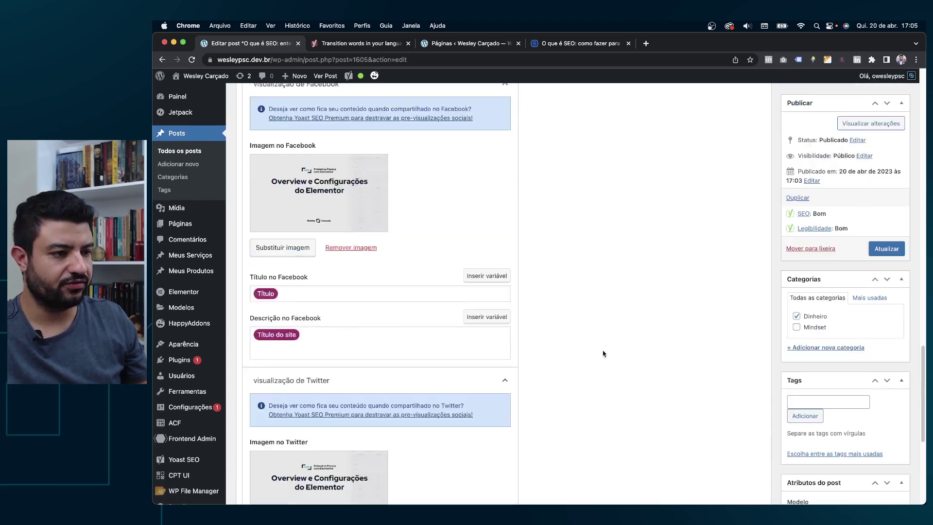
Step: Save the post with Ctrl+S so the social fields are stored
key(ctrl+s)
scroll(641, 403, down, 3)
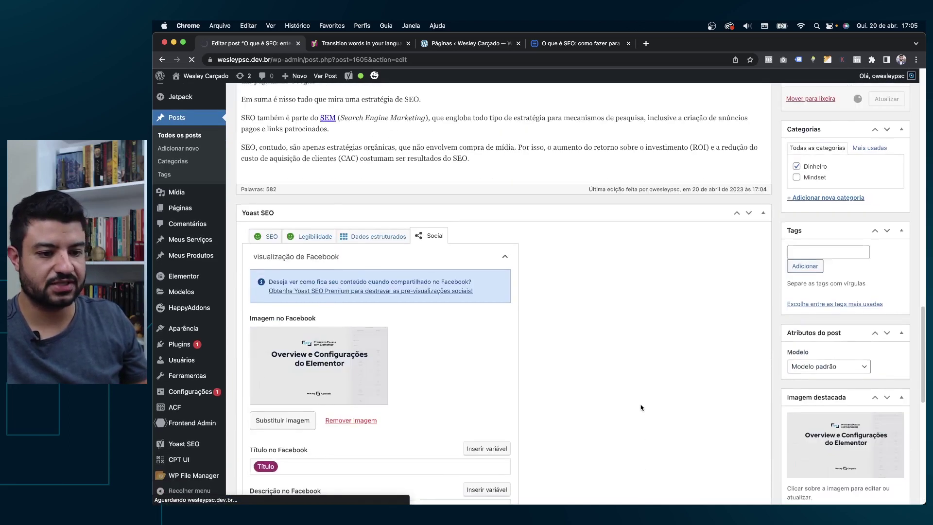
scroll(646, 403, down, 5)
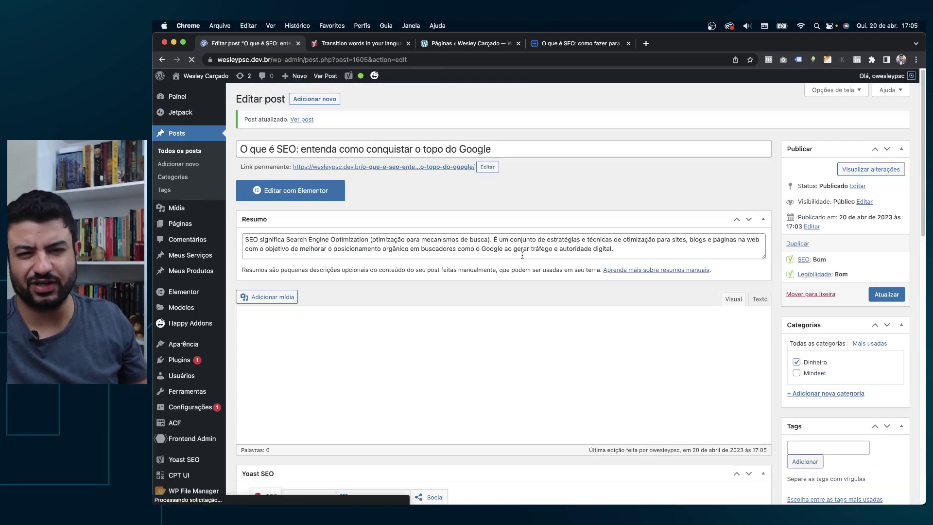
scroll(523, 303, down, 4)
scroll(523, 303, down, 5)
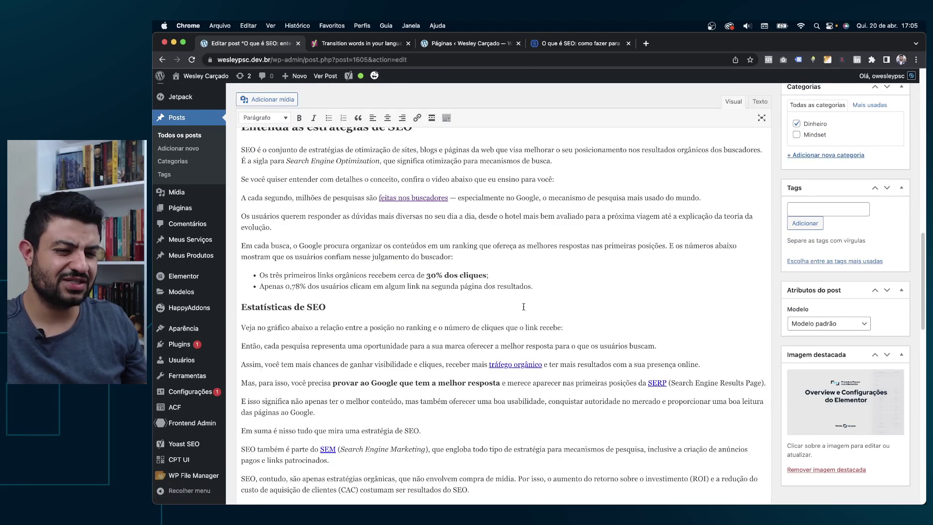
scroll(583, 340, down, 10)
scroll(650, 362, down, 5)
scroll(542, 373, up, 5)
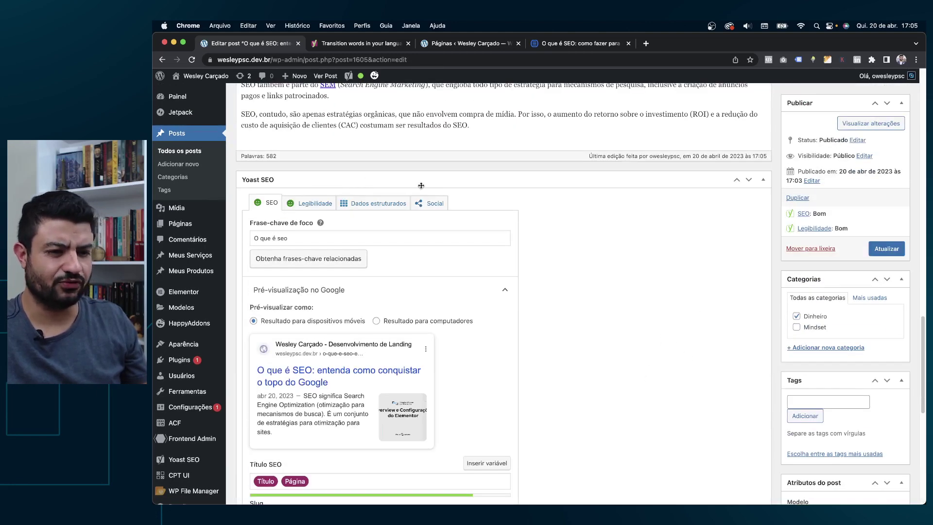
Step: Check that the Yoast Social tab kept the Facebook and Twitter titles and descriptions
click(430, 204)
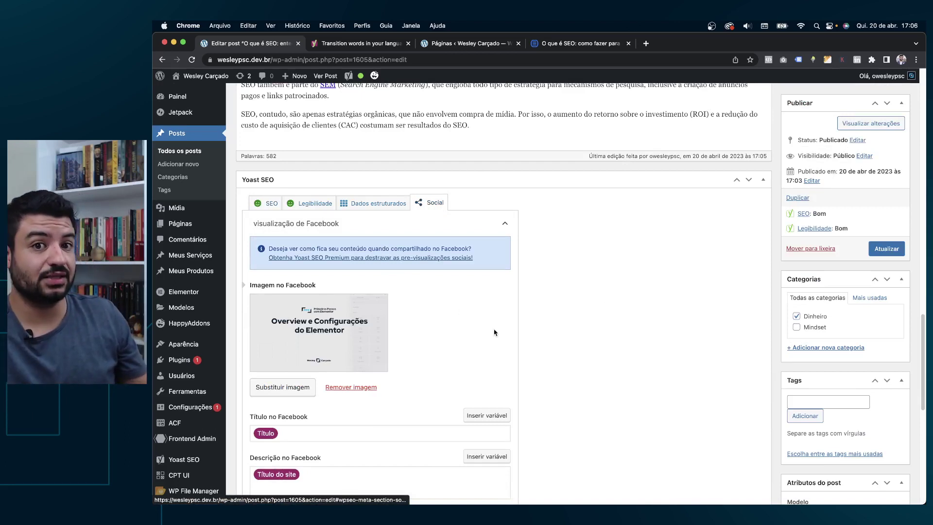
scroll(542, 321, down, 2)
scroll(672, 343, down, 2)
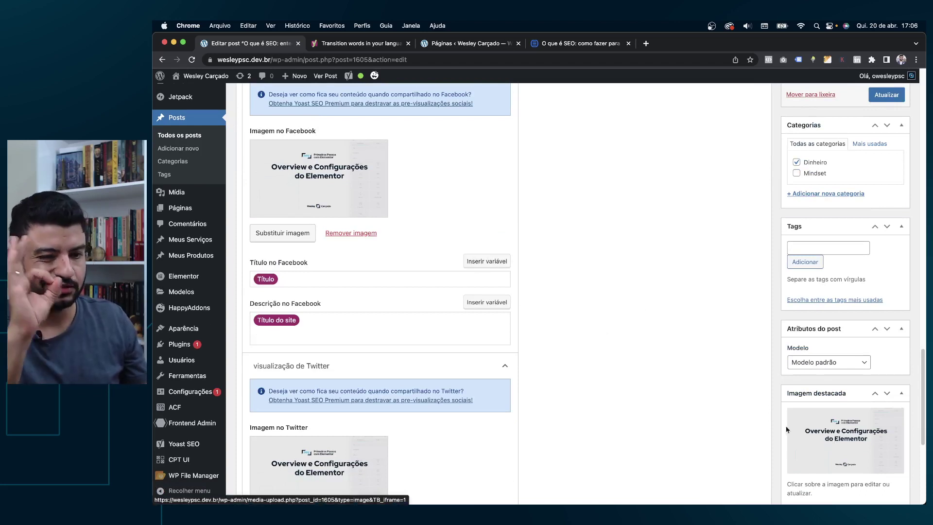
scroll(627, 378, up, 3)
scroll(624, 382, up, 4)
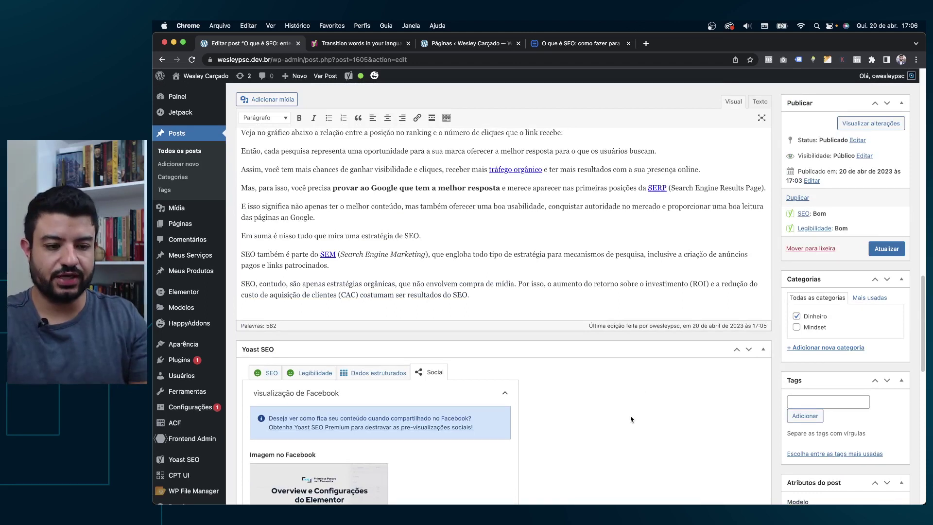
scroll(567, 431, up, 5)
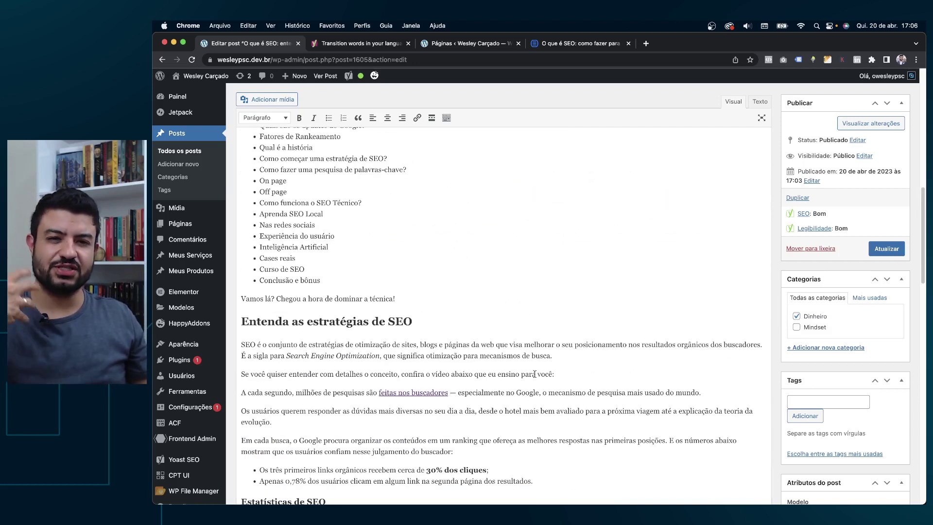
scroll(534, 374, up, 6)
scroll(515, 365, up, 5)
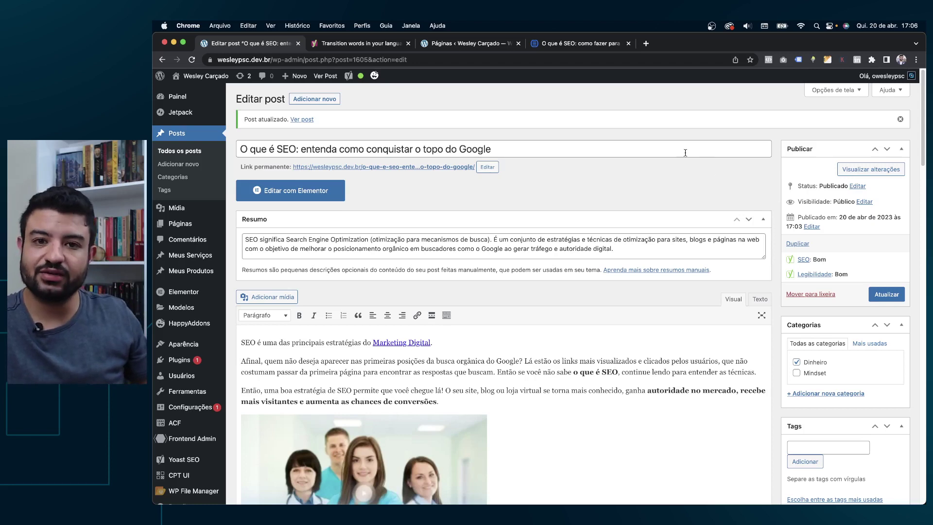
Step: Review the 'O que é SEO' post, then go to Páginas > Todas as páginas
click(519, 144)
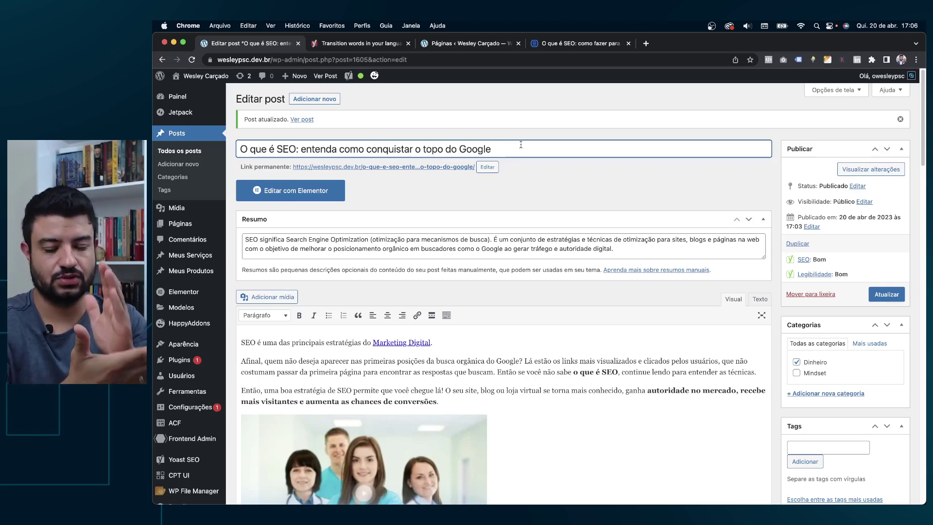
scroll(808, 192, down, 3)
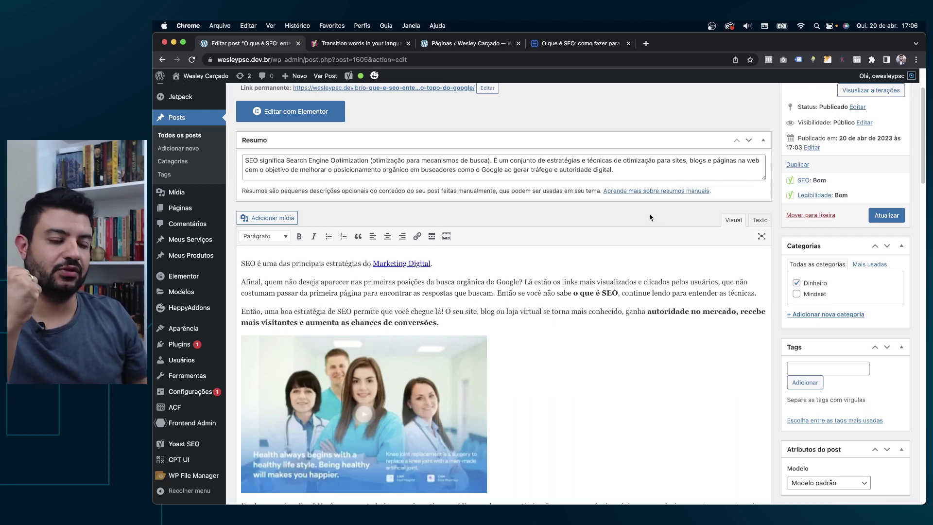
scroll(650, 217, up, 1)
scroll(661, 127, up, 3)
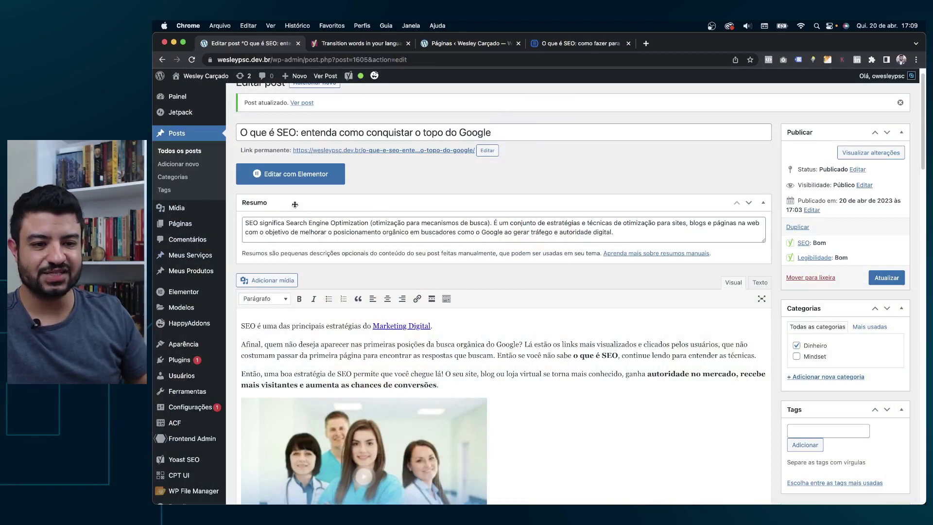
scroll(579, 205, down, 2)
scroll(588, 223, down, 3)
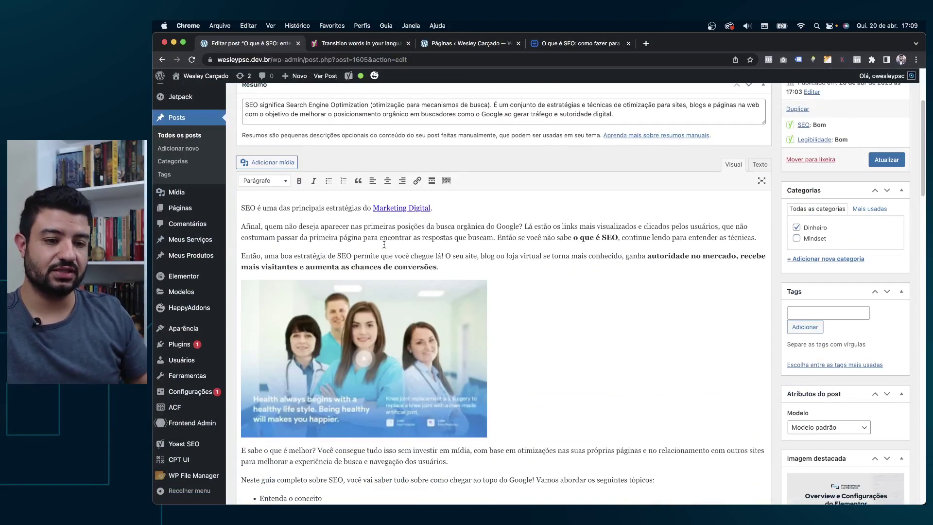
scroll(369, 243, up, 2)
mouse_move(180, 208)
click(240, 226)
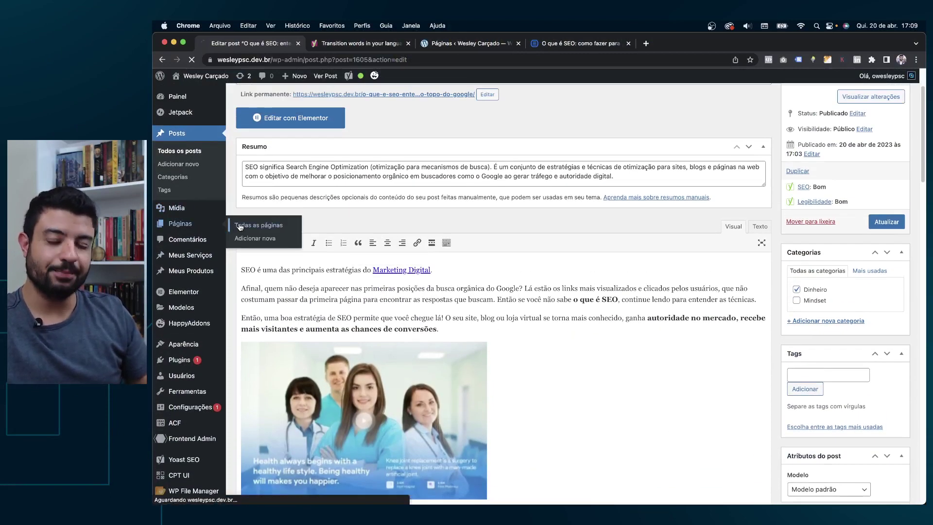
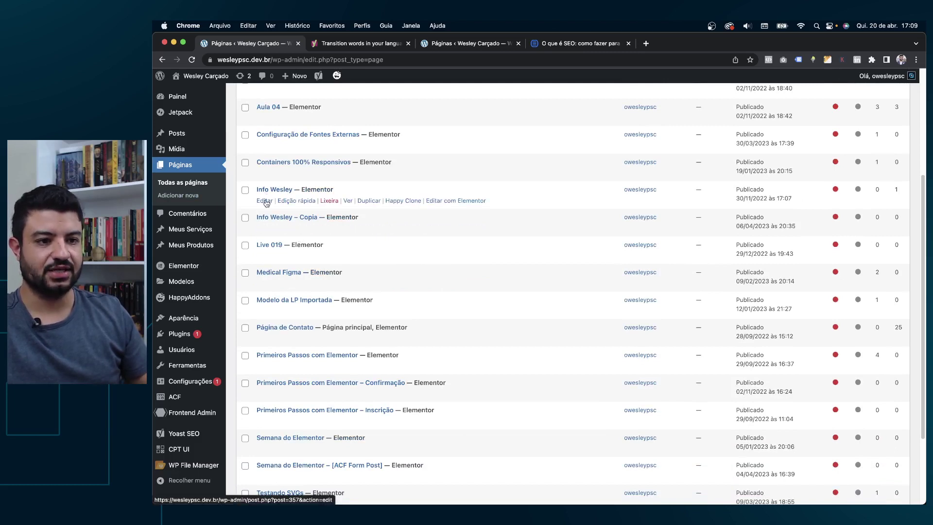
Step: Bring up the Info Wesley edit screen and view its Yoast readability analysis
drag(438, 44, 362, 43)
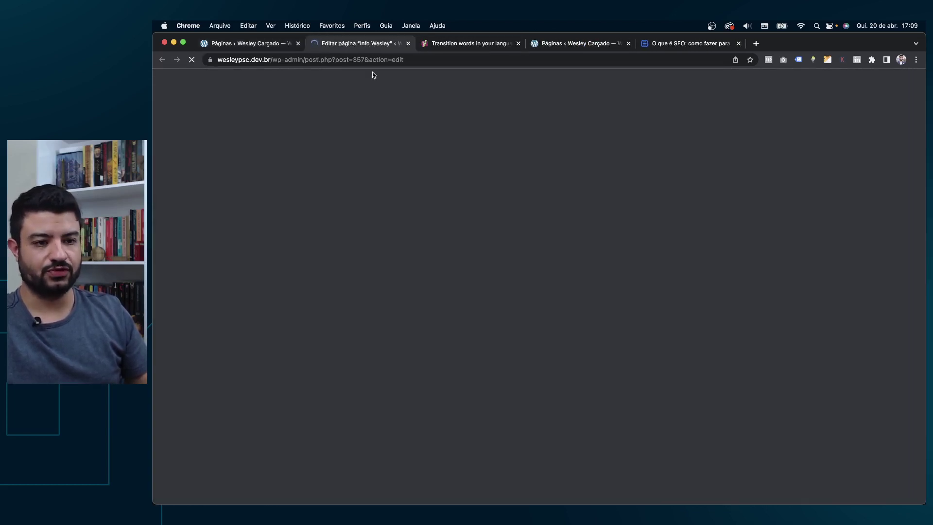
click(258, 44)
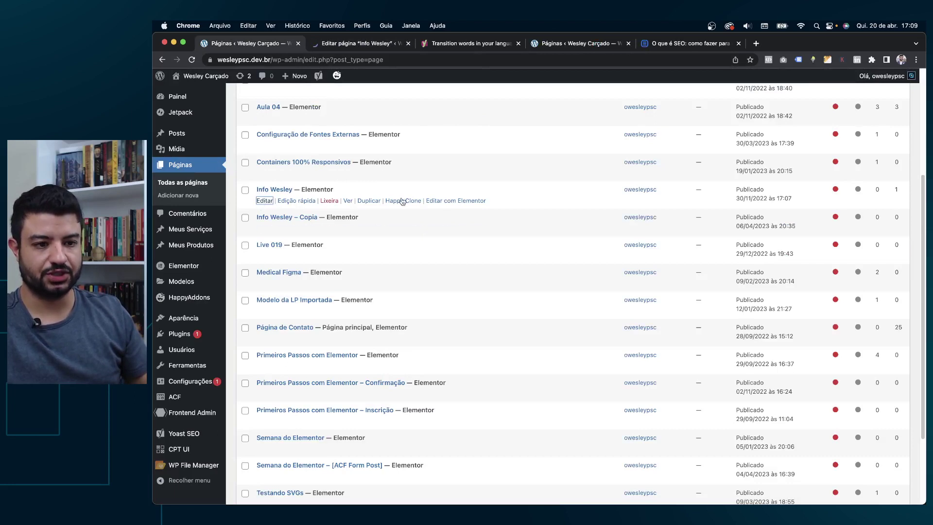
scroll(440, 263, down, 3)
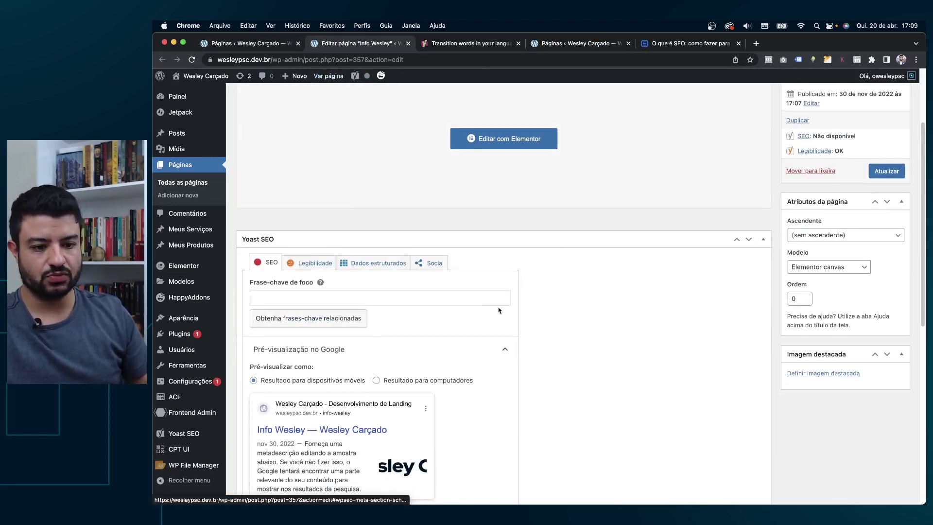
scroll(498, 310, down, 2)
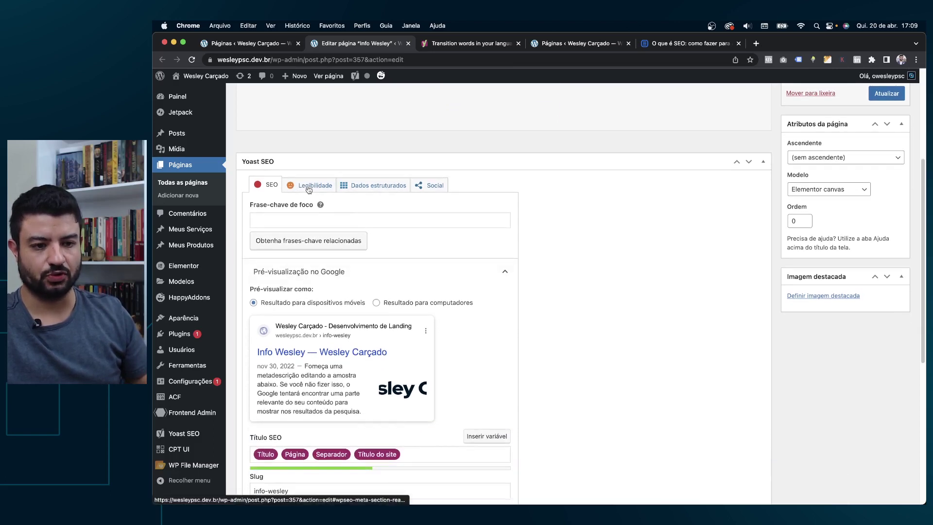
click(308, 187)
click(262, 292)
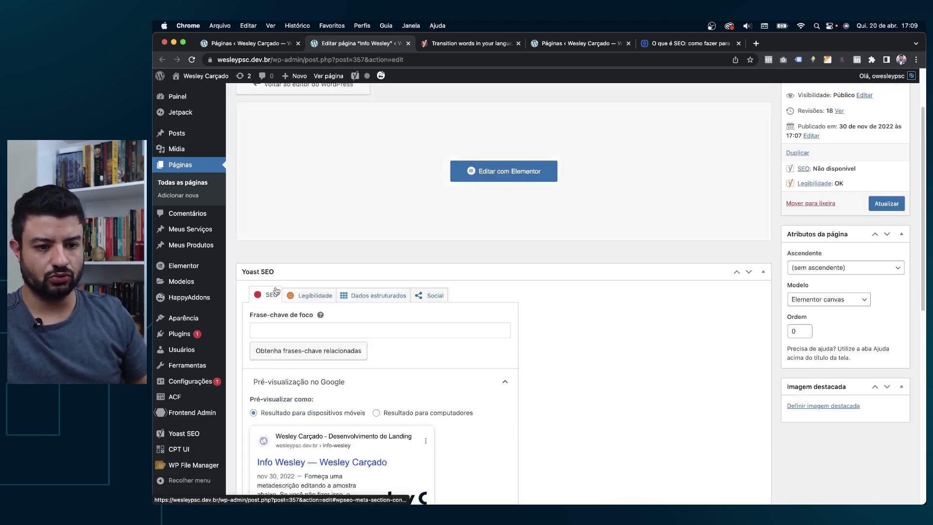
Step: Switch between Yoast's readability and SEO results, scrolling through the findings
scroll(532, 296, down, 3)
scroll(532, 296, down, 3)
scroll(477, 302, down, 1)
scroll(477, 303, up, 8)
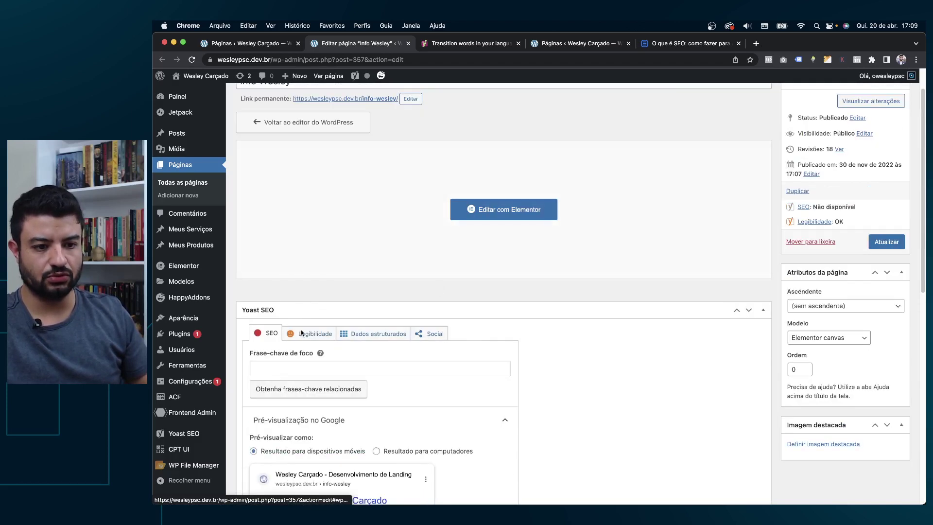
click(310, 333)
scroll(573, 345, down, 1)
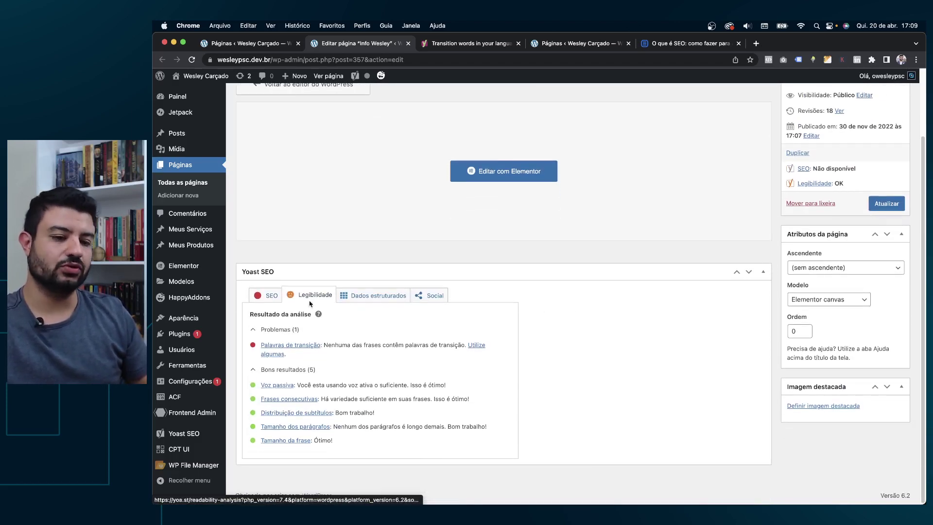
click(277, 300)
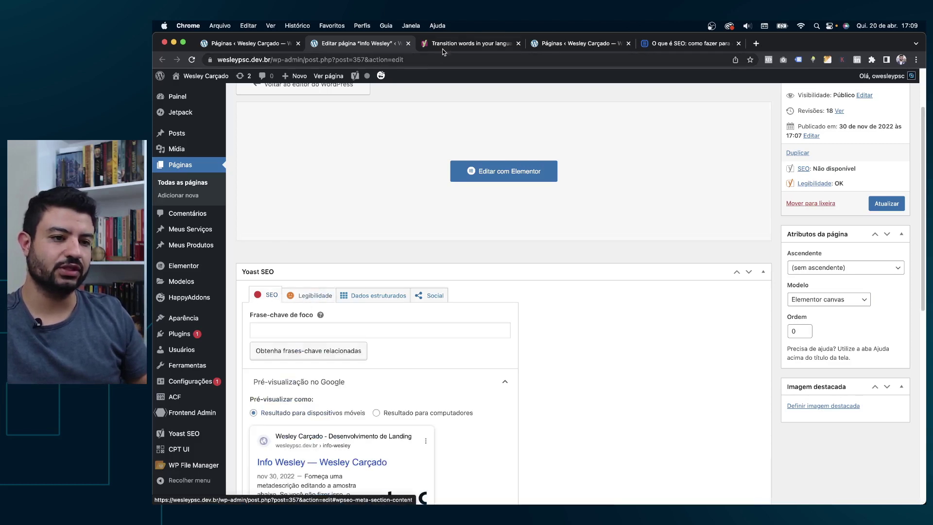
scroll(603, 196, down, 1)
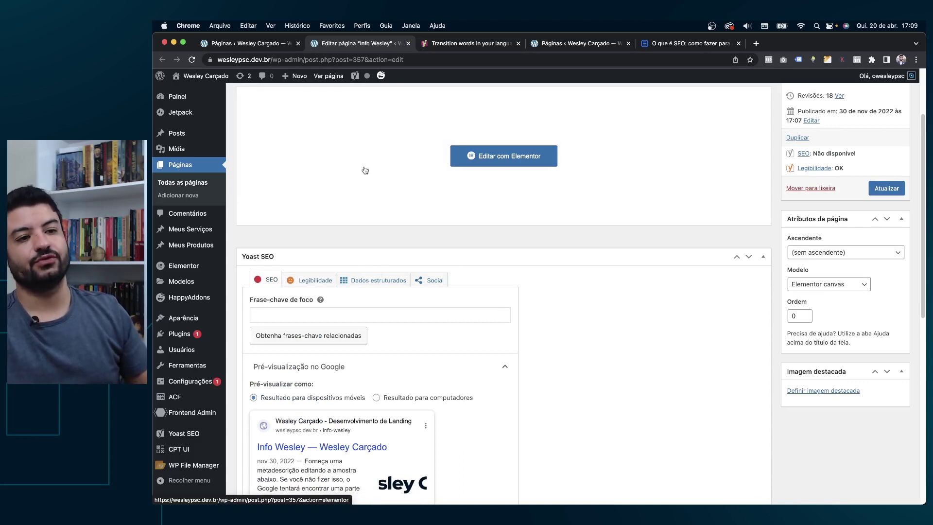
scroll(437, 255, up, 2)
scroll(438, 257, up, 4)
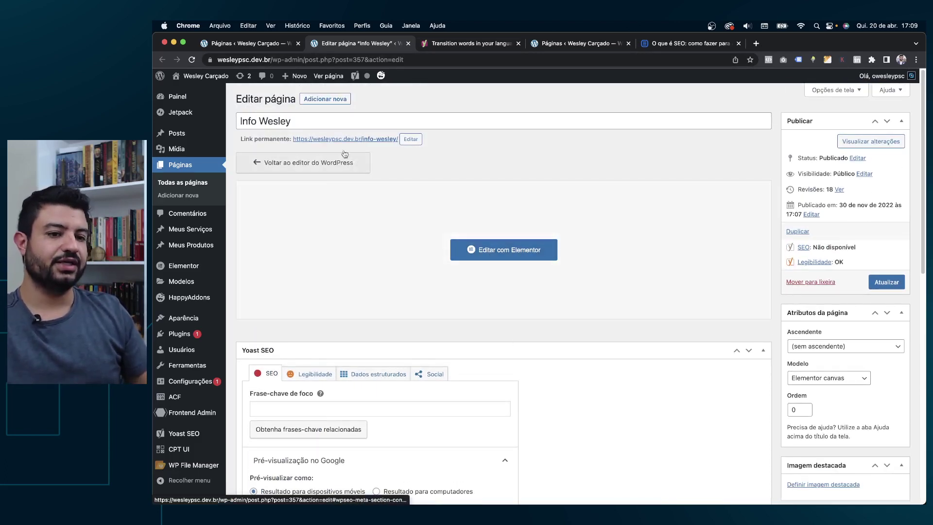
Step: Open the Info Wesley page with 'Editar com Elementor' in a new tab
right_click(464, 250)
click(477, 256)
click(430, 44)
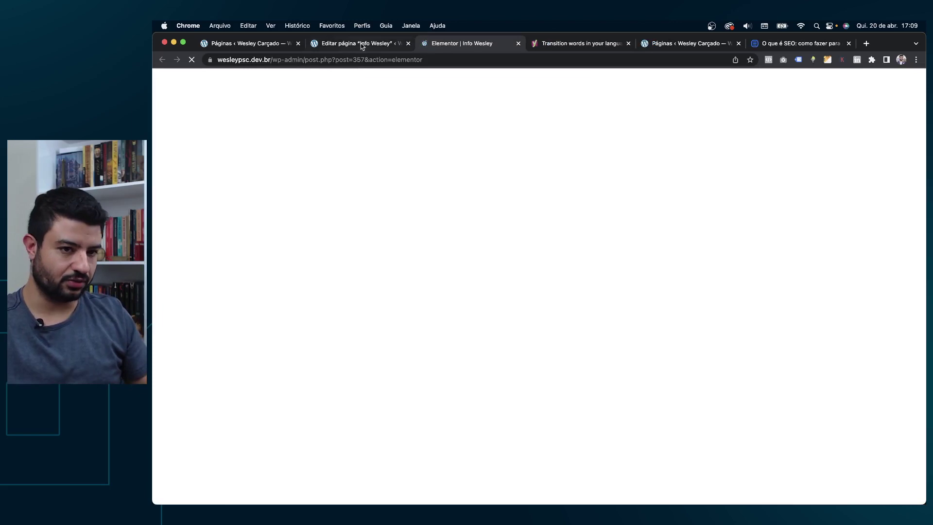
Step: Reload the Info Wesley edit screen and scroll down to the Yoast box
click(362, 44)
mouse_move(204, 76)
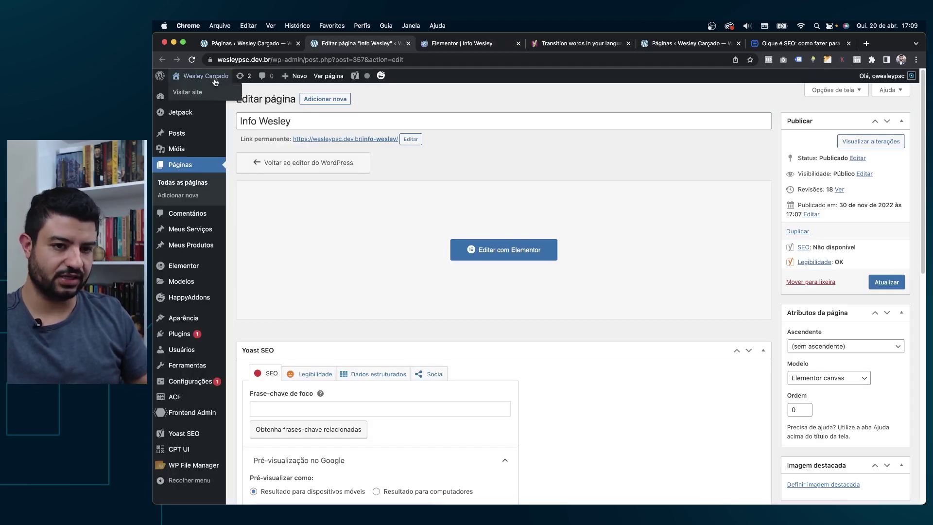
click(192, 59)
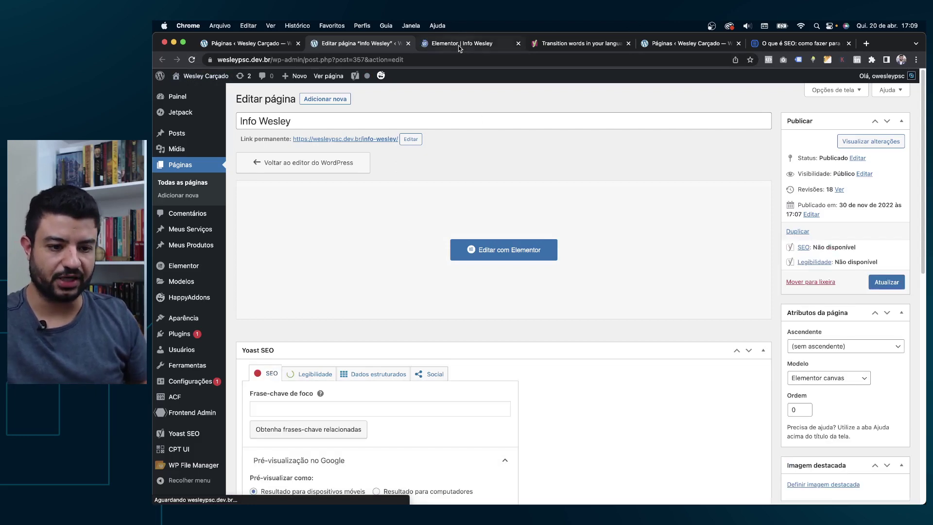
scroll(311, 355, down, 2)
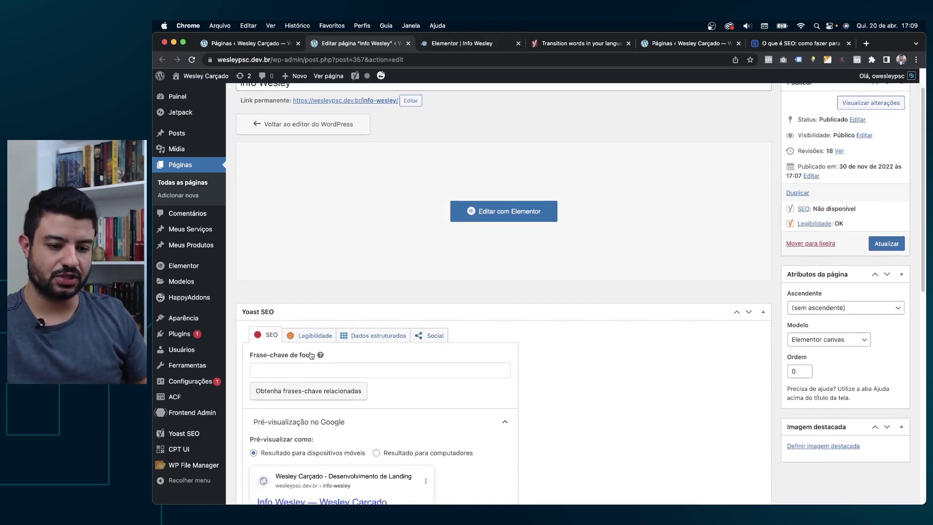
scroll(311, 356, down, 2)
scroll(311, 355, down, 5)
scroll(312, 357, down, 3)
scroll(313, 358, down, 1)
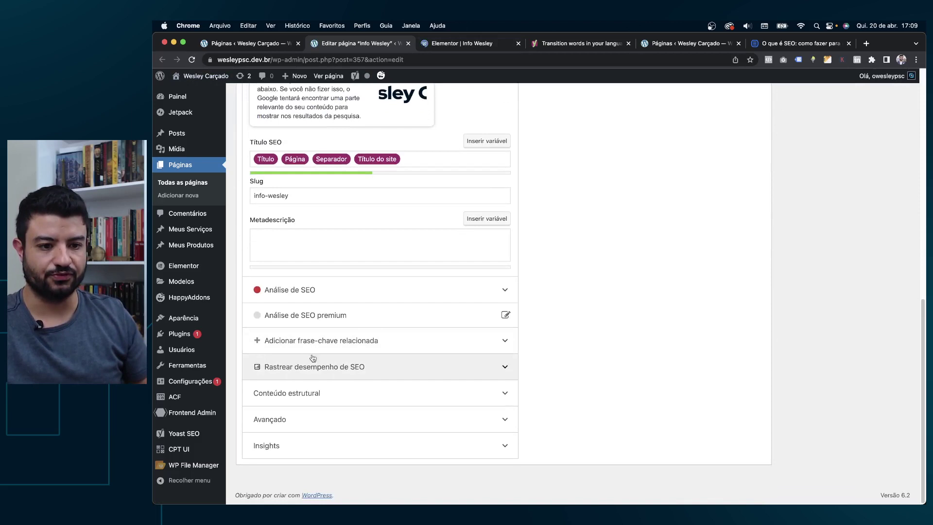
Step: Expand 'Análise de SEO' and highlight the missing image alt-text warning
click(318, 291)
scroll(330, 311, down, 2)
scroll(342, 322, down, 2)
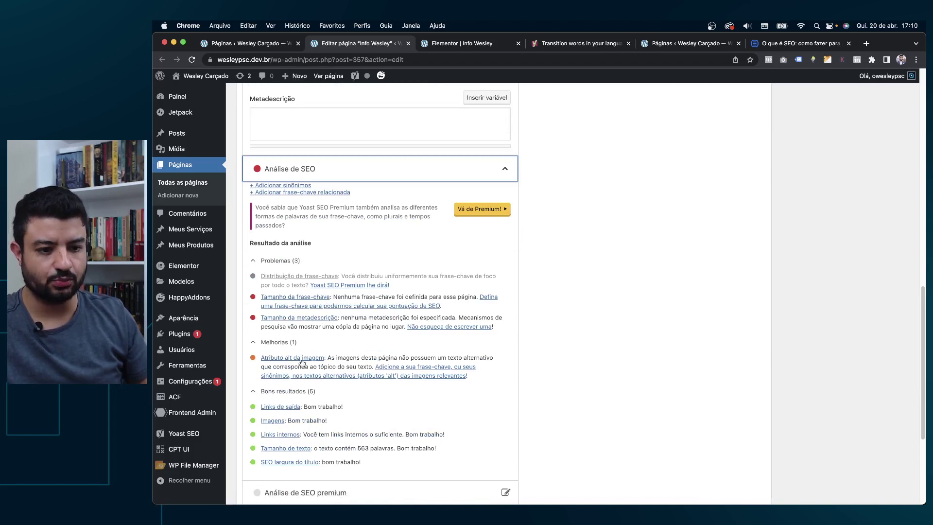
drag(343, 358, 380, 360)
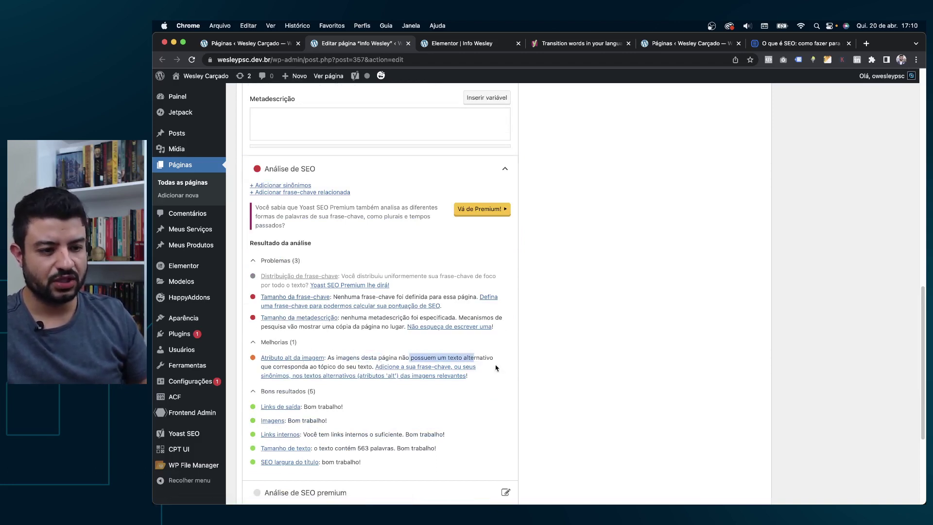
click(470, 46)
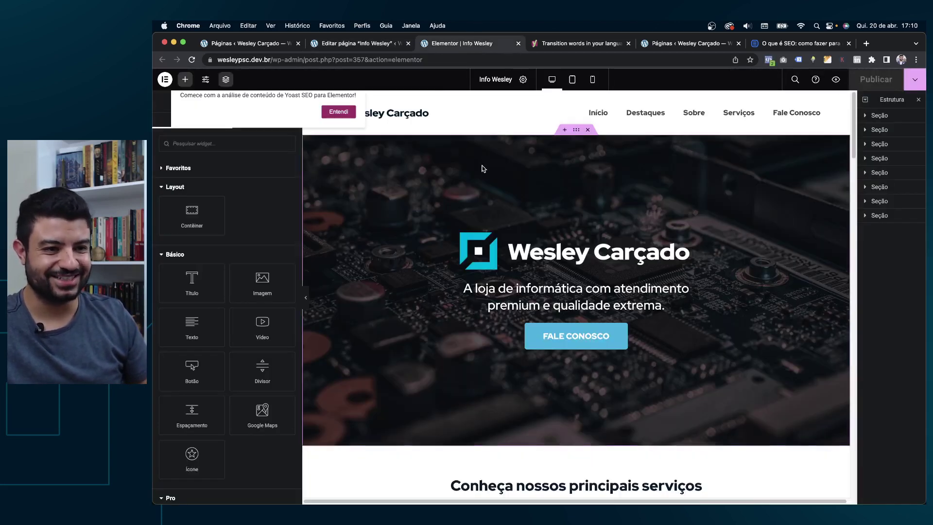
Step: Dismiss the Yoast notice and open the media library for the Configurações de Redes Empresariais card
click(337, 113)
scroll(626, 246, down, 3)
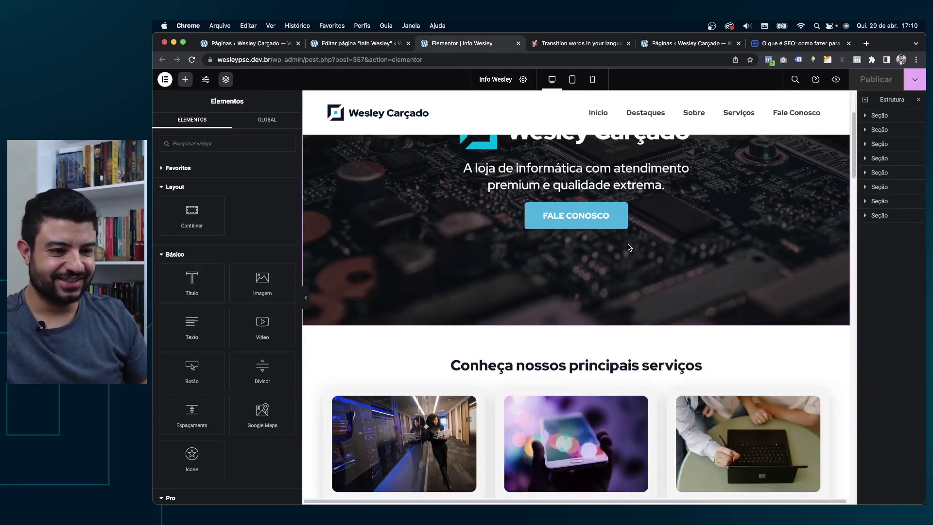
scroll(627, 249, down, 3)
click(408, 277)
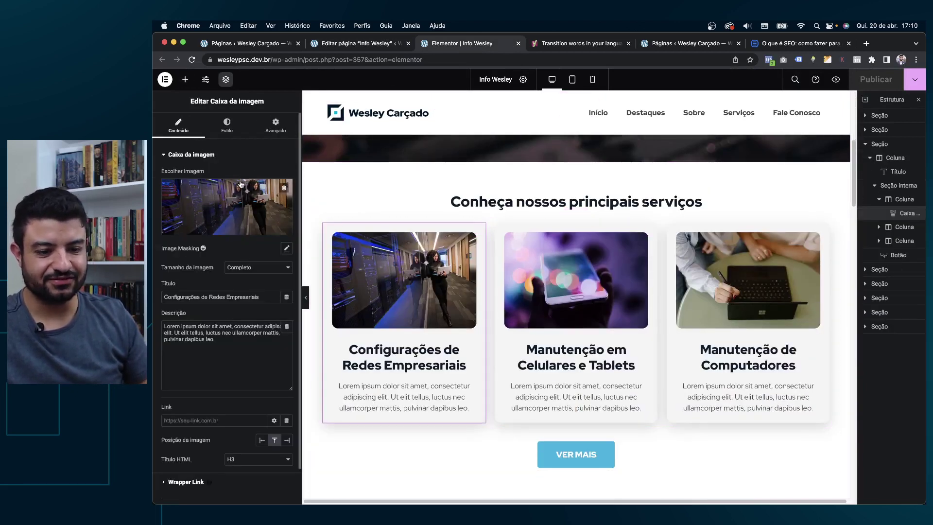
click(238, 209)
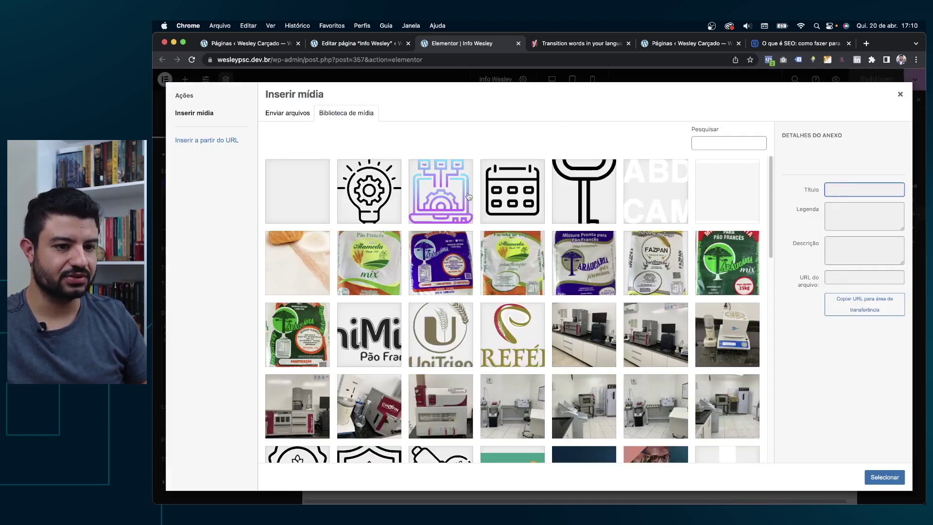
Step: Close the media library without choosing an image and return to the WordPress edit screen
scroll(519, 212, down, 10)
scroll(537, 254, down, 5)
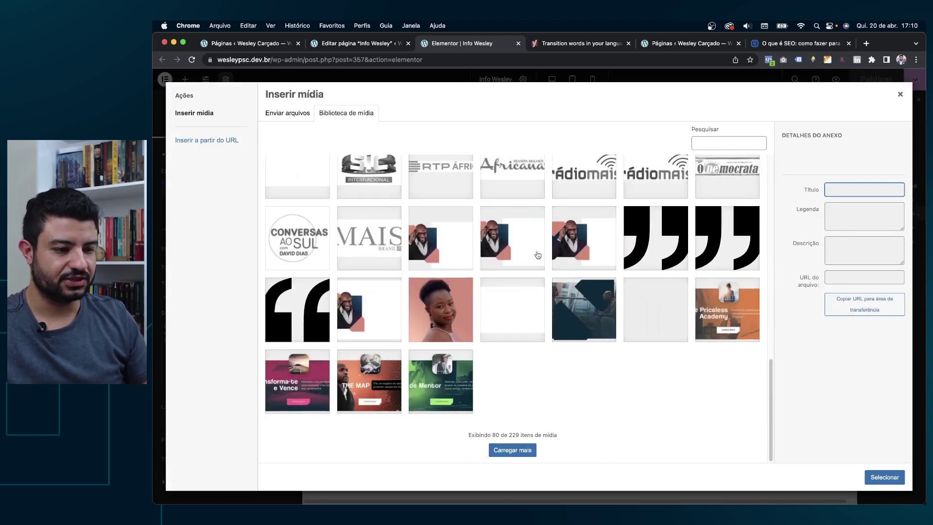
click(900, 94)
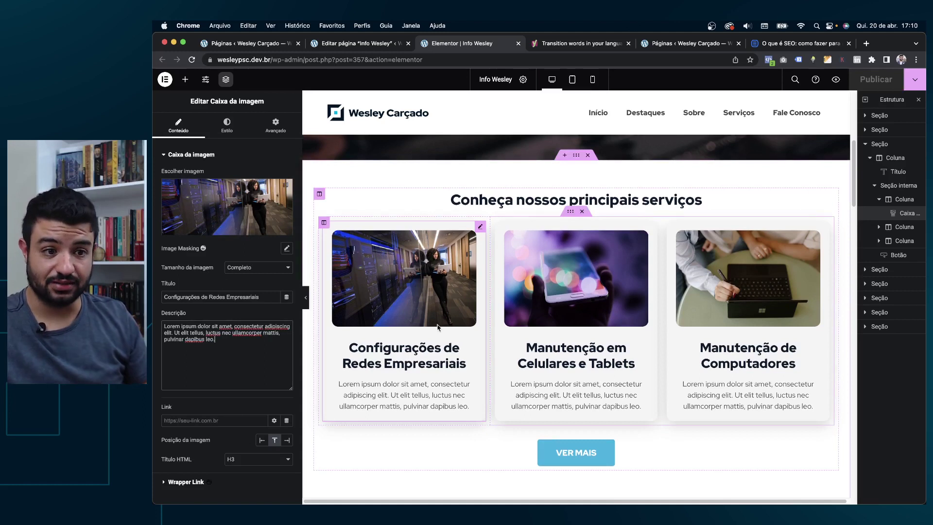
click(353, 42)
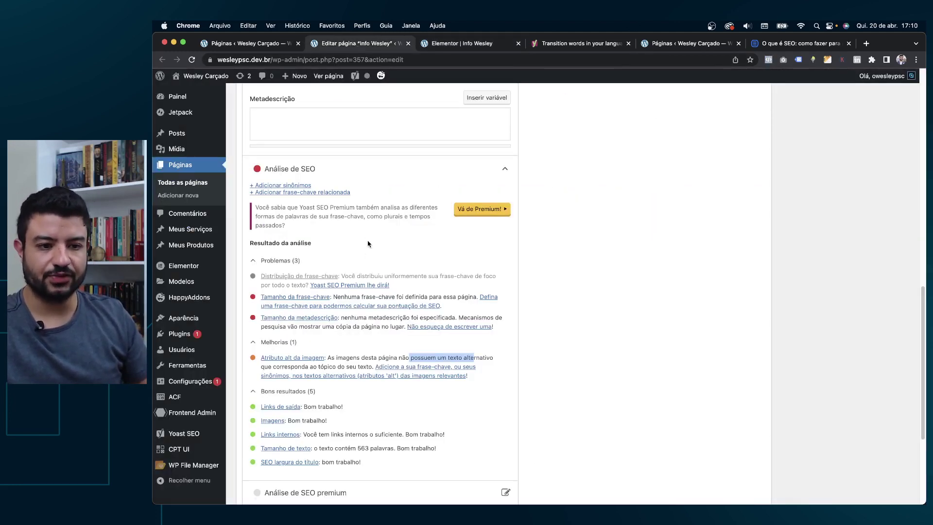
Step: Show the Legibilidade results and highlight the missing transition words problem
scroll(360, 234, up, 6)
scroll(340, 229, up, 6)
click(311, 372)
scroll(443, 312, down, 2)
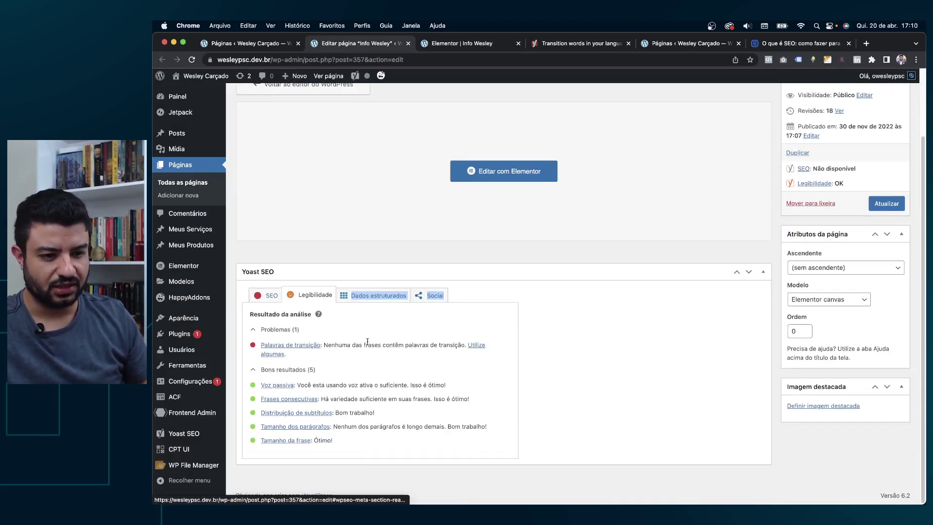
drag(338, 346, 400, 345)
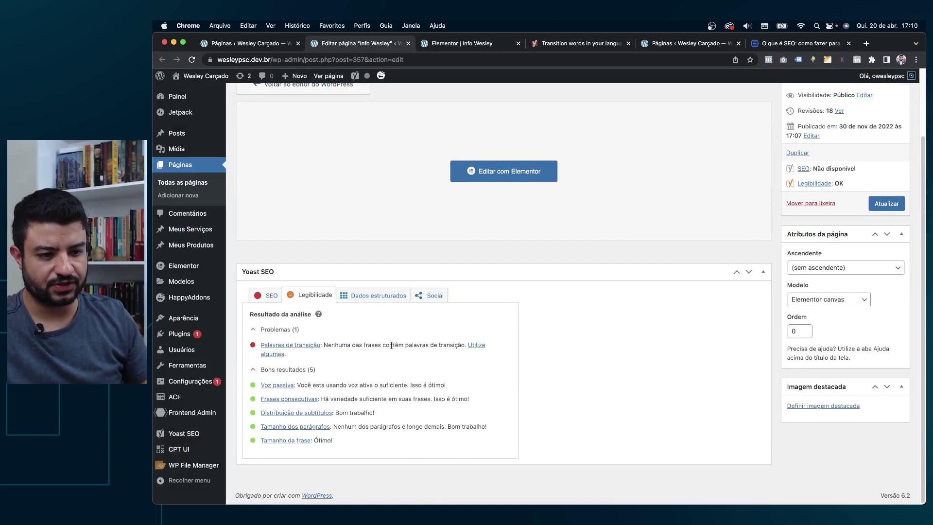
Step: Back in Elementor, find the Sobre a Wesley Info text and start editing it
click(464, 43)
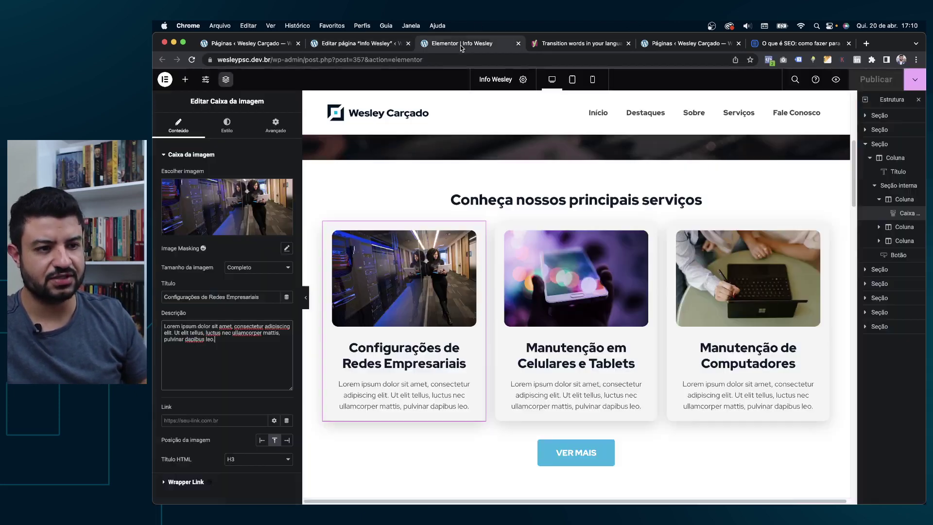
scroll(545, 289, up, 6)
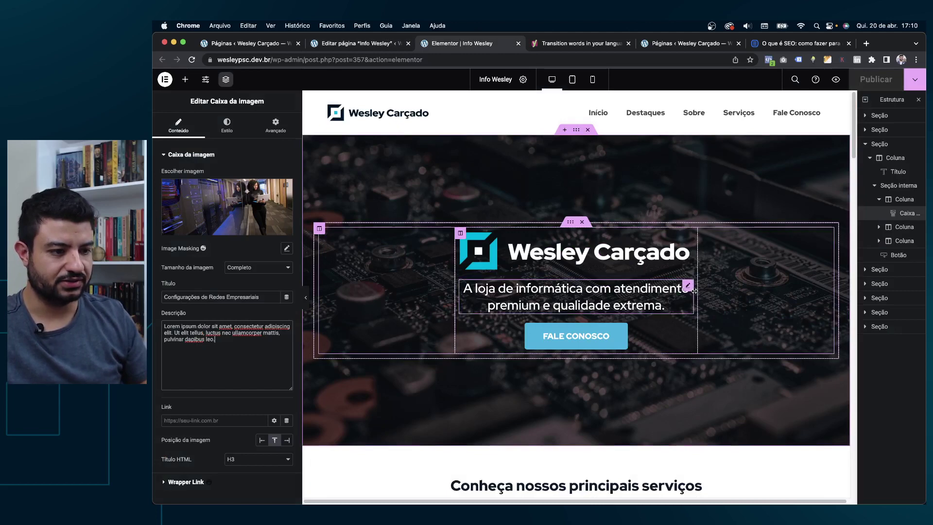
scroll(694, 290, down, 5)
scroll(688, 292, down, 5)
scroll(677, 296, down, 3)
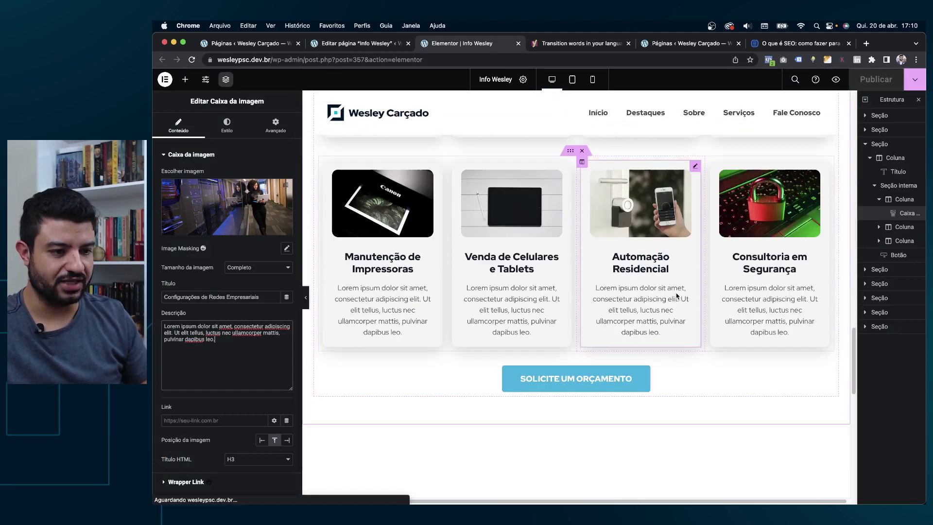
scroll(674, 297, down, 5)
scroll(674, 297, down, 3)
scroll(673, 298, up, 1)
scroll(670, 298, up, 10)
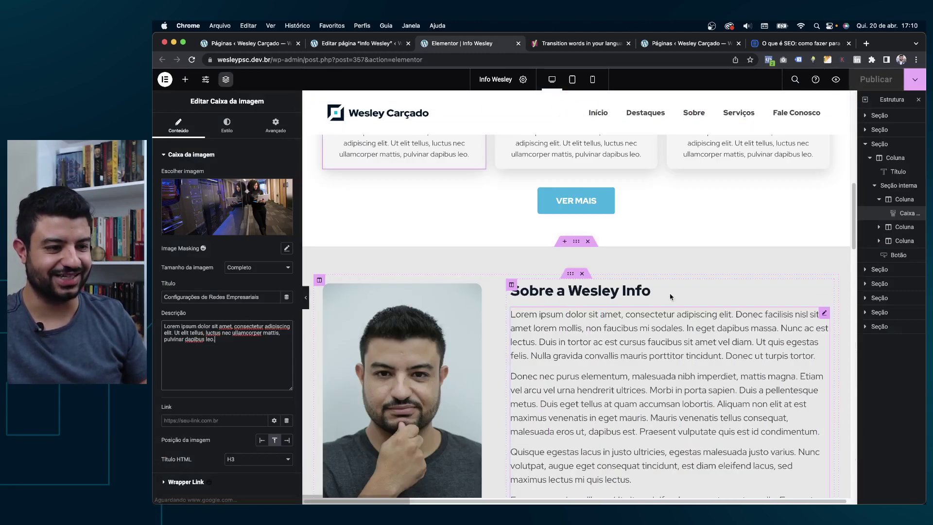
scroll(669, 298, down, 4)
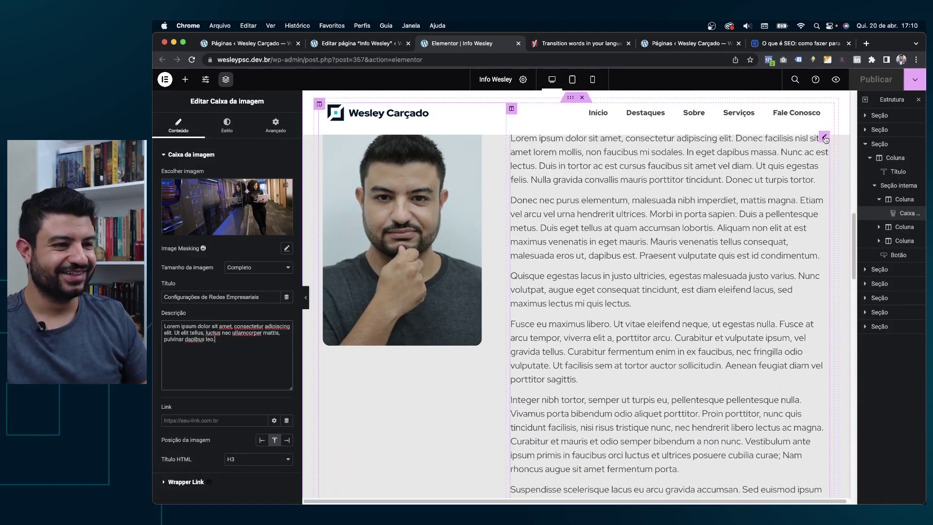
click(824, 138)
Step: Check Yoast's Portuguese transition words and add ' contudo' after 'porttitor' in the first paragraph
click(578, 43)
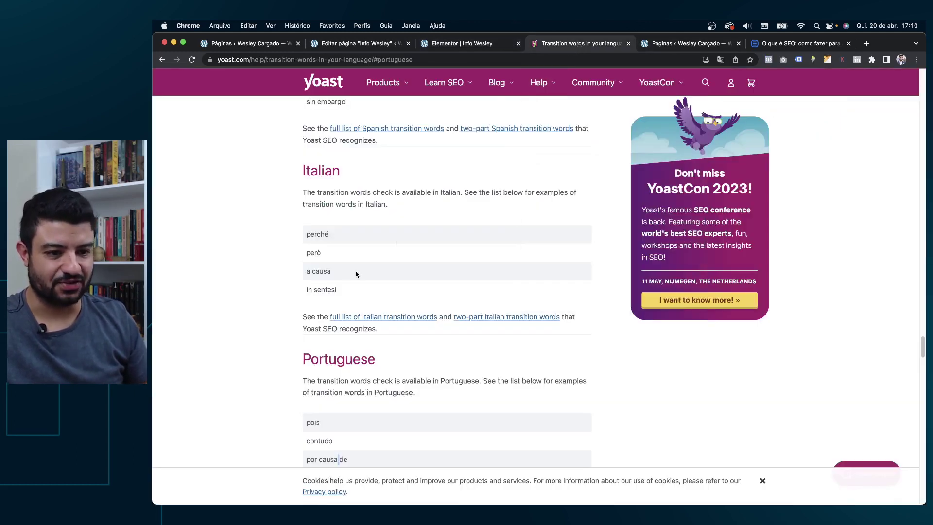
scroll(309, 417, down, 1)
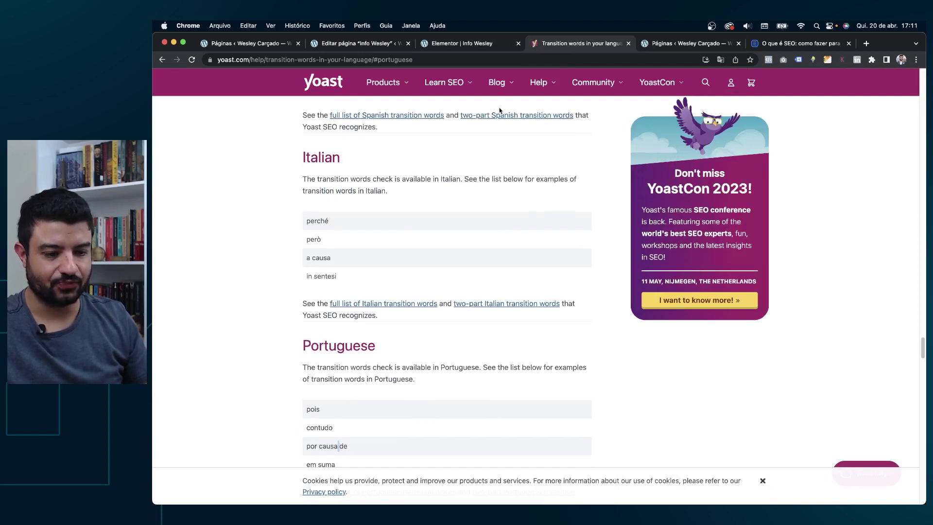
click(457, 43)
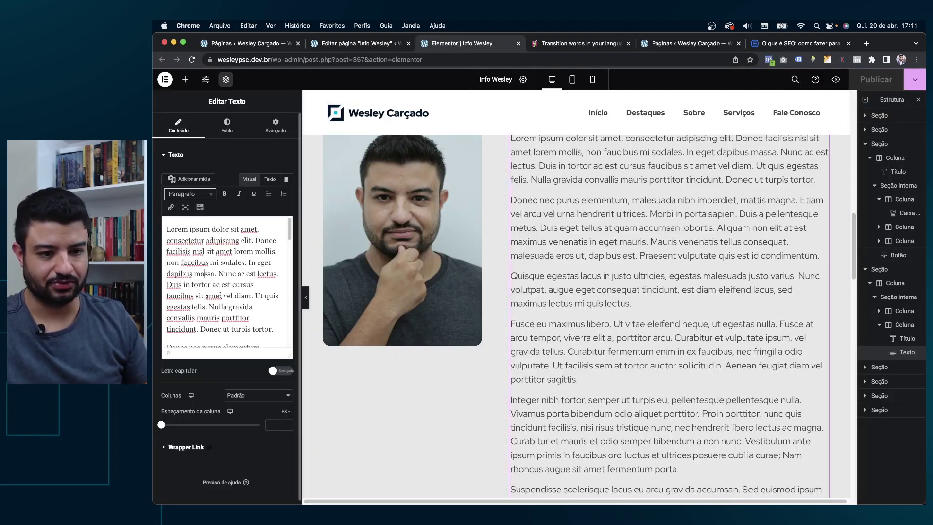
text(kcontudo)
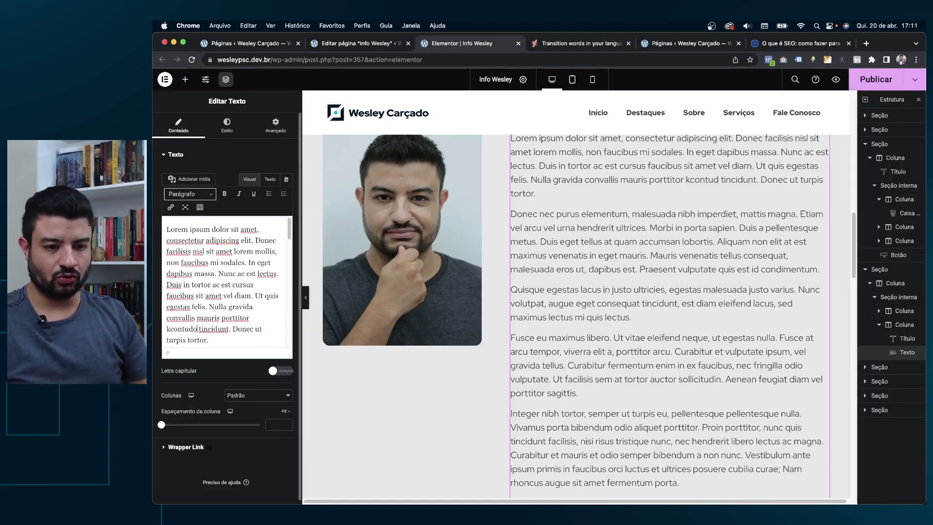
key(Delete)
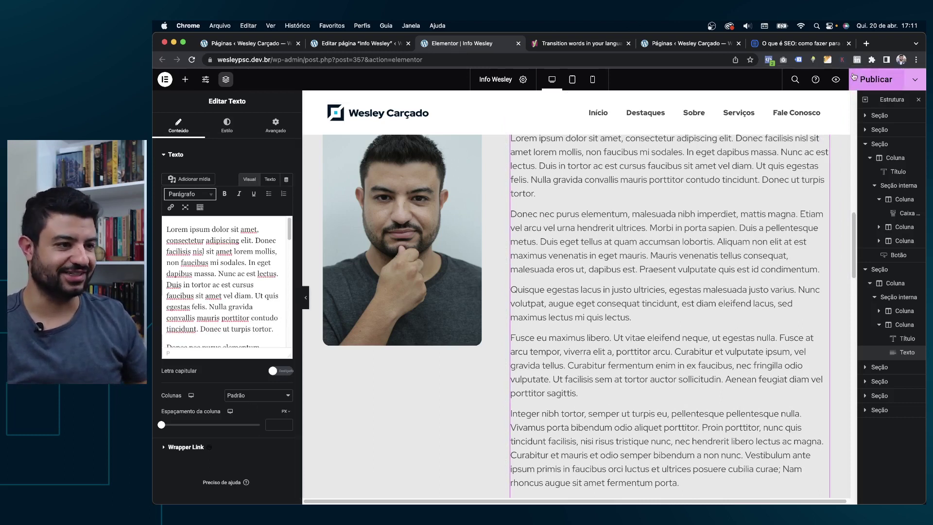
Step: Return to the WordPress page editor and reload it to refresh the analysis
click(353, 44)
click(501, 48)
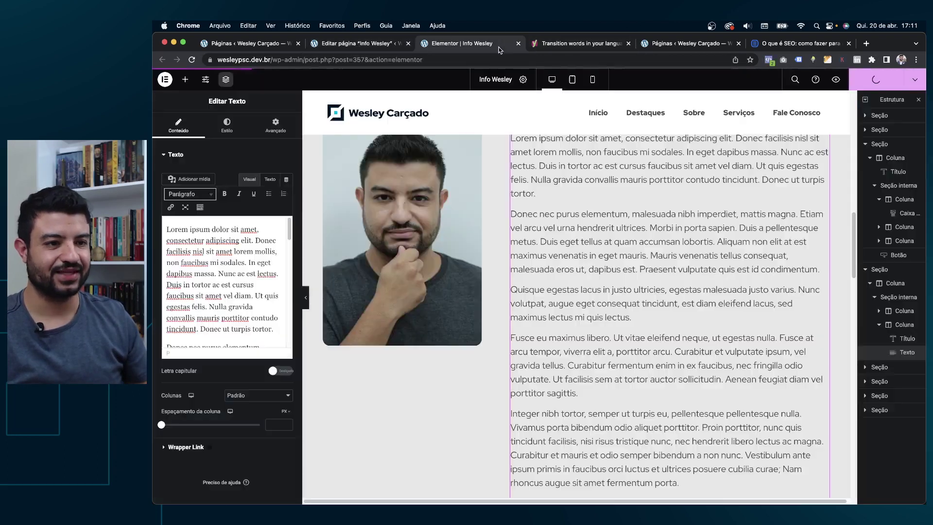
click(364, 47)
key(super+r)
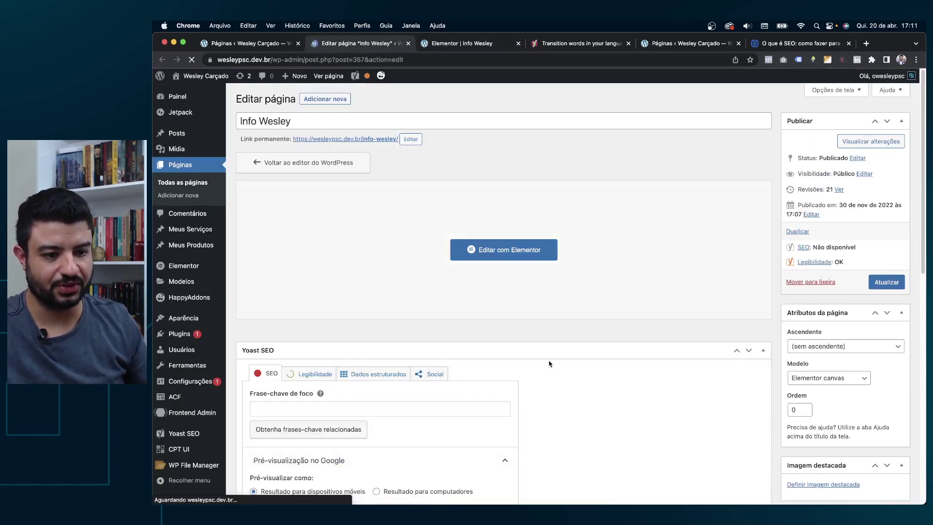
Step: Check the updated readability, now crediting 0.9% of sentences with transition words
scroll(390, 307, down, 5)
click(315, 152)
scroll(317, 152, up, 3)
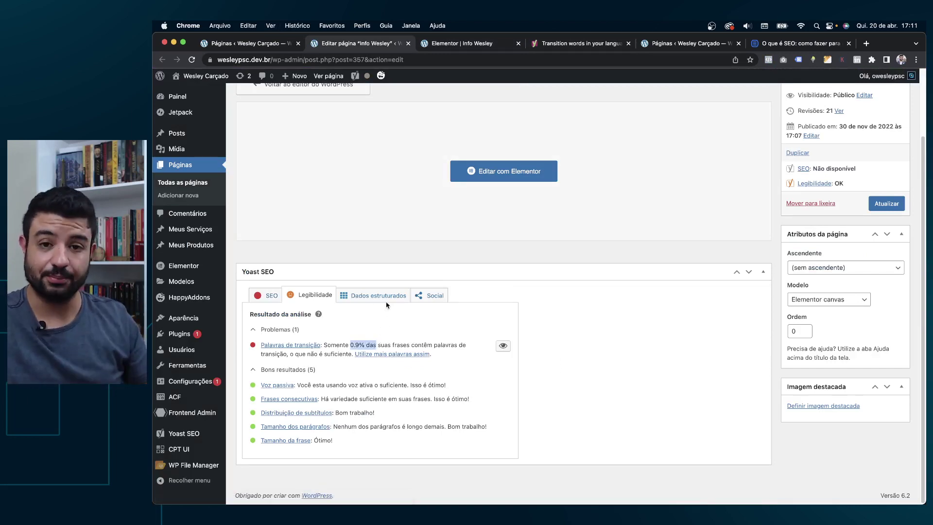
Step: Switch to the SEO tab and scroll through its analysis and Google preview
click(265, 296)
scroll(444, 343, down, 1)
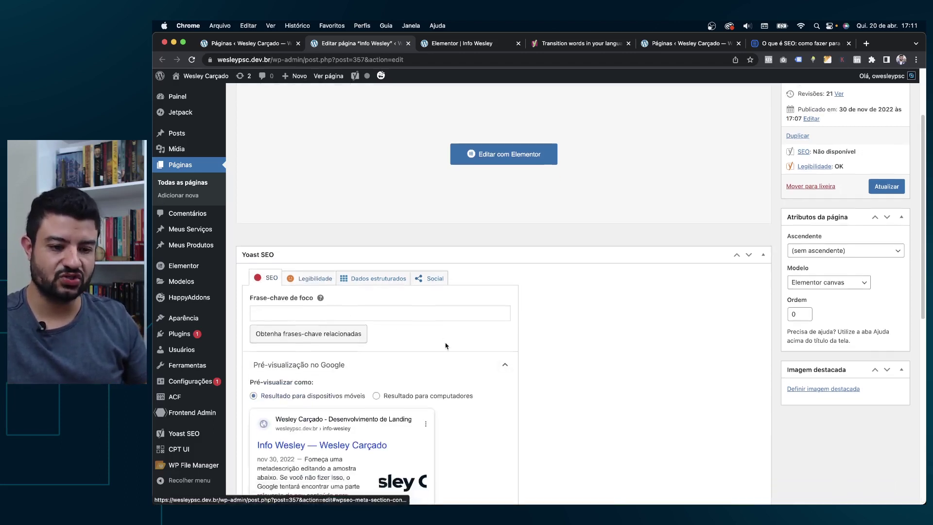
scroll(451, 225, down, 2)
scroll(451, 241, down, 1)
scroll(451, 241, down, 3)
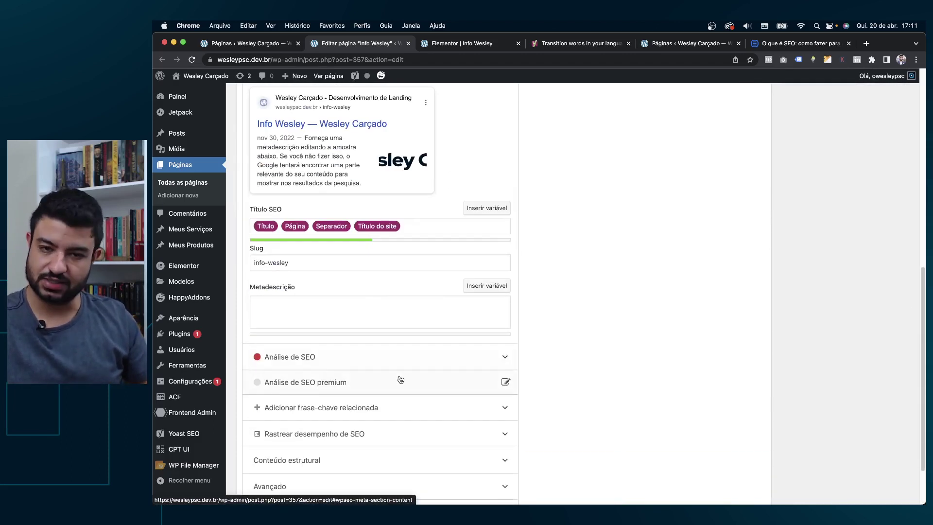
scroll(562, 191, up, 4)
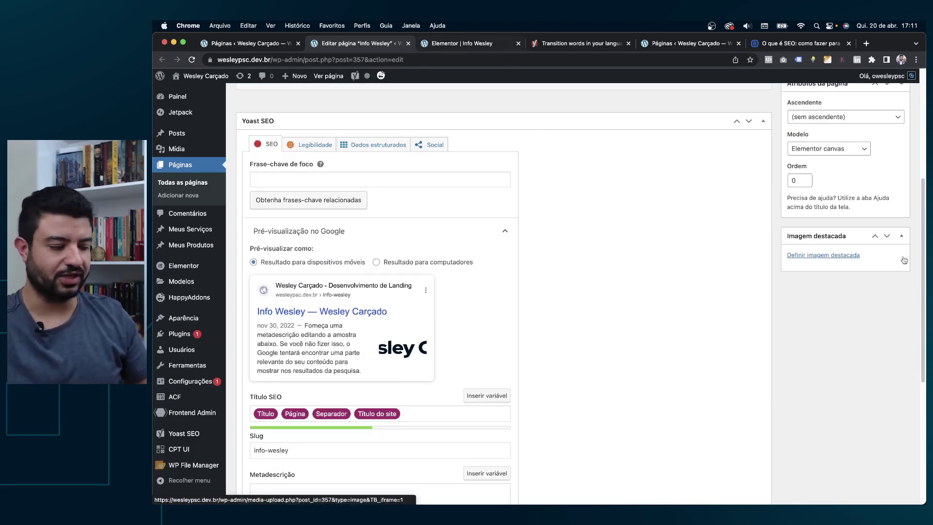